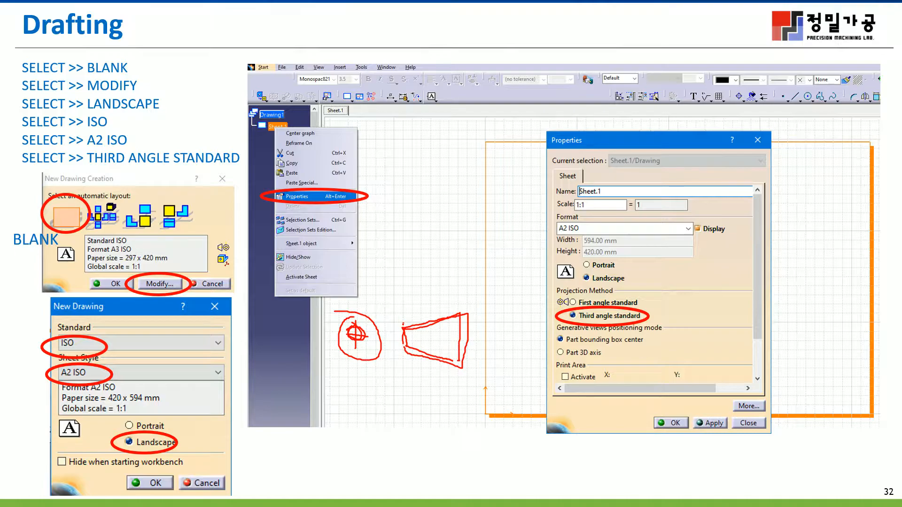
pyautogui.moveTo(312, 369); pyautogui.dragTo(353, 369)
pyautogui.moveTo(366, 412); pyautogui.dragTo(357, 390)
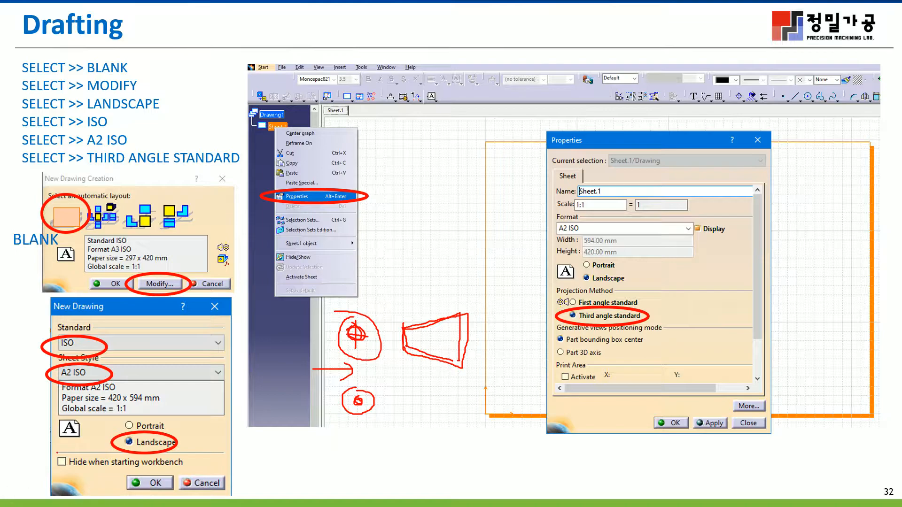
pyautogui.click(55, 496)
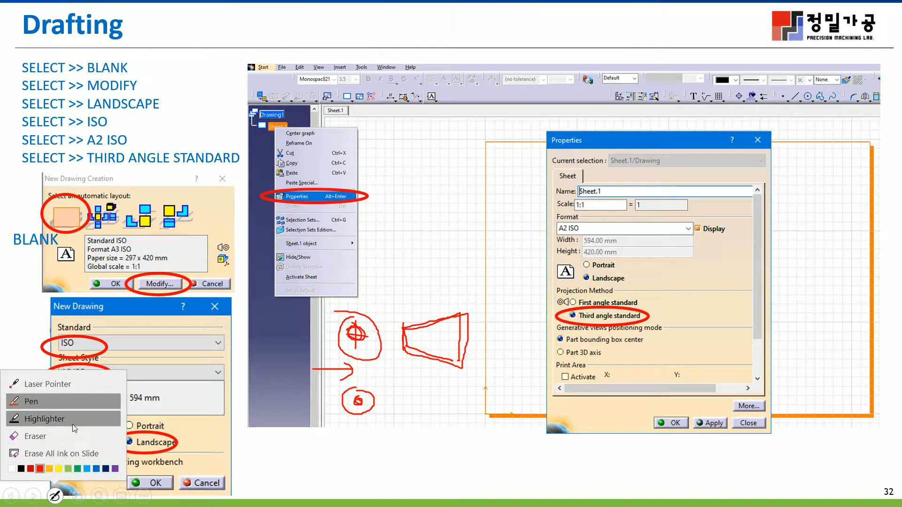
pyautogui.click(56, 439)
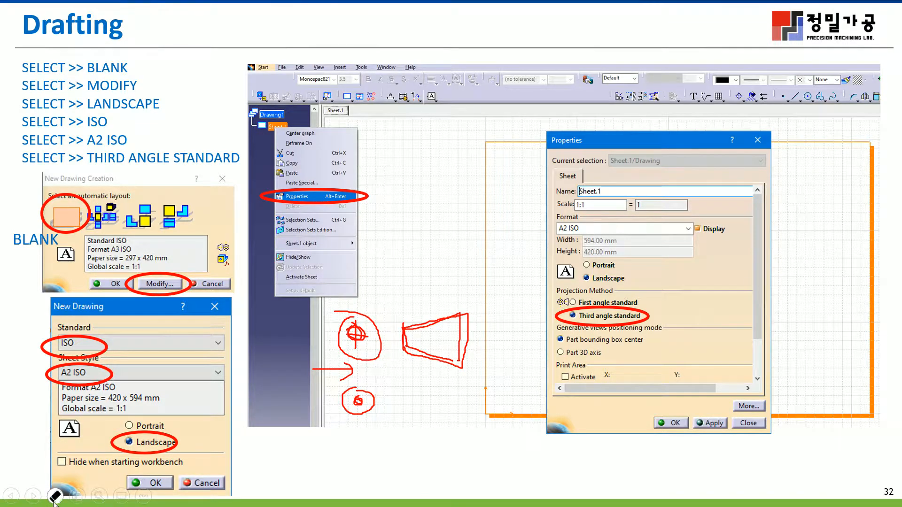
pyautogui.click(55, 496)
pyautogui.click(45, 457)
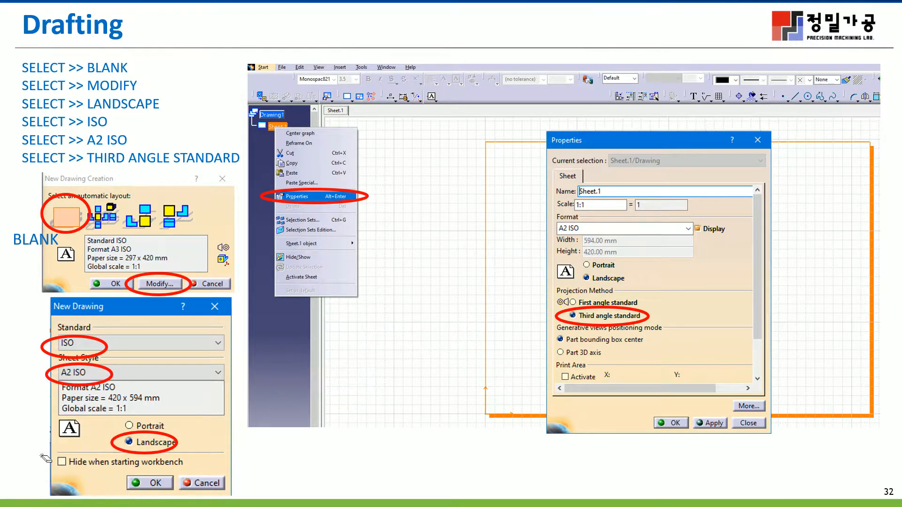
pyautogui.click(34, 496)
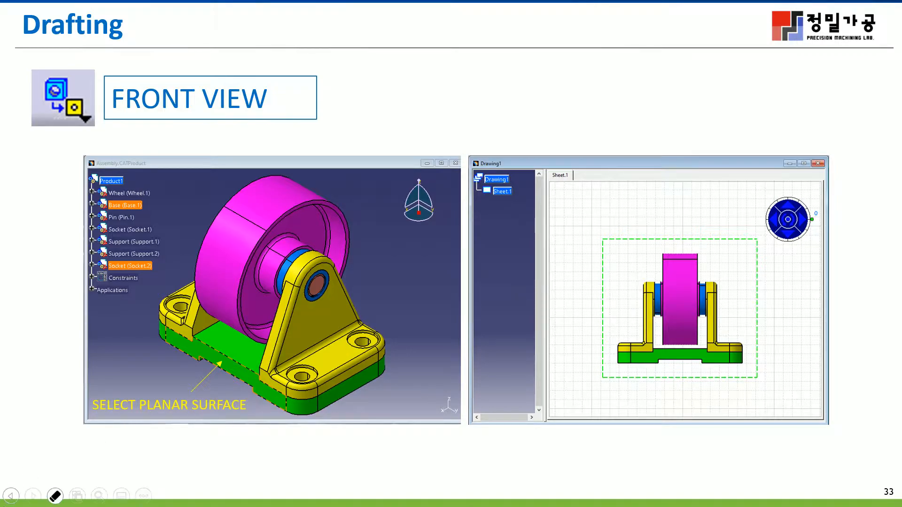
pyautogui.click(55, 497)
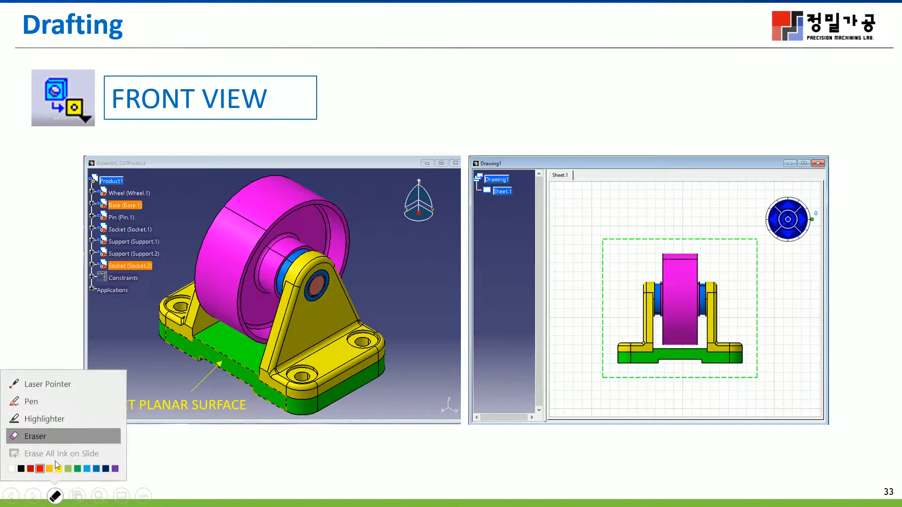
pyautogui.click(50, 384)
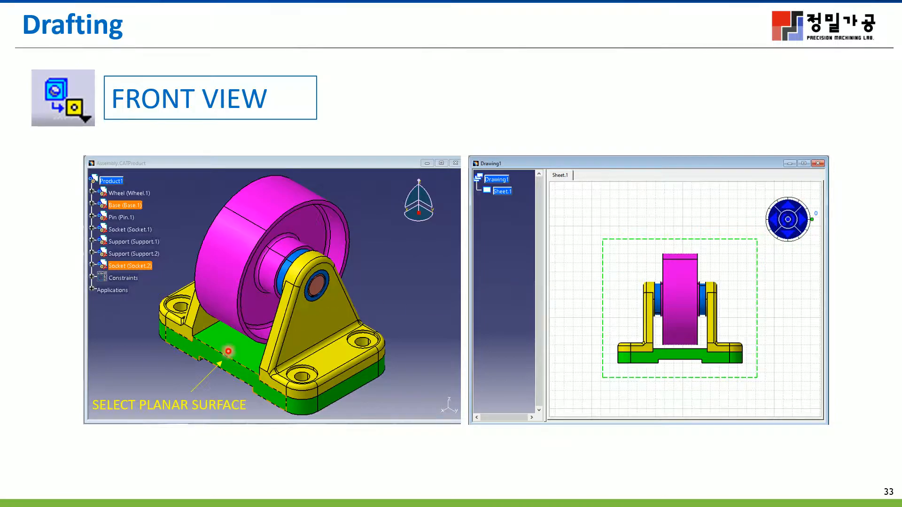
pyautogui.click(33, 496)
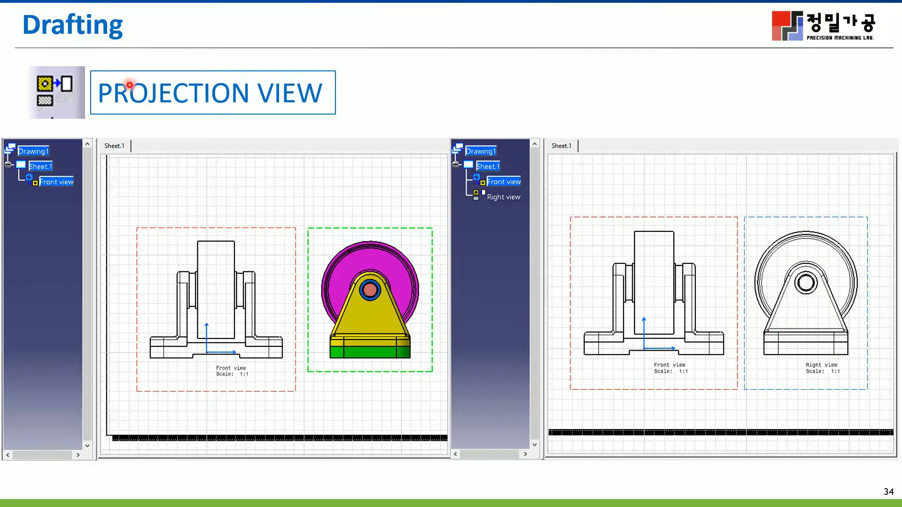
pyautogui.click(33, 497)
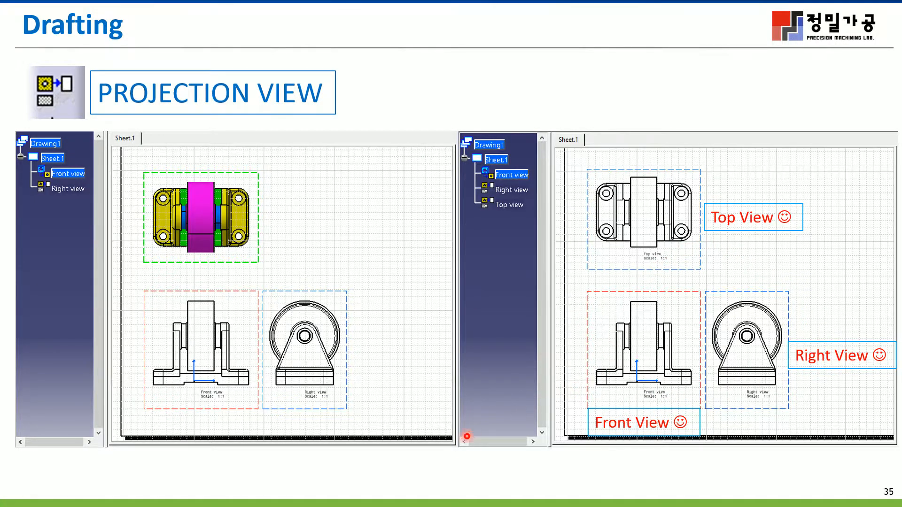
# - Switch to CATIA with the wheel assembly open and start a new drawing in the Drafting workbench
pyautogui.press('super')
pyautogui.click(420, 497)
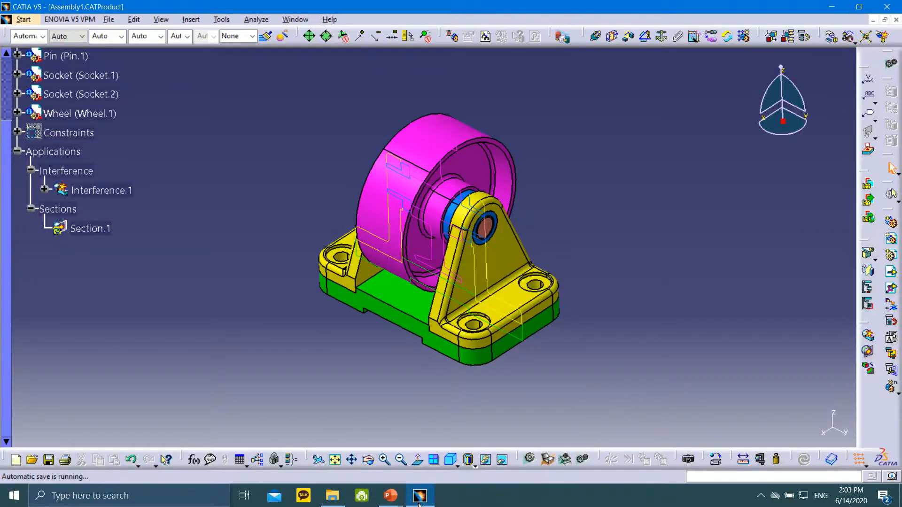
pyautogui.click(25, 20)
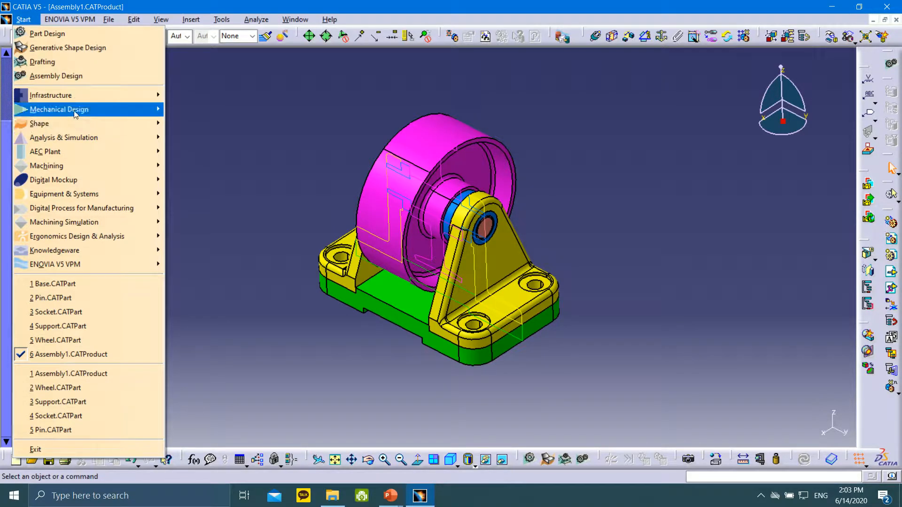
pyautogui.moveTo(74, 111)
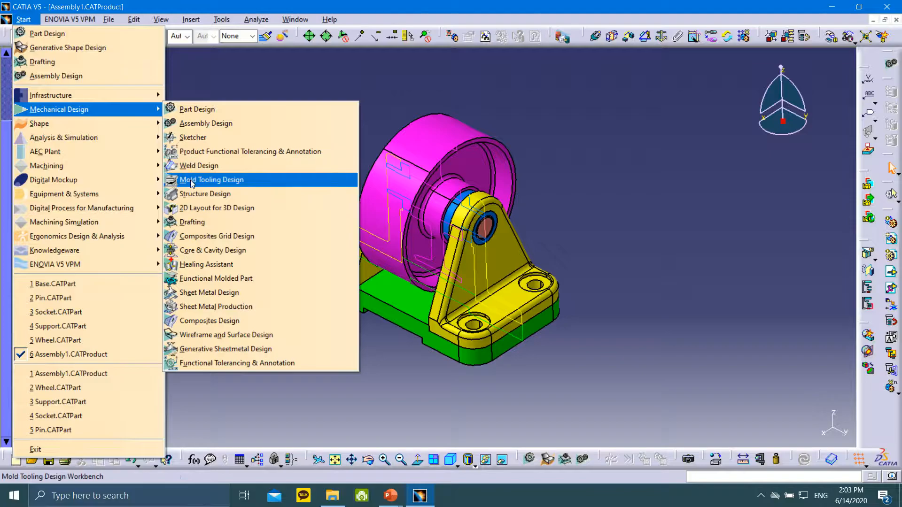
pyautogui.click(196, 225)
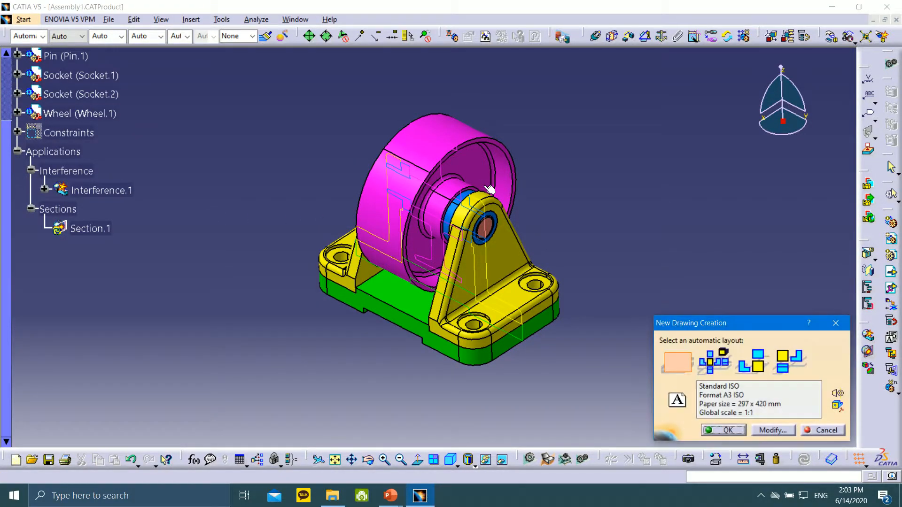
# - Try each automatic layout option for the new drawing in turn and settle on the empty sheet
pyautogui.moveTo(769, 323)
pyautogui.mouseDown()
pyautogui.moveTo(731, 274)
pyautogui.moveTo(728, 210)
pyautogui.mouseUp()
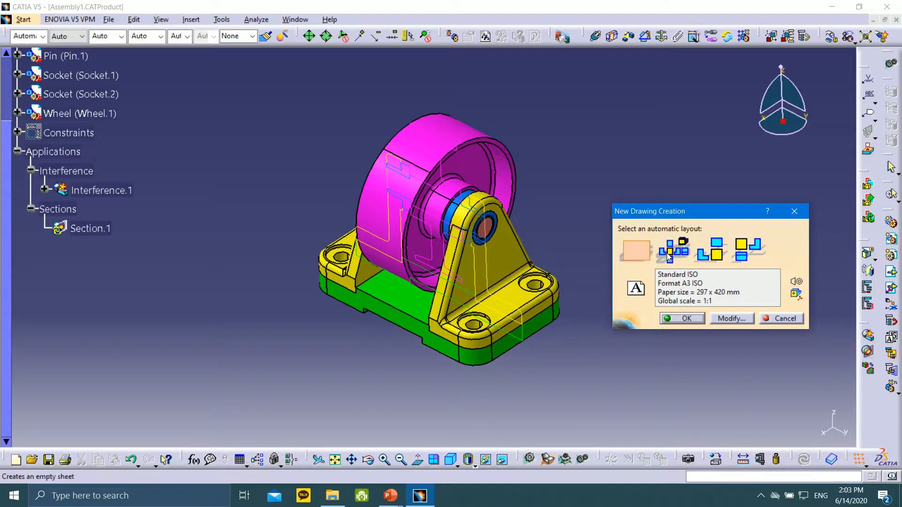
pyautogui.click(636, 251)
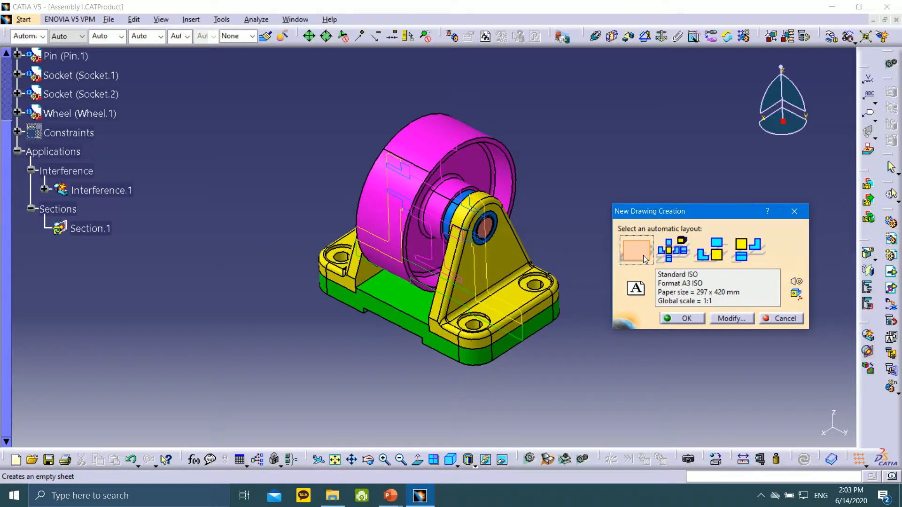
pyautogui.click(669, 256)
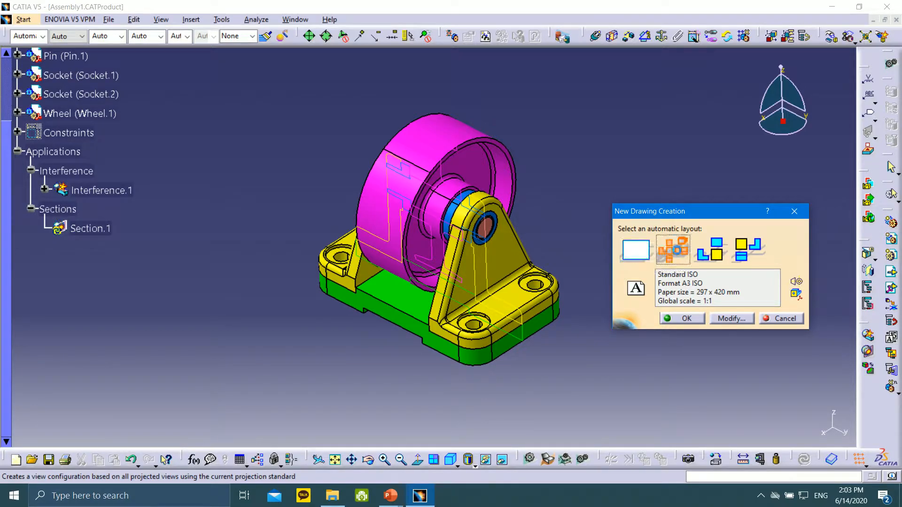
pyautogui.click(719, 255)
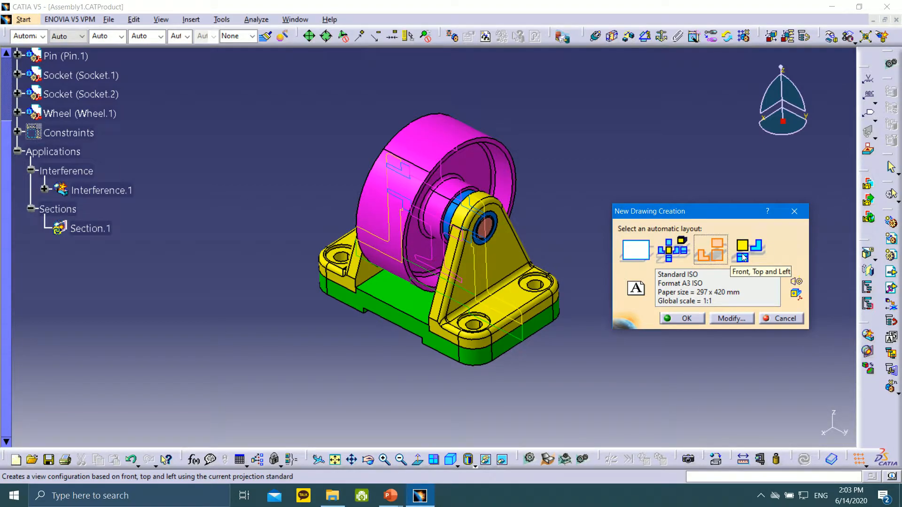
pyautogui.click(742, 254)
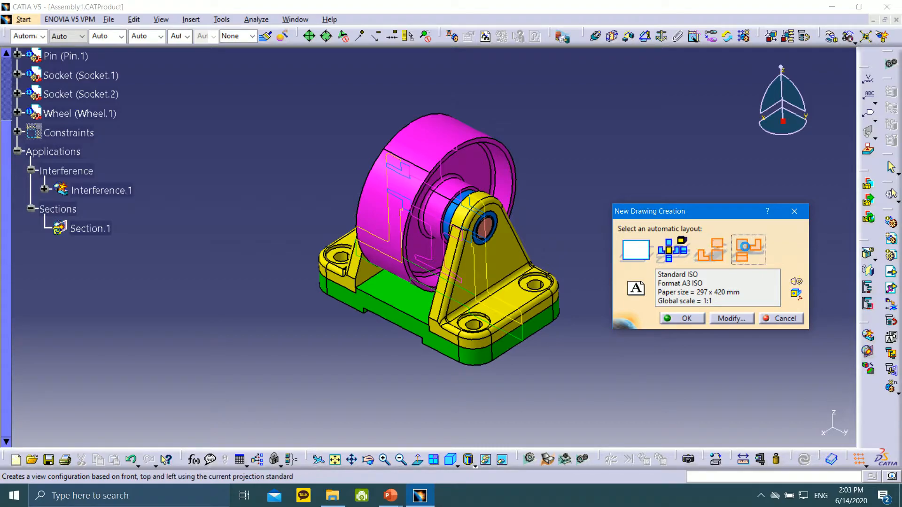
pyautogui.click(625, 252)
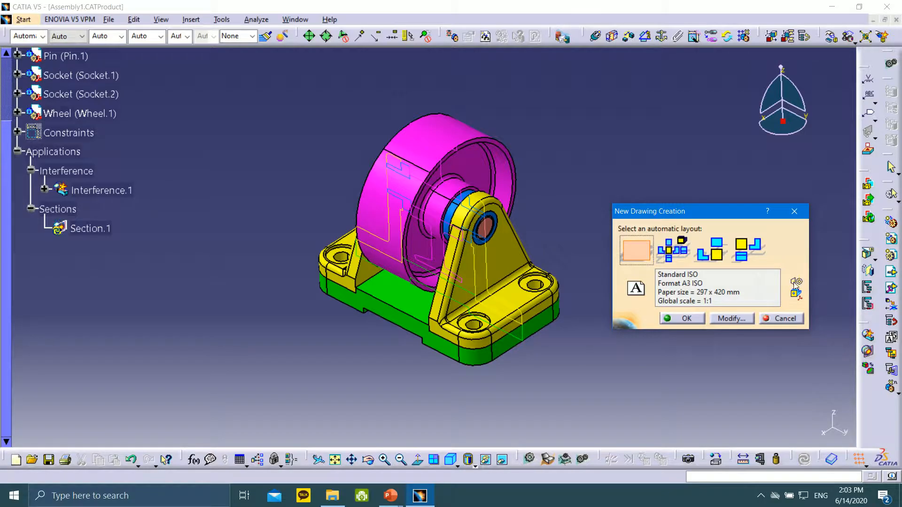
# - Modify the new drawing's format to the A2 ISO sheet style in landscape orientation
pyautogui.click(732, 319)
pyautogui.moveTo(737, 282)
pyautogui.mouseDown()
pyautogui.moveTo(305, 115)
pyautogui.moveTo(203, 104)
pyautogui.mouseUp()
pyautogui.click(268, 161)
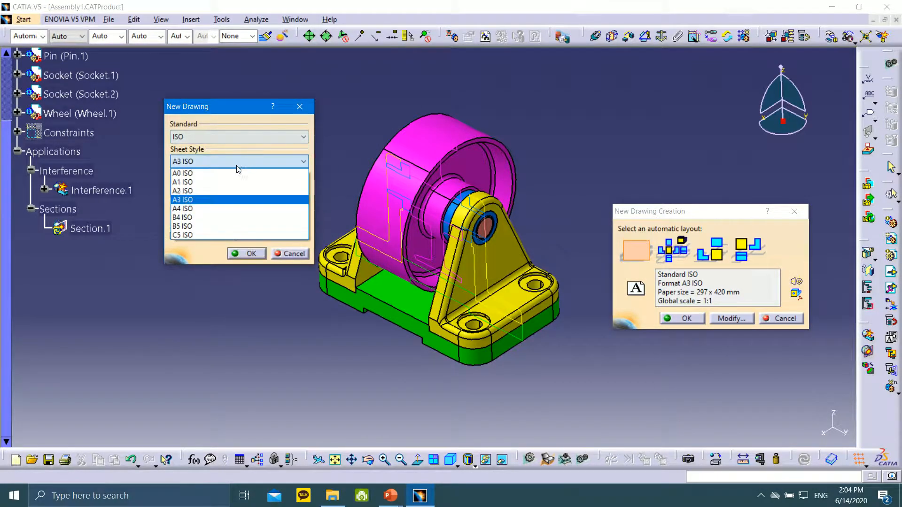
pyautogui.click(195, 188)
pyautogui.click(230, 206)
pyautogui.click(231, 220)
pyautogui.click(230, 206)
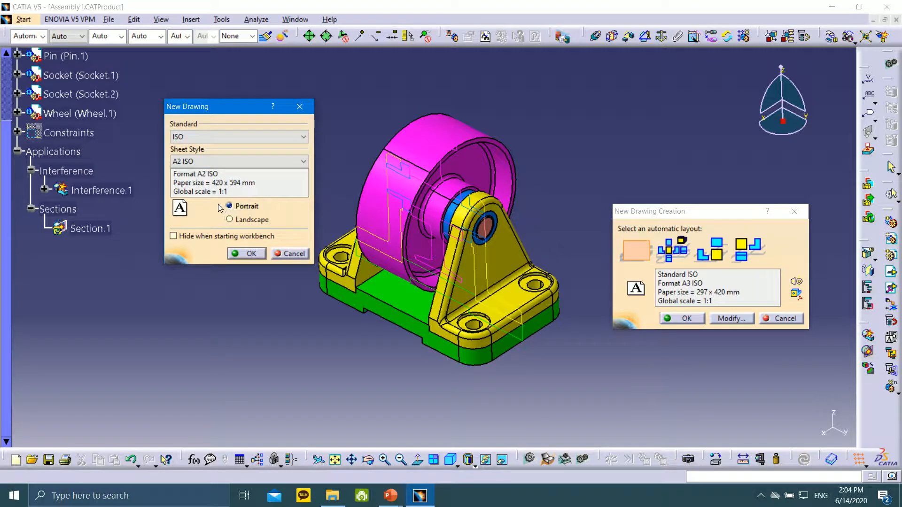
pyautogui.click(229, 217)
pyautogui.click(230, 205)
pyautogui.click(230, 219)
pyautogui.click(230, 206)
pyautogui.click(230, 219)
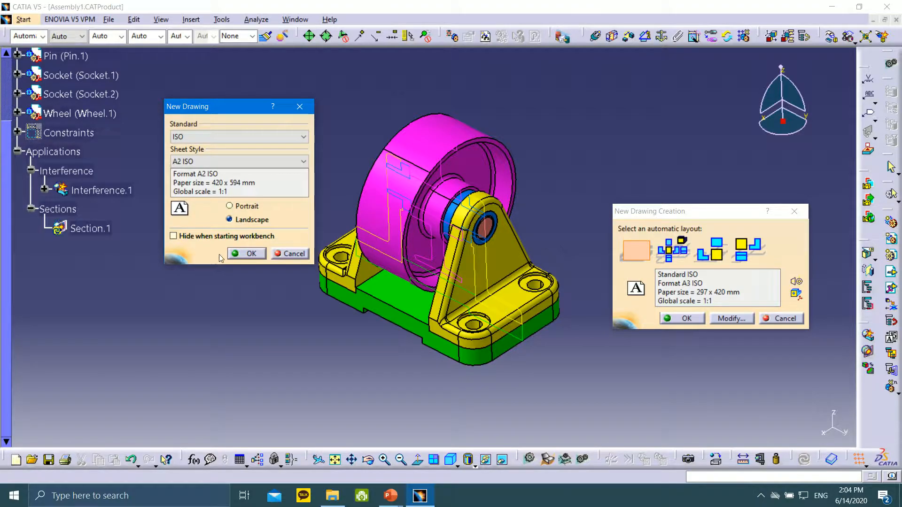
pyautogui.click(242, 256)
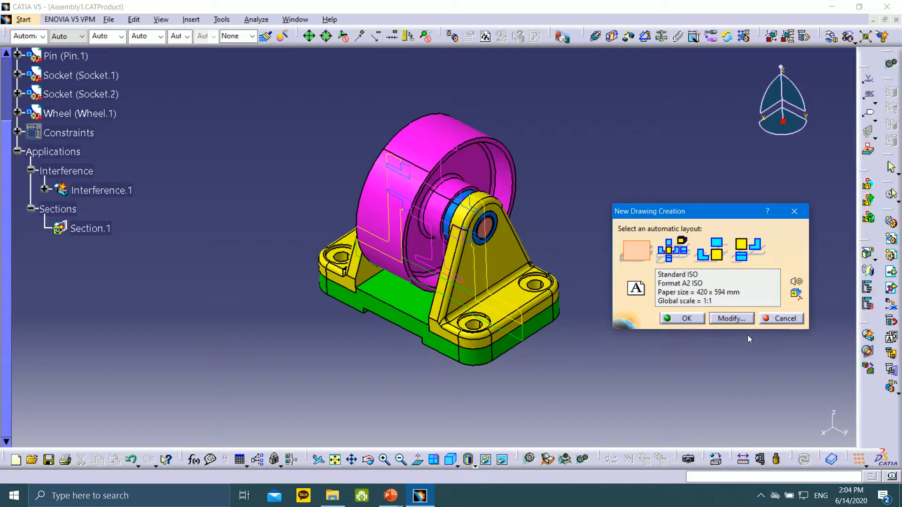
# - Reselect the ISO standard with the A2 ISO sheet style, and create the drawing as an empty sheet
pyautogui.click(732, 319)
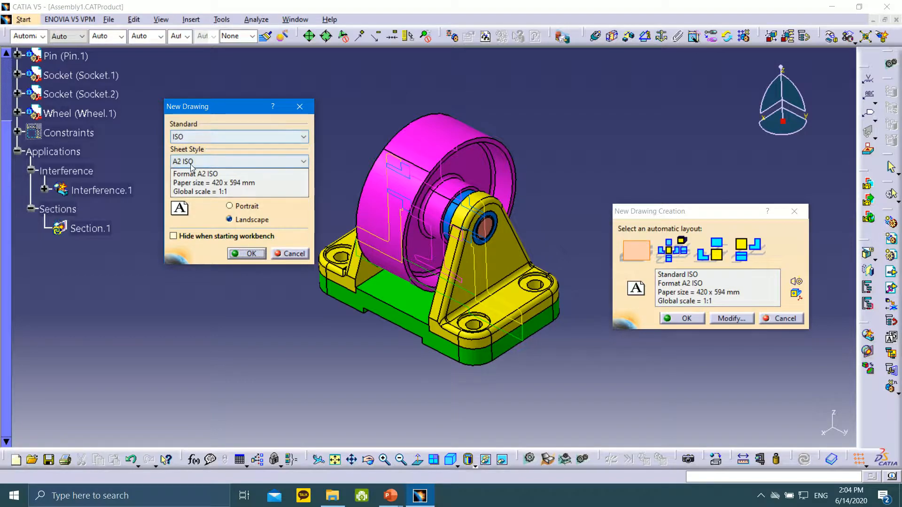
pyautogui.click(266, 137)
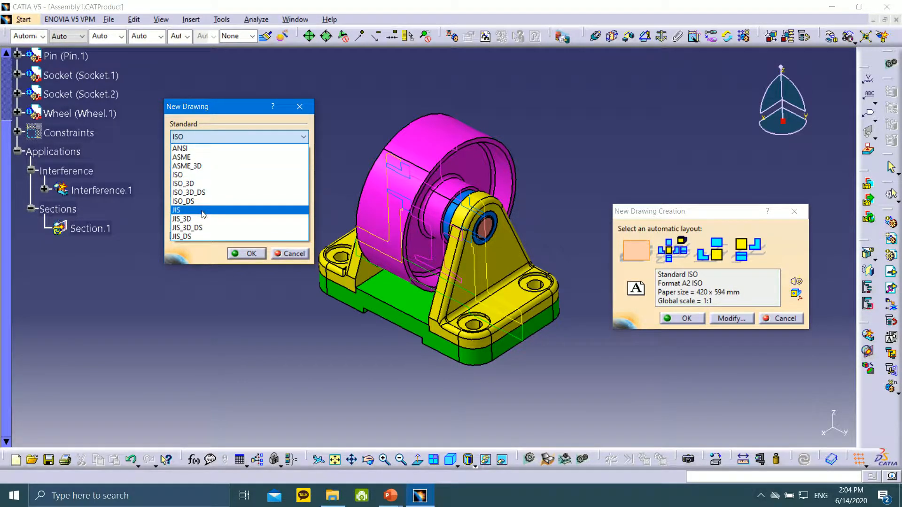
pyautogui.click(191, 175)
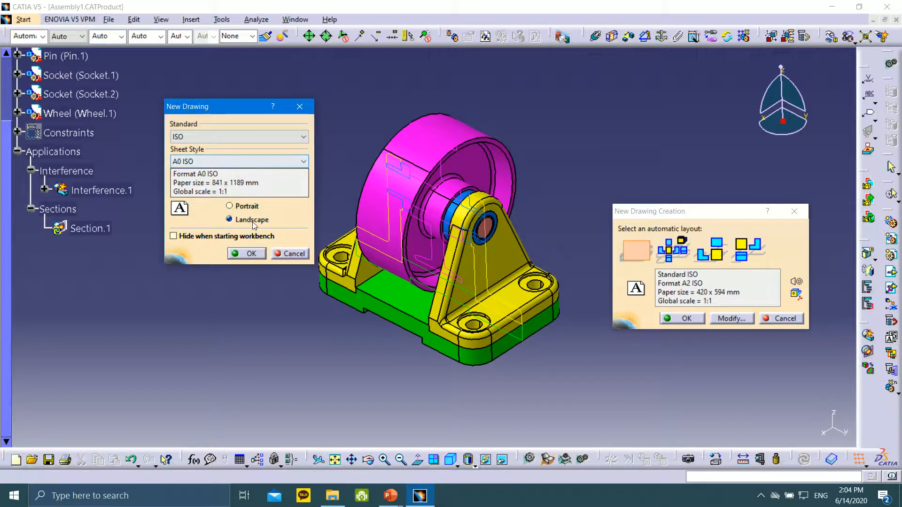
pyautogui.click(204, 165)
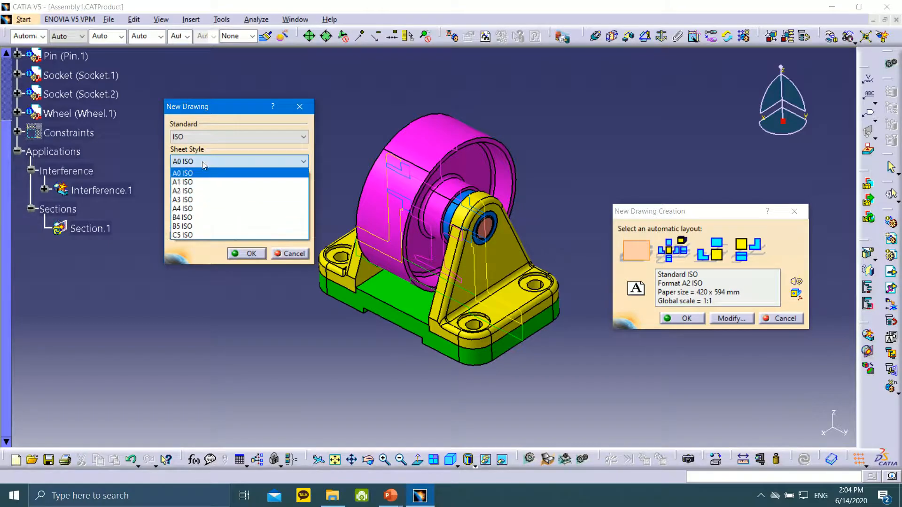
pyautogui.click(193, 188)
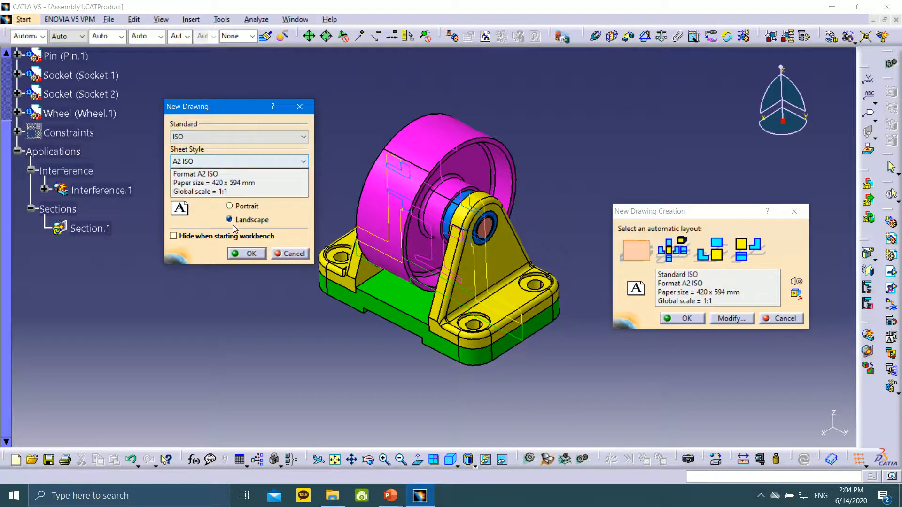
pyautogui.click(240, 254)
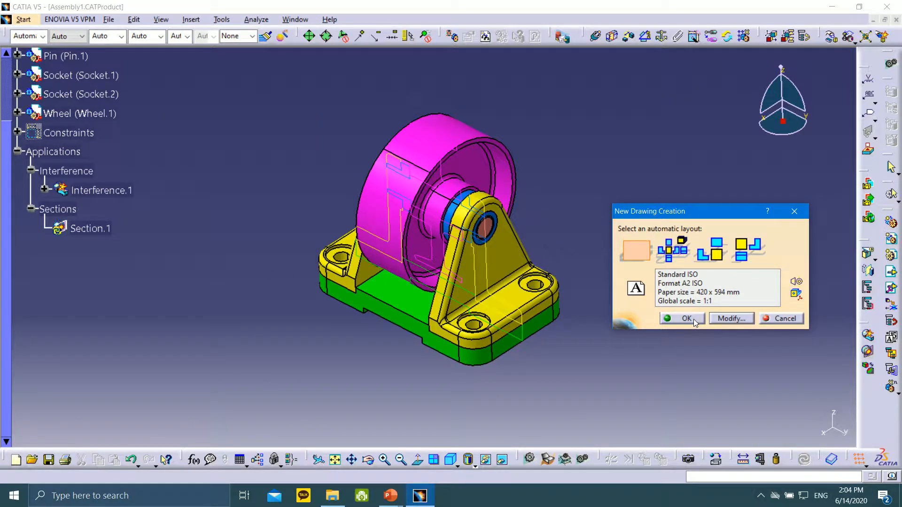
pyautogui.click(639, 254)
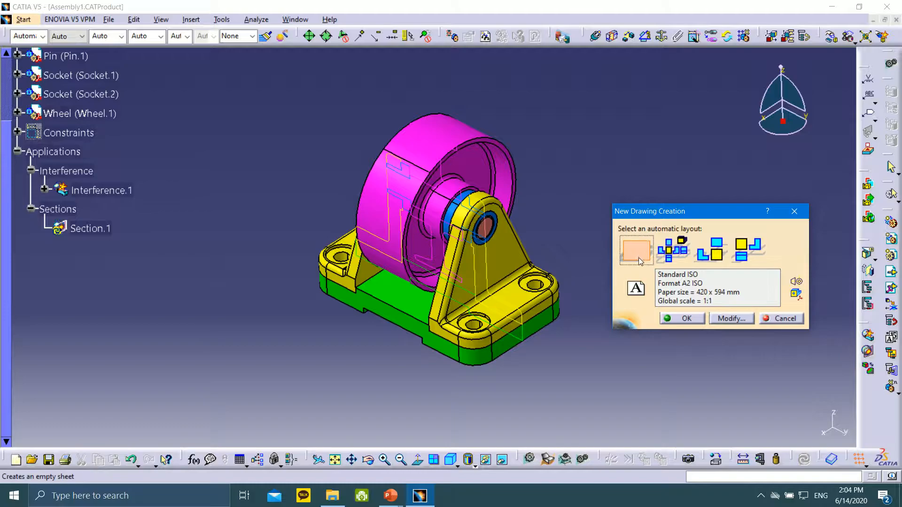
pyautogui.click(698, 323)
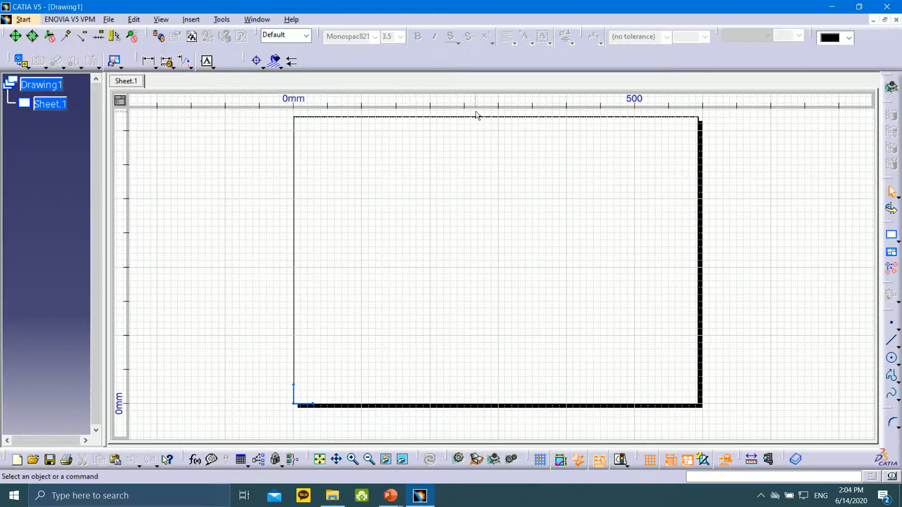
# - Restore the drawing window from full size and arrange it beside the Assembly1.CATProduct window so both the sheet and the 3D model show
pyautogui.click(886, 21)
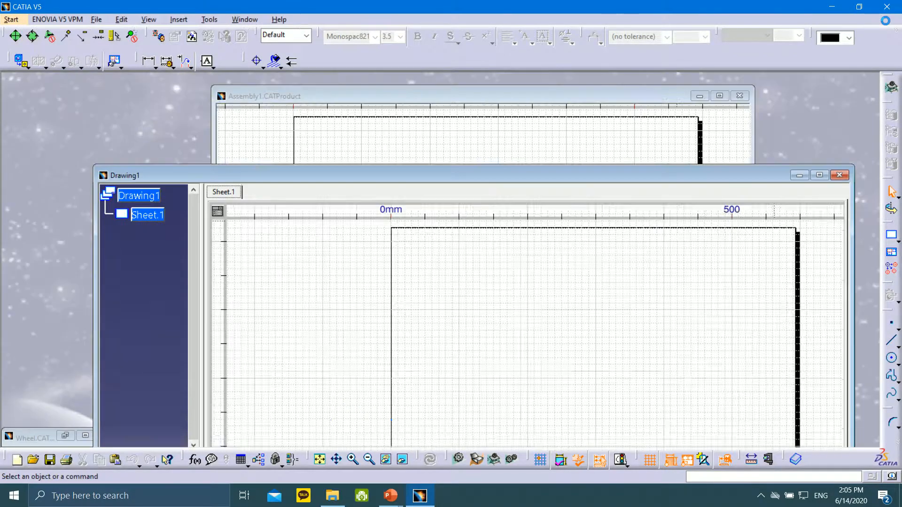
pyautogui.moveTo(771, 177)
pyautogui.mouseDown()
pyautogui.moveTo(752, 109)
pyautogui.moveTo(783, 167)
pyautogui.mouseUp()
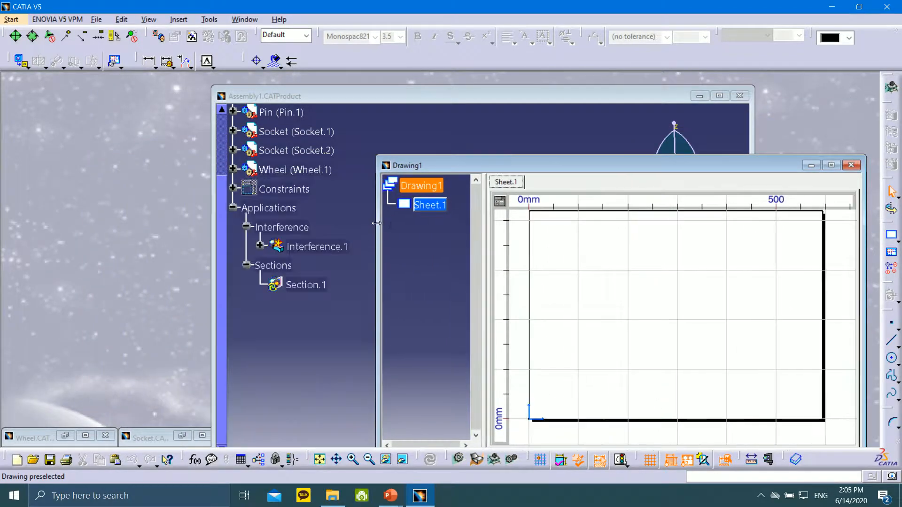
pyautogui.moveTo(557, 155); pyautogui.dragTo(305, 97)
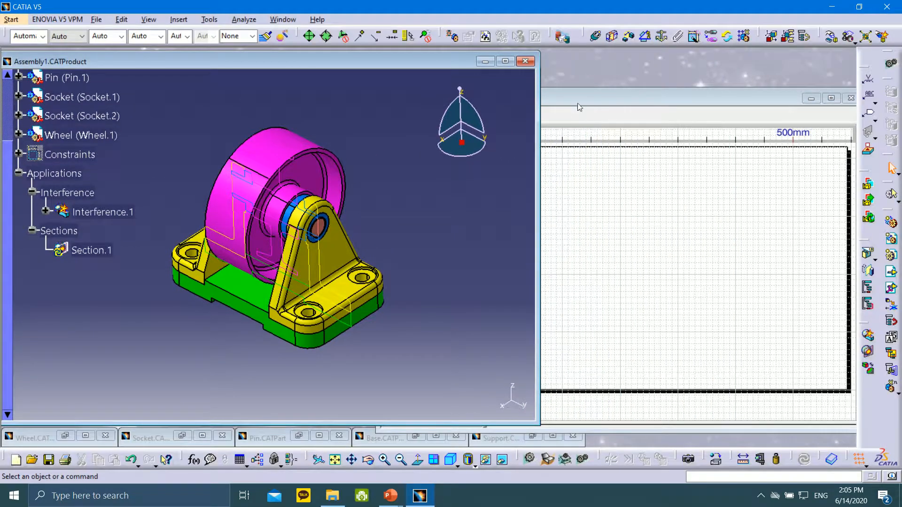
pyautogui.click(580, 109)
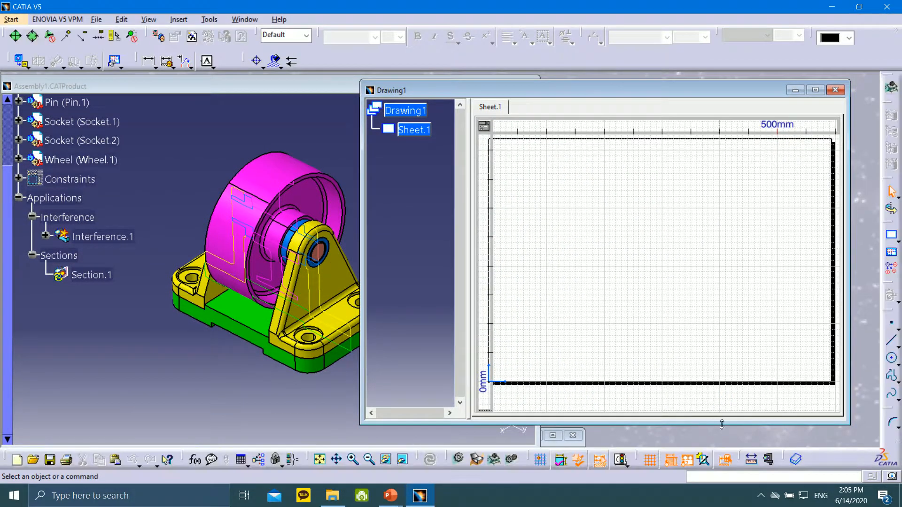
pyautogui.moveTo(722, 424); pyautogui.dragTo(722, 447)
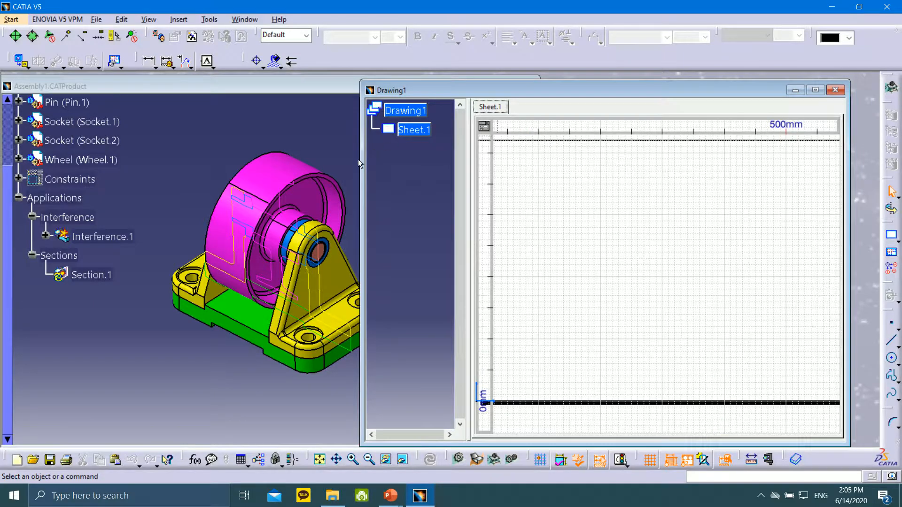
pyautogui.moveTo(561, 92); pyautogui.dragTo(581, 91)
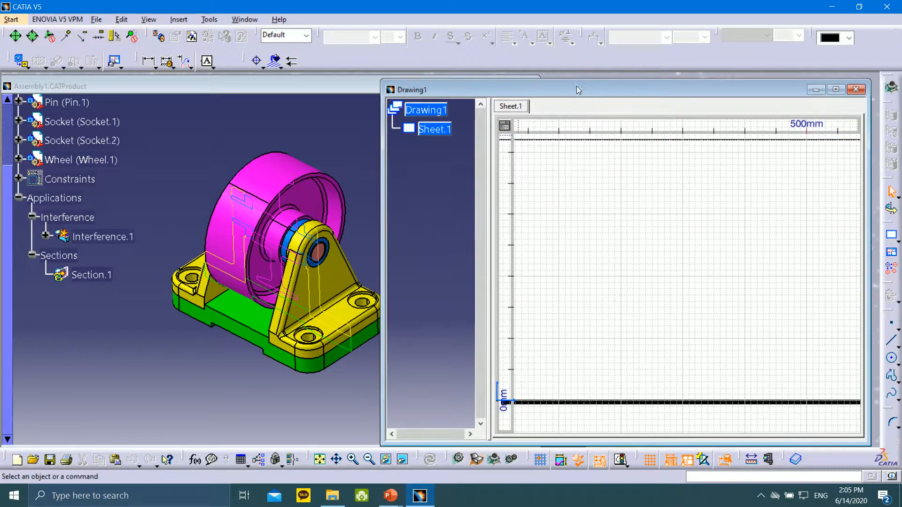
# - Open the properties of Sheet.1 and switch back and forth between the first angle and third angle standards to compare their symbols
pyautogui.rightClick(434, 130)
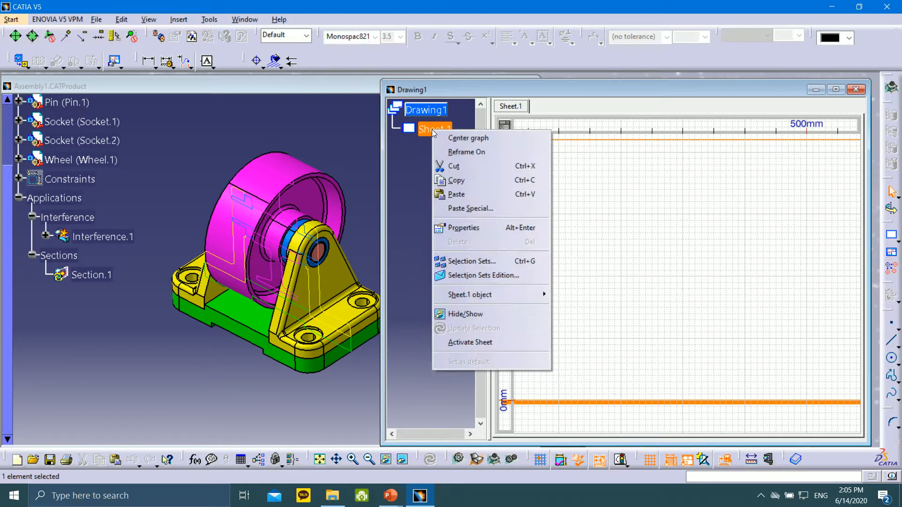
pyautogui.click(484, 232)
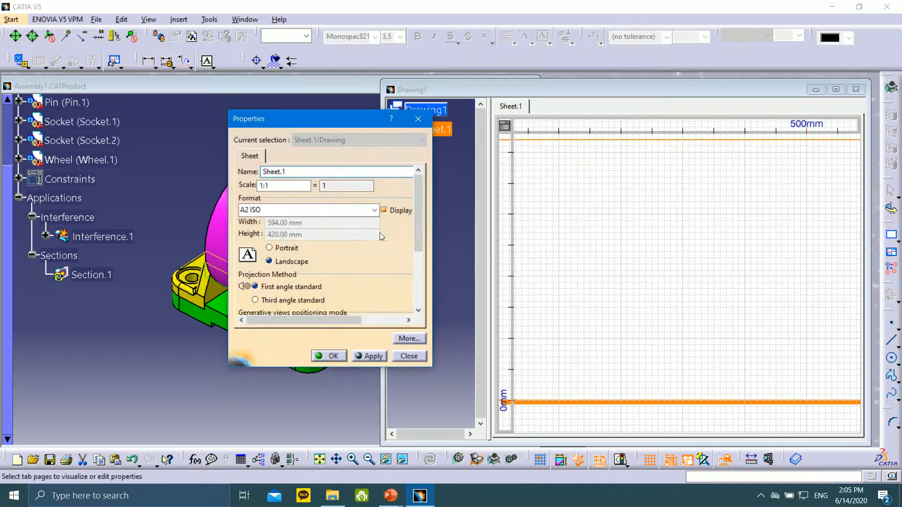
pyautogui.click(255, 301)
pyautogui.click(255, 287)
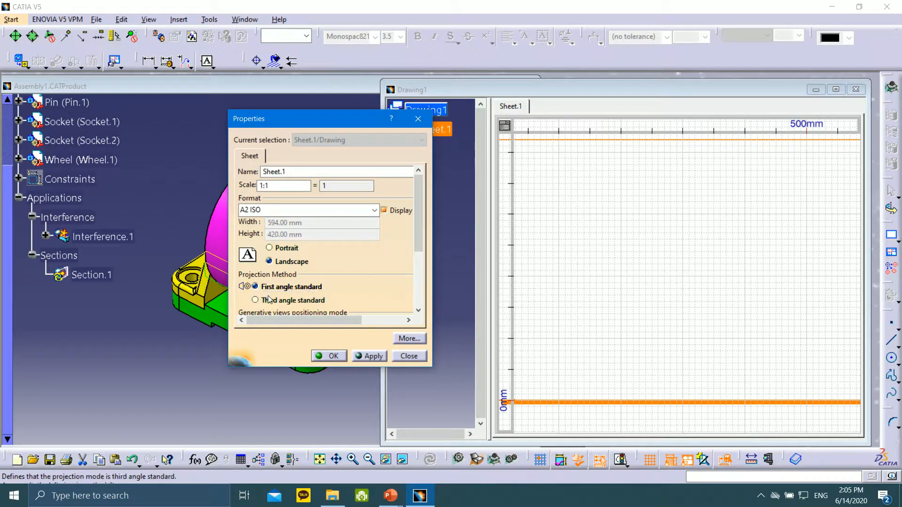
pyautogui.click(255, 301)
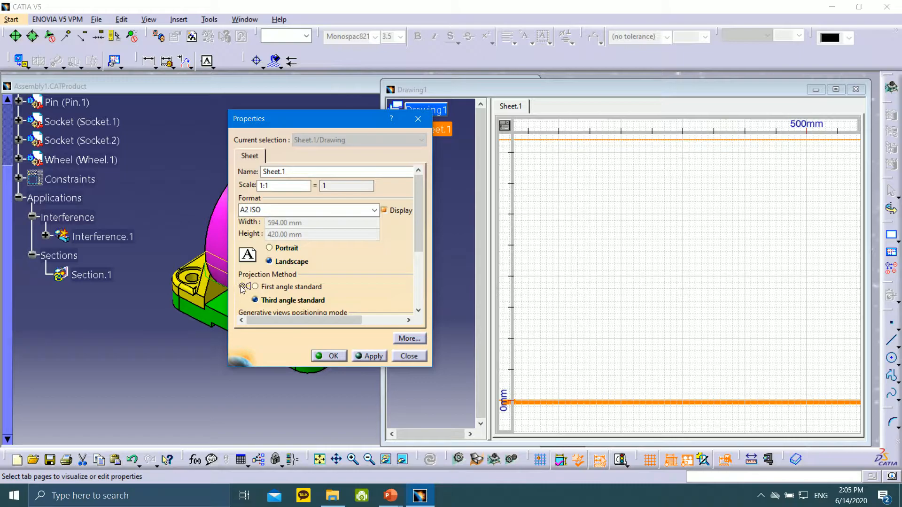
pyautogui.click(254, 287)
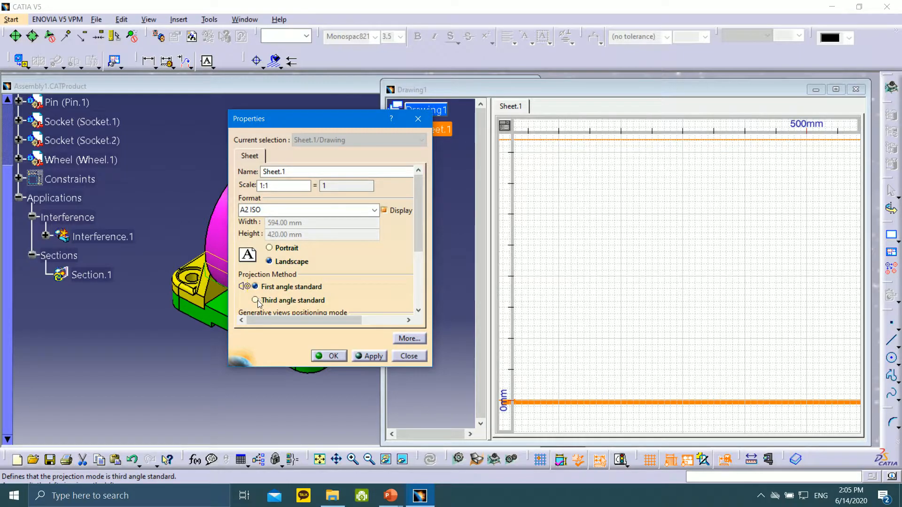
pyautogui.click(256, 287)
pyautogui.click(255, 288)
pyautogui.click(256, 301)
pyautogui.click(255, 288)
pyautogui.click(256, 302)
pyautogui.click(257, 288)
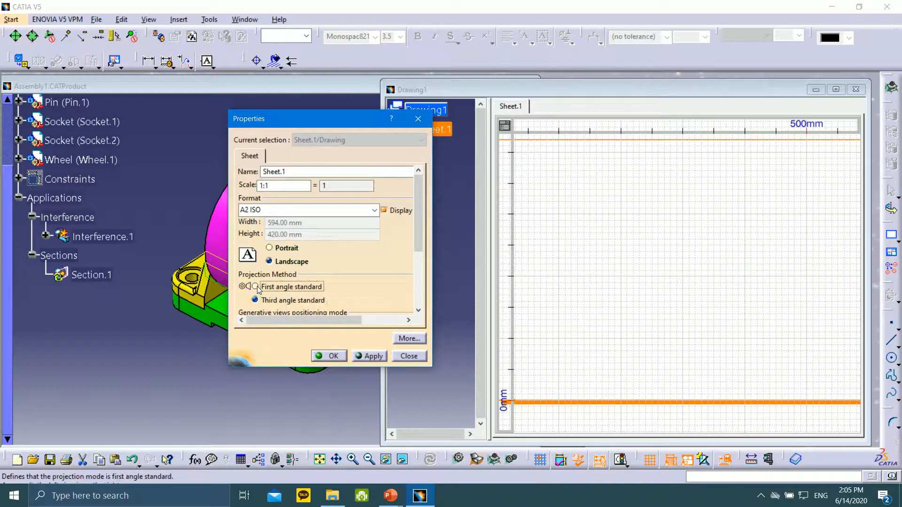
pyautogui.click(256, 301)
pyautogui.click(255, 287)
# - Set the projection method of Sheet.1 to third angle standard and confirm the sheet properties
pyautogui.click(255, 301)
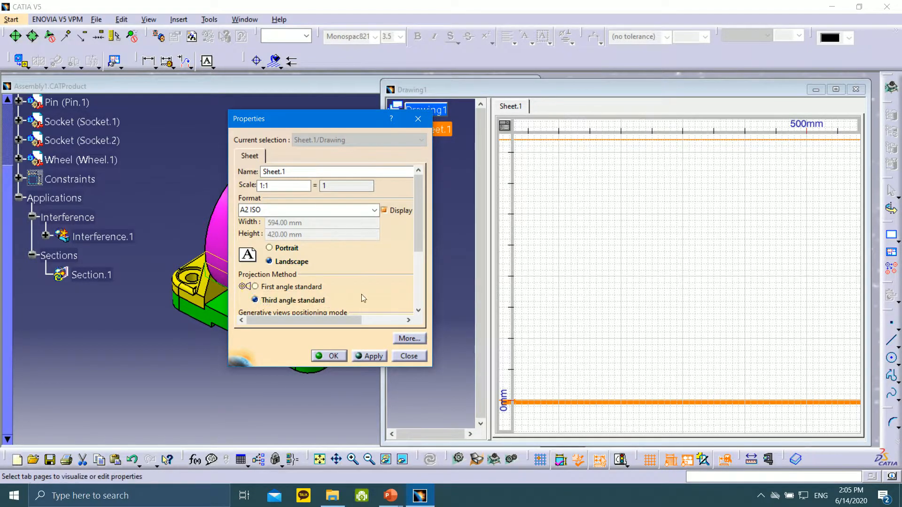
pyautogui.moveTo(419, 210); pyautogui.dragTo(413, 261)
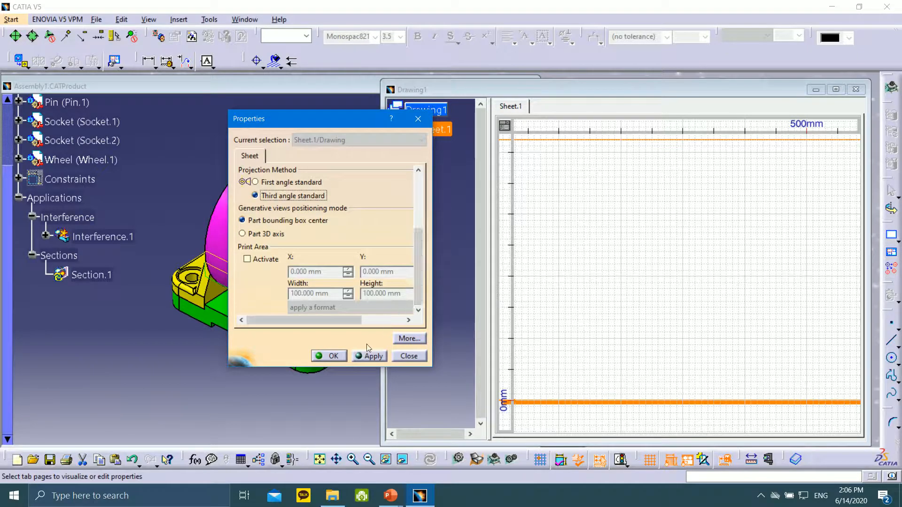
pyautogui.click(330, 356)
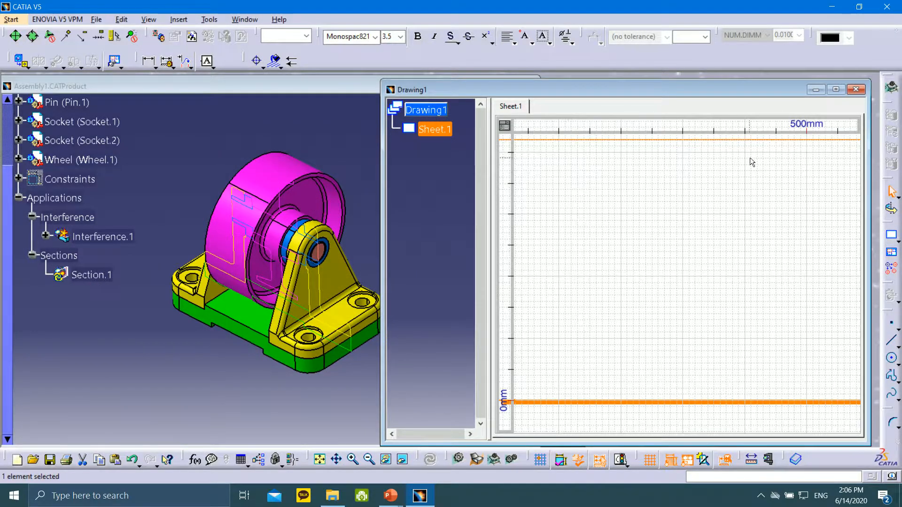
# - Start a front view and pick the long side face of the green base in the wheel assembly as its reference plane
pyautogui.click(606, 413)
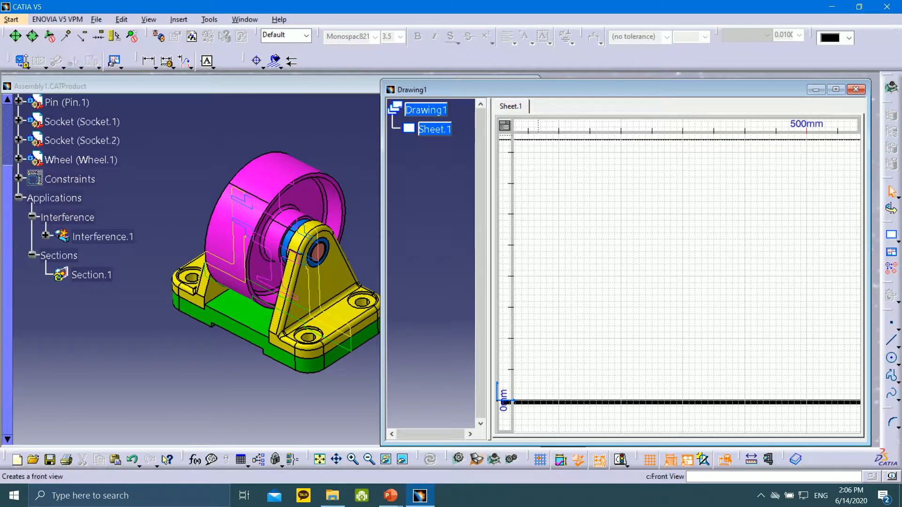
pyautogui.click(28, 67)
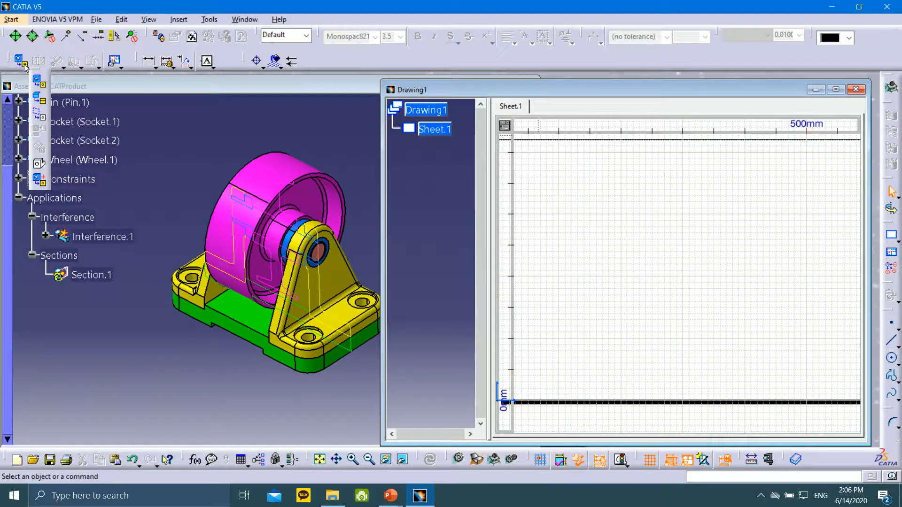
pyautogui.click(39, 81)
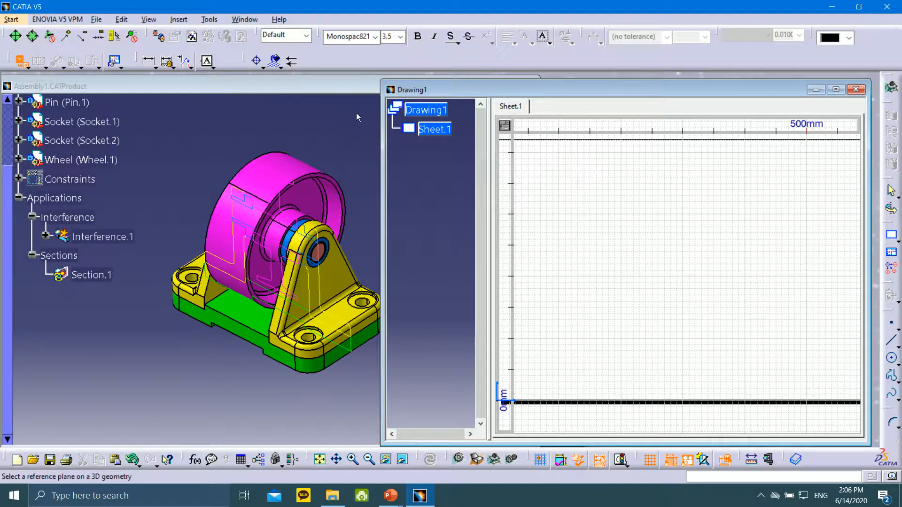
pyautogui.click(287, 86)
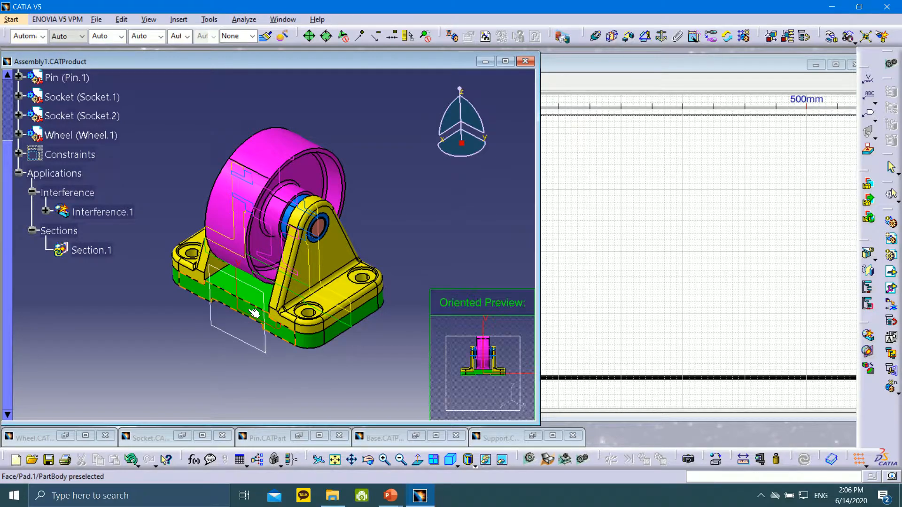
pyautogui.click(253, 313)
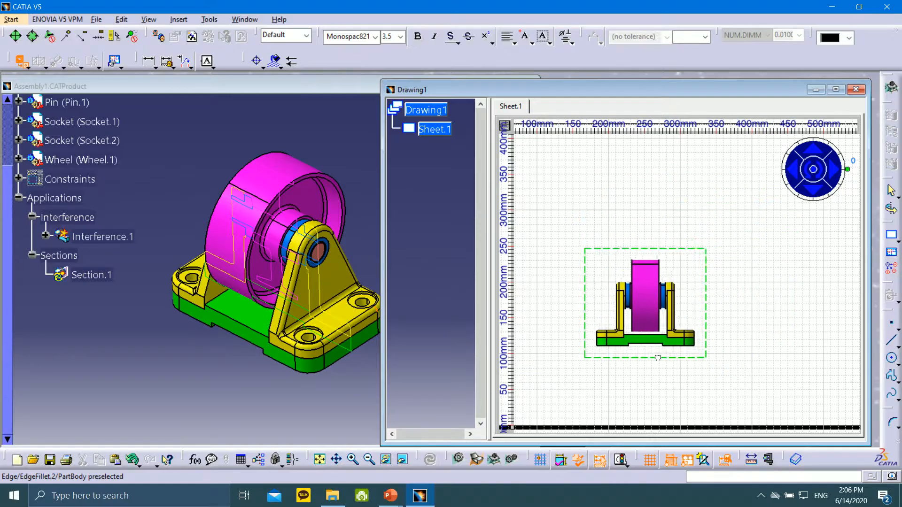
# - Try turning the front view preview to the wheel's round side and rotating it in-plane until it is upside down
pyautogui.moveTo(716, 157)
pyautogui.mouseDown(button='middle')
pyautogui.moveTo(723, 167)
pyautogui.moveTo(695, 221)
pyautogui.moveTo(696, 179)
pyautogui.mouseUp(button='middle')
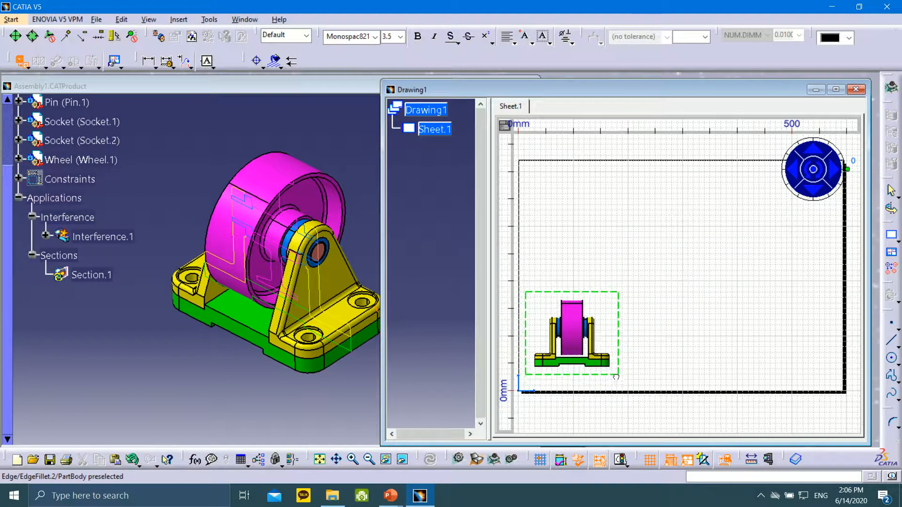
pyautogui.click(838, 172)
pyautogui.click(837, 172)
pyautogui.click(834, 173)
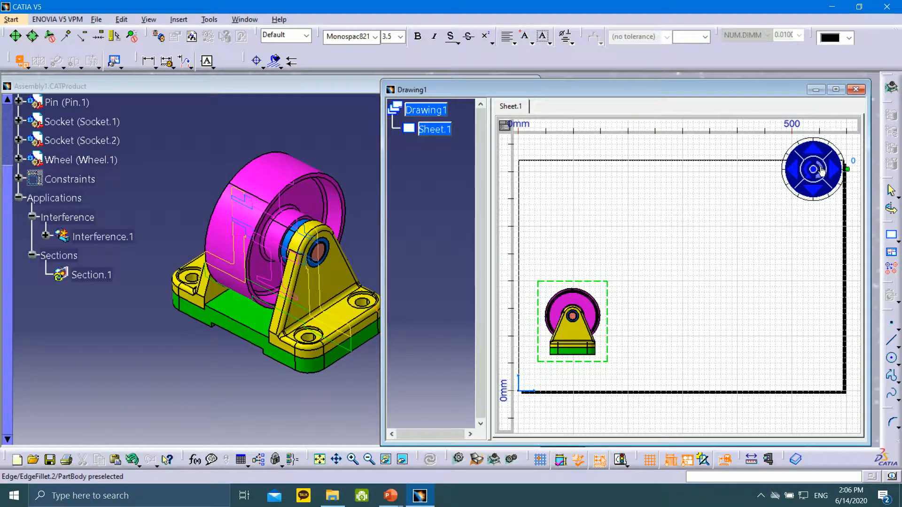
pyautogui.click(821, 168)
pyautogui.click(821, 169)
pyautogui.click(822, 170)
pyautogui.click(822, 172)
pyautogui.click(823, 176)
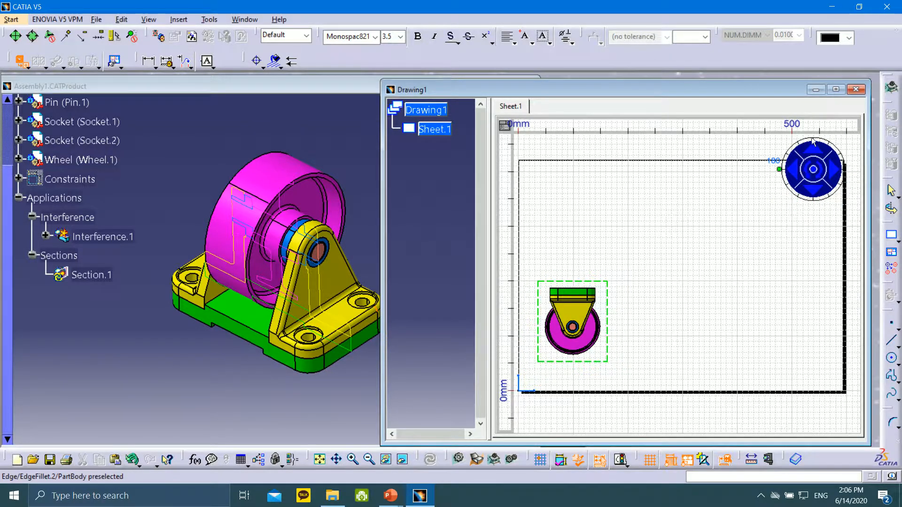
# - Rotate the preview in-plane to 360 degrees and turn it back to face the long side of the base
pyautogui.click(822, 168)
pyautogui.click(822, 170)
pyautogui.click(822, 170)
pyautogui.click(820, 171)
pyautogui.click(821, 175)
pyautogui.click(821, 177)
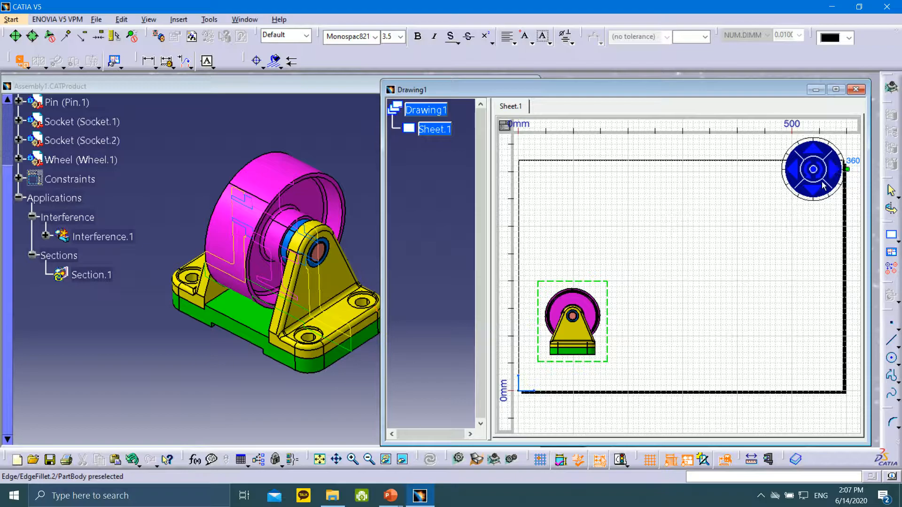
pyautogui.click(794, 173)
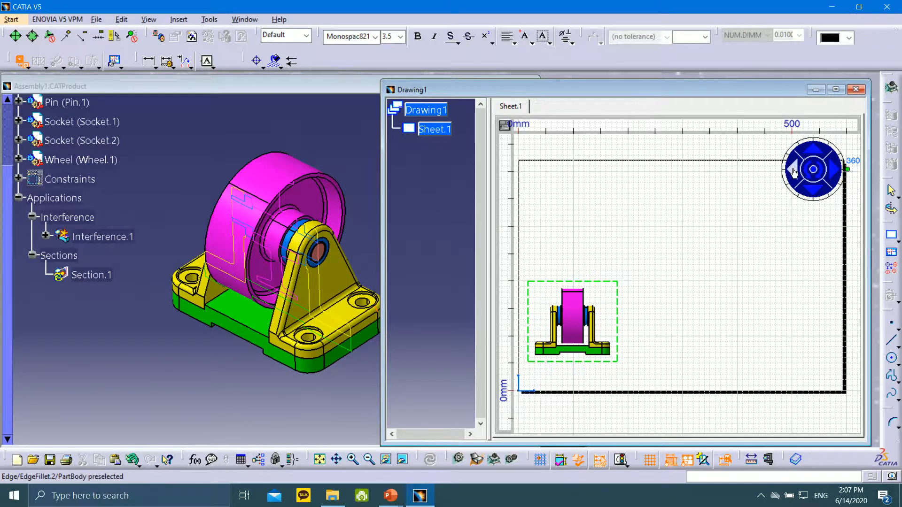
# - Turn the view preview sideways in successive quarter turns until the long side of the base faces front again
pyautogui.click(839, 173)
pyautogui.click(837, 176)
pyautogui.click(833, 173)
pyautogui.click(831, 170)
pyautogui.click(832, 172)
pyautogui.click(833, 172)
pyautogui.click(833, 171)
pyautogui.click(833, 173)
# - Create the front view from the upright preview in the lower-left area of Sheet.1
pyautogui.click(815, 173)
pyautogui.moveTo(635, 297)
pyautogui.mouseDown(button='middle')
pyautogui.moveTo(693, 255)
pyautogui.moveTo(678, 264)
pyautogui.moveTo(669, 178)
pyautogui.mouseUp(button='middle')
pyautogui.moveTo(636, 216)
pyautogui.mouseDown(button='middle')
pyautogui.moveTo(796, 205)
pyautogui.moveTo(789, 252)
pyautogui.moveTo(699, 298)
pyautogui.moveTo(654, 104)
pyautogui.moveTo(639, 293)
pyautogui.mouseUp(button='middle')
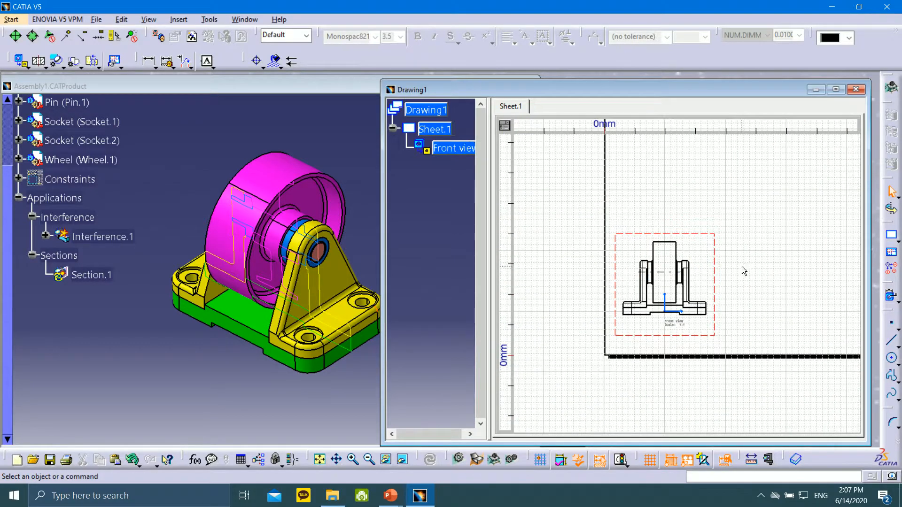
pyautogui.moveTo(763, 192)
pyautogui.mouseDown(button='middle')
pyautogui.moveTo(745, 226)
pyautogui.moveTo(667, 208)
pyautogui.moveTo(702, 210)
pyautogui.moveTo(638, 226)
pyautogui.moveTo(821, 253)
pyautogui.moveTo(807, 164)
pyautogui.moveTo(785, 296)
pyautogui.moveTo(816, 265)
pyautogui.moveTo(781, 250)
pyautogui.moveTo(737, 276)
pyautogui.moveTo(743, 303)
pyautogui.mouseUp(button='middle')
pyautogui.moveTo(787, 206); pyautogui.dragTo(737, 246, button='middle')
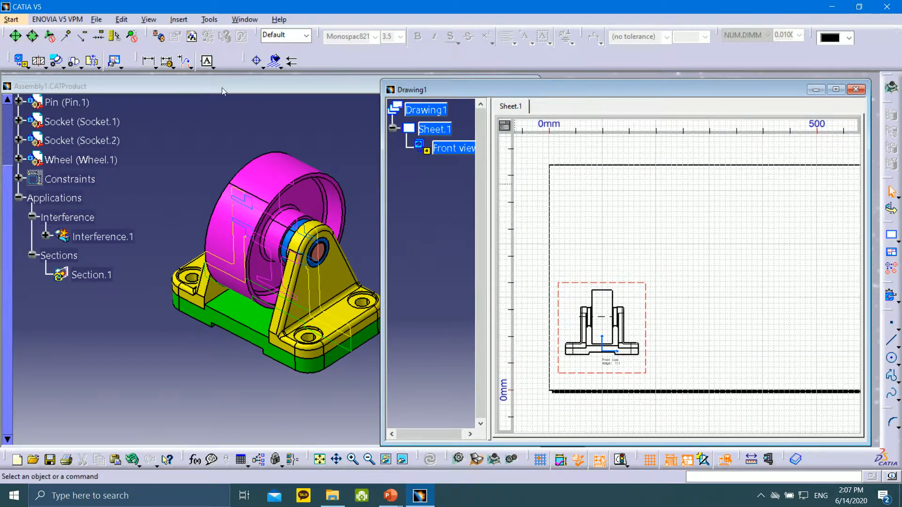
# - Create a projection view of the wheel assembly to the right of the front view
pyautogui.click(26, 66)
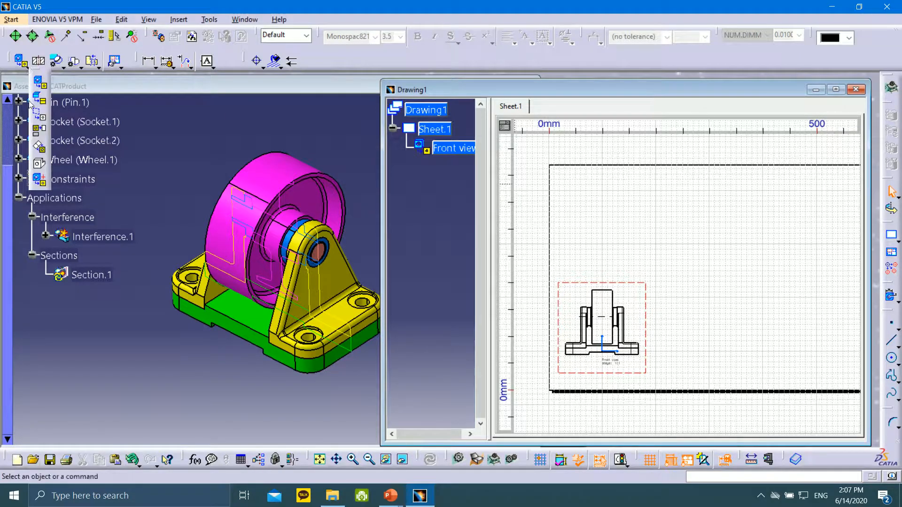
pyautogui.click(38, 130)
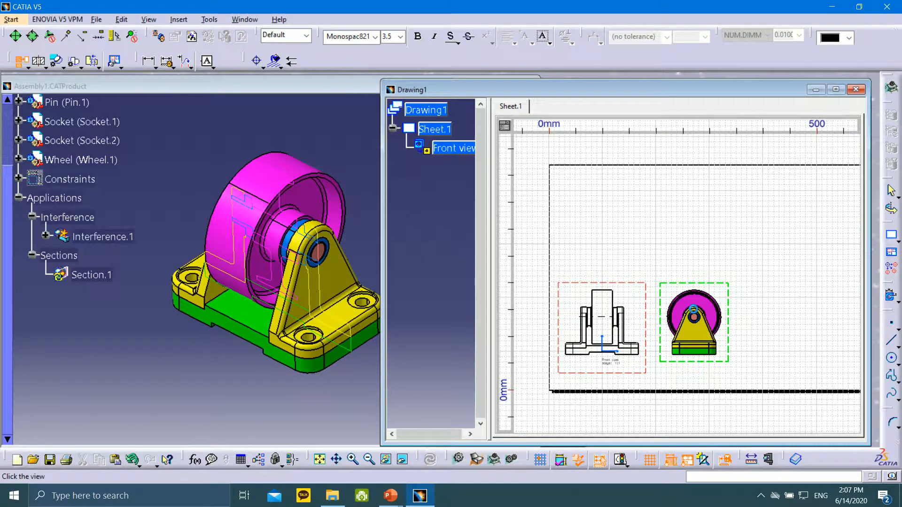
pyautogui.click(697, 314)
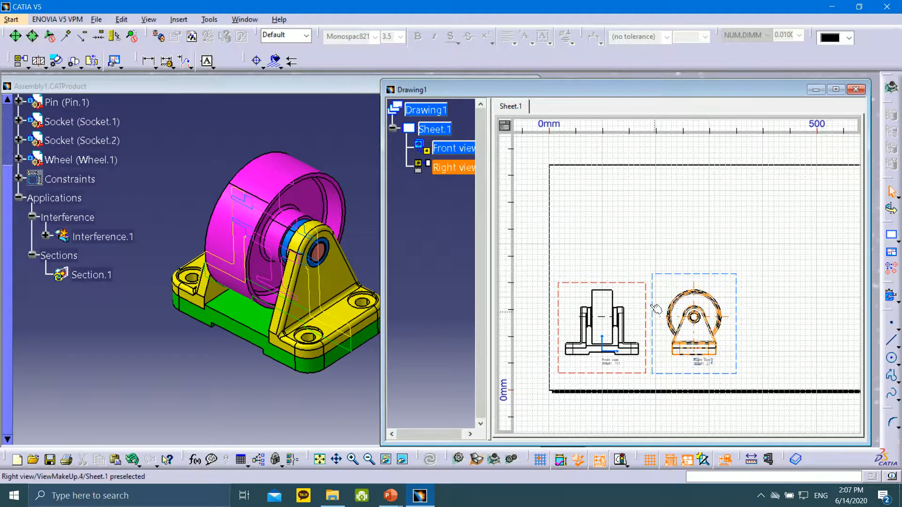
# - Create a projection view of the wheel assembly above the front view
pyautogui.click(20, 61)
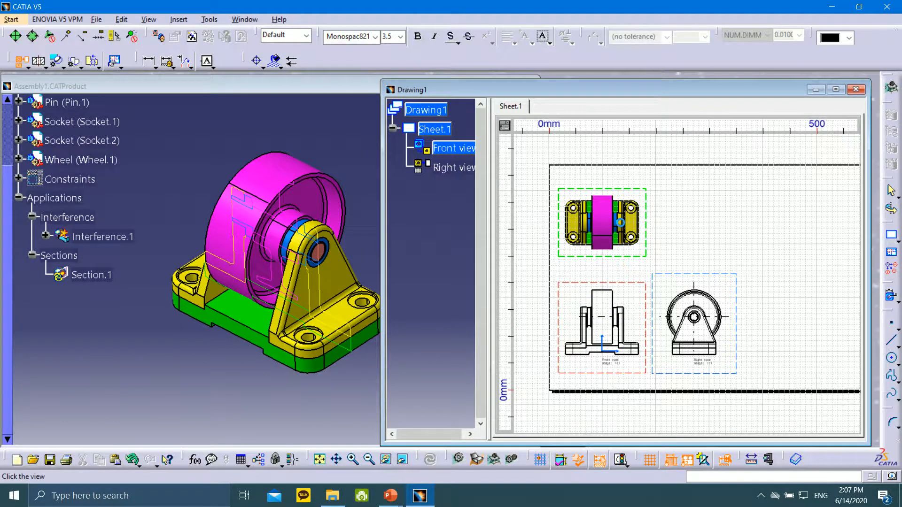
pyautogui.click(620, 222)
pyautogui.moveTo(758, 242)
pyautogui.mouseDown(button='middle')
pyautogui.moveTo(756, 199)
pyautogui.moveTo(758, 231)
pyautogui.mouseUp(button='middle')
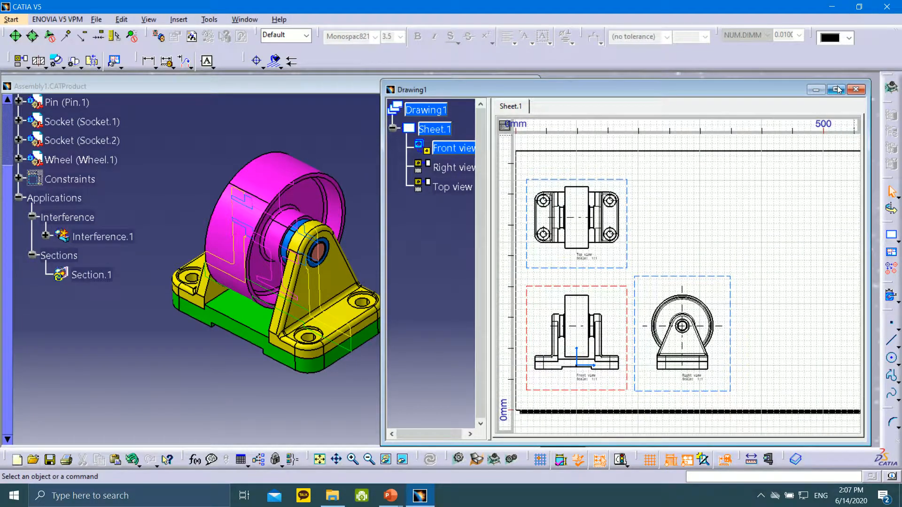
# - Maximize the drawing window and move the front view, with its aligned projections, about 170 mm to the right and slightly up on the sheet
pyautogui.moveTo(641, 252); pyautogui.dragTo(661, 240, button='middle')
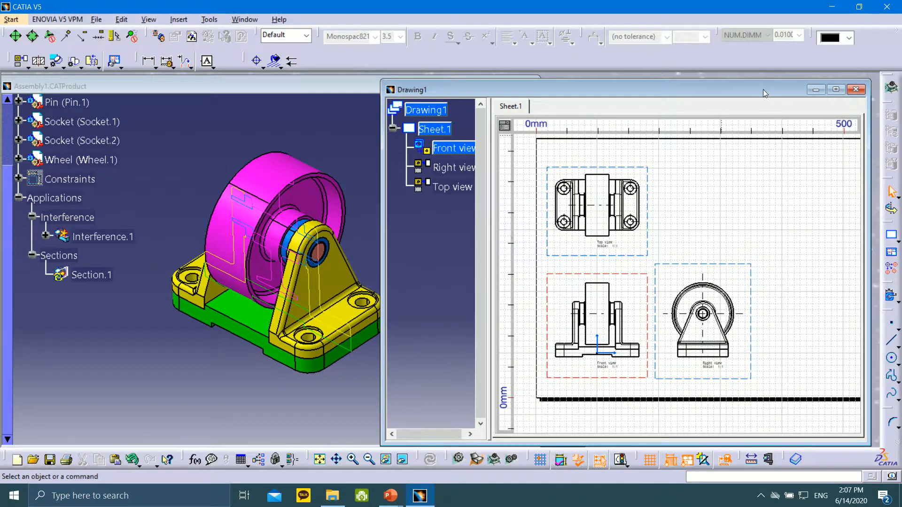
pyautogui.click(836, 89)
pyautogui.moveTo(469, 253)
pyautogui.mouseDown(button='middle')
pyautogui.moveTo(447, 157)
pyautogui.moveTo(418, 145)
pyautogui.moveTo(399, 221)
pyautogui.mouseUp(button='middle')
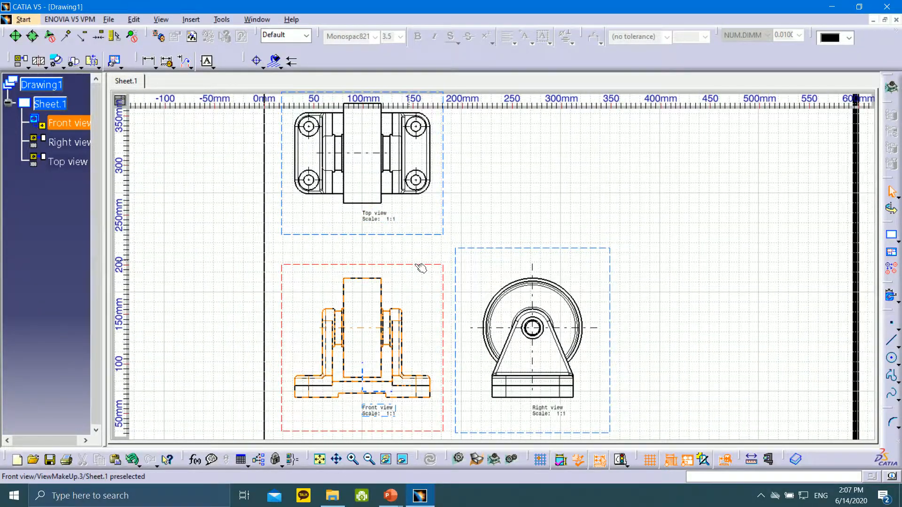
pyautogui.moveTo(421, 268); pyautogui.dragTo(590, 252)
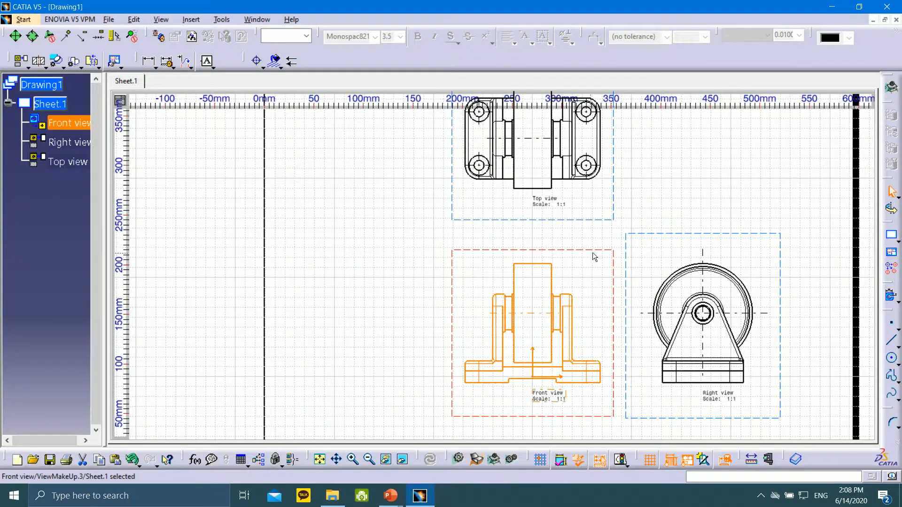
# - Move the front view about 160 mm toward the sheet's left edge and place the right view close beside it
pyautogui.moveTo(589, 252); pyautogui.dragTo(429, 267)
pyautogui.moveTo(519, 254); pyautogui.dragTo(596, 217)
pyautogui.moveTo(624, 67); pyautogui.dragTo(608, 302)
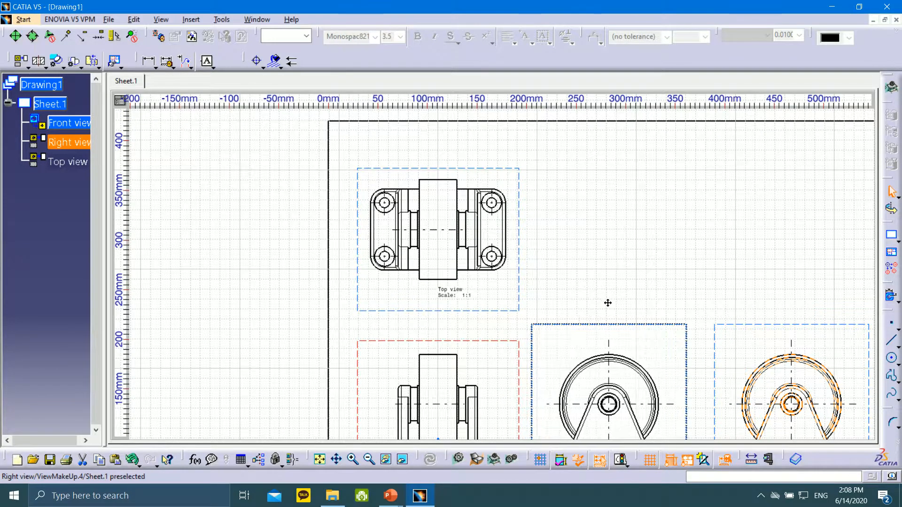
pyautogui.click(521, 284)
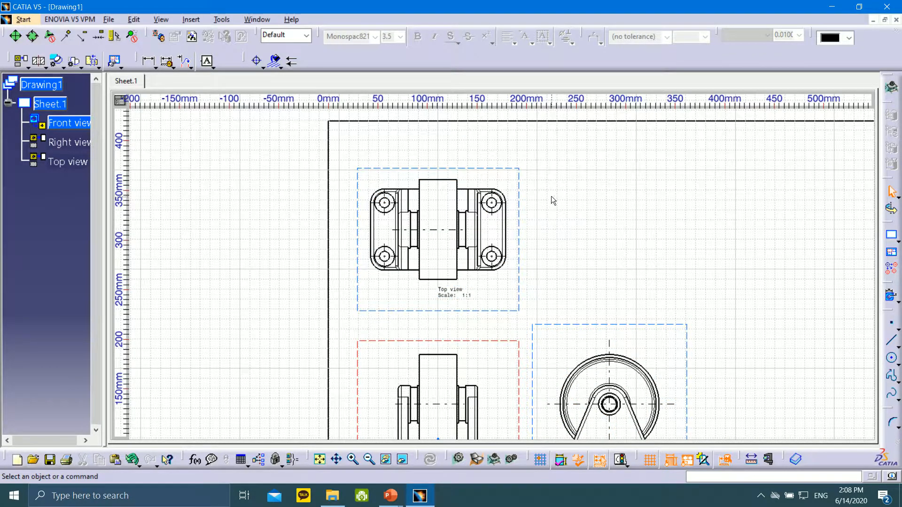
# - Fine-tune the position of the front view with its aligned projections, shifting the three views slightly upward on the sheet
pyautogui.moveTo(552, 260); pyautogui.dragTo(555, 247, button='middle')
pyautogui.moveTo(522, 252); pyautogui.dragTo(640, 337)
pyautogui.moveTo(654, 346); pyautogui.dragTo(604, 250, button='middle')
pyautogui.moveTo(543, 317); pyautogui.dragTo(533, 300)
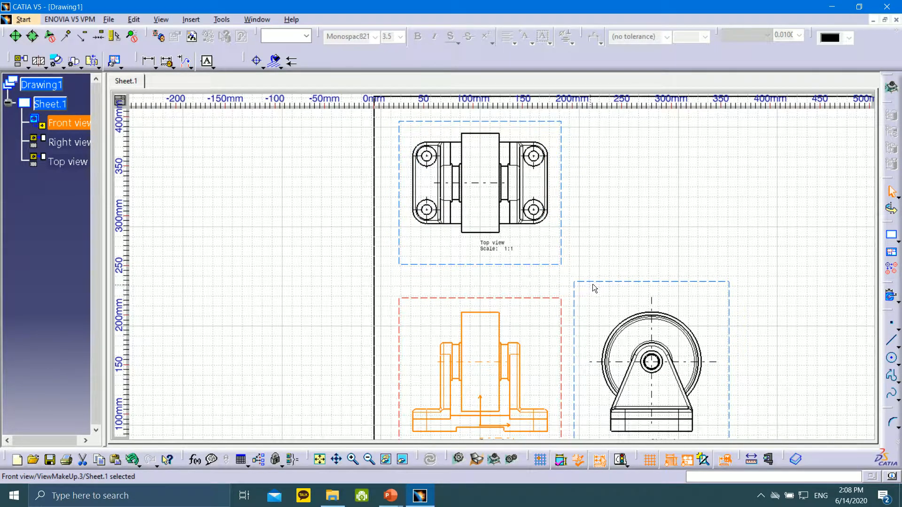
pyautogui.click(591, 282)
pyautogui.moveTo(537, 298); pyautogui.dragTo(538, 278)
pyautogui.moveTo(576, 261); pyautogui.dragTo(550, 228, button='middle')
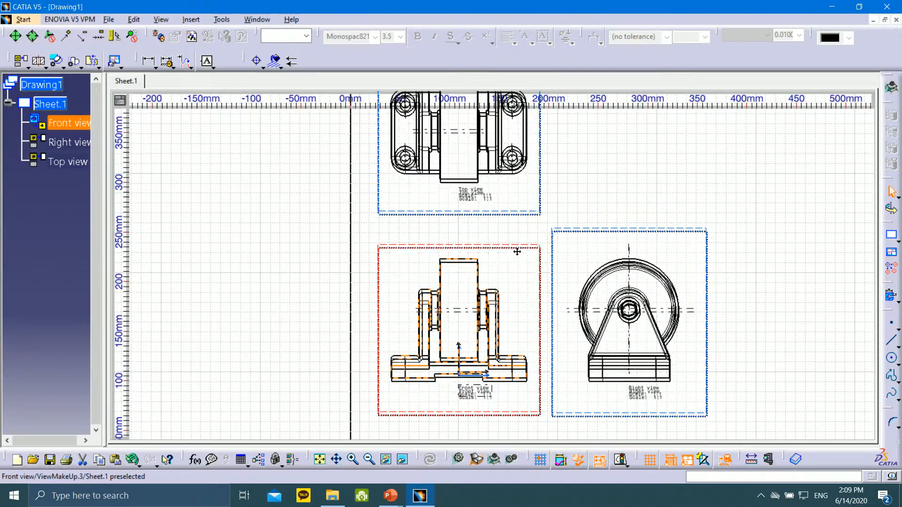
pyautogui.click(525, 264)
pyautogui.moveTo(651, 258)
pyautogui.mouseDown(button='middle')
pyautogui.moveTo(413, 182)
pyautogui.moveTo(438, 204)
pyautogui.moveTo(548, 223)
pyautogui.moveTo(618, 279)
pyautogui.moveTo(596, 301)
pyautogui.moveTo(548, 296)
pyautogui.moveTo(540, 315)
pyautogui.moveTo(540, 267)
pyautogui.moveTo(551, 273)
pyautogui.moveTo(549, 266)
pyautogui.mouseUp(button='middle')
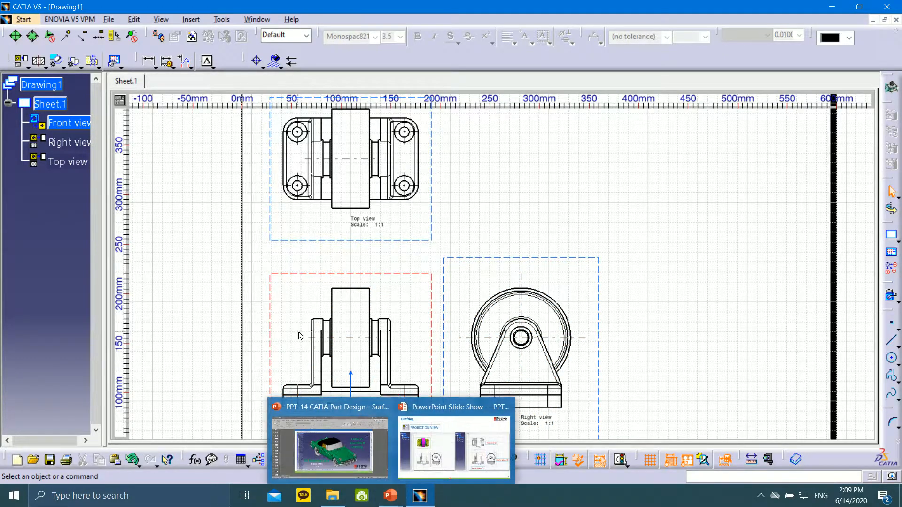
# - Switch to the PowerPoint slide show and advance through the slides on the offset section view and its hatching angle and pitch
pyautogui.click(391, 497)
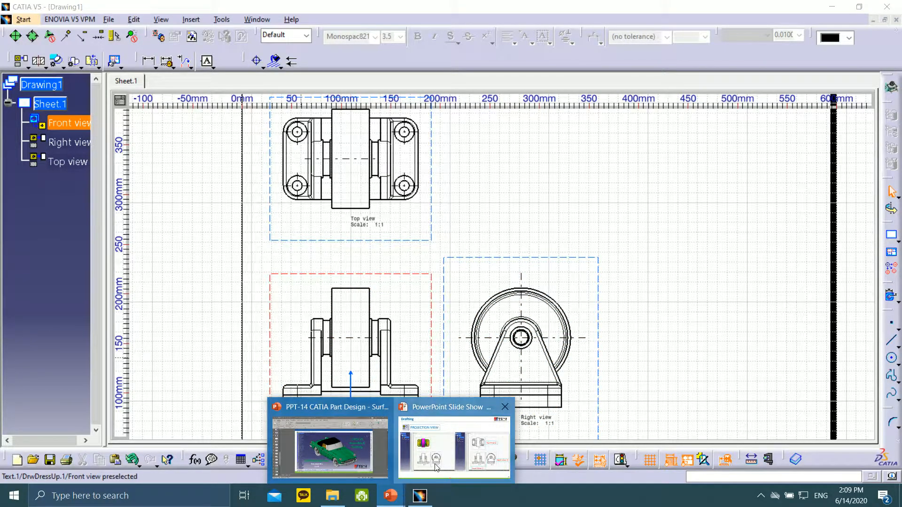
pyautogui.click(434, 462)
pyautogui.moveTo(19, 495)
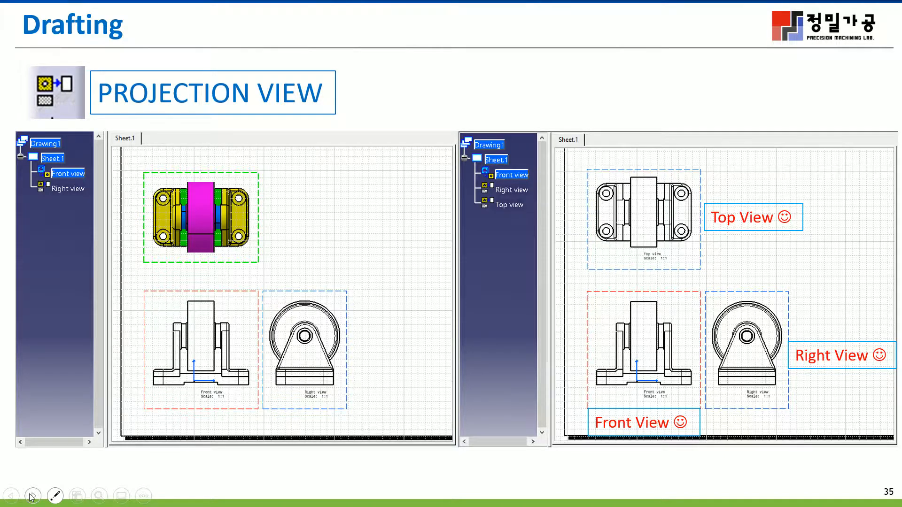
pyautogui.click(31, 496)
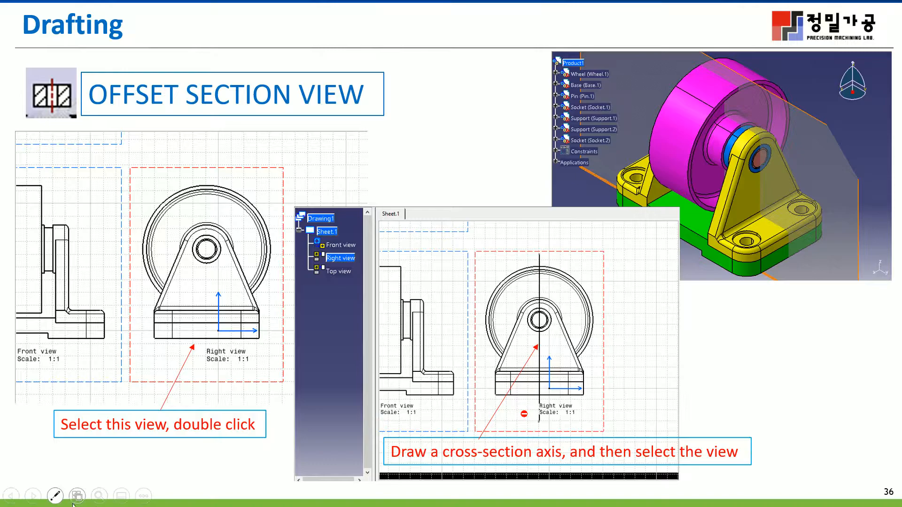
pyautogui.click(33, 495)
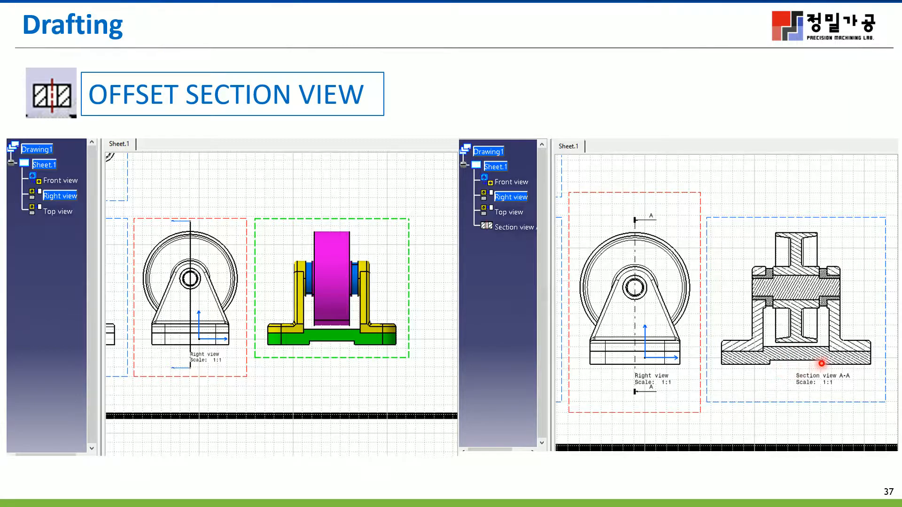
pyautogui.moveTo(145, 502)
pyautogui.click(32, 498)
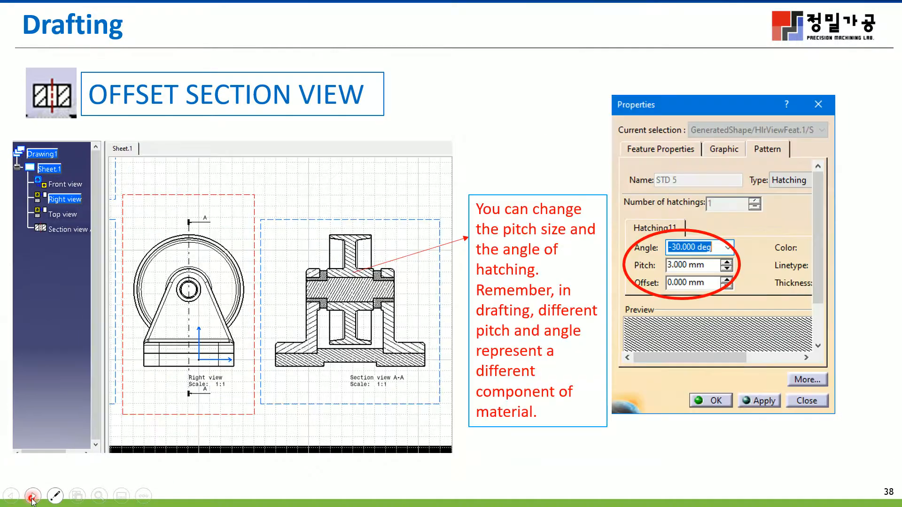
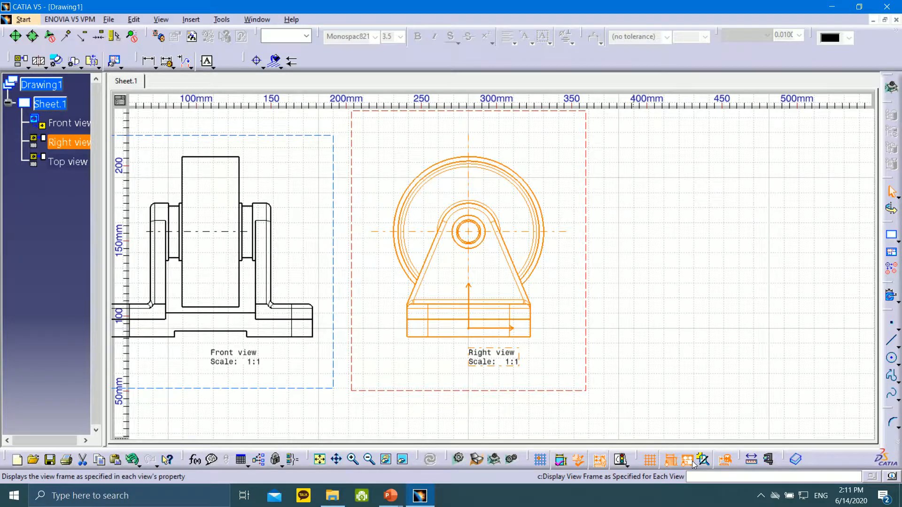
# - Create an offset section view from a vertical cutting line through the wheel's centre in the right view, placed to its right
pyautogui.click(46, 67)
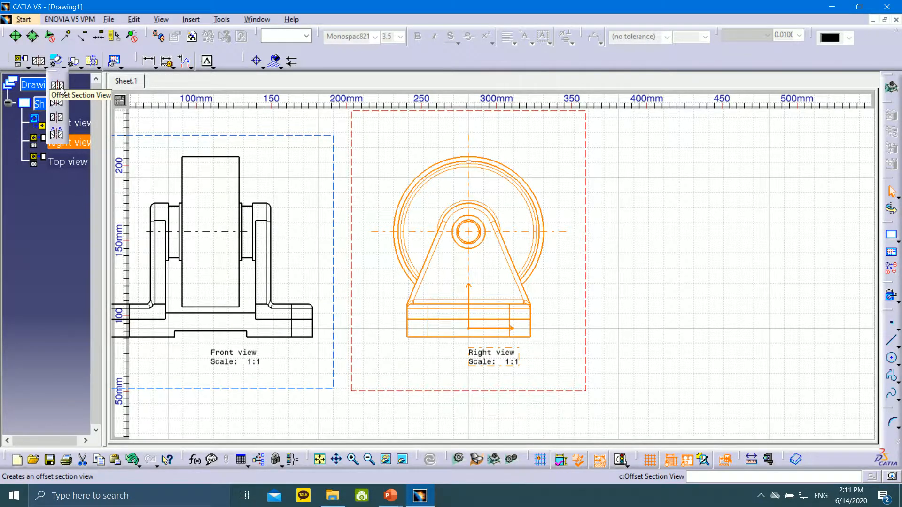
pyautogui.click(56, 87)
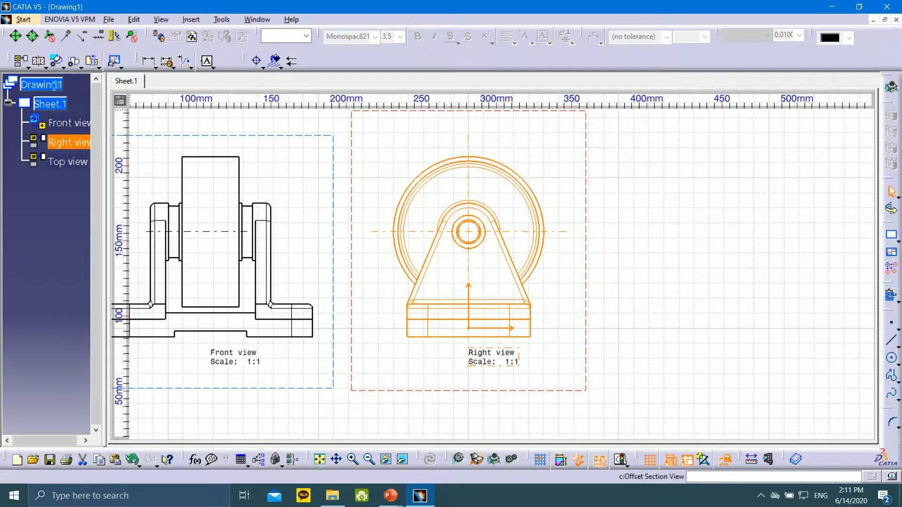
pyautogui.click(469, 128)
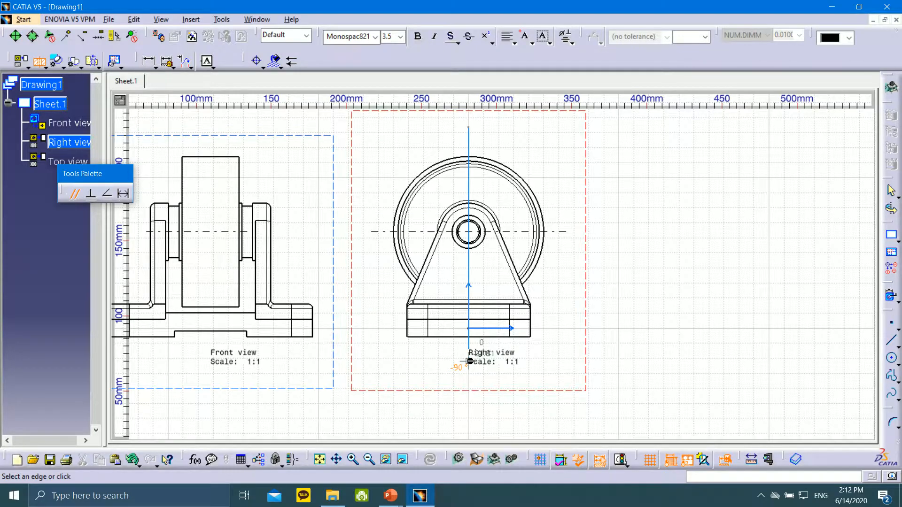
pyautogui.click(470, 360)
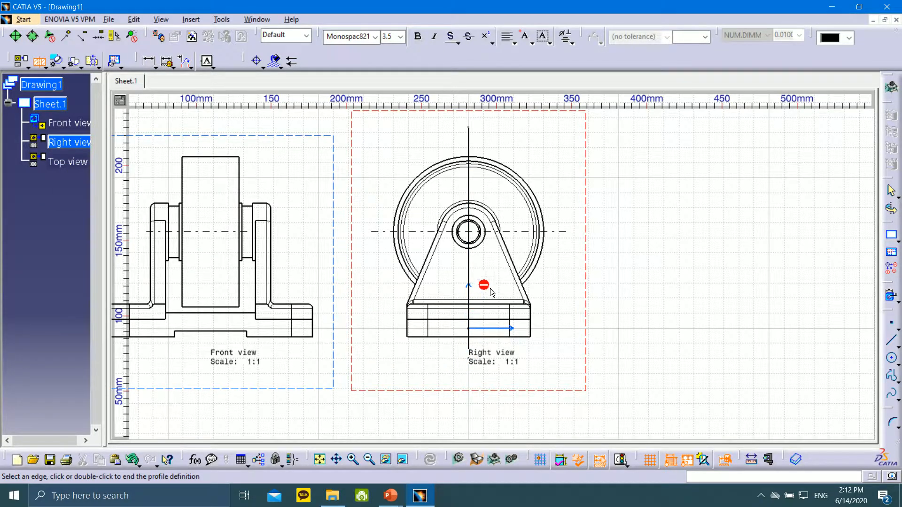
pyautogui.doubleClick(509, 306)
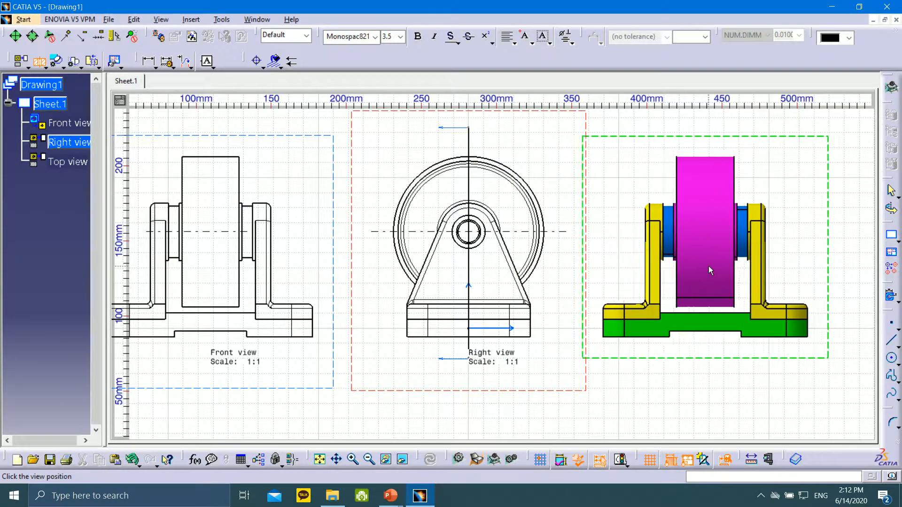
pyautogui.moveTo(731, 266); pyautogui.dragTo(552, 278, button='middle')
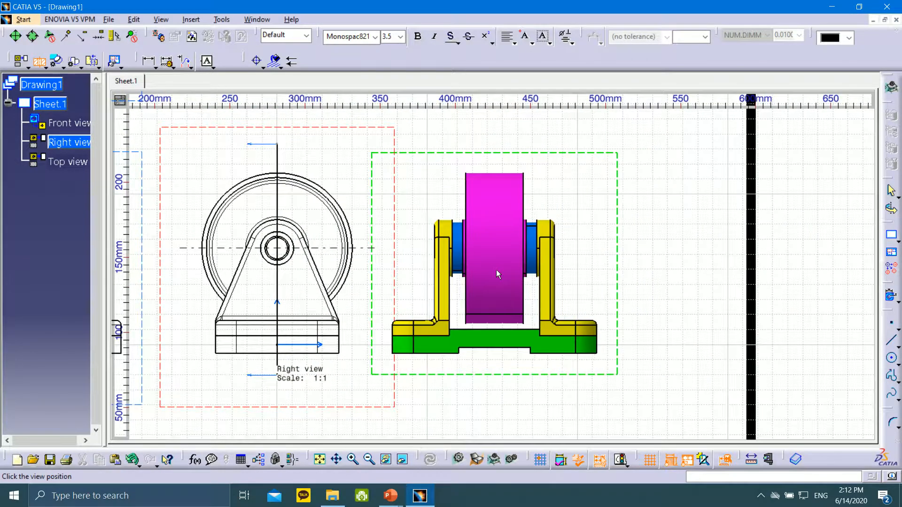
pyautogui.click(510, 269)
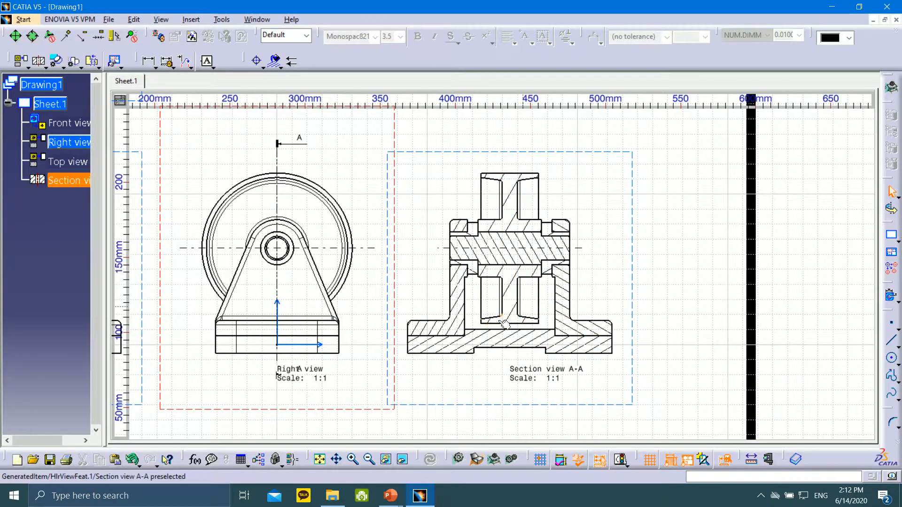
# - Set the hatching pitch of the base plate in Section view A-A to 2 mm
pyautogui.moveTo(565, 280)
pyautogui.mouseDown(button='middle')
pyautogui.moveTo(544, 212)
pyautogui.moveTo(540, 305)
pyautogui.moveTo(534, 228)
pyautogui.moveTo(533, 285)
pyautogui.moveTo(519, 203)
pyautogui.moveTo(520, 262)
pyautogui.mouseUp(button='middle')
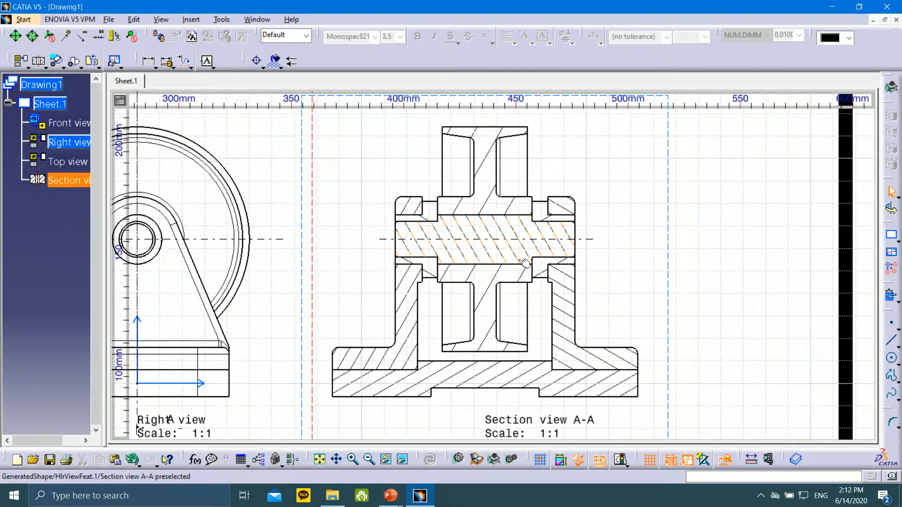
pyautogui.doubleClick(485, 377)
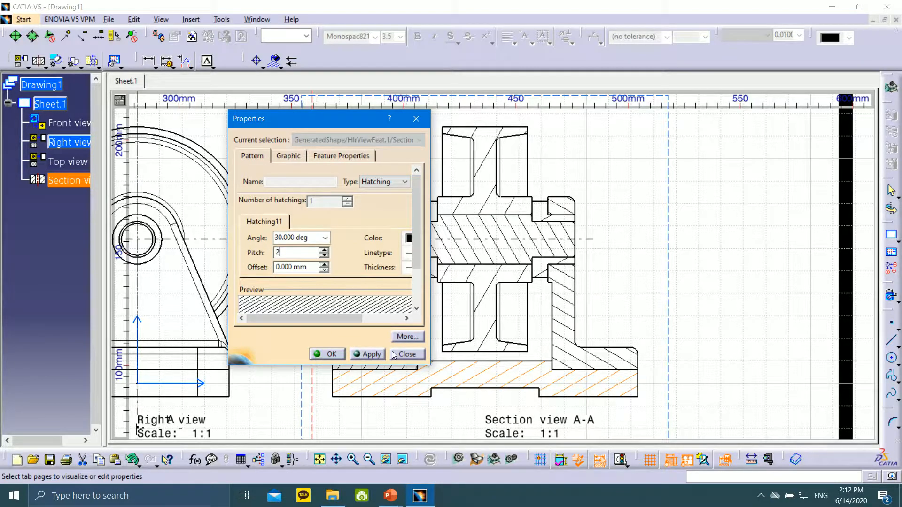
pyautogui.click(368, 355)
pyautogui.click(330, 355)
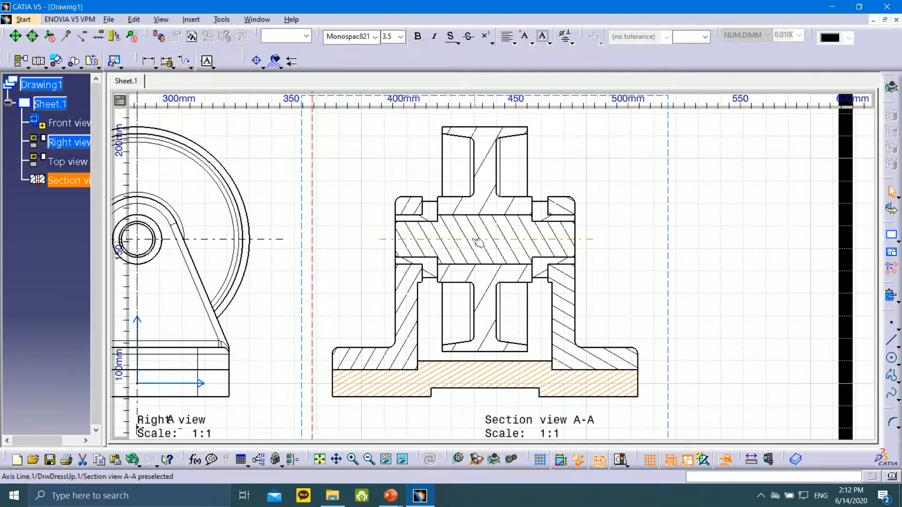
# - Set the hatching pitch of the central pin in the section view to 2 mm
pyautogui.doubleClick(469, 246)
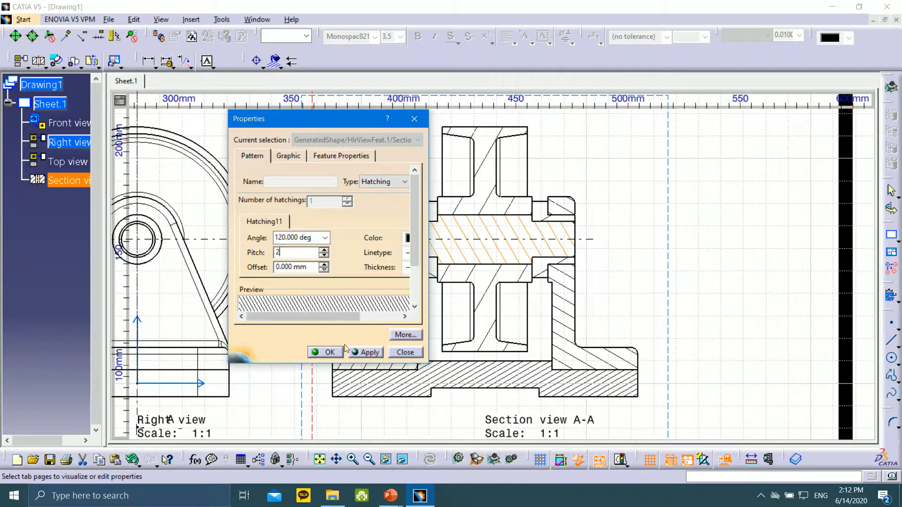
pyautogui.click(365, 352)
pyautogui.click(327, 353)
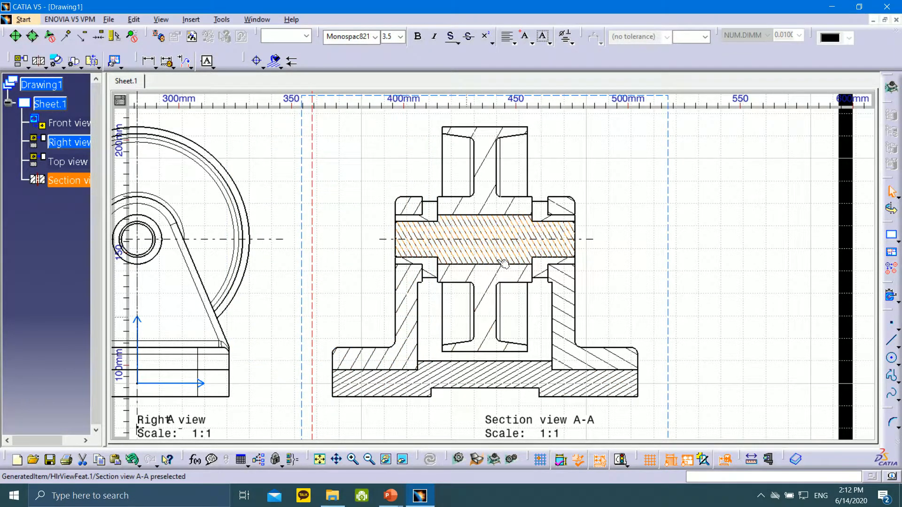
# - Set the wheel's hatching in the section view to an angle of -30 degrees and a pitch of 3 mm
pyautogui.doubleClick(483, 203)
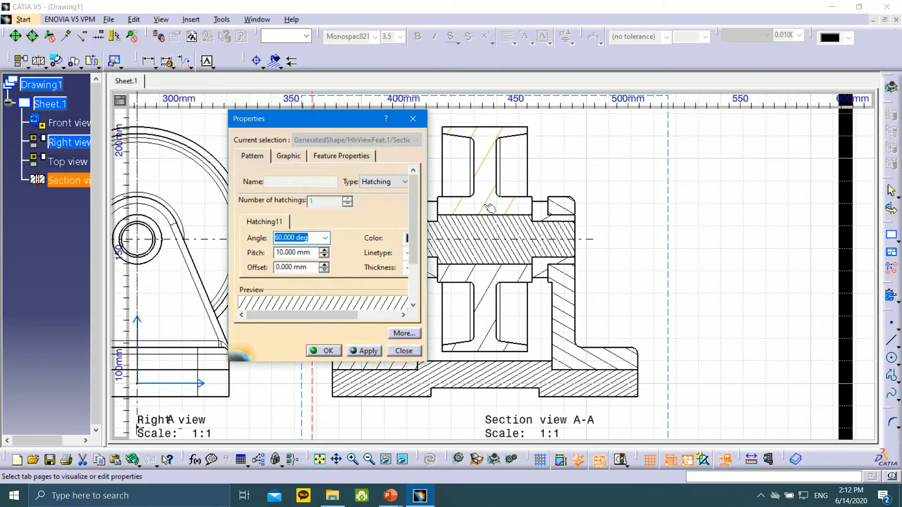
pyautogui.click(325, 238)
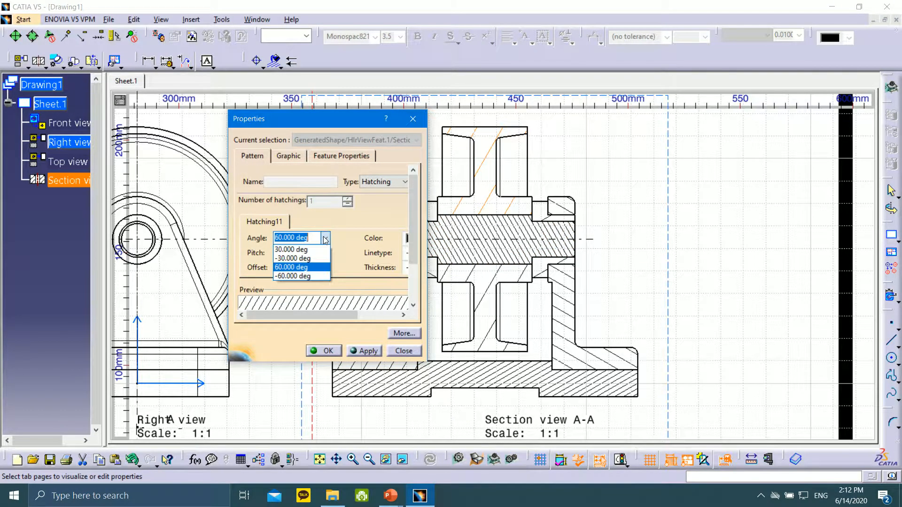
pyautogui.click(317, 256)
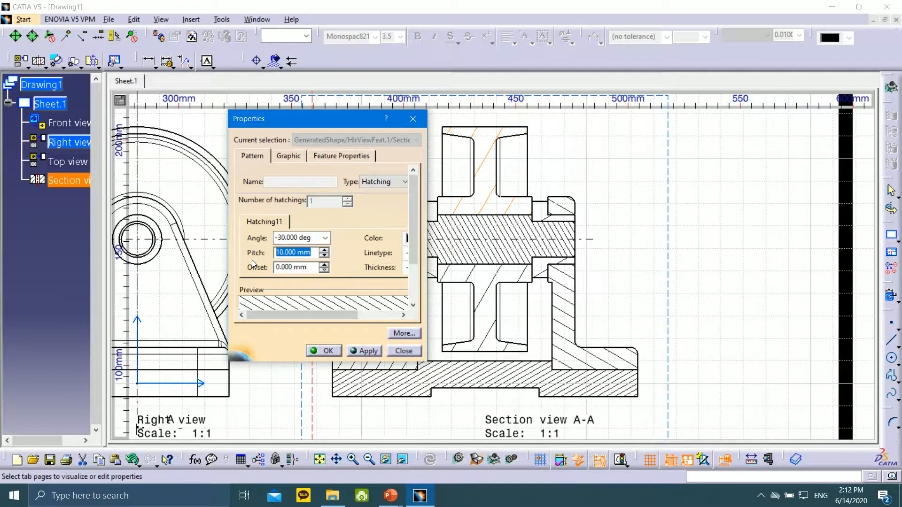
pyautogui.write('3')
pyautogui.click(372, 355)
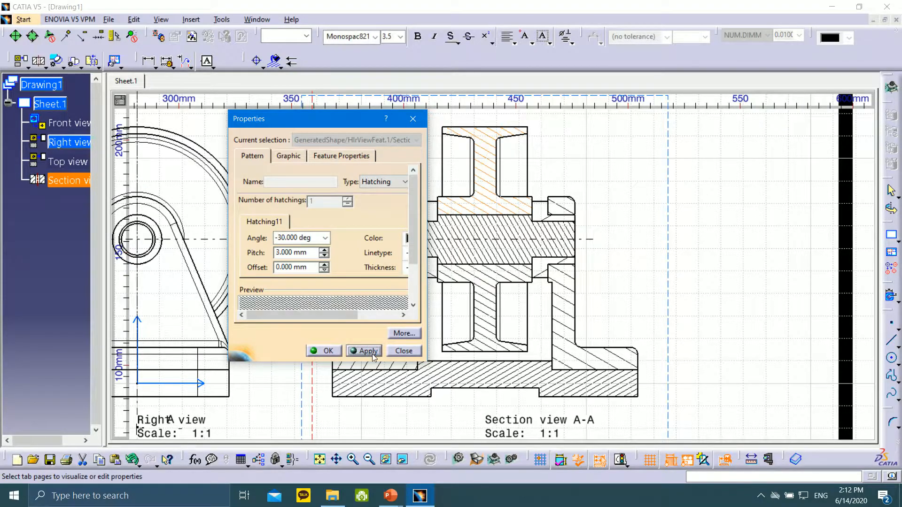
pyautogui.click(335, 352)
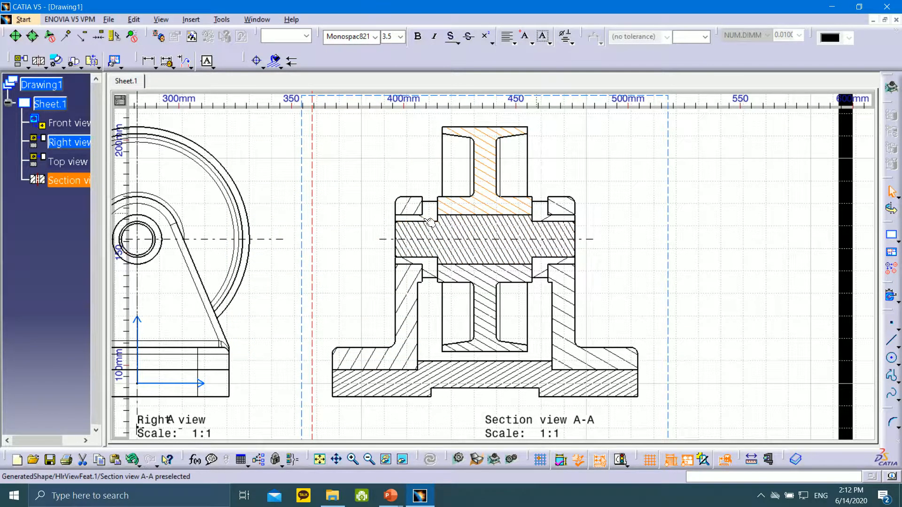
# - Try to select the left socket's hatching, and check the hatching properties of the right and left supports in the section view
pyautogui.click(429, 221)
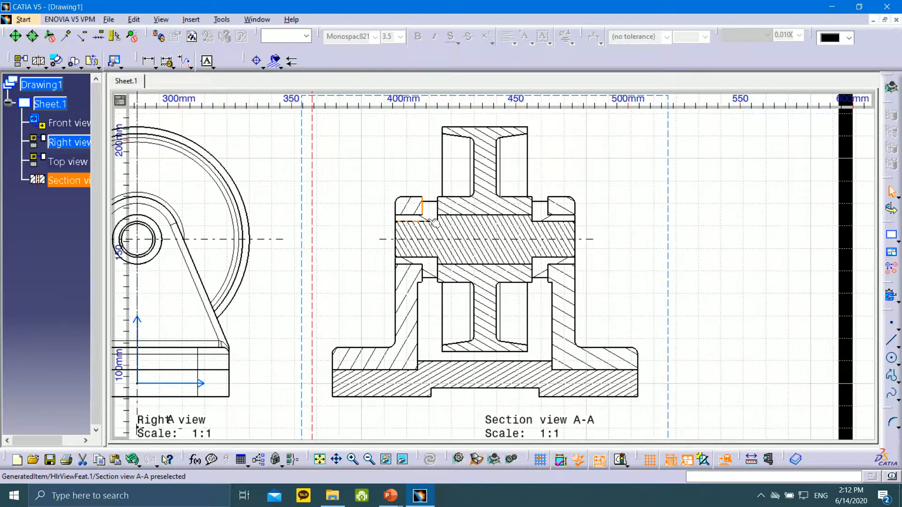
pyautogui.click(392, 170)
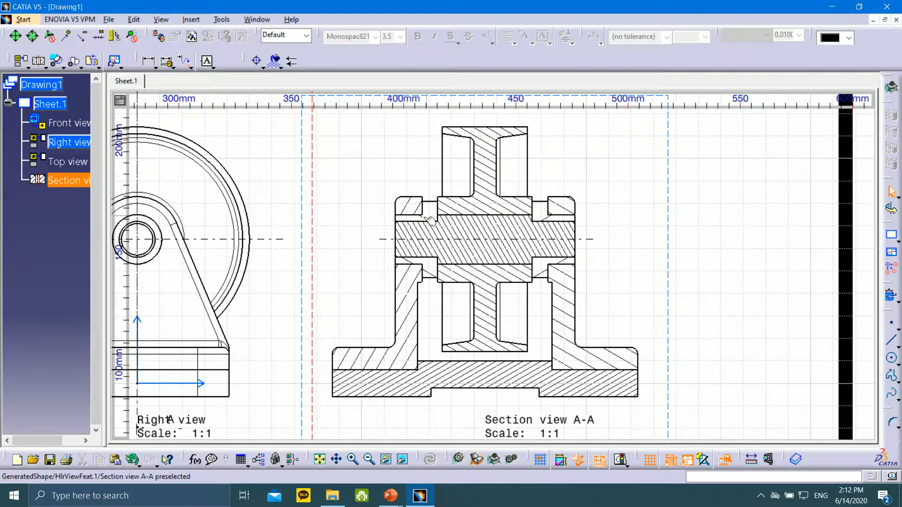
pyautogui.moveTo(579, 278)
pyautogui.mouseDown(button='middle')
pyautogui.moveTo(603, 240)
pyautogui.moveTo(621, 270)
pyautogui.mouseUp(button='middle')
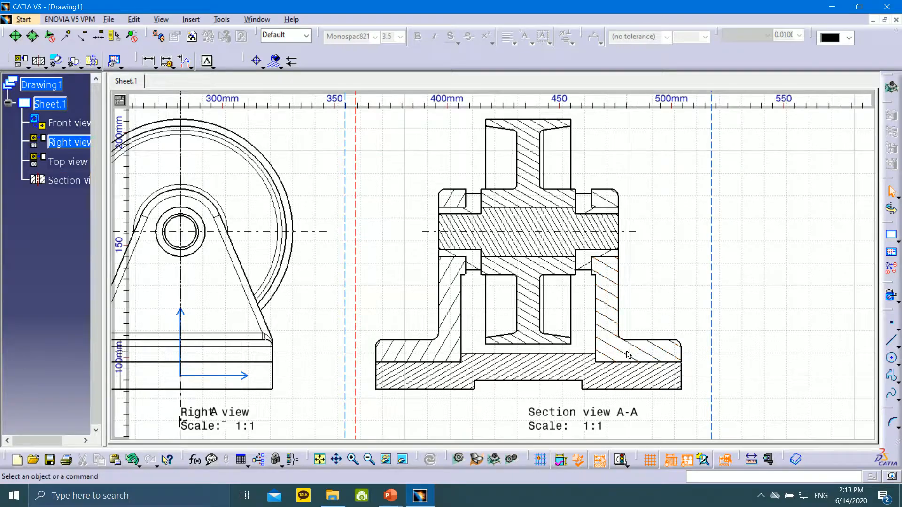
pyautogui.doubleClick(614, 336)
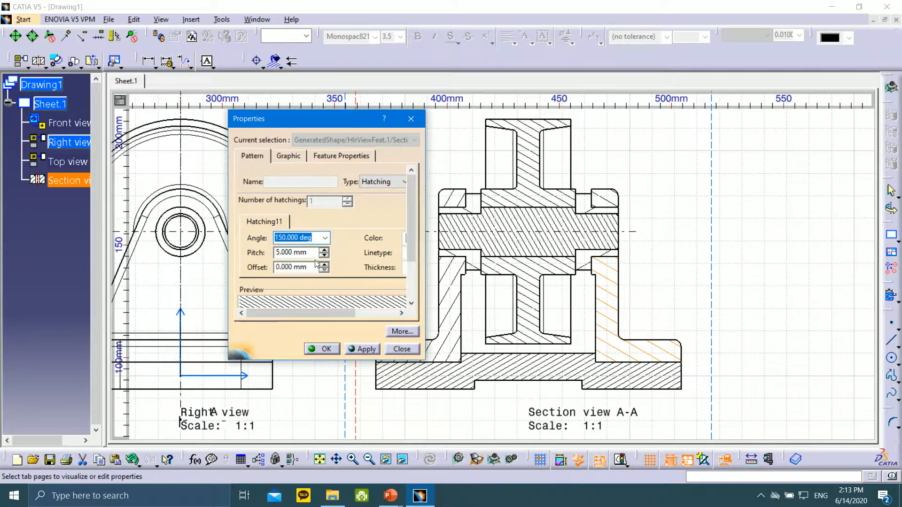
pyautogui.click(397, 349)
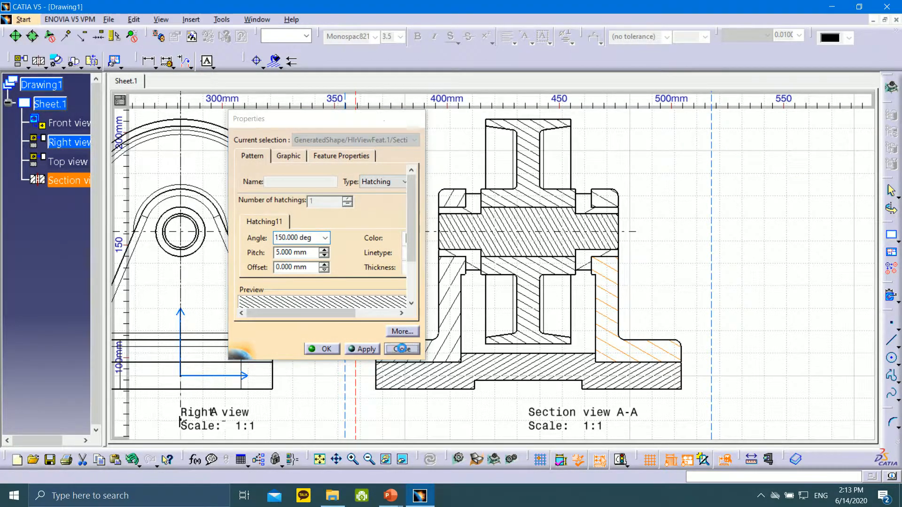
pyautogui.doubleClick(446, 337)
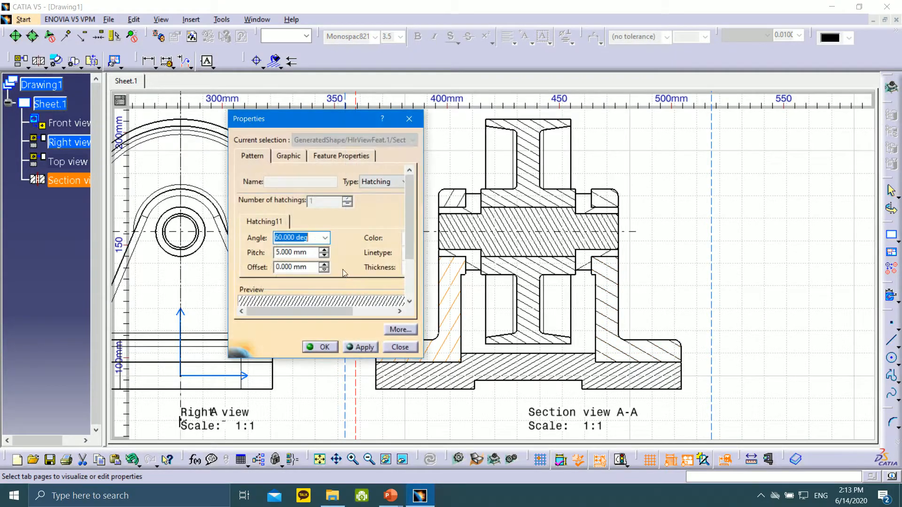
pyautogui.click(334, 348)
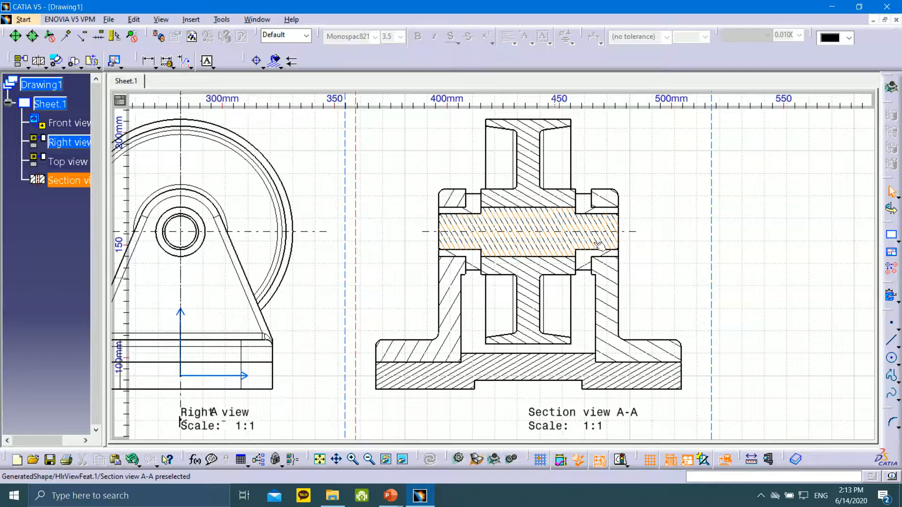
# - Check the hatching properties of the left and right sockets in Section view A-A
pyautogui.doubleClick(465, 211)
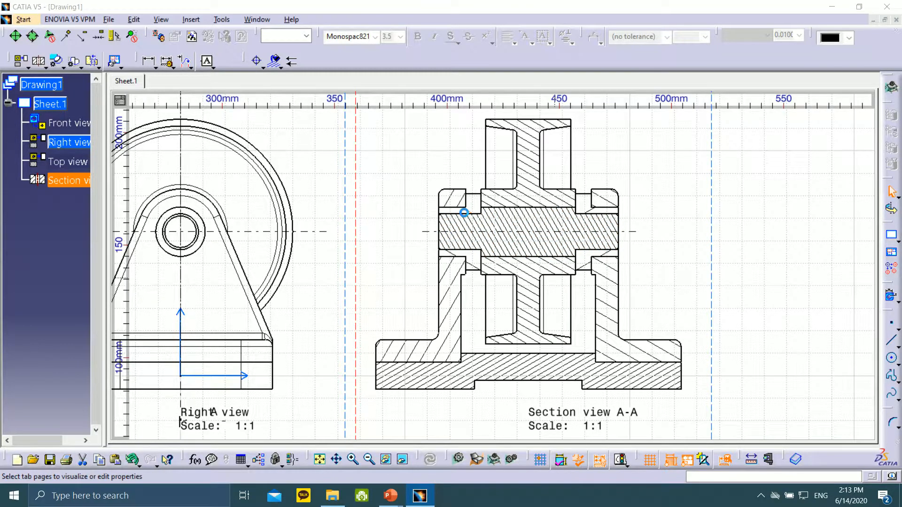
pyautogui.click(318, 346)
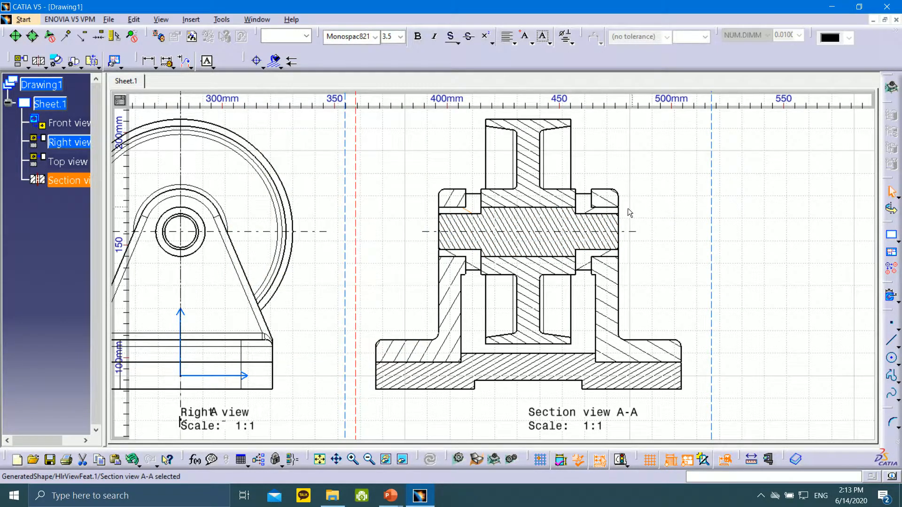
pyautogui.doubleClick(596, 213)
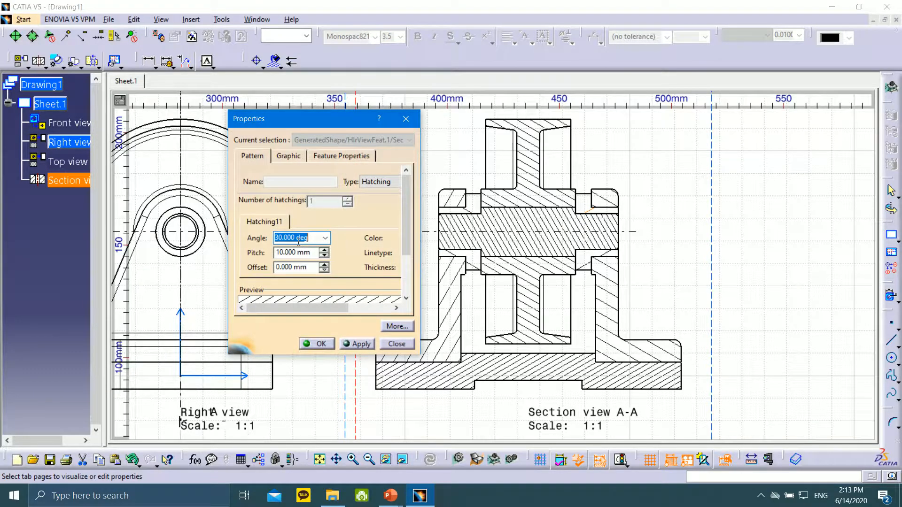
pyautogui.click(322, 345)
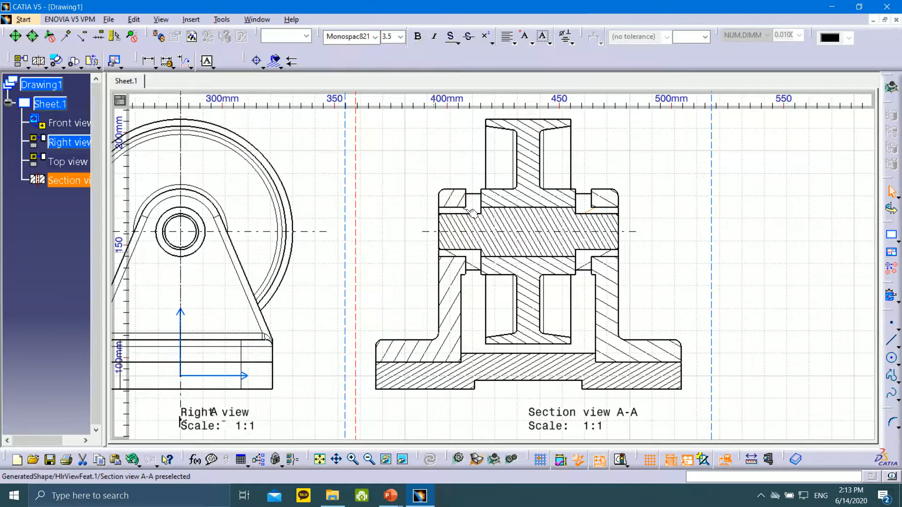
# - Set the left socket's hatching pitch in Section view A-A to 5 mm
pyautogui.doubleClick(474, 214)
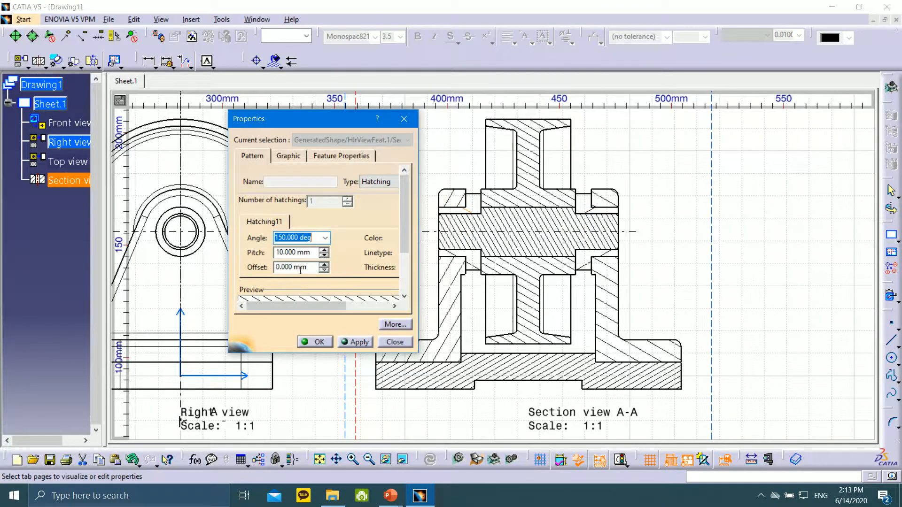
pyautogui.press('Tab')
pyautogui.write('5')
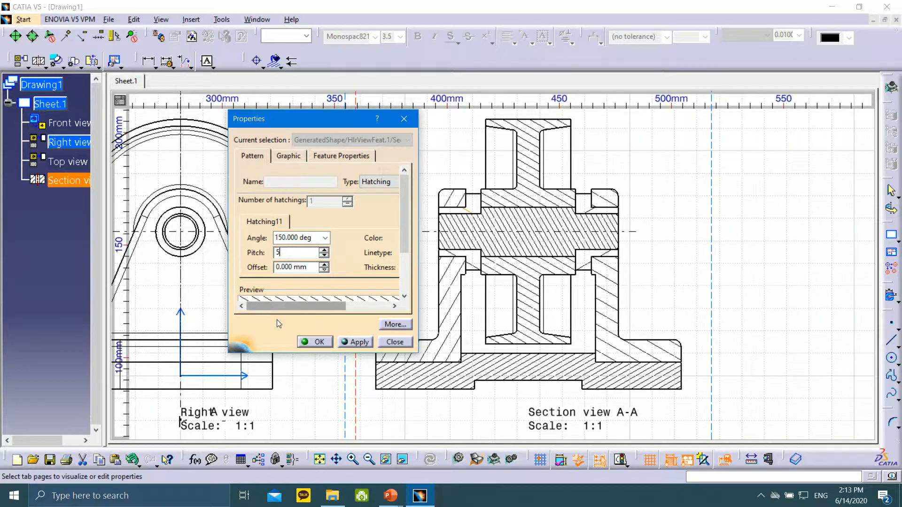
pyautogui.click(352, 343)
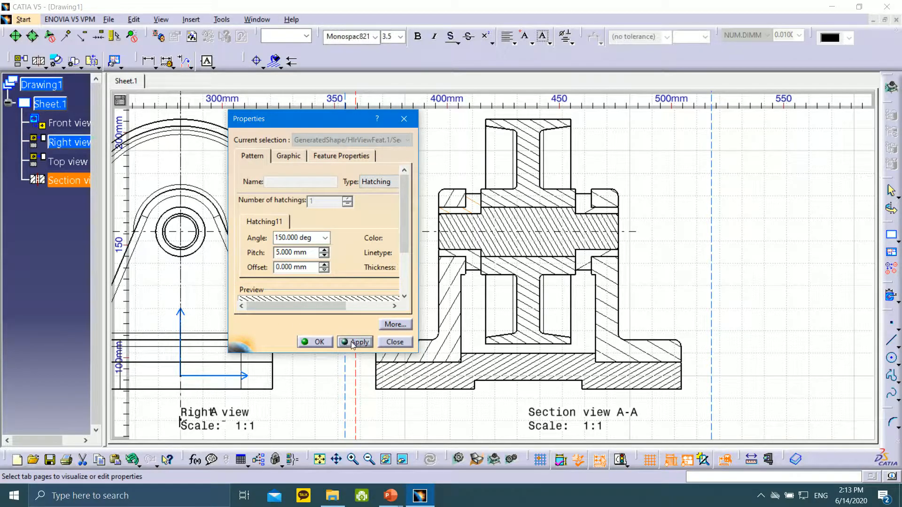
pyautogui.click(318, 342)
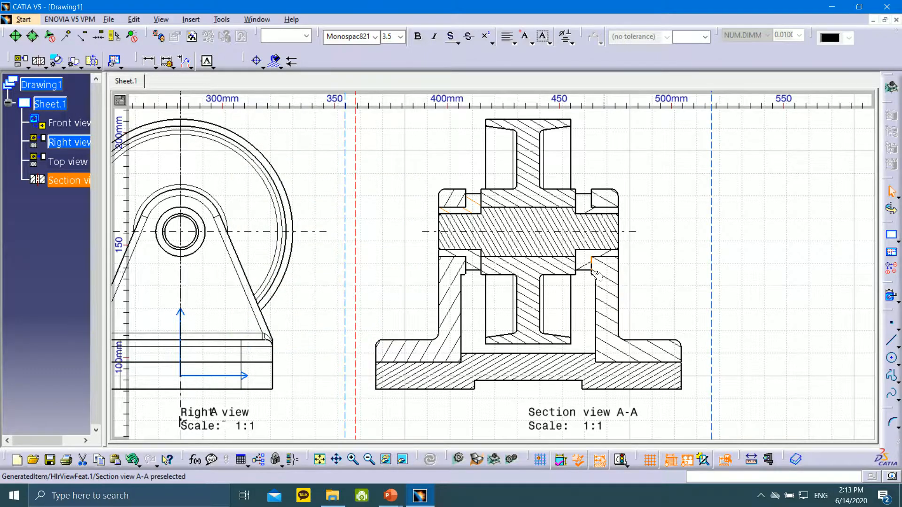
# - Set the right socket's hatching pitch in Section view A-A to 5 mm
pyautogui.doubleClick(582, 264)
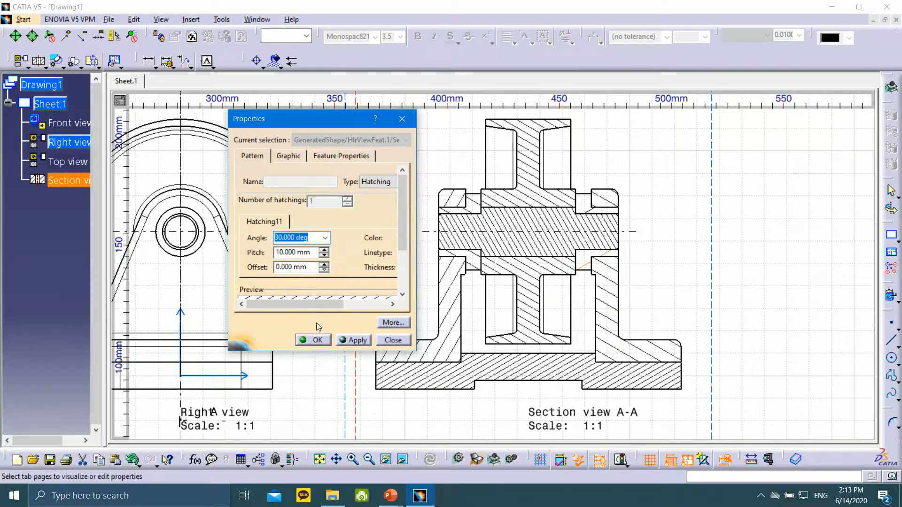
pyautogui.doubleClick(313, 253)
pyautogui.write('5')
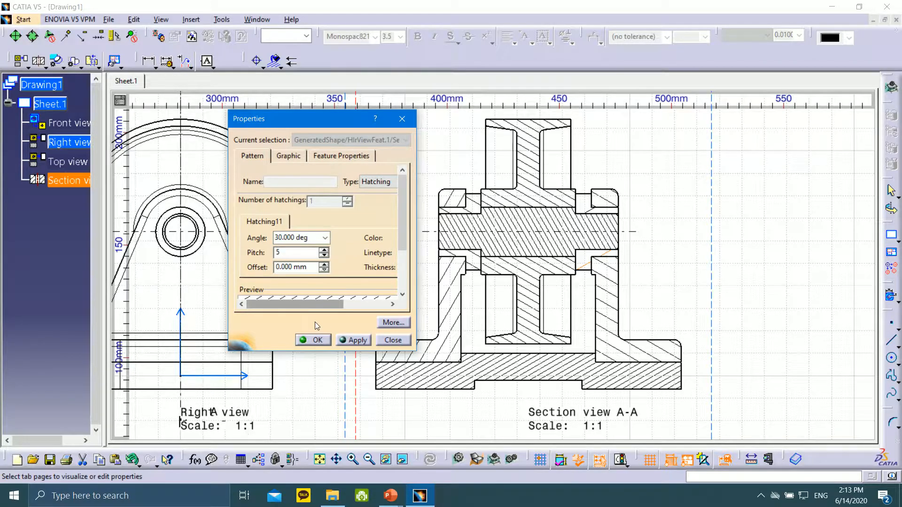
pyautogui.click(318, 340)
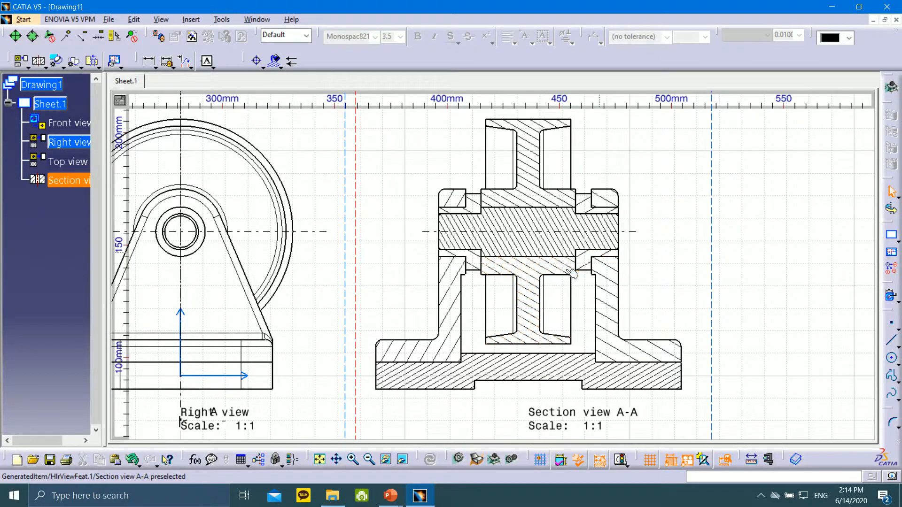
# - Set the right socket's hatching in the section view to an angle of 30 degrees and a pitch of 2 mm
pyautogui.click(589, 209)
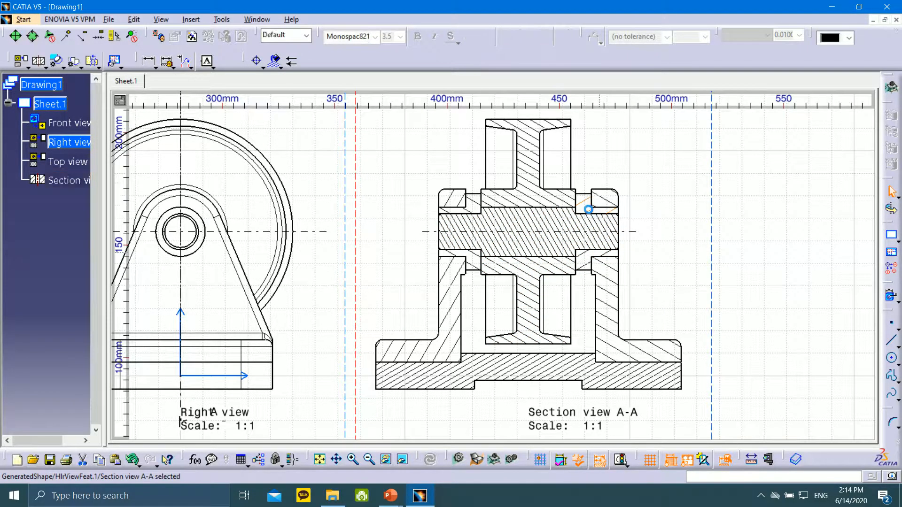
pyautogui.doubleClick(582, 235)
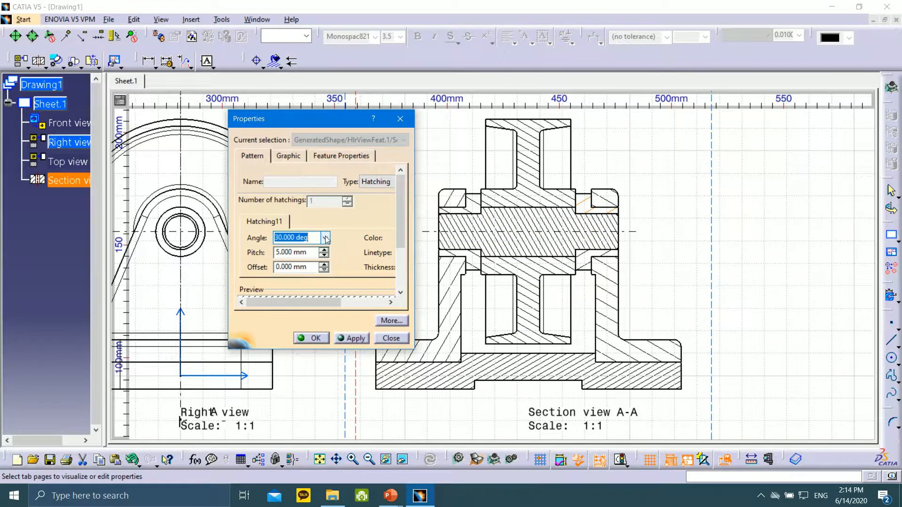
pyautogui.click(325, 238)
pyautogui.click(297, 250)
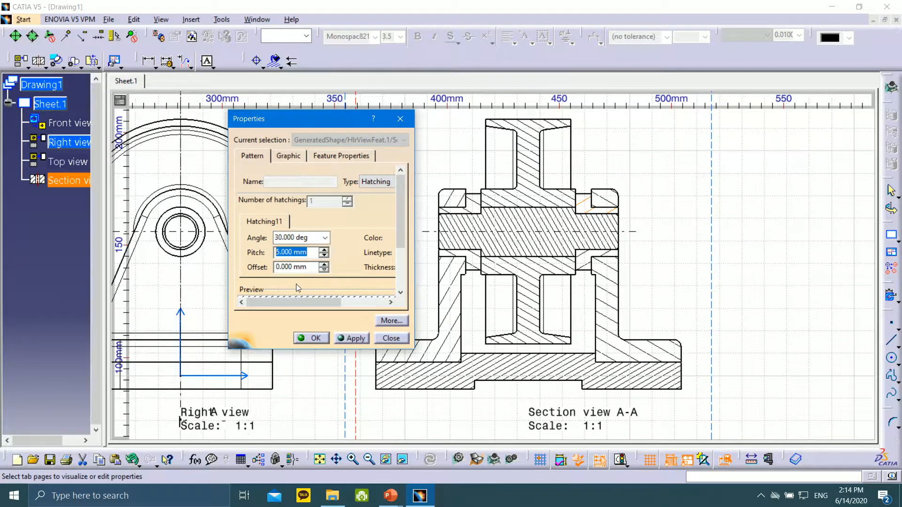
pyautogui.click(312, 338)
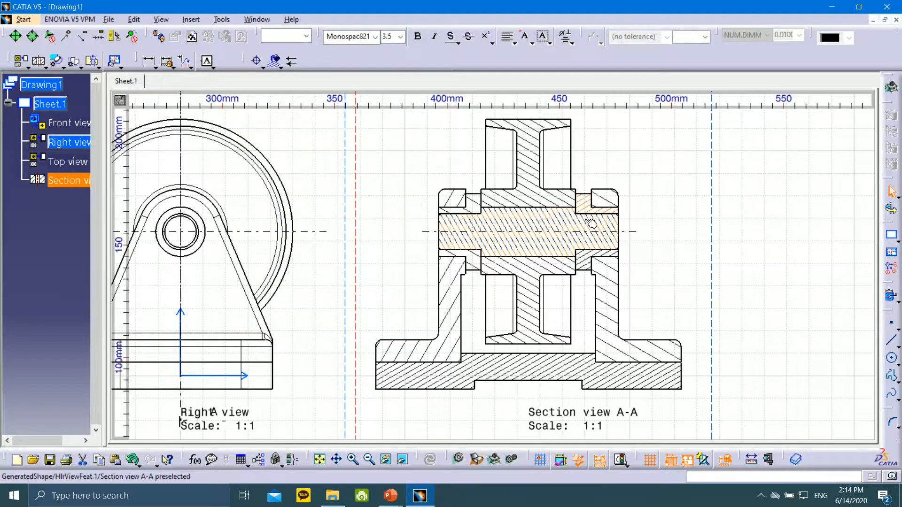
# - Set the left support's hatching in the section view to an angle of 30 degrees and a pitch of 2 mm
pyautogui.doubleClick(458, 201)
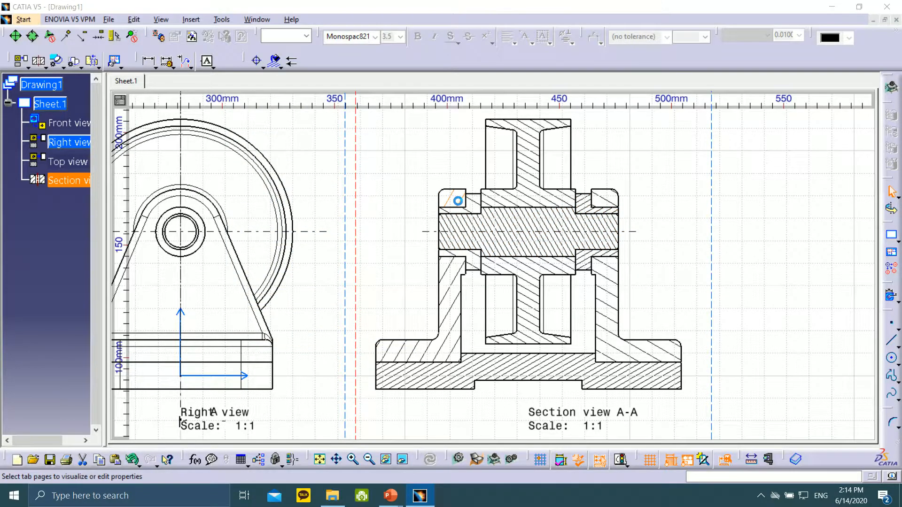
pyautogui.click(325, 239)
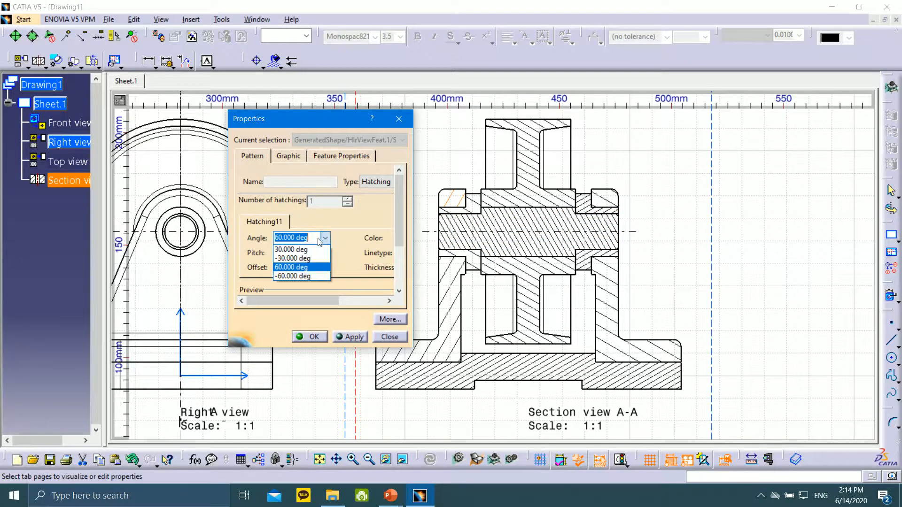
pyautogui.click(314, 253)
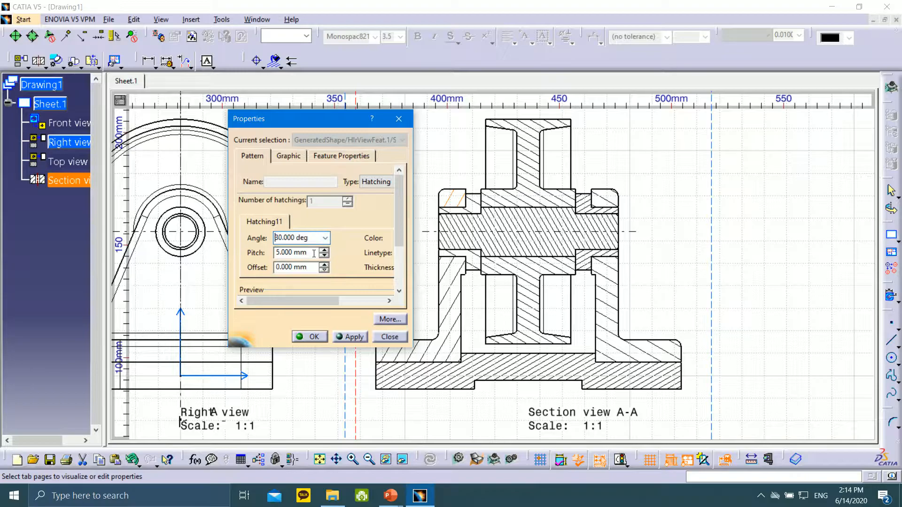
pyautogui.click(323, 337)
pyautogui.click(668, 236)
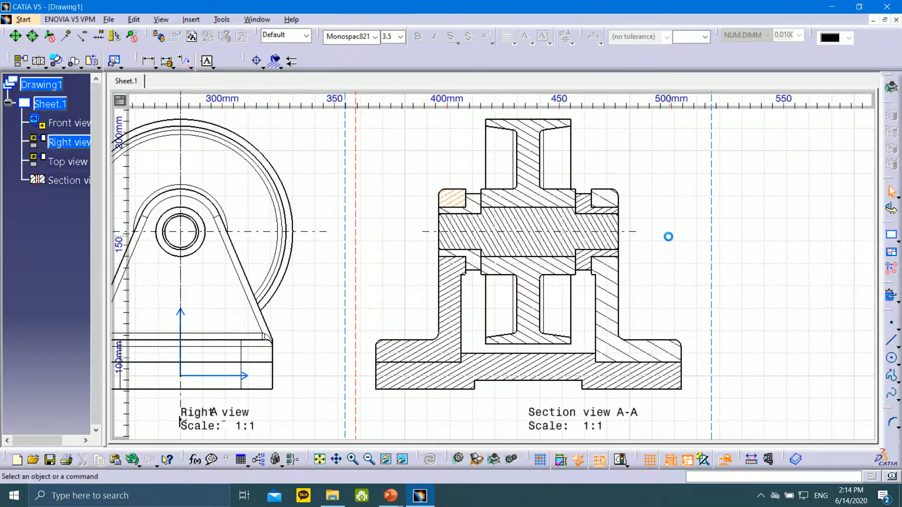
# - Compare the hatching of the left support and the right socket with that of the base plate in the section view
pyautogui.keyDown('ctrl'); pyautogui.moveTo(478, 376); pyautogui.dragTo(480, 273, button='middle'); pyautogui.keyUp('ctrl')
pyautogui.moveTo(487, 350)
pyautogui.mouseDown(button='middle')
pyautogui.moveTo(506, 322)
pyautogui.moveTo(566, 150)
pyautogui.mouseUp(button='middle')
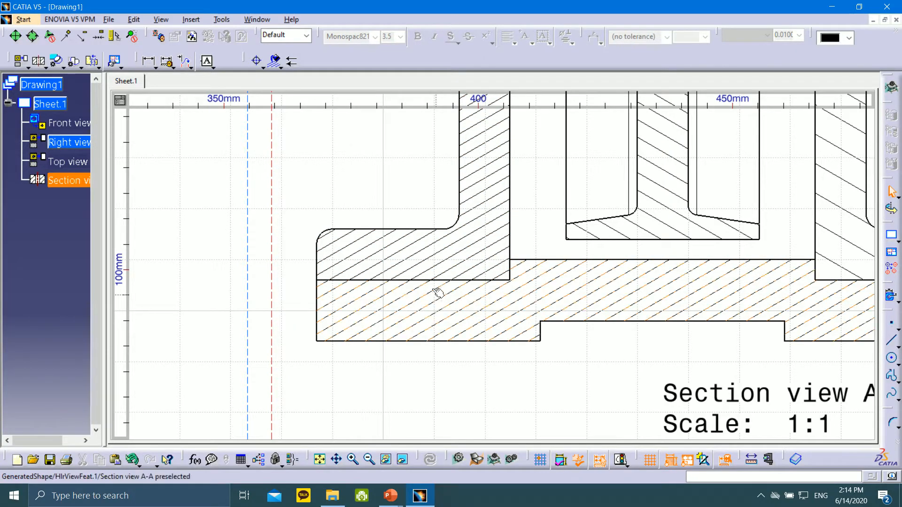
pyautogui.moveTo(493, 207)
pyautogui.keyDown('ctrl'); pyautogui.mouseDown(button='middle')
pyautogui.moveTo(502, 254)
pyautogui.moveTo(489, 256)
pyautogui.moveTo(522, 291)
pyautogui.moveTo(526, 318)
pyautogui.moveTo(522, 274)
pyautogui.mouseUp(button='middle'); pyautogui.keyUp('ctrl')
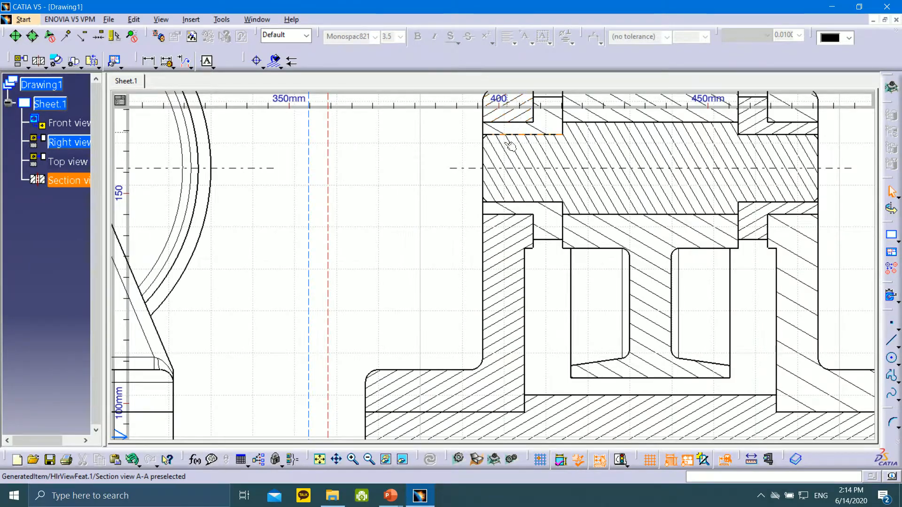
pyautogui.moveTo(501, 351); pyautogui.dragTo(475, 261, button='middle')
pyautogui.moveTo(474, 260)
pyautogui.keyDown('ctrl'); pyautogui.mouseDown(button='middle')
pyautogui.moveTo(458, 306)
pyautogui.moveTo(447, 217)
pyautogui.mouseUp(button='middle'); pyautogui.keyUp('ctrl')
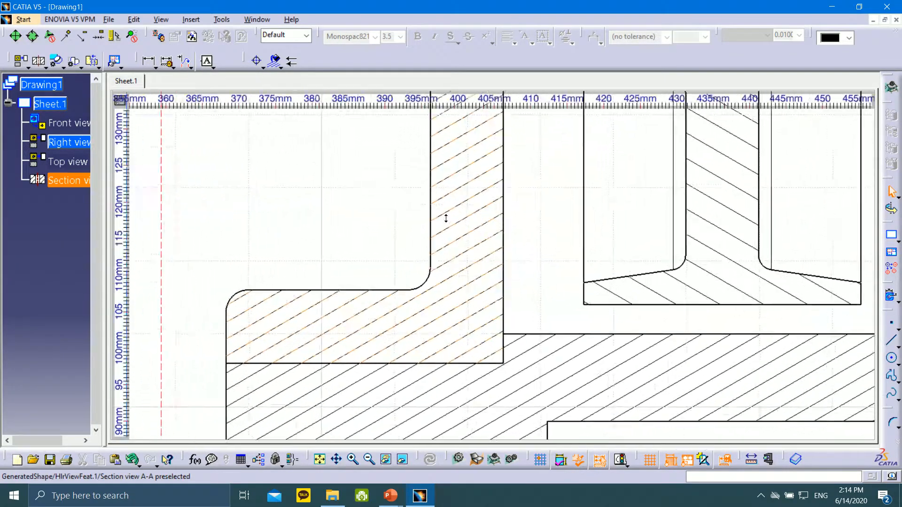
pyautogui.moveTo(459, 292)
pyautogui.mouseDown(button='middle')
pyautogui.moveTo(521, 230)
pyautogui.moveTo(551, 219)
pyautogui.mouseUp(button='middle')
pyautogui.moveTo(551, 219)
pyautogui.keyDown('ctrl'); pyautogui.mouseDown(button='middle')
pyautogui.moveTo(543, 175)
pyautogui.moveTo(513, 329)
pyautogui.moveTo(519, 322)
pyautogui.mouseUp(button='middle'); pyautogui.keyUp('ctrl')
pyautogui.moveTo(690, 212)
pyautogui.mouseDown(button='middle')
pyautogui.moveTo(642, 290)
pyautogui.moveTo(596, 291)
pyautogui.mouseUp(button='middle')
pyautogui.moveTo(596, 291); pyautogui.dragTo(560, 218, button='middle')
pyautogui.keyDown('ctrl'); pyautogui.moveTo(560, 218); pyautogui.dragTo(560, 212, button='middle'); pyautogui.keyUp('ctrl')
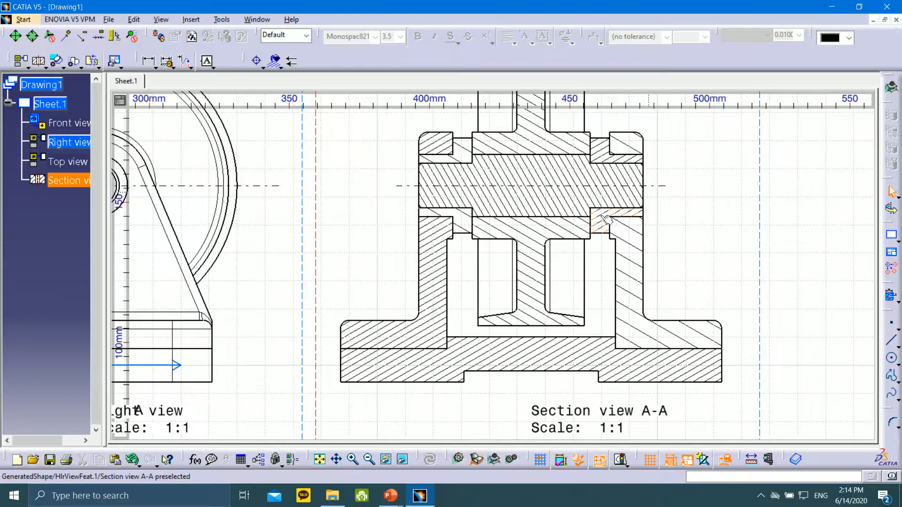
pyautogui.click(596, 348)
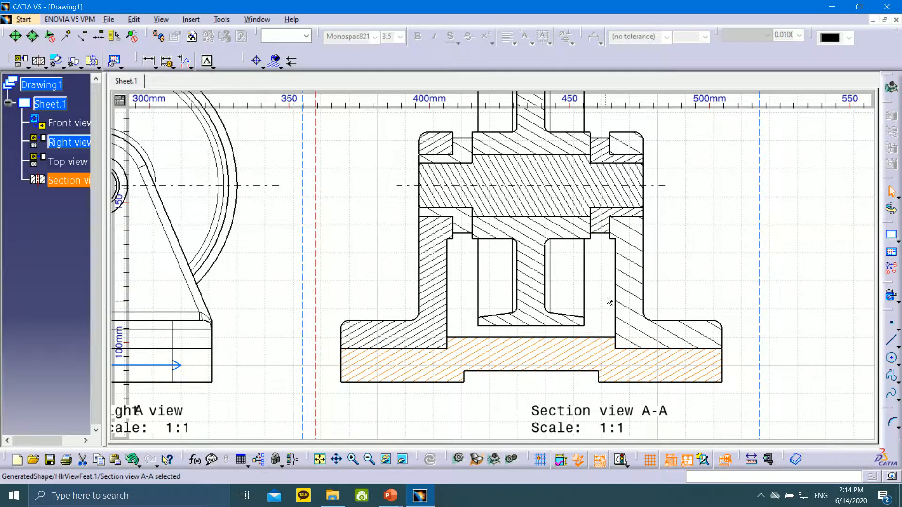
pyautogui.click(605, 213)
pyautogui.click(612, 344)
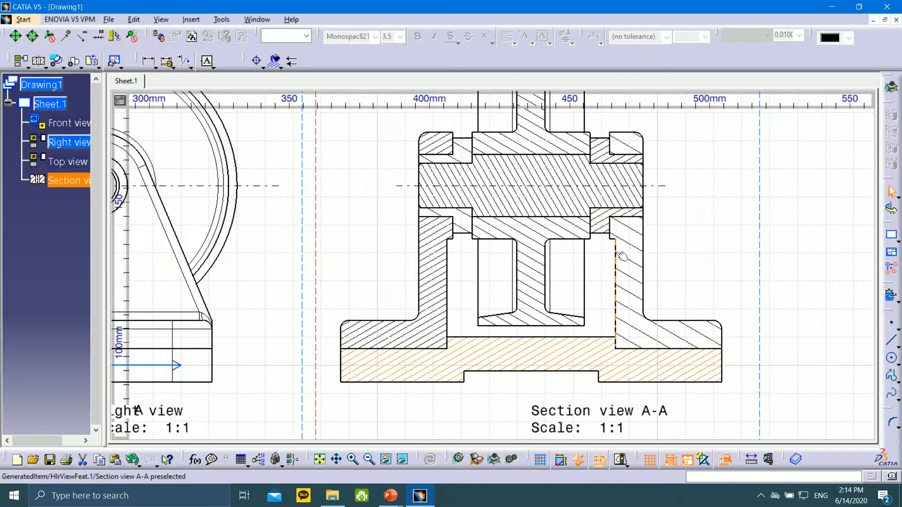
pyautogui.click(600, 215)
pyautogui.click(592, 362)
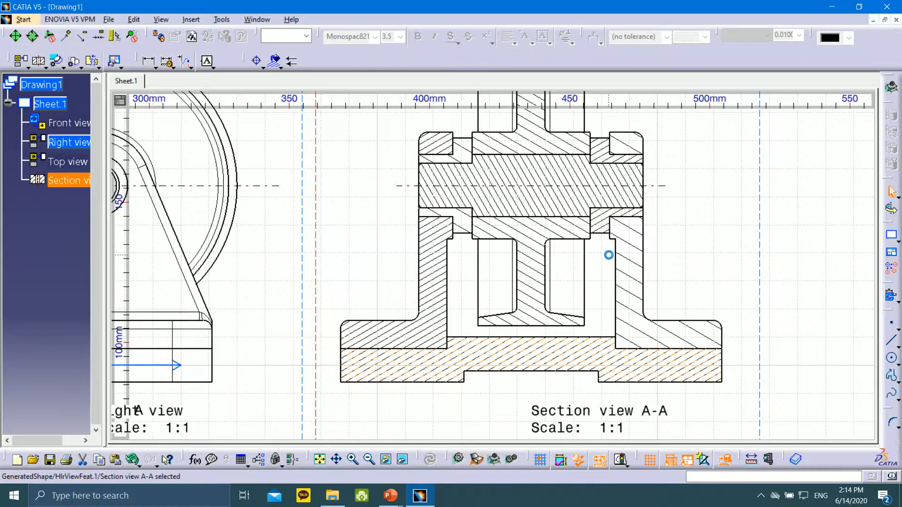
# - Set the hatching pitch of the right socket back to 5 mm in the section view
pyautogui.doubleClick(610, 217)
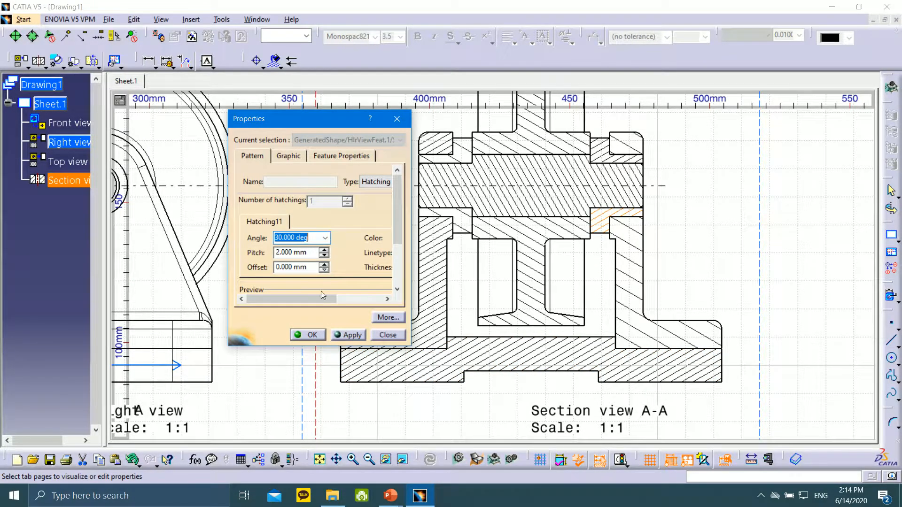
pyautogui.press('Tab')
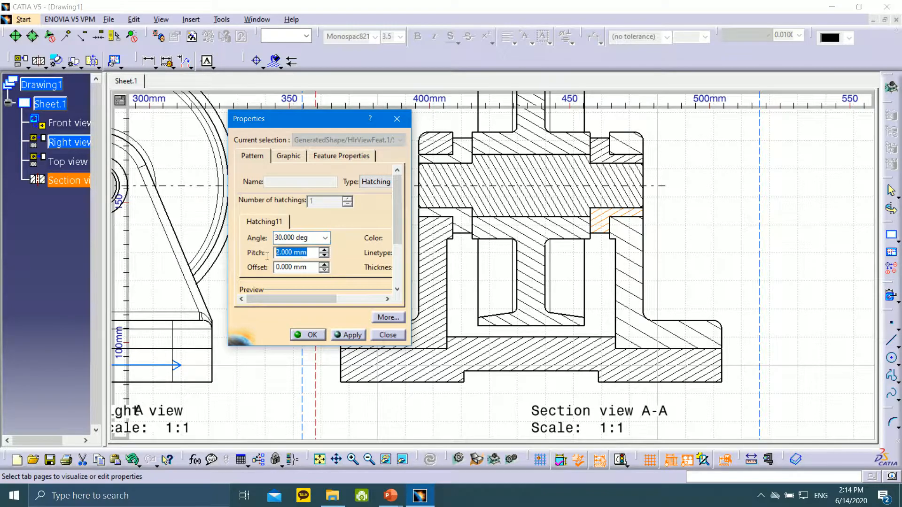
pyautogui.write('5')
pyautogui.click(351, 335)
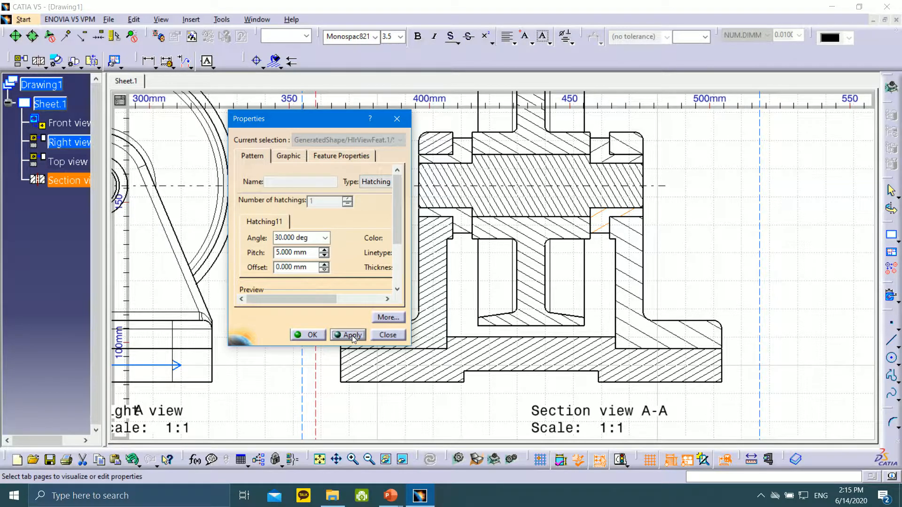
pyautogui.click(310, 336)
# - Set the left support's hatching in the section view to an angle of 60 degrees and a pitch of 5 mm
pyautogui.doubleClick(431, 270)
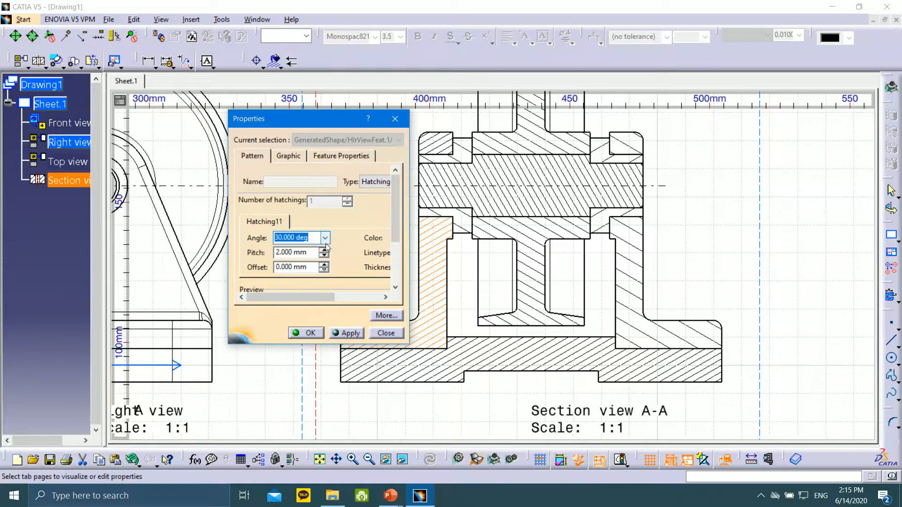
pyautogui.click(325, 240)
pyautogui.click(292, 267)
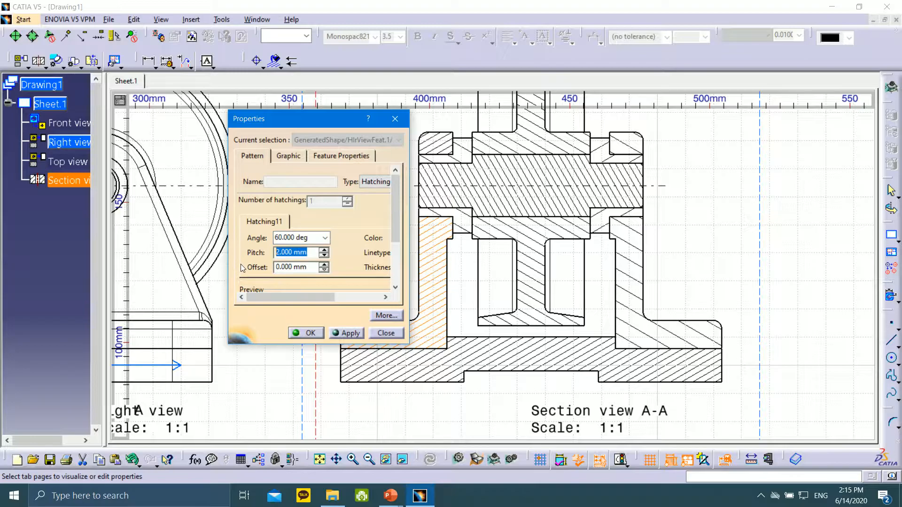
pyautogui.write('5')
pyautogui.click(347, 333)
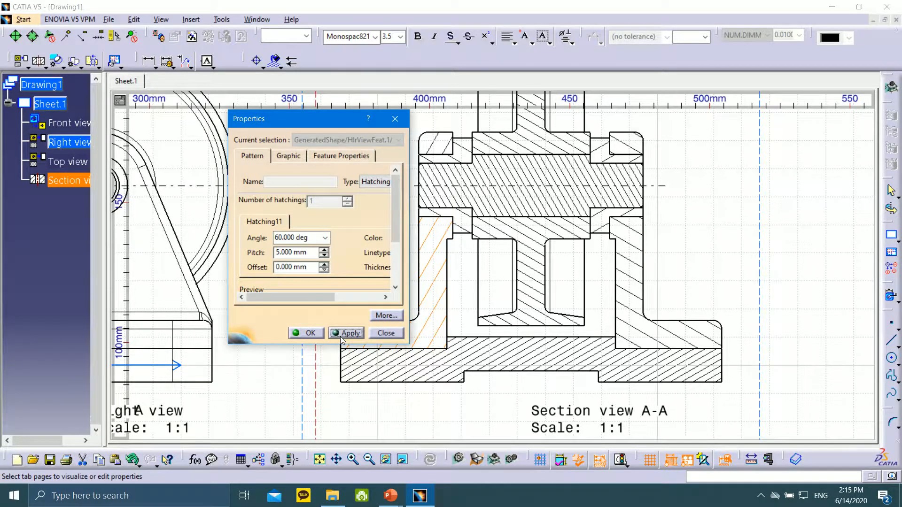
pyautogui.click(303, 333)
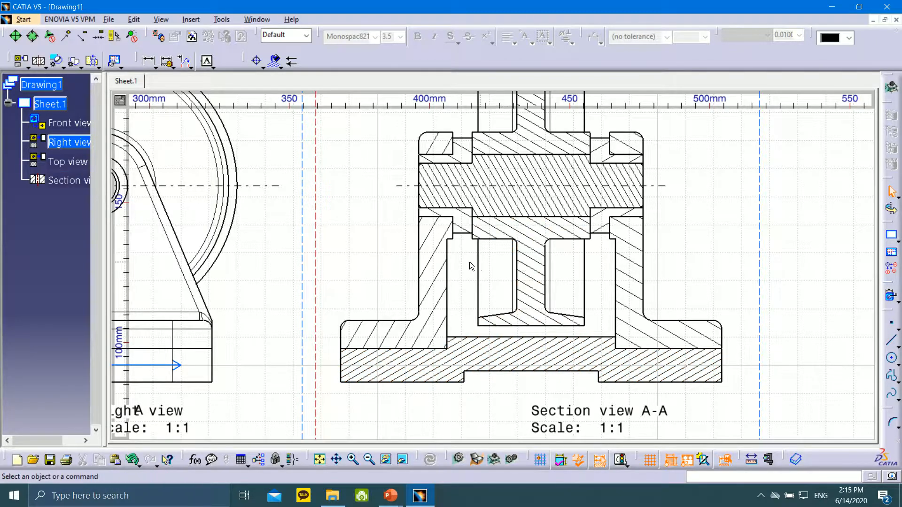
pyautogui.moveTo(517, 227)
pyautogui.mouseDown(button='middle')
pyautogui.moveTo(477, 150)
pyautogui.moveTo(494, 328)
pyautogui.moveTo(492, 312)
pyautogui.mouseUp(button='middle')
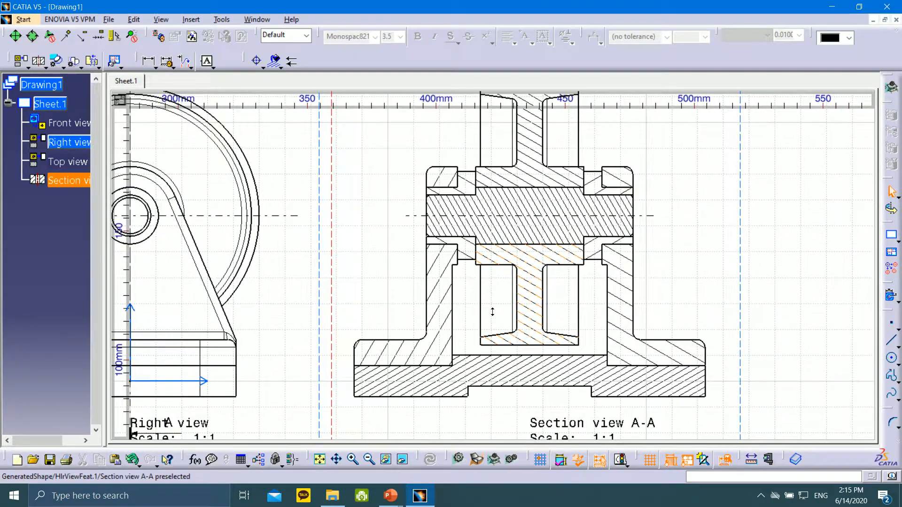
pyautogui.moveTo(691, 242)
pyautogui.mouseDown(button='middle')
pyautogui.moveTo(682, 274)
pyautogui.moveTo(662, 296)
pyautogui.moveTo(692, 252)
pyautogui.mouseUp(button='middle')
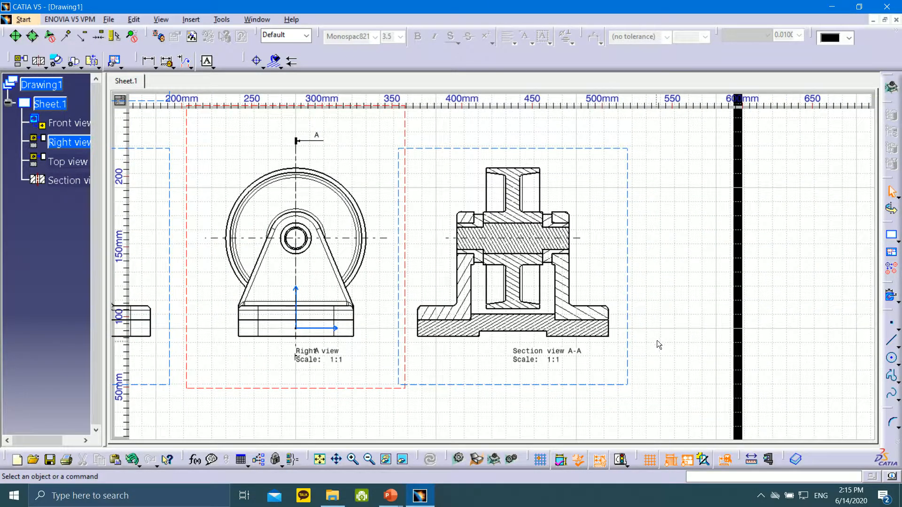
# - Switch to the PowerPoint slide show and review the Enhanced Scene and Isometric View instructions through to the finished drawing example
pyautogui.moveTo(613, 234)
pyautogui.mouseDown(button='middle')
pyautogui.moveTo(592, 280)
pyautogui.moveTo(582, 249)
pyautogui.moveTo(649, 248)
pyautogui.moveTo(633, 231)
pyautogui.moveTo(619, 265)
pyautogui.moveTo(629, 224)
pyautogui.moveTo(616, 220)
pyautogui.moveTo(619, 160)
pyautogui.moveTo(713, 227)
pyautogui.moveTo(593, 264)
pyautogui.moveTo(582, 211)
pyautogui.mouseUp(button='middle')
pyautogui.moveTo(390, 499)
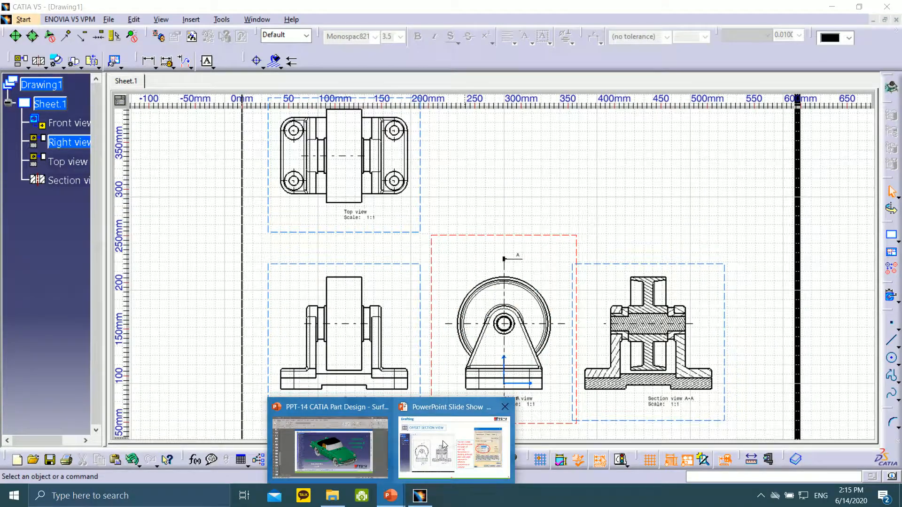
pyautogui.click(454, 439)
pyautogui.click(32, 497)
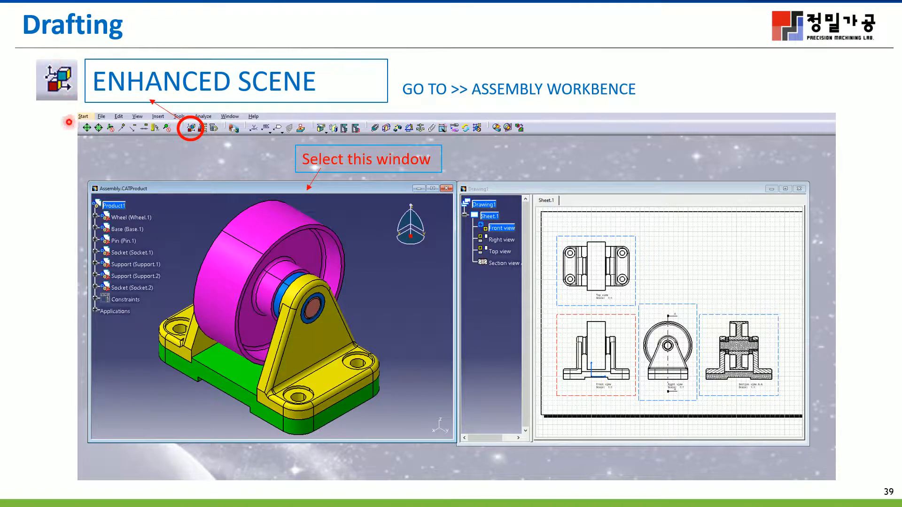
pyautogui.press('Right')
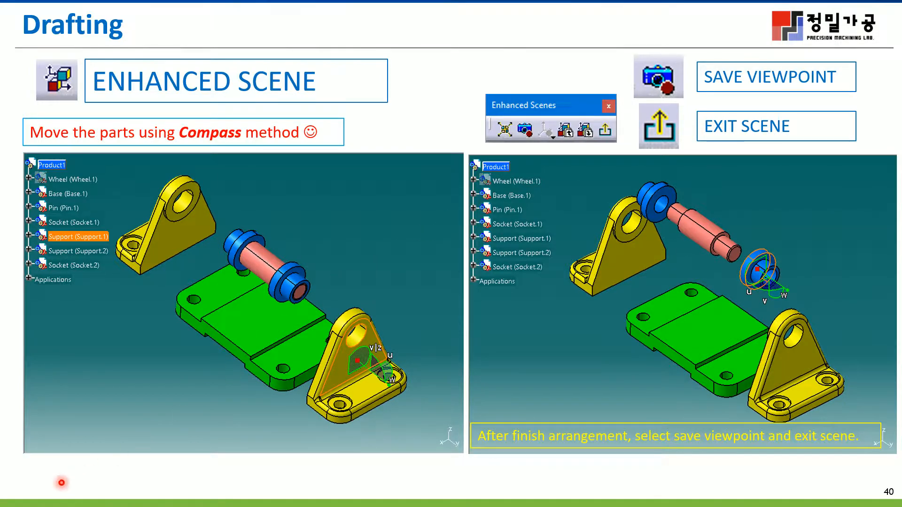
pyautogui.click(33, 497)
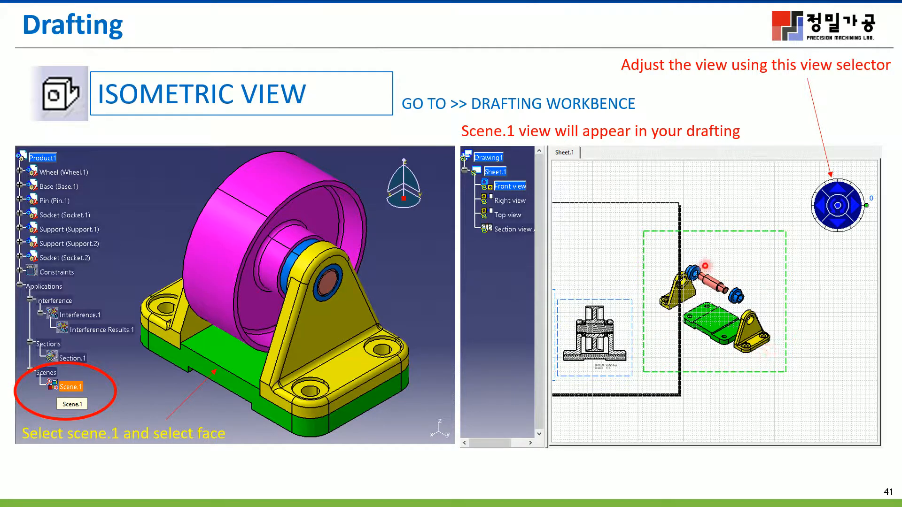
pyautogui.click(33, 497)
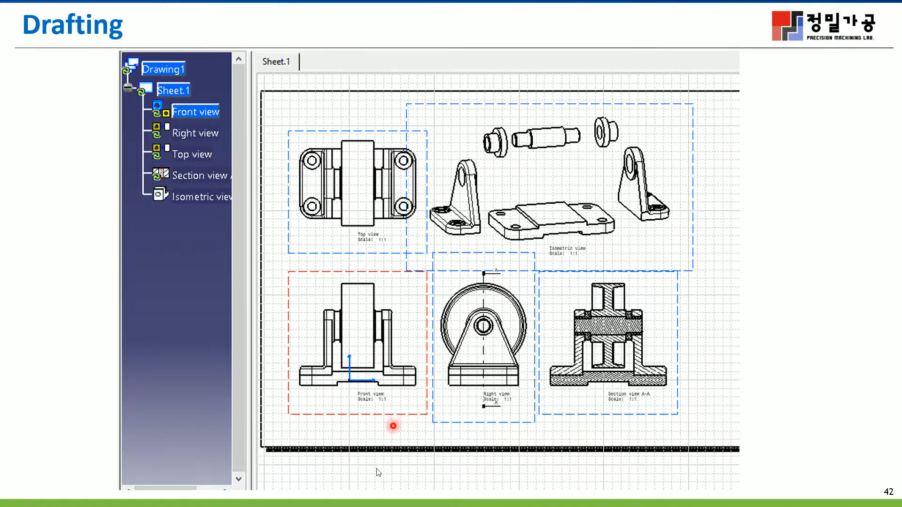
# - Return to CATIA, make the Assembly1.CATProduct window active beside the drawing, and open the Enhanced Scene definition
pyautogui.press('super')
pyautogui.click(419, 495)
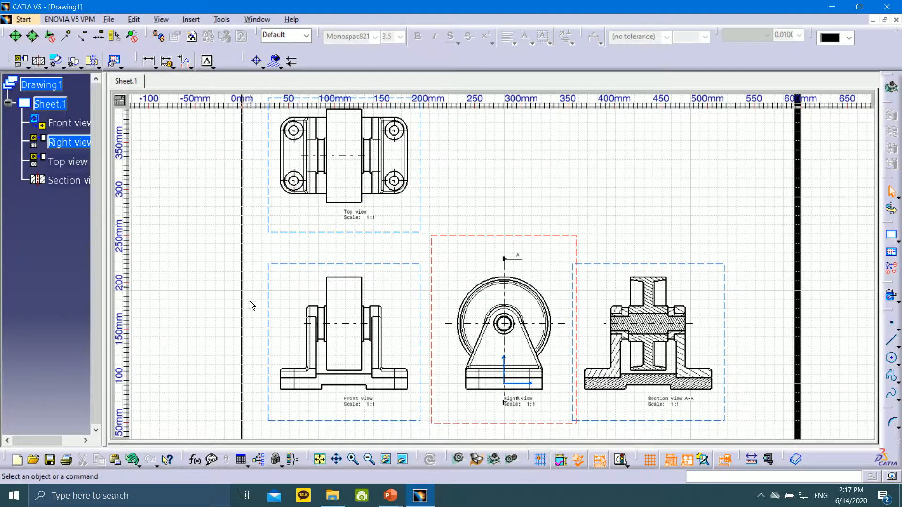
pyautogui.click(885, 19)
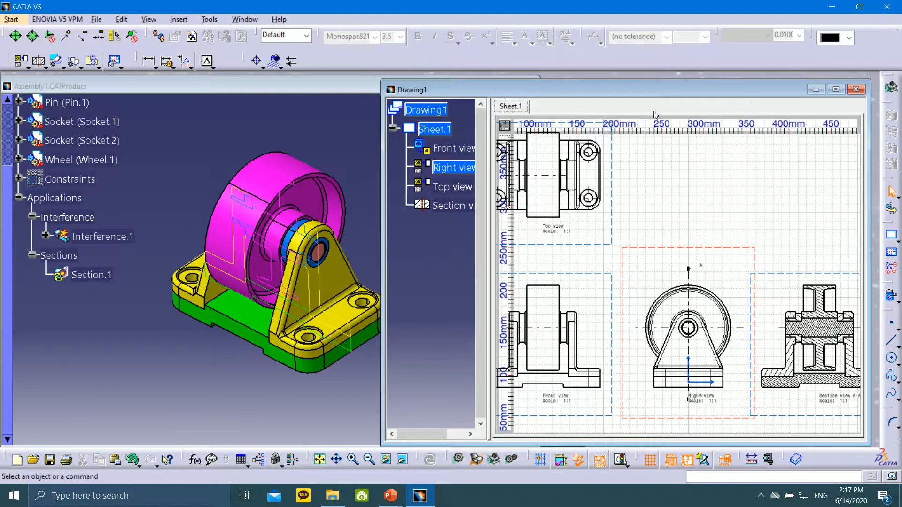
pyautogui.moveTo(665, 86)
pyautogui.mouseDown()
pyautogui.moveTo(655, 83)
pyautogui.moveTo(665, 84)
pyautogui.mouseUp()
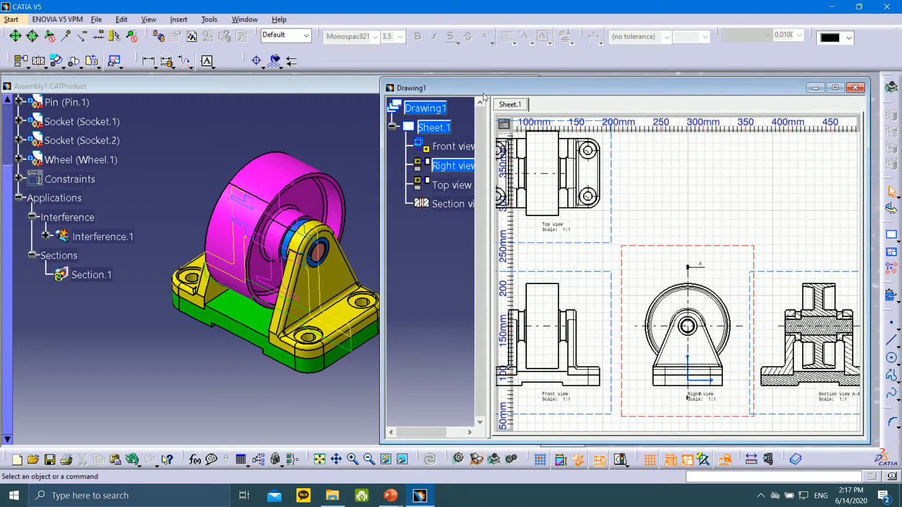
pyautogui.click(342, 85)
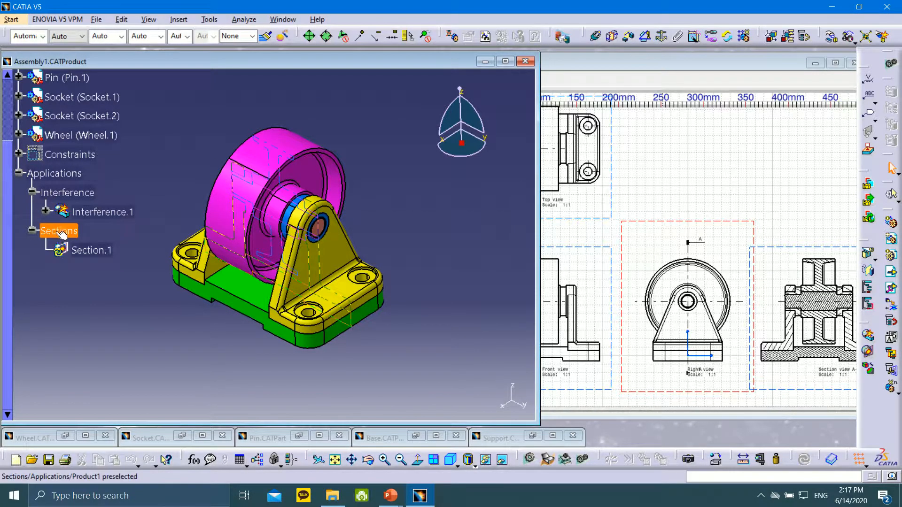
pyautogui.moveTo(205, 60)
pyautogui.mouseDown()
pyautogui.moveTo(229, 64)
pyautogui.moveTo(210, 61)
pyautogui.mouseUp()
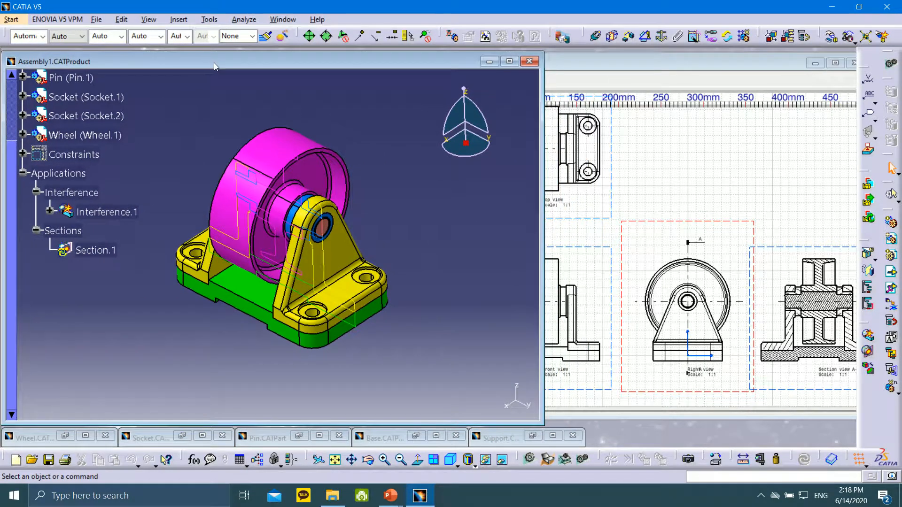
pyautogui.click(772, 36)
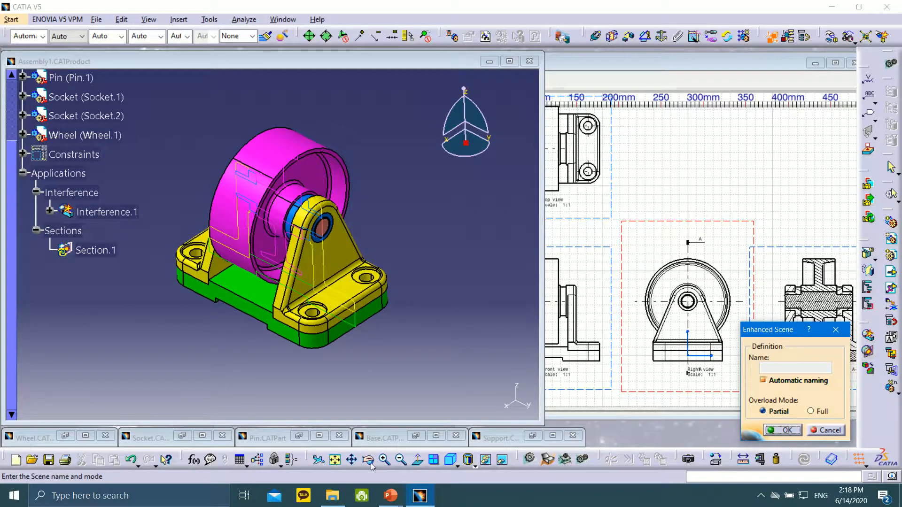
# - Switch to the PowerPoint slide show and reread the two Enhanced Scene slides on moving the parts and saving the viewpoint
pyautogui.moveTo(391, 496)
pyautogui.click(421, 466)
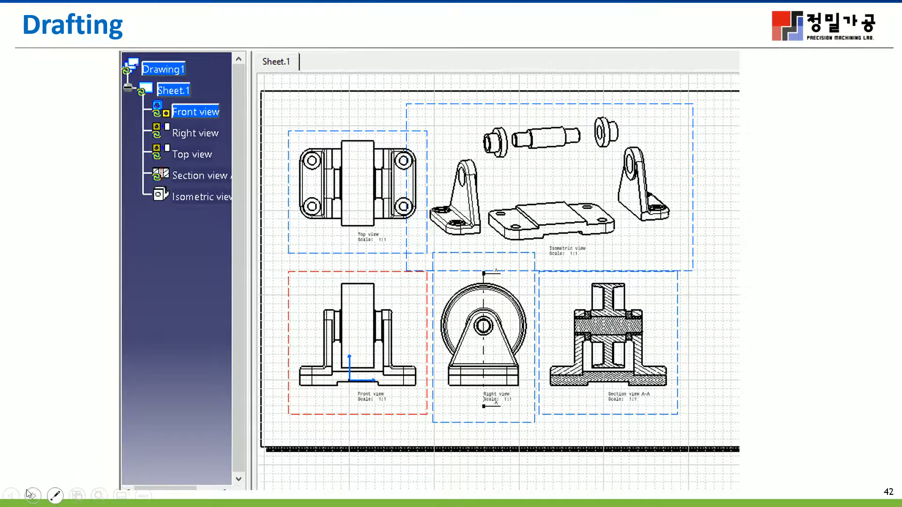
pyautogui.click(11, 496)
pyautogui.click(10, 496)
pyautogui.click(11, 496)
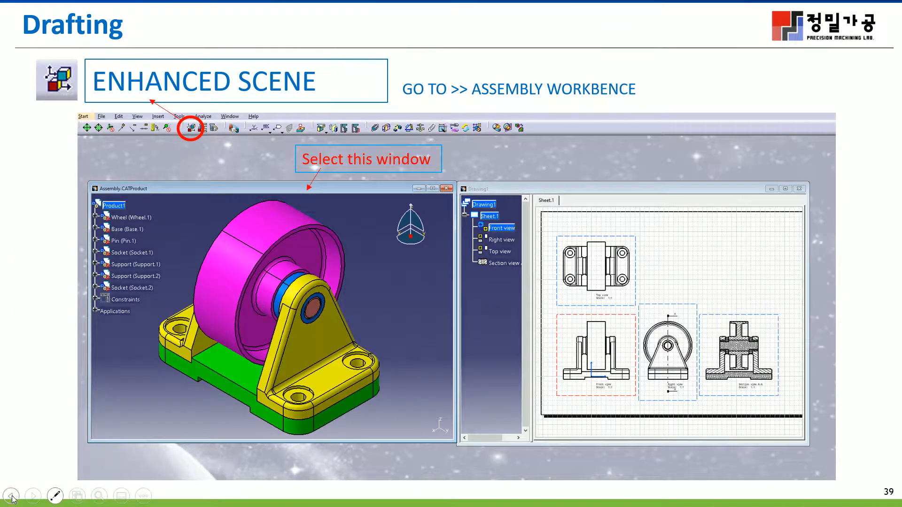
pyautogui.click(30, 497)
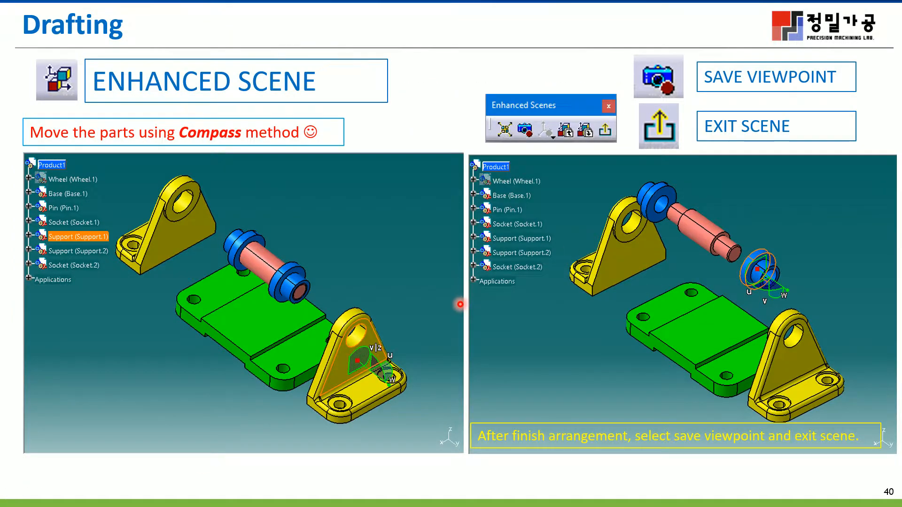
# - Return to CATIA and create the enhanced scene with automatic naming and Partial overload mode, keeping the scene tools within reach
pyautogui.press('super')
pyautogui.click(422, 496)
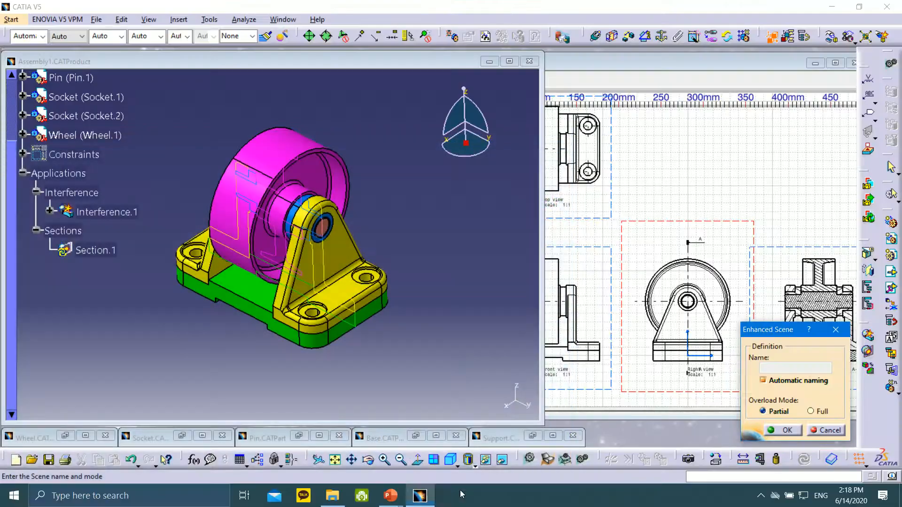
pyautogui.click(784, 431)
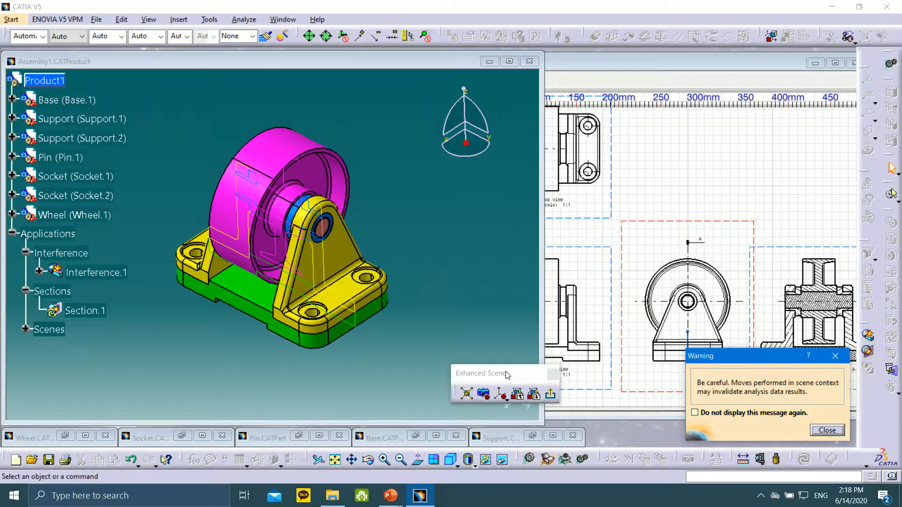
pyautogui.click(827, 431)
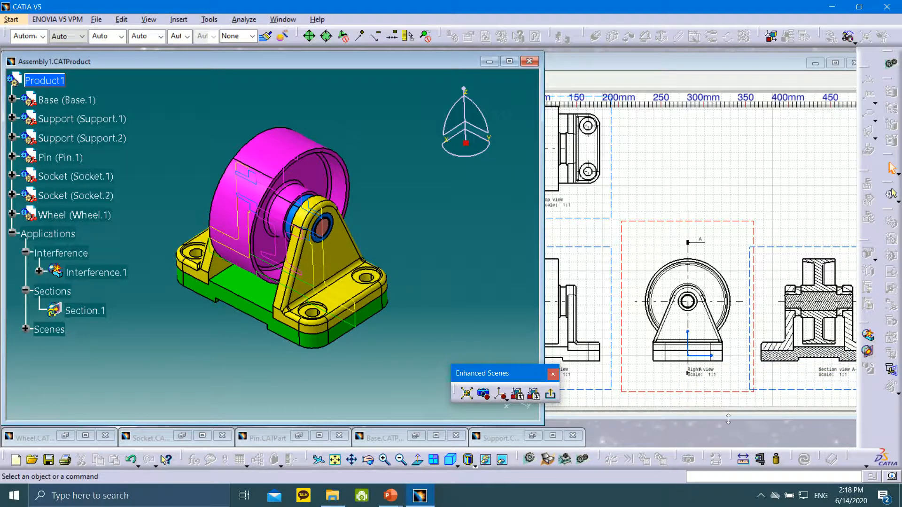
pyautogui.moveTo(492, 197); pyautogui.dragTo(491, 197)
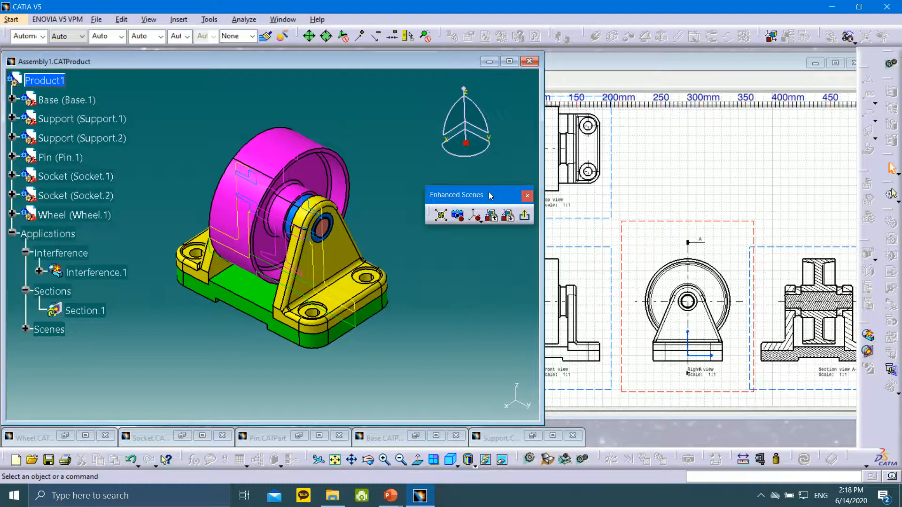
# - Hide the base in the scene and show it again
pyautogui.rightClick(54, 99)
pyautogui.click(87, 139)
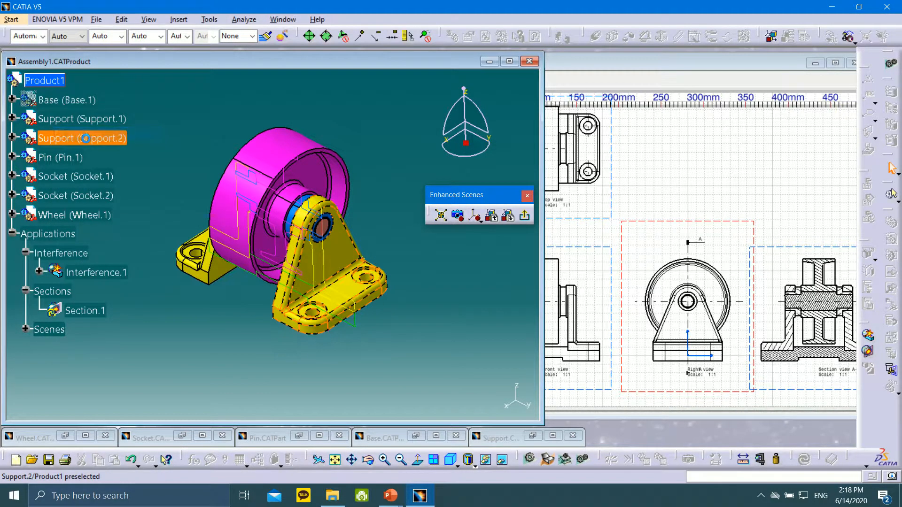
pyautogui.rightClick(64, 105)
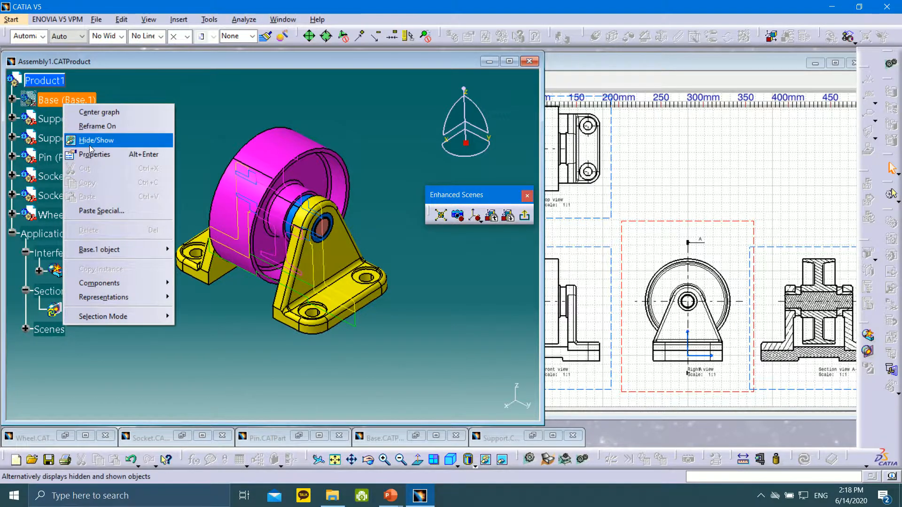
pyautogui.click(88, 140)
# - Hide the wheel and Section.1 in the scene
pyautogui.rightClick(64, 216)
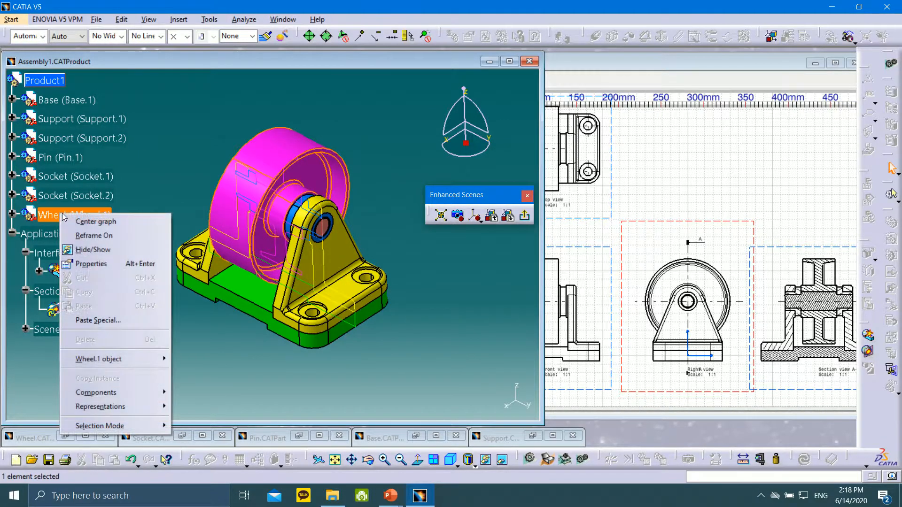
pyautogui.click(102, 251)
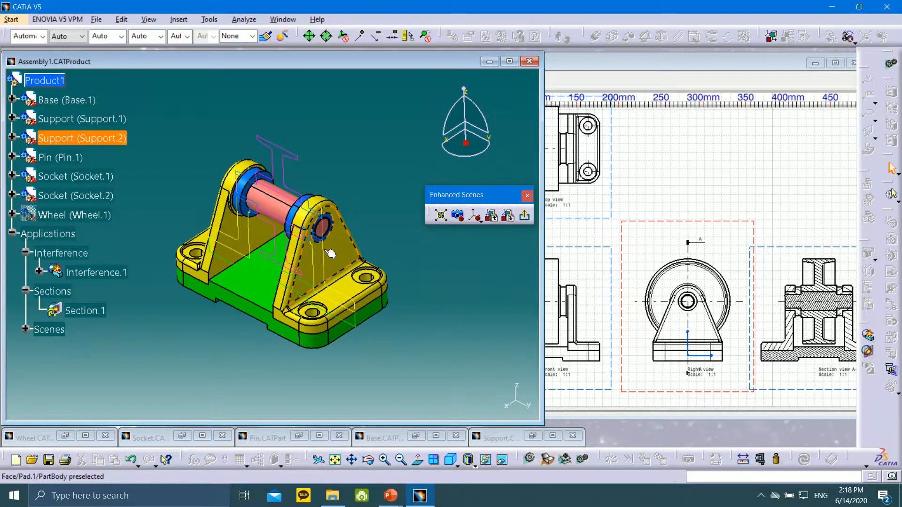
pyautogui.rightClick(77, 311)
pyautogui.click(104, 346)
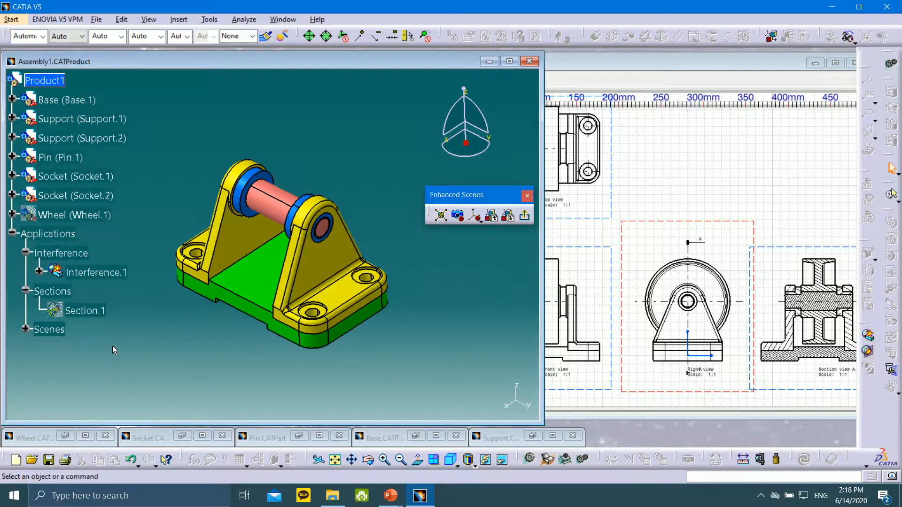
# - Attach the compass to Support.1, move the support outward off the base along the pin direction, and detach the compass
pyautogui.moveTo(334, 149); pyautogui.dragTo(373, 160, button='middle')
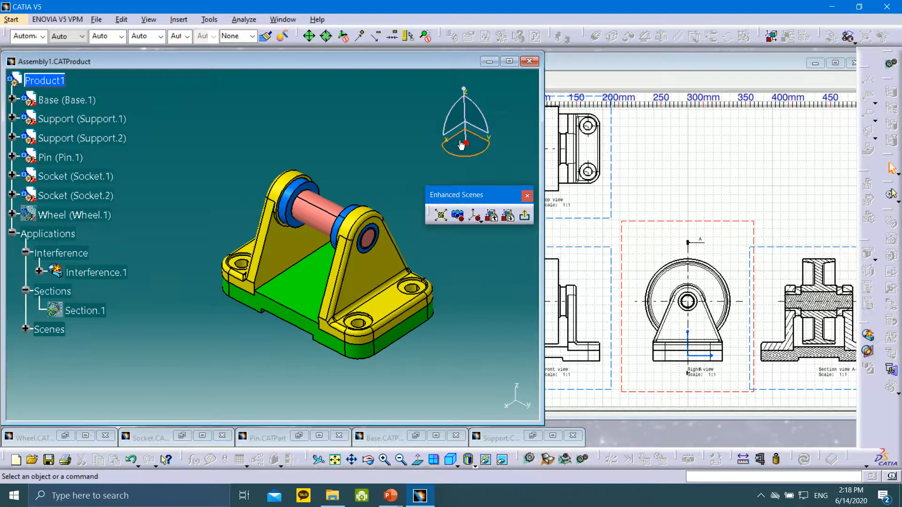
pyautogui.moveTo(464, 144); pyautogui.dragTo(247, 222)
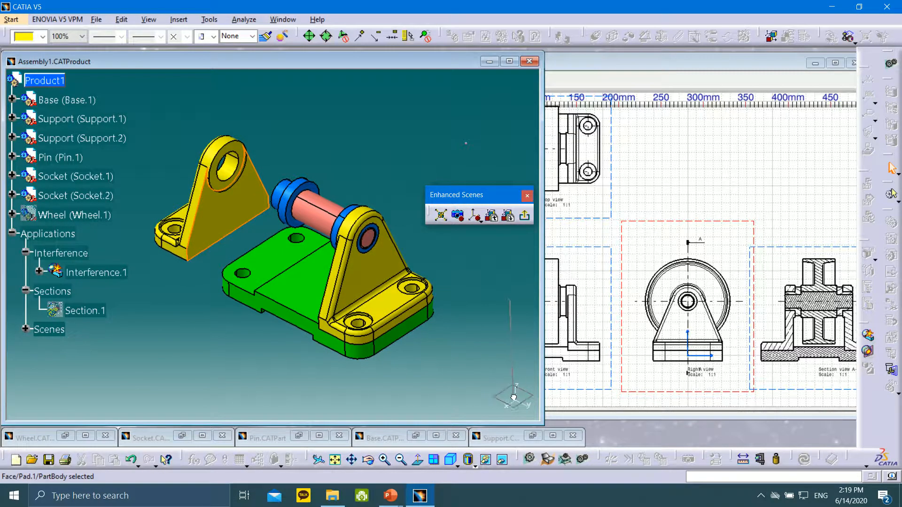
pyautogui.moveTo(514, 397); pyautogui.dragTo(513, 396)
# - Attach the compass to Support.2, move the support outward off the base opposite Support.1, and detach the compass
pyautogui.moveTo(466, 147); pyautogui.dragTo(372, 275)
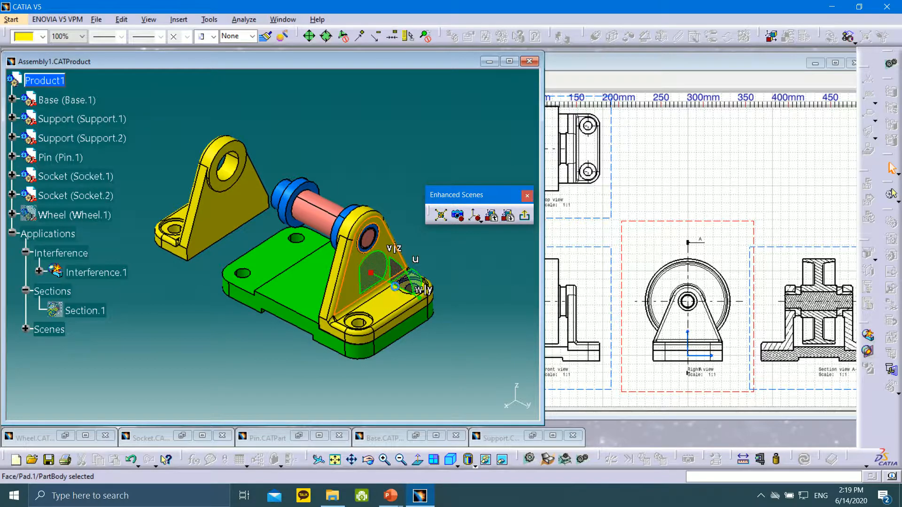
pyautogui.doubleClick(400, 291)
pyautogui.click(834, 432)
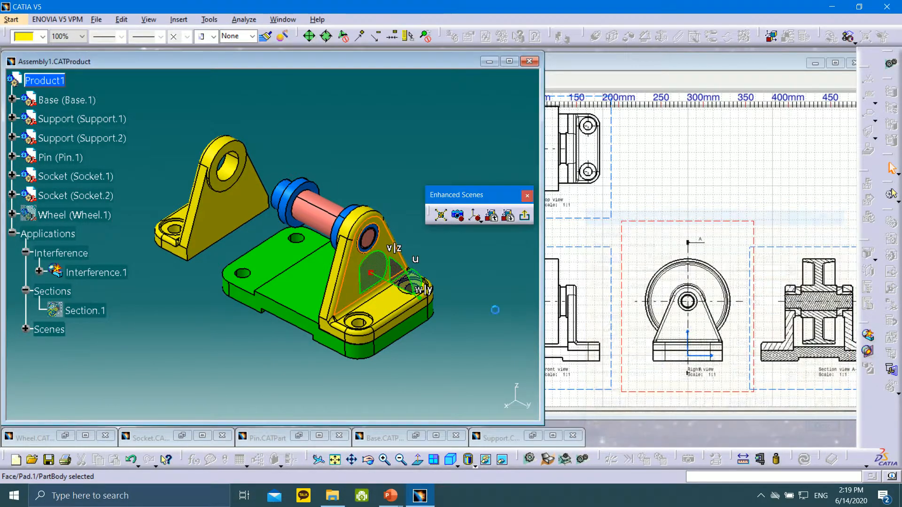
pyautogui.moveTo(392, 282); pyautogui.dragTo(458, 315)
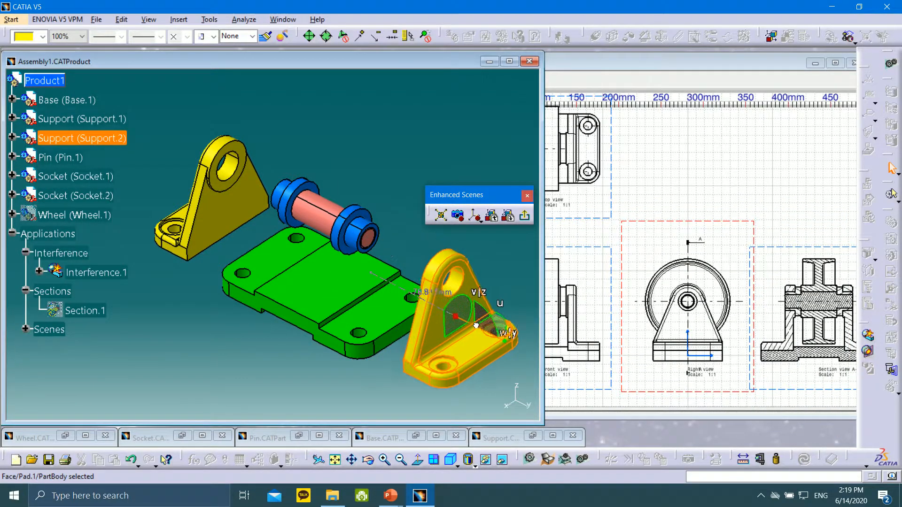
pyautogui.click(437, 308)
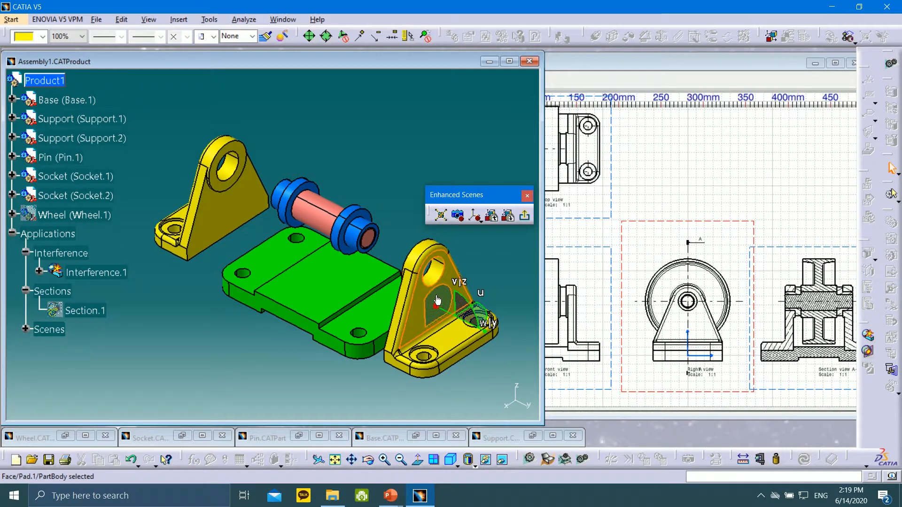
pyautogui.moveTo(437, 308); pyautogui.dragTo(436, 309)
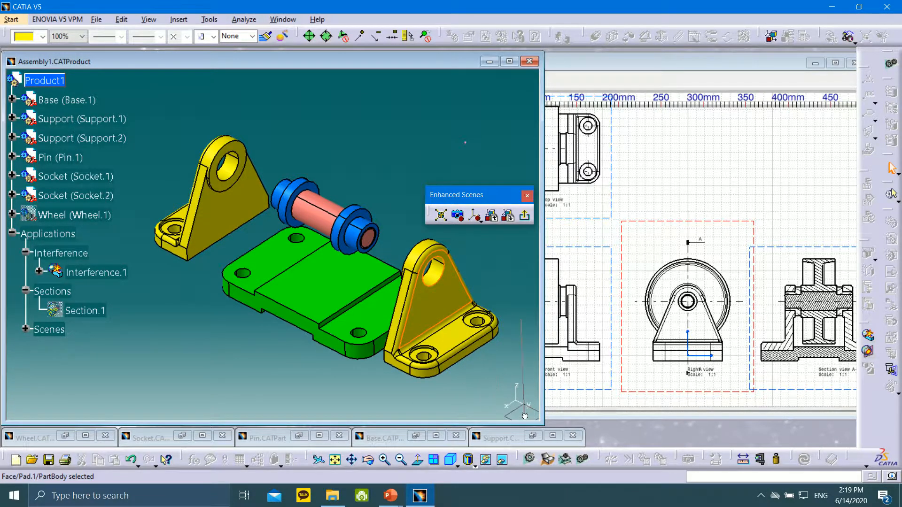
pyautogui.moveTo(524, 417); pyautogui.dragTo(525, 417)
# - Use the compass to pull Socket.2 outward off the pin and raise the pin above the base, clear of both sockets
pyautogui.moveTo(396, 137); pyautogui.dragTo(352, 155, button='middle')
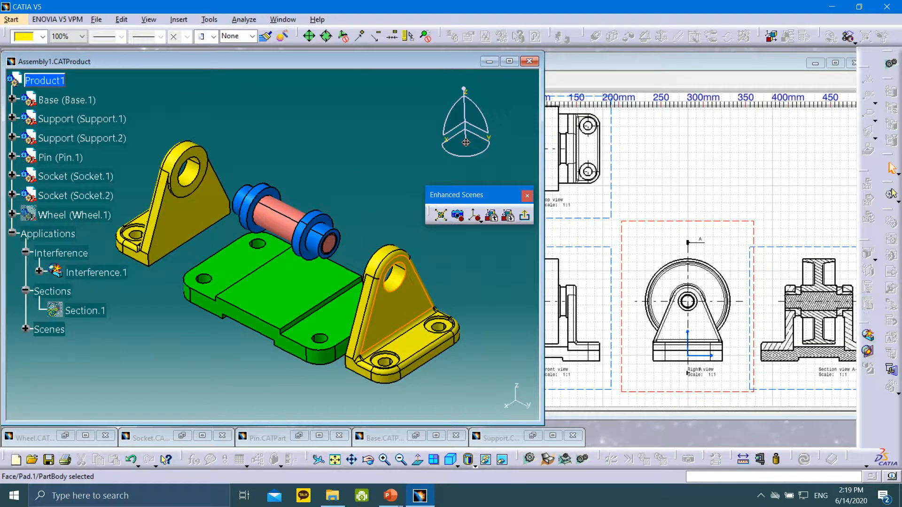
pyautogui.moveTo(466, 142); pyautogui.dragTo(348, 191)
pyautogui.moveTo(276, 213); pyautogui.dragTo(508, 394)
pyautogui.moveTo(466, 145); pyautogui.dragTo(462, 326)
pyautogui.click(415, 160)
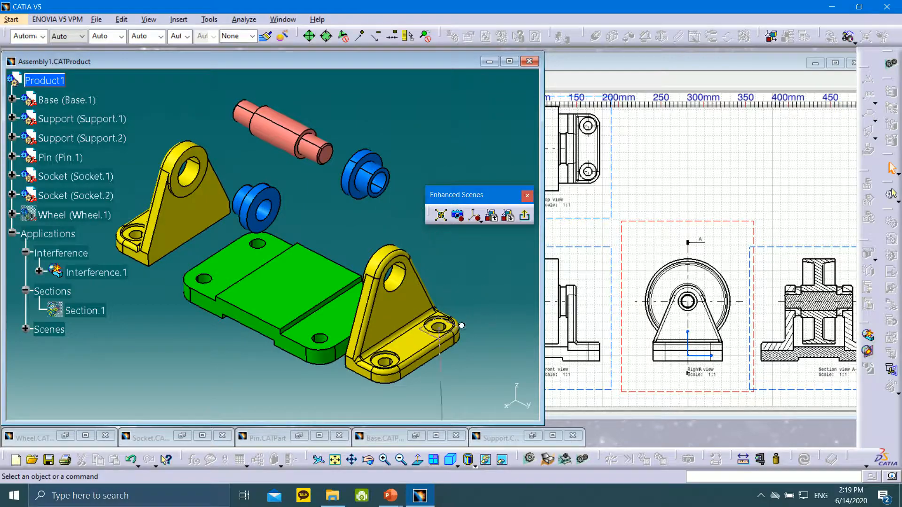
pyautogui.moveTo(510, 397); pyautogui.dragTo(511, 397)
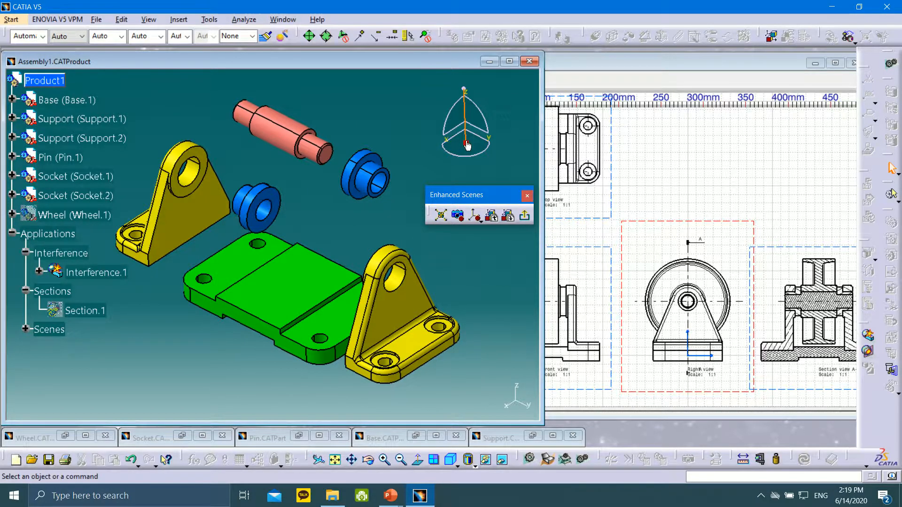
# - Attach the compass to Socket.1, raise the socket to the pin's level and move it outward past the pin's free end
pyautogui.moveTo(466, 145); pyautogui.dragTo(237, 101)
pyautogui.moveTo(285, 202); pyautogui.dragTo(328, 234, button='middle')
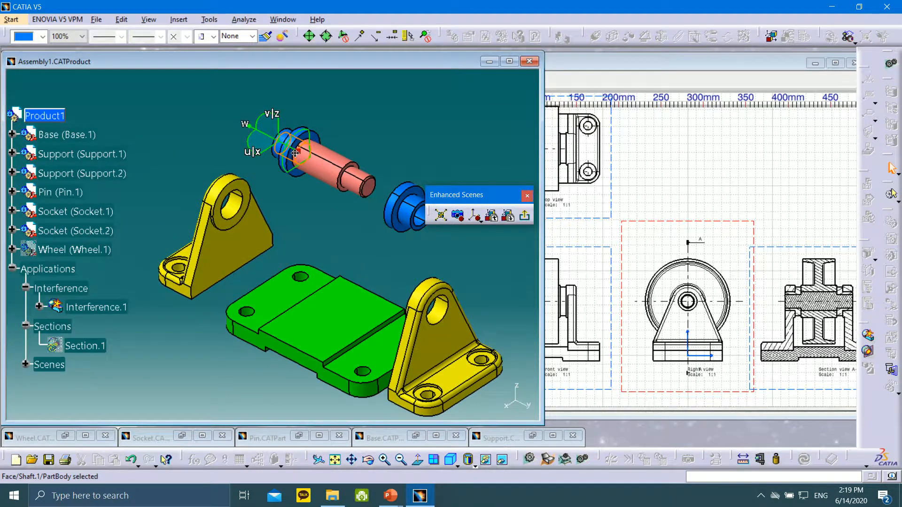
pyautogui.moveTo(261, 134); pyautogui.dragTo(214, 111)
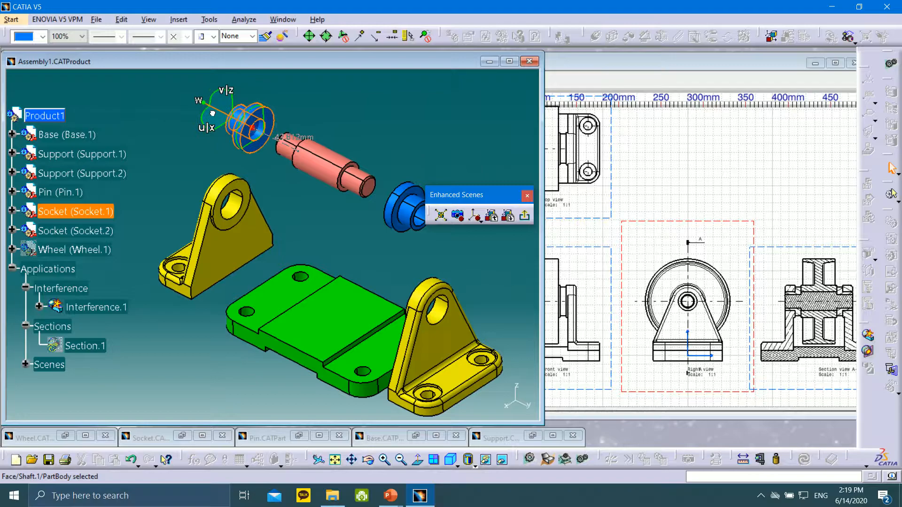
# - Detach the compass from Socket.1 and reset it to its default orientation
pyautogui.moveTo(368, 264); pyautogui.dragTo(314, 269, button='middle')
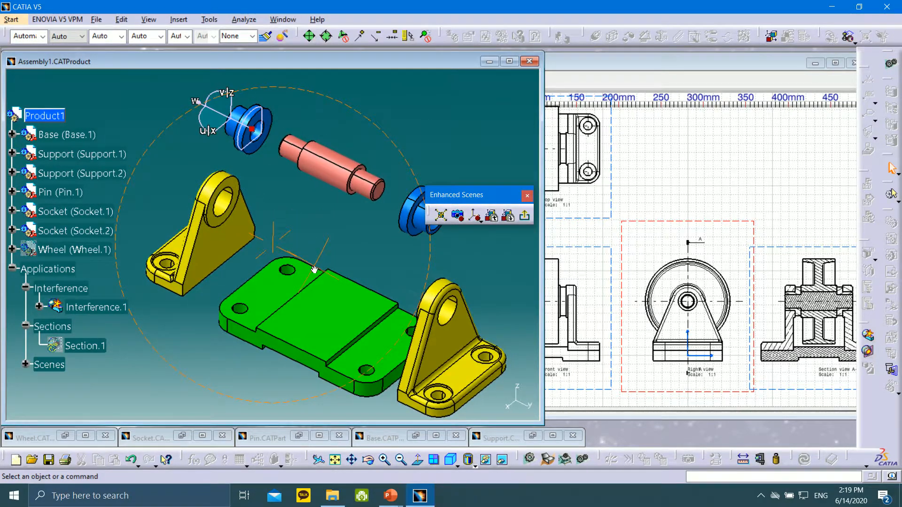
pyautogui.moveTo(303, 232); pyautogui.dragTo(219, 125, button='middle')
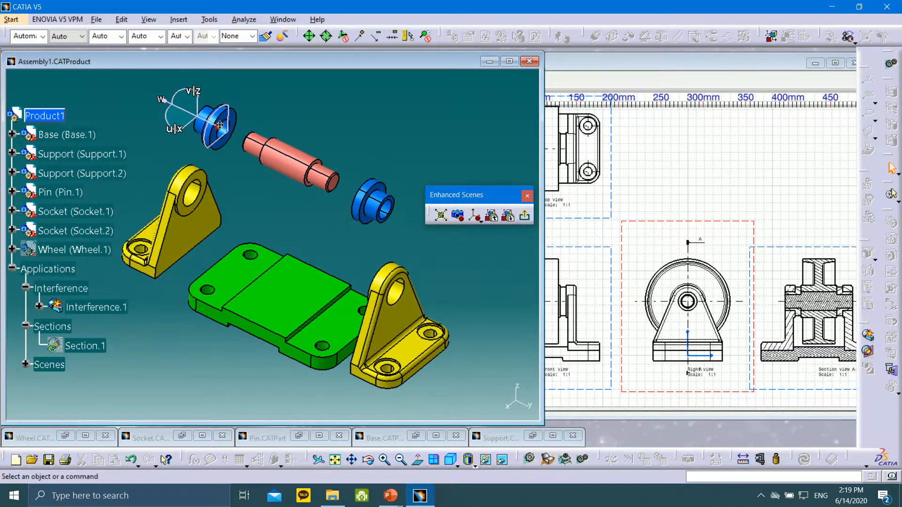
pyautogui.moveTo(219, 126); pyautogui.dragTo(326, 215)
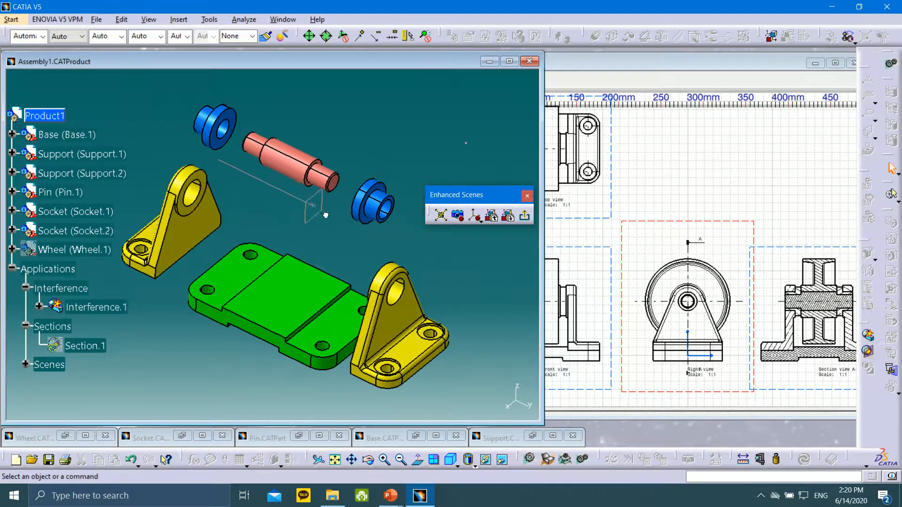
pyautogui.moveTo(525, 389); pyautogui.dragTo(526, 390)
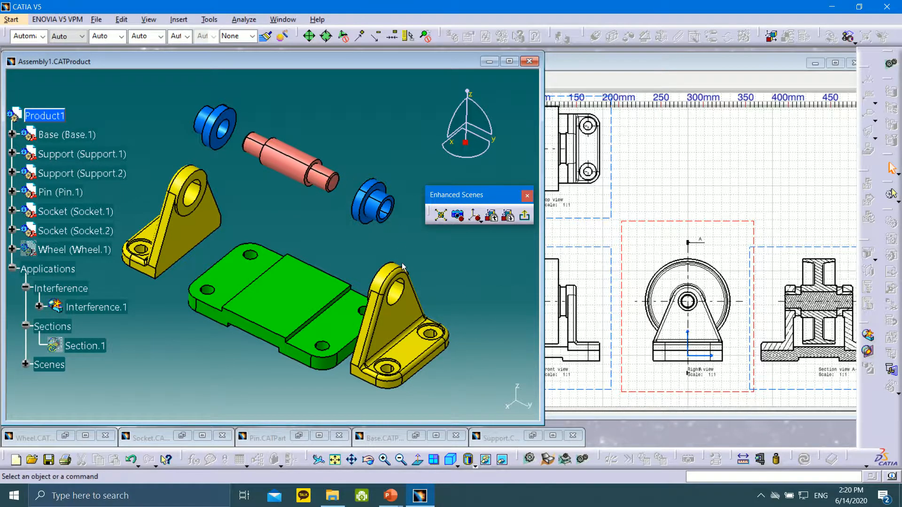
# - Check the exploded parts from the front and orient the scene to the standard isometric view
pyautogui.moveTo(302, 253); pyautogui.dragTo(380, 151, button='middle')
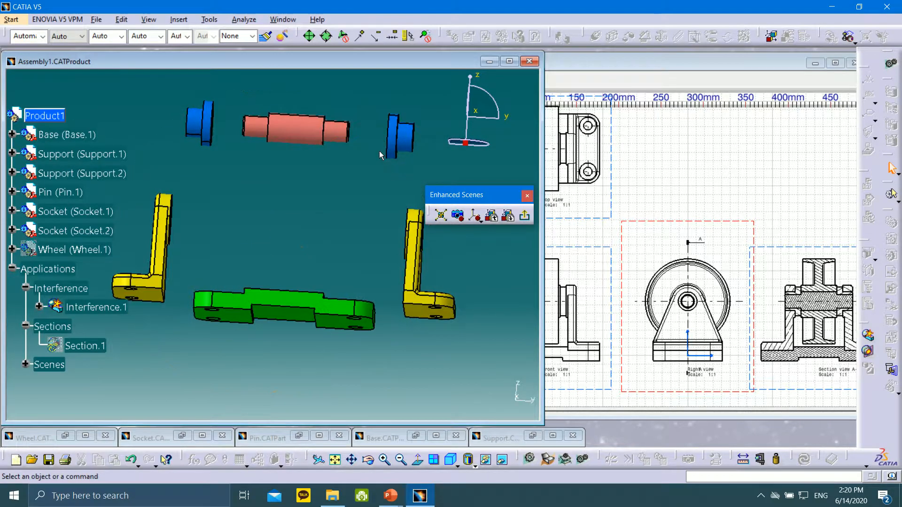
pyautogui.click(457, 466)
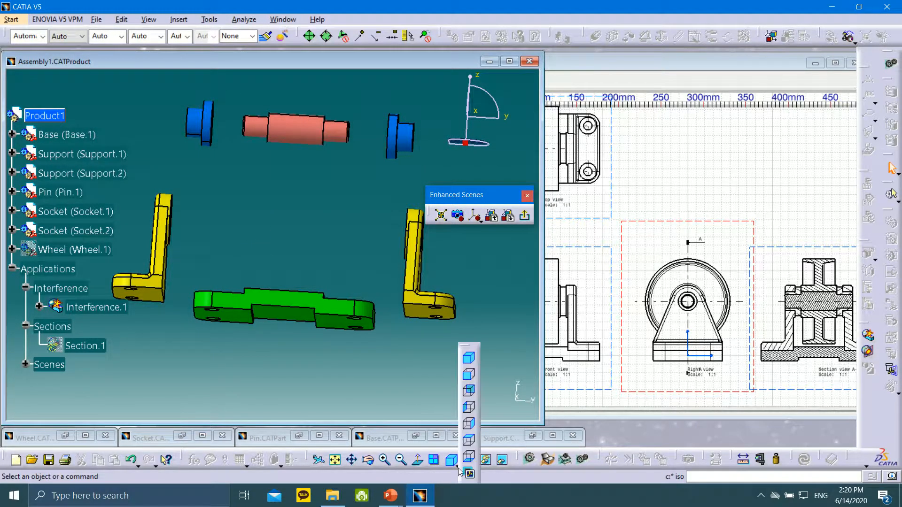
pyautogui.click(469, 375)
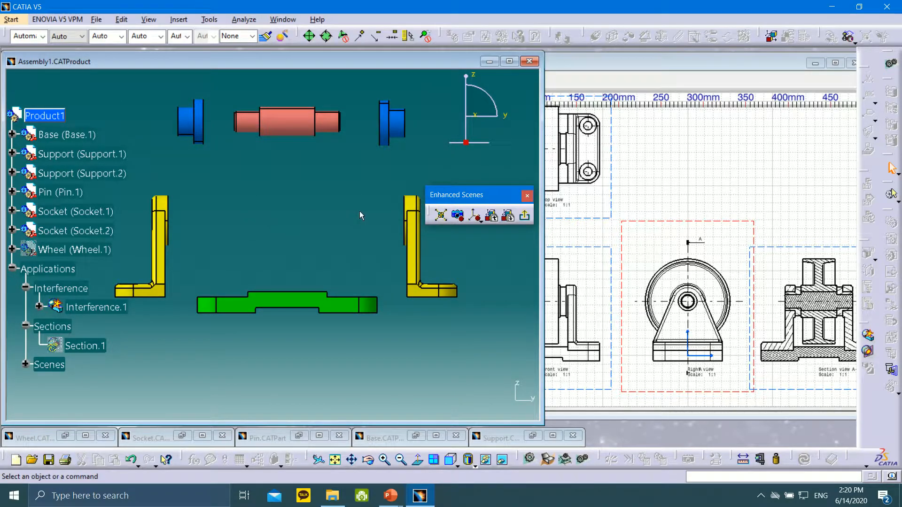
pyautogui.moveTo(359, 211); pyautogui.dragTo(328, 389, button='middle')
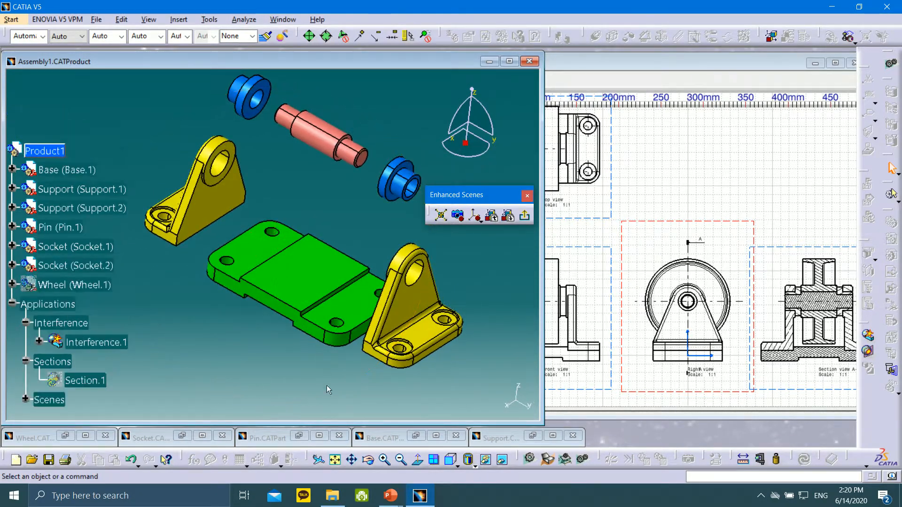
pyautogui.click(456, 466)
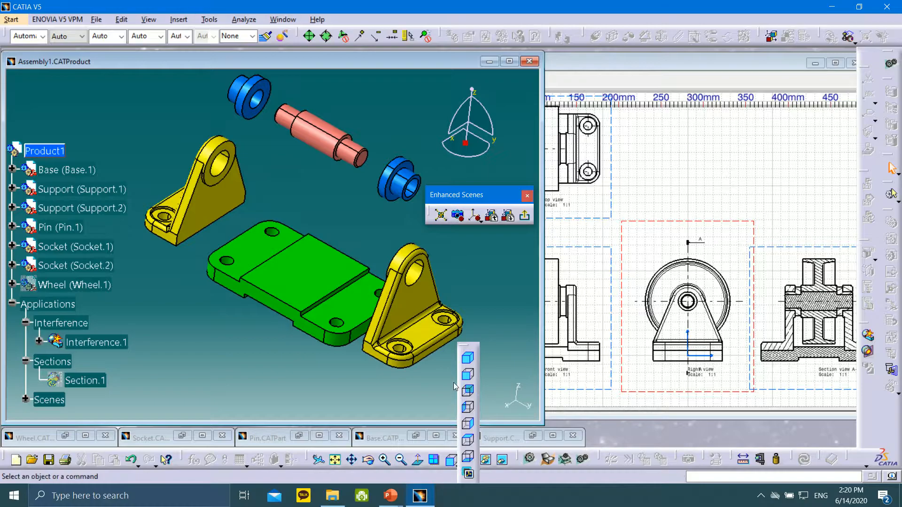
pyautogui.click(468, 361)
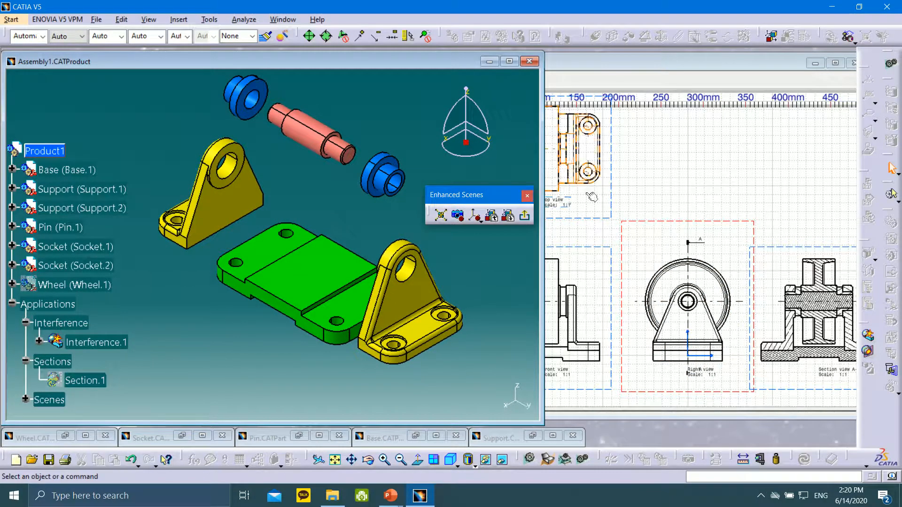
pyautogui.moveTo(334, 205); pyautogui.dragTo(313, 220, button='middle')
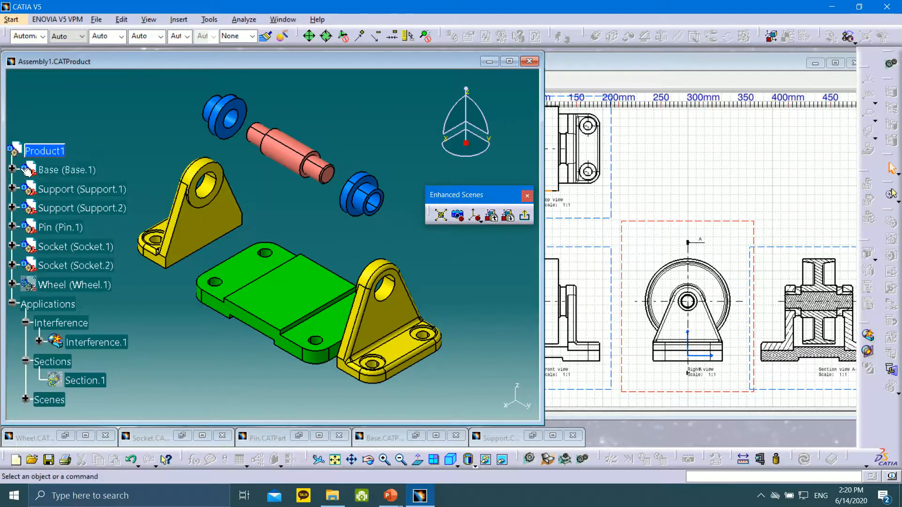
# - Save the current viewpoint as the scene viewpoint, expand the Scenes branch in the tree and exit the scene
pyautogui.scroll(-3, 33, 183)
pyautogui.scroll(-3, 34, 183)
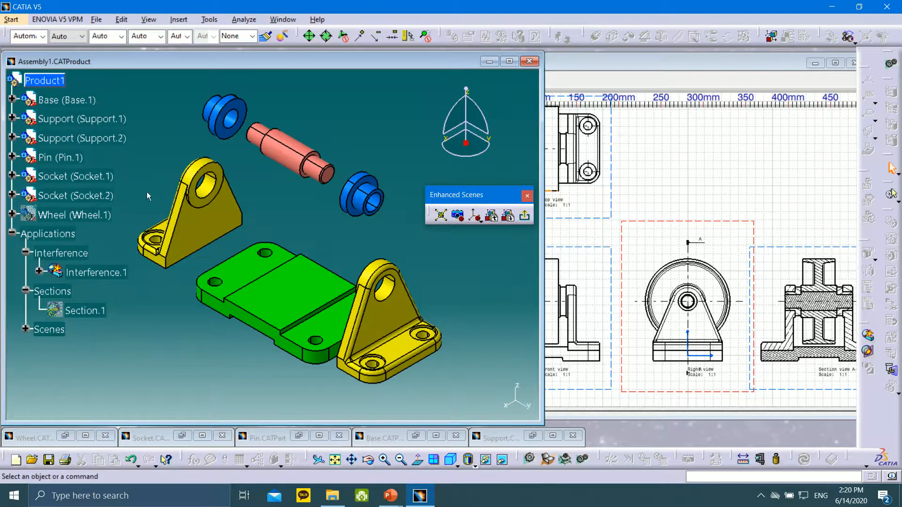
pyautogui.click(459, 216)
pyautogui.click(26, 330)
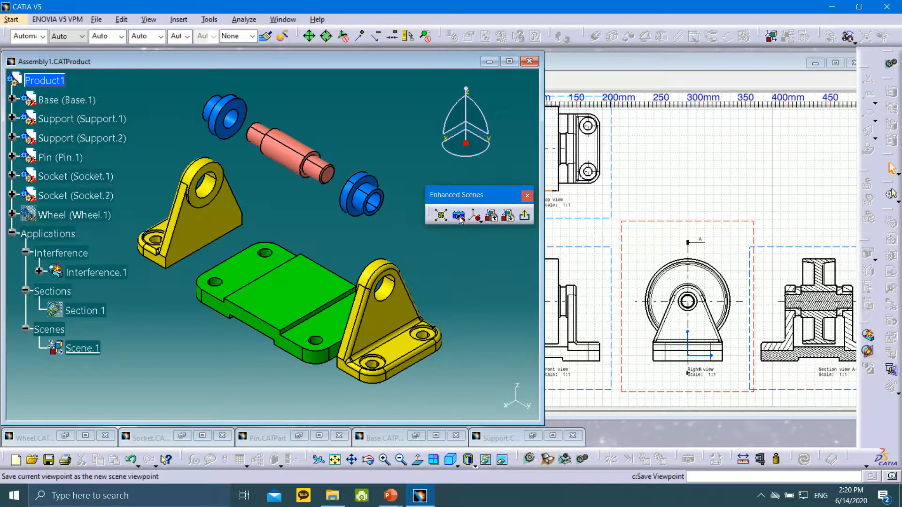
pyautogui.click(525, 218)
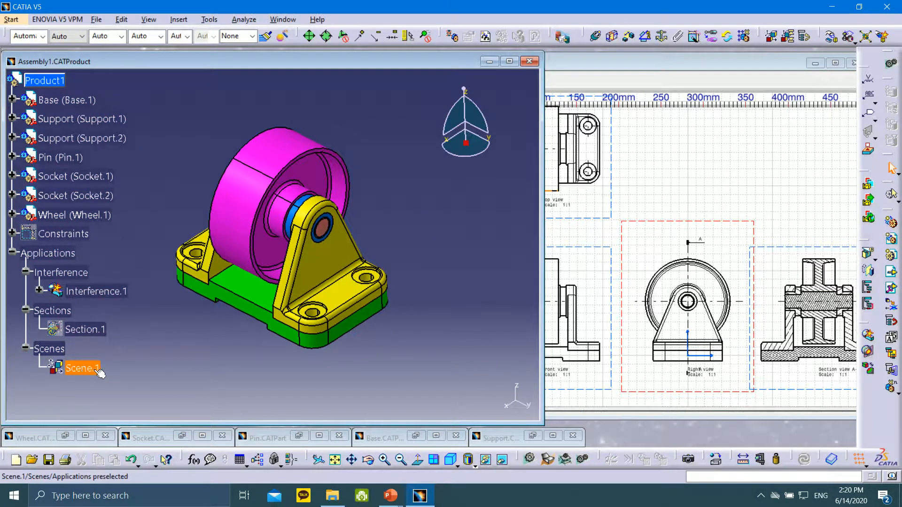
# - Switch to the Drawing1 window, widen it slightly and inspect the sheet at full window size before restoring it
pyautogui.click(692, 60)
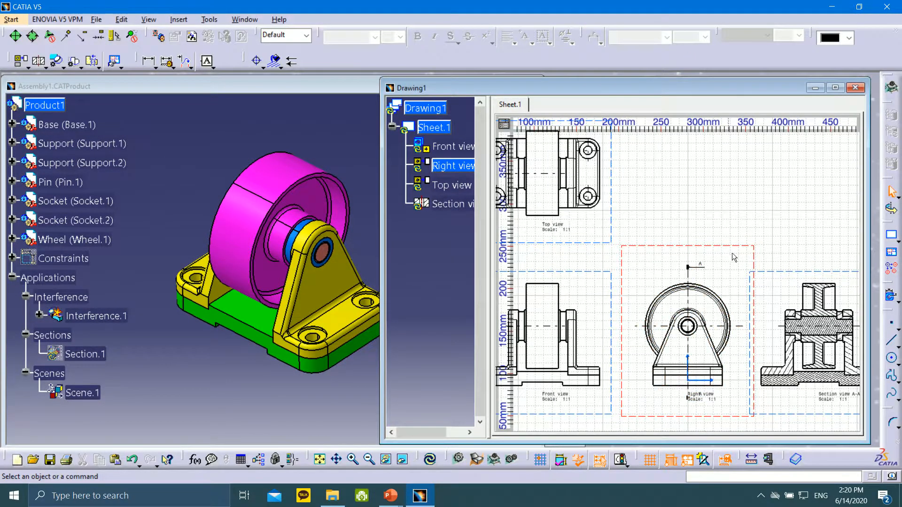
pyautogui.moveTo(869, 188); pyautogui.dragTo(877, 189)
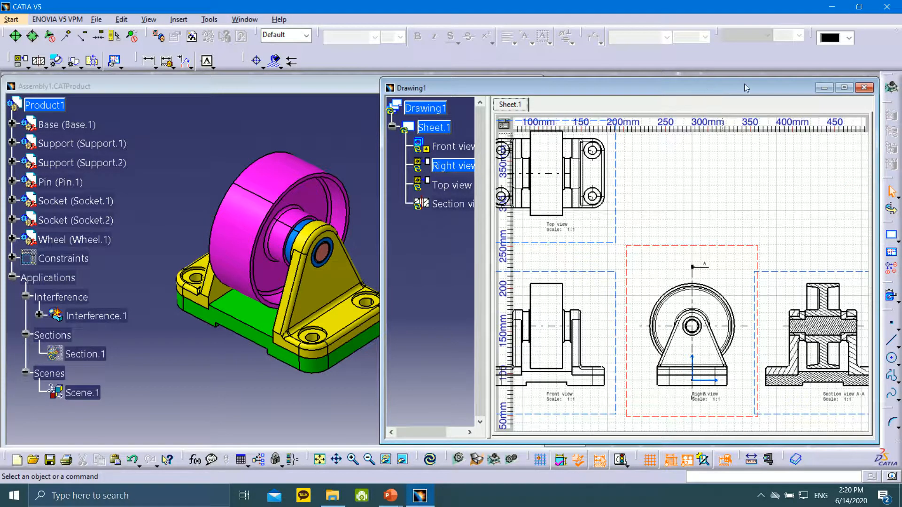
pyautogui.click(845, 89)
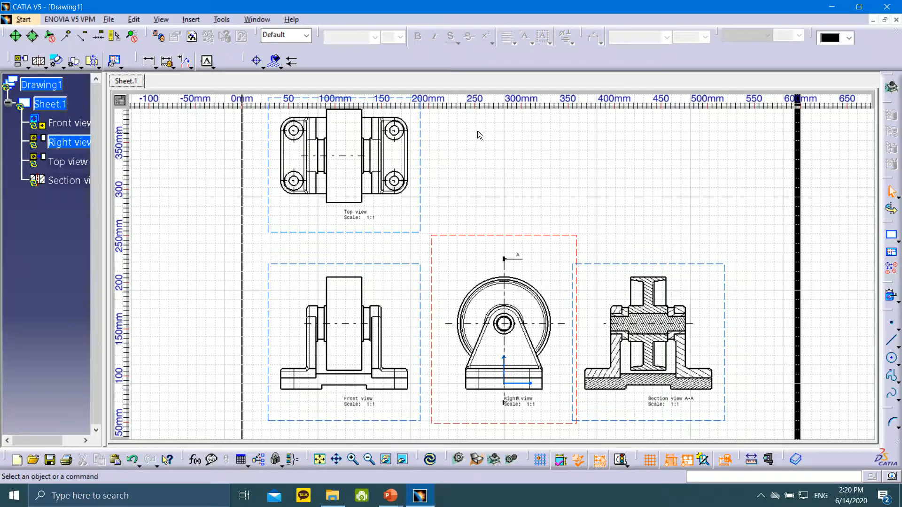
pyautogui.click(885, 20)
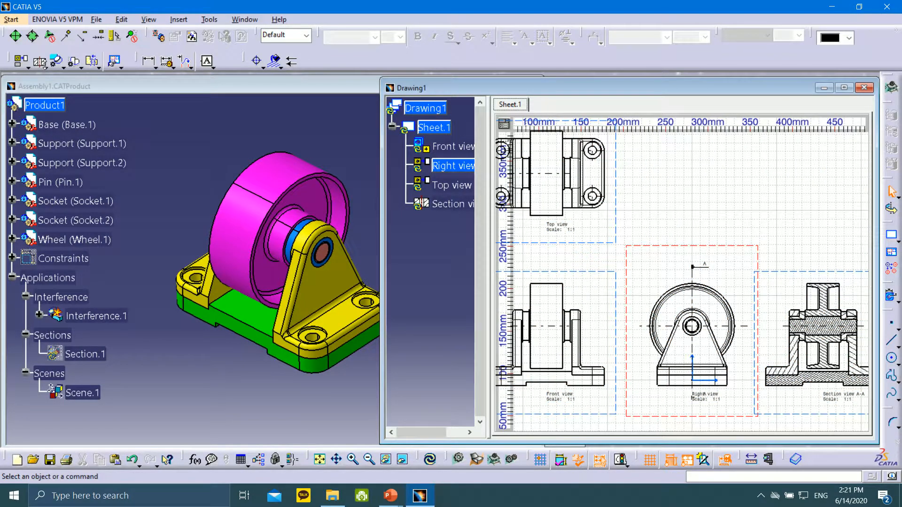
# - Start an isometric view of Scene.1 with a side face of the base as reference and move its preview onto the sheet
pyautogui.click(42, 62)
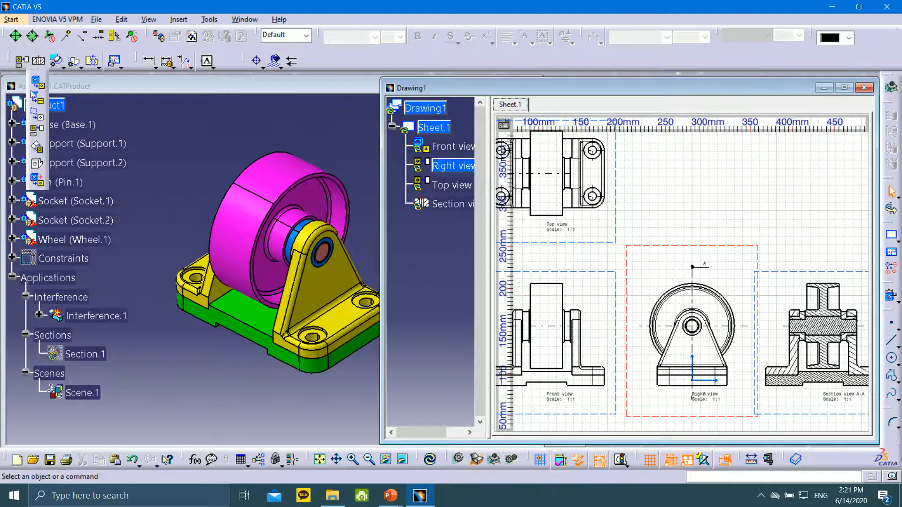
pyautogui.click(38, 165)
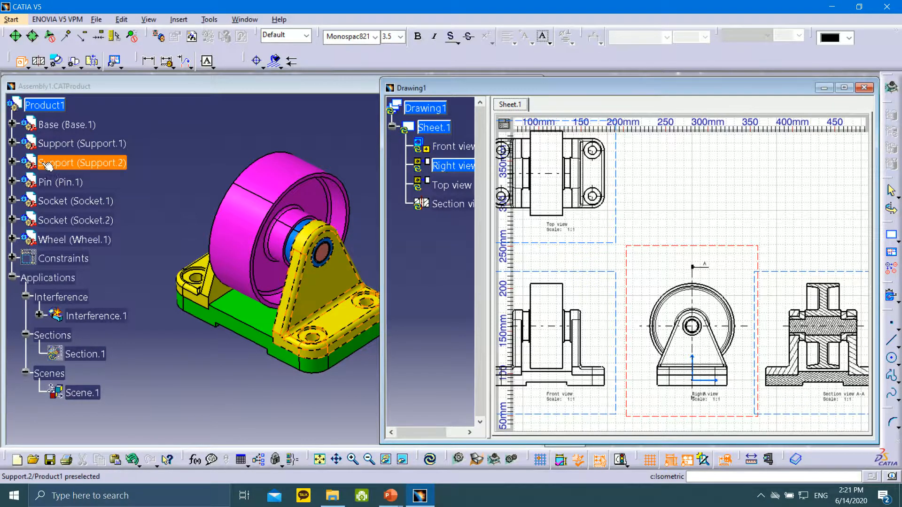
pyautogui.click(84, 393)
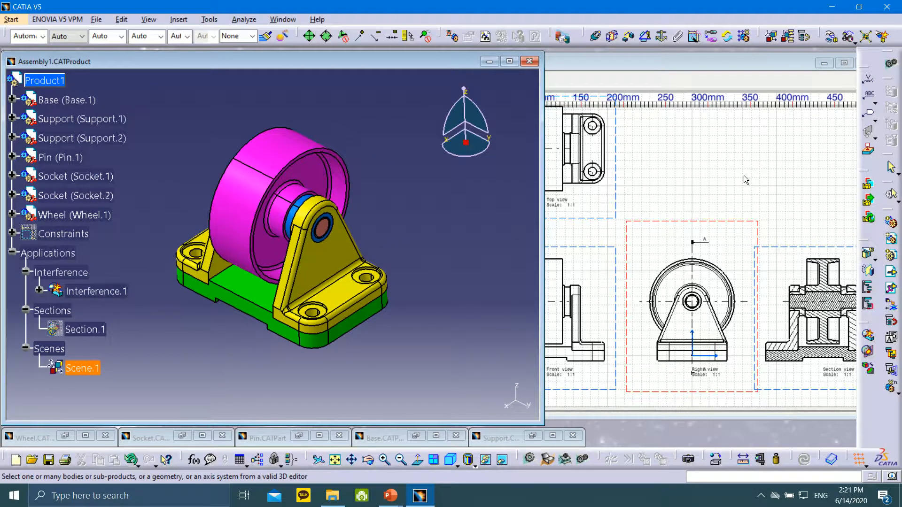
pyautogui.click(744, 176)
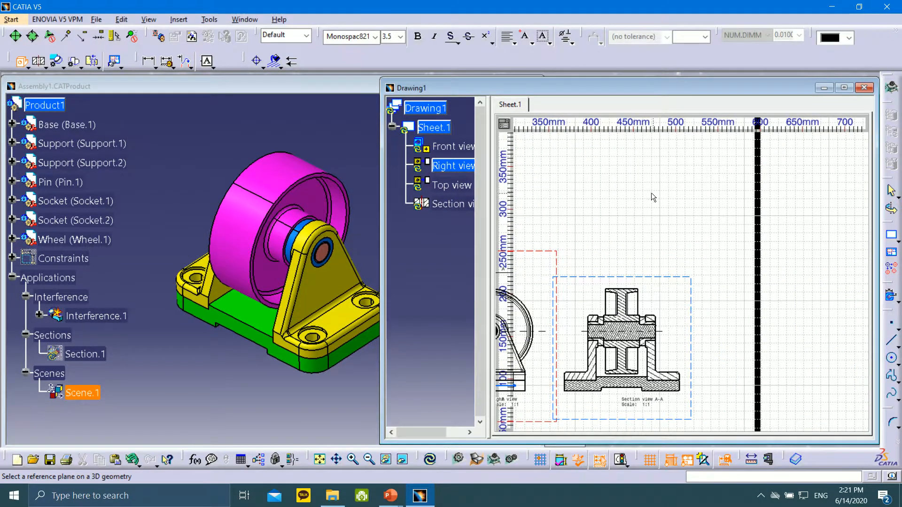
pyautogui.moveTo(611, 190); pyautogui.dragTo(627, 264, button='middle')
pyautogui.moveTo(647, 223)
pyautogui.keyDown('ctrl'); pyautogui.mouseDown(button='middle')
pyautogui.moveTo(647, 318)
pyautogui.moveTo(649, 263)
pyautogui.moveTo(742, 214)
pyautogui.moveTo(727, 184)
pyautogui.mouseUp(button='middle'); pyautogui.keyUp('ctrl')
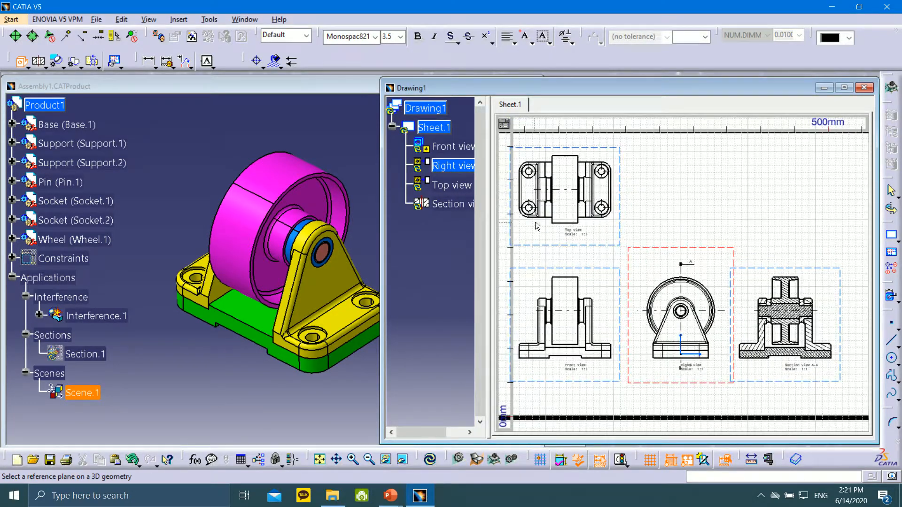
pyautogui.click(253, 339)
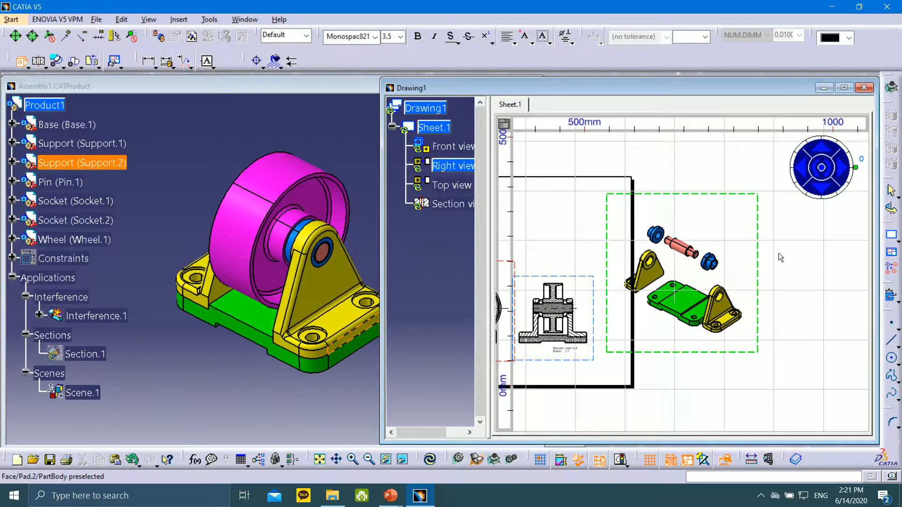
pyautogui.moveTo(758, 254); pyautogui.dragTo(652, 208)
pyautogui.moveTo(679, 241); pyautogui.dragTo(850, 289, button='middle')
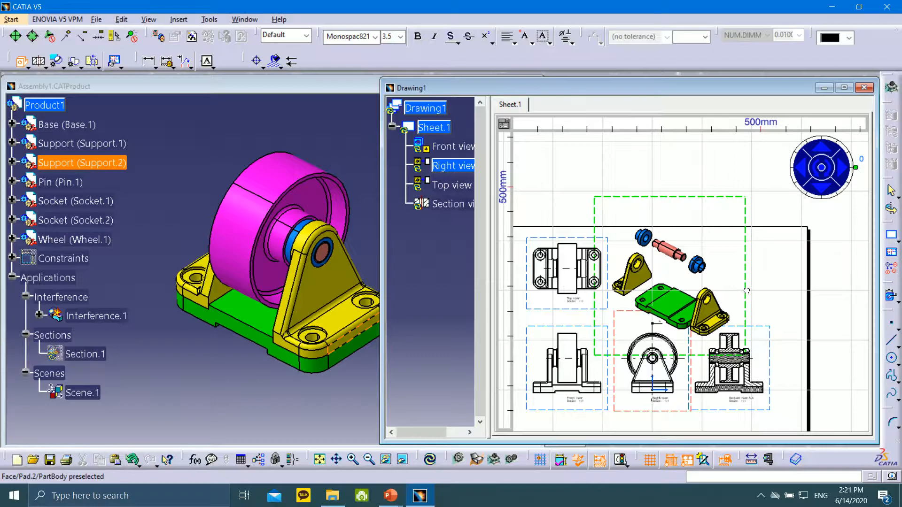
# - Try rotating the isometric view preview sideways, up and down, and in the sheet plane
pyautogui.click(842, 173)
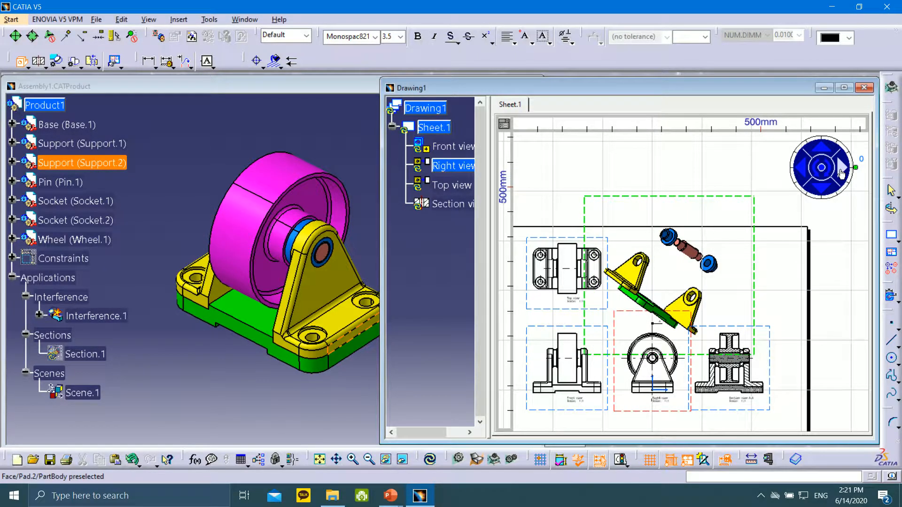
pyautogui.click(808, 174)
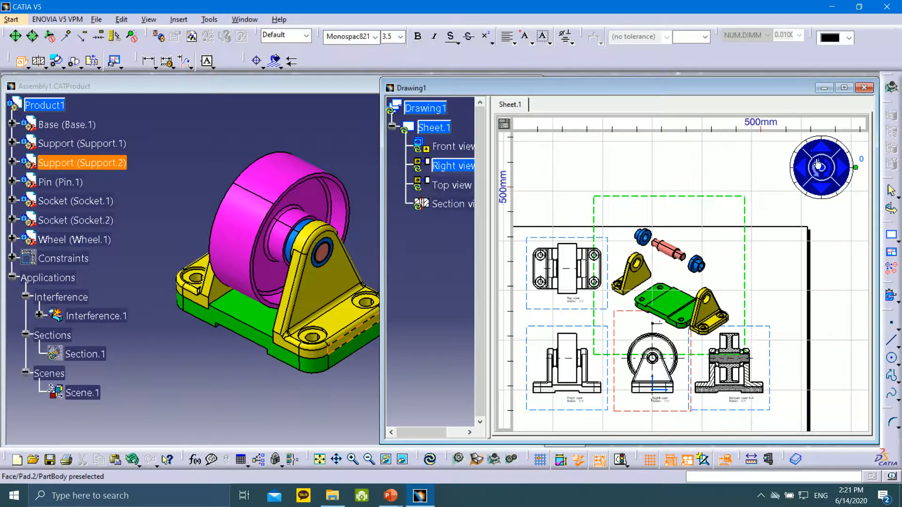
pyautogui.click(823, 150)
pyautogui.click(821, 190)
pyautogui.click(829, 173)
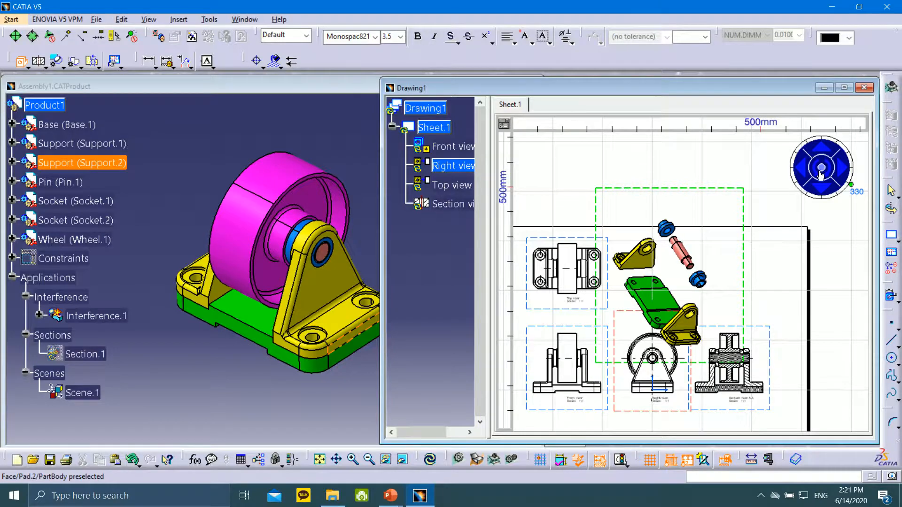
pyautogui.click(821, 174)
pyautogui.moveTo(817, 177); pyautogui.dragTo(830, 170)
pyautogui.click(841, 170)
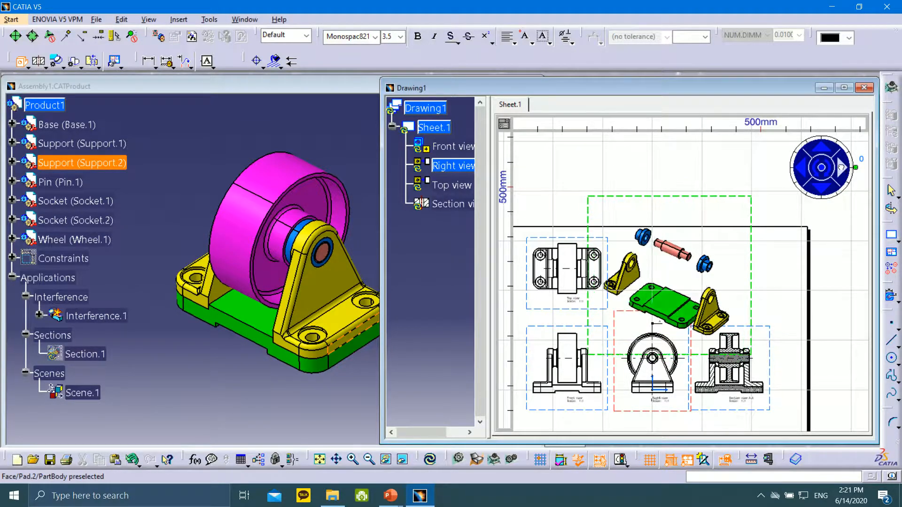
pyautogui.click(841, 169)
pyautogui.click(841, 168)
pyautogui.click(842, 167)
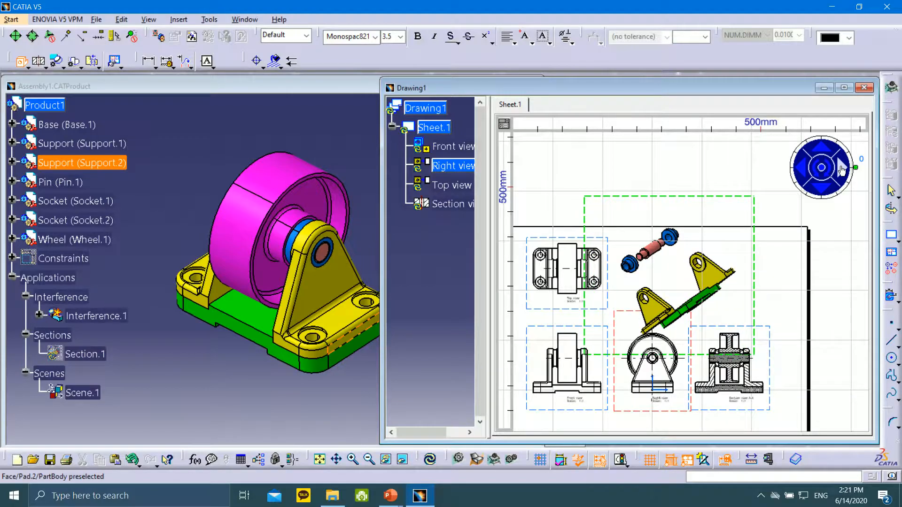
pyautogui.click(841, 170)
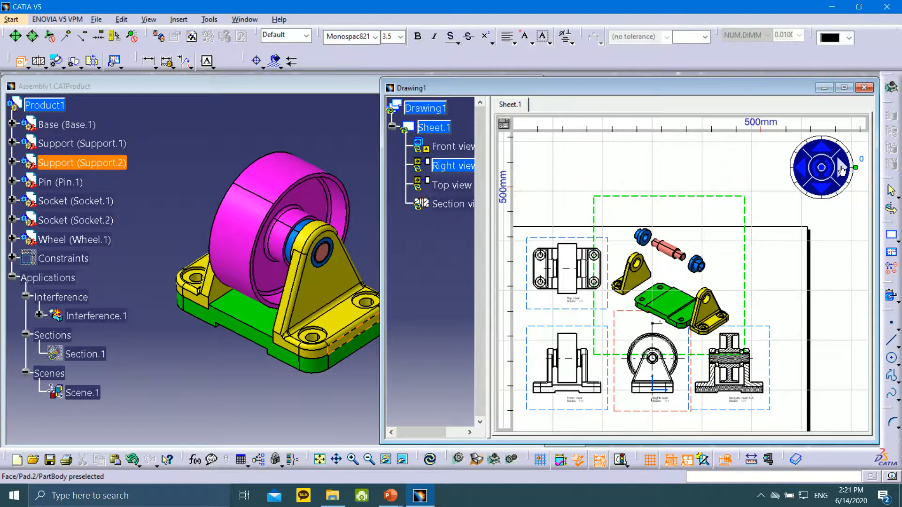
pyautogui.click(841, 170)
pyautogui.click(800, 175)
pyautogui.click(801, 176)
pyautogui.click(840, 170)
# - Adjust the preview's position beside the top view and generate the exploded isometric view
pyautogui.moveTo(744, 296); pyautogui.dragTo(761, 250, button='middle')
pyautogui.moveTo(753, 240)
pyautogui.mouseDown()
pyautogui.moveTo(741, 243)
pyautogui.moveTo(754, 232)
pyautogui.moveTo(752, 246)
pyautogui.mouseUp()
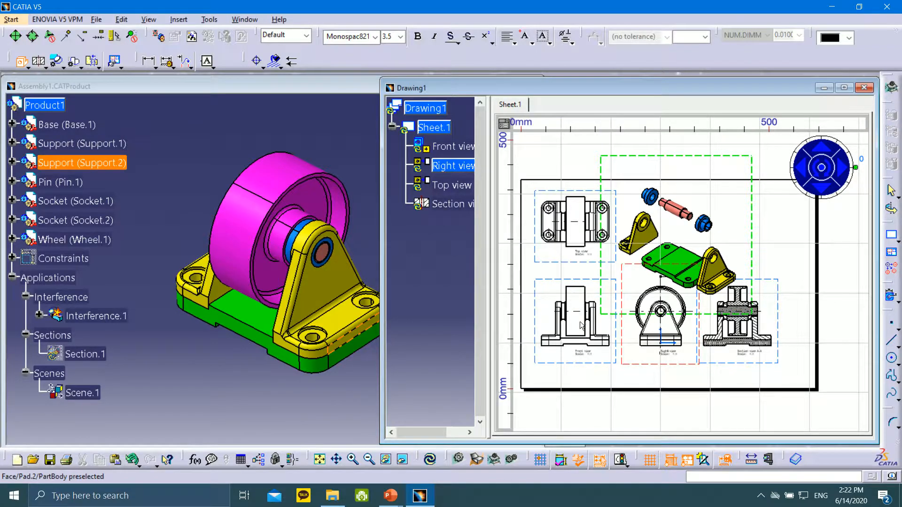
pyautogui.click(822, 169)
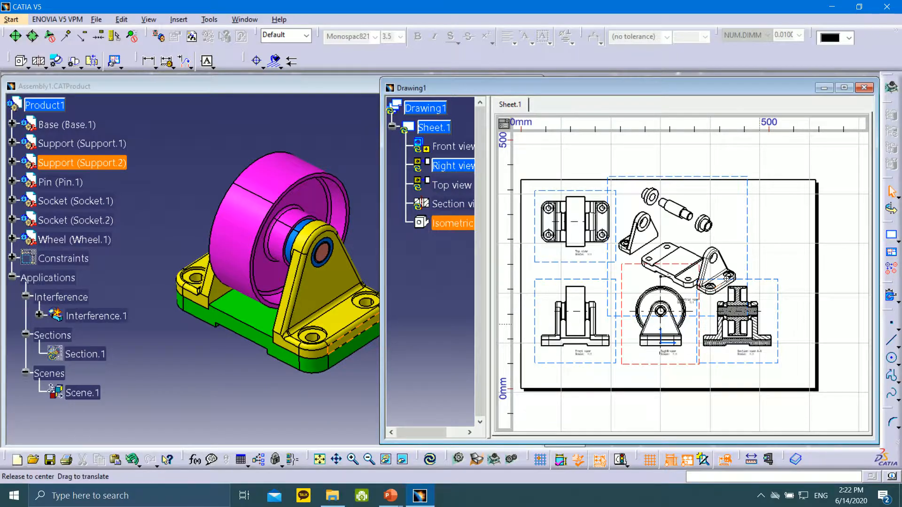
# - Make the front view the active view on the sheet
pyautogui.moveTo(727, 280)
pyautogui.mouseDown(button='middle')
pyautogui.moveTo(728, 258)
pyautogui.moveTo(667, 216)
pyautogui.moveTo(753, 256)
pyautogui.moveTo(753, 308)
pyautogui.moveTo(748, 250)
pyautogui.moveTo(740, 311)
pyautogui.moveTo(721, 218)
pyautogui.moveTo(714, 242)
pyautogui.mouseUp(button='middle')
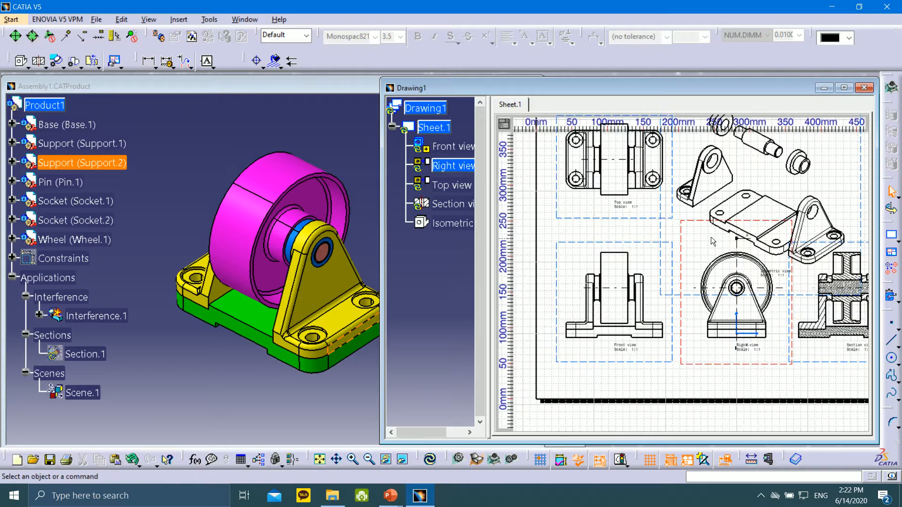
pyautogui.doubleClick(668, 366)
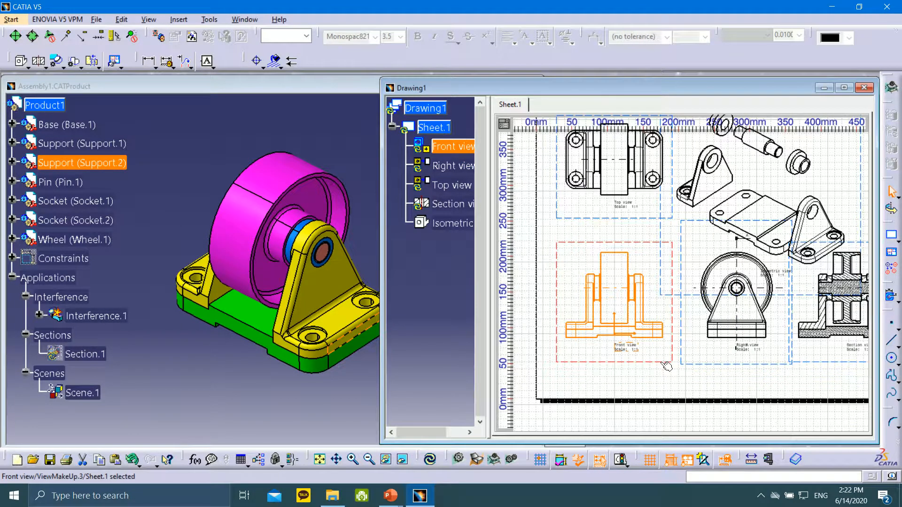
# - Move the front view and its linked views slightly down the sheet and maximize the drawing window
pyautogui.moveTo(657, 366); pyautogui.dragTo(653, 392)
pyautogui.moveTo(749, 325)
pyautogui.mouseDown(button='middle')
pyautogui.moveTo(739, 320)
pyautogui.moveTo(649, 388)
pyautogui.moveTo(667, 314)
pyautogui.moveTo(717, 343)
pyautogui.mouseUp(button='middle')
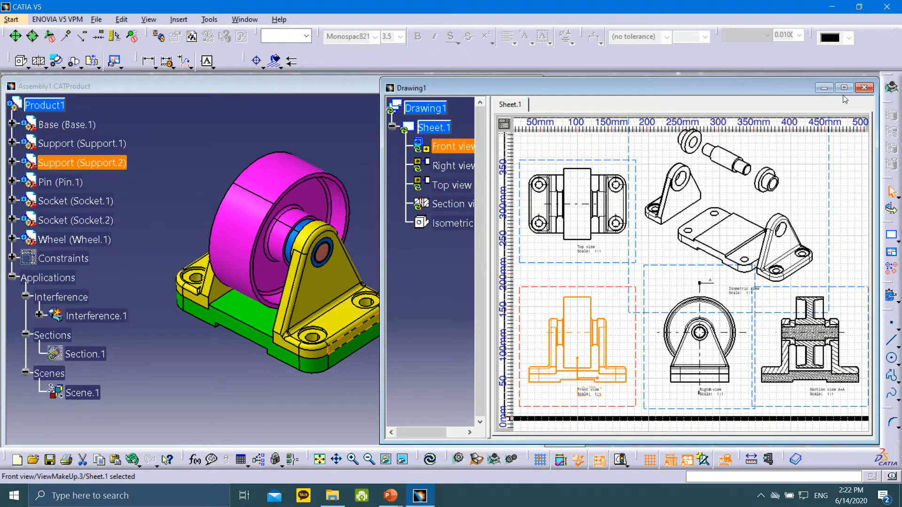
pyautogui.click(843, 88)
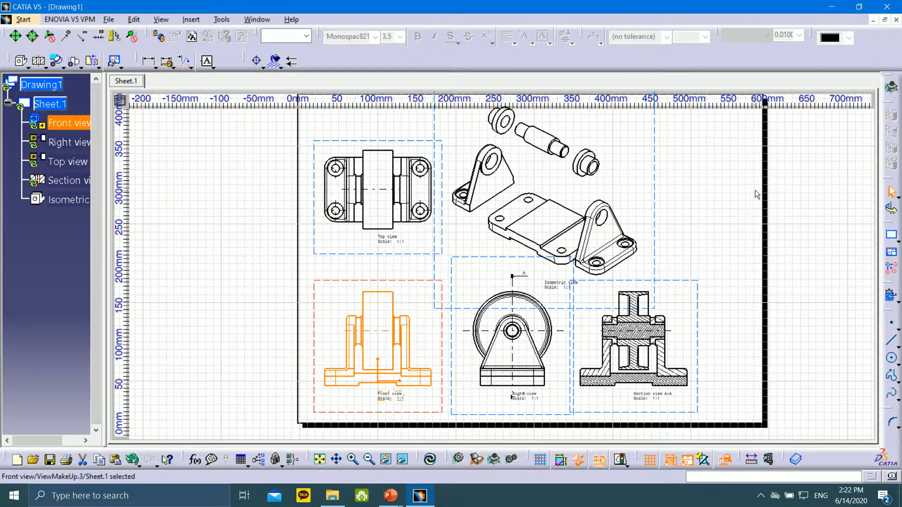
pyautogui.click(787, 205)
pyautogui.moveTo(686, 258); pyautogui.dragTo(629, 254, button='middle')
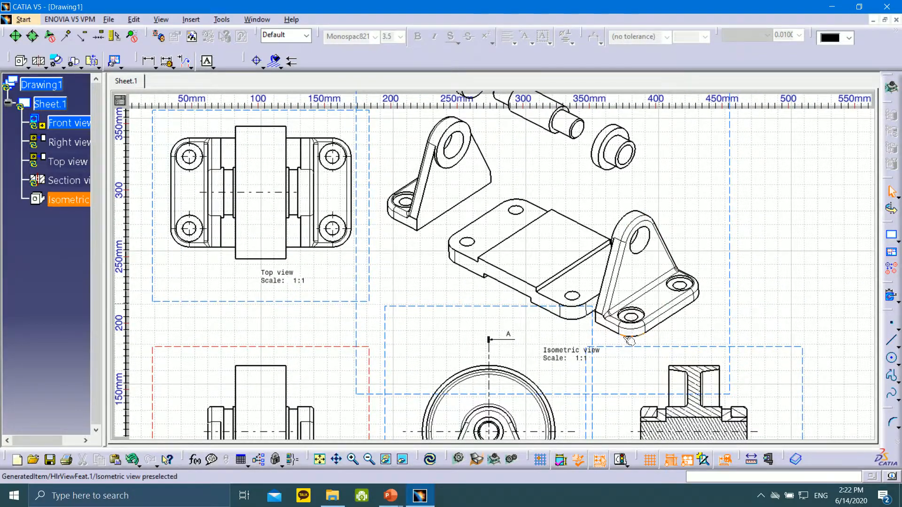
pyautogui.moveTo(695, 196)
pyautogui.mouseDown(button='middle')
pyautogui.moveTo(709, 195)
pyautogui.moveTo(702, 157)
pyautogui.moveTo(710, 251)
pyautogui.mouseUp(button='middle')
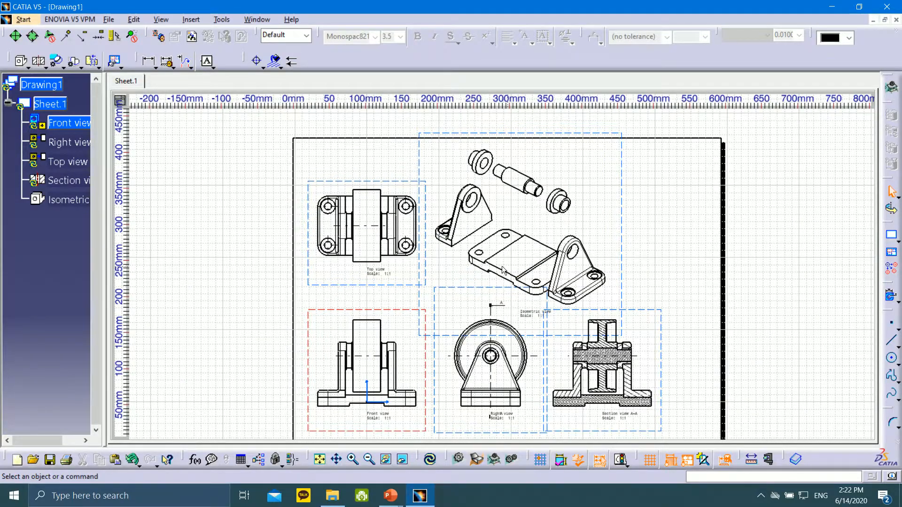
# - Shift the front view with its linked views and the exploded isometric view sideways to space them evenly across the sheet
pyautogui.moveTo(397, 310)
pyautogui.mouseDown()
pyautogui.moveTo(395, 298)
pyautogui.moveTo(395, 306)
pyautogui.mouseUp()
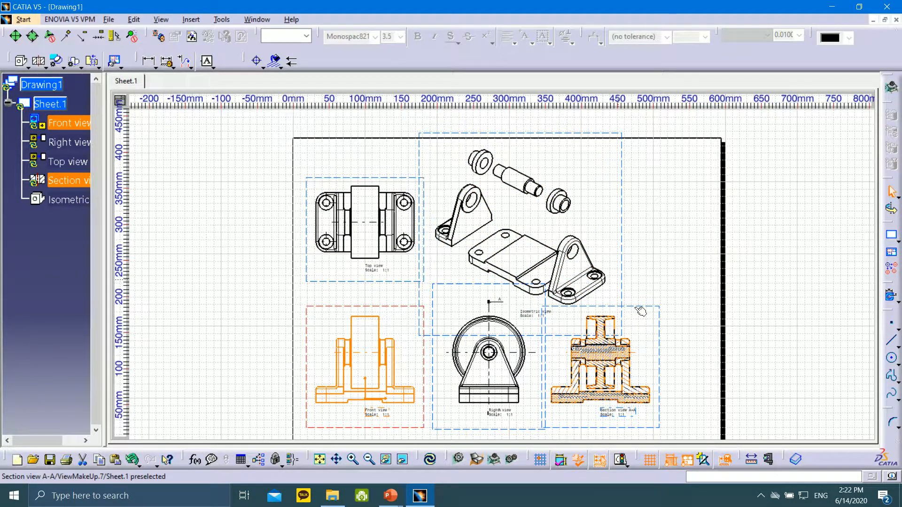
pyautogui.moveTo(386, 308); pyautogui.dragTo(405, 311)
pyautogui.moveTo(628, 254); pyautogui.dragTo(640, 251)
pyautogui.click(687, 279)
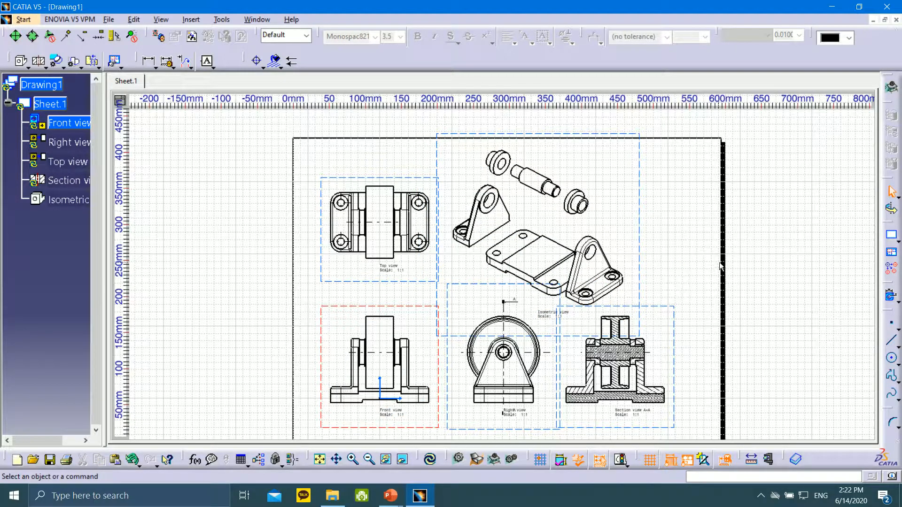
pyautogui.moveTo(679, 219)
pyautogui.mouseDown(button='middle')
pyautogui.moveTo(676, 123)
pyautogui.moveTo(683, 177)
pyautogui.moveTo(667, 246)
pyautogui.moveTo(619, 149)
pyautogui.moveTo(606, 204)
pyautogui.moveTo(588, 115)
pyautogui.moveTo(600, 192)
pyautogui.moveTo(610, 200)
pyautogui.moveTo(631, 193)
pyautogui.moveTo(678, 236)
pyautogui.mouseUp(button='middle')
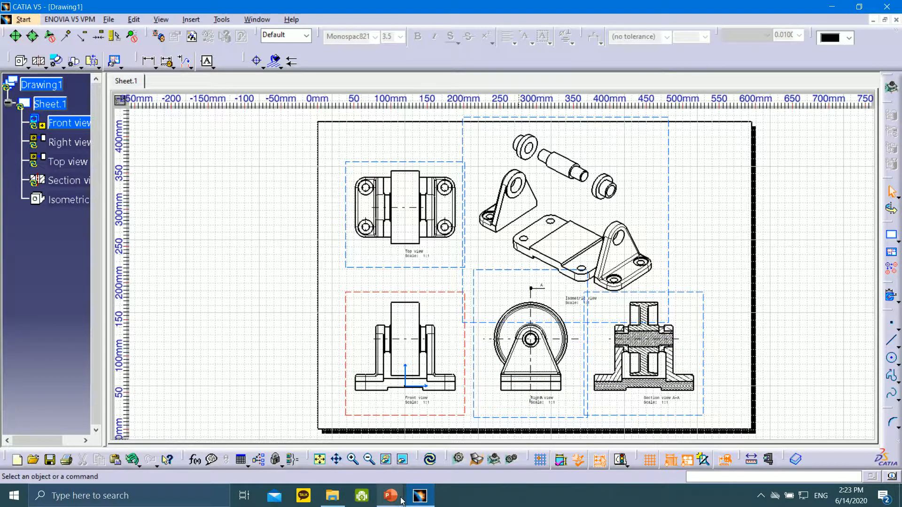
# - Switch to the PowerPoint slide show and go through the slides on the isometric view, bill of material and balloon generation
pyautogui.moveTo(394, 498)
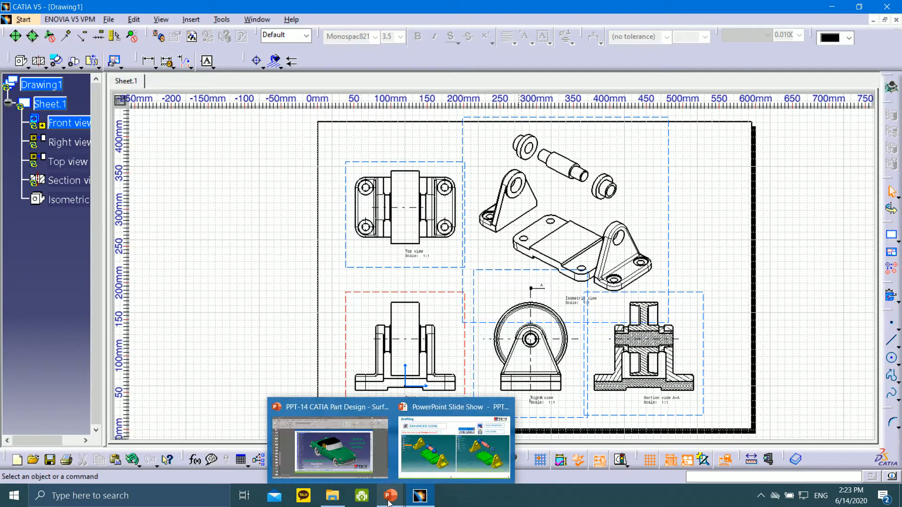
pyautogui.click(422, 483)
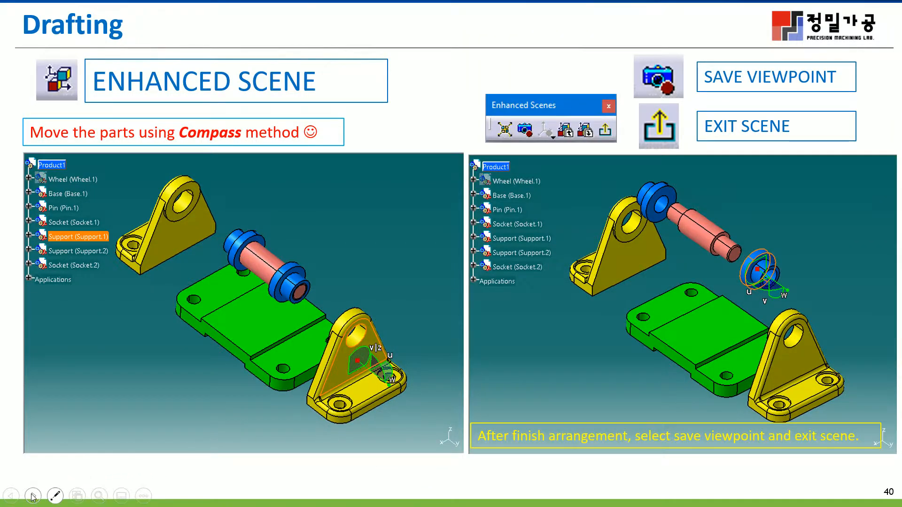
pyautogui.click(32, 496)
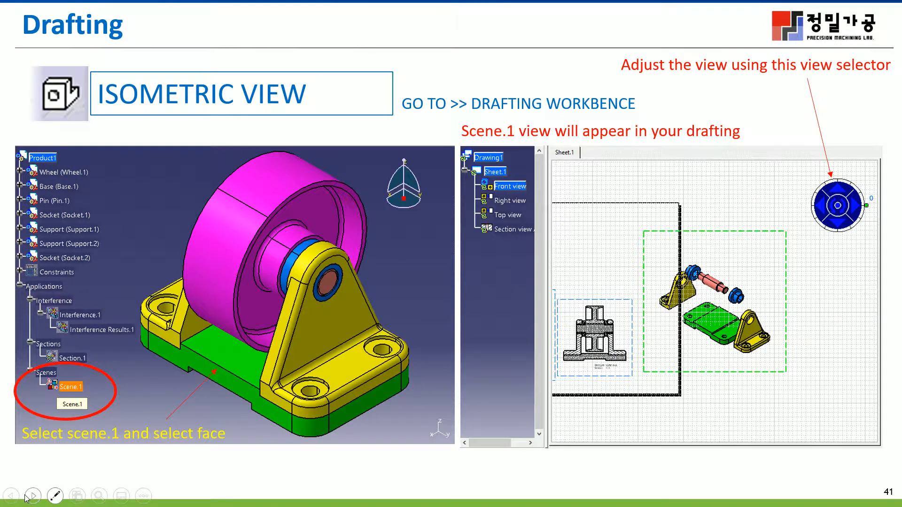
pyautogui.click(26, 497)
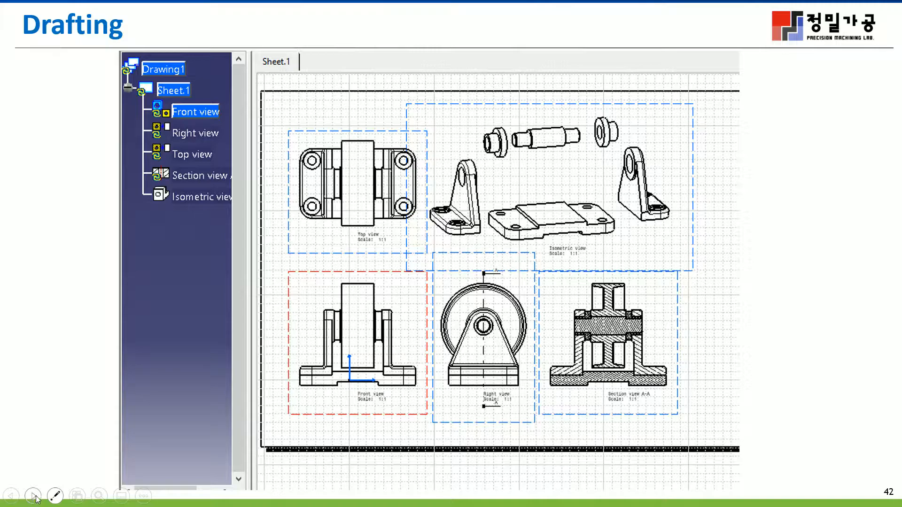
pyautogui.click(33, 496)
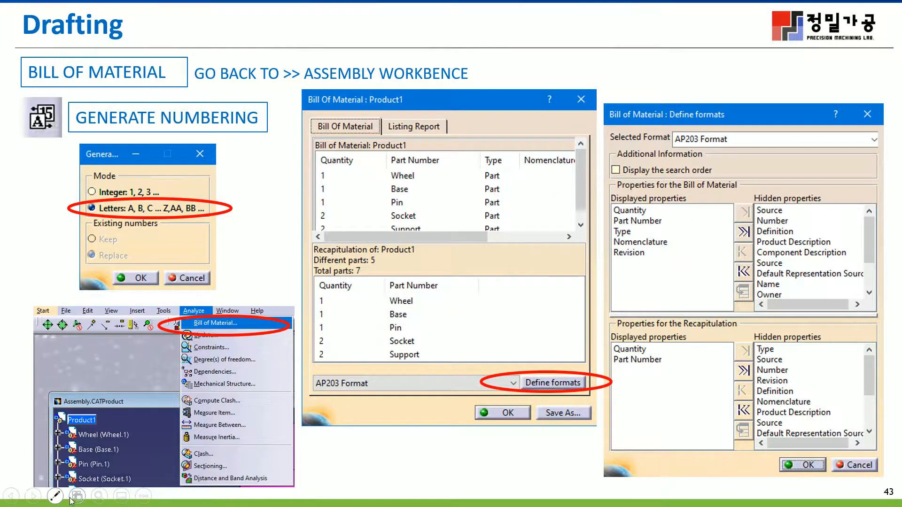
pyautogui.click(33, 497)
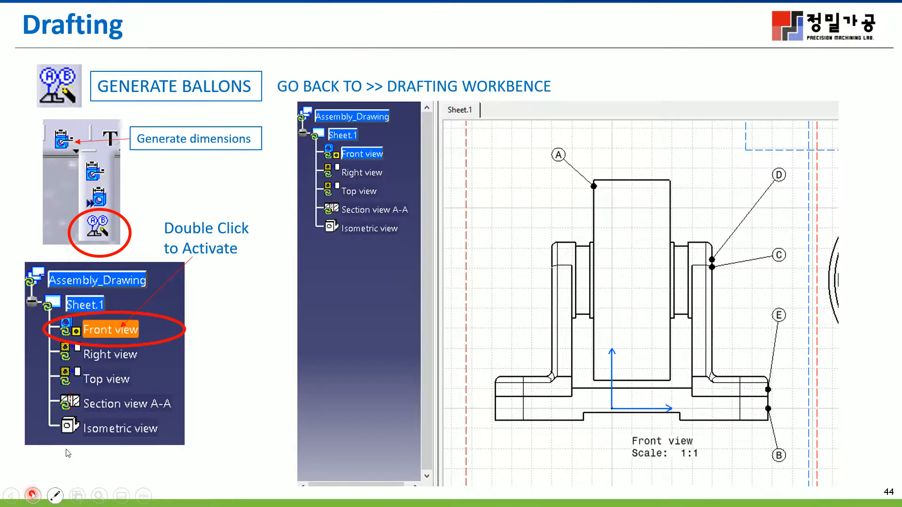
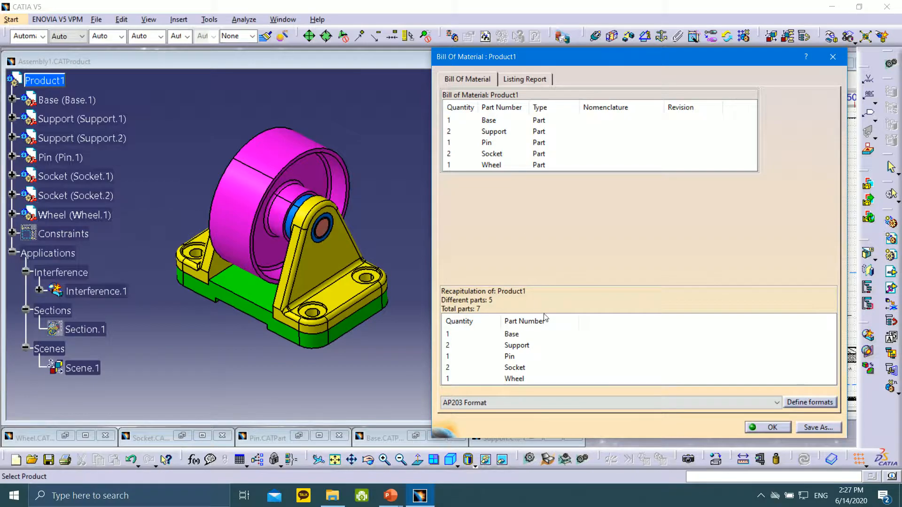
# - Set the bill of material to AP203 Format without the search order and accept both dialogs
pyautogui.moveTo(501, 321)
pyautogui.mouseDown()
pyautogui.moveTo(472, 321)
pyautogui.moveTo(491, 321)
pyautogui.mouseUp()
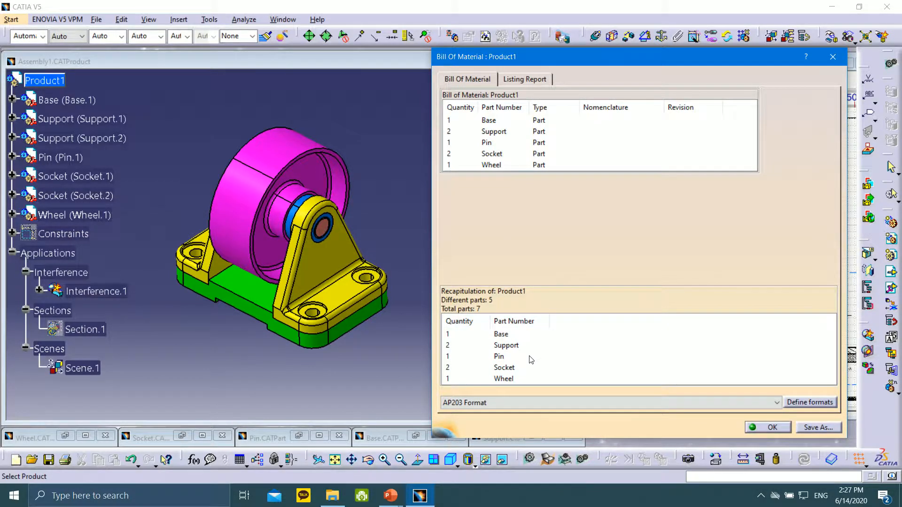
pyautogui.click(822, 405)
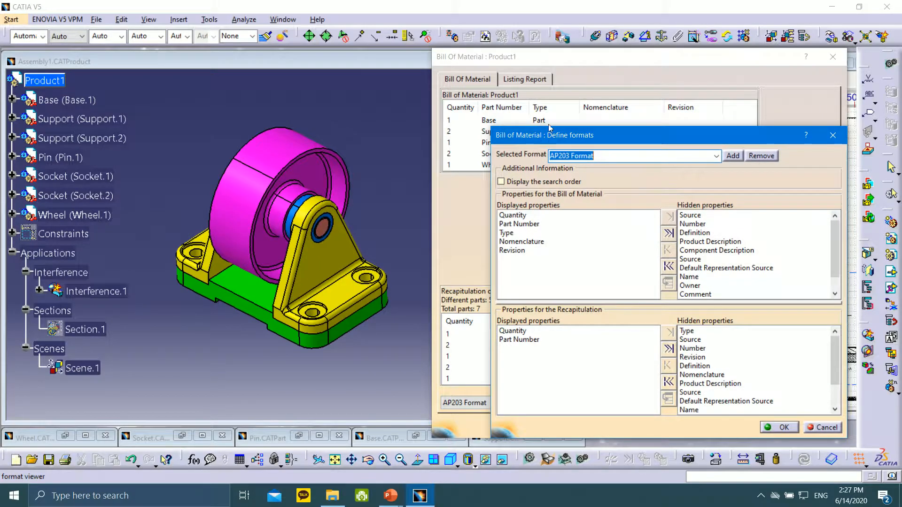
pyautogui.moveTo(717, 136); pyautogui.dragTo(437, 147)
pyautogui.click(552, 158)
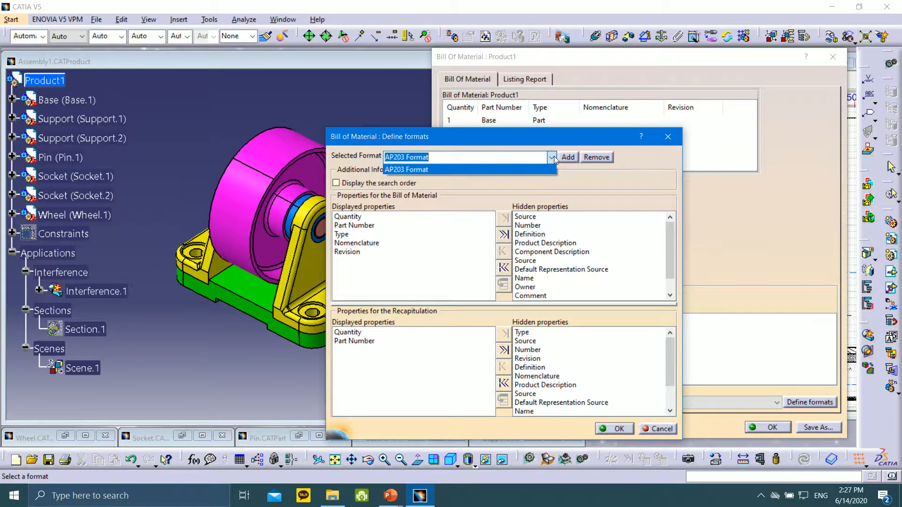
pyautogui.click(427, 170)
pyautogui.click(336, 182)
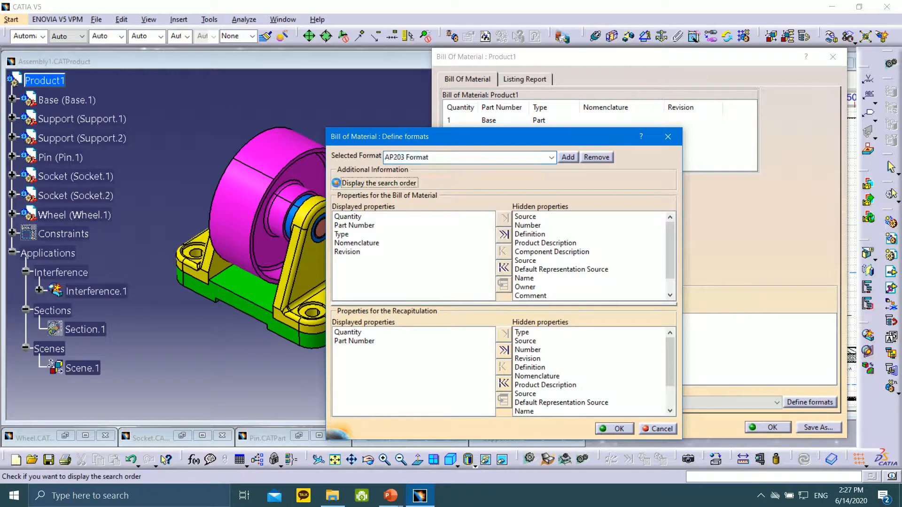
pyautogui.click(336, 184)
pyautogui.click(337, 183)
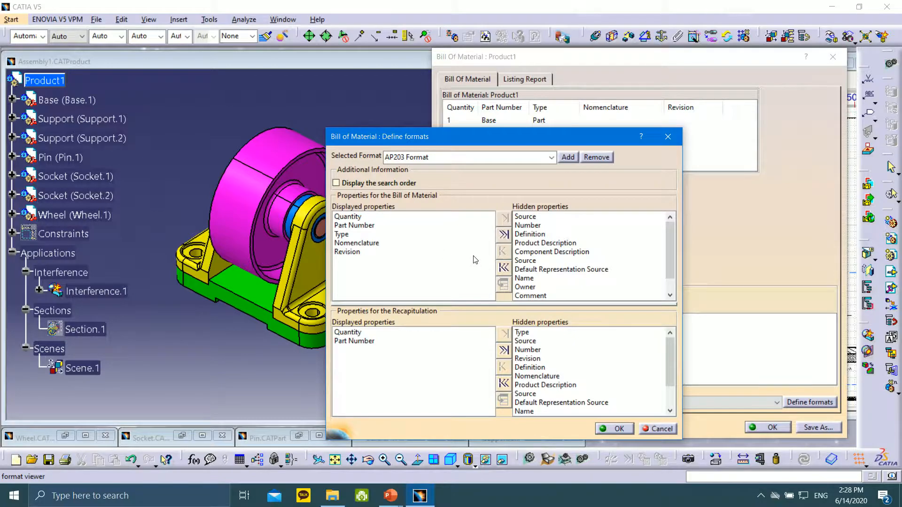
pyautogui.click(614, 429)
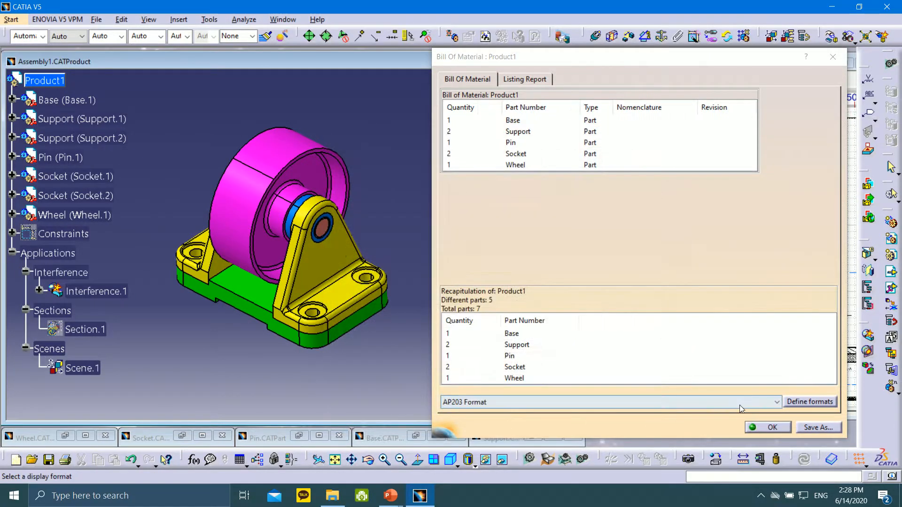
pyautogui.click(770, 428)
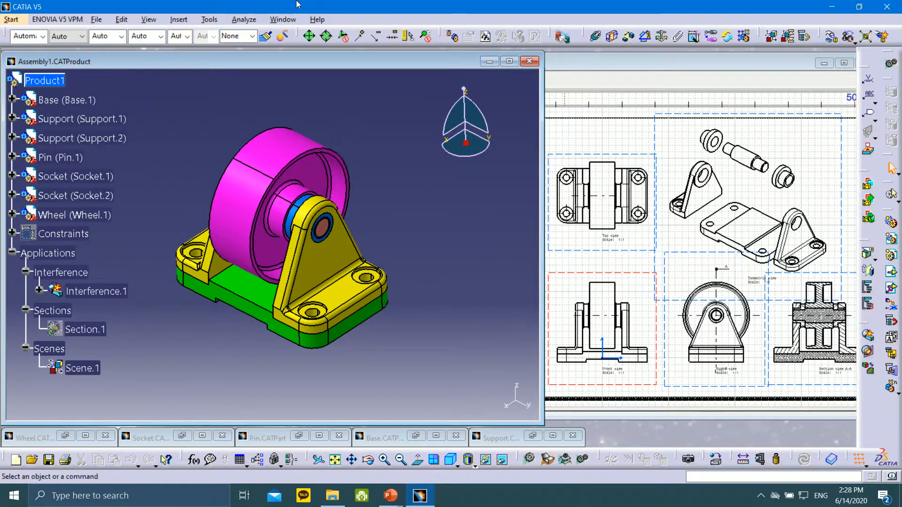
# - Reopen the bill of material of Product1 for a check and close it
pyautogui.click(244, 19)
pyautogui.click(271, 31)
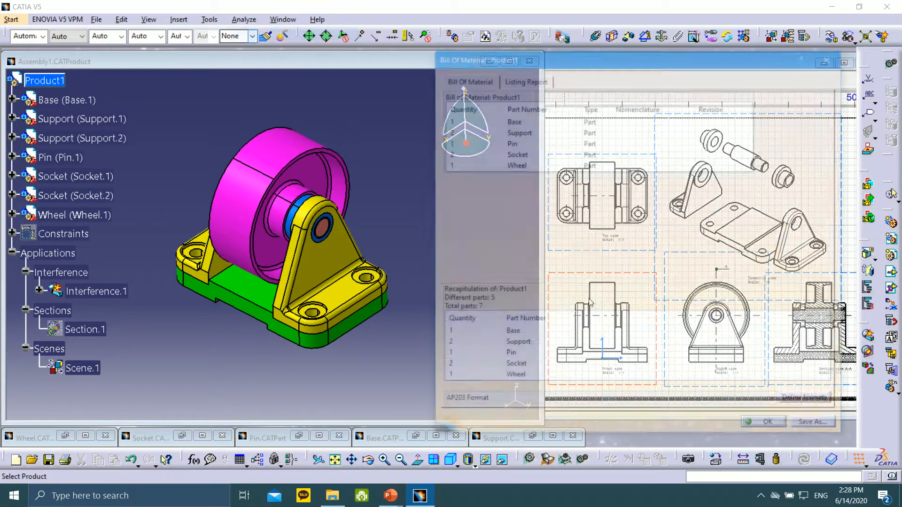
pyautogui.click(760, 429)
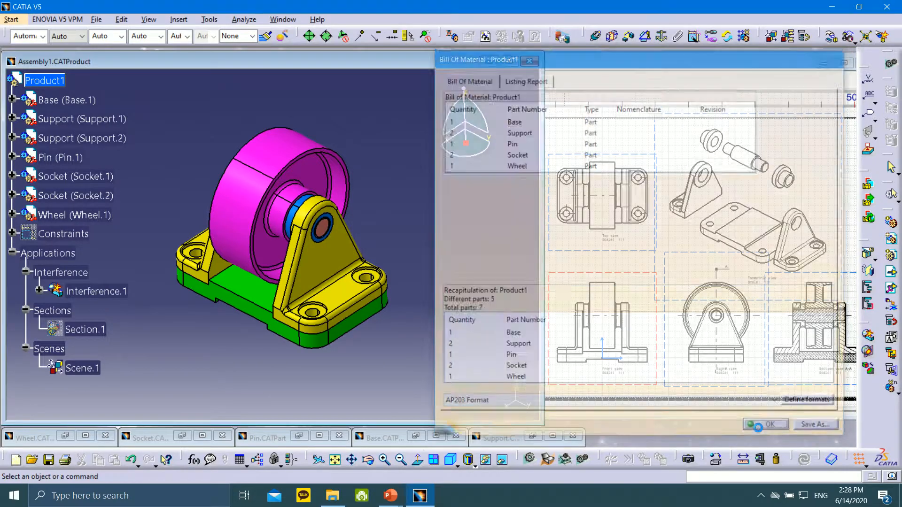
# - Bring Drawing1 forward at full size and pull out the hidden toolbar with the dimension and balloon generation commands
pyautogui.click(566, 64)
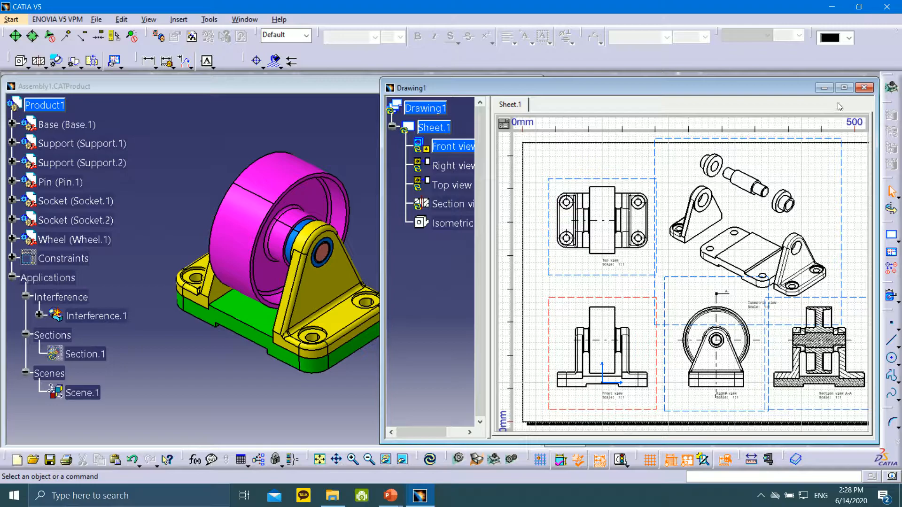
pyautogui.click(843, 88)
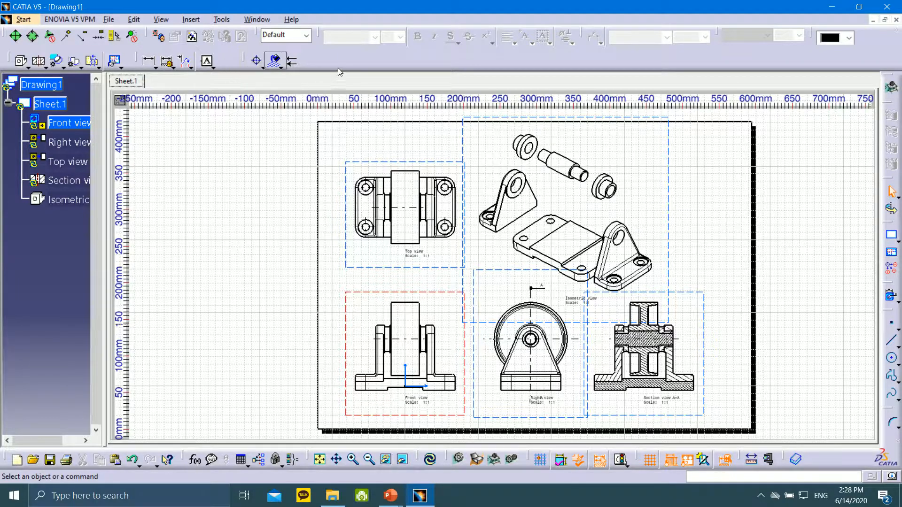
pyautogui.moveTo(340, 72); pyautogui.dragTo(309, 57)
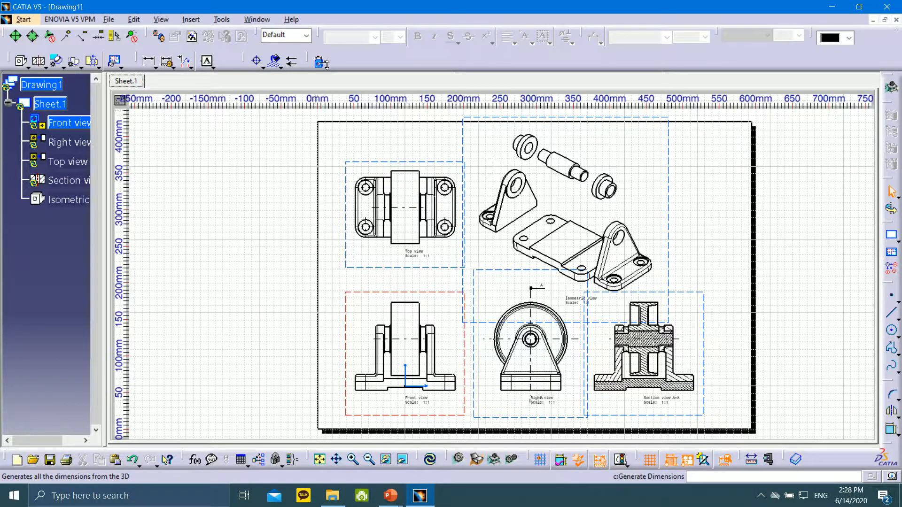
# - Try to generate balloons for the active front view
pyautogui.click(329, 67)
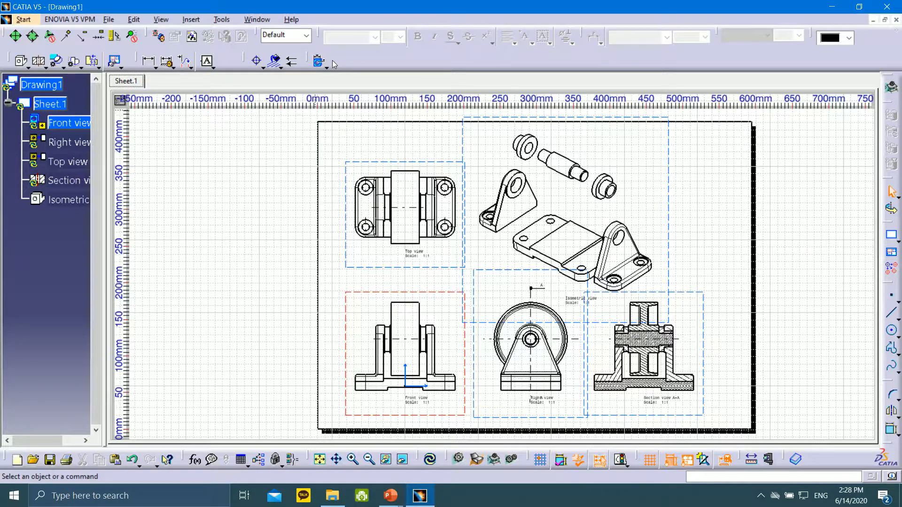
pyautogui.click(328, 67)
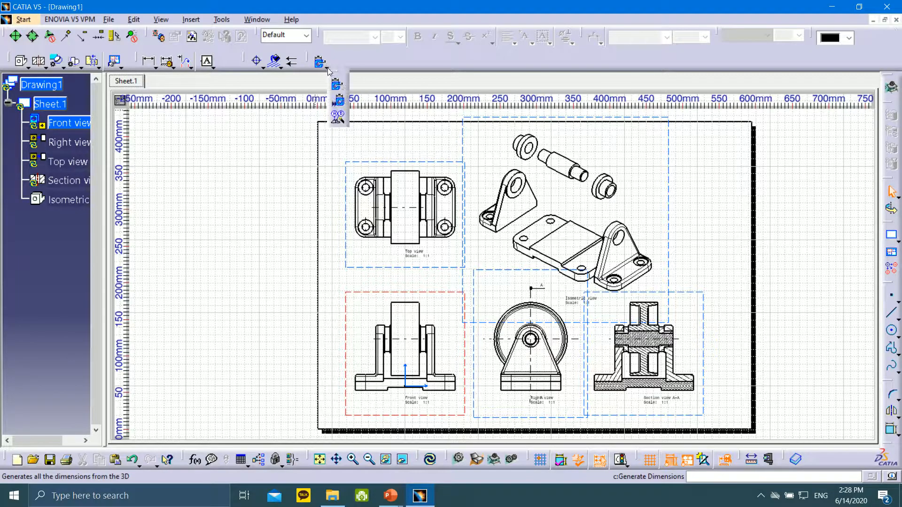
pyautogui.click(339, 118)
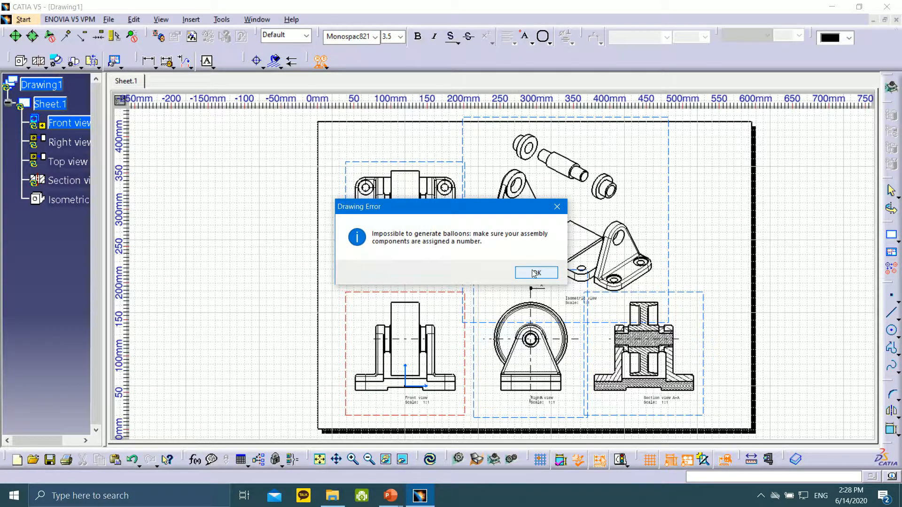
pyautogui.click(536, 273)
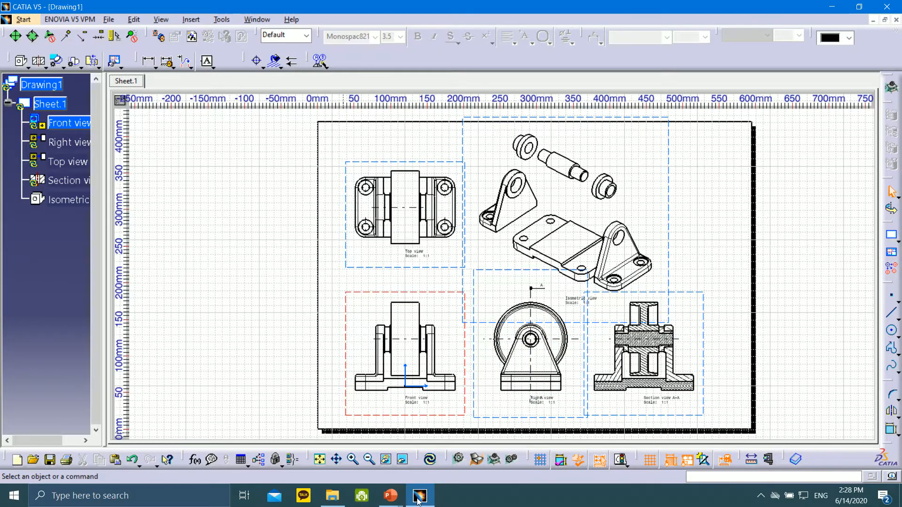
# - Look at the bill of material slide in the slide show and return to CATIA
pyautogui.click(418, 501)
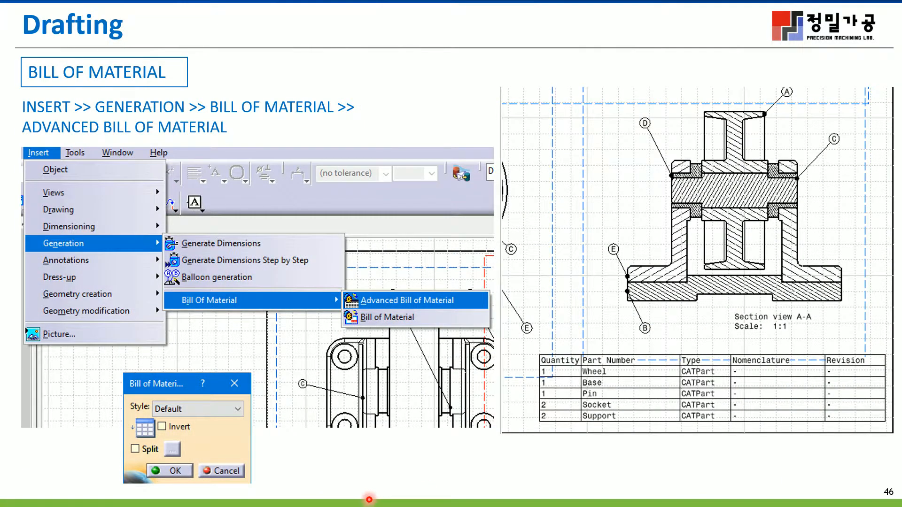
pyautogui.press('super')
pyautogui.click(420, 499)
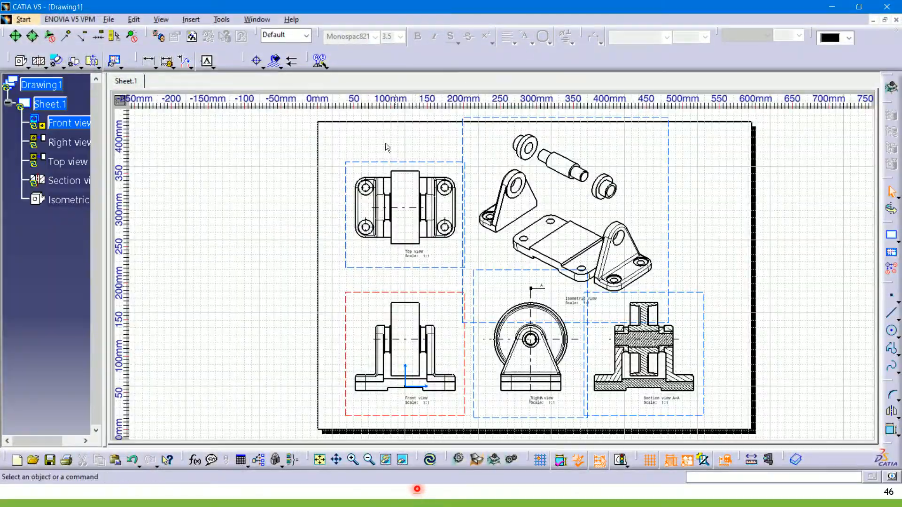
# - Restore Drawing1 to a floating window and bring the Assembly1 product window forward beside it
pyautogui.click(885, 20)
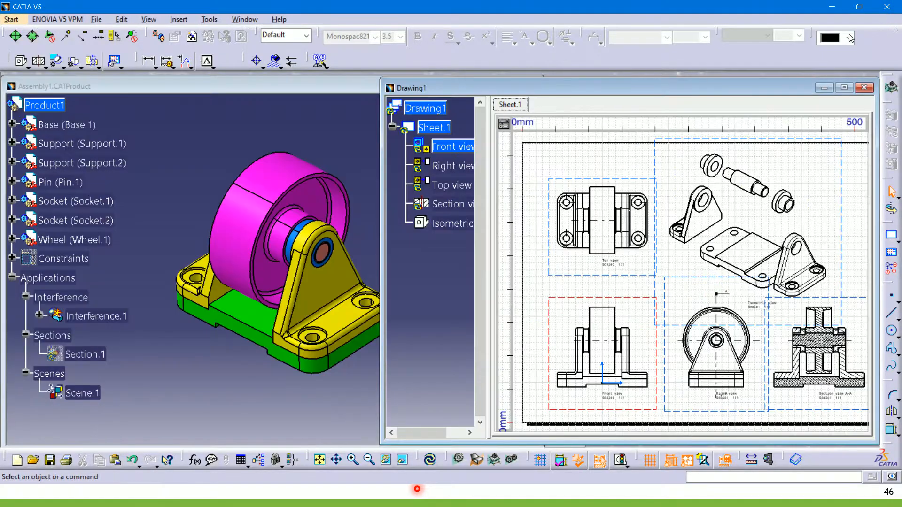
pyautogui.click(321, 88)
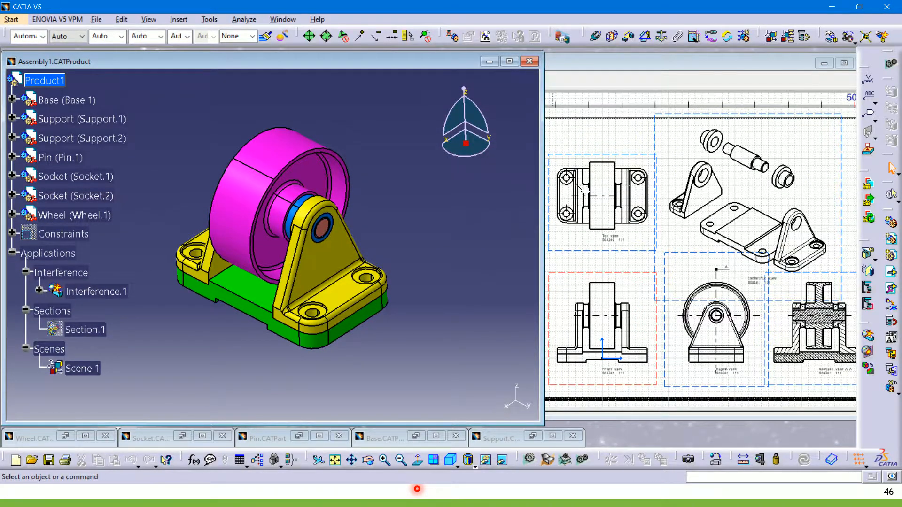
pyautogui.click(892, 339)
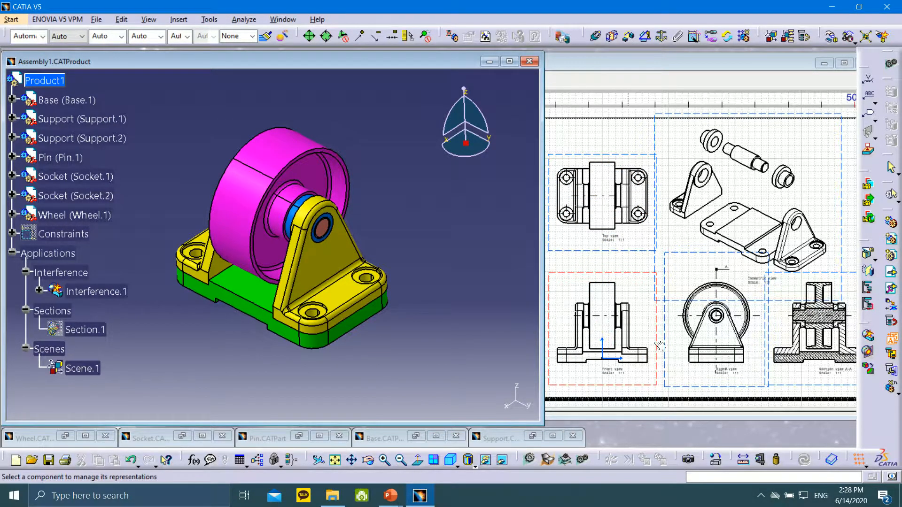
pyautogui.click(644, 62)
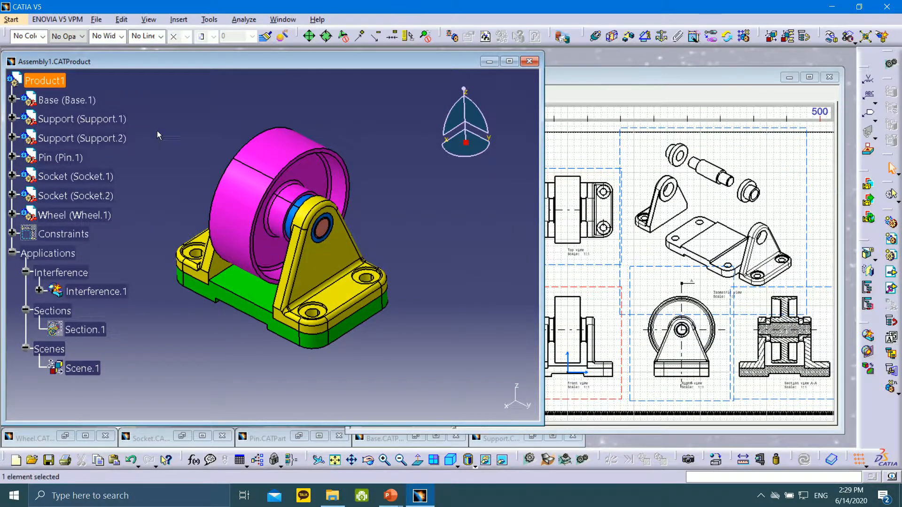
# - Generate part numbering for Product1 in the letters mode (A, B, C)
pyautogui.click(891, 339)
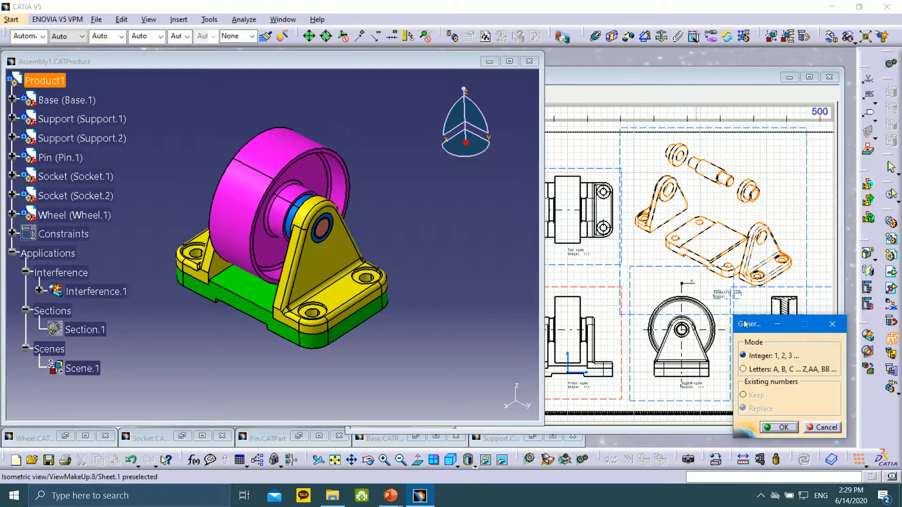
pyautogui.moveTo(752, 324)
pyautogui.mouseDown()
pyautogui.moveTo(350, 162)
pyautogui.moveTo(355, 167)
pyautogui.mouseUp()
pyautogui.click(349, 212)
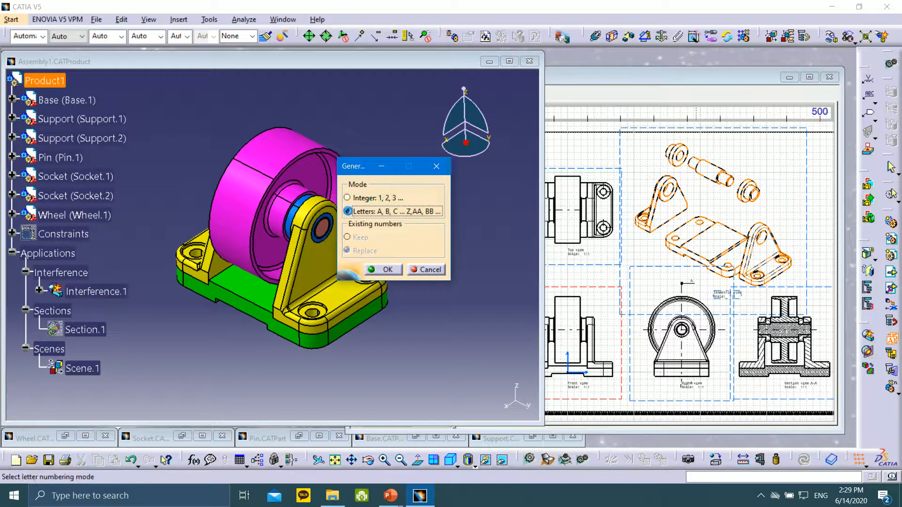
pyautogui.click(347, 199)
pyautogui.click(347, 212)
pyautogui.click(347, 198)
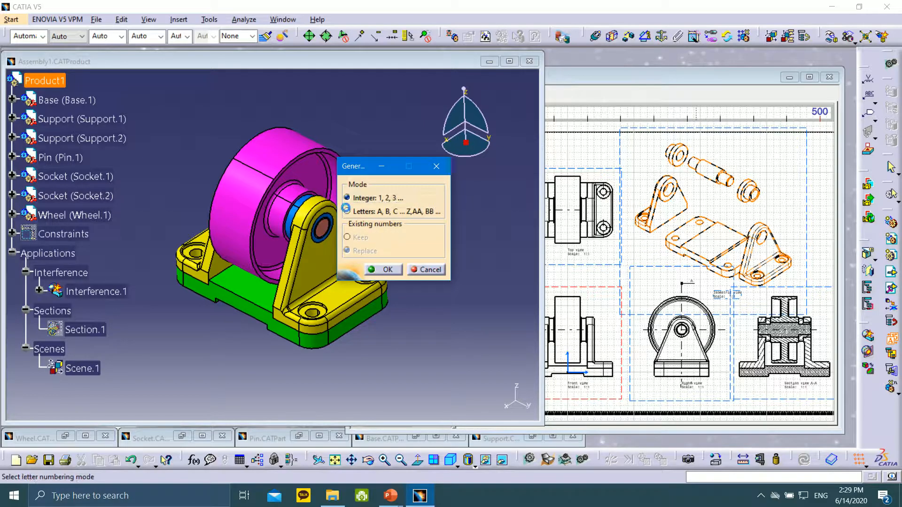
pyautogui.click(348, 212)
pyautogui.click(348, 199)
pyautogui.click(347, 211)
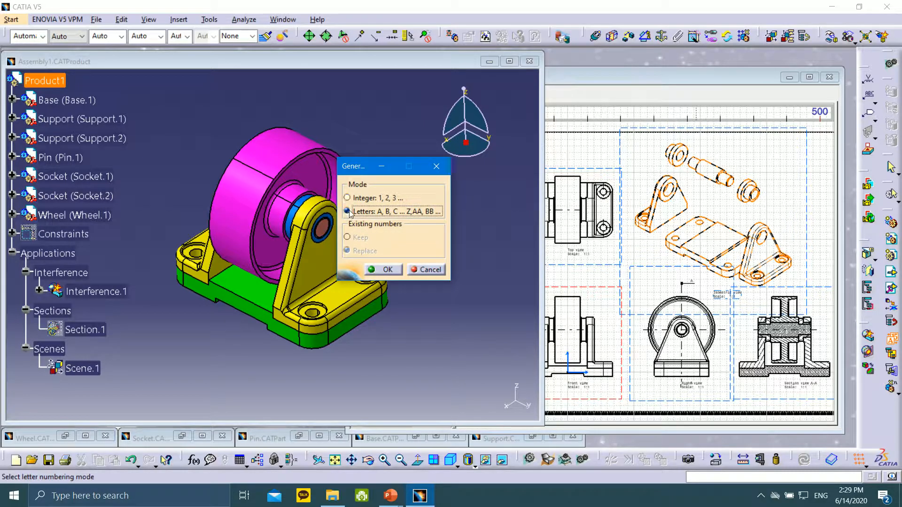
pyautogui.click(348, 198)
pyautogui.click(348, 212)
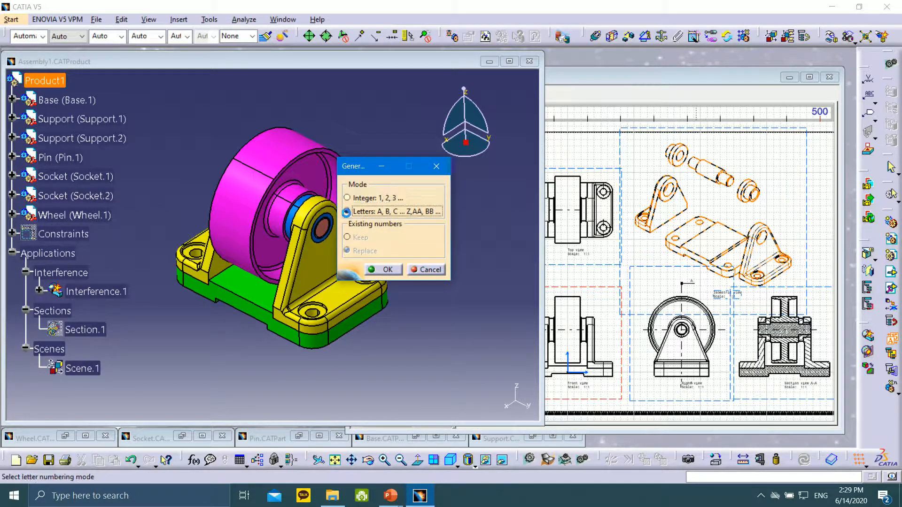
pyautogui.click(387, 270)
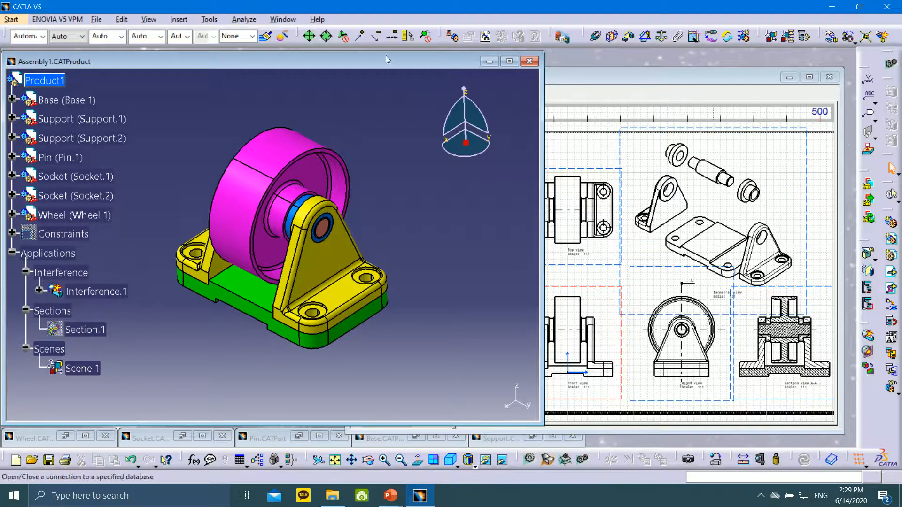
# - Return to Drawing1 at full size and generate the balloons for the active front view
pyautogui.click(574, 79)
pyautogui.click(809, 77)
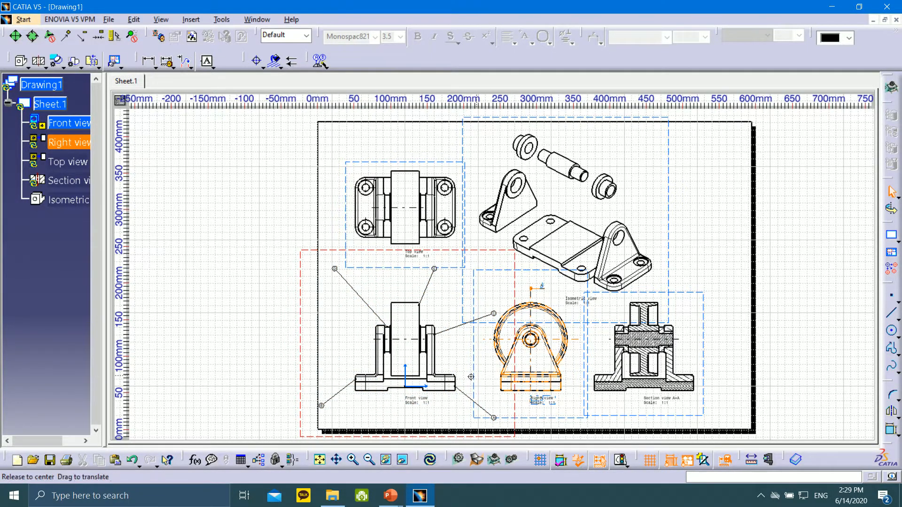
pyautogui.keyDown('ctrl'); pyautogui.moveTo(471, 378); pyautogui.dragTo(442, 271, button='middle'); pyautogui.keyUp('ctrl')
pyautogui.moveTo(321, 328)
pyautogui.mouseDown(button='middle')
pyautogui.moveTo(639, 127)
pyautogui.moveTo(620, 179)
pyautogui.moveTo(597, 150)
pyautogui.mouseUp(button='middle')
# - Rearrange front view balloons A to E so that each sits close to its part, clear of the neighbouring views
pyautogui.moveTo(353, 123); pyautogui.dragTo(436, 197)
pyautogui.moveTo(594, 131); pyautogui.dragTo(568, 188)
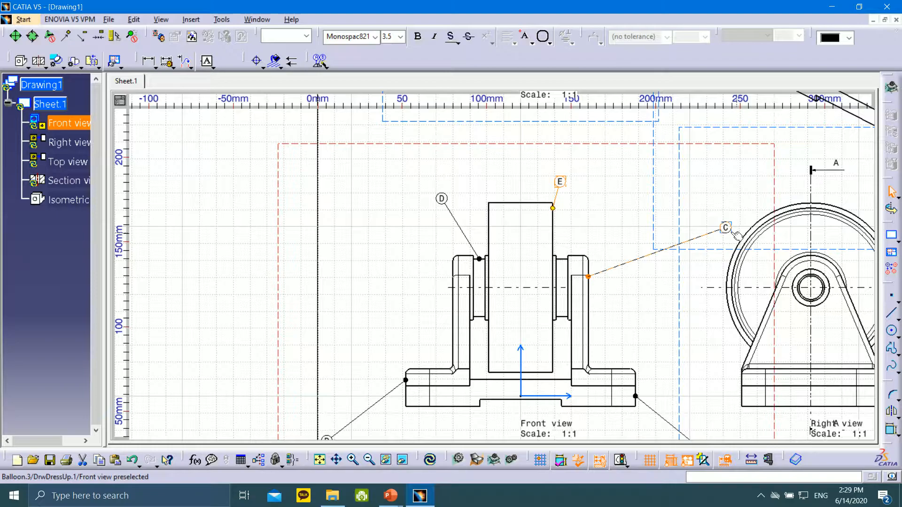
pyautogui.moveTo(737, 241); pyautogui.dragTo(623, 246)
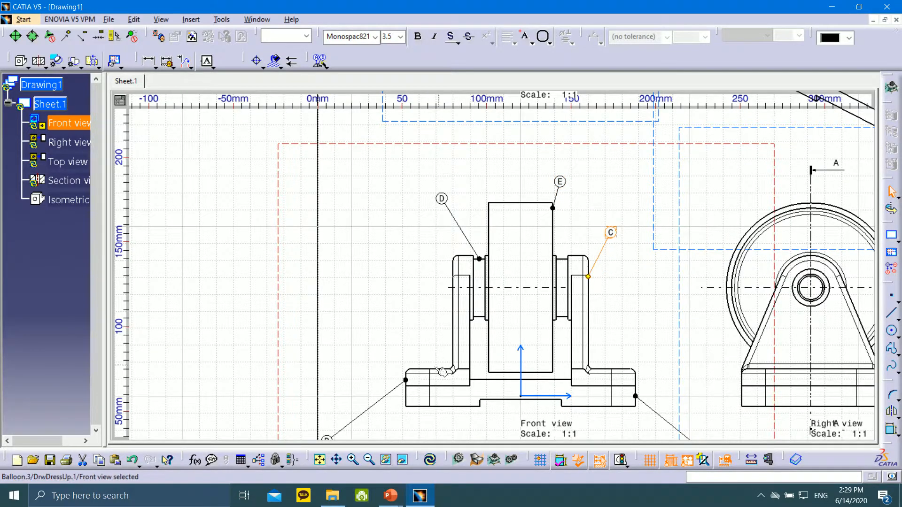
pyautogui.moveTo(331, 441); pyautogui.dragTo(388, 356)
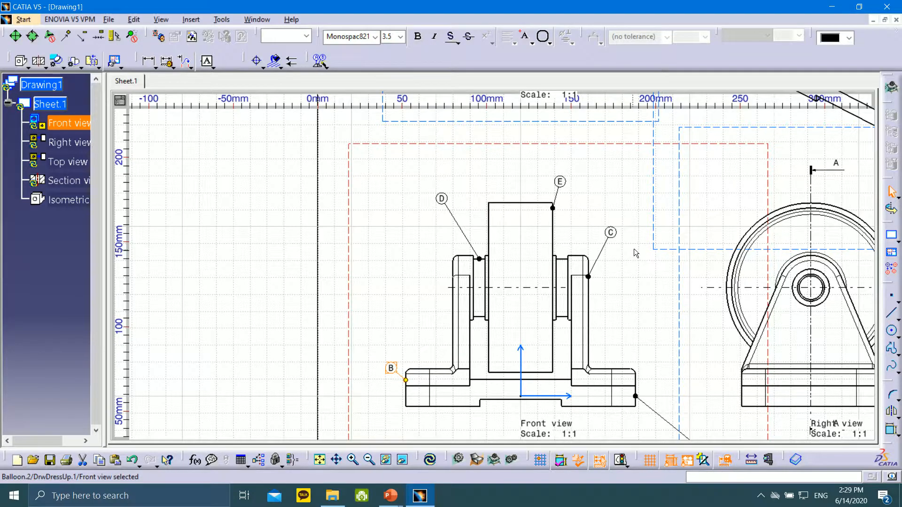
pyautogui.moveTo(644, 402); pyautogui.dragTo(570, 329, button='middle')
pyautogui.moveTo(655, 399); pyautogui.dragTo(593, 351)
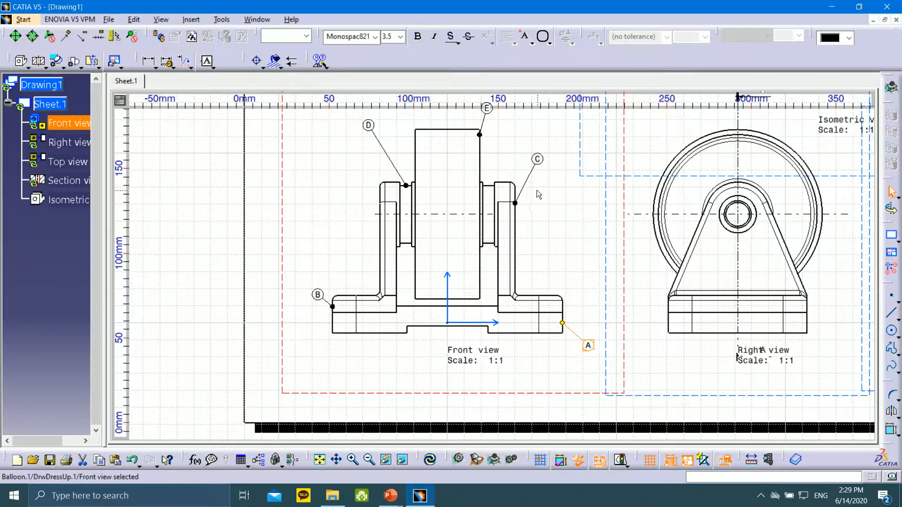
pyautogui.moveTo(538, 184); pyautogui.dragTo(542, 230, button='middle')
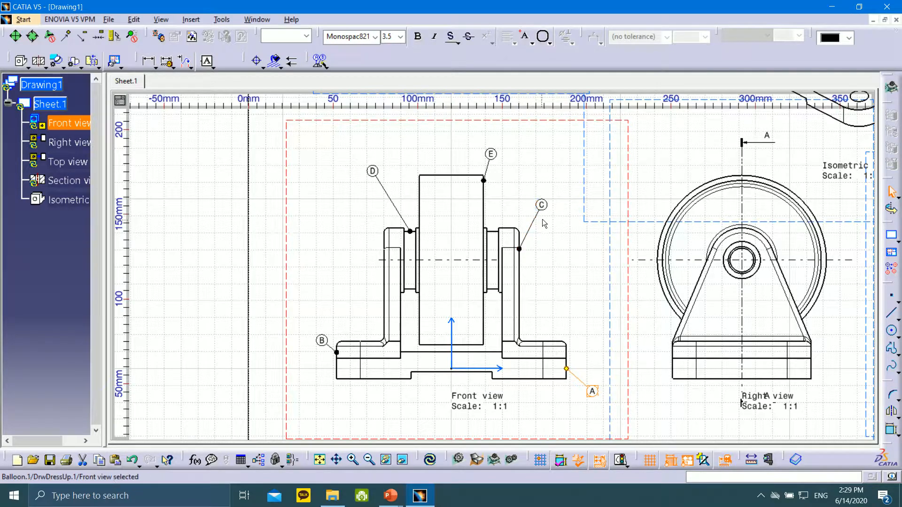
pyautogui.moveTo(554, 207); pyautogui.dragTo(562, 255)
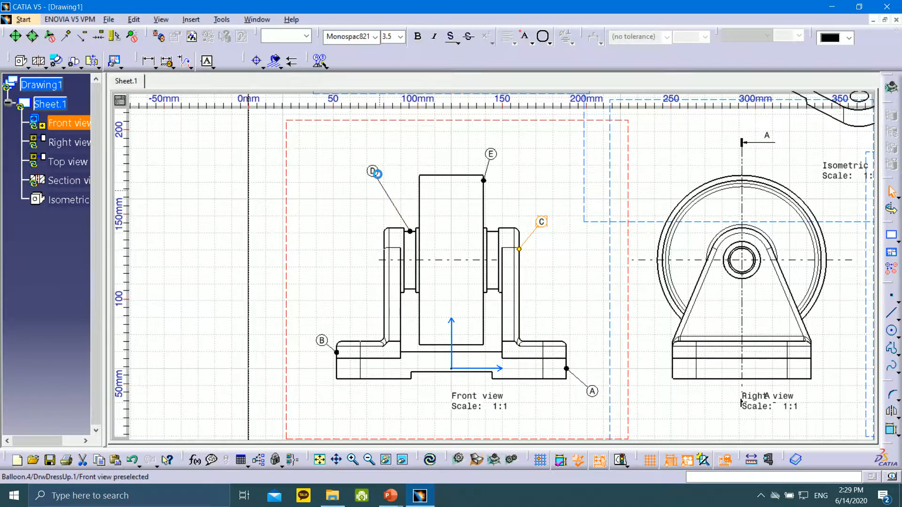
pyautogui.moveTo(377, 174)
pyautogui.mouseDown()
pyautogui.moveTo(414, 191)
pyautogui.moveTo(378, 191)
pyautogui.mouseUp()
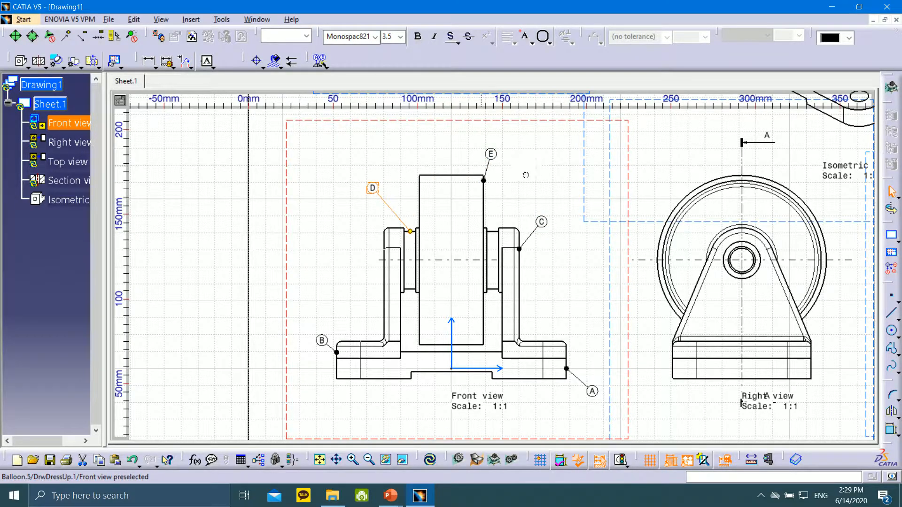
# - Set the text size of front view balloons E and D to 7 mm
pyautogui.click(491, 154)
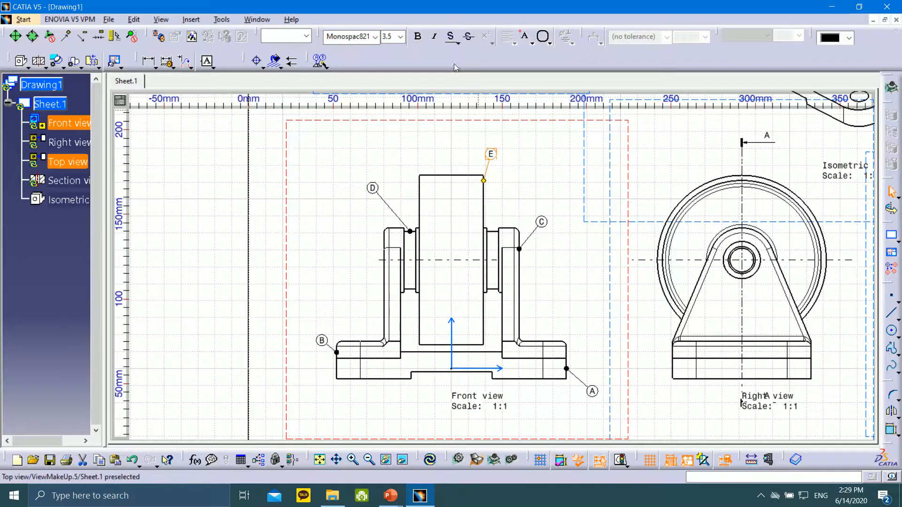
pyautogui.click(400, 36)
pyautogui.click(403, 75)
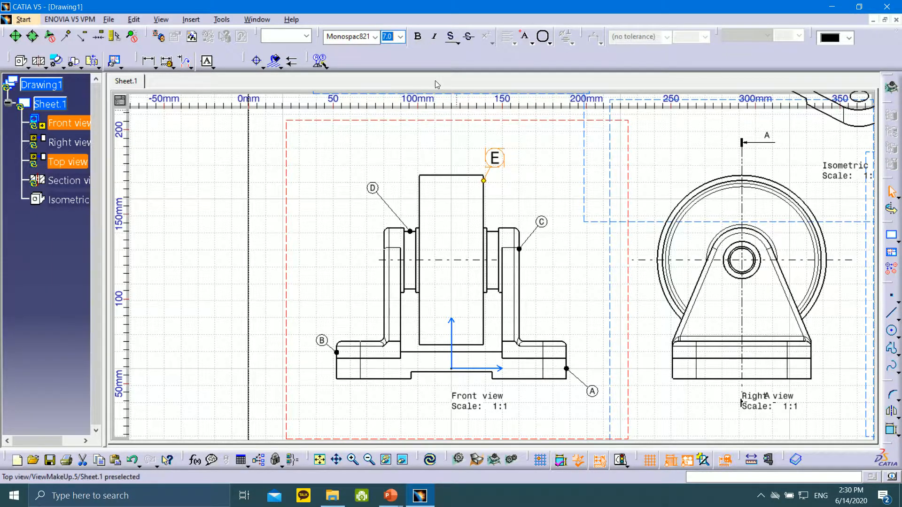
pyautogui.click(376, 192)
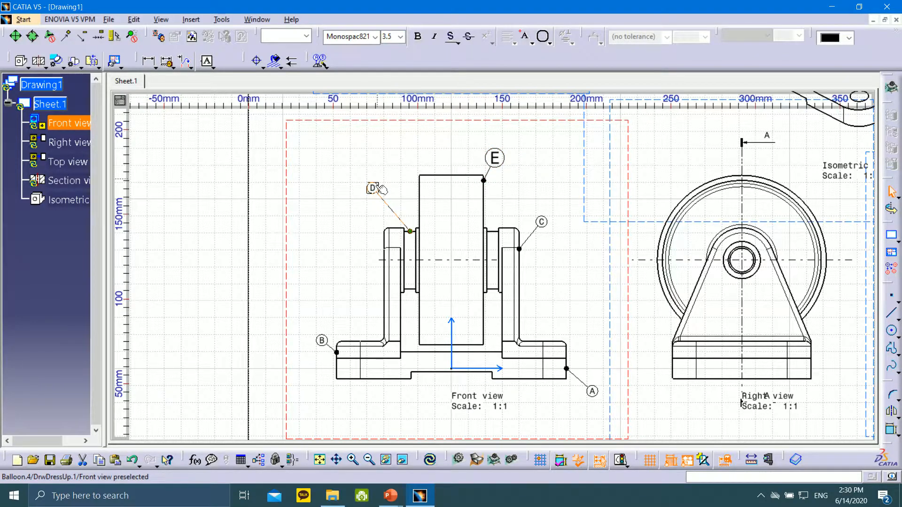
pyautogui.click(401, 36)
pyautogui.click(397, 77)
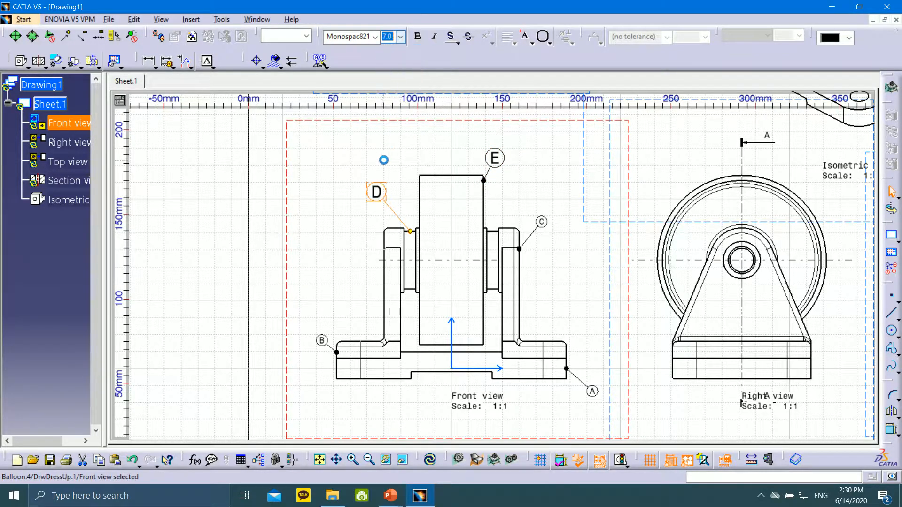
# - Set the text size of front view balloons B and A to 7 mm and move B farther out from the base
pyautogui.click(321, 341)
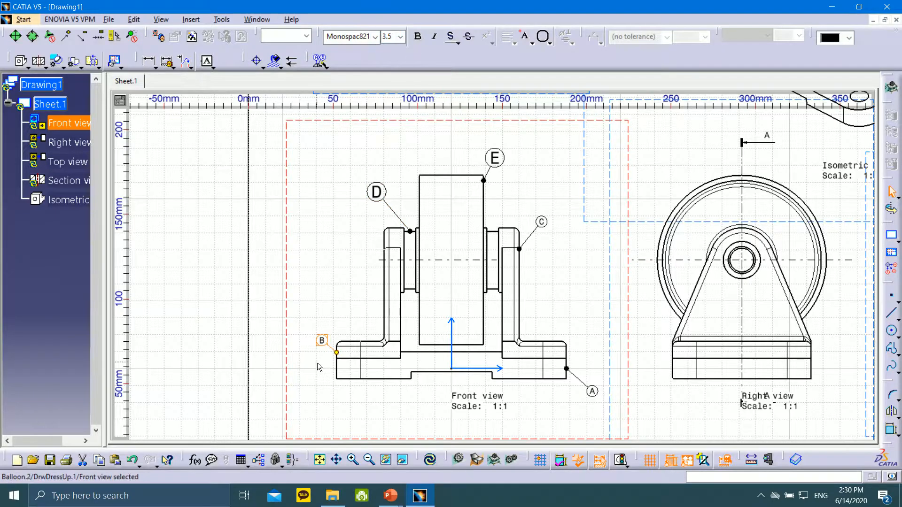
pyautogui.click(400, 37)
pyautogui.click(397, 76)
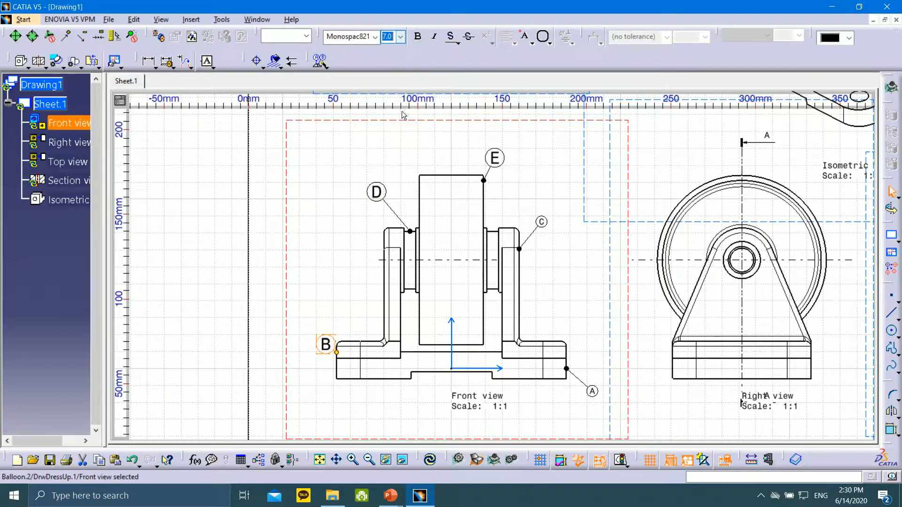
pyautogui.click(591, 389)
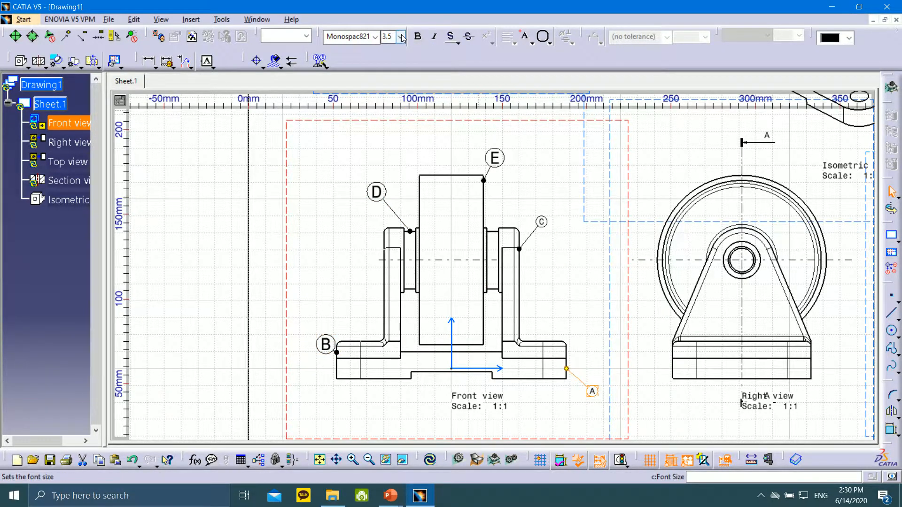
pyautogui.click(400, 37)
pyautogui.click(397, 76)
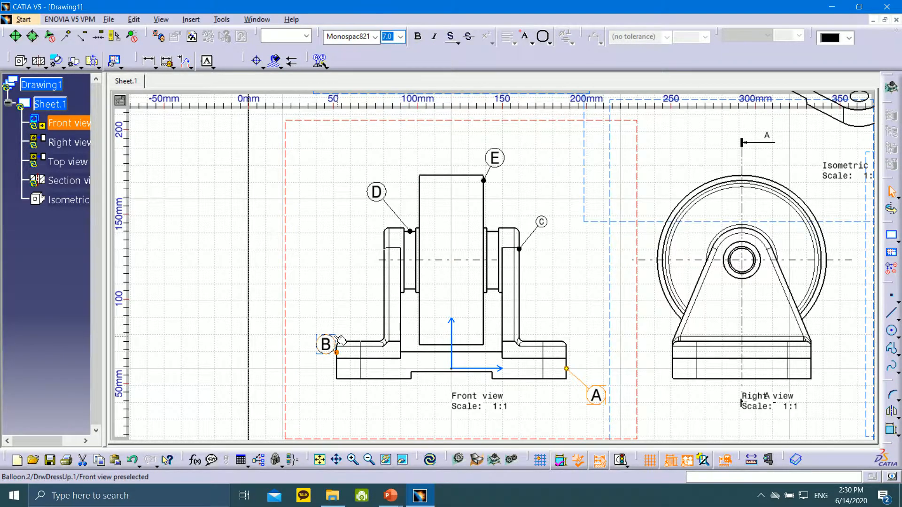
pyautogui.moveTo(331, 333); pyautogui.dragTo(315, 316)
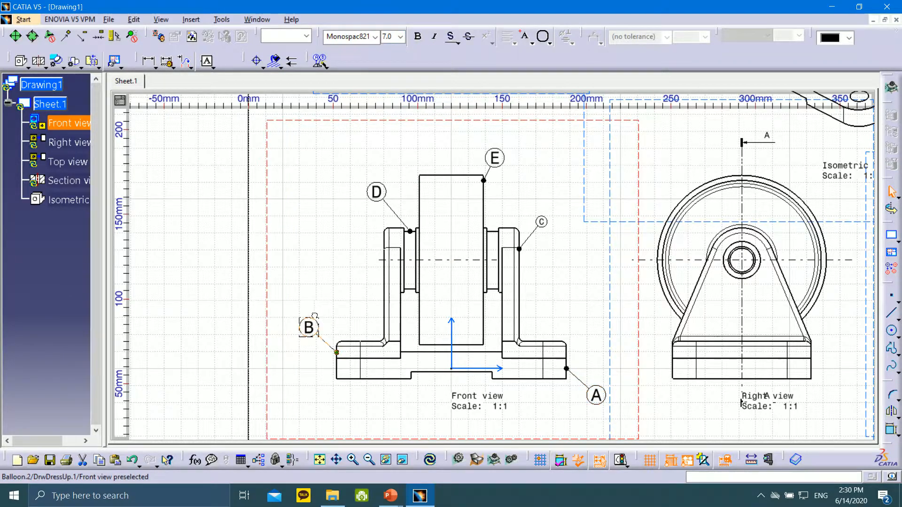
# - Set the text size of front view balloon C to 7 mm and try nudging balloon A closer to the base
pyautogui.click(541, 223)
pyautogui.click(400, 37)
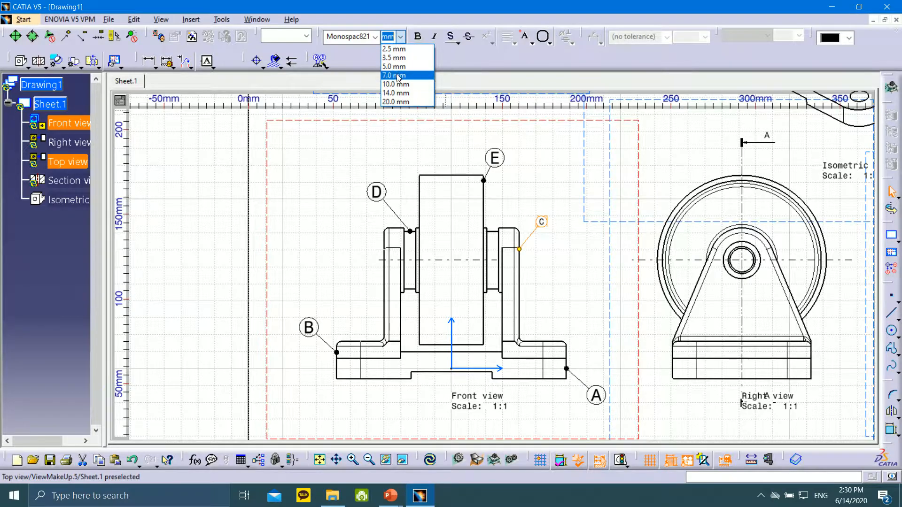
pyautogui.click(397, 75)
pyautogui.click(568, 184)
pyautogui.moveTo(555, 146)
pyautogui.keyDown('ctrl'); pyautogui.mouseDown(button='middle')
pyautogui.moveTo(568, 221)
pyautogui.moveTo(556, 219)
pyautogui.moveTo(552, 201)
pyautogui.mouseUp(button='middle'); pyautogui.keyUp('ctrl')
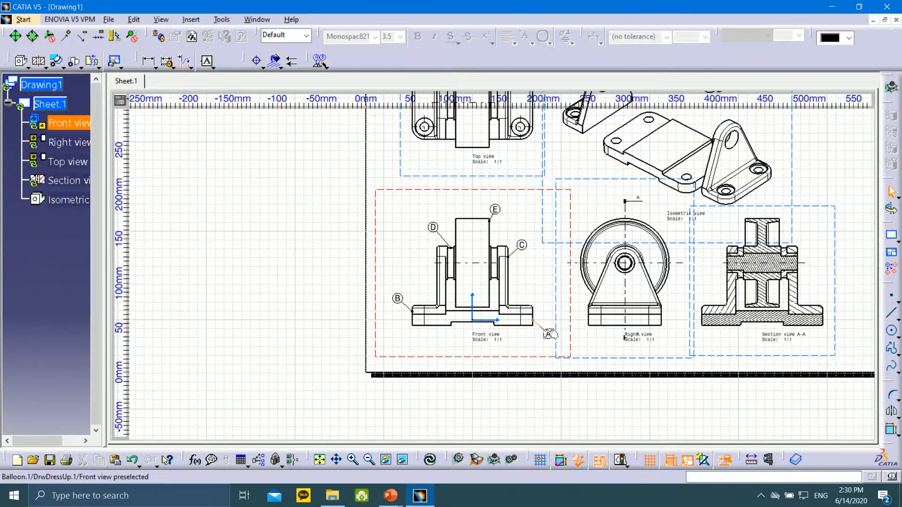
pyautogui.moveTo(549, 334)
pyautogui.mouseDown()
pyautogui.moveTo(507, 338)
pyautogui.moveTo(548, 325)
pyautogui.mouseUp()
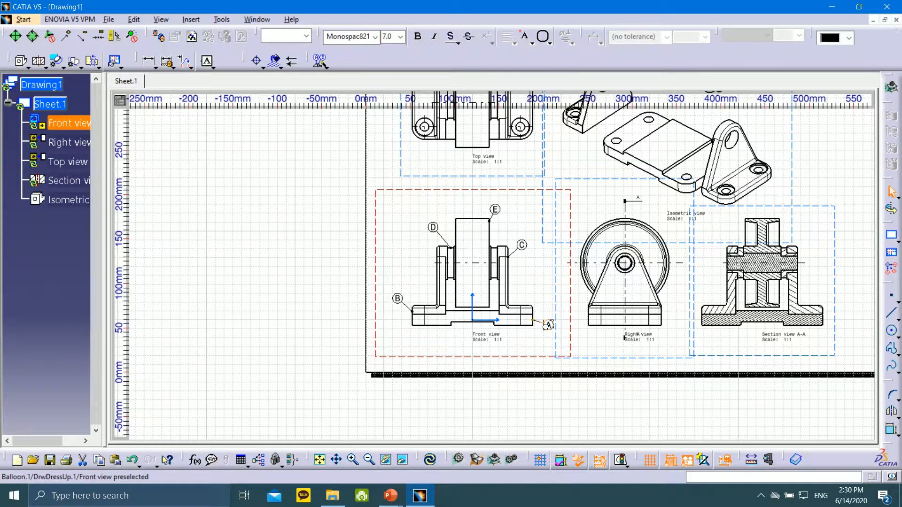
# - Activate the top view and generate its balloons
pyautogui.moveTo(539, 198); pyautogui.dragTo(520, 278, button='middle')
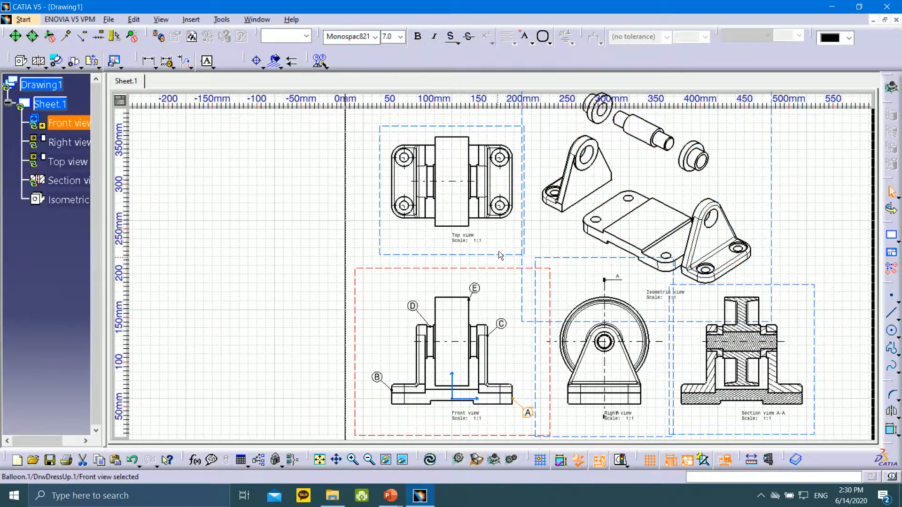
pyautogui.doubleClick(472, 207)
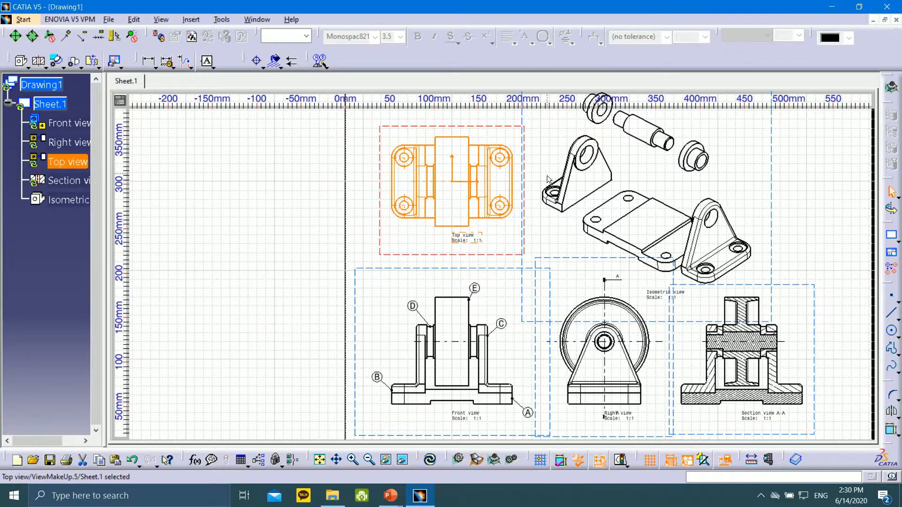
pyautogui.moveTo(548, 179); pyautogui.dragTo(545, 210, button='middle')
pyautogui.click(320, 60)
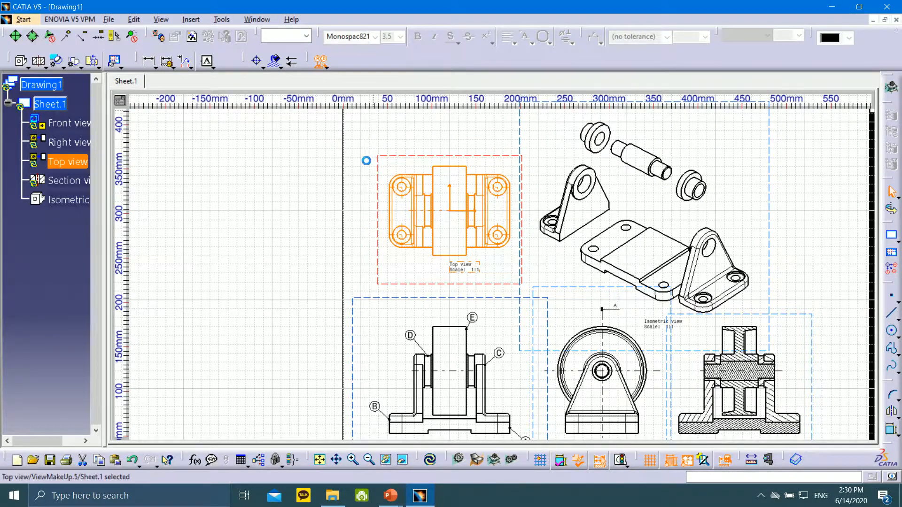
pyautogui.keyDown('ctrl'); pyautogui.moveTo(398, 160); pyautogui.dragTo(382, 116, button='middle'); pyautogui.keyUp('ctrl')
pyautogui.moveTo(380, 126); pyautogui.dragTo(443, 198, button='middle')
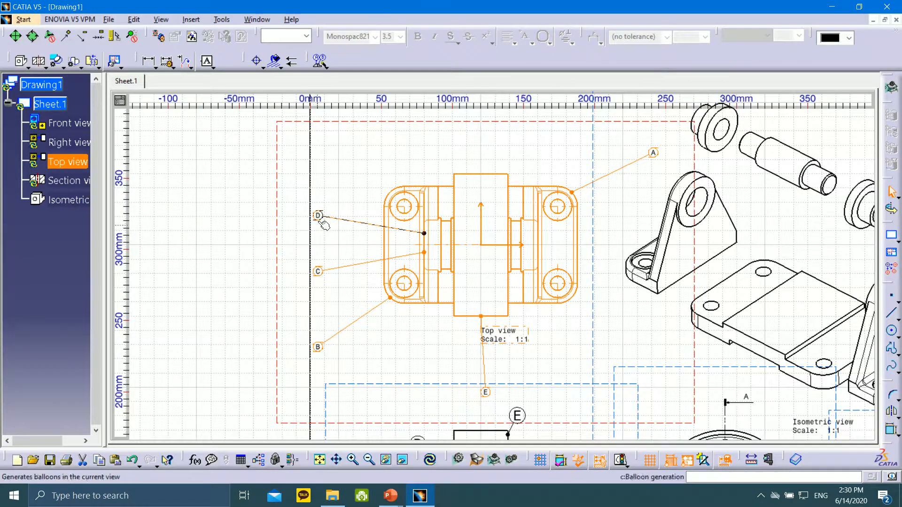
# - Move top view balloons D, C, B, E and A closer to the outline of the view
pyautogui.moveTo(318, 216); pyautogui.dragTo(350, 213)
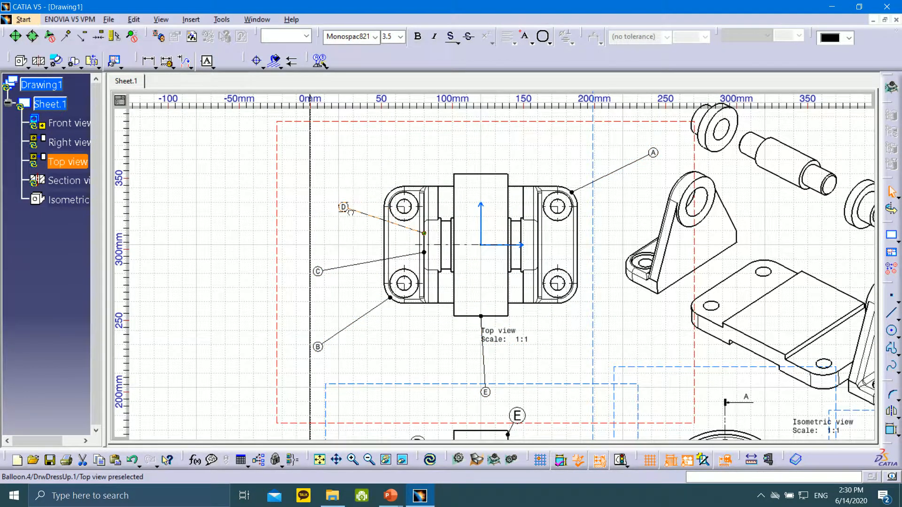
pyautogui.moveTo(326, 278); pyautogui.dragTo(361, 267)
pyautogui.moveTo(318, 348); pyautogui.dragTo(358, 322)
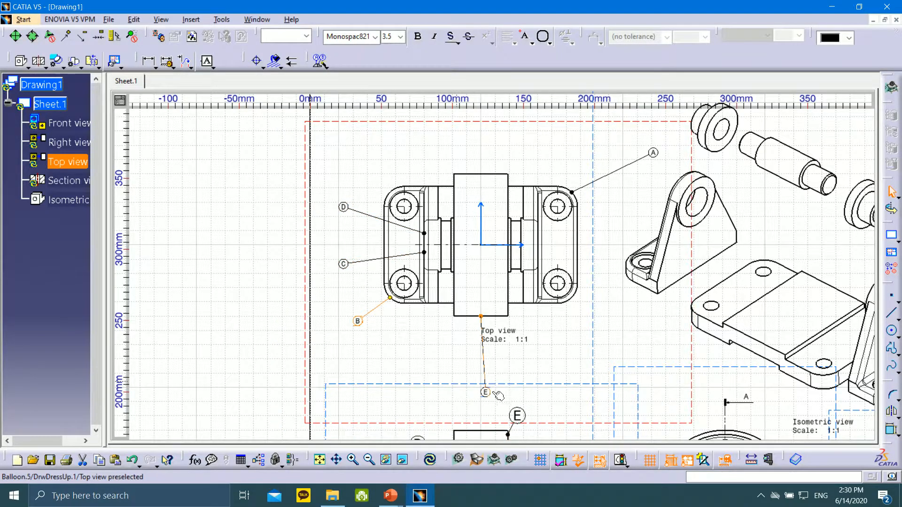
pyautogui.moveTo(497, 396); pyautogui.dragTo(455, 368)
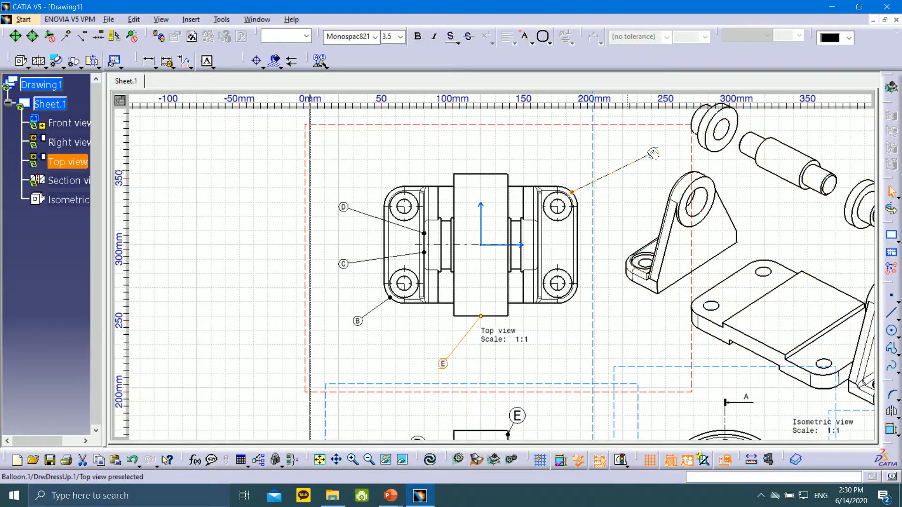
pyautogui.moveTo(653, 154); pyautogui.dragTo(574, 153)
pyautogui.moveTo(515, 150); pyautogui.dragTo(583, 164)
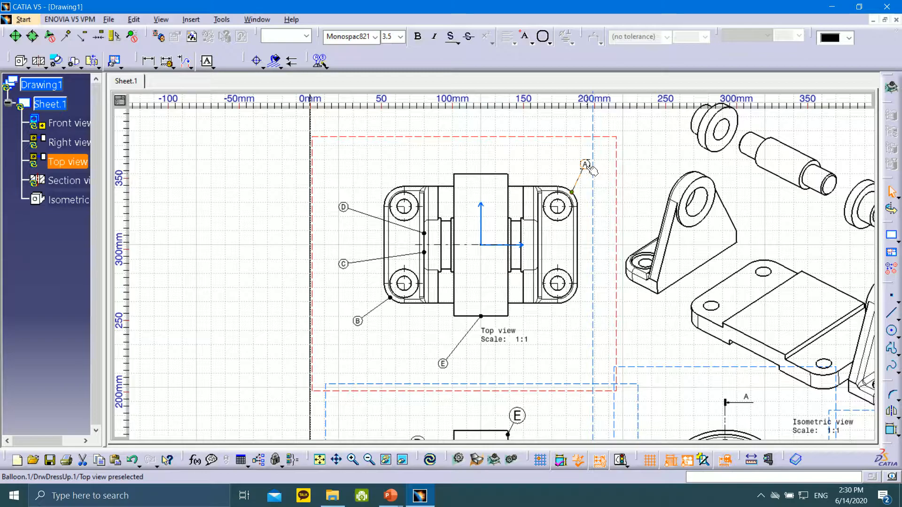
# - Set the text size of top view balloon A to 7 mm
pyautogui.click(592, 171)
pyautogui.click(400, 36)
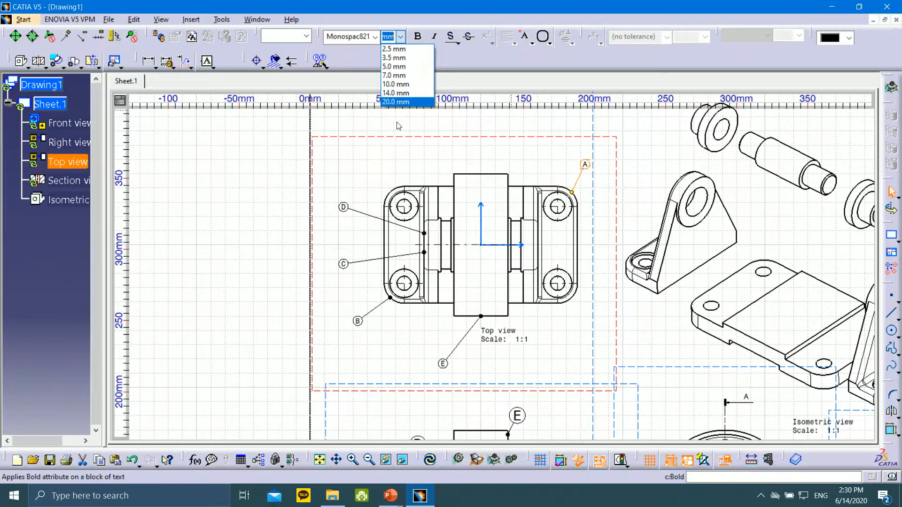
pyautogui.click(393, 92)
pyautogui.moveTo(590, 169)
pyautogui.mouseDown()
pyautogui.moveTo(570, 155)
pyautogui.moveTo(601, 156)
pyautogui.moveTo(581, 166)
pyautogui.moveTo(594, 175)
pyautogui.mouseUp()
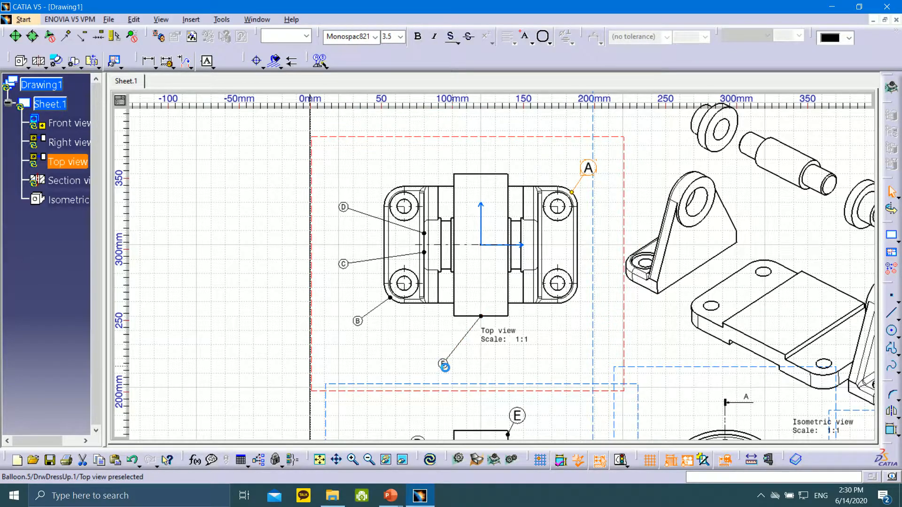
# - Set the text size of balloons E and B in the top view to 7.0 mm
pyautogui.click(445, 367)
pyautogui.click(400, 37)
pyautogui.click(392, 79)
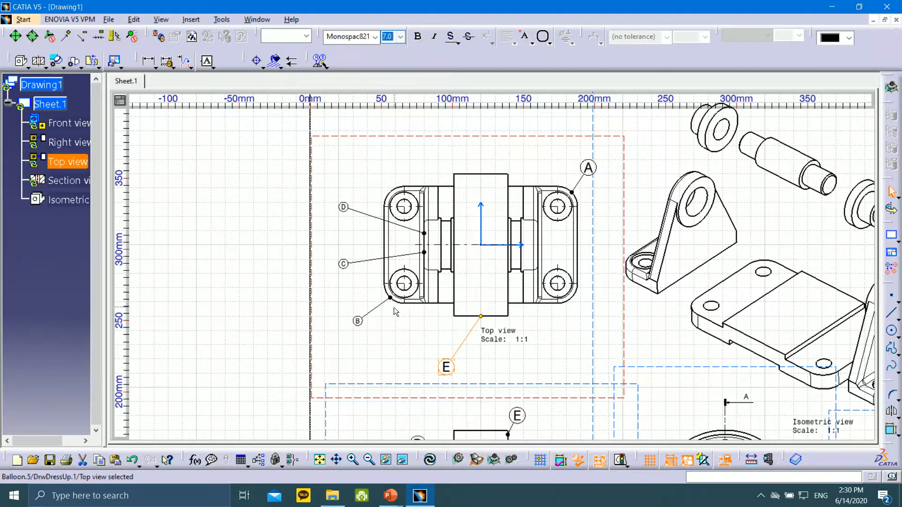
pyautogui.click(358, 321)
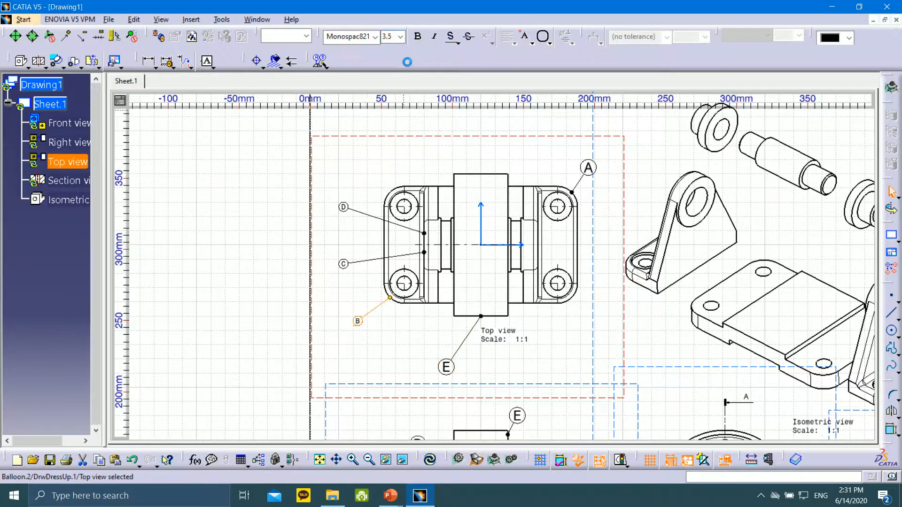
pyautogui.click(402, 35)
pyautogui.click(400, 79)
# - Set the text size of balloons C and D in the top view to 7.0 mm
pyautogui.click(351, 270)
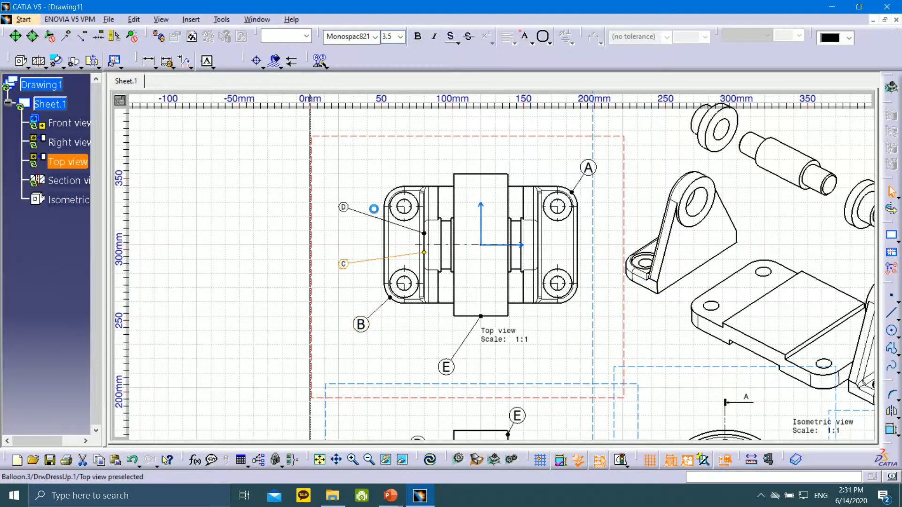
pyautogui.click(400, 36)
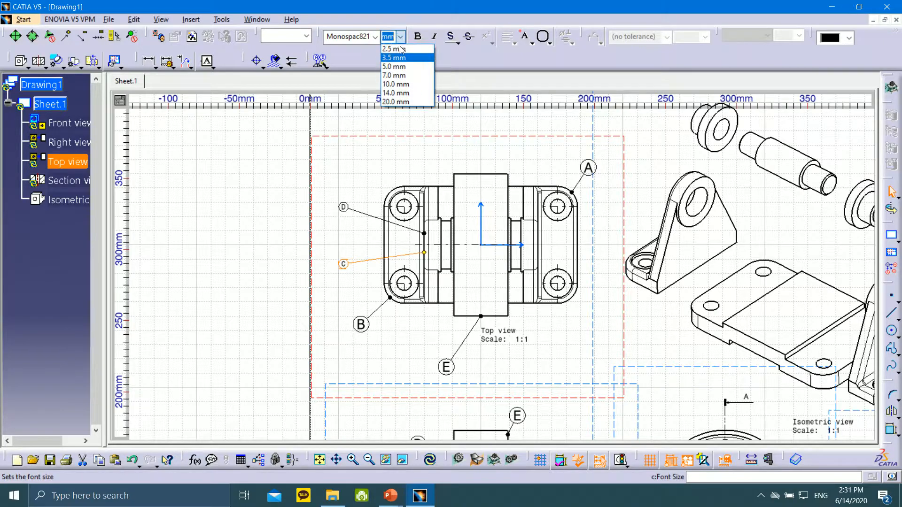
pyautogui.click(399, 79)
pyautogui.click(346, 208)
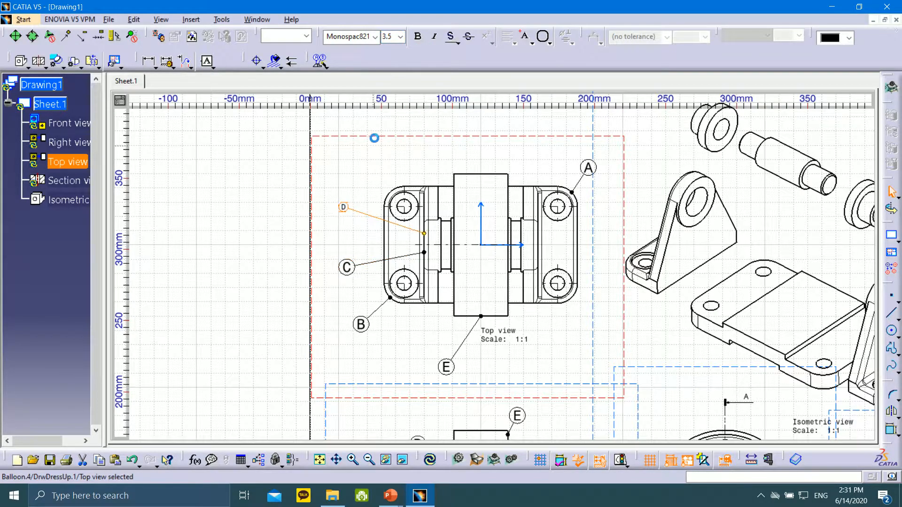
pyautogui.click(400, 37)
pyautogui.click(397, 81)
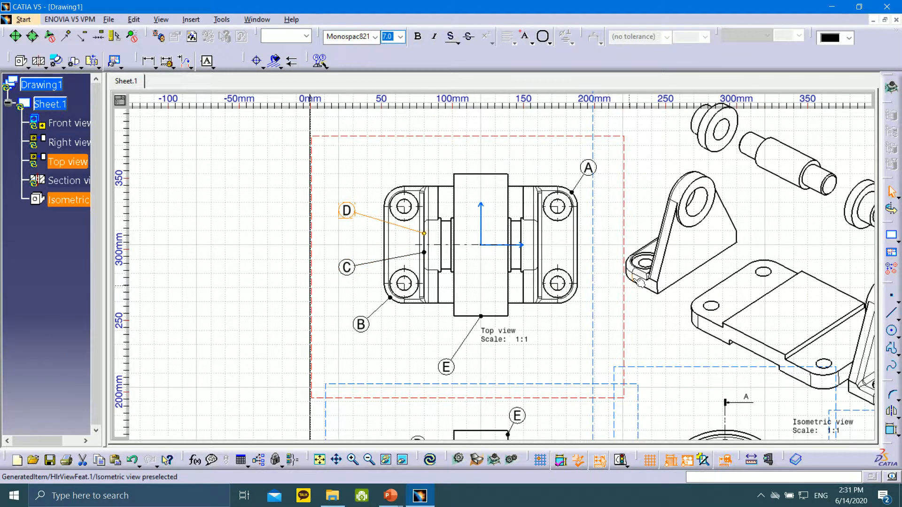
# - Activate the exploded isometric view and generate its part balloons
pyautogui.moveTo(645, 270)
pyautogui.mouseDown(button='middle')
pyautogui.moveTo(374, 263)
pyautogui.moveTo(360, 294)
pyautogui.mouseUp(button='middle')
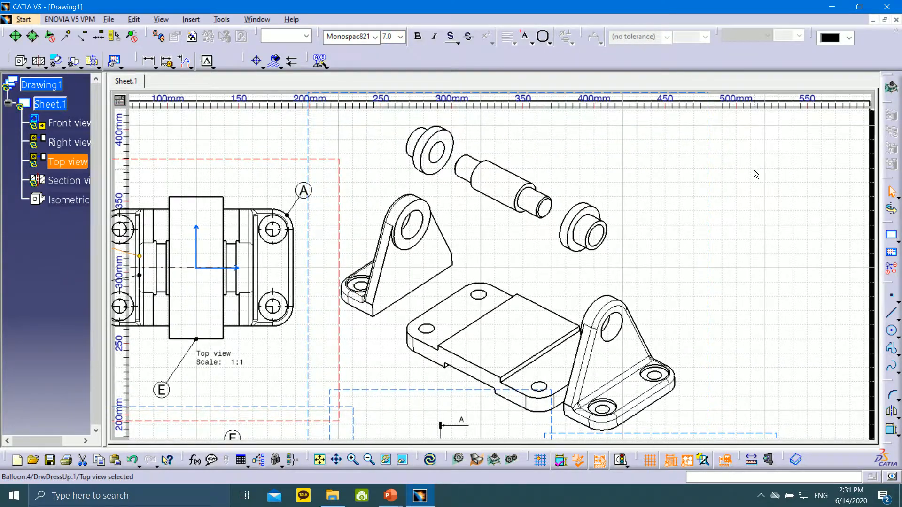
pyautogui.click(708, 184)
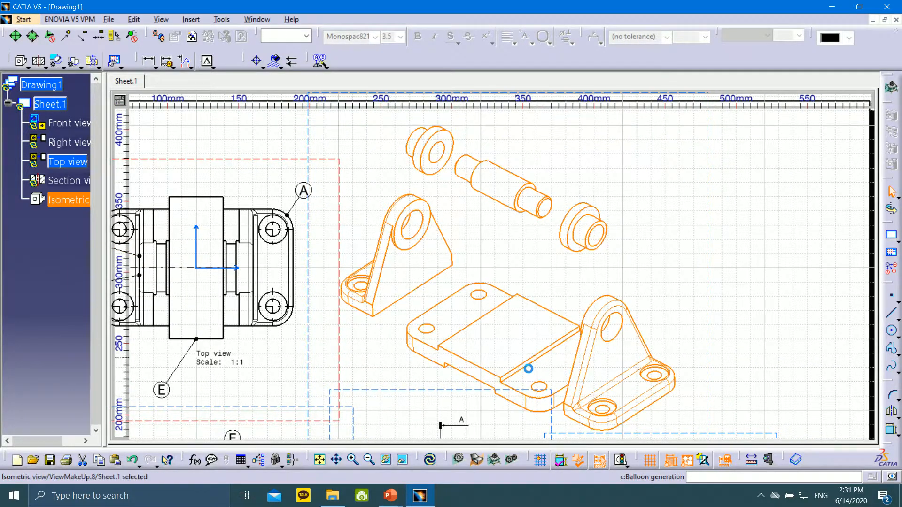
pyautogui.doubleClick(708, 244)
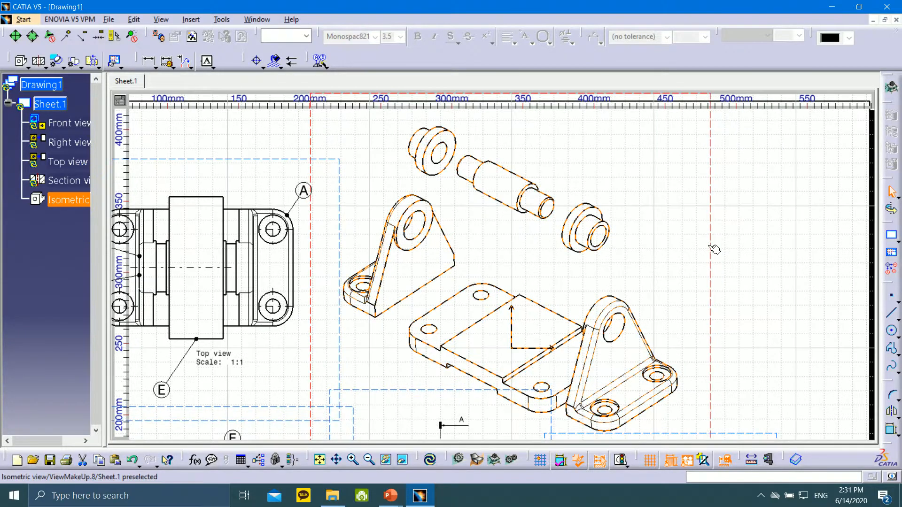
pyautogui.click(321, 61)
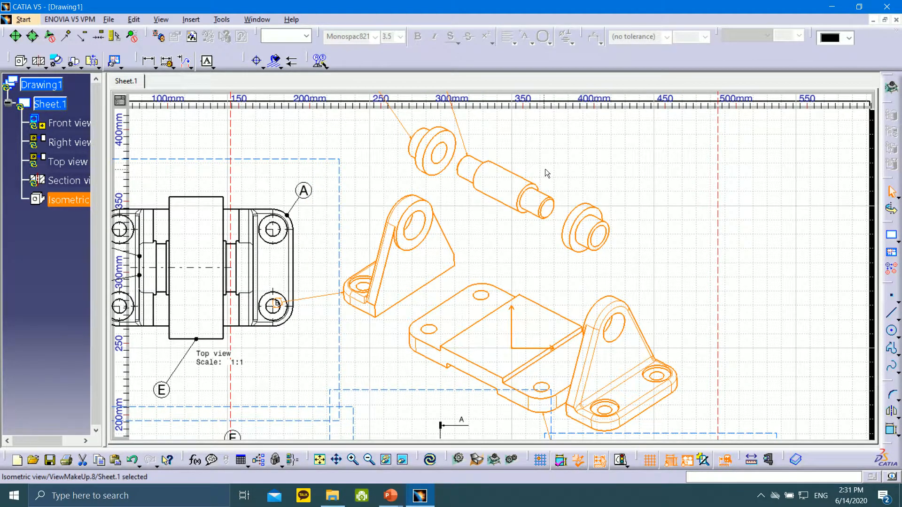
# - Reposition balloons C and D in the isometric view just above the shaft and the upper-left bushing
pyautogui.keyDown('ctrl'); pyautogui.moveTo(545, 171); pyautogui.dragTo(506, 206, button='middle'); pyautogui.keyUp('ctrl')
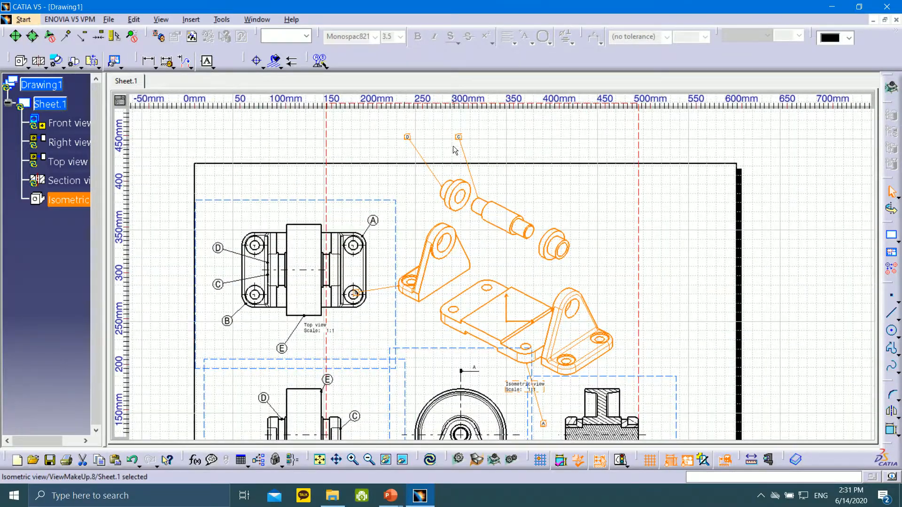
pyautogui.moveTo(459, 138); pyautogui.dragTo(485, 182)
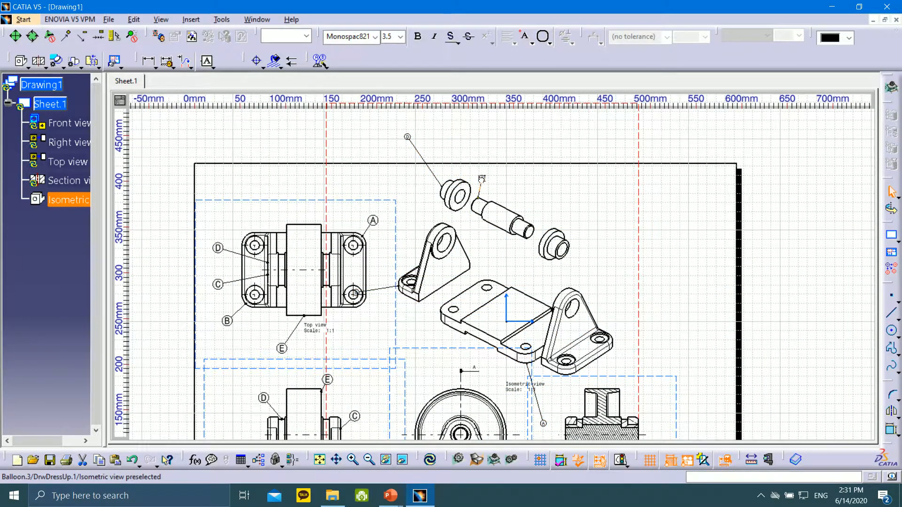
pyautogui.click(482, 180)
pyautogui.moveTo(478, 196)
pyautogui.mouseDown(button='middle')
pyautogui.moveTo(469, 172)
pyautogui.moveTo(552, 248)
pyautogui.mouseUp(button='middle')
pyautogui.moveTo(451, 159); pyautogui.dragTo(495, 226)
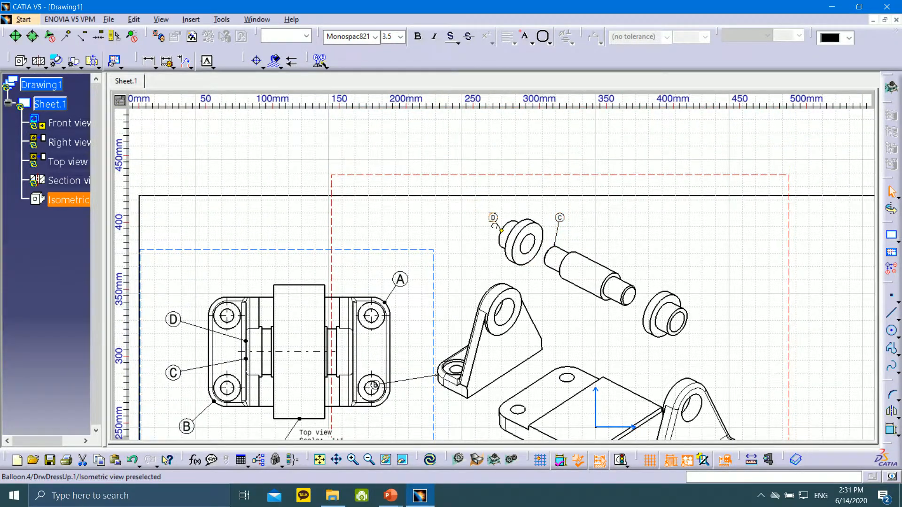
# - Move the isometric view's balloon B off the top view to just below the left bracket's foot
pyautogui.moveTo(535, 316); pyautogui.dragTo(590, 278, button='middle')
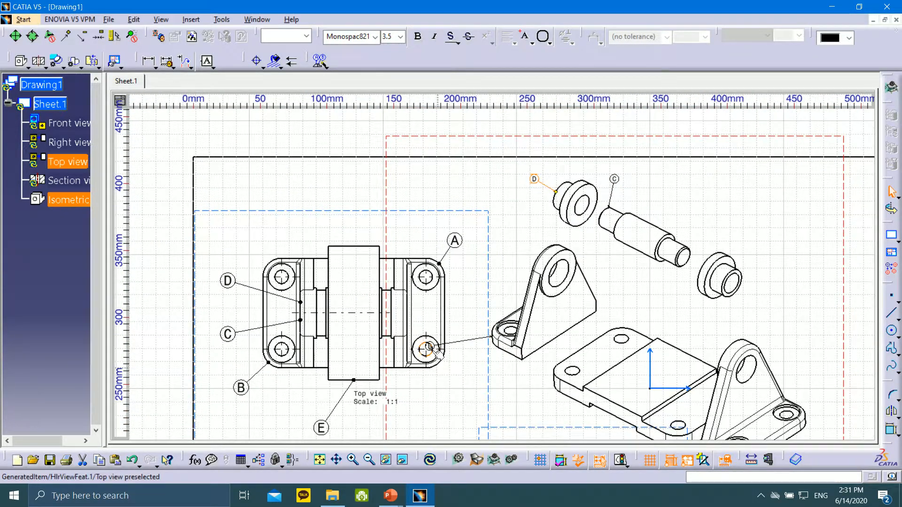
pyautogui.moveTo(454, 346); pyautogui.dragTo(475, 306)
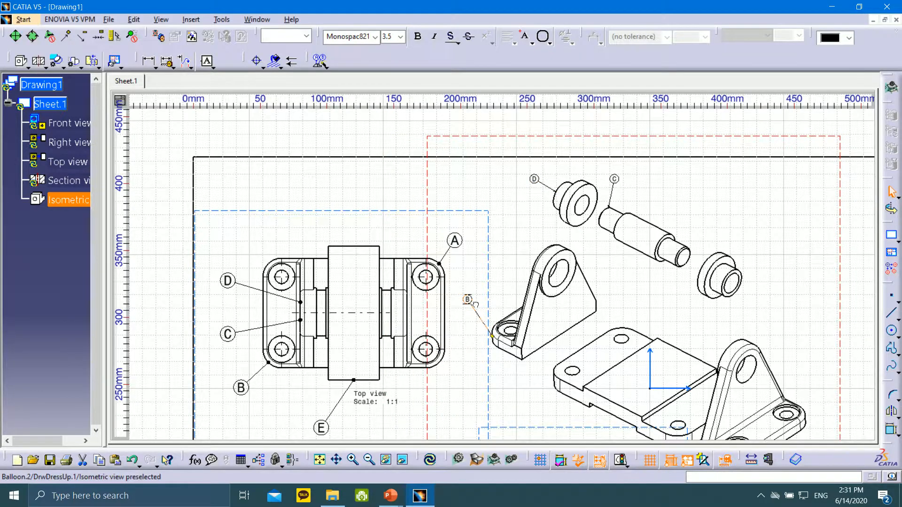
pyautogui.moveTo(458, 381)
pyautogui.mouseDown(button='middle')
pyautogui.moveTo(479, 230)
pyautogui.moveTo(426, 120)
pyautogui.moveTo(385, 326)
pyautogui.mouseUp(button='middle')
pyautogui.moveTo(394, 245); pyautogui.dragTo(396, 325)
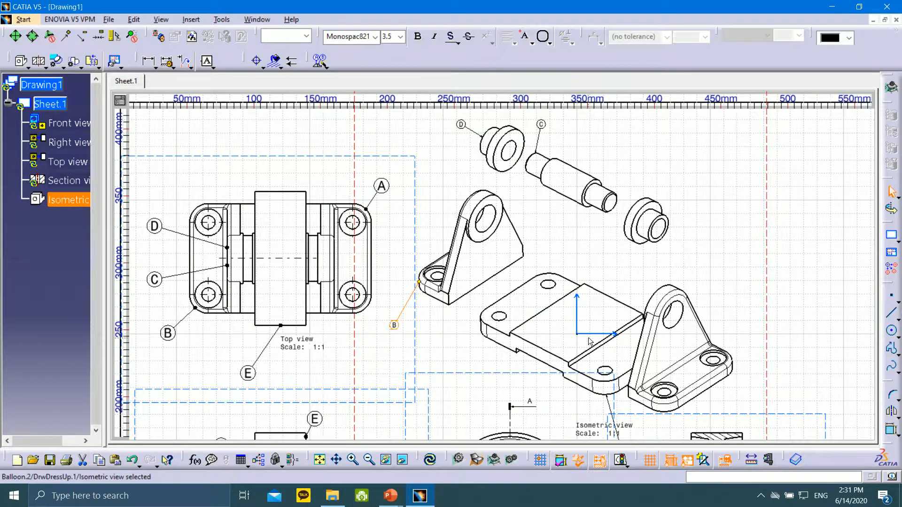
# - Move the isometric view's balloon A beside the base plate and re-anchor its leader on the plate's lower edge near the left corner
pyautogui.moveTo(615, 417); pyautogui.dragTo(586, 338, button='middle')
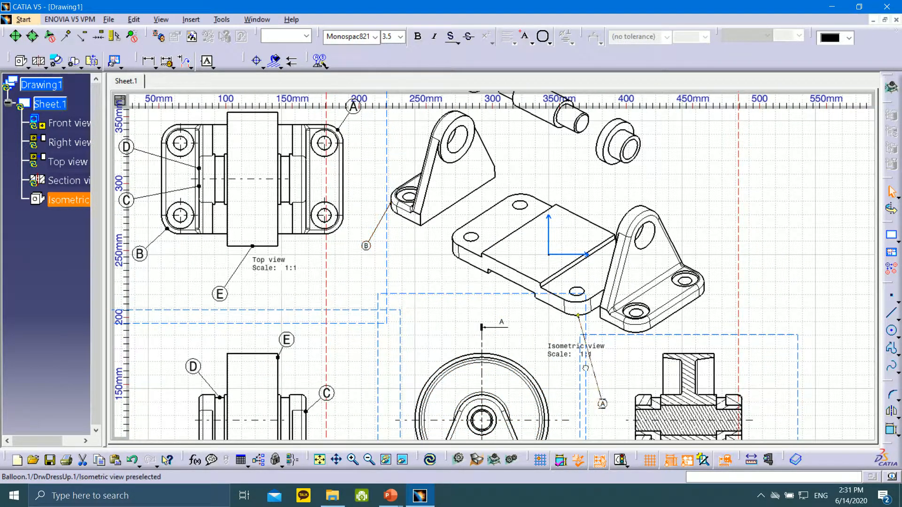
pyautogui.moveTo(585, 369); pyautogui.dragTo(547, 326)
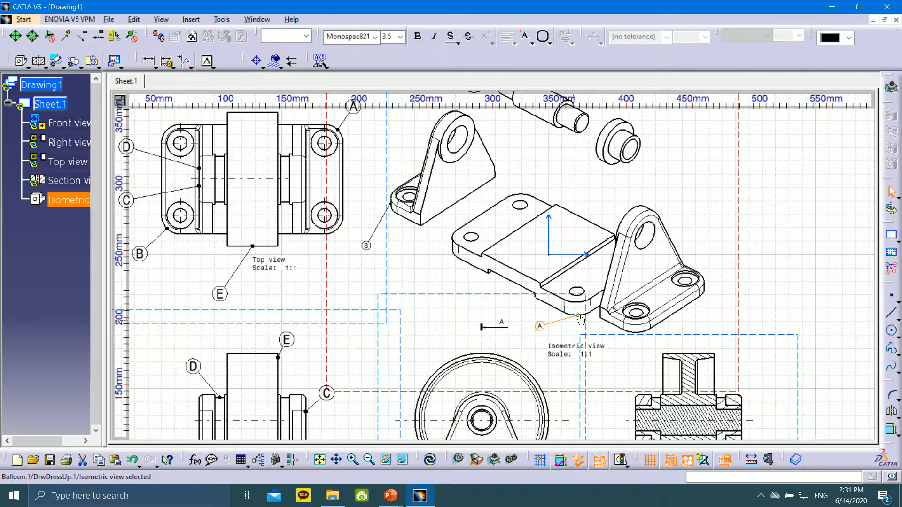
pyautogui.click(515, 282)
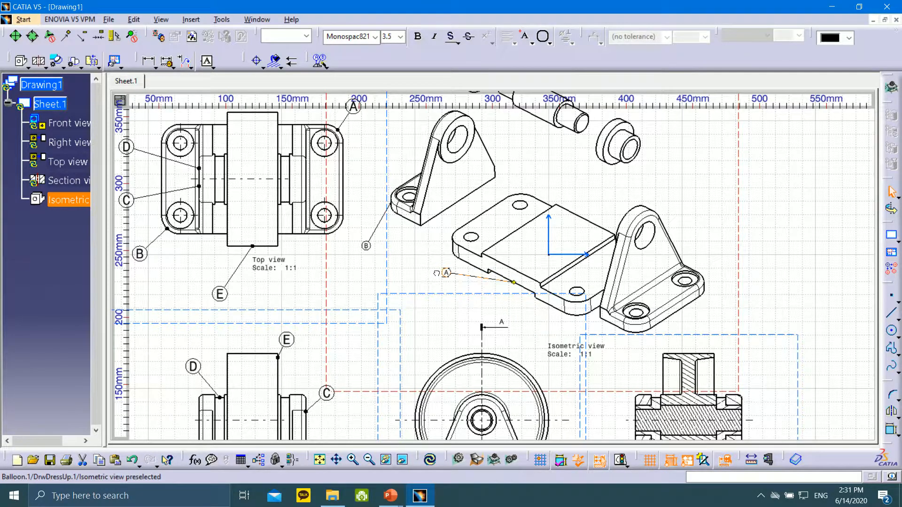
pyautogui.moveTo(516, 283); pyautogui.dragTo(468, 264)
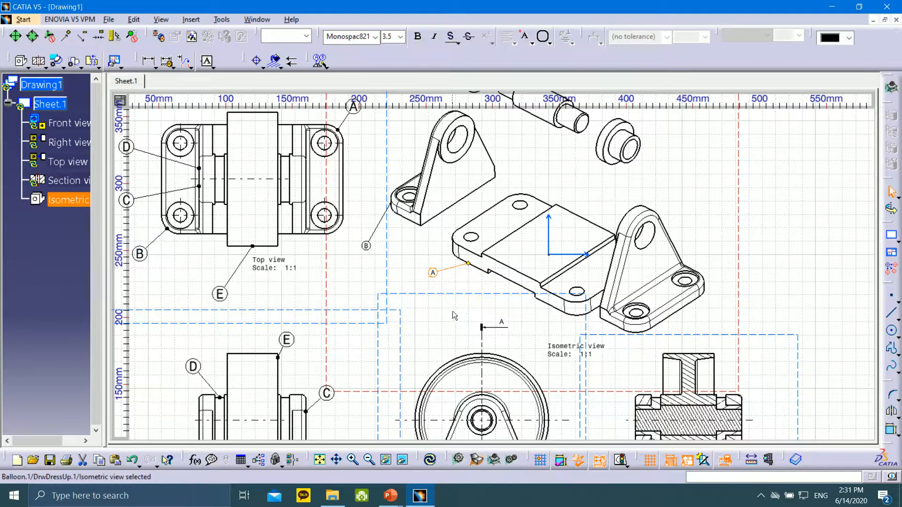
pyautogui.click(761, 216)
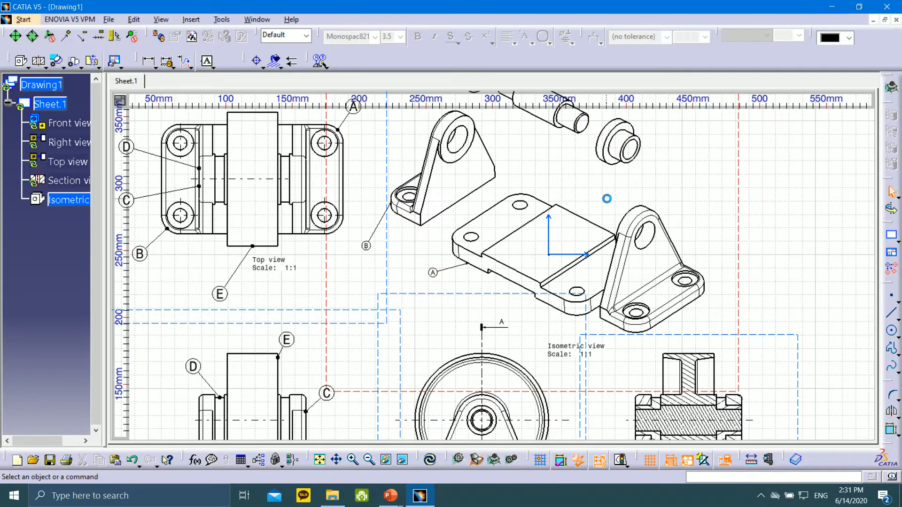
# - Set the text size of balloons B and D in the isometric view to 7.0 mm
pyautogui.moveTo(594, 195); pyautogui.dragTo(664, 307, button='middle')
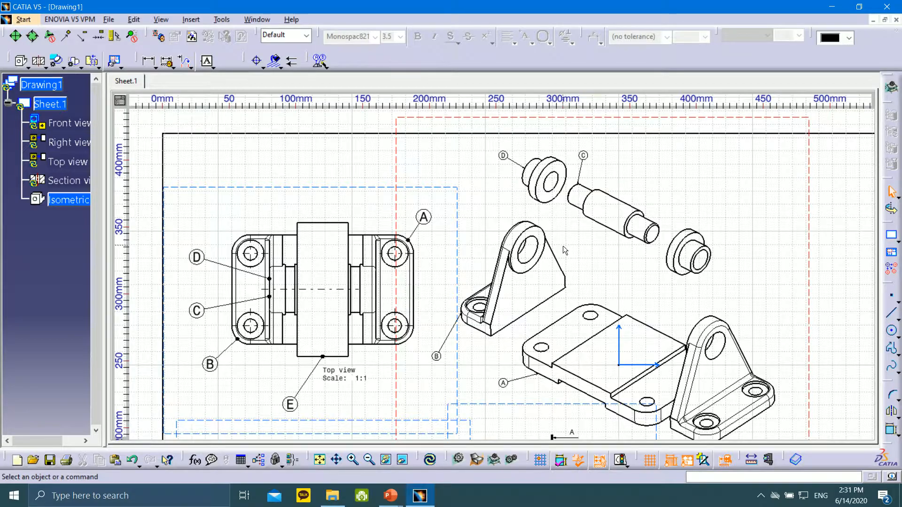
pyautogui.moveTo(595, 290)
pyautogui.mouseDown(button='middle')
pyautogui.moveTo(578, 230)
pyautogui.moveTo(527, 144)
pyautogui.moveTo(522, 154)
pyautogui.moveTo(554, 177)
pyautogui.moveTo(620, 302)
pyautogui.moveTo(627, 268)
pyautogui.moveTo(588, 181)
pyautogui.moveTo(566, 265)
pyautogui.moveTo(578, 221)
pyautogui.moveTo(610, 311)
pyautogui.mouseUp(button='middle')
pyautogui.scroll(1, 639, 295)
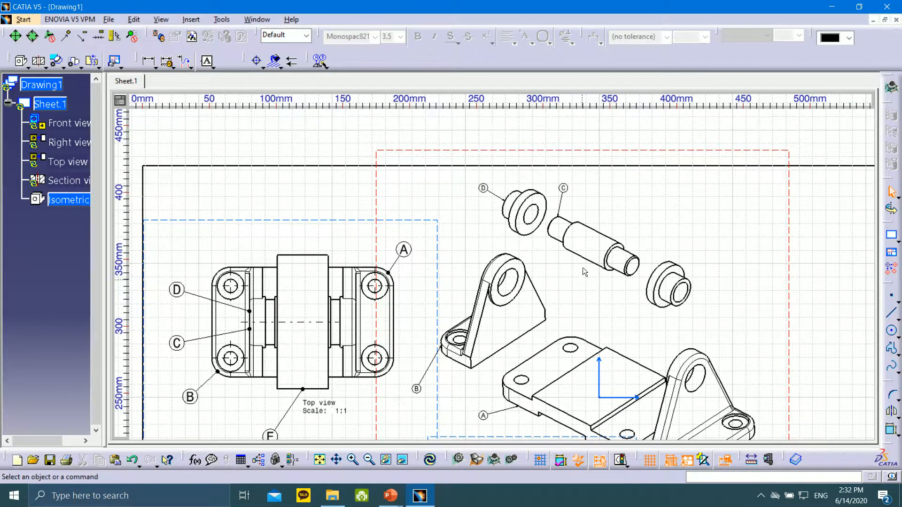
pyautogui.moveTo(430, 386); pyautogui.dragTo(444, 356, button='middle')
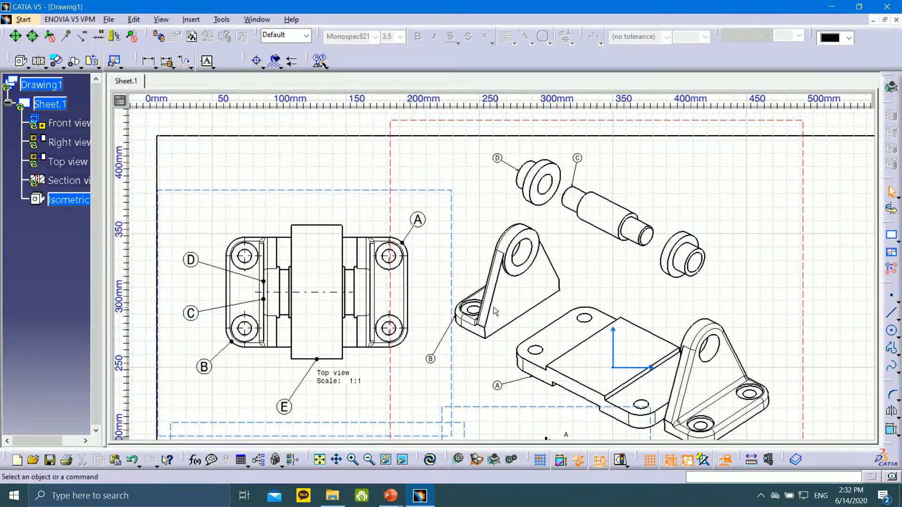
pyautogui.click(432, 356)
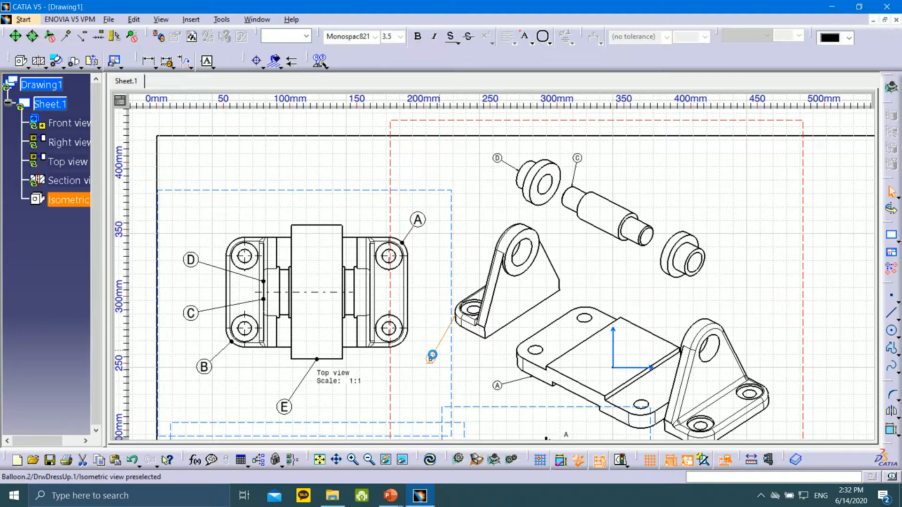
pyautogui.click(401, 37)
pyautogui.click(404, 81)
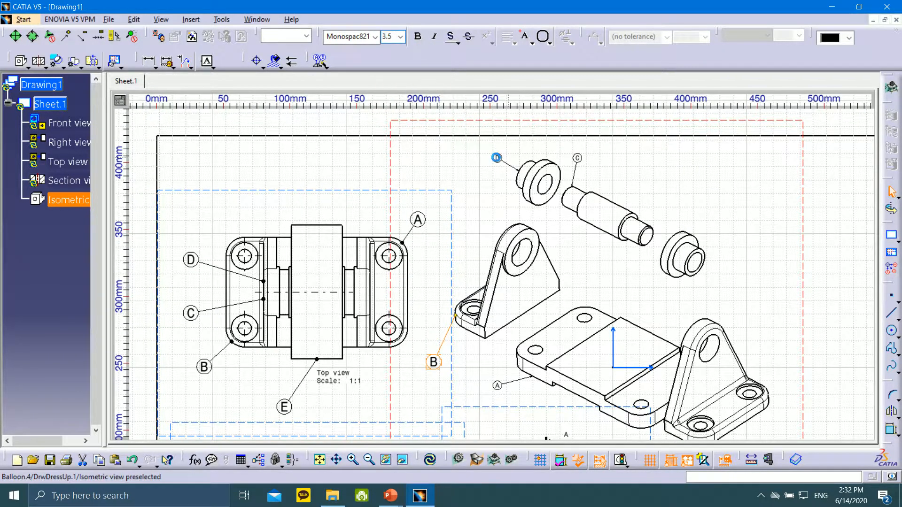
pyautogui.click(496, 158)
pyautogui.click(401, 36)
pyautogui.click(404, 80)
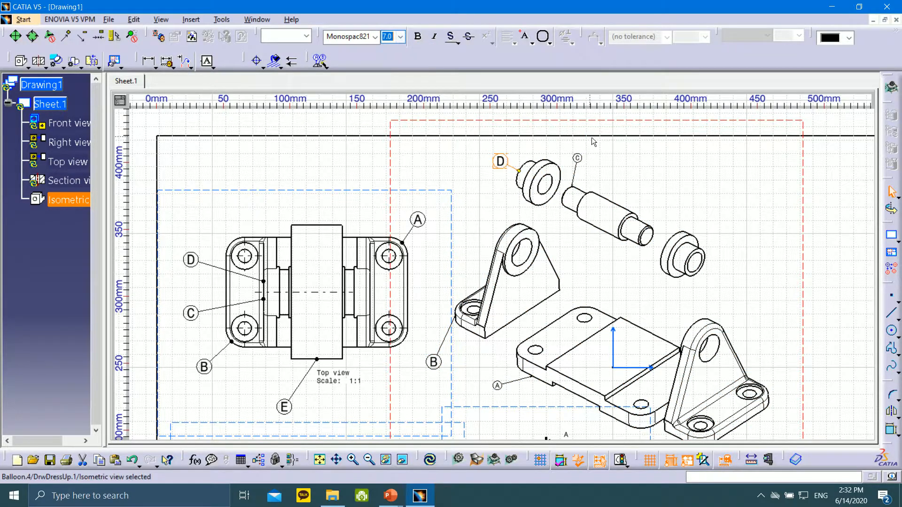
# - Set the text size of balloons C and A in the isometric view to 7.0 mm
pyautogui.click(399, 37)
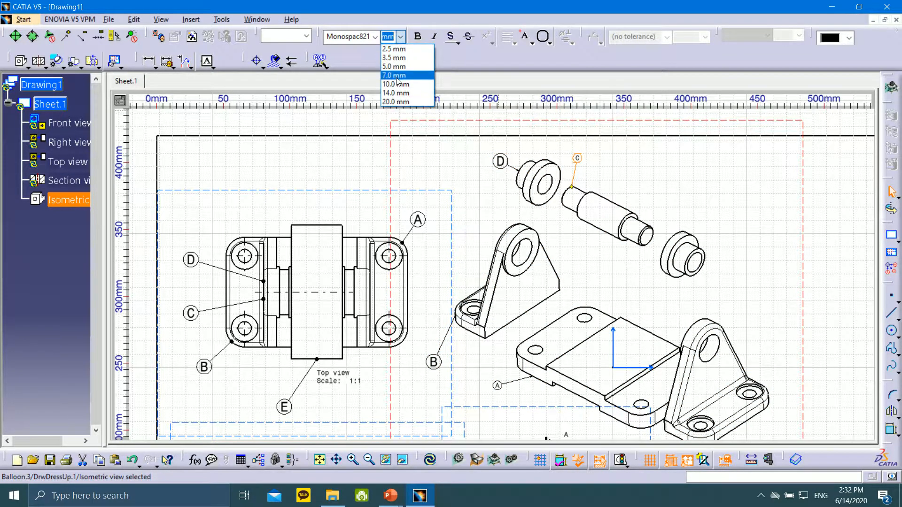
pyautogui.click(404, 81)
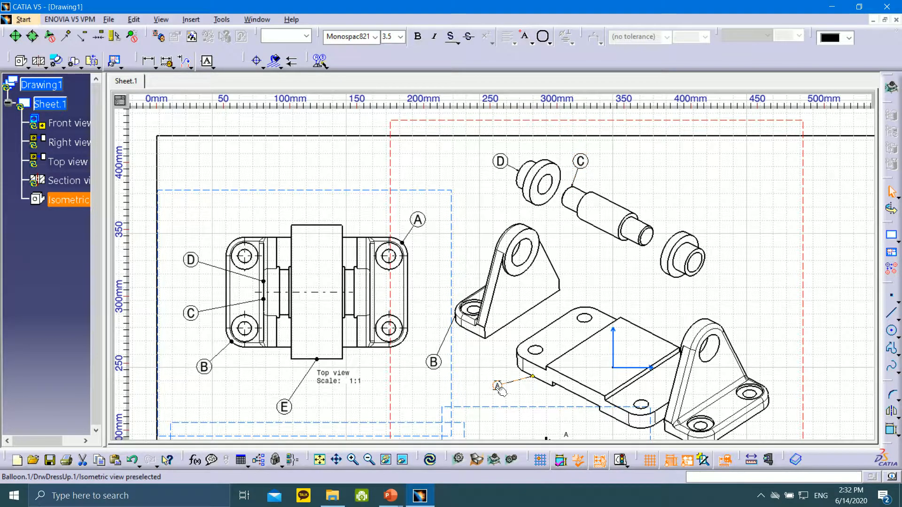
pyautogui.click(400, 37)
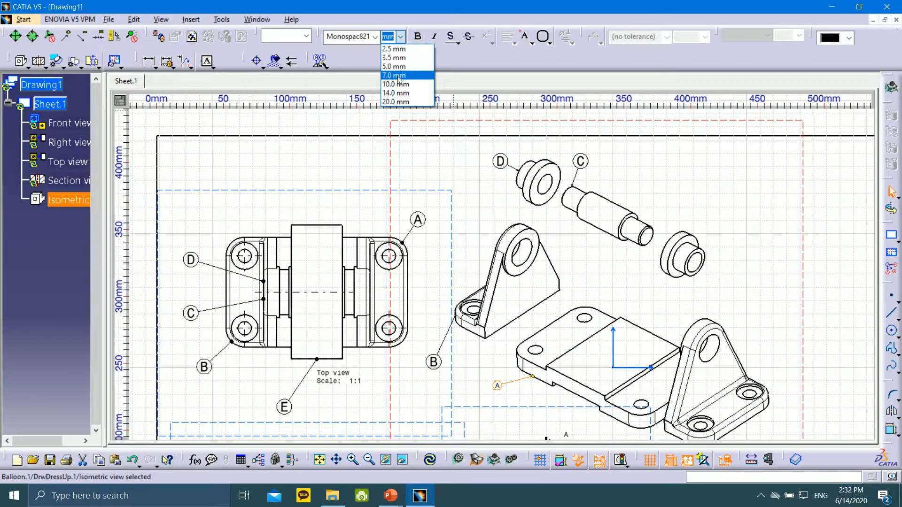
pyautogui.click(404, 81)
# - Activate the right view and generate its part balloons
pyautogui.moveTo(662, 350); pyautogui.dragTo(616, 234, button='middle')
pyautogui.moveTo(742, 205)
pyautogui.keyDown('ctrl'); pyautogui.mouseDown(button='middle')
pyautogui.moveTo(675, 264)
pyautogui.moveTo(647, 242)
pyautogui.moveTo(675, 156)
pyautogui.mouseUp(button='middle'); pyautogui.keyUp('ctrl')
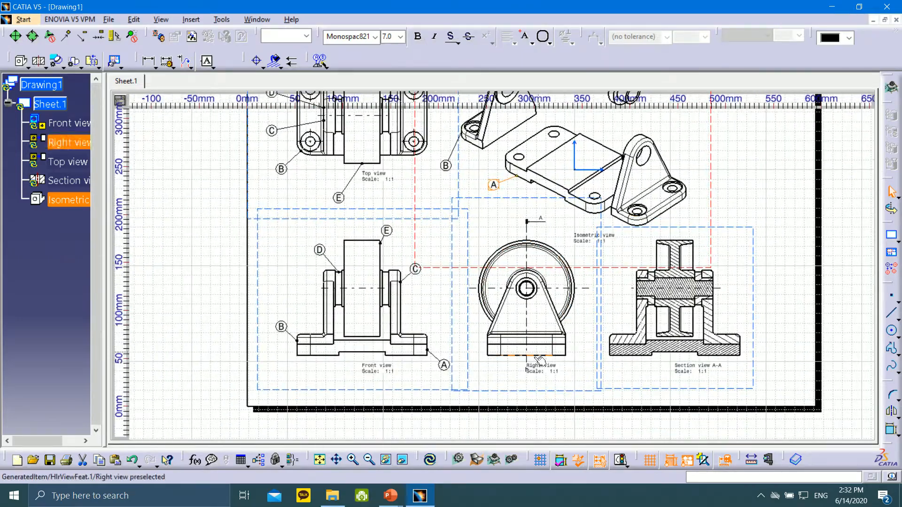
pyautogui.click(513, 391)
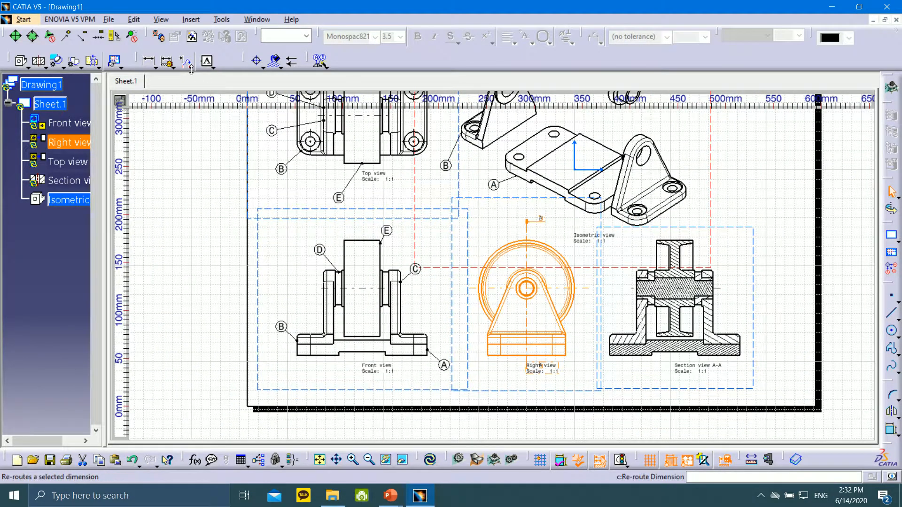
pyautogui.click(323, 63)
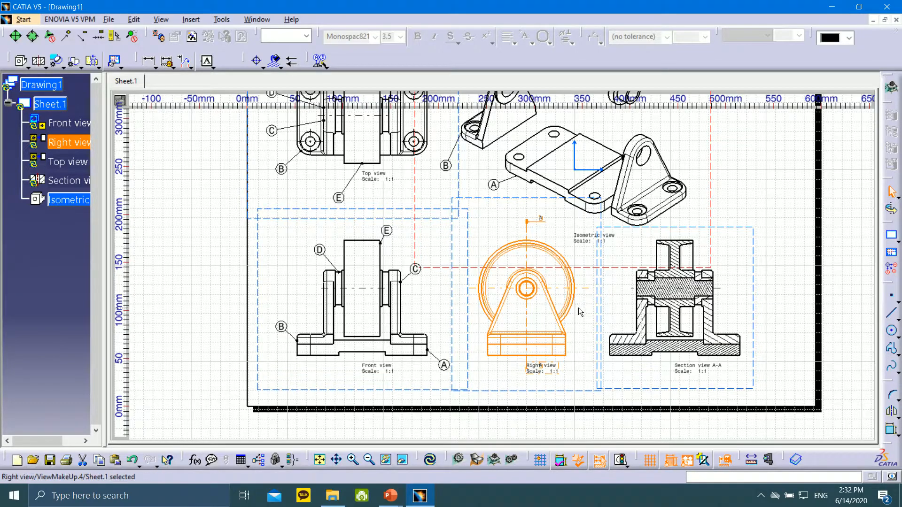
pyautogui.doubleClick(582, 390)
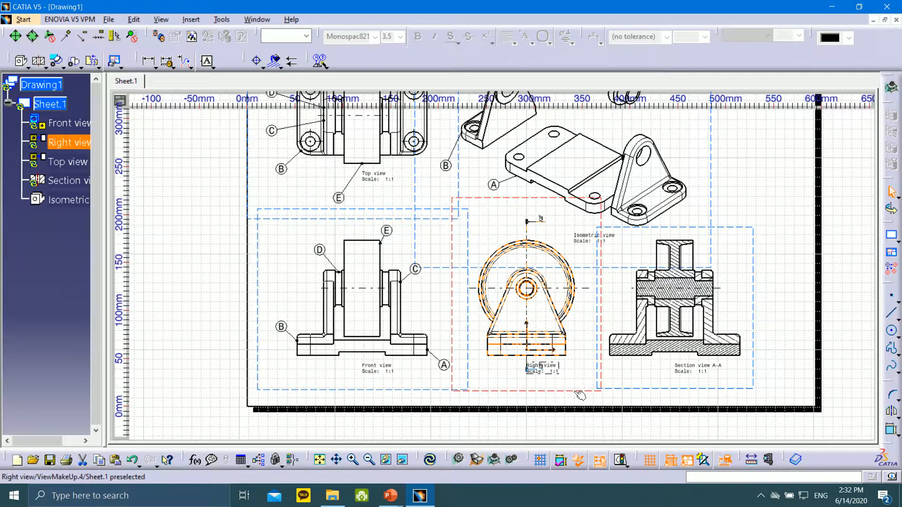
pyautogui.click(319, 59)
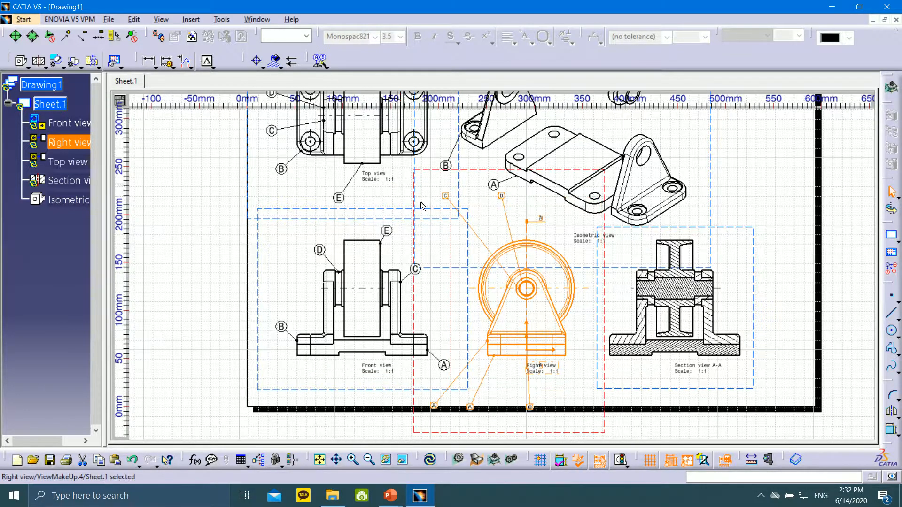
# - Move the right view's balloons D and C closer to the wheel's upper edge and set their text size to 7.0 mm
pyautogui.click(499, 196)
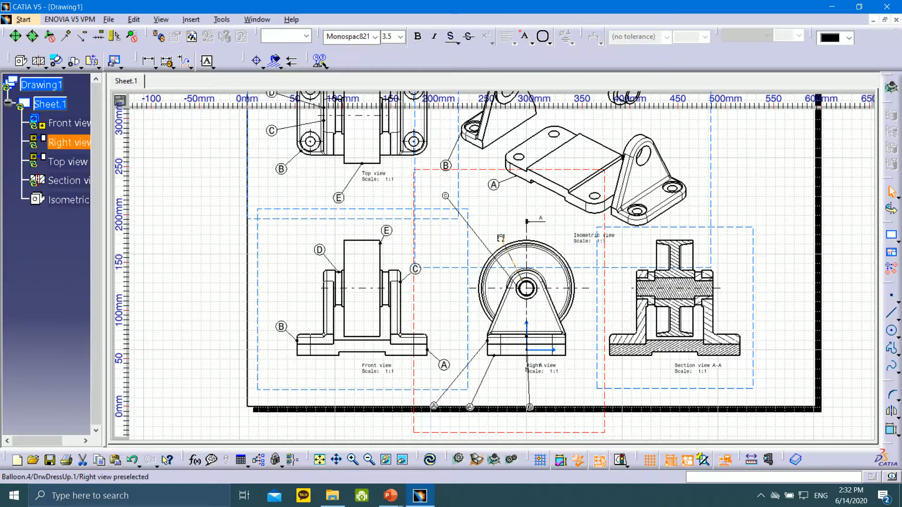
pyautogui.moveTo(446, 195); pyautogui.dragTo(462, 219)
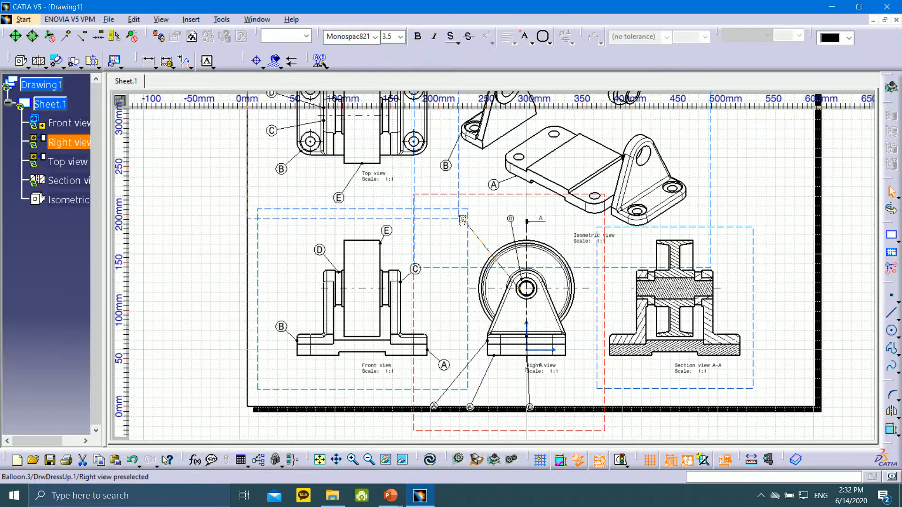
pyautogui.click(400, 37)
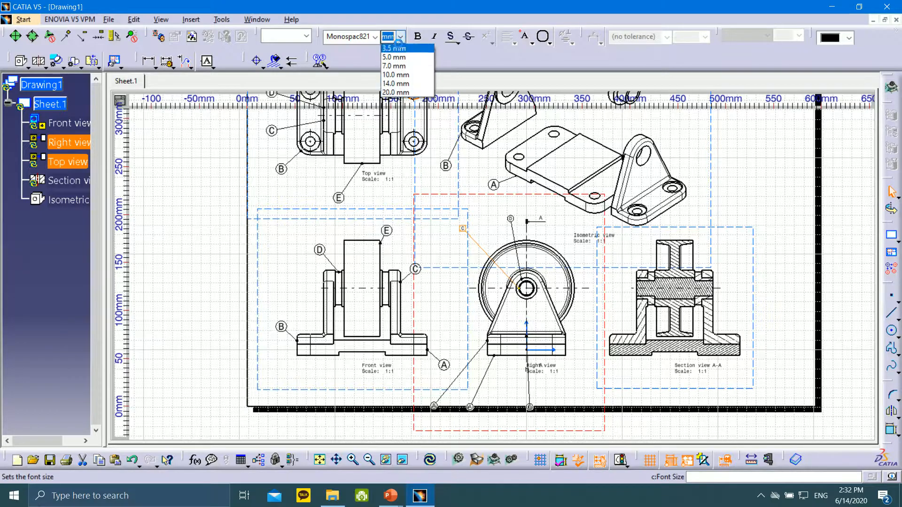
pyautogui.click(395, 76)
pyautogui.click(511, 219)
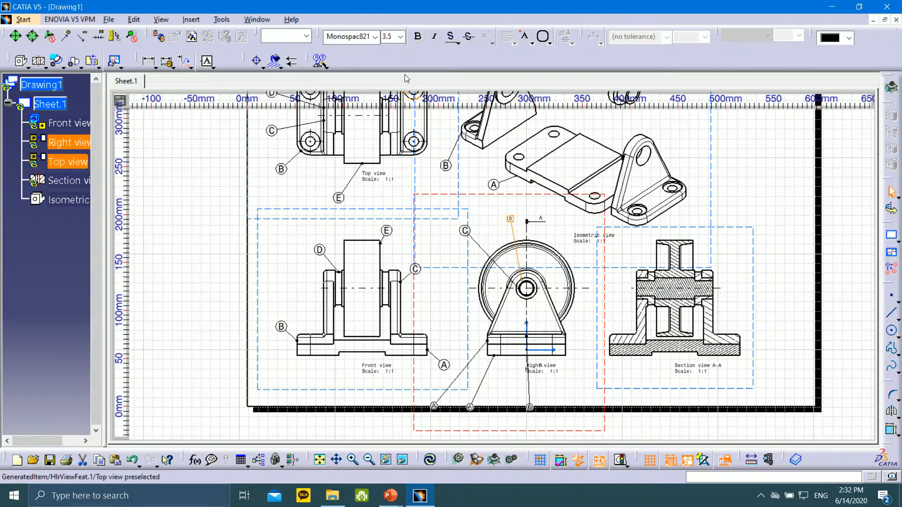
pyautogui.click(401, 37)
pyautogui.click(396, 76)
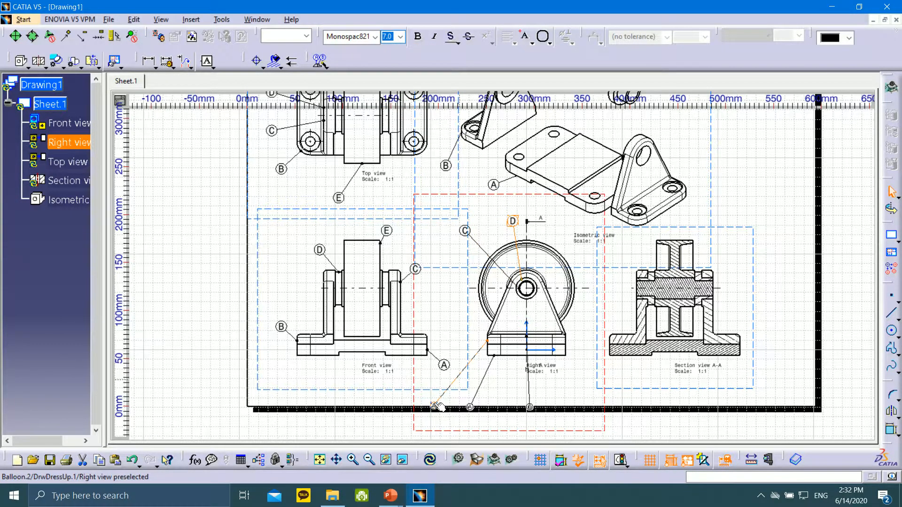
# - Place the right view's balloon B beside the support and balloon A just below the base, both with 7.0 mm text
pyautogui.moveTo(437, 406); pyautogui.dragTo(453, 315)
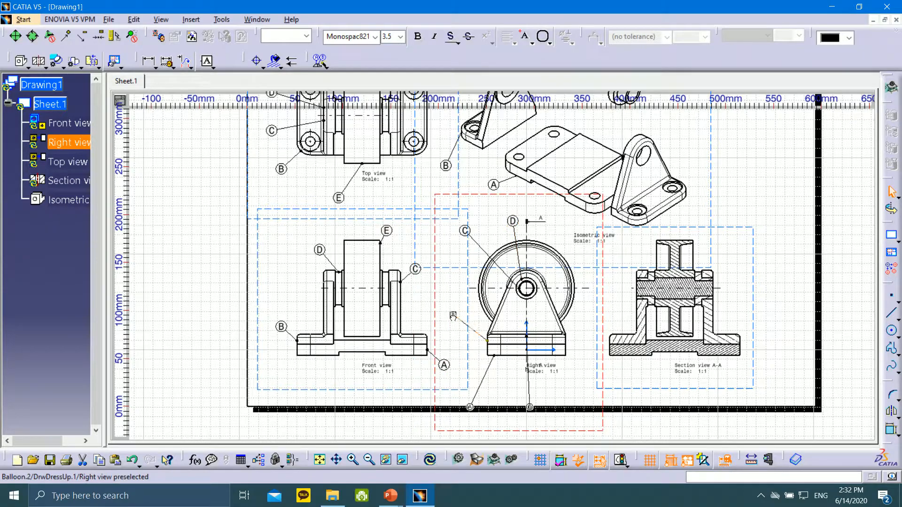
pyautogui.click(401, 36)
pyautogui.click(396, 76)
pyautogui.click(401, 37)
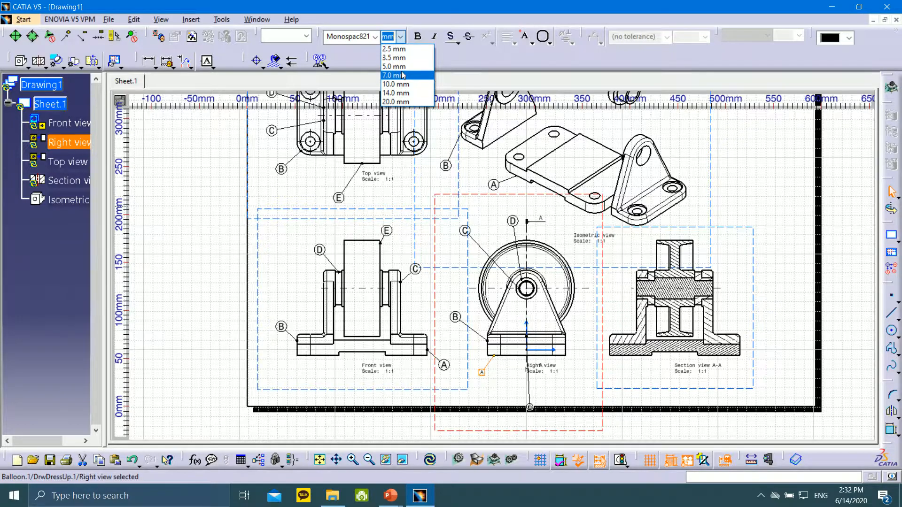
pyautogui.click(396, 75)
# - Move the right view's balloon E just below the base beside balloon A and set its text size to 7.0 mm
pyautogui.moveTo(529, 407); pyautogui.dragTo(514, 345)
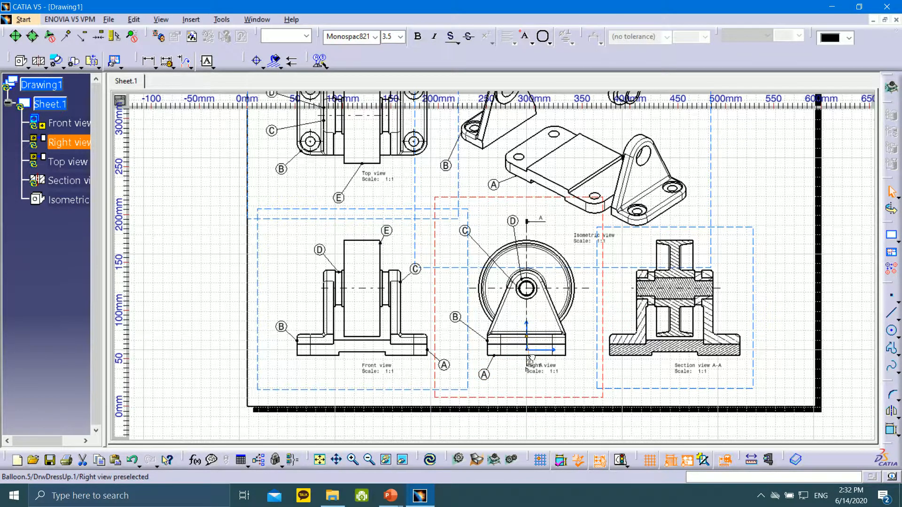
pyautogui.click(401, 37)
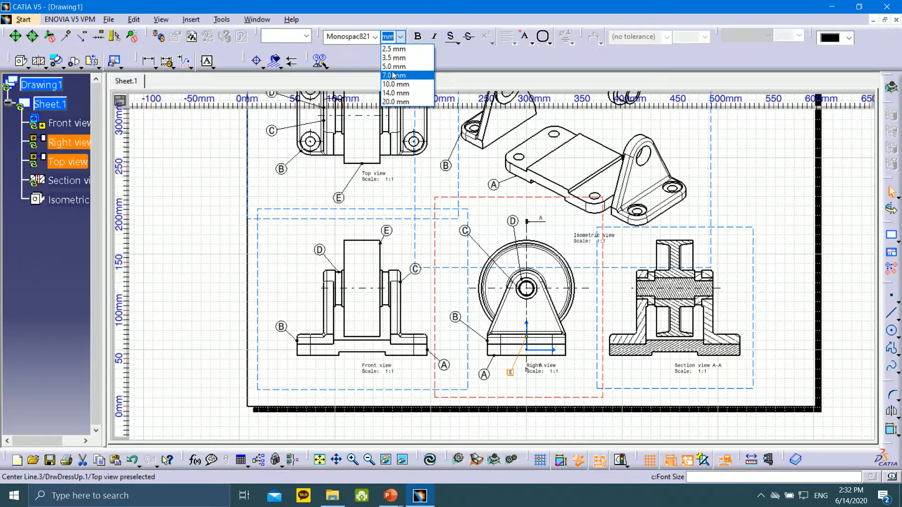
pyautogui.click(396, 76)
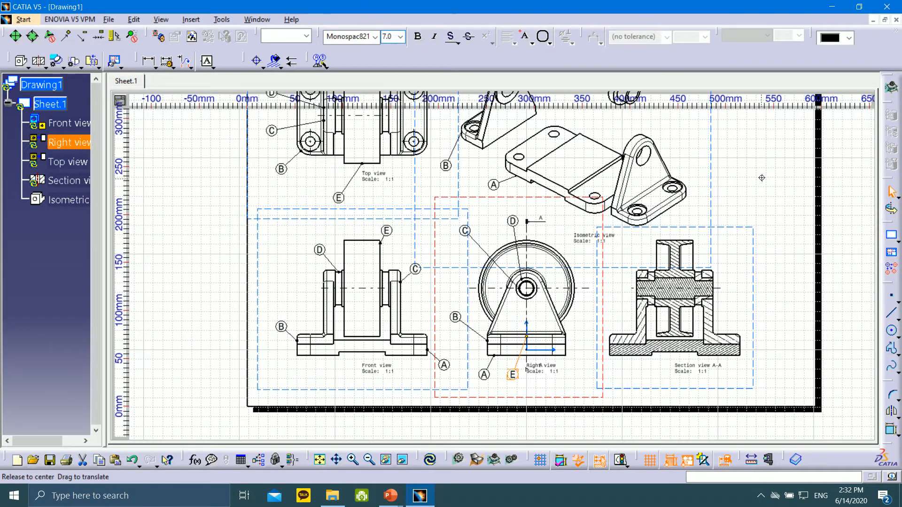
# - Activate section view A-A and generate its part balloons
pyautogui.moveTo(762, 178)
pyautogui.mouseDown(button='middle')
pyautogui.moveTo(721, 219)
pyautogui.moveTo(604, 158)
pyautogui.moveTo(533, 228)
pyautogui.moveTo(564, 164)
pyautogui.moveTo(585, 230)
pyautogui.mouseUp(button='middle')
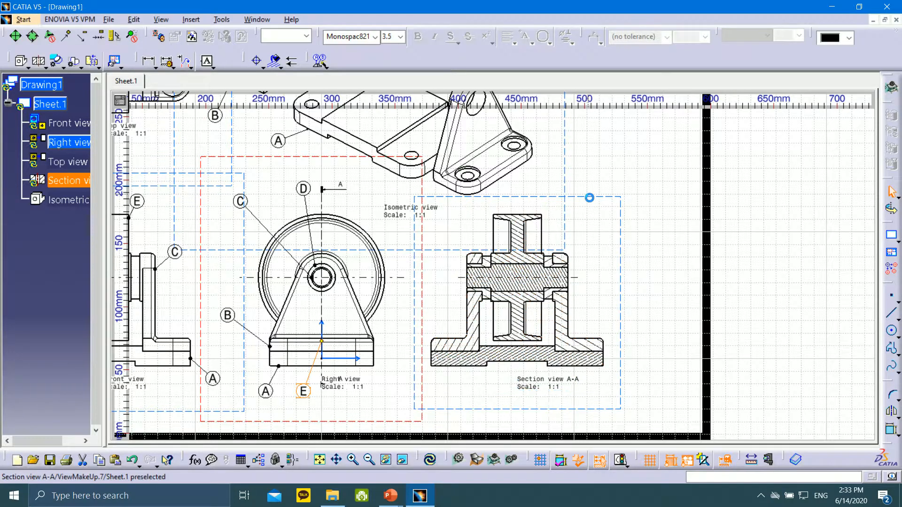
pyautogui.doubleClick(594, 199)
pyautogui.click(319, 60)
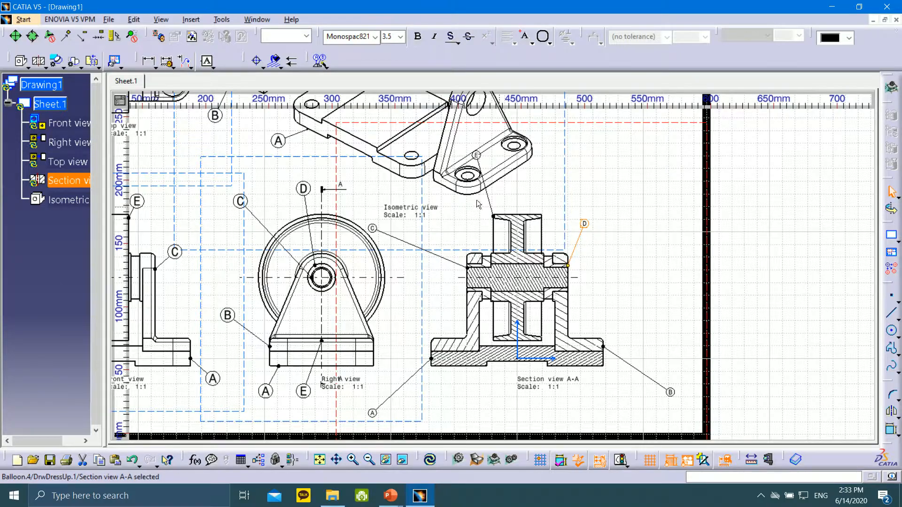
# - Move section view A-A's balloons E and C close to the upper left of the part and set their text size to 7.0 mm
pyautogui.moveTo(478, 162); pyautogui.dragTo(472, 229)
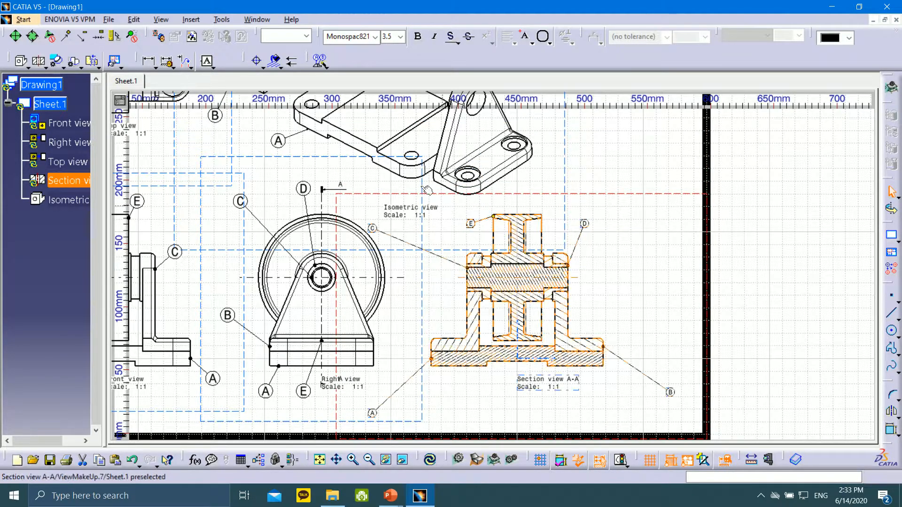
pyautogui.click(400, 37)
pyautogui.click(401, 75)
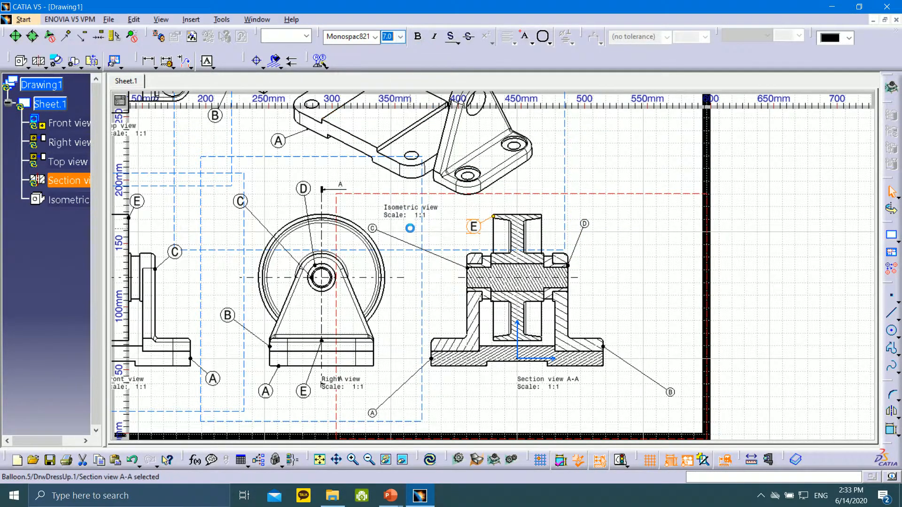
pyautogui.click(436, 249)
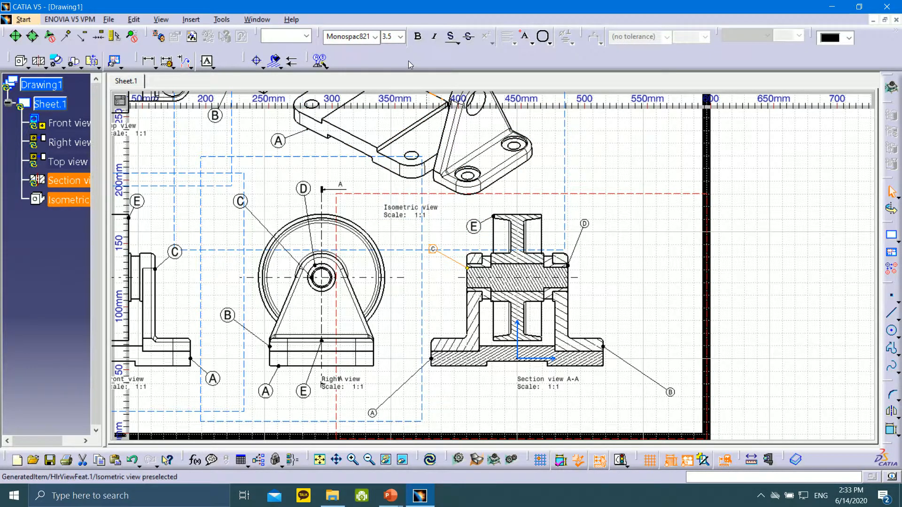
pyautogui.click(400, 36)
pyautogui.click(400, 75)
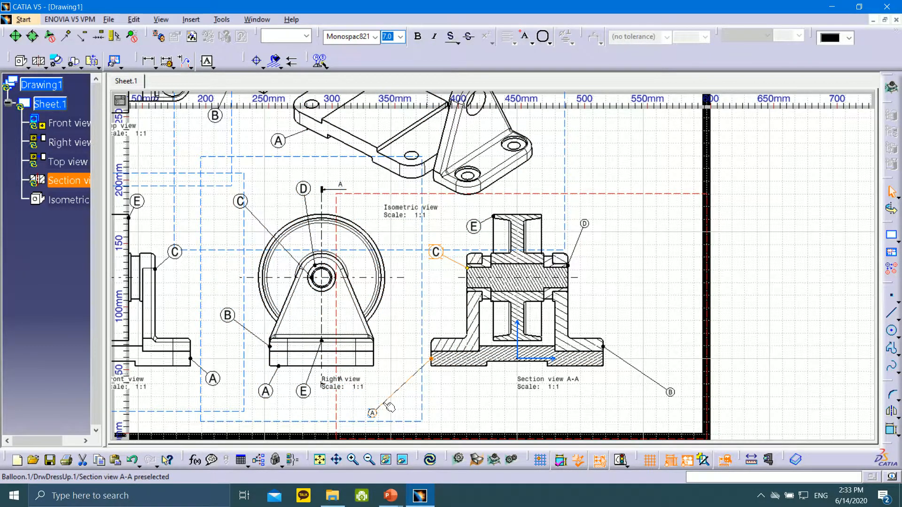
# - Move section view A-A's balloons A and B close to the base's two ends and set their text size to 7.0 mm
pyautogui.moveTo(381, 418); pyautogui.dragTo(416, 393)
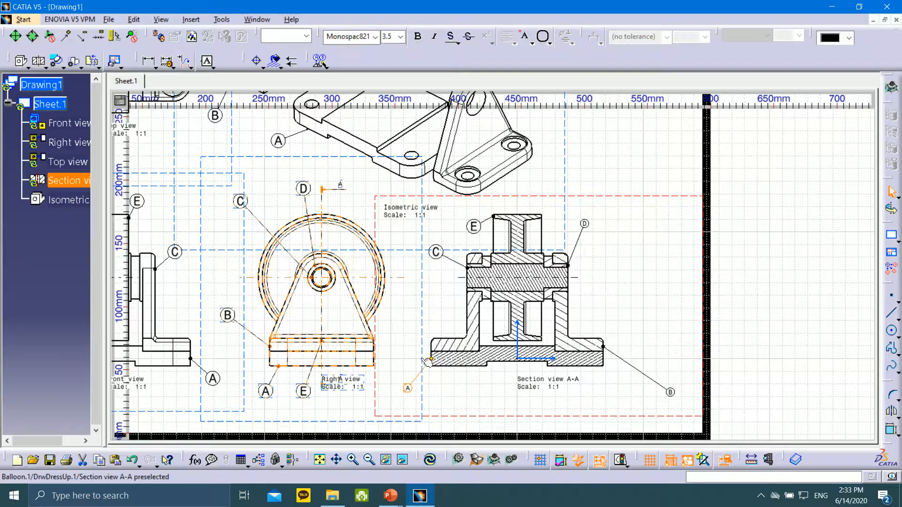
pyautogui.click(400, 37)
pyautogui.click(399, 75)
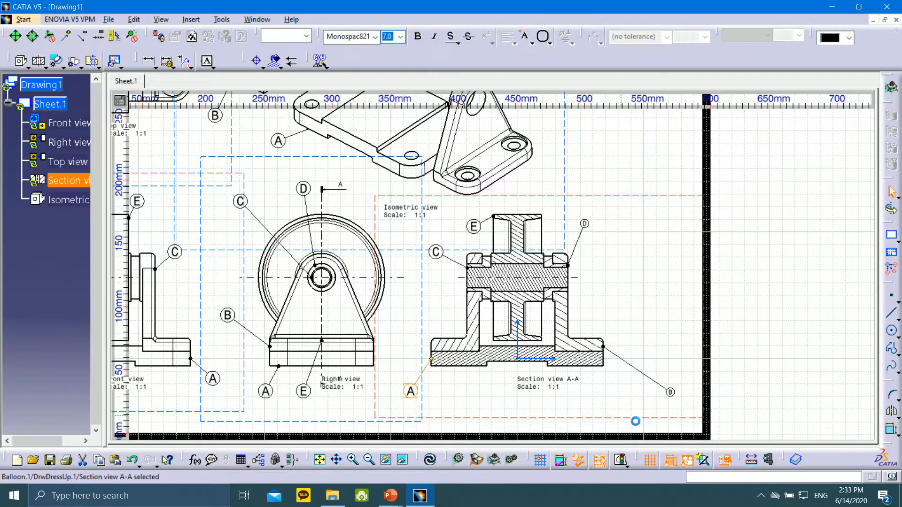
pyautogui.moveTo(640, 365)
pyautogui.mouseDown()
pyautogui.moveTo(615, 322)
pyautogui.moveTo(629, 353)
pyautogui.mouseUp()
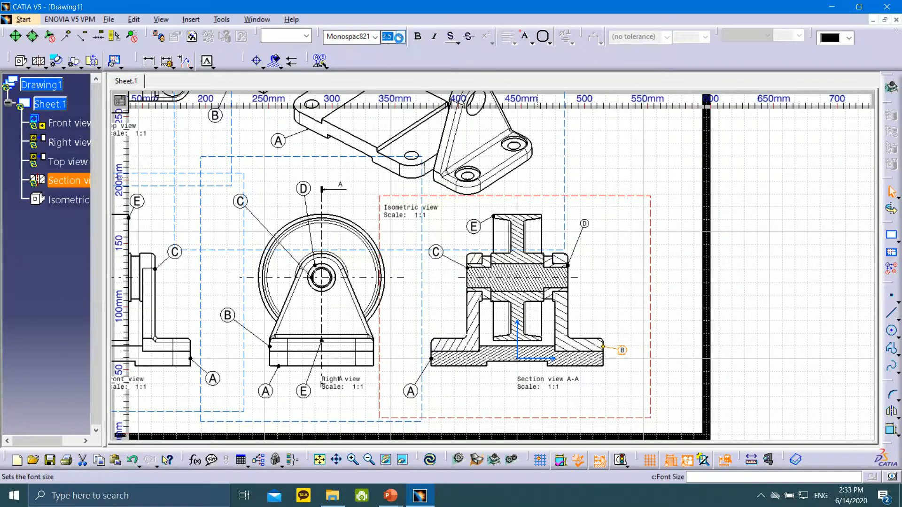
pyautogui.click(401, 38)
pyautogui.click(400, 75)
pyautogui.click(679, 253)
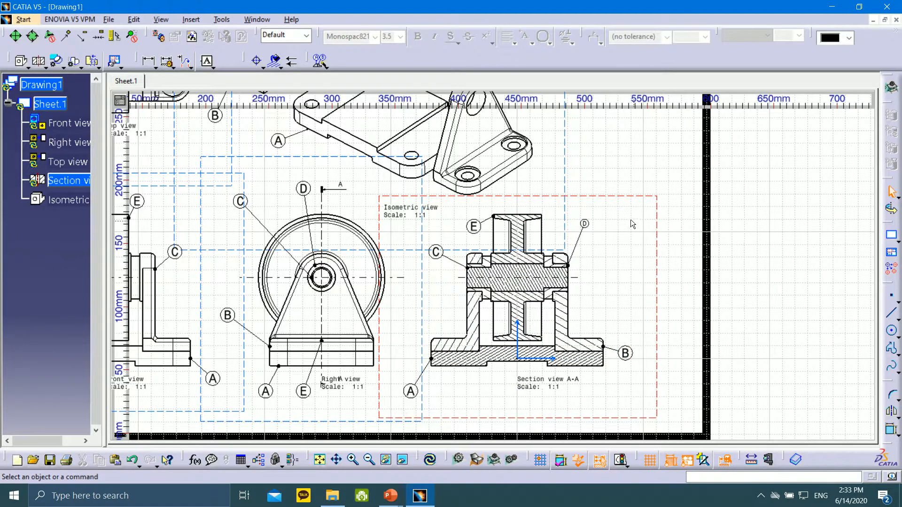
# - Enlarge the text of balloon D in section view A-A
pyautogui.click(584, 224)
pyautogui.click(400, 37)
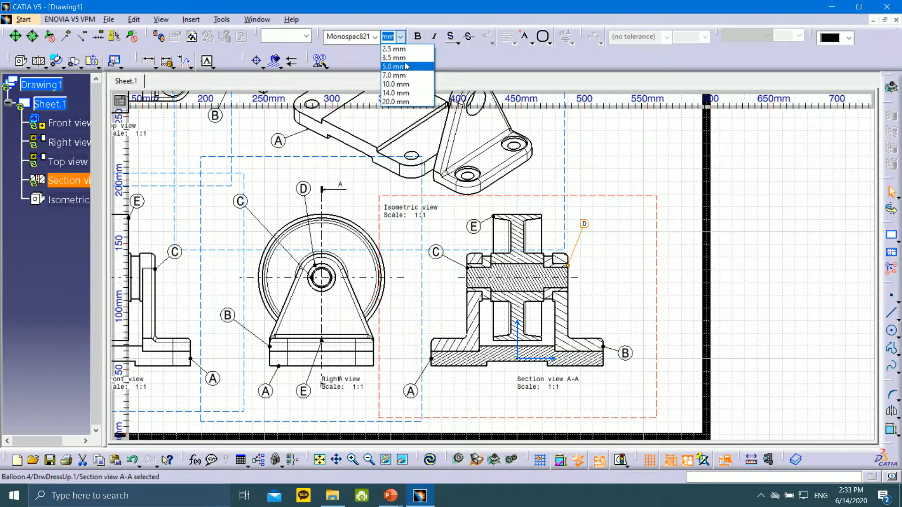
pyautogui.click(399, 75)
pyautogui.click(680, 227)
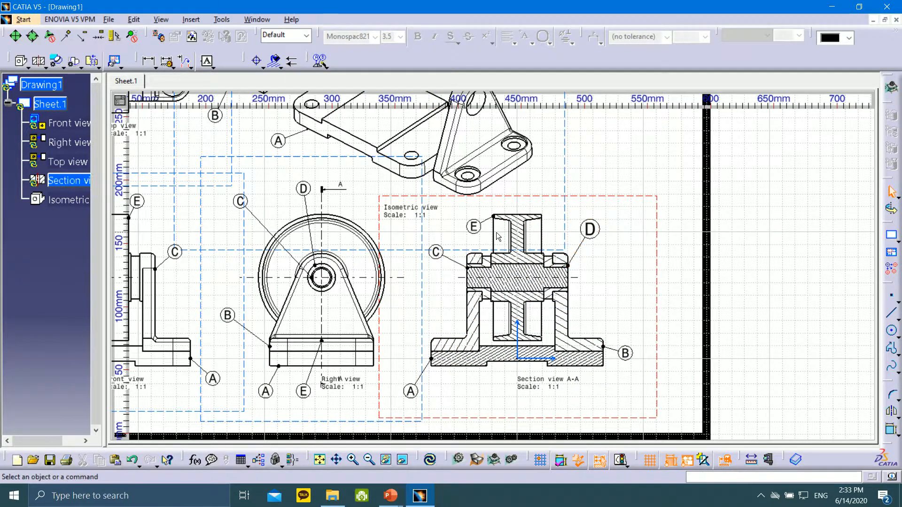
# - Set the text size of balloon D in section view A-A to 7.0 mm, matching balloon E
pyautogui.click(473, 227)
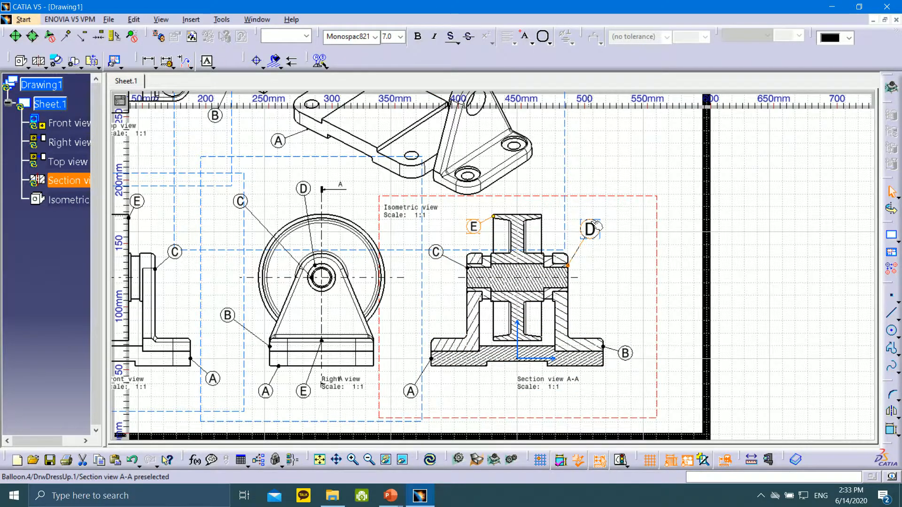
pyautogui.click(584, 217)
pyautogui.click(401, 37)
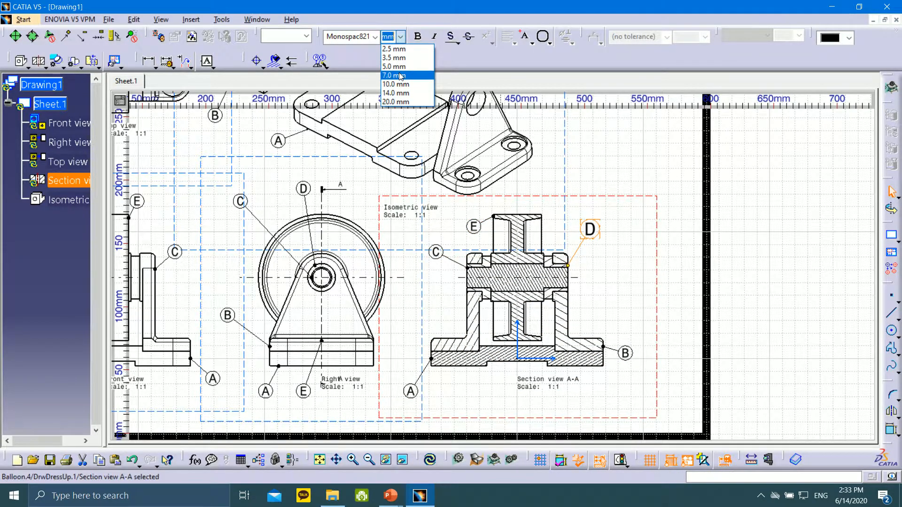
pyautogui.click(397, 70)
pyautogui.click(667, 218)
# - Move section view A-A's balloon E above the wheel and re-anchor its leader in the middle of the wheel's hatched upper rim
pyautogui.moveTo(648, 163); pyautogui.dragTo(653, 235, button='middle')
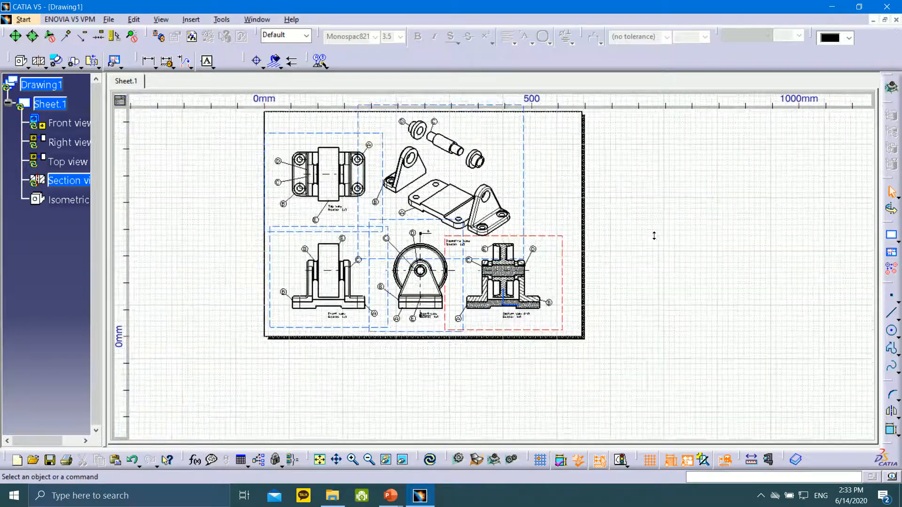
pyautogui.moveTo(524, 185)
pyautogui.mouseDown(button='middle')
pyautogui.moveTo(618, 226)
pyautogui.moveTo(597, 199)
pyautogui.mouseUp(button='middle')
pyautogui.moveTo(708, 240); pyautogui.dragTo(701, 223, button='middle')
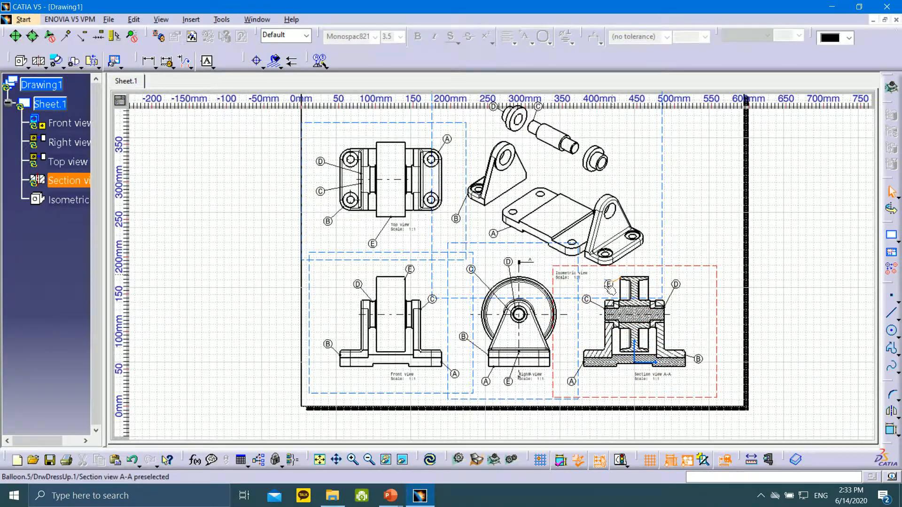
pyautogui.moveTo(610, 288); pyautogui.dragTo(646, 258)
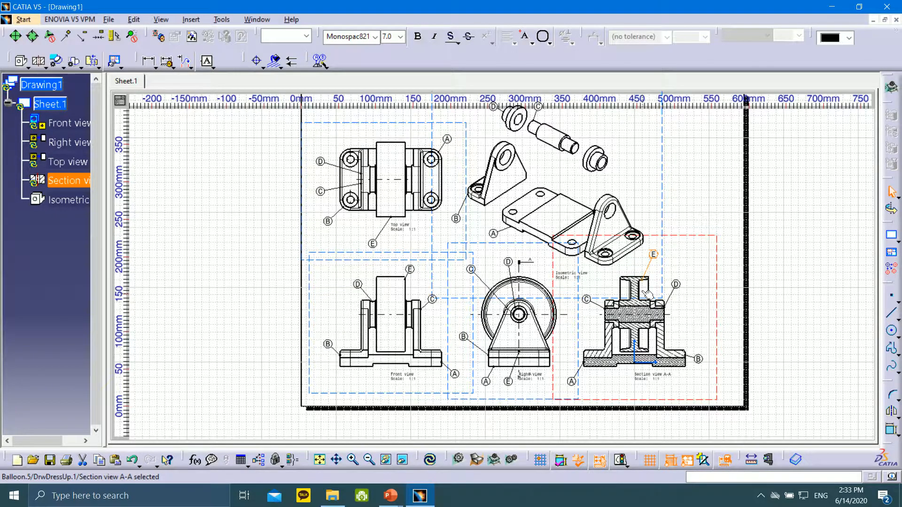
pyautogui.moveTo(646, 279); pyautogui.dragTo(651, 211, button='middle')
pyautogui.moveTo(765, 280); pyautogui.dragTo(245, 200, button='middle')
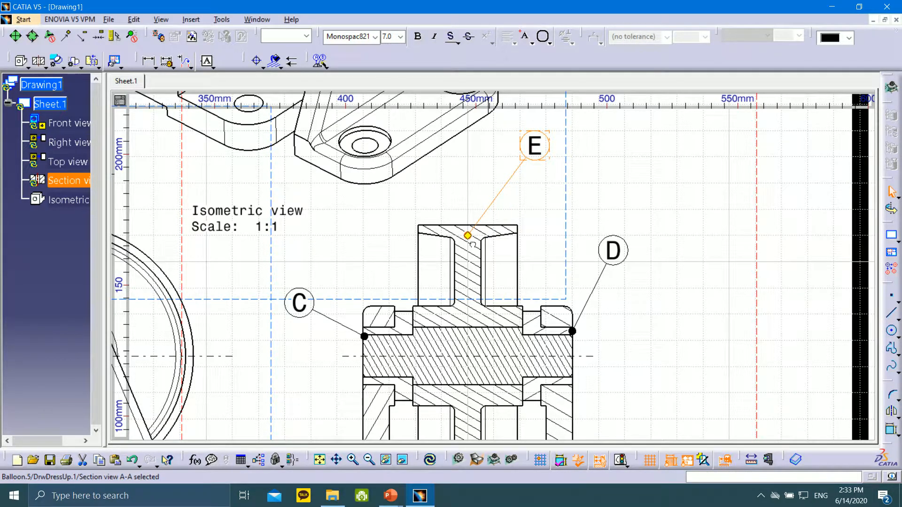
pyautogui.click(620, 186)
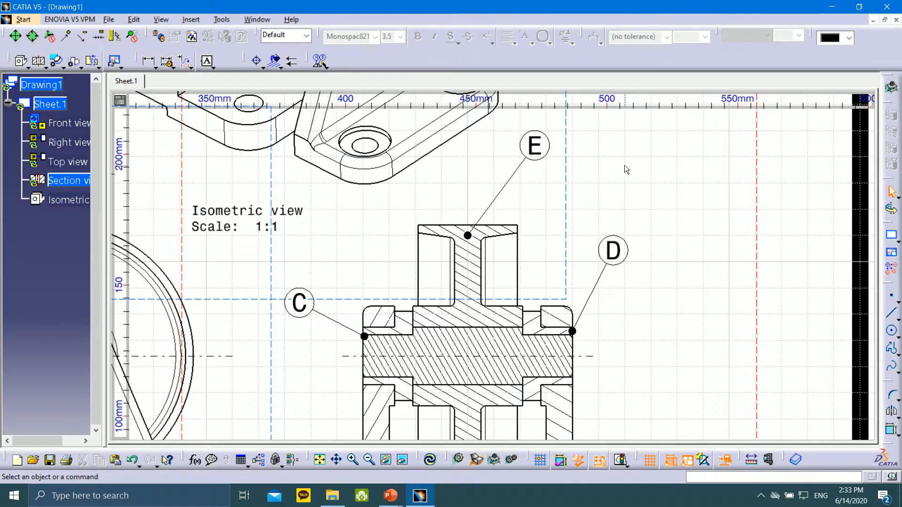
# - Review the whole sheet, then switch to the PowerPoint slides and read the instructions for inserting an advanced bill of material
pyautogui.moveTo(625, 165)
pyautogui.mouseDown(button='middle')
pyautogui.moveTo(602, 210)
pyautogui.moveTo(529, 266)
pyautogui.mouseUp(button='middle')
pyautogui.moveTo(526, 221)
pyautogui.mouseDown(button='middle')
pyautogui.moveTo(576, 258)
pyautogui.moveTo(631, 228)
pyautogui.mouseUp(button='middle')
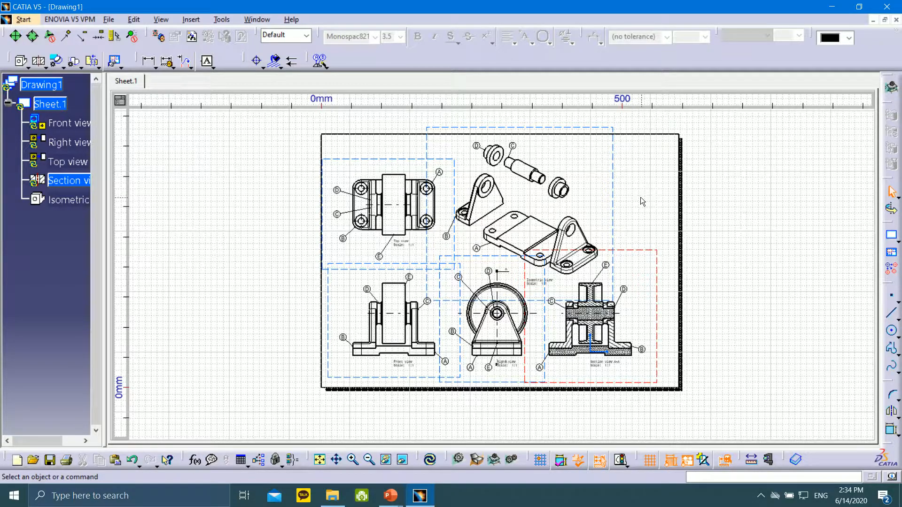
pyautogui.keyDown('ctrl'); pyautogui.moveTo(628, 213); pyautogui.dragTo(616, 204, button='middle'); pyautogui.keyUp('ctrl')
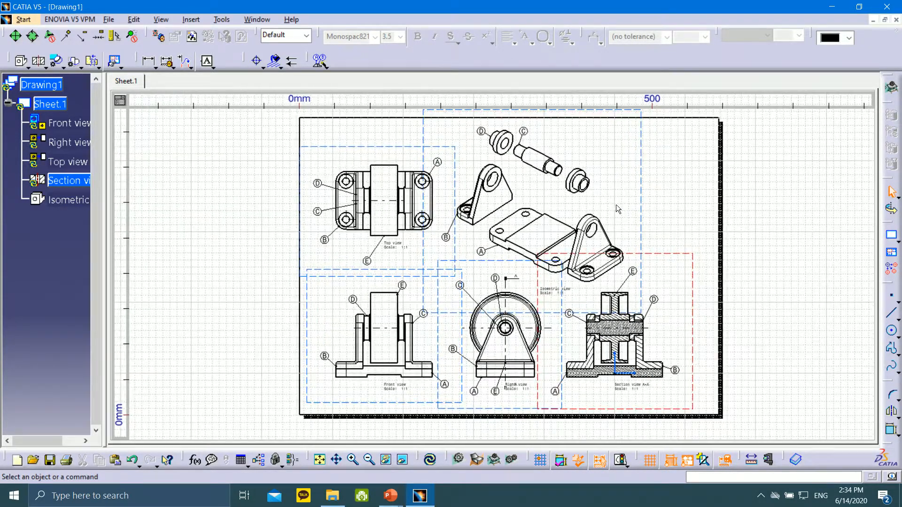
pyautogui.moveTo(390, 495)
pyautogui.click(433, 453)
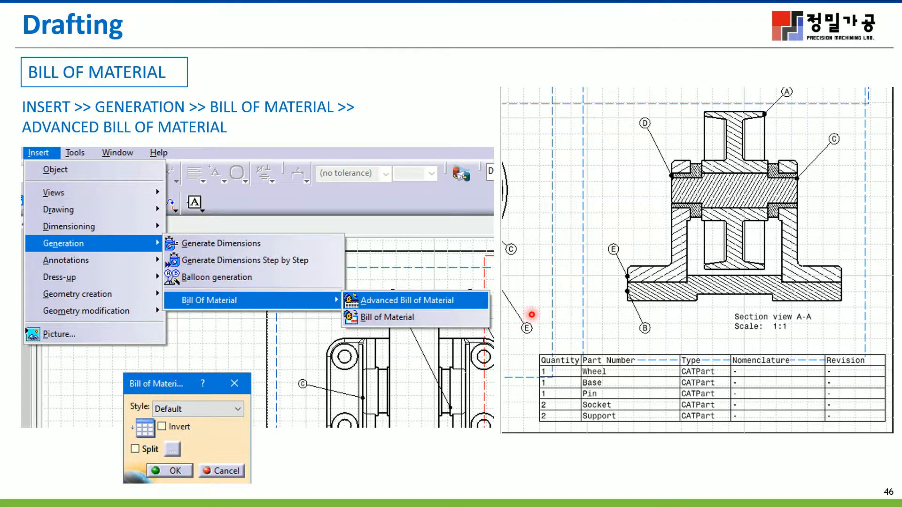
pyautogui.press('super')
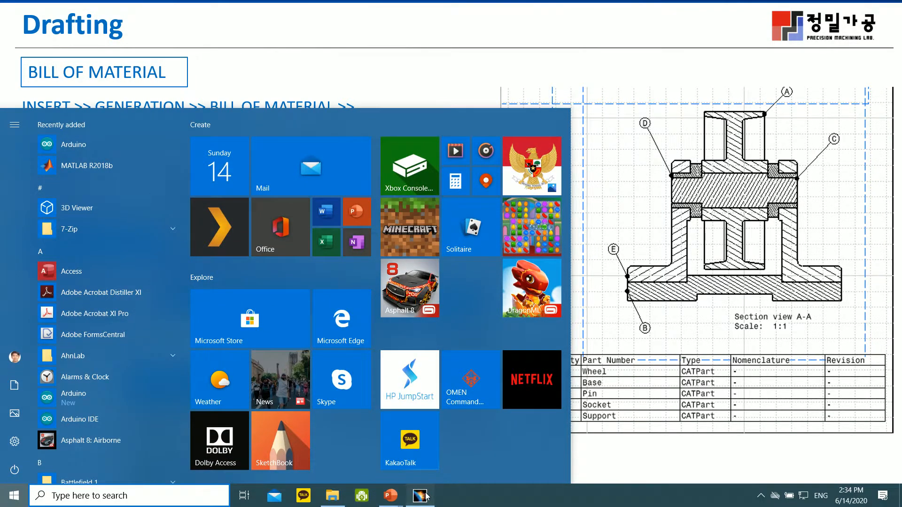
# - Switch to CATIA and insert an advanced bill of material in the Default style just beside section view A-A
pyautogui.click(422, 495)
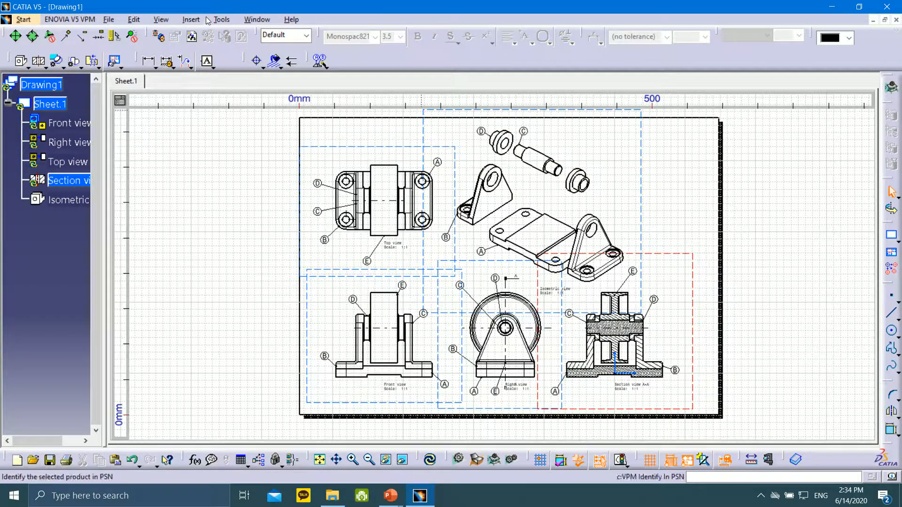
pyautogui.click(227, 18)
pyautogui.moveTo(193, 21)
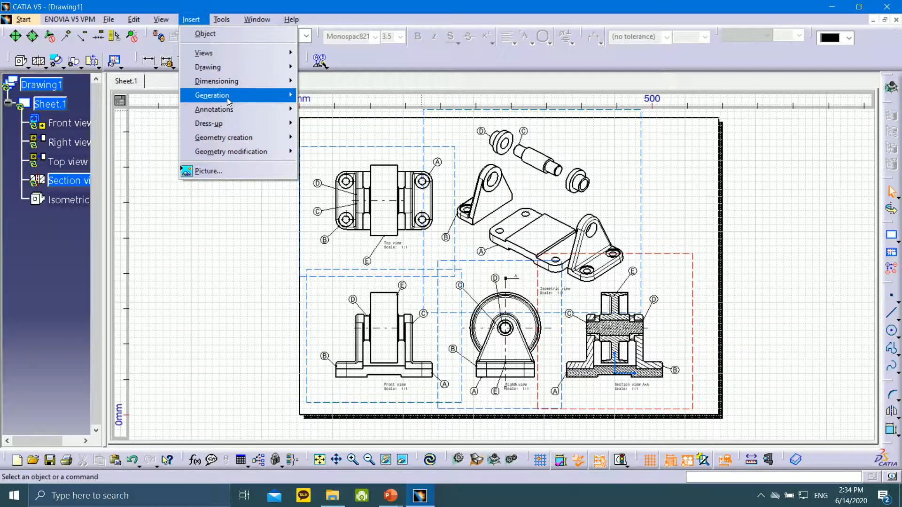
pyautogui.moveTo(227, 96)
pyautogui.moveTo(340, 145)
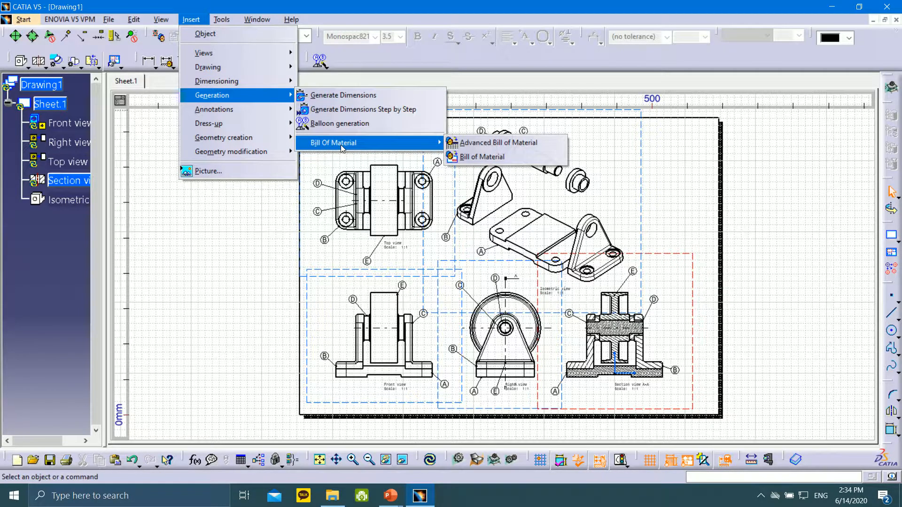
pyautogui.click(489, 143)
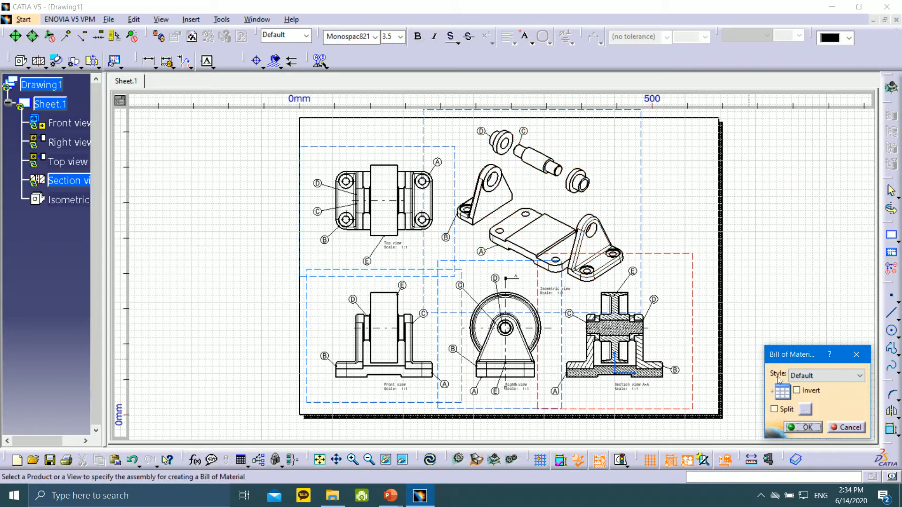
pyautogui.click(815, 427)
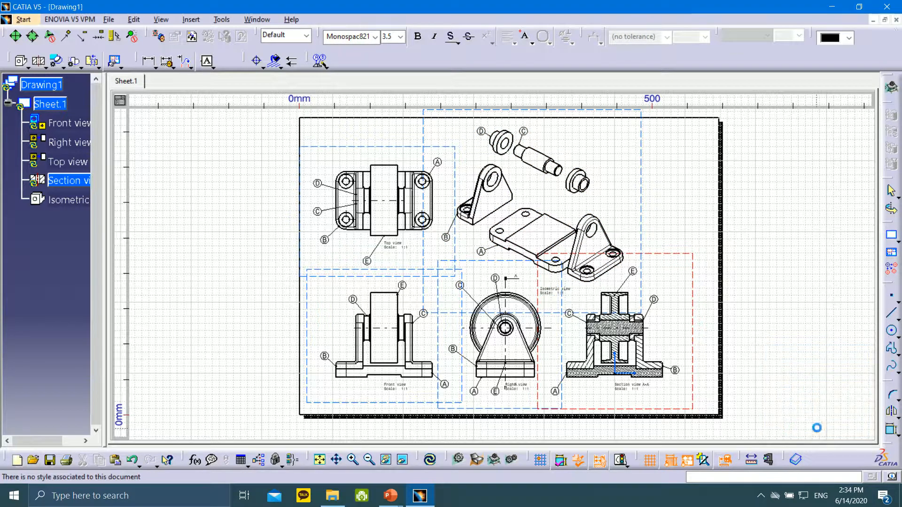
pyautogui.click(696, 323)
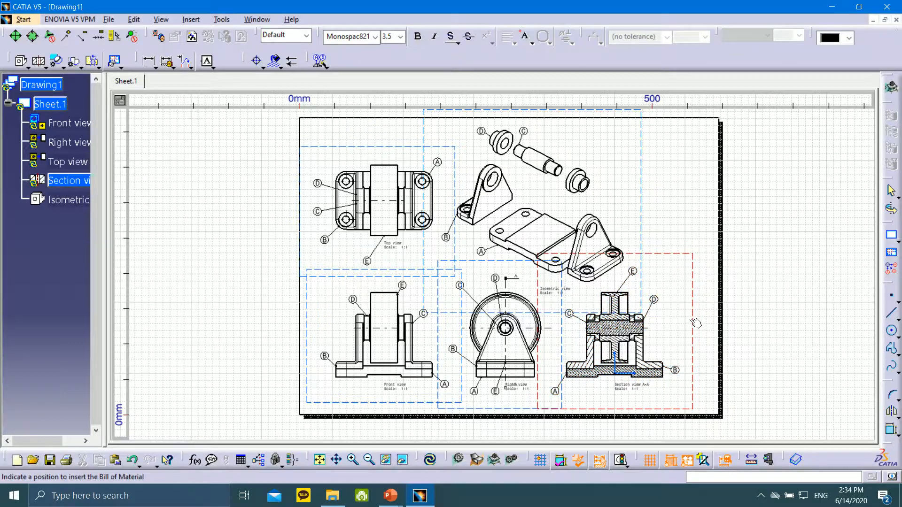
pyautogui.click(695, 321)
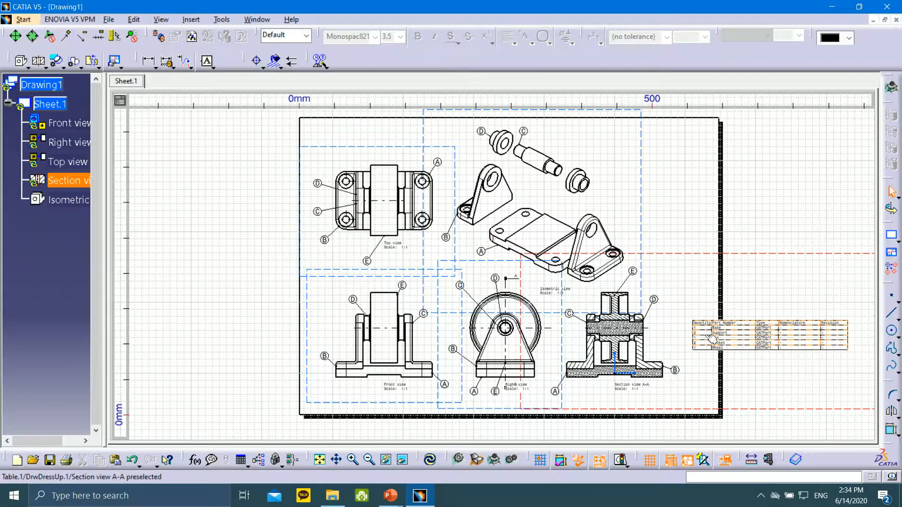
# - Move the bill of material table inside the sheet border, to the sheet's upper right corner
pyautogui.moveTo(790, 353)
pyautogui.mouseDown(button='middle')
pyautogui.moveTo(682, 330)
pyautogui.moveTo(552, 329)
pyautogui.moveTo(576, 330)
pyautogui.mouseUp(button='middle')
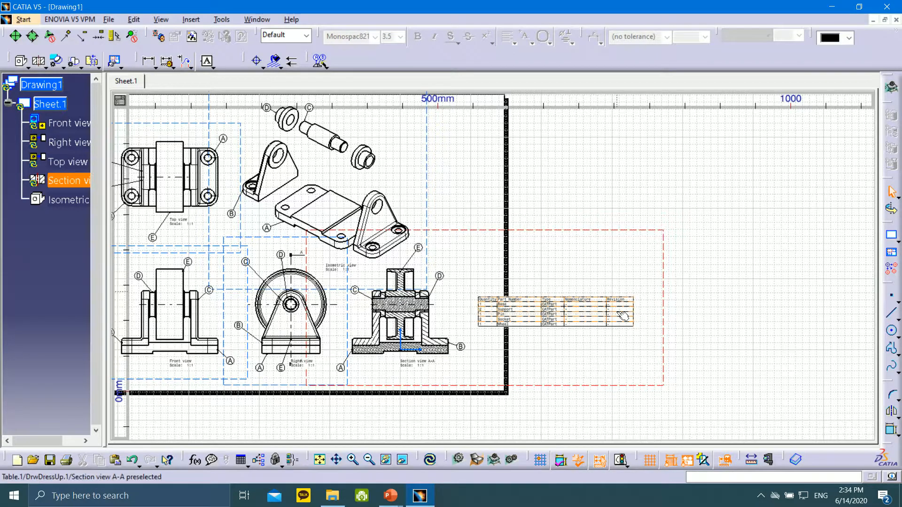
pyautogui.moveTo(616, 299); pyautogui.dragTo(491, 113)
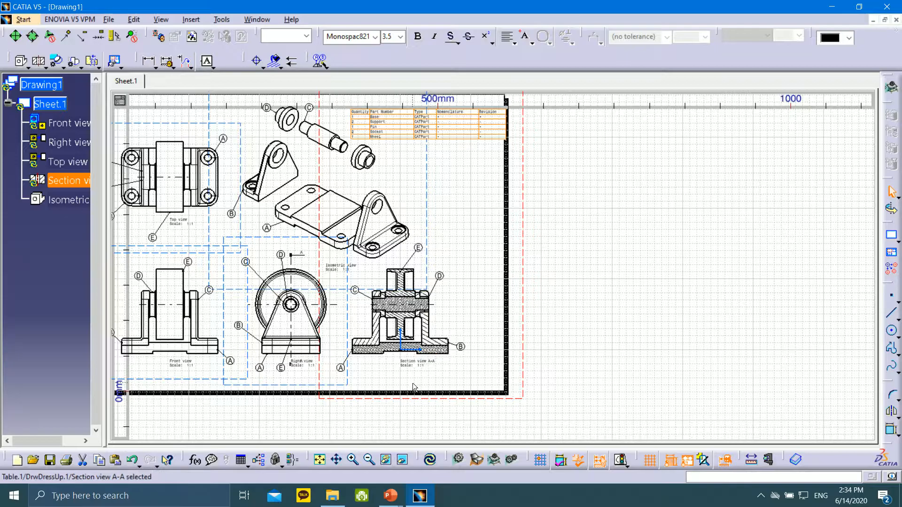
pyautogui.moveTo(506, 274); pyautogui.dragTo(574, 343, button='middle')
pyautogui.moveTo(534, 183); pyautogui.dragTo(523, 171)
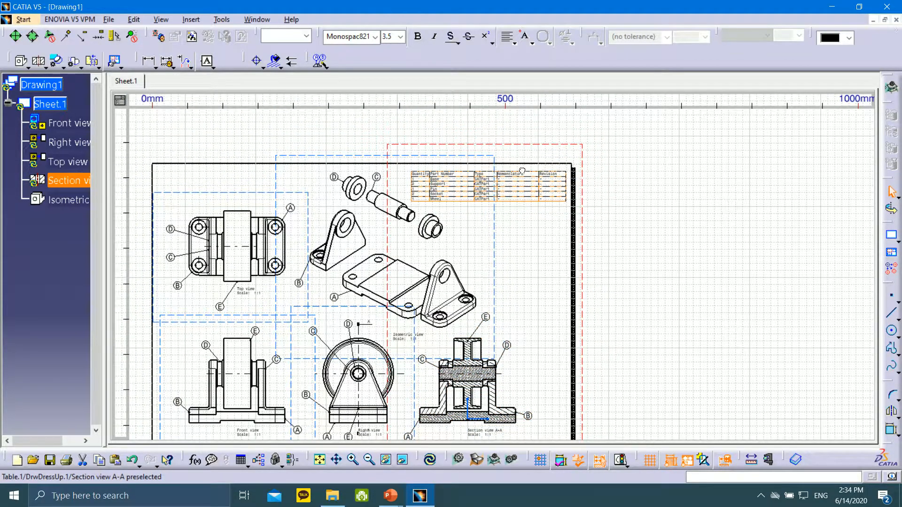
pyautogui.moveTo(468, 363)
pyautogui.mouseDown(button='middle')
pyautogui.moveTo(478, 341)
pyautogui.moveTo(512, 326)
pyautogui.mouseUp(button='middle')
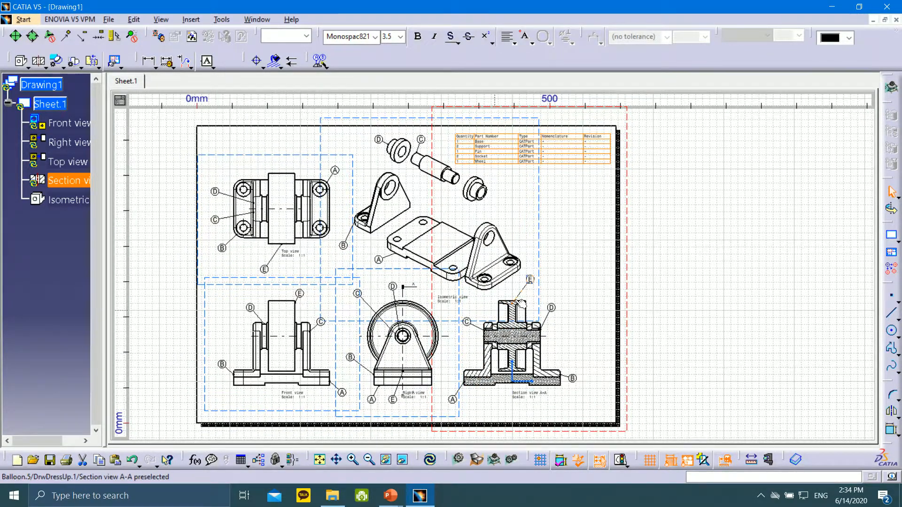
pyautogui.moveTo(553, 137)
pyautogui.mouseDown()
pyautogui.moveTo(540, 334)
pyautogui.moveTo(559, 169)
pyautogui.moveTo(545, 131)
pyautogui.moveTo(556, 147)
pyautogui.mouseUp()
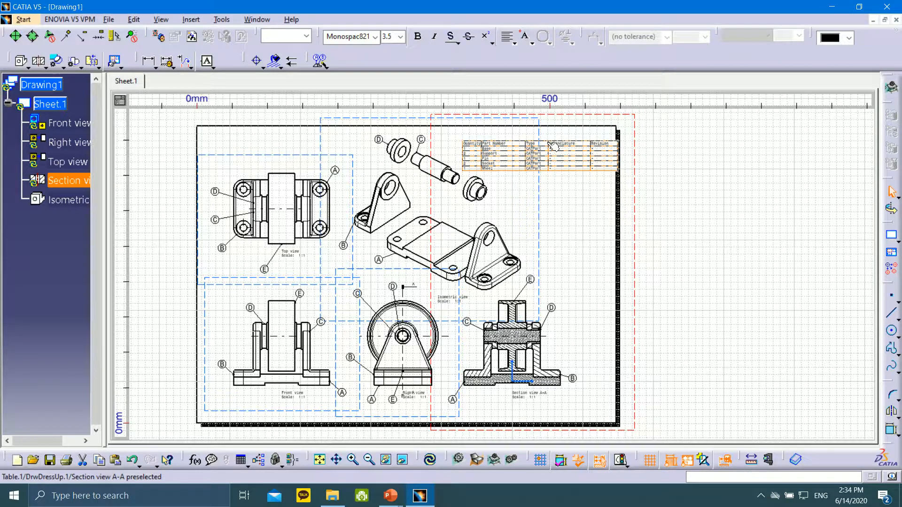
# - Delete the bill of material table and insert a new advanced bill of material to the right of the exploded isometric view
pyautogui.press('Delete')
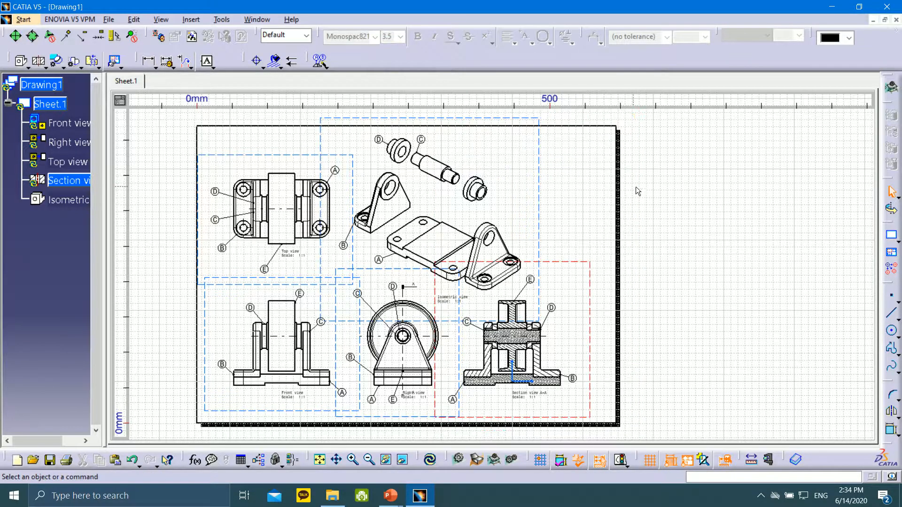
pyautogui.click(192, 20)
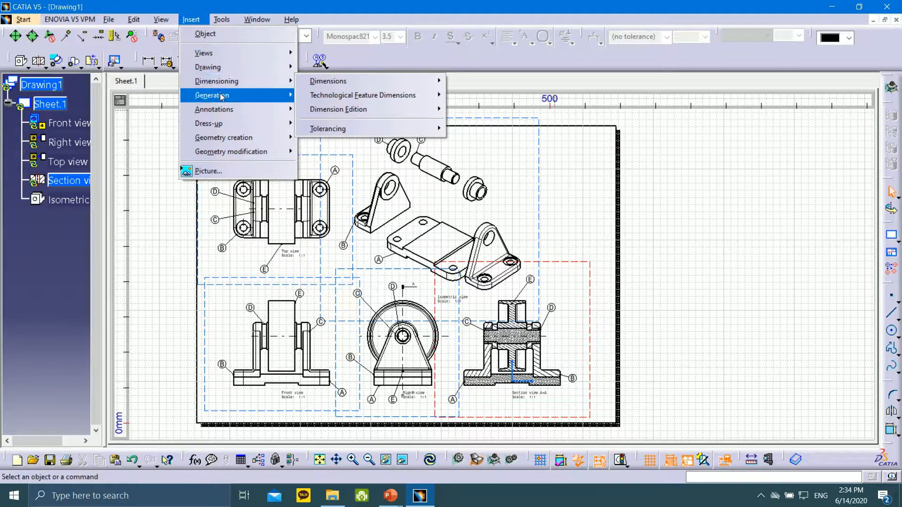
pyautogui.moveTo(221, 96)
pyautogui.moveTo(341, 140)
pyautogui.click(470, 143)
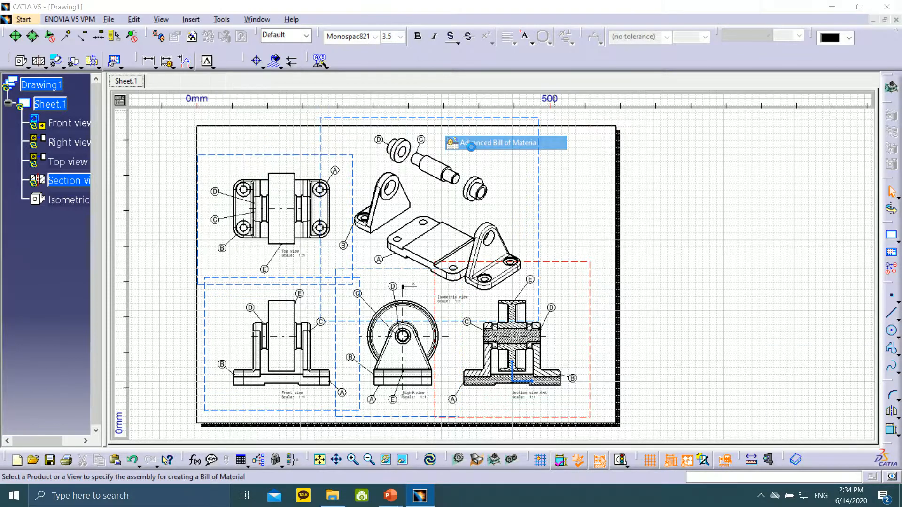
pyautogui.click(537, 206)
pyautogui.click(539, 205)
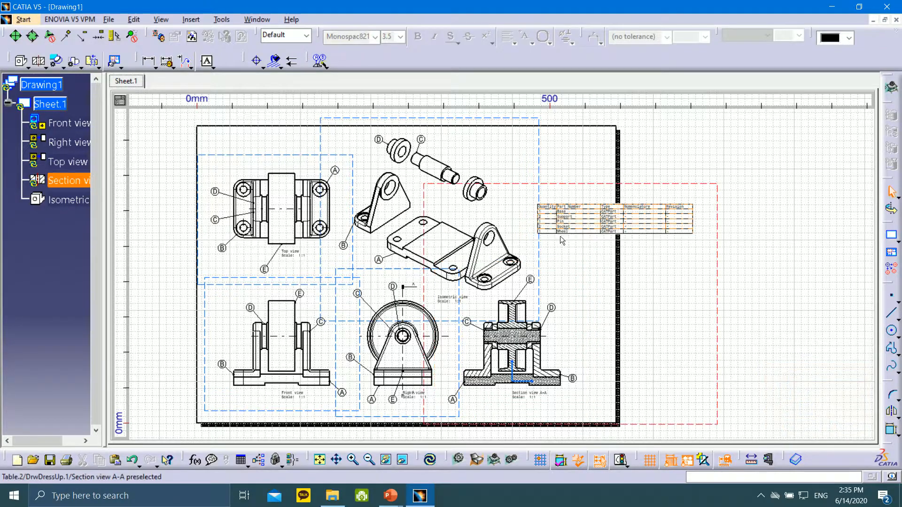
# - Move only the new bill of material table into the sheet's upper right corner, undoing any shift of section view A-A
pyautogui.moveTo(588, 184); pyautogui.dragTo(511, 146)
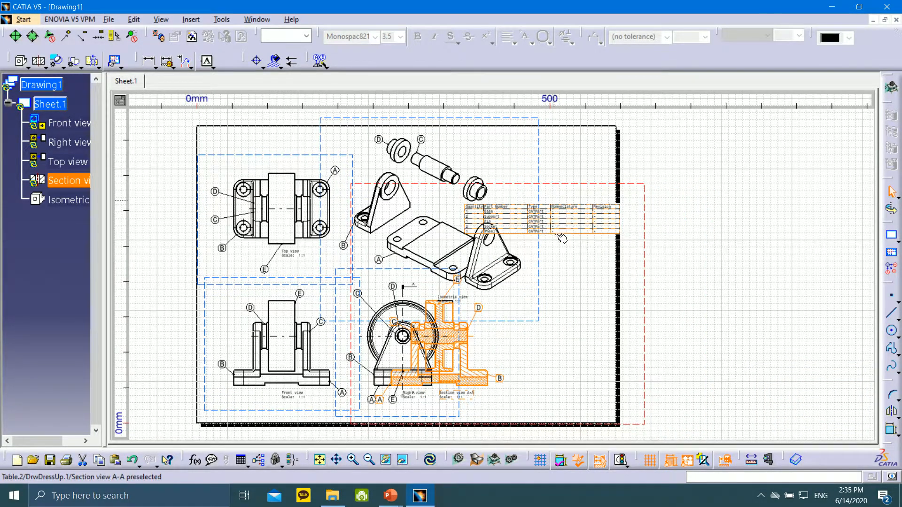
pyautogui.hotkey('ctrl', 'z')
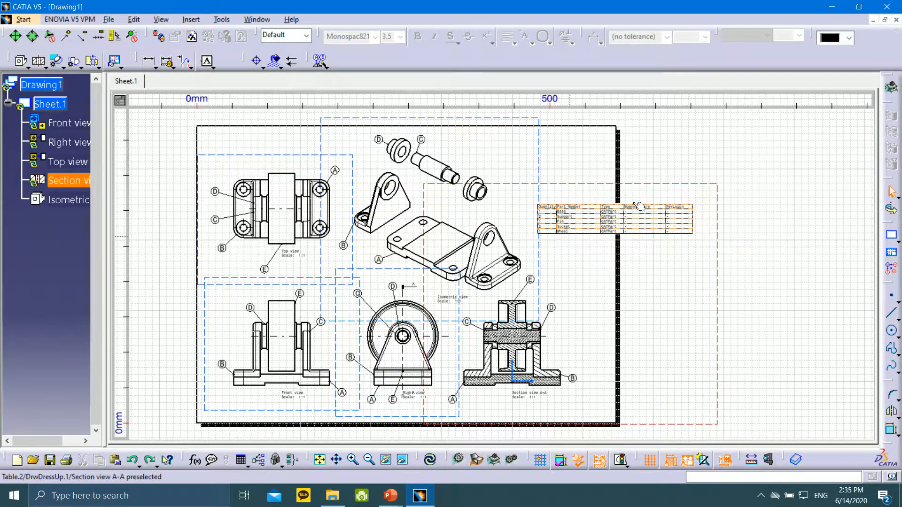
pyautogui.moveTo(647, 207); pyautogui.dragTo(633, 205)
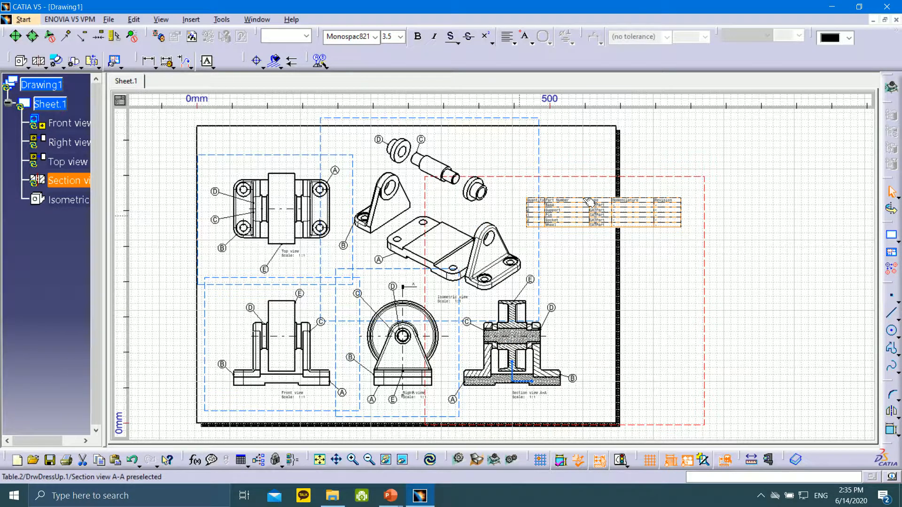
pyautogui.moveTo(584, 201); pyautogui.dragTo(509, 134)
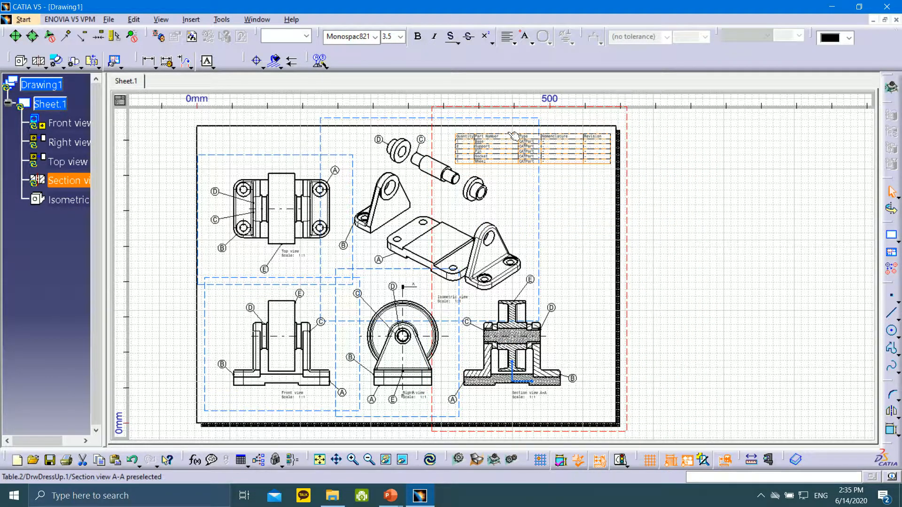
pyautogui.click(655, 214)
# - Examine the quantities and part numbers in the bill of material, and how the table sits on the whole sheet
pyautogui.moveTo(606, 198); pyautogui.dragTo(644, 287, button='middle')
pyautogui.keyDown('ctrl'); pyautogui.moveTo(644, 287); pyautogui.dragTo(569, 178, button='middle'); pyautogui.keyUp('ctrl')
pyautogui.moveTo(569, 179); pyautogui.dragTo(490, 322, button='middle')
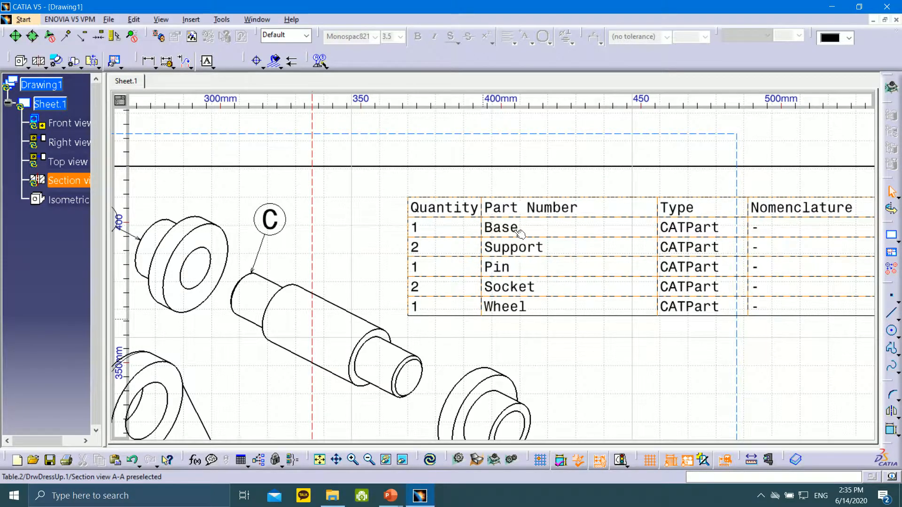
pyautogui.moveTo(521, 232)
pyautogui.mouseDown(button='middle')
pyautogui.moveTo(613, 232)
pyautogui.moveTo(614, 302)
pyautogui.moveTo(664, 251)
pyautogui.moveTo(644, 280)
pyautogui.moveTo(616, 252)
pyautogui.moveTo(531, 249)
pyautogui.moveTo(559, 278)
pyautogui.mouseUp(button='middle')
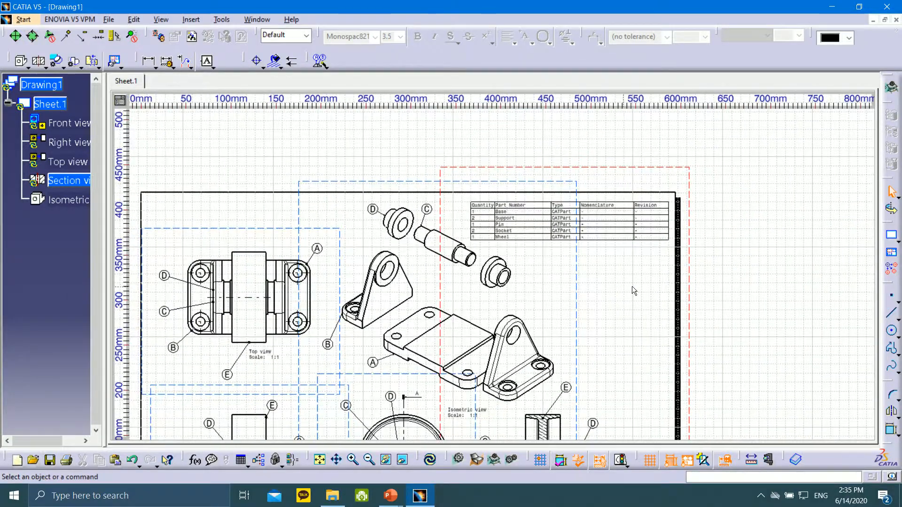
pyautogui.moveTo(490, 329); pyautogui.dragTo(606, 220, button='middle')
pyautogui.moveTo(606, 220)
pyautogui.keyDown('ctrl'); pyautogui.mouseDown(button='middle')
pyautogui.moveTo(607, 240)
pyautogui.moveTo(594, 242)
pyautogui.mouseUp(button='middle'); pyautogui.keyUp('ctrl')
pyautogui.keyDown('ctrl'); pyautogui.moveTo(594, 241); pyautogui.dragTo(596, 254, button='middle'); pyautogui.keyUp('ctrl')
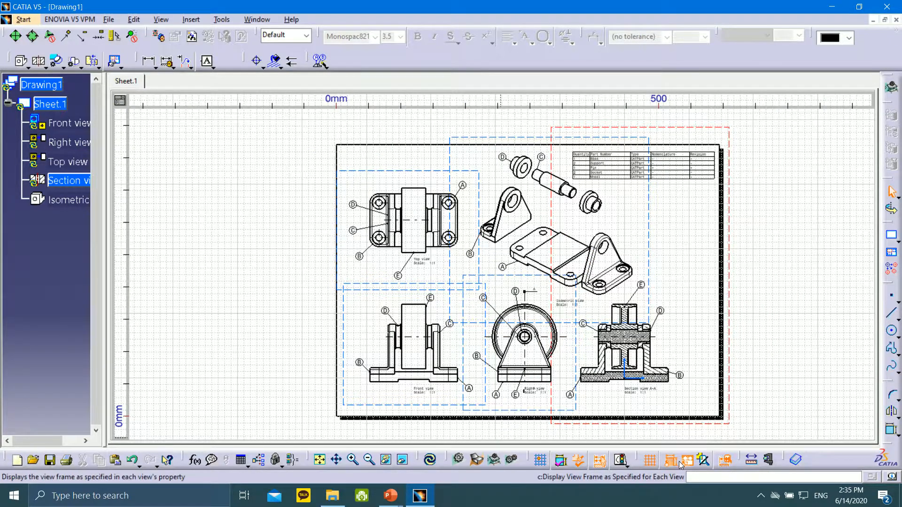
# - Hide the drawing grid and the frames around all views
pyautogui.click(649, 460)
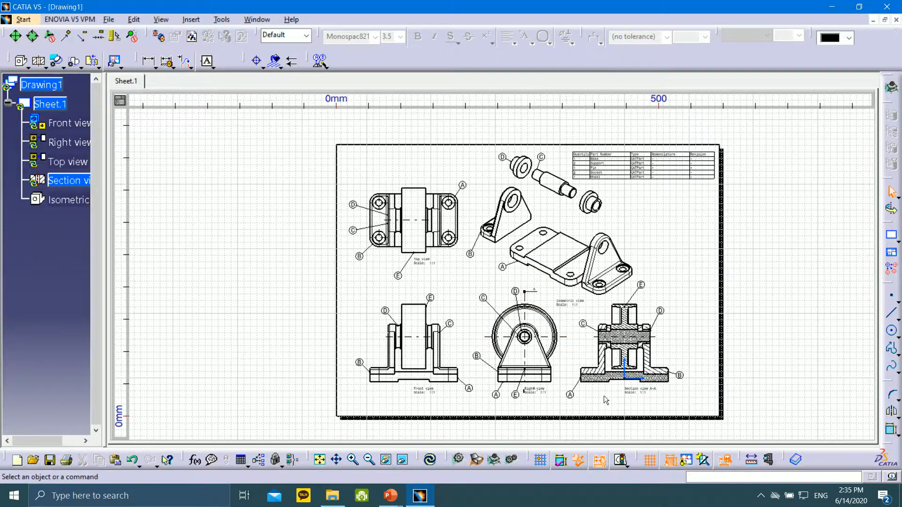
pyautogui.click(687, 461)
pyautogui.click(687, 460)
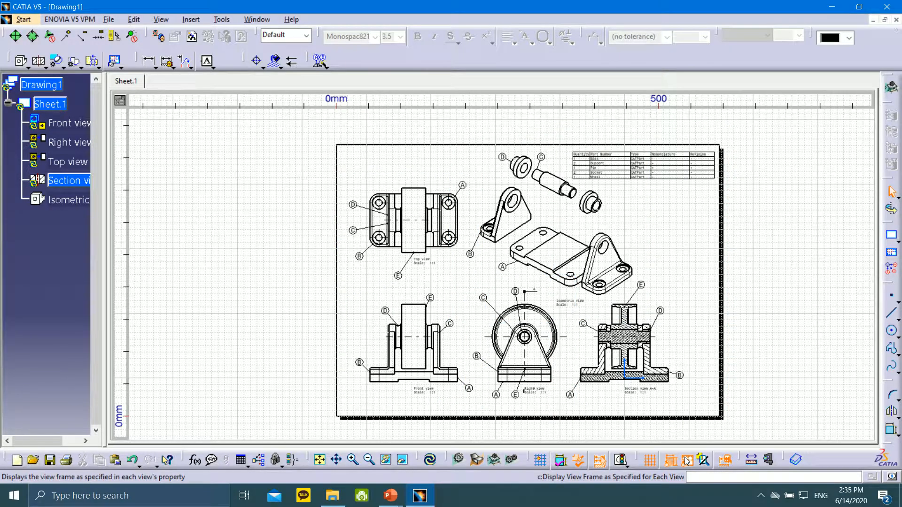
pyautogui.click(686, 461)
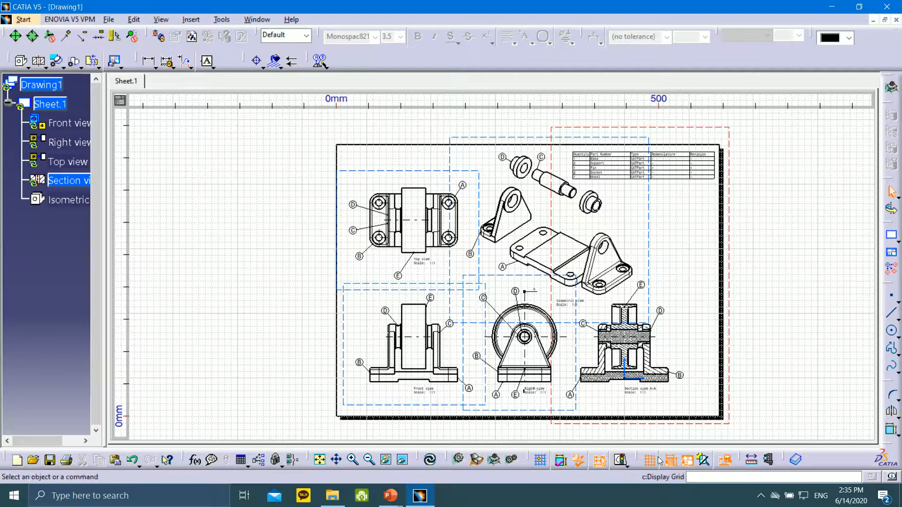
pyautogui.click(650, 460)
pyautogui.click(687, 461)
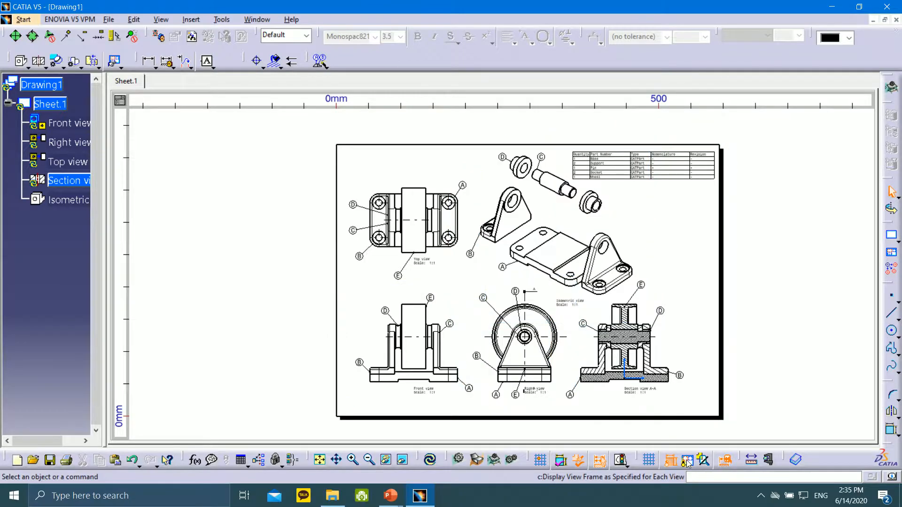
pyautogui.moveTo(620, 221)
pyautogui.mouseDown(button='middle')
pyautogui.moveTo(525, 209)
pyautogui.moveTo(558, 192)
pyautogui.moveTo(637, 204)
pyautogui.moveTo(622, 191)
pyautogui.moveTo(637, 203)
pyautogui.moveTo(554, 196)
pyautogui.mouseUp(button='middle')
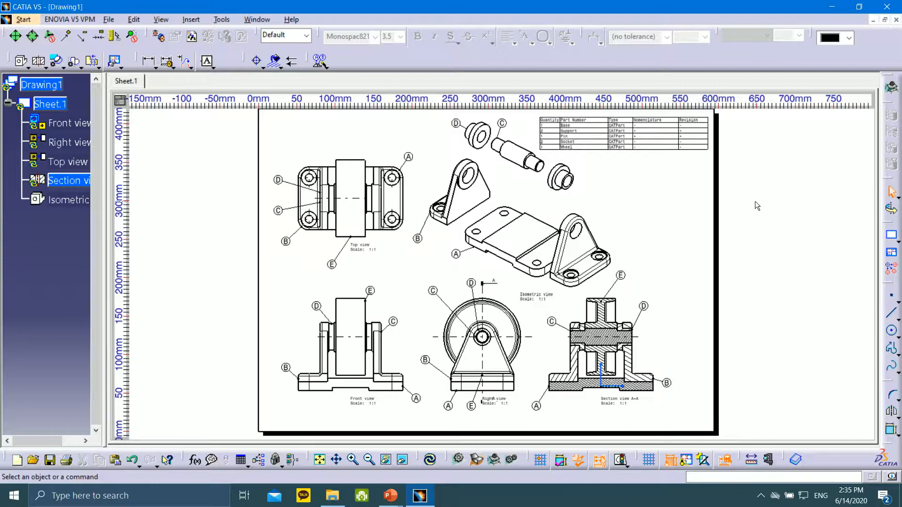
# - Save the assembly drawing as Drawing1 in CATDrawing format in the desktop's Lecture-14 folder, without saving the modified linked document
pyautogui.click(109, 20)
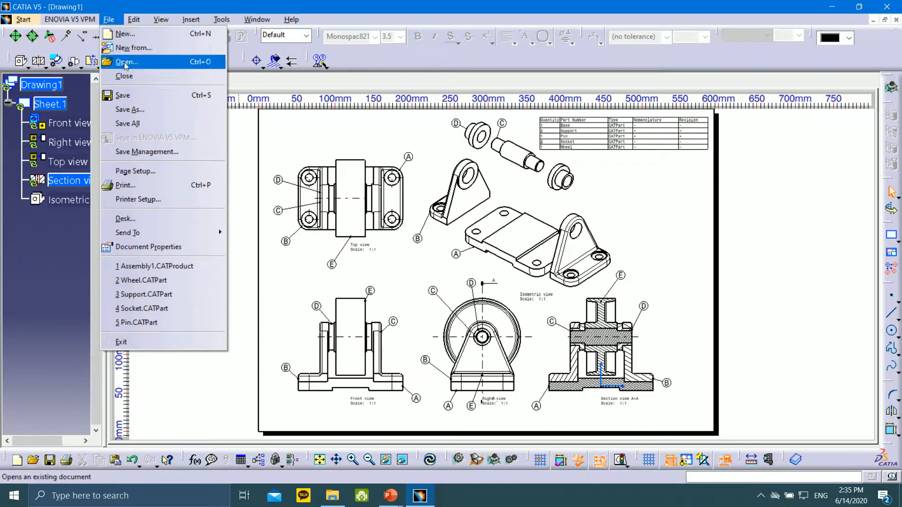
pyautogui.click(151, 97)
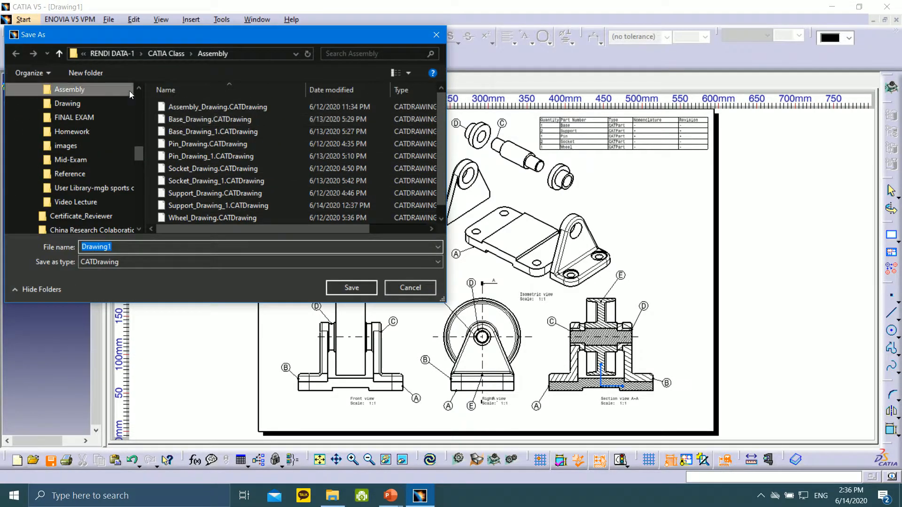
pyautogui.moveTo(139, 151); pyautogui.dragTo(139, 94)
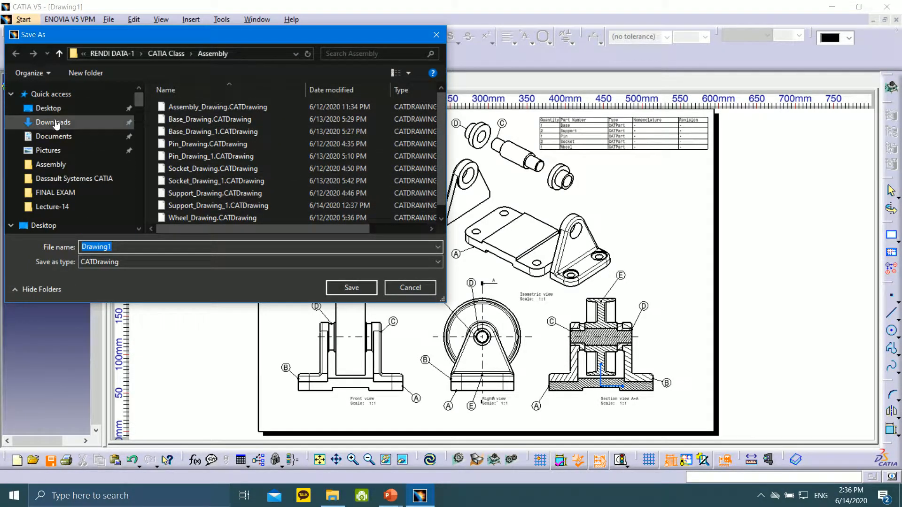
pyautogui.click(45, 225)
pyautogui.scroll(-3, 209, 196)
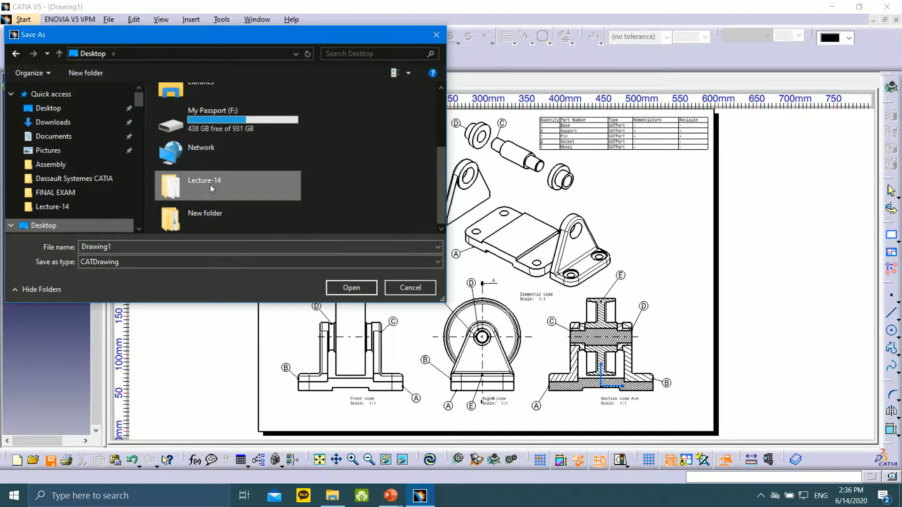
pyautogui.doubleClick(211, 184)
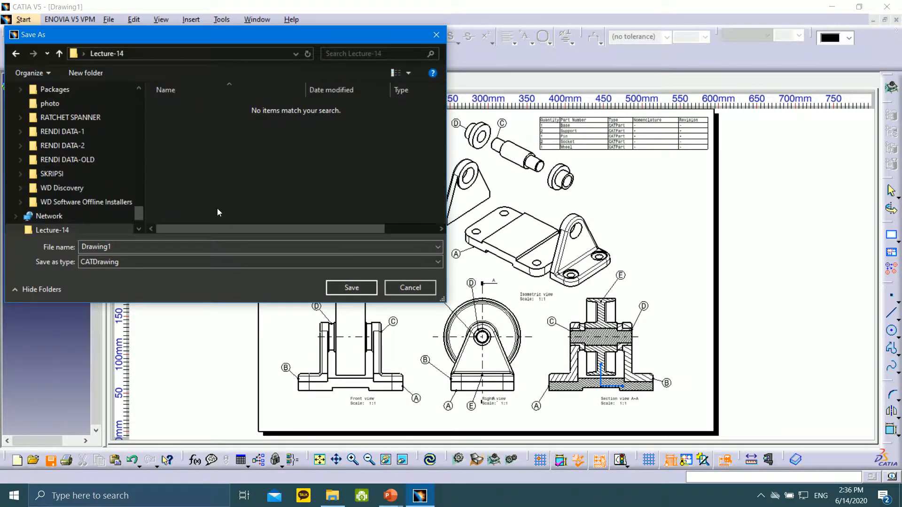
pyautogui.click(117, 247)
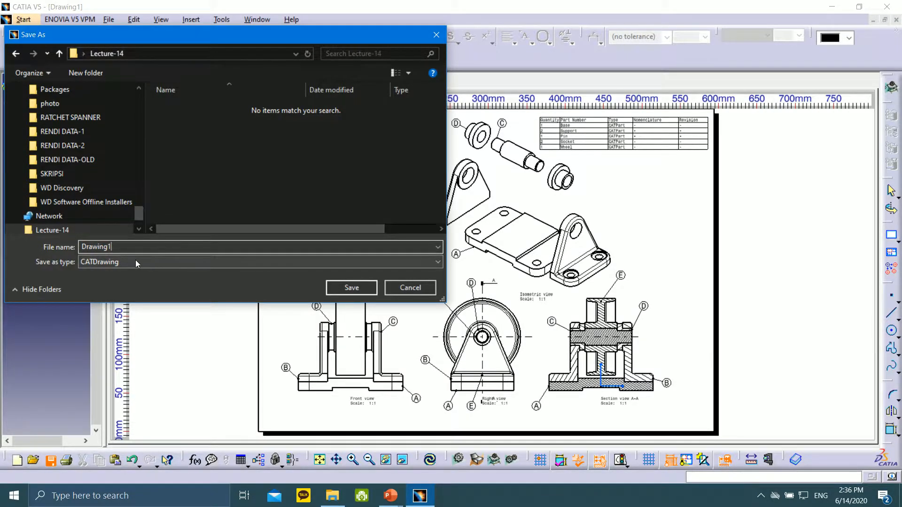
pyautogui.click(115, 263)
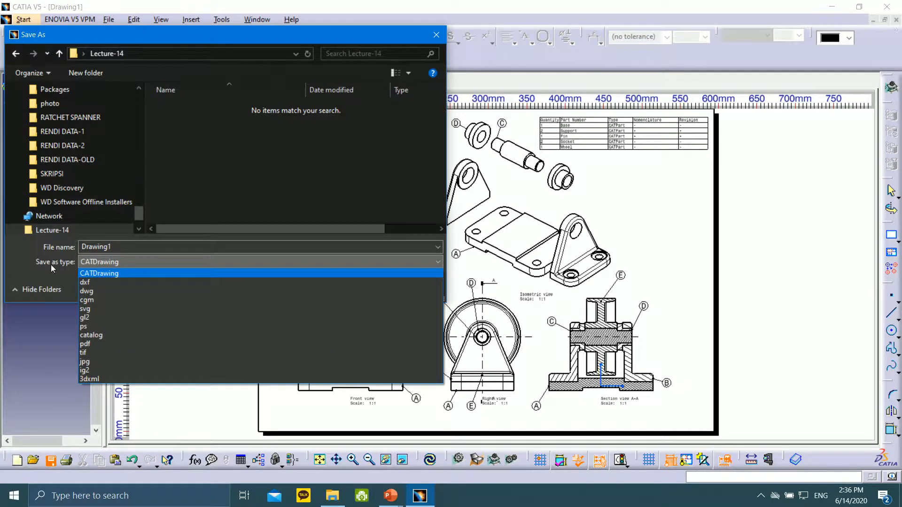
pyautogui.click(99, 275)
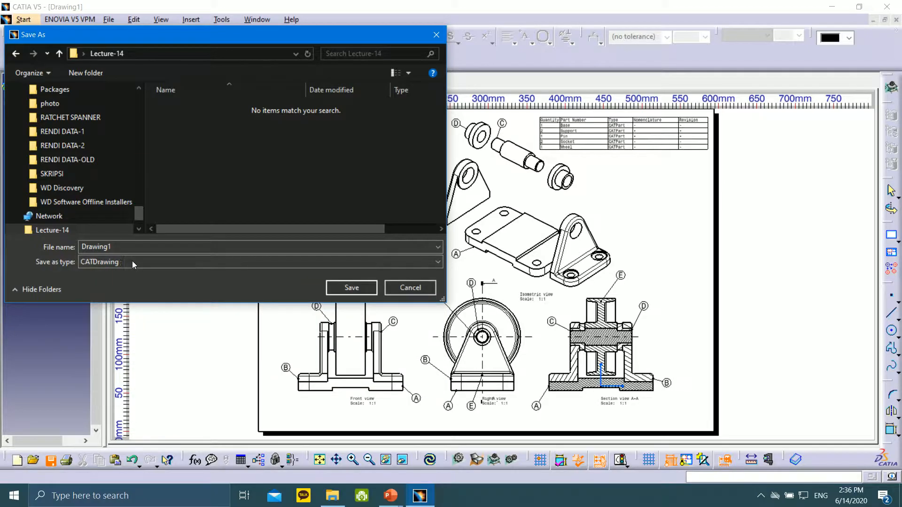
pyautogui.click(352, 288)
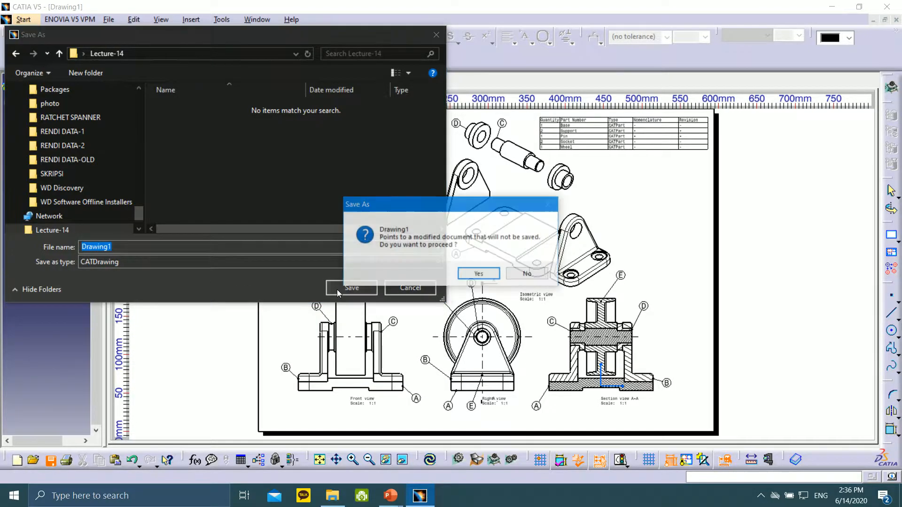
pyautogui.click(469, 275)
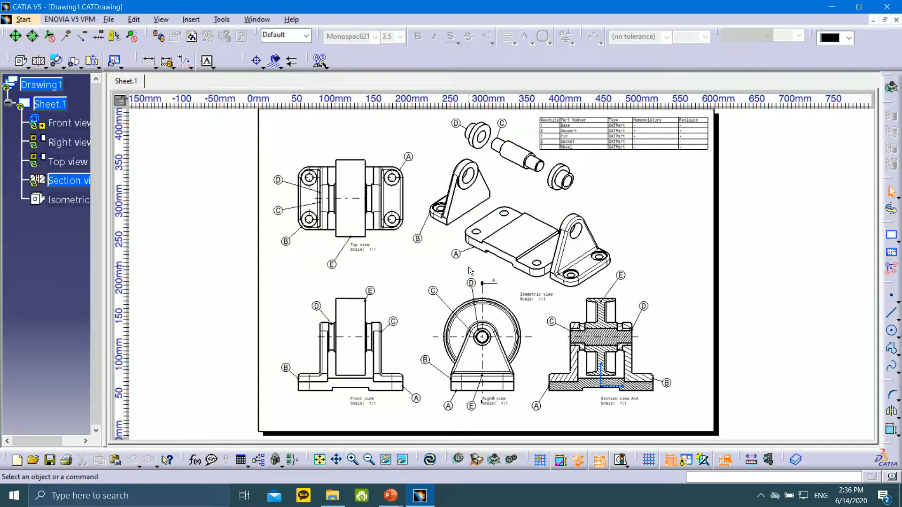
# - Export the assembly drawing as a PDF named Drawing1 in the Lecture-14 folder
pyautogui.click(109, 19)
pyautogui.click(136, 109)
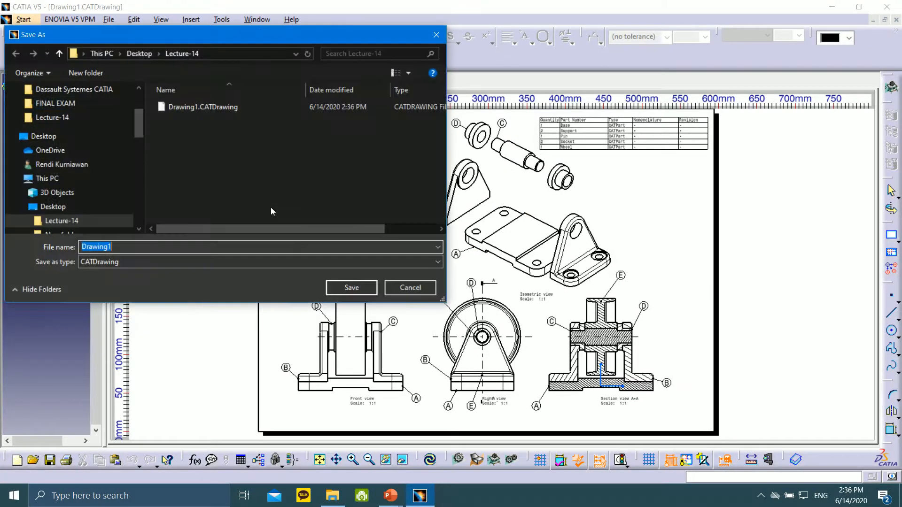
pyautogui.click(149, 263)
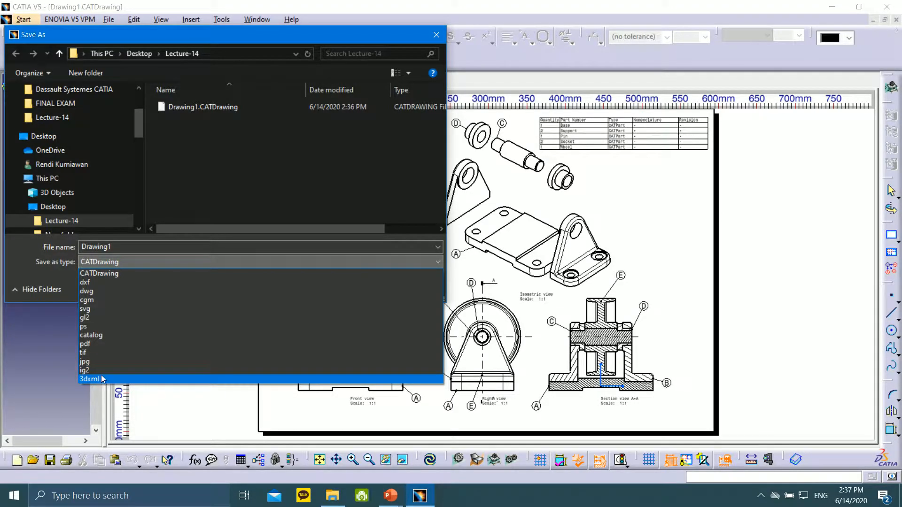
pyautogui.click(95, 345)
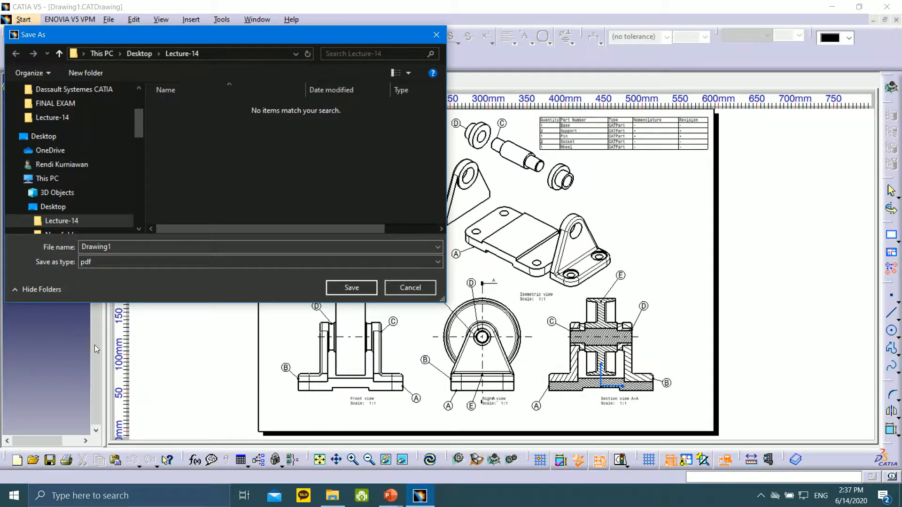
pyautogui.click(351, 289)
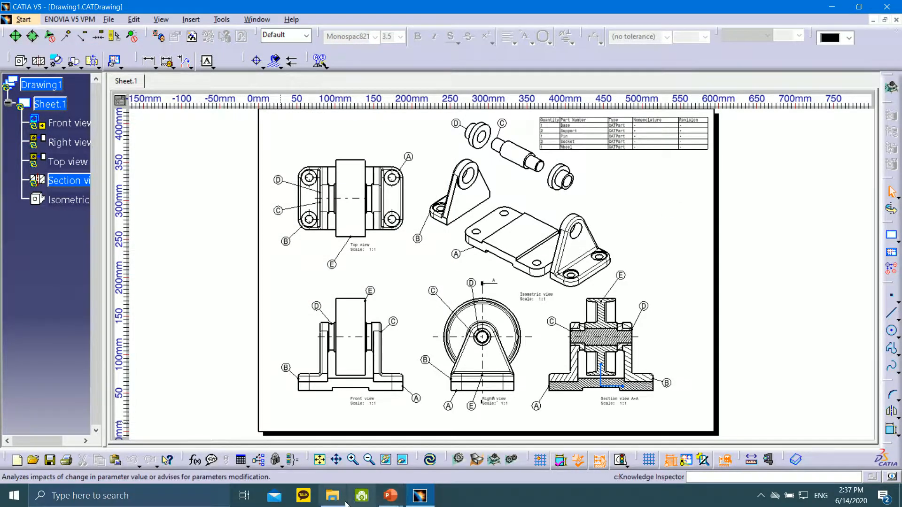
# - Switch to the desktop's Lecture-14 folder and open the exported Drawing1.pdf in Adobe Acrobat
pyautogui.moveTo(337, 503)
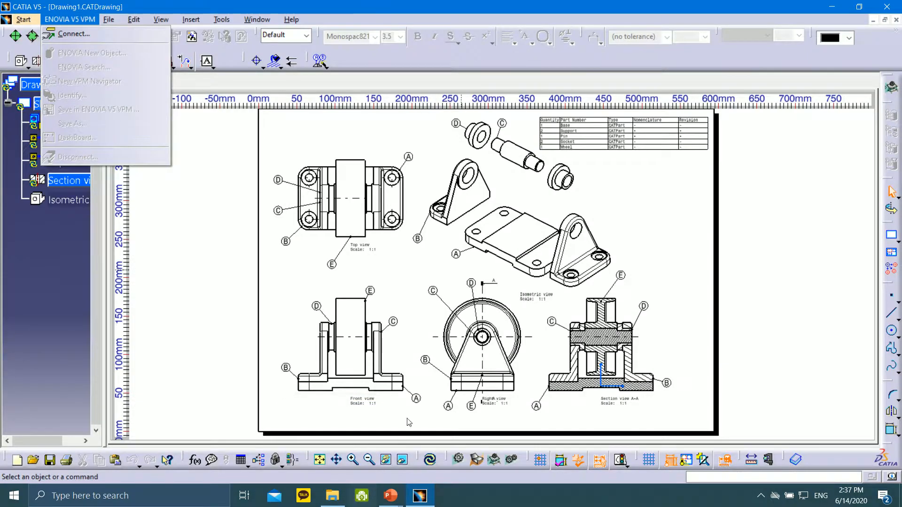
pyautogui.click(830, 6)
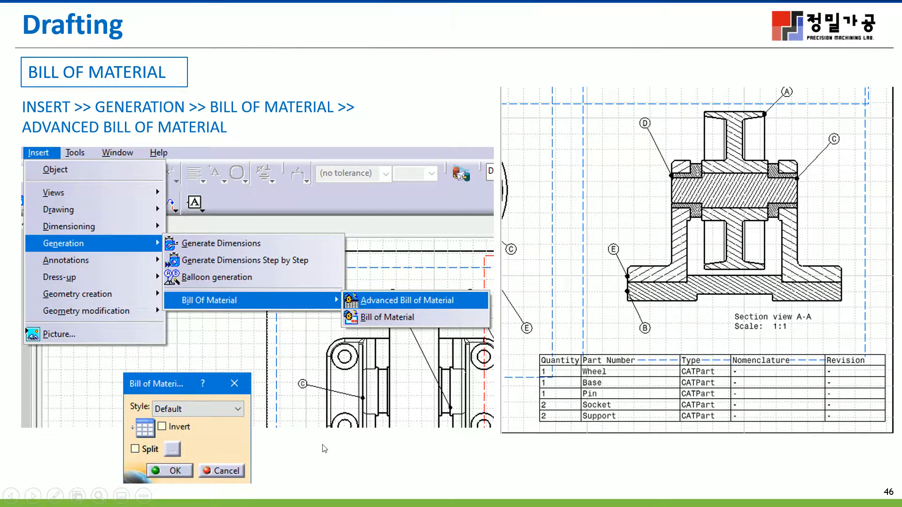
pyautogui.press('Escape')
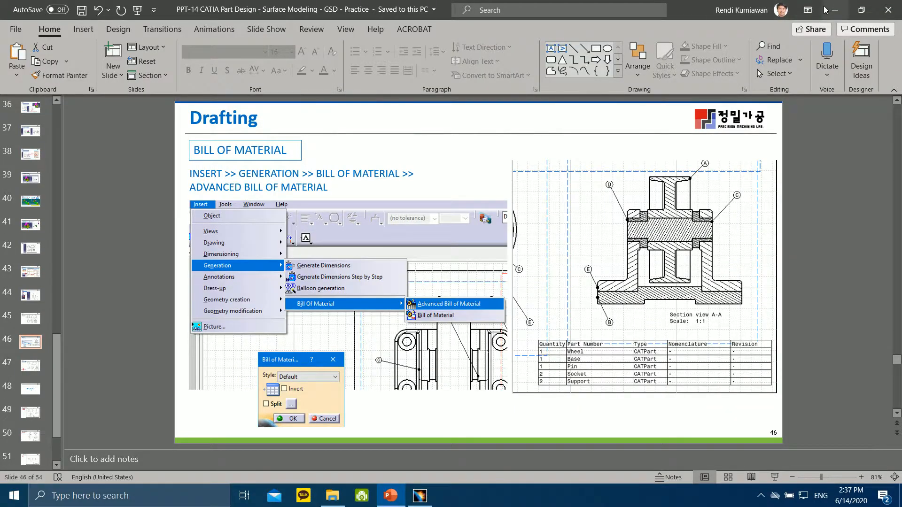
pyautogui.click(829, 8)
pyautogui.doubleClick(72, 18)
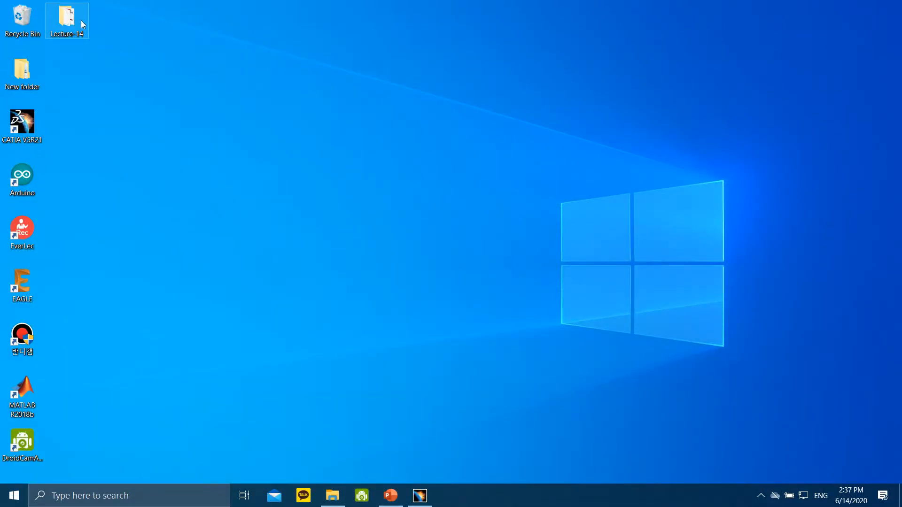
pyautogui.doubleClick(489, 208)
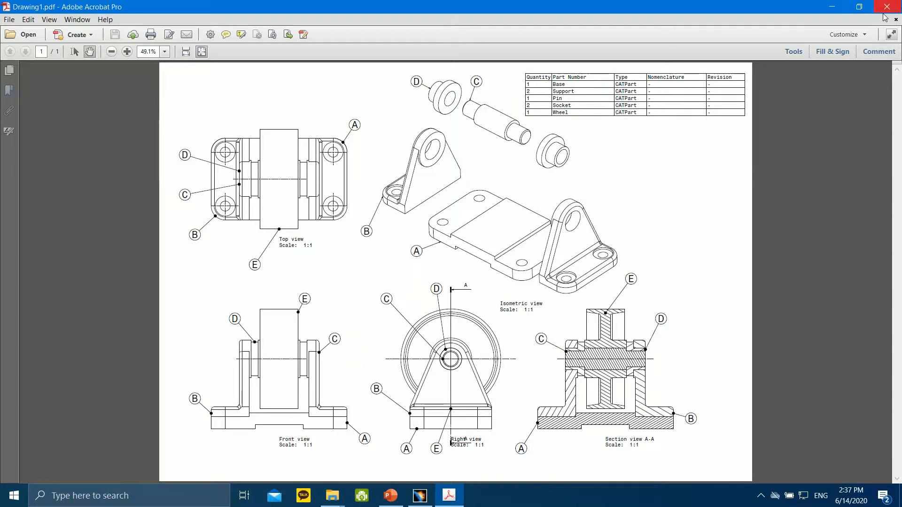
# - Examine the views, balloons and bill of material in the exported PDF, and close it along with the folder window
pyautogui.click(127, 52)
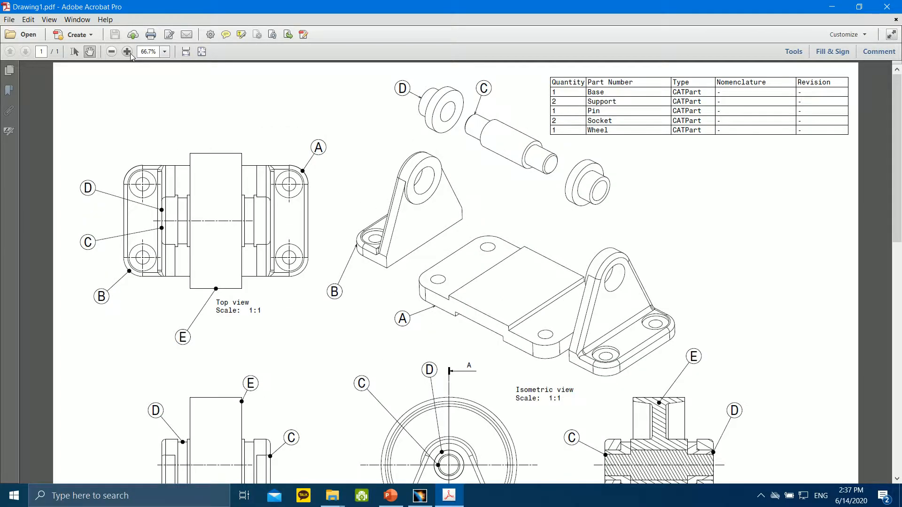
pyautogui.click(127, 52)
pyautogui.click(126, 51)
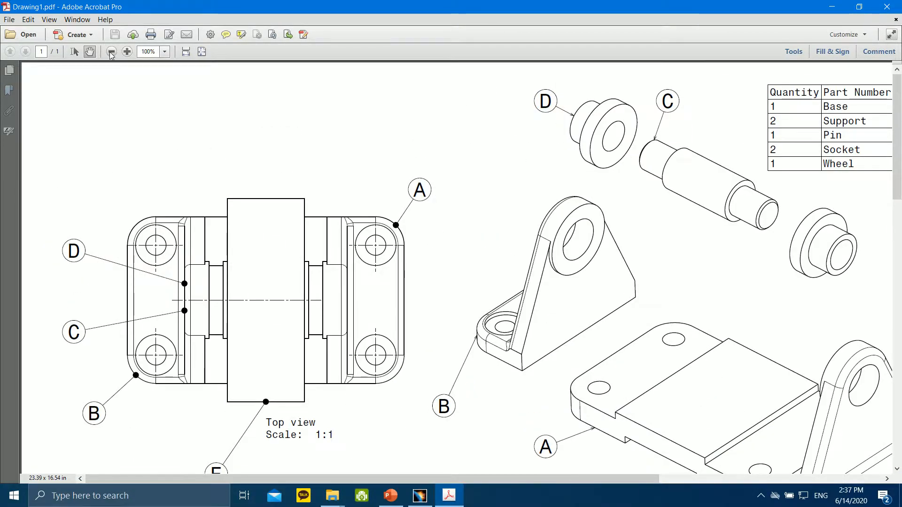
pyautogui.click(127, 52)
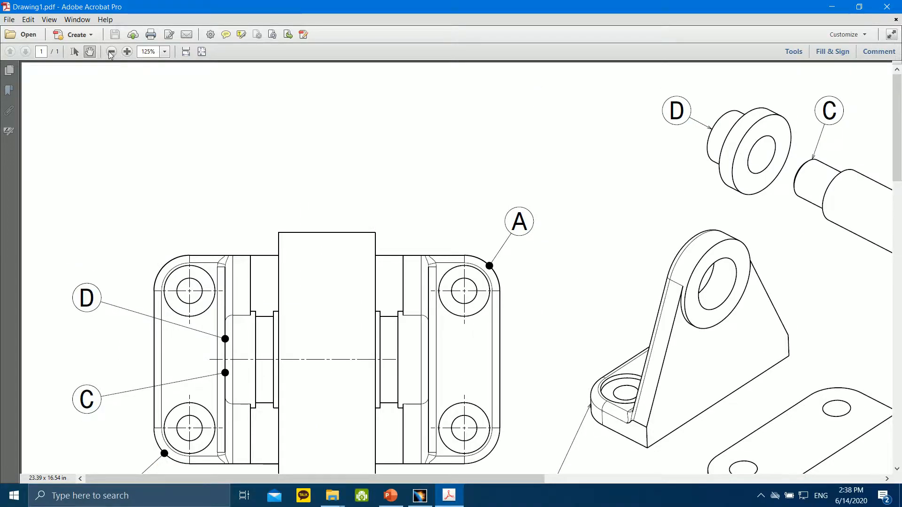
pyautogui.click(112, 52)
pyautogui.click(111, 52)
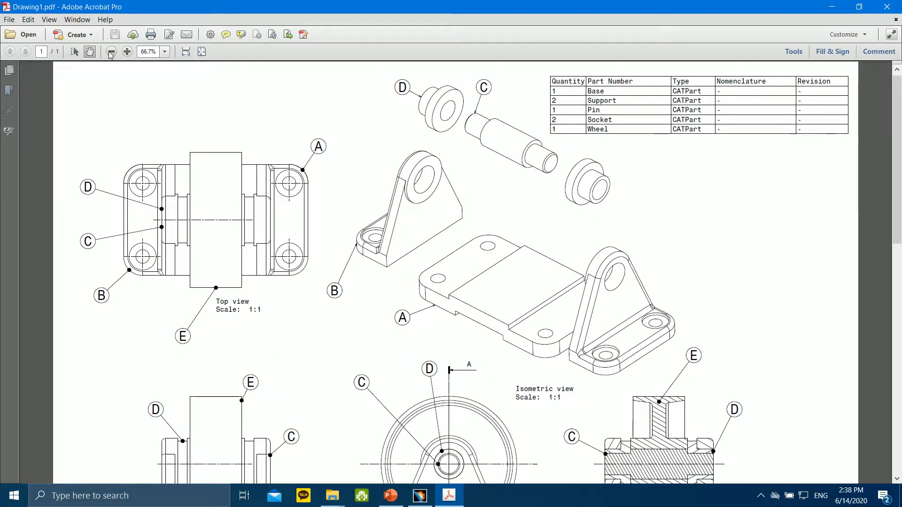
pyautogui.click(886, 8)
pyautogui.click(775, 47)
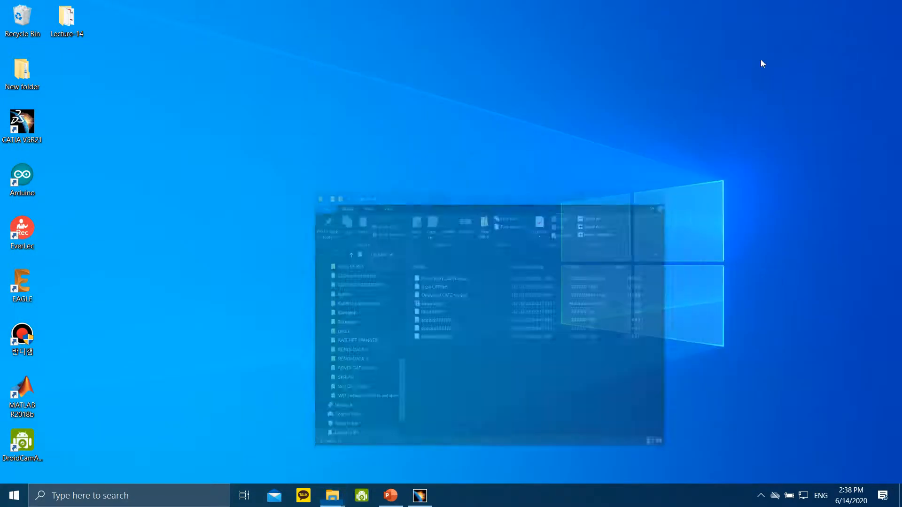
# - Switch to the PowerPoint lecture and present slide 47, Assembly Final Drafting
pyautogui.click(390, 497)
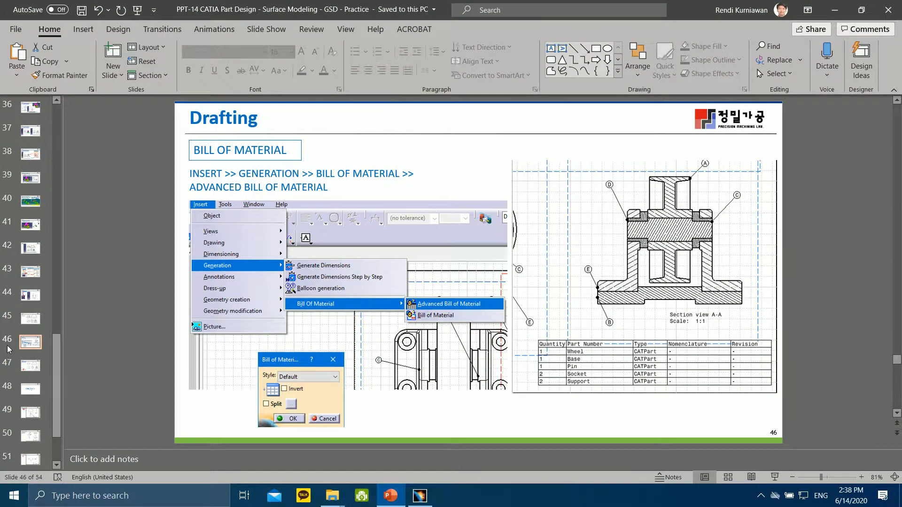
pyautogui.click(775, 477)
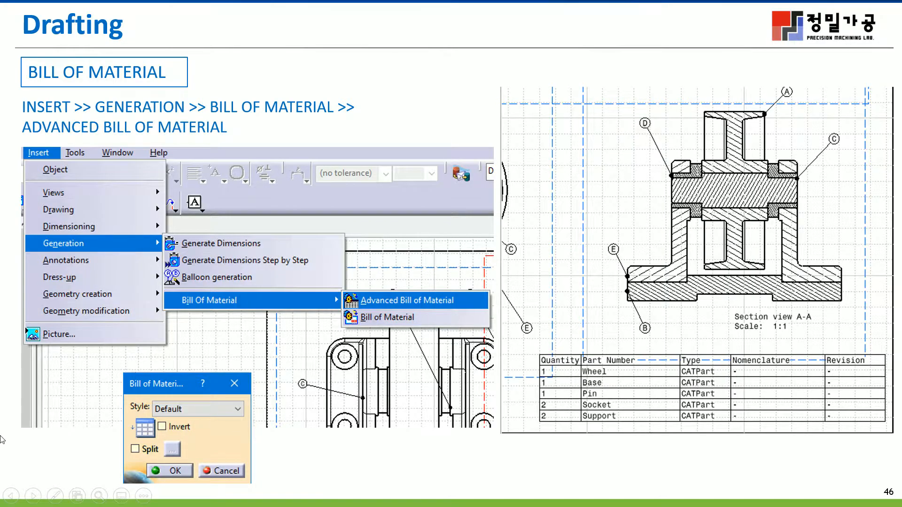
pyautogui.click(33, 497)
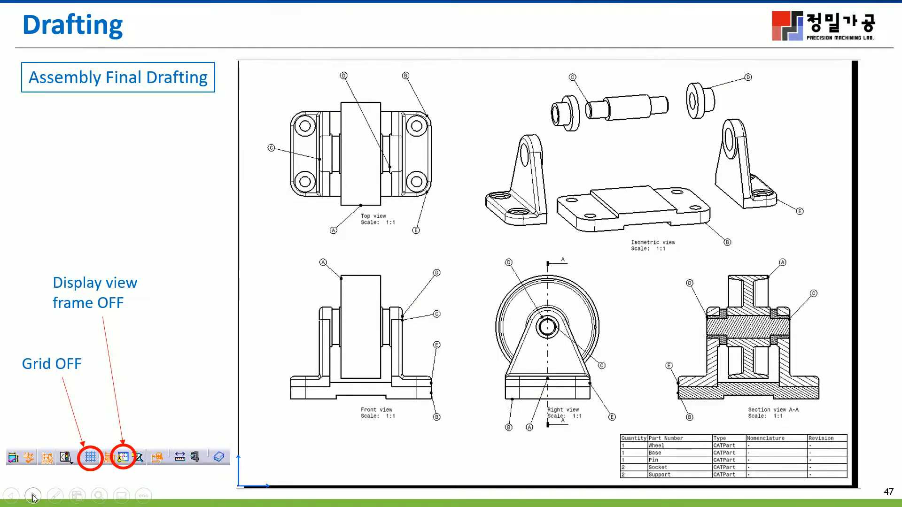
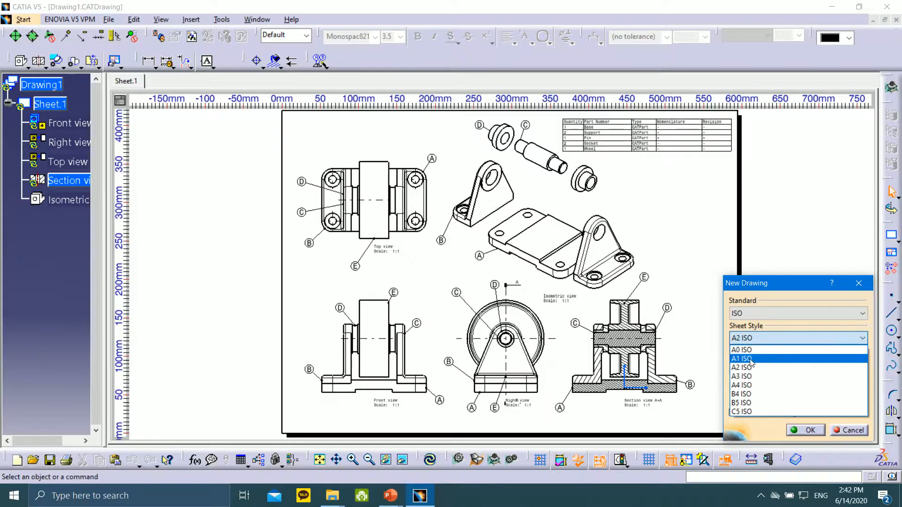
# - Create a new ISO drawing with an A3 ISO landscape sheet and display its grid
pyautogui.click(742, 377)
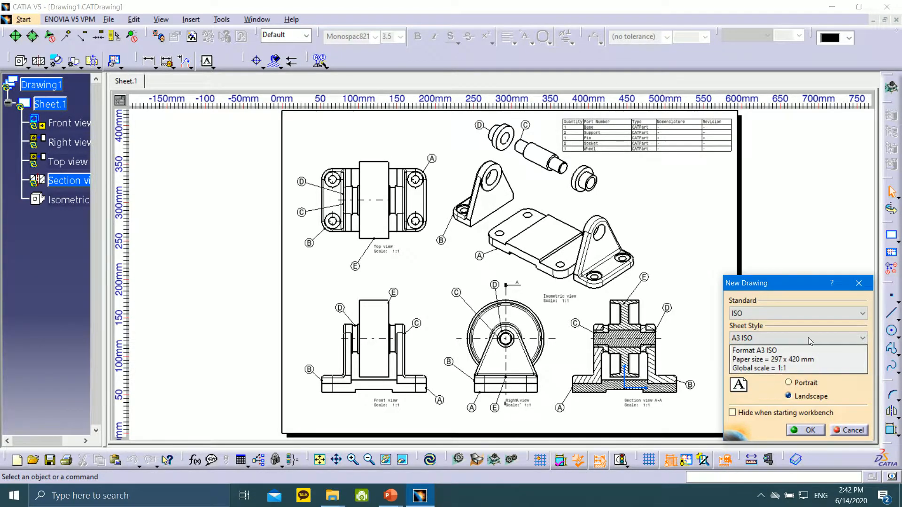
pyautogui.click(807, 431)
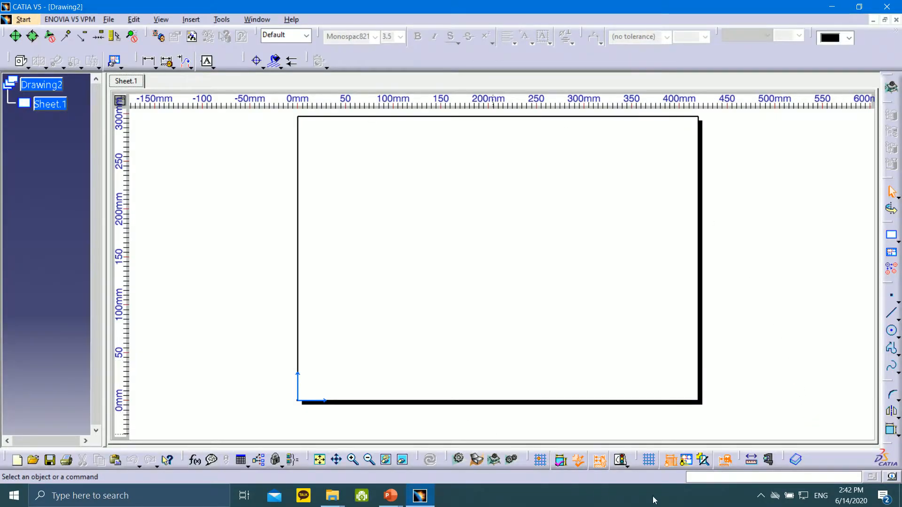
pyautogui.click(649, 460)
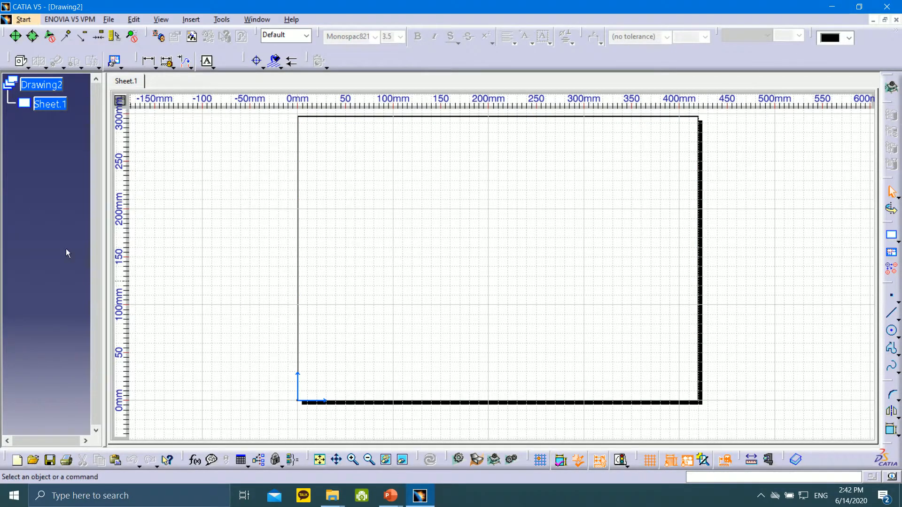
# - Minimize the Drawing2, assembly and Drawing1 windows, and bring up the Base.CATPart window
pyautogui.moveTo(23, 61); pyautogui.dragTo(38, 79)
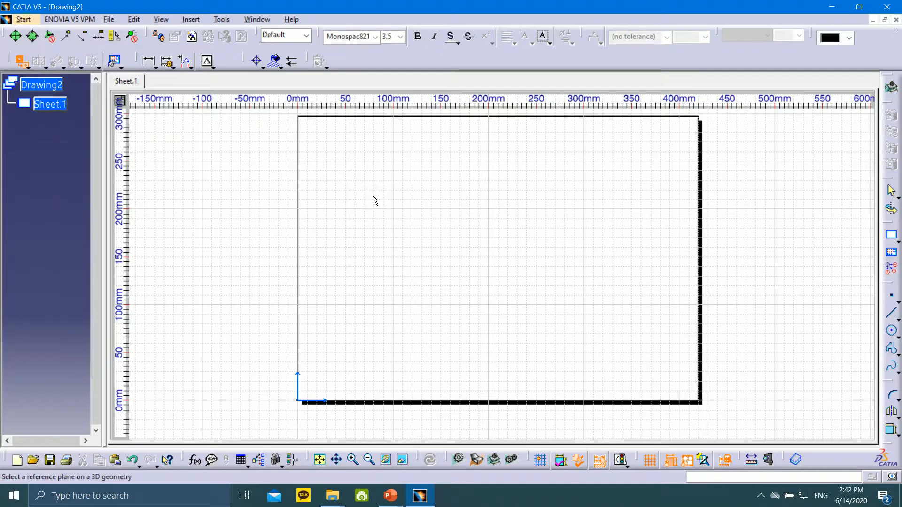
pyautogui.click(873, 20)
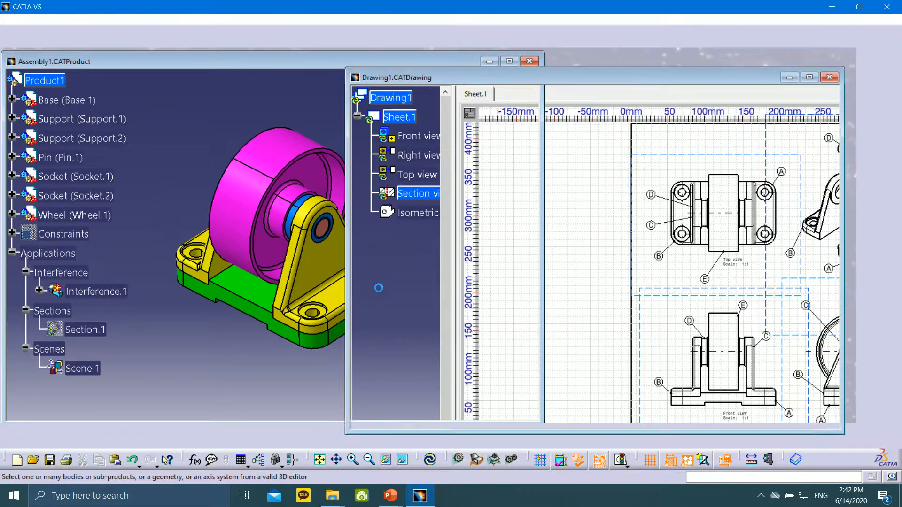
pyautogui.click(489, 86)
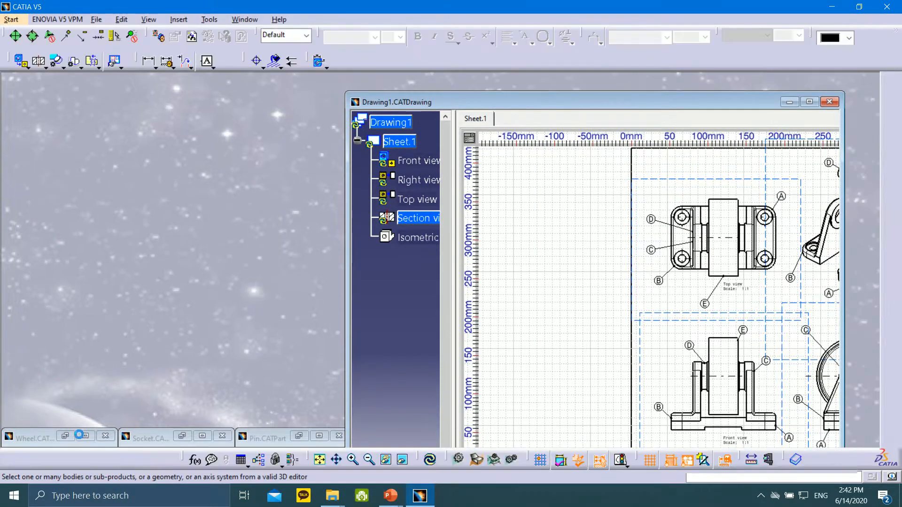
pyautogui.click(790, 102)
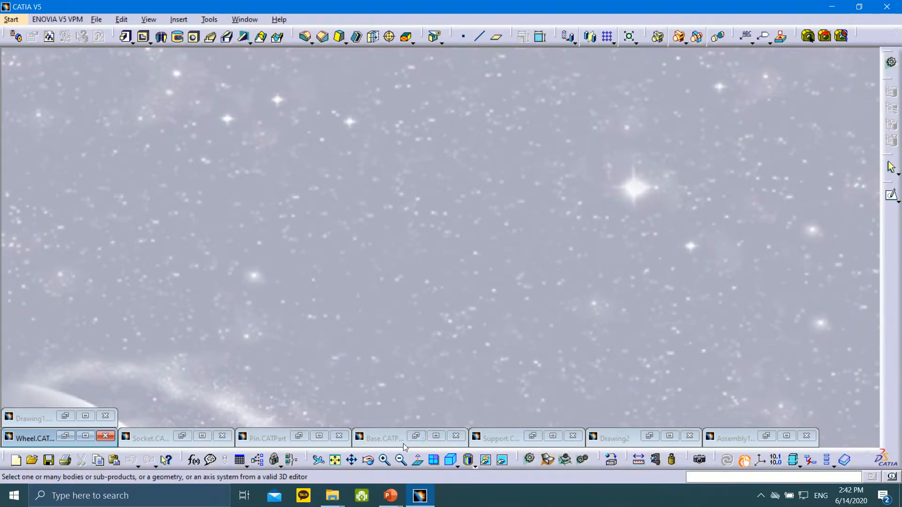
pyautogui.click(436, 437)
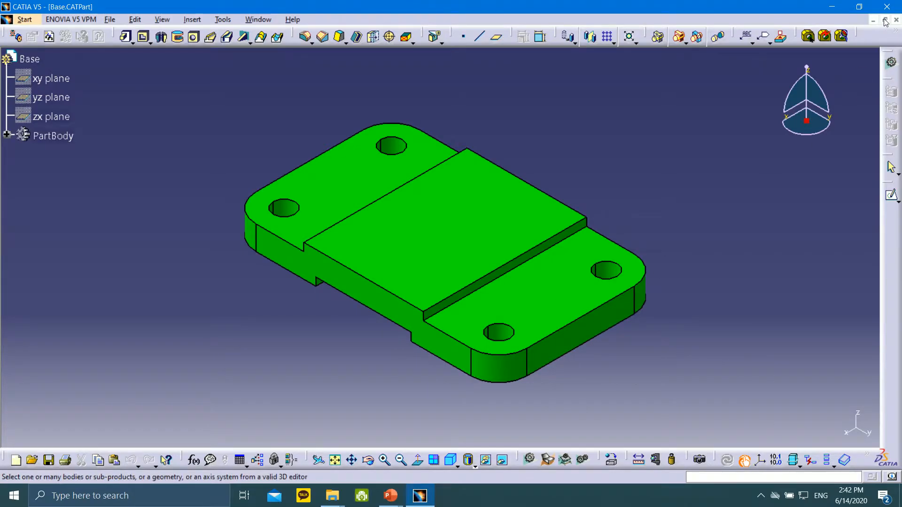
# - Restore the Base.CATPart and Drawing2 windows to floating size, and resize and arrange them side by side
pyautogui.click(885, 20)
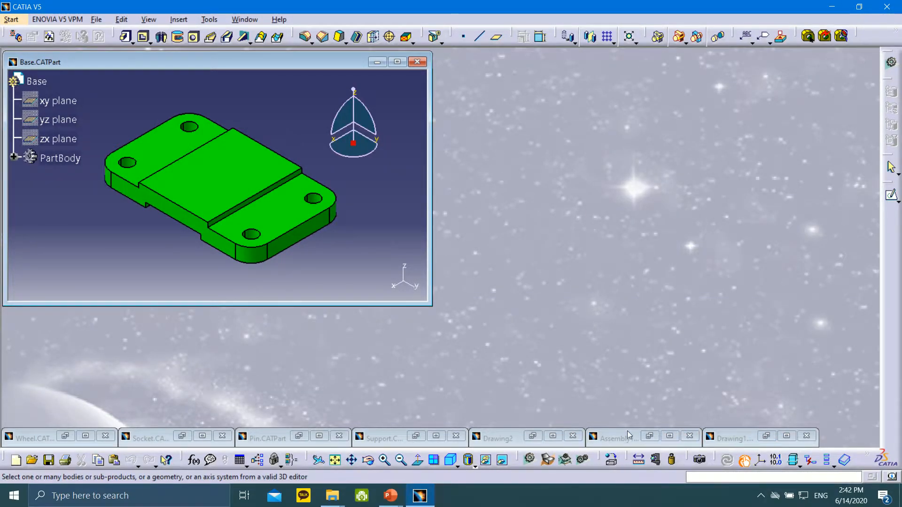
pyautogui.click(536, 435)
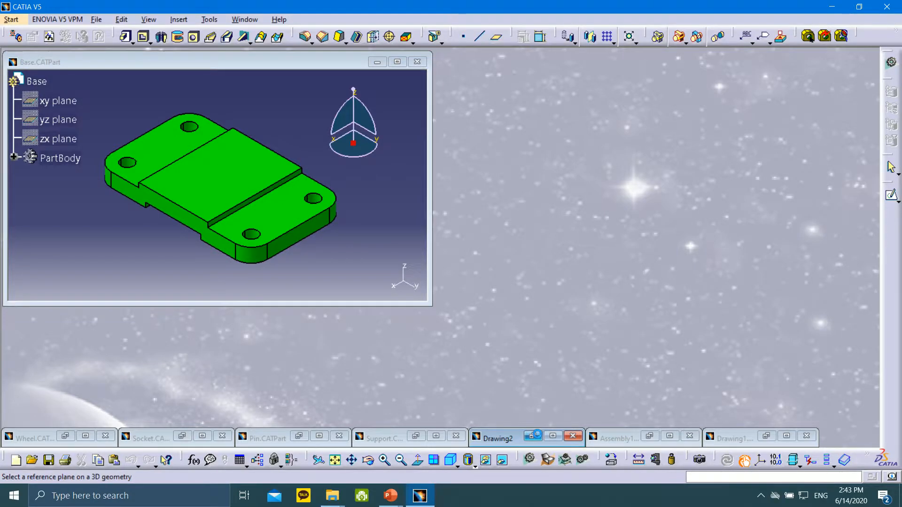
pyautogui.click(533, 436)
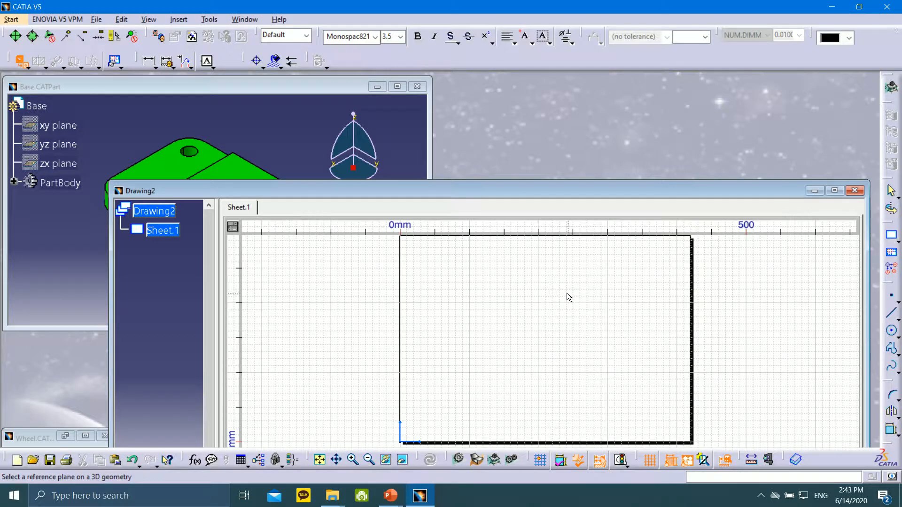
pyautogui.moveTo(111, 298); pyautogui.dragTo(408, 281)
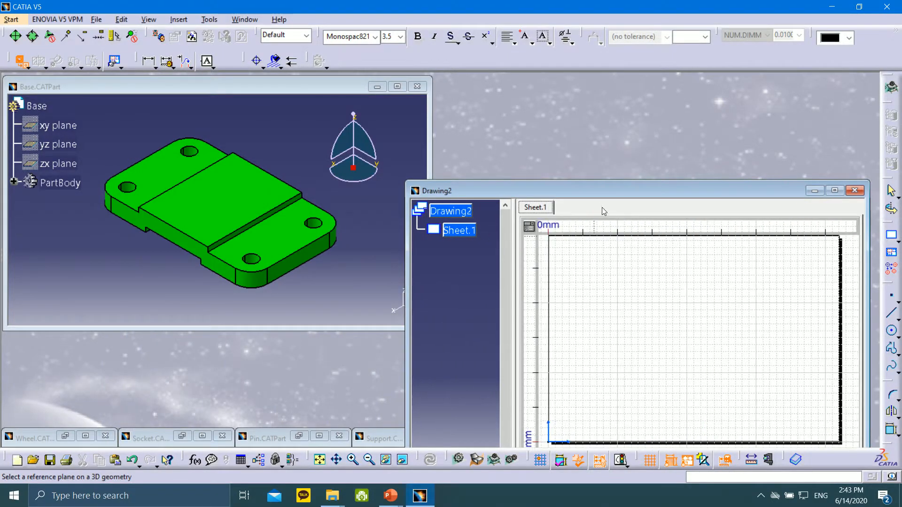
pyautogui.moveTo(602, 178); pyautogui.dragTo(607, 104)
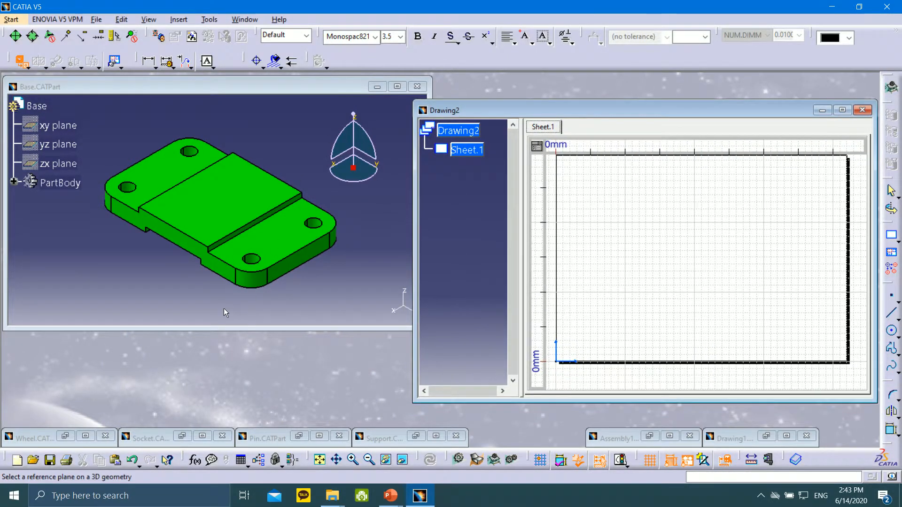
pyautogui.moveTo(224, 330); pyautogui.dragTo(223, 387)
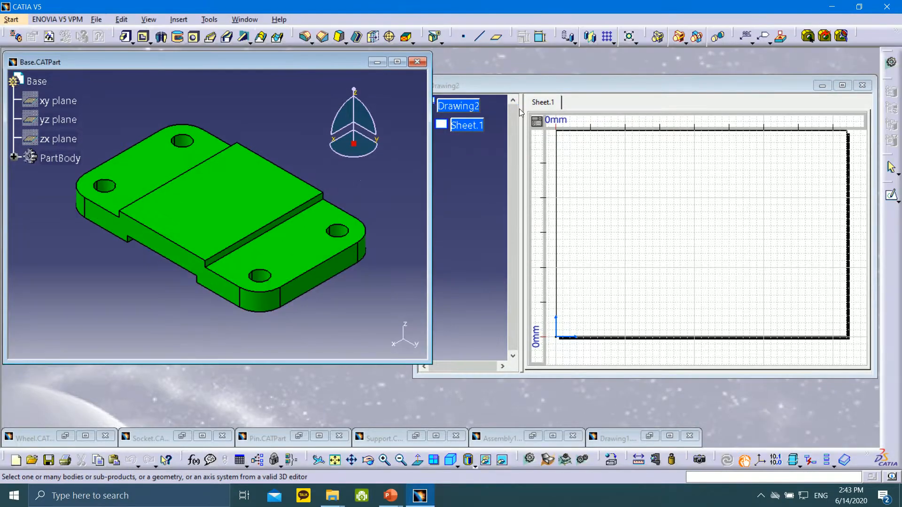
pyautogui.moveTo(529, 85); pyautogui.dragTo(542, 66)
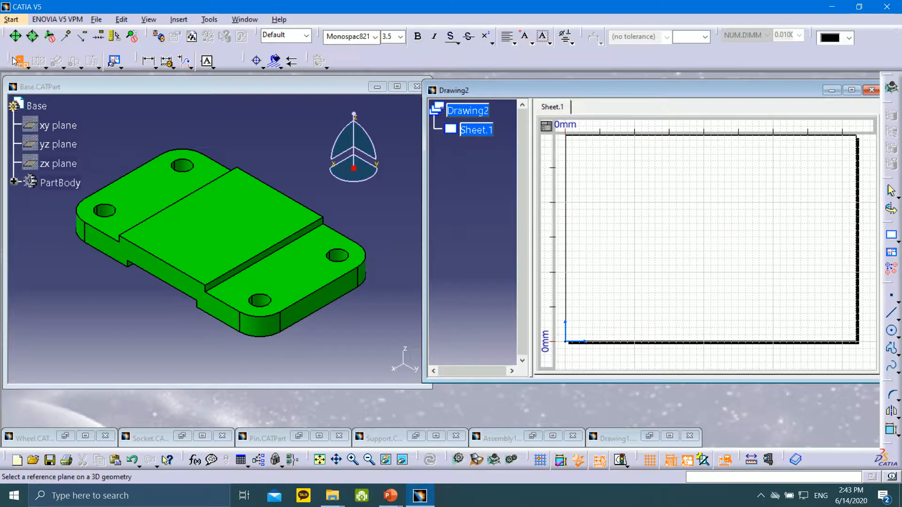
pyautogui.click(25, 63)
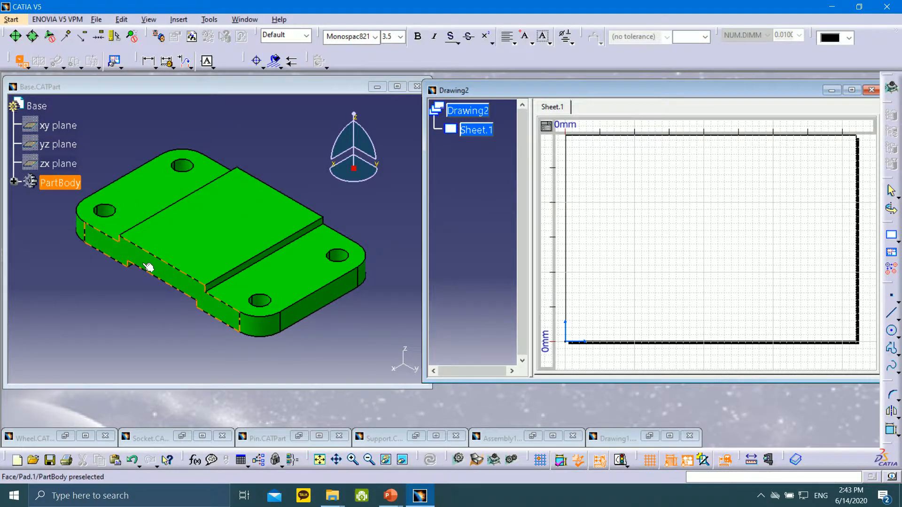
pyautogui.click(161, 269)
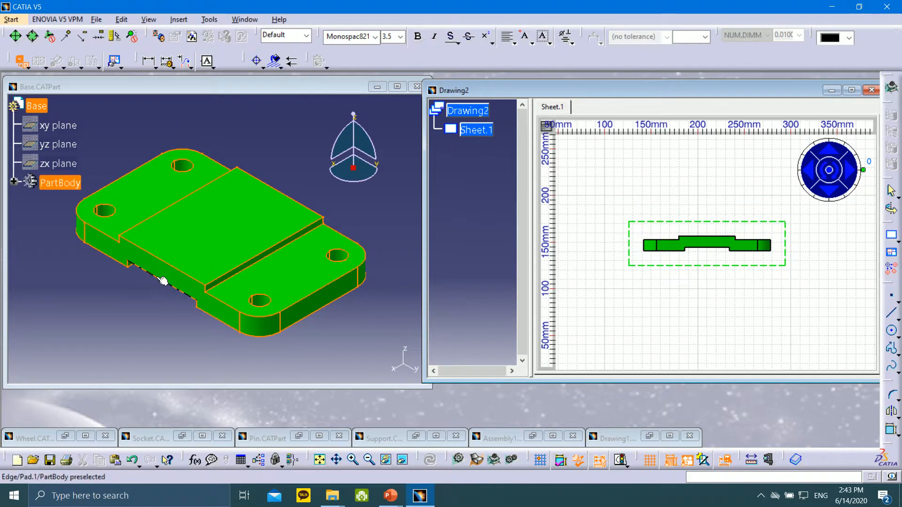
pyautogui.click(156, 269)
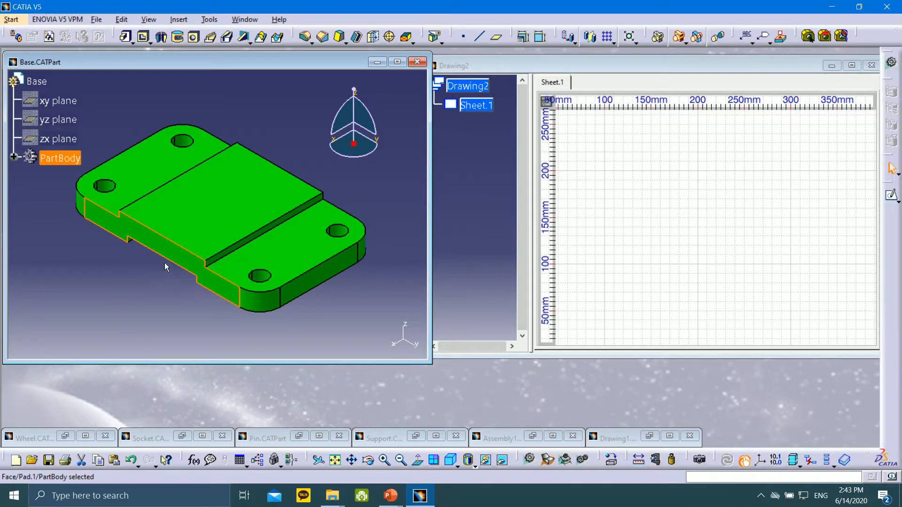
pyautogui.click(171, 252)
pyautogui.click(627, 54)
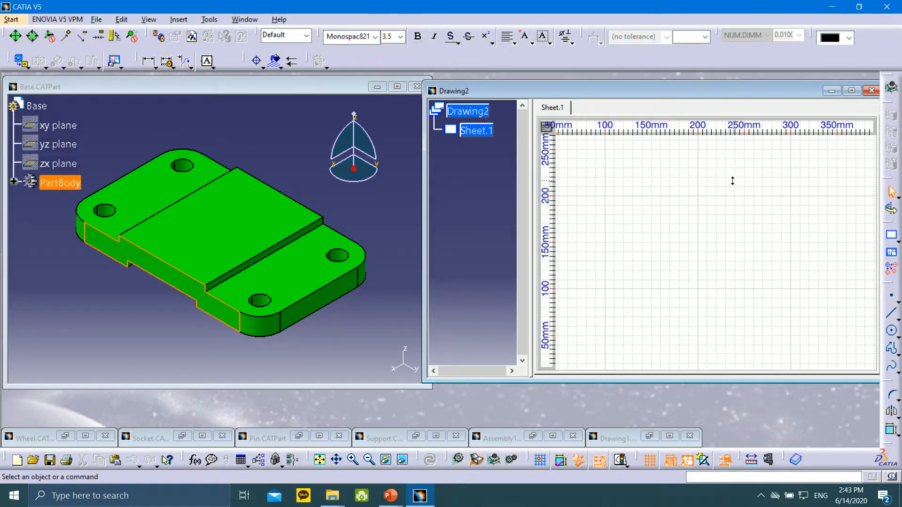
# - Create a front view of the Base from its long stepped side face, and move it to the sheet's lower-left area
pyautogui.click(21, 61)
pyautogui.click(93, 218)
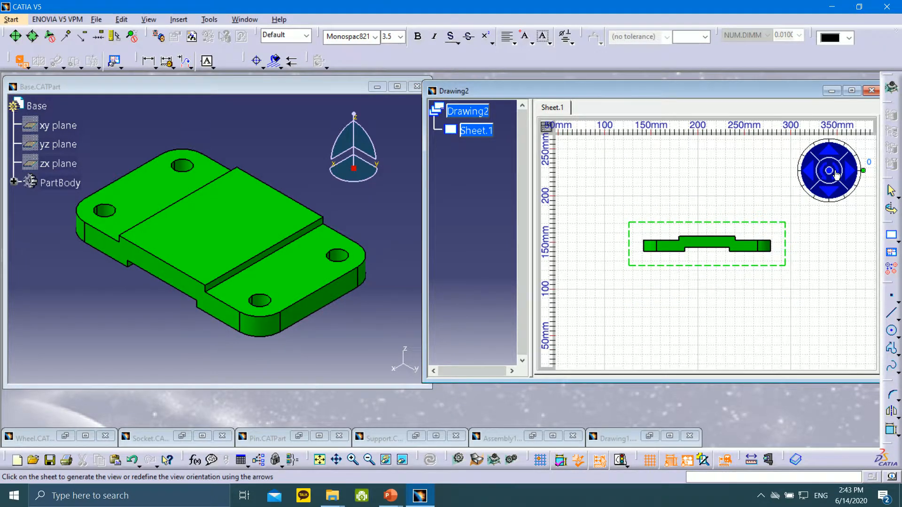
pyautogui.keyDown('ctrl'); pyautogui.moveTo(703, 204); pyautogui.dragTo(701, 223, button='middle'); pyautogui.keyUp('ctrl')
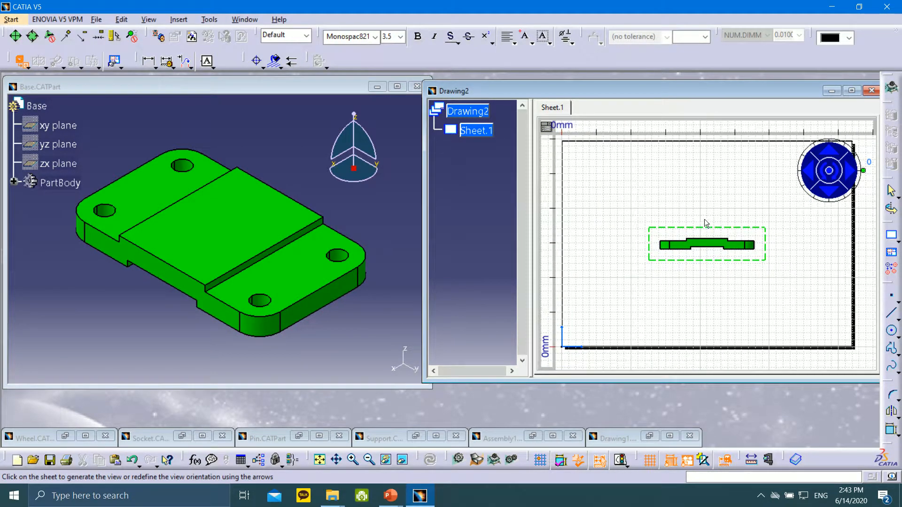
pyautogui.click(830, 172)
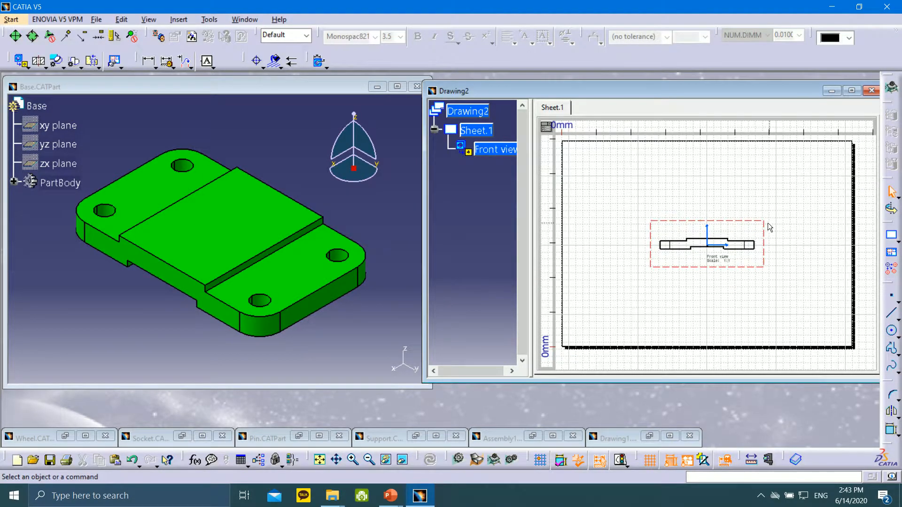
pyautogui.moveTo(764, 227); pyautogui.dragTo(698, 269)
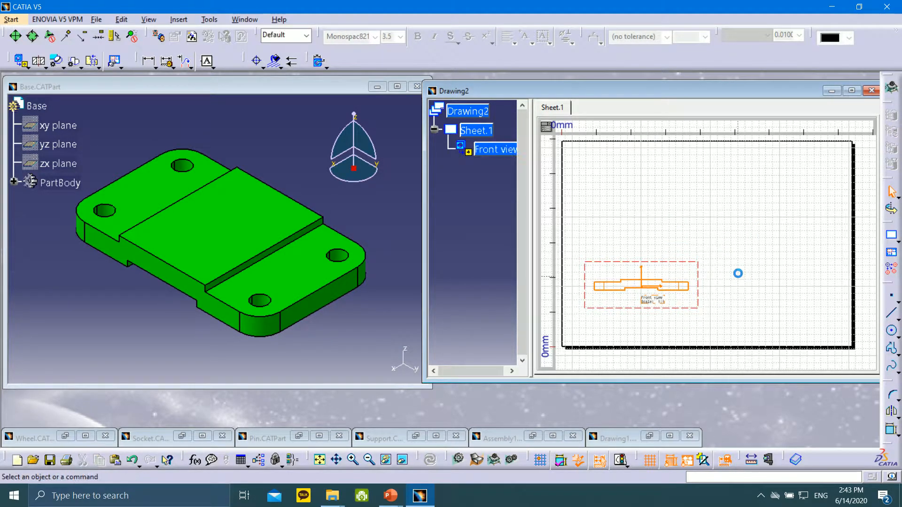
# - Maximize the Drawing2 window and switch the drawing to editing its sheet background
pyautogui.click(852, 91)
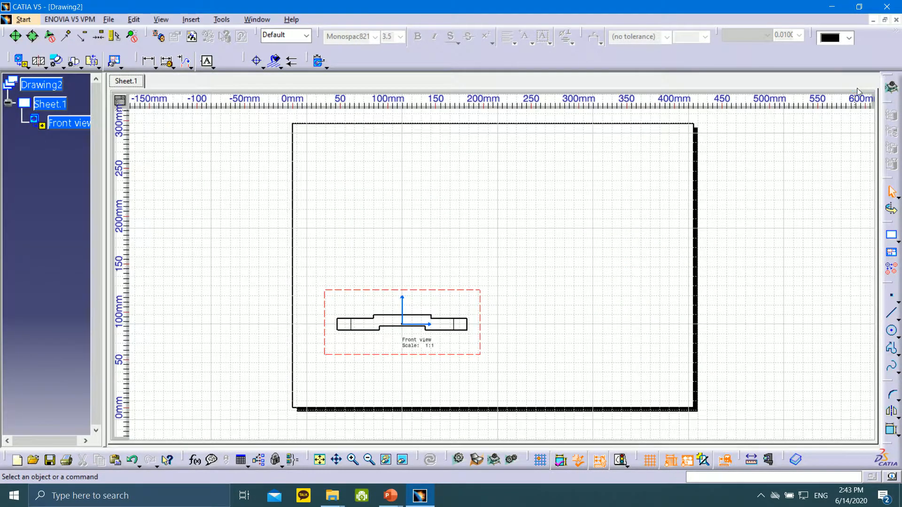
pyautogui.moveTo(520, 239); pyautogui.dragTo(511, 183, button='middle')
pyautogui.moveTo(477, 246)
pyautogui.mouseDown(button='middle')
pyautogui.moveTo(614, 161)
pyautogui.moveTo(617, 176)
pyautogui.moveTo(630, 179)
pyautogui.moveTo(588, 252)
pyautogui.moveTo(541, 239)
pyautogui.mouseUp(button='middle')
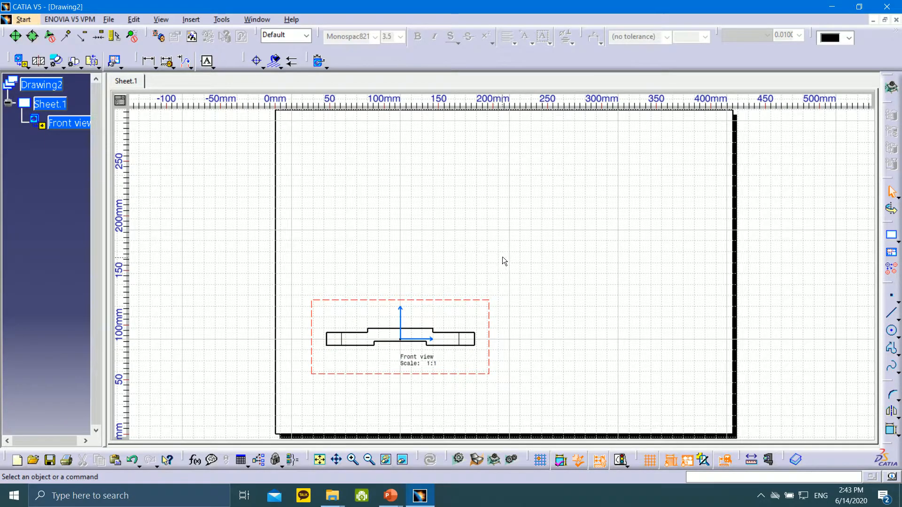
pyautogui.moveTo(465, 227); pyautogui.dragTo(430, 208, button='middle')
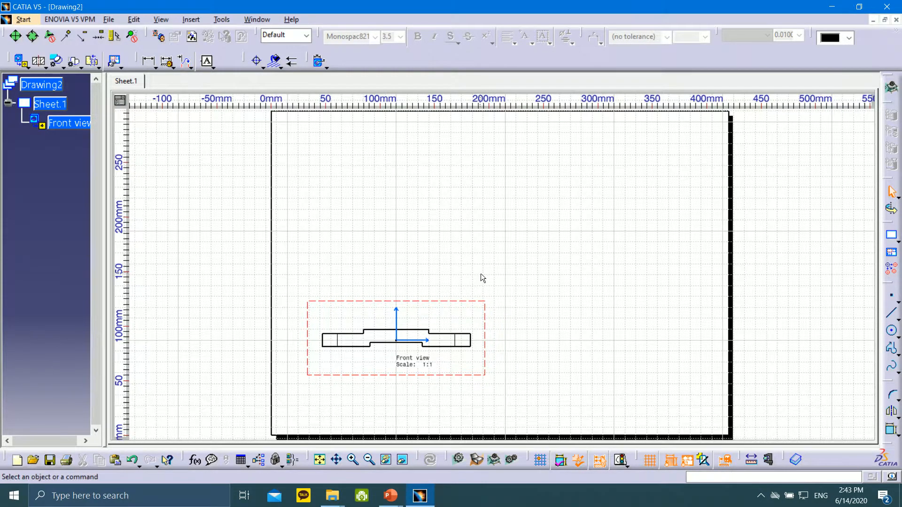
pyautogui.click(134, 20)
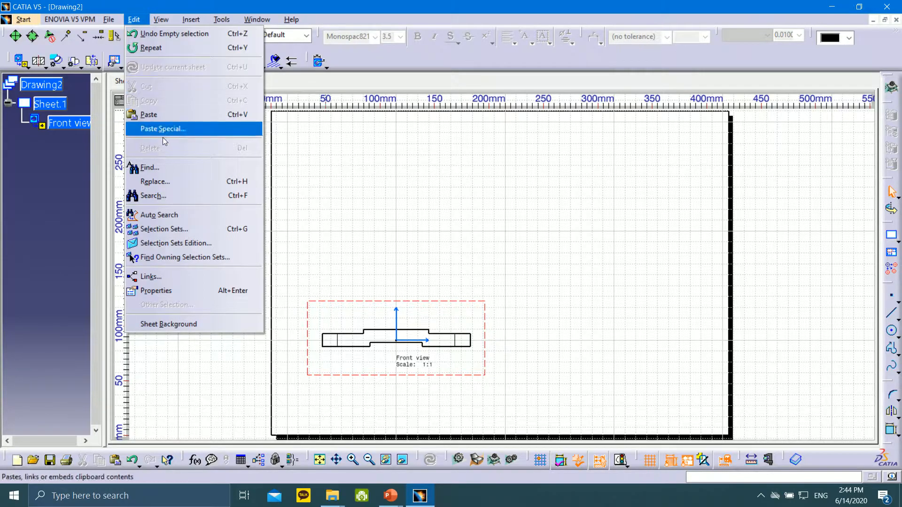
pyautogui.click(169, 324)
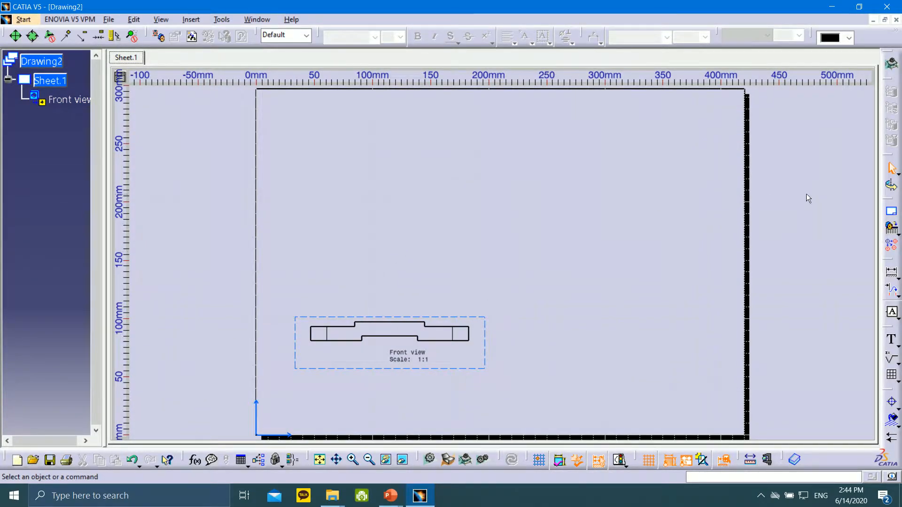
# - Open Manage Frame And Title Block and compare the previews of the PlyBook, Sample 1, Sample 2 and Sample Enovia 1 styles
pyautogui.click(895, 213)
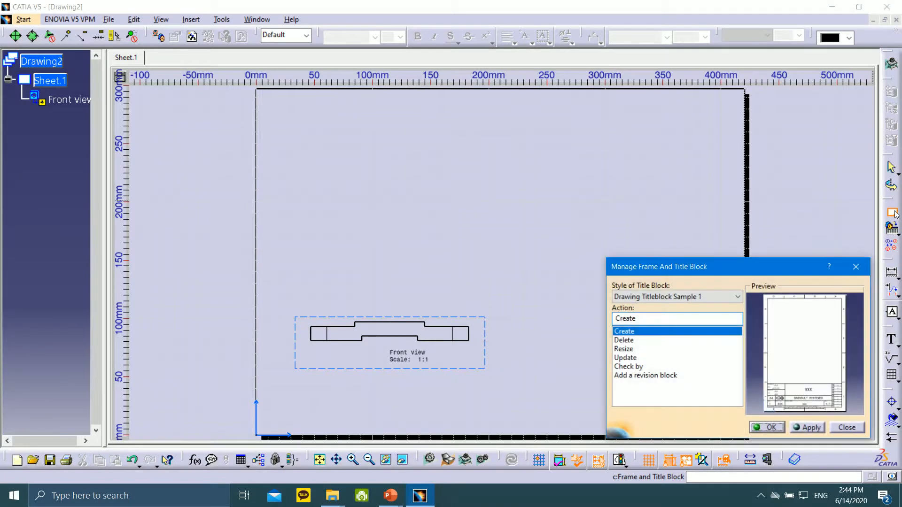
pyautogui.moveTo(821, 267); pyautogui.dragTo(677, 162)
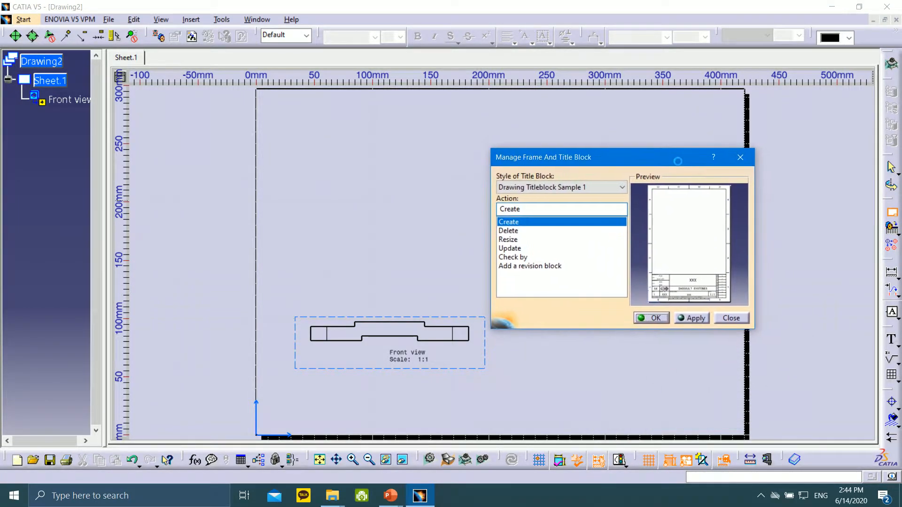
pyautogui.click(624, 188)
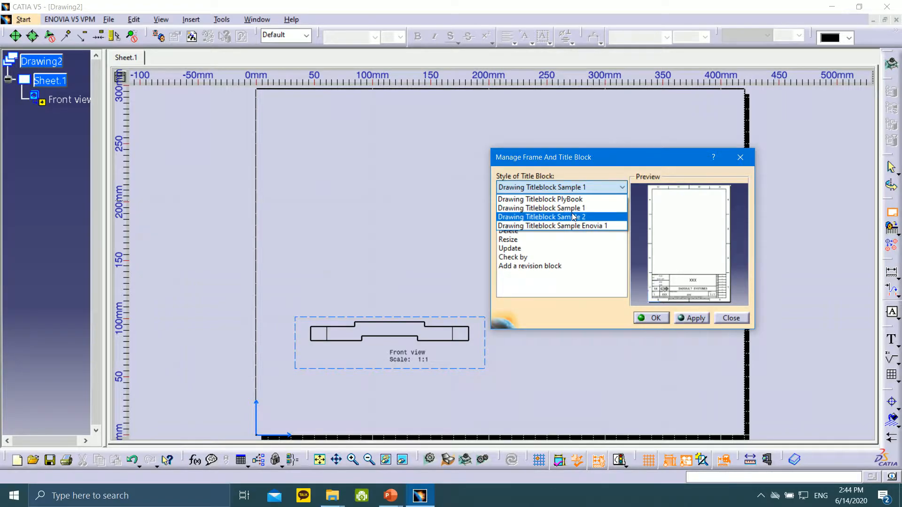
pyautogui.click(568, 200)
pyautogui.click(604, 188)
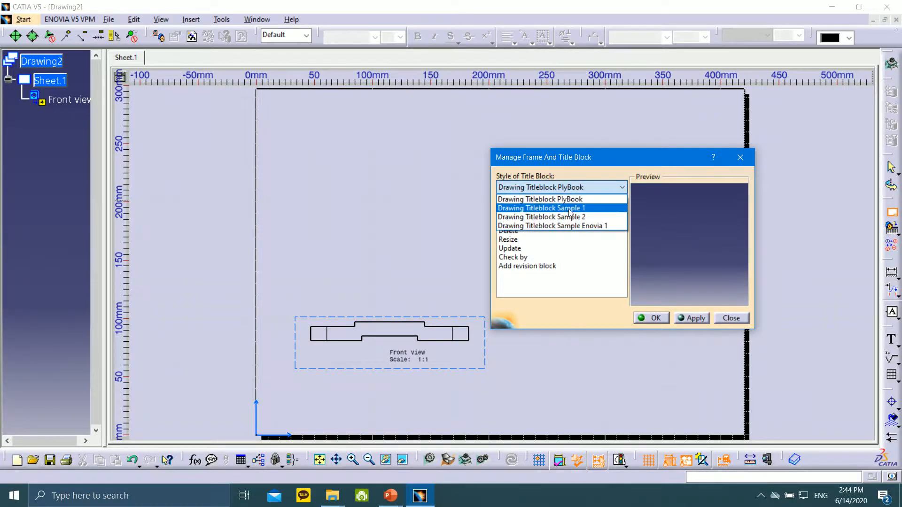
pyautogui.click(571, 208)
pyautogui.click(574, 187)
pyautogui.click(578, 218)
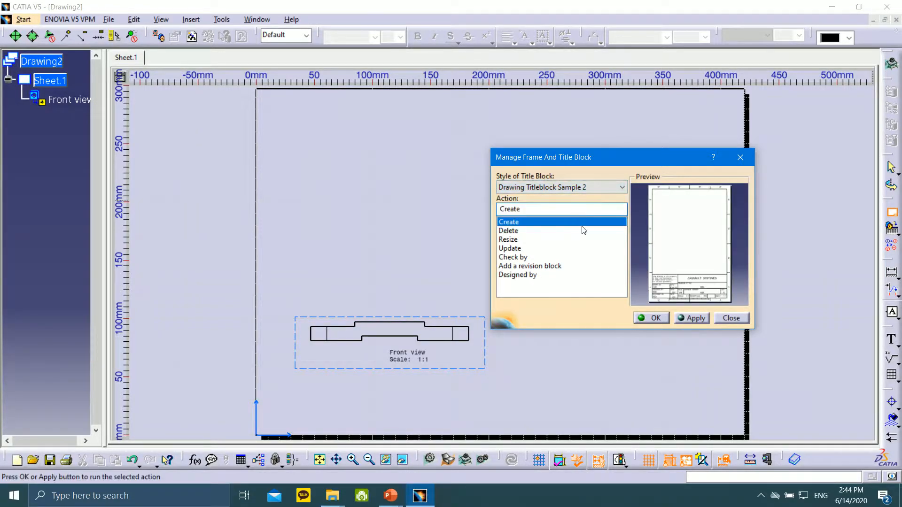
pyautogui.click(596, 186)
pyautogui.click(585, 226)
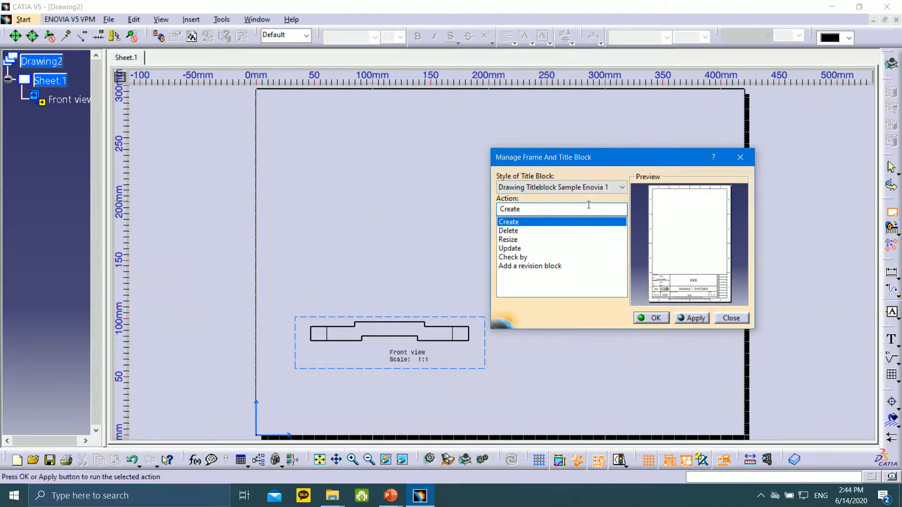
pyautogui.click(612, 187)
pyautogui.click(576, 208)
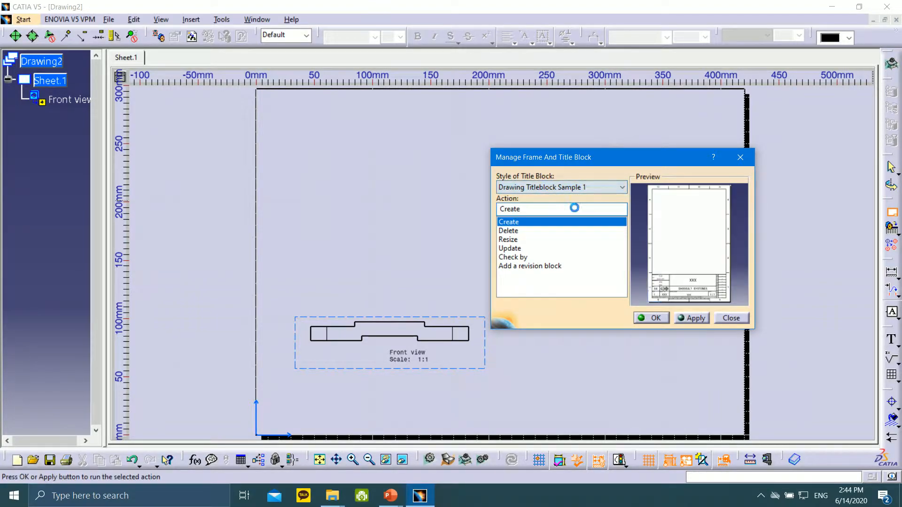
# - Create the sheet's frame and title block in the Drawing Titleblock Sample 1 style
pyautogui.click(598, 185)
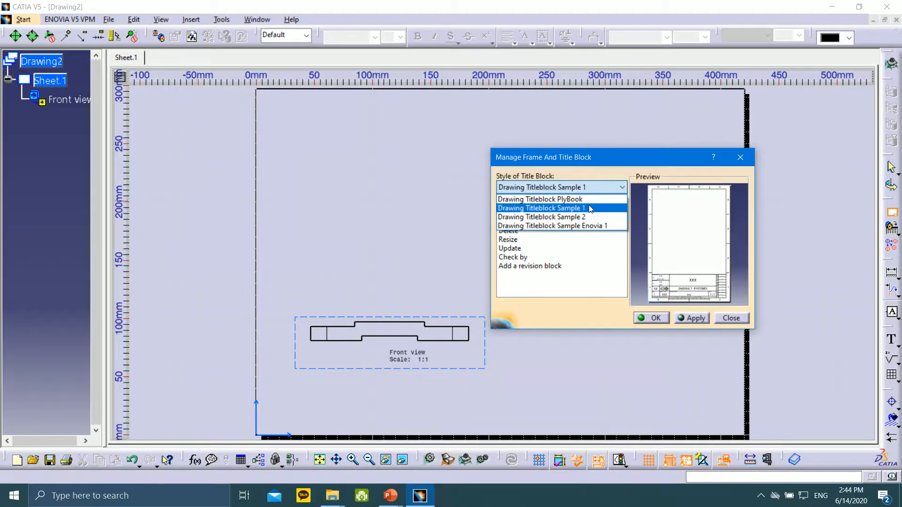
pyautogui.click(583, 217)
pyautogui.click(584, 187)
pyautogui.click(583, 208)
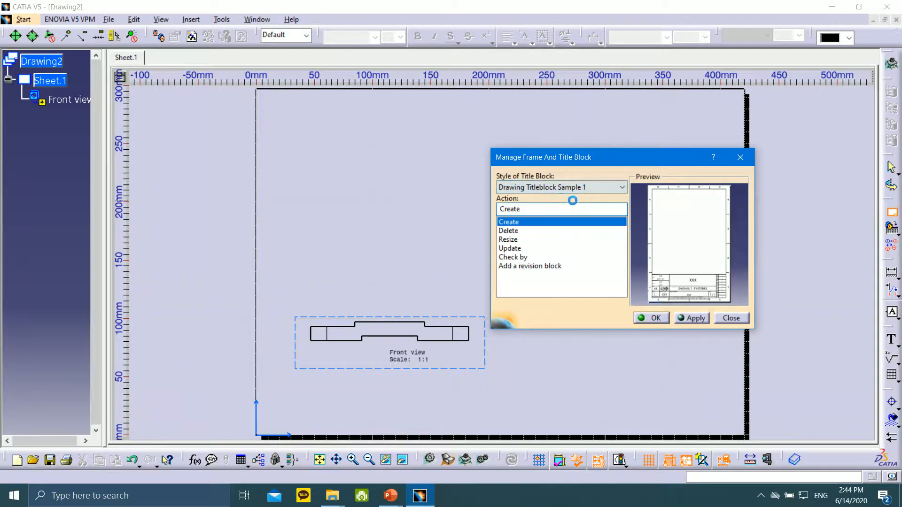
pyautogui.click(694, 318)
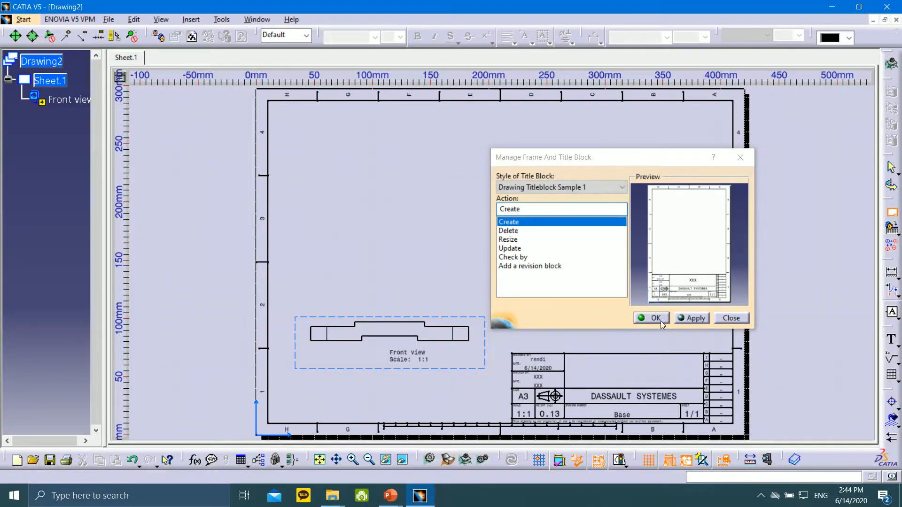
# - Finish creating the title block and replace both the Designed By name and its date with xxx
pyautogui.click(658, 320)
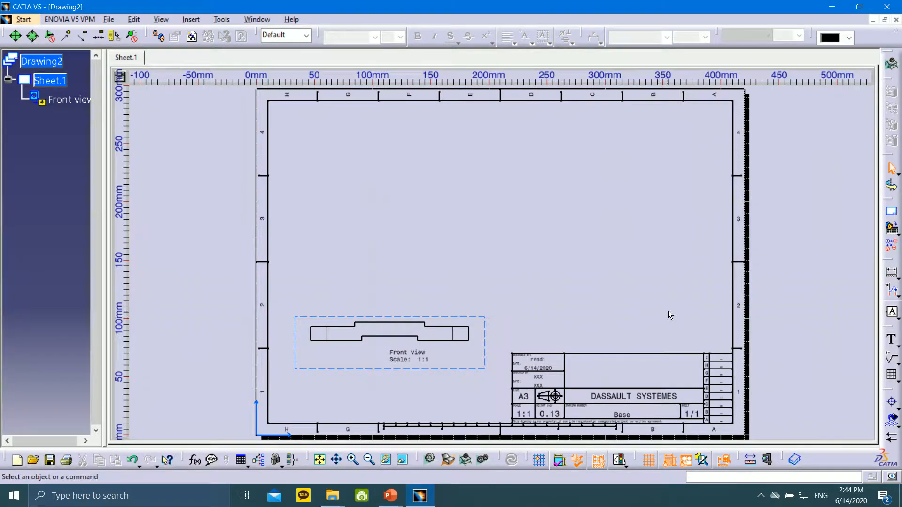
pyautogui.moveTo(563, 347)
pyautogui.keyDown('ctrl'); pyautogui.mouseDown(button='middle')
pyautogui.moveTo(608, 288)
pyautogui.moveTo(405, 4)
pyautogui.mouseUp(button='middle'); pyautogui.keyUp('ctrl')
pyautogui.moveTo(469, 273); pyautogui.dragTo(439, 55, button='middle')
pyautogui.moveTo(636, 250)
pyautogui.mouseDown(button='middle')
pyautogui.moveTo(620, 195)
pyautogui.moveTo(597, 208)
pyautogui.moveTo(499, 162)
pyautogui.moveTo(548, 219)
pyautogui.mouseUp(button='middle')
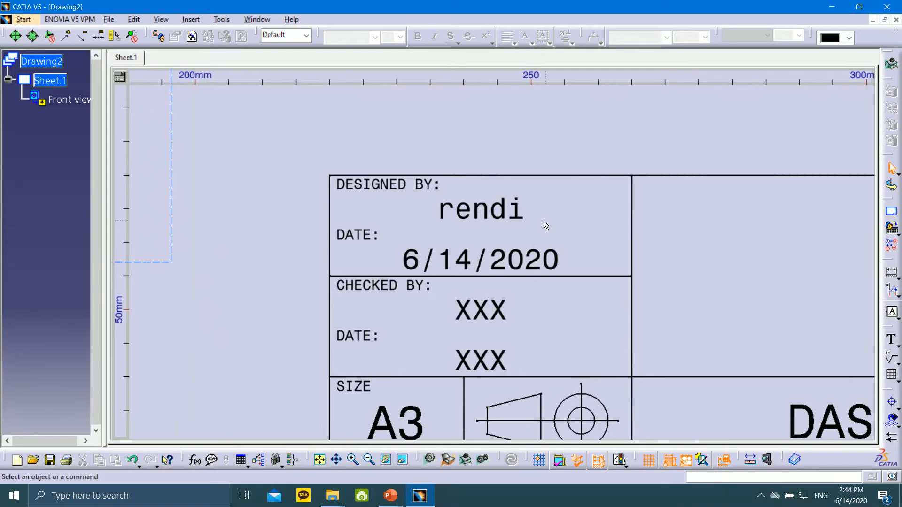
pyautogui.doubleClick(472, 210)
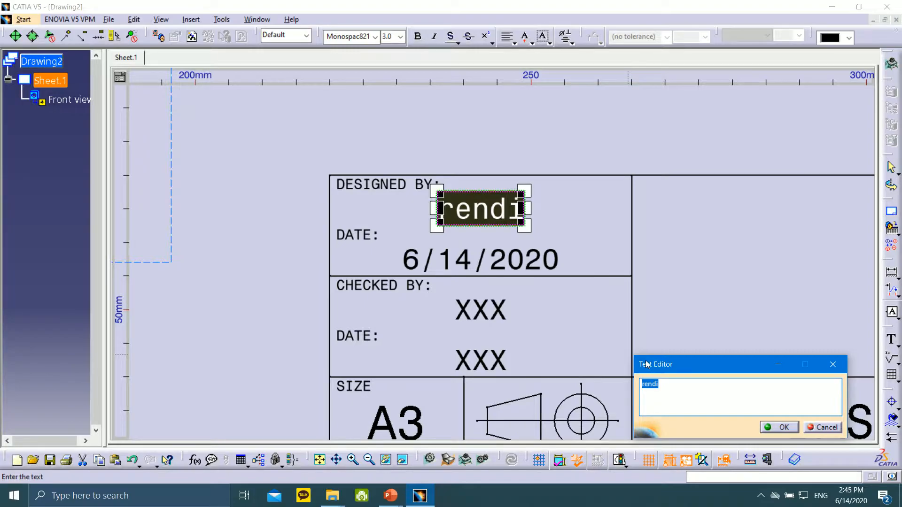
pyautogui.write('XXX')
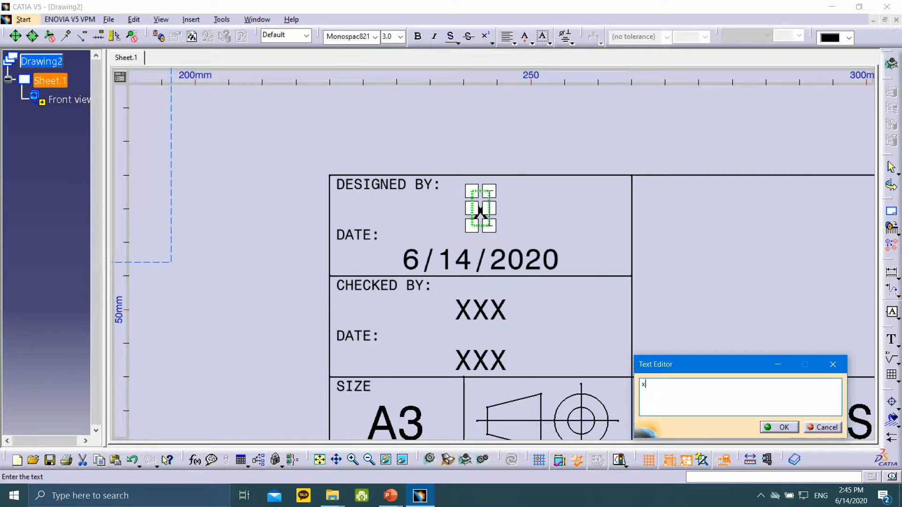
pyautogui.click(771, 428)
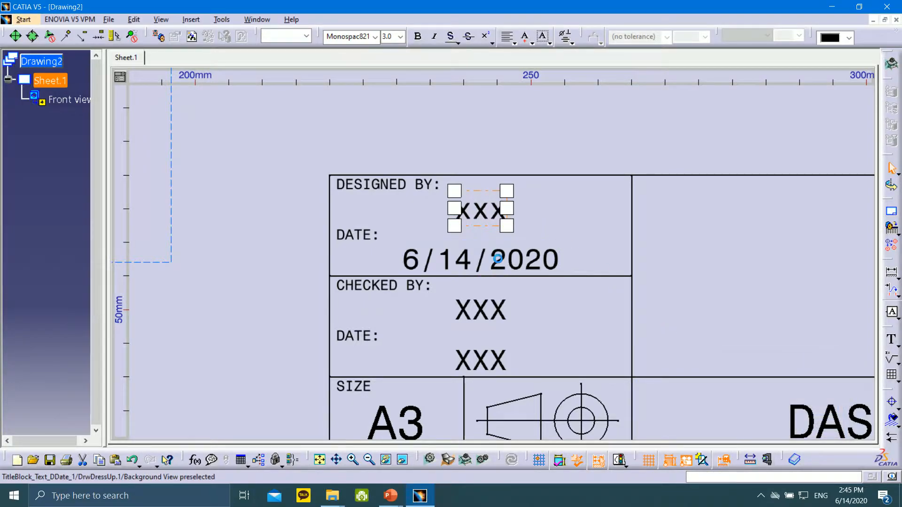
pyautogui.doubleClick(495, 258)
pyautogui.write('xxx')
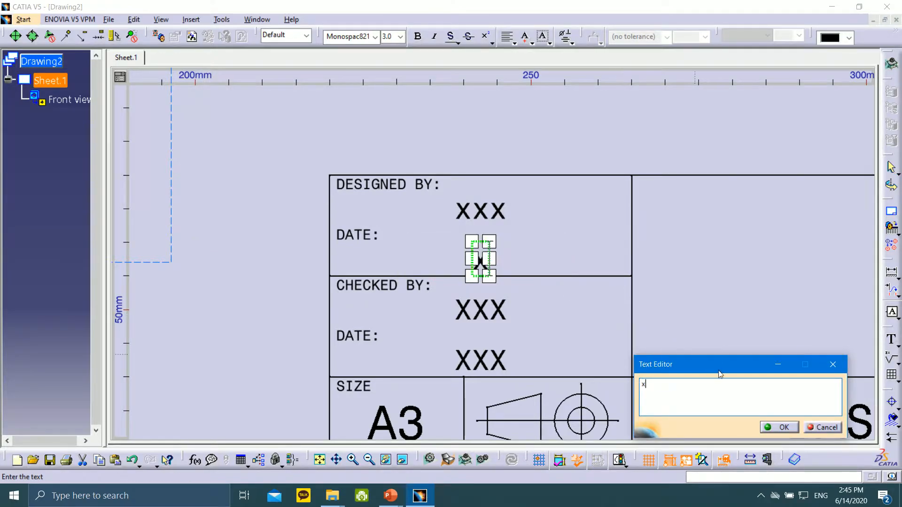
pyautogui.click(780, 427)
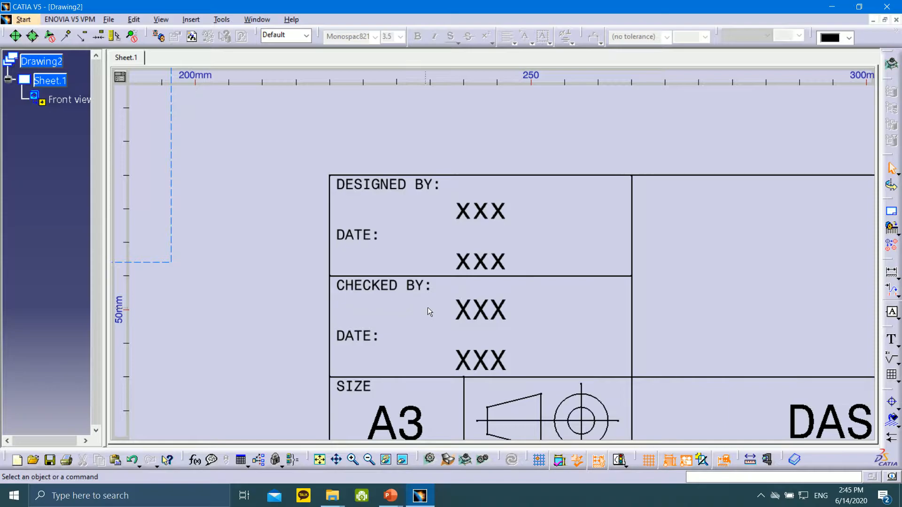
# - Rename the title block's CHECKED BY label to AMOUNT: and set its value to 1
pyautogui.moveTo(402, 286)
pyautogui.mouseDown(button='middle')
pyautogui.moveTo(467, 173)
pyautogui.moveTo(409, 140)
pyautogui.moveTo(397, 259)
pyautogui.mouseUp(button='middle')
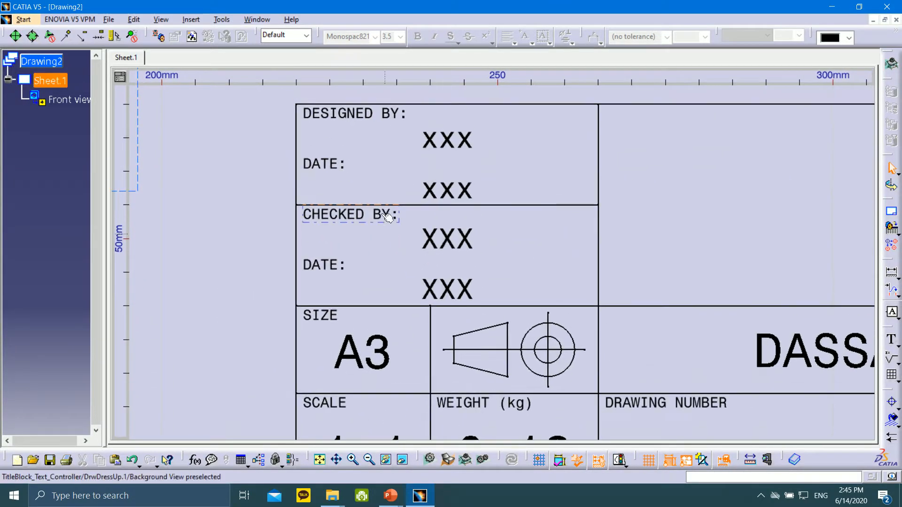
pyautogui.doubleClick(381, 216)
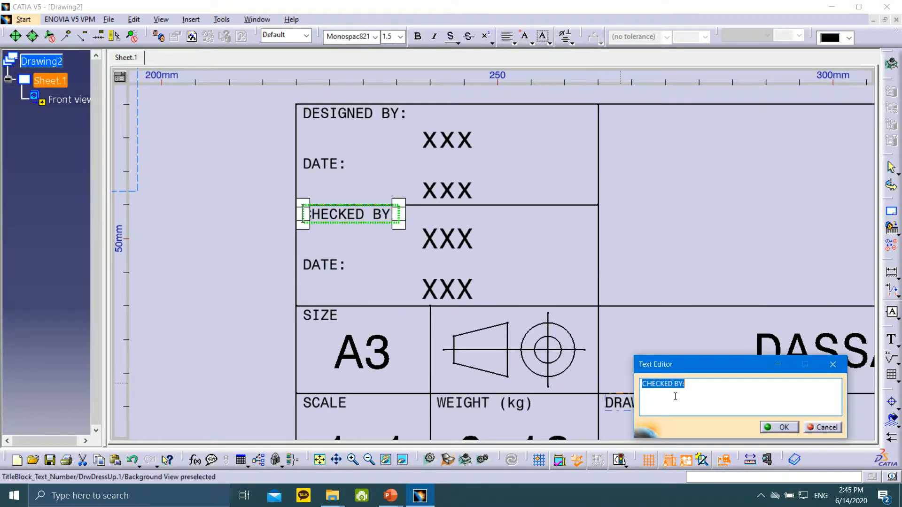
pyautogui.moveTo(643, 387); pyautogui.dragTo(681, 389)
pyautogui.write('AMOUNT')
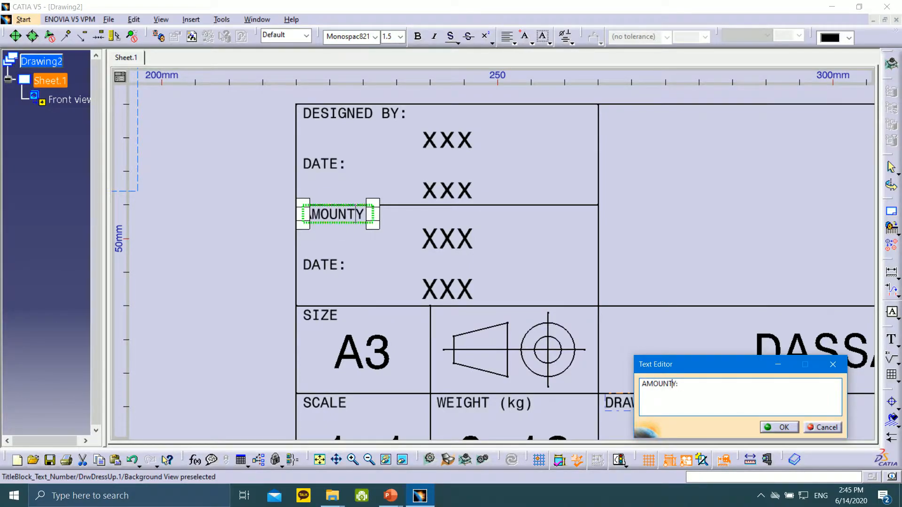
pyautogui.press('Delete')
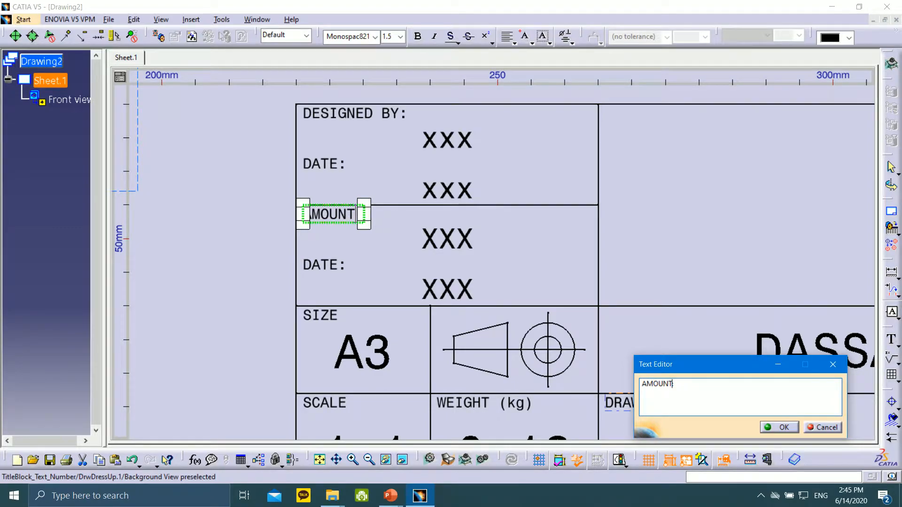
pyautogui.click(784, 428)
pyautogui.doubleClick(450, 238)
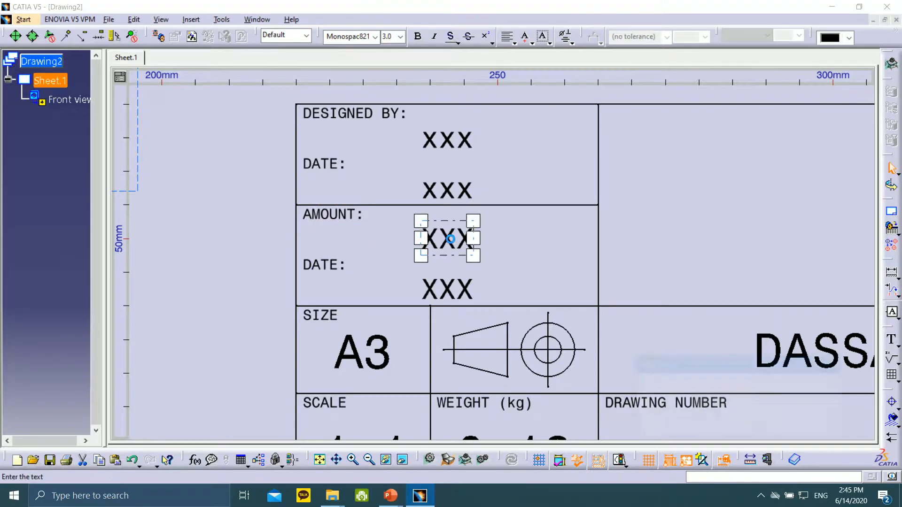
pyautogui.write('1')
pyautogui.click(783, 428)
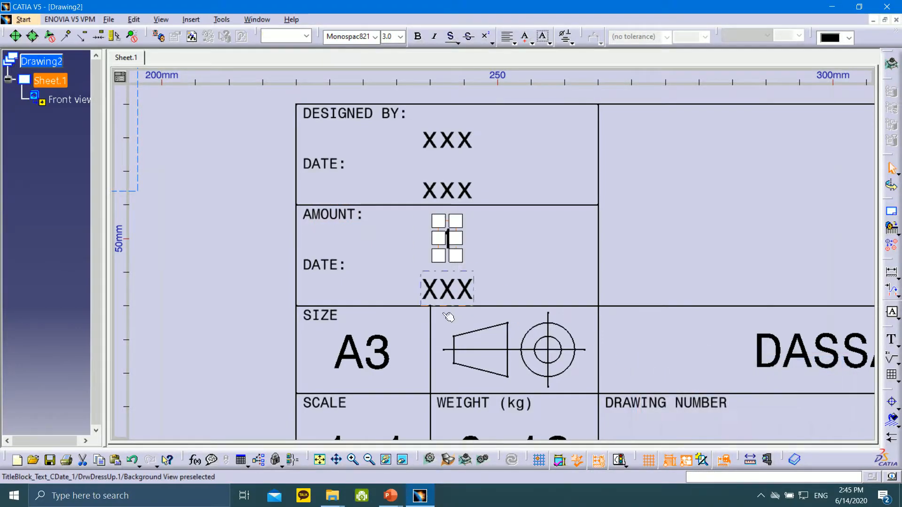
# - Rename the DATE label below the amount to UNIT: and set its value to mm
pyautogui.doubleClick(330, 262)
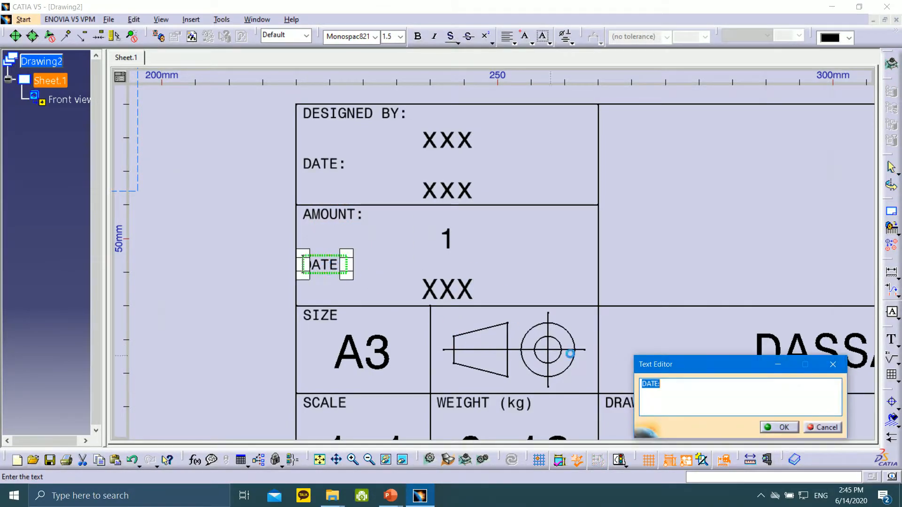
pyautogui.moveTo(642, 384); pyautogui.dragTo(658, 384)
pyautogui.write('UNIT:')
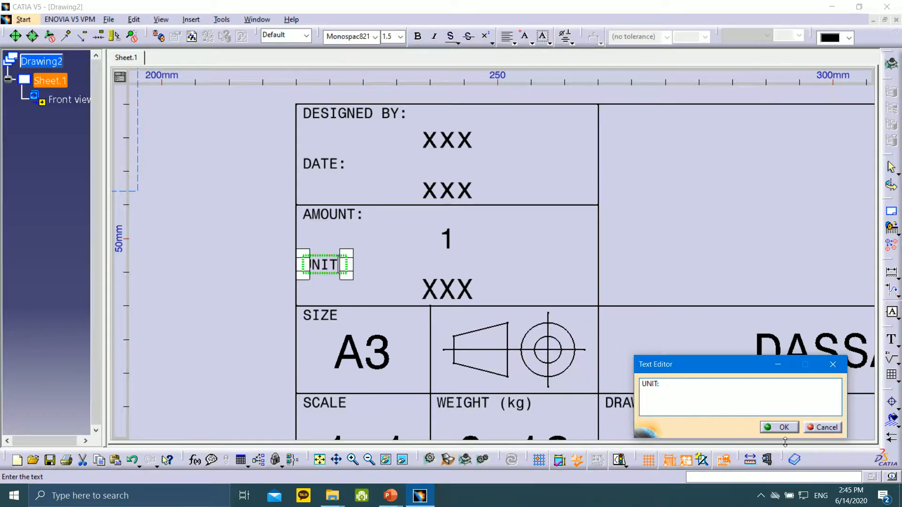
pyautogui.click(789, 426)
pyautogui.doubleClick(455, 289)
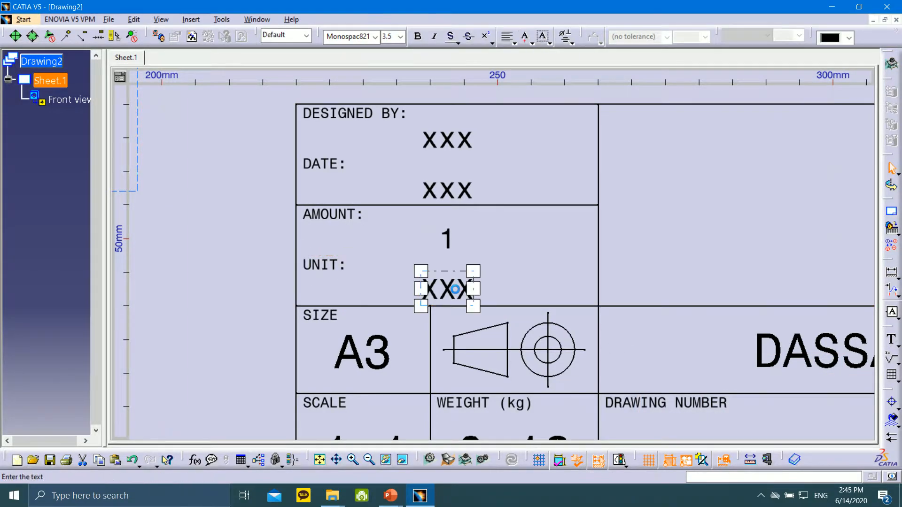
pyautogui.write('mm')
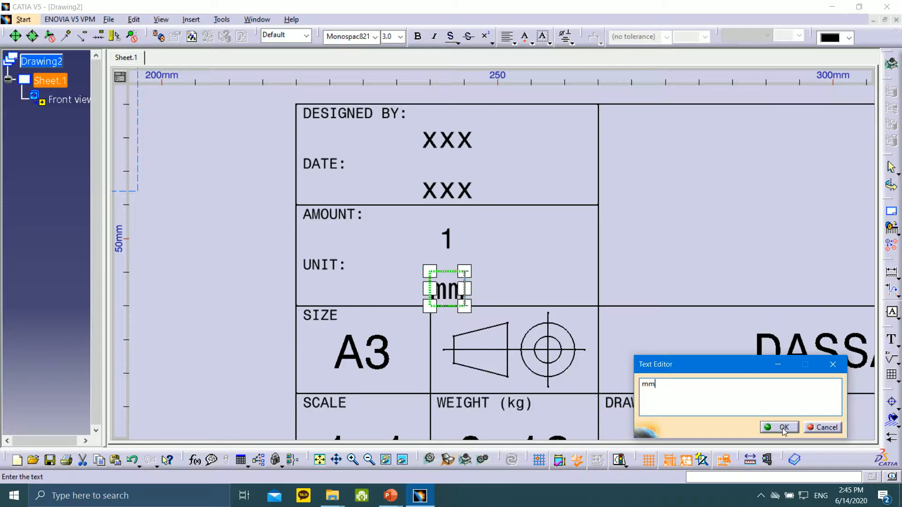
pyautogui.click(783, 427)
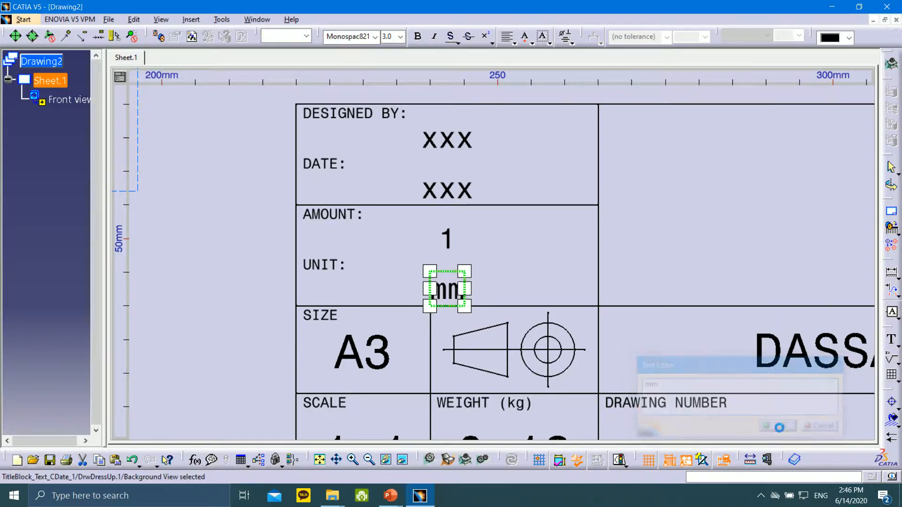
pyautogui.click(522, 226)
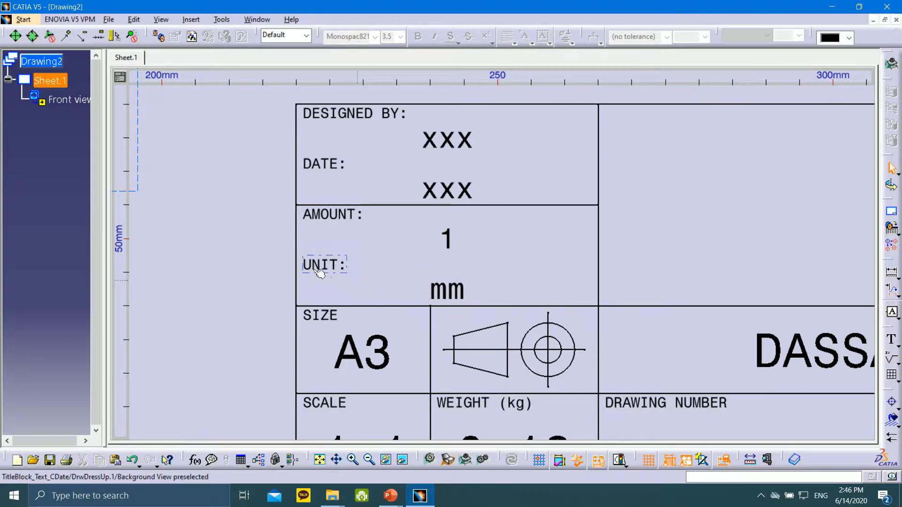
# - Replace the DASSAULT SYSTEMES text in the title block with COMPANY NAME
pyautogui.keyDown('ctrl'); pyautogui.moveTo(489, 245); pyautogui.dragTo(498, 287, button='middle'); pyautogui.keyUp('ctrl')
pyautogui.moveTo(527, 208); pyautogui.dragTo(529, 212, button='middle')
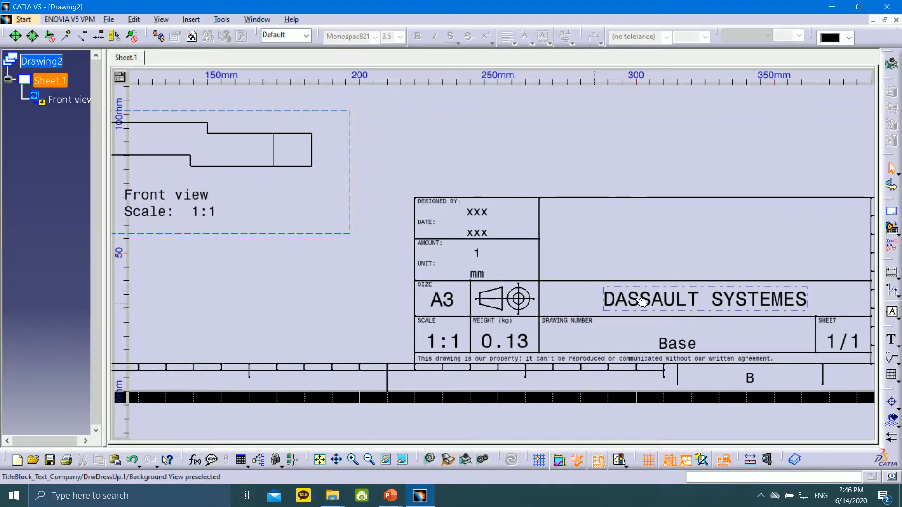
pyautogui.doubleClick(692, 301)
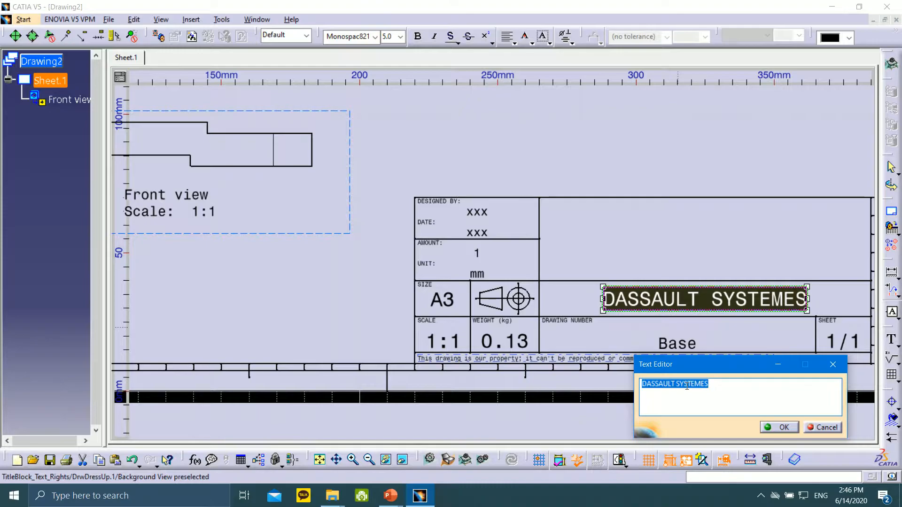
pyautogui.write('COMPAN')
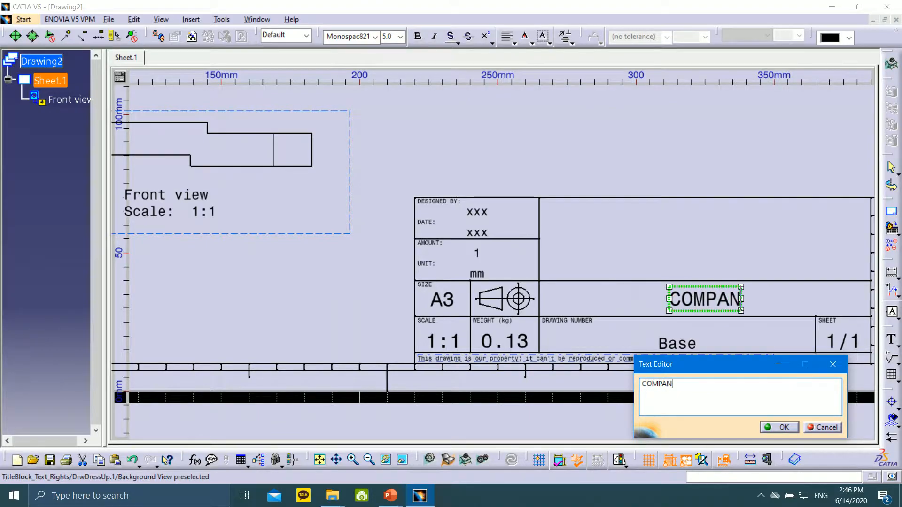
pyautogui.write('Y NAME')
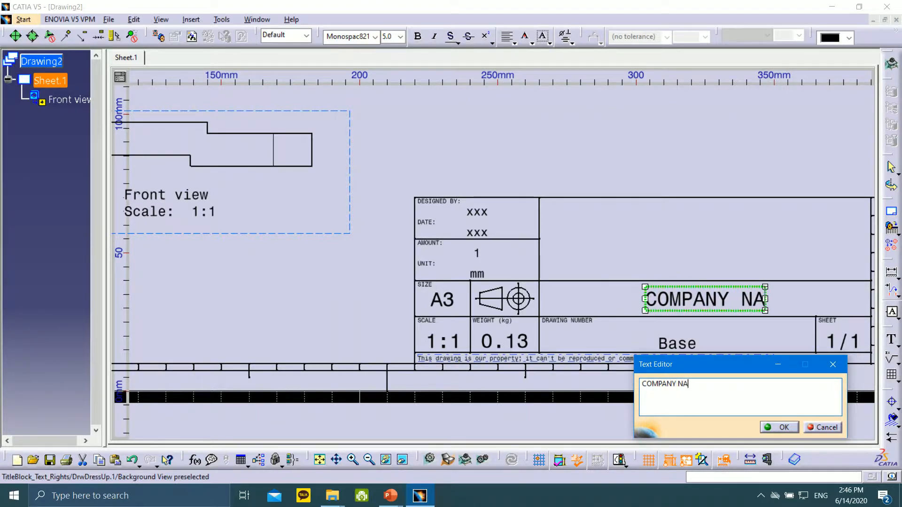
pyautogui.click(781, 428)
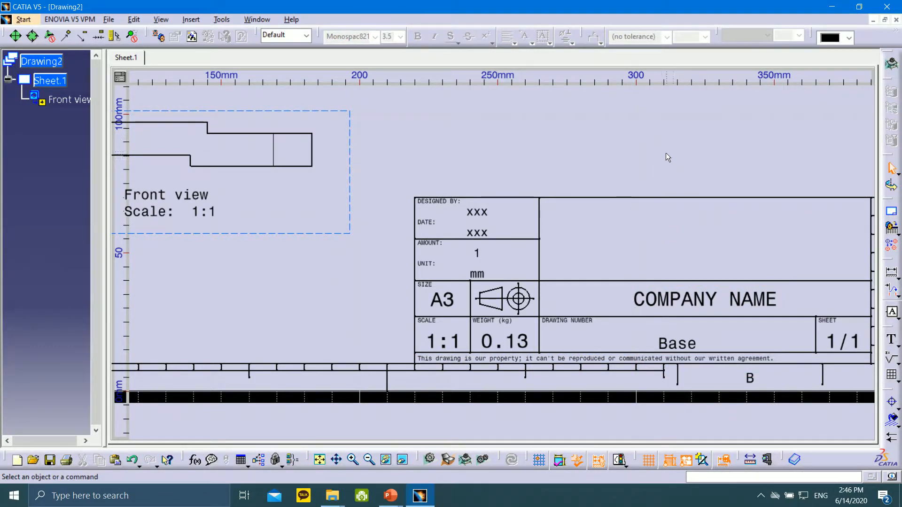
# - Return the drawing from the sheet background to editing its working views
pyautogui.keyDown('ctrl'); pyautogui.moveTo(576, 129); pyautogui.dragTo(564, 218, button='middle'); pyautogui.keyUp('ctrl')
pyautogui.moveTo(494, 156)
pyautogui.mouseDown(button='middle')
pyautogui.moveTo(604, 213)
pyautogui.moveTo(612, 236)
pyautogui.mouseUp(button='middle')
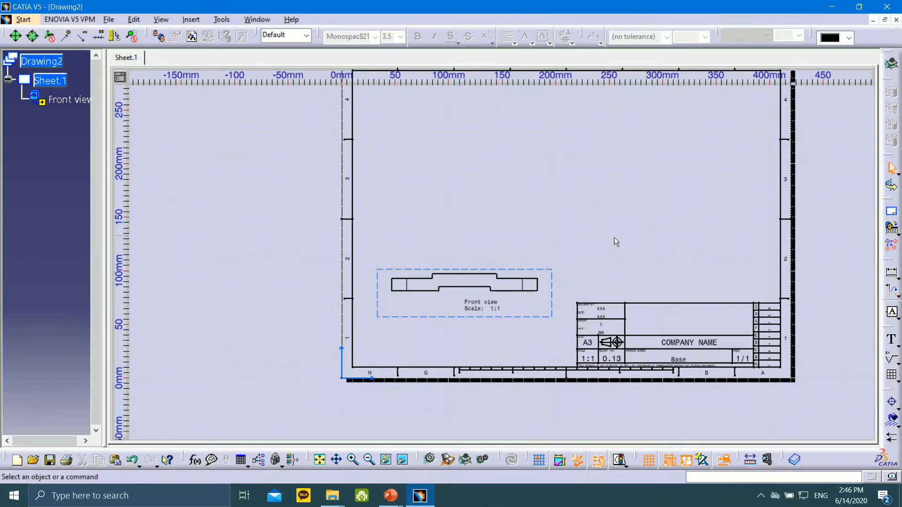
pyautogui.click(109, 20)
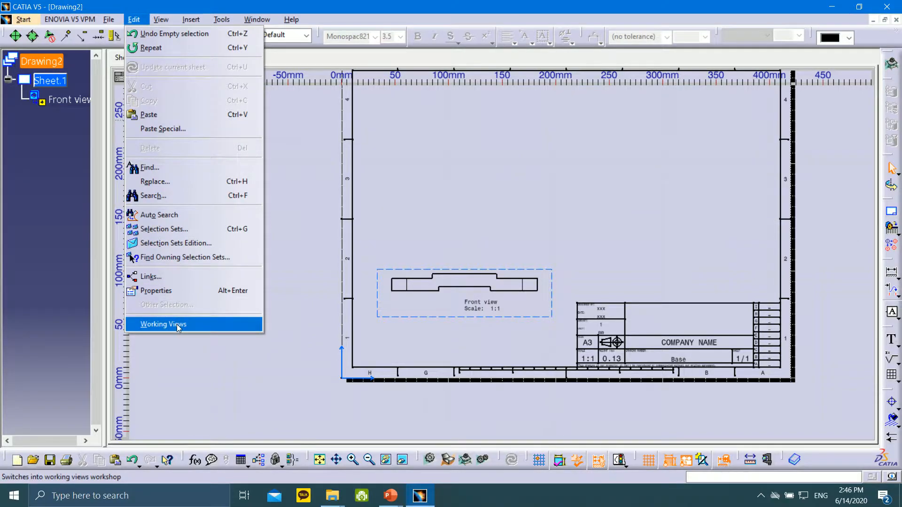
pyautogui.click(178, 327)
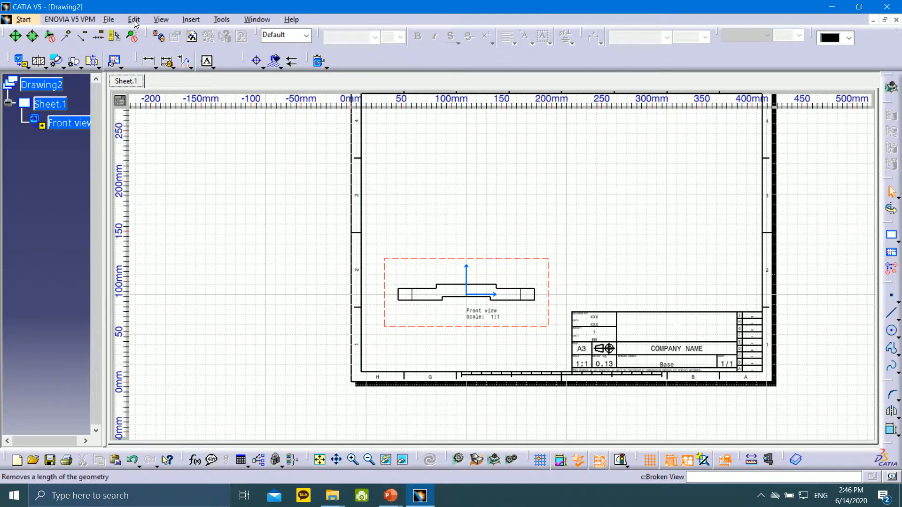
# - Switch the drawing to its sheet background again and back to the working views
pyautogui.click(134, 19)
pyautogui.click(150, 324)
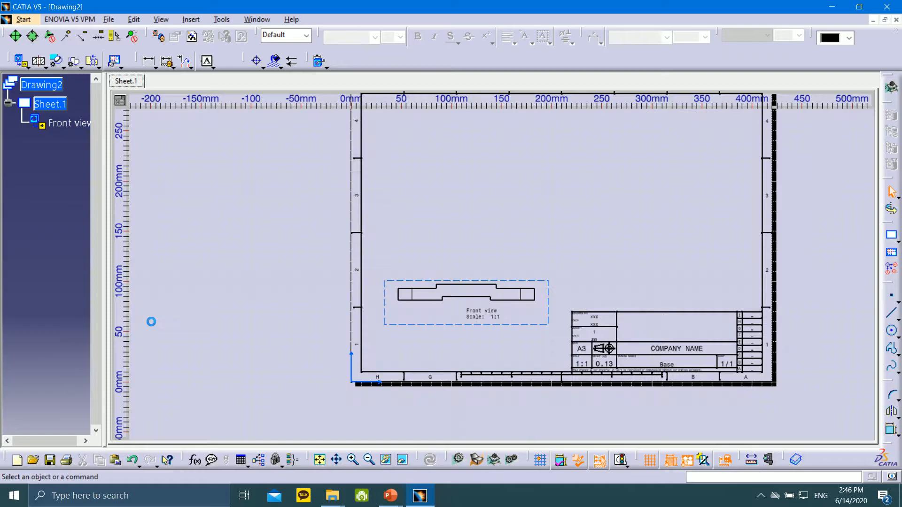
pyautogui.click(134, 19)
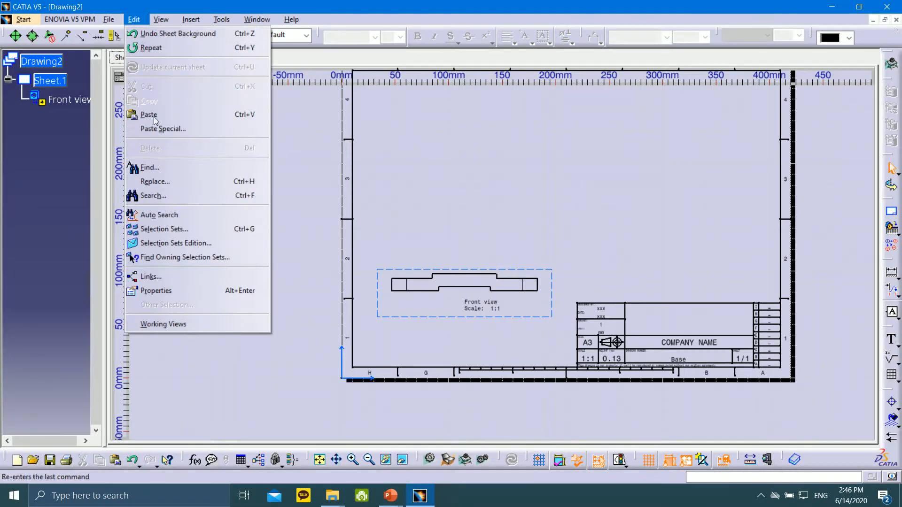
pyautogui.click(160, 325)
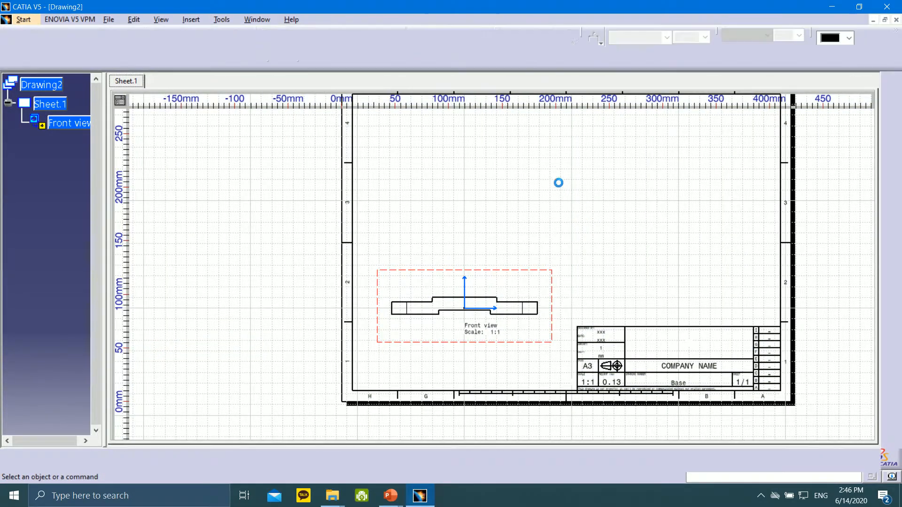
# - Select all the geometry of the Base's front view
pyautogui.moveTo(563, 203)
pyautogui.keyDown('ctrl'); pyautogui.mouseDown(button='middle')
pyautogui.moveTo(572, 205)
pyautogui.moveTo(562, 244)
pyautogui.moveTo(510, 151)
pyautogui.moveTo(473, 145)
pyautogui.mouseUp(button='middle'); pyautogui.keyUp('ctrl')
pyautogui.moveTo(413, 117)
pyautogui.mouseDown(button='middle')
pyautogui.moveTo(479, 169)
pyautogui.moveTo(456, 139)
pyautogui.mouseUp(button='middle')
pyautogui.moveTo(480, 210); pyautogui.dragTo(517, 211, button='middle')
pyautogui.keyDown('ctrl'); pyautogui.moveTo(517, 211); pyautogui.dragTo(511, 202, button='middle'); pyautogui.keyUp('ctrl')
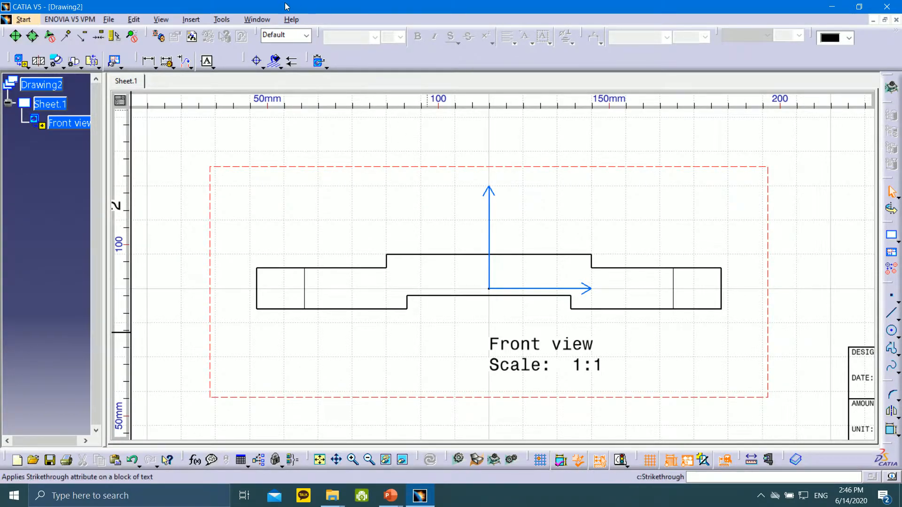
pyautogui.moveTo(177, 191); pyautogui.dragTo(771, 326)
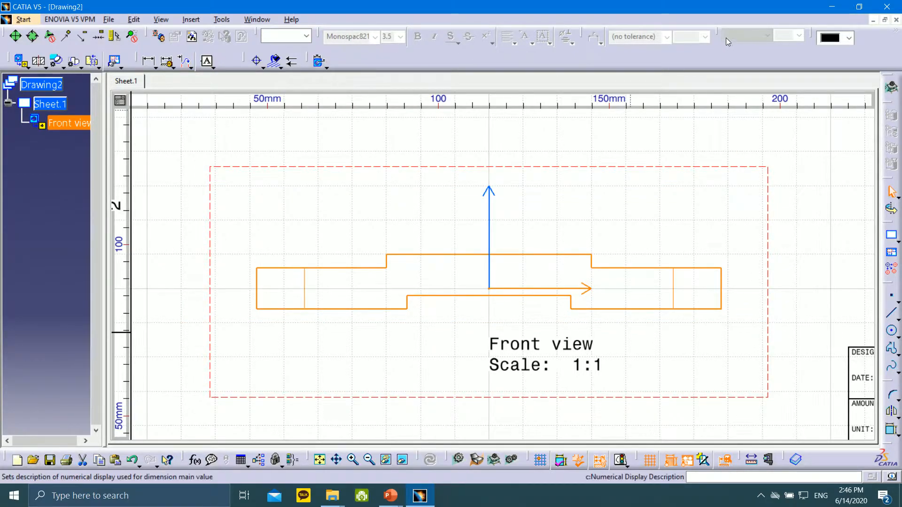
# - Rearrange the workspace so the line colour, thickness and line type settings are fully accessible
pyautogui.moveTo(812, 38); pyautogui.dragTo(352, 61)
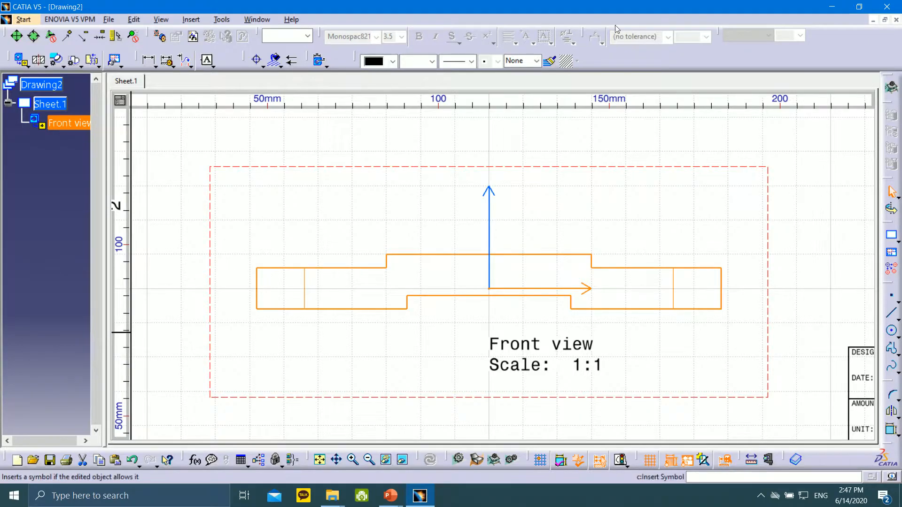
pyautogui.moveTo(717, 29); pyautogui.dragTo(590, 59)
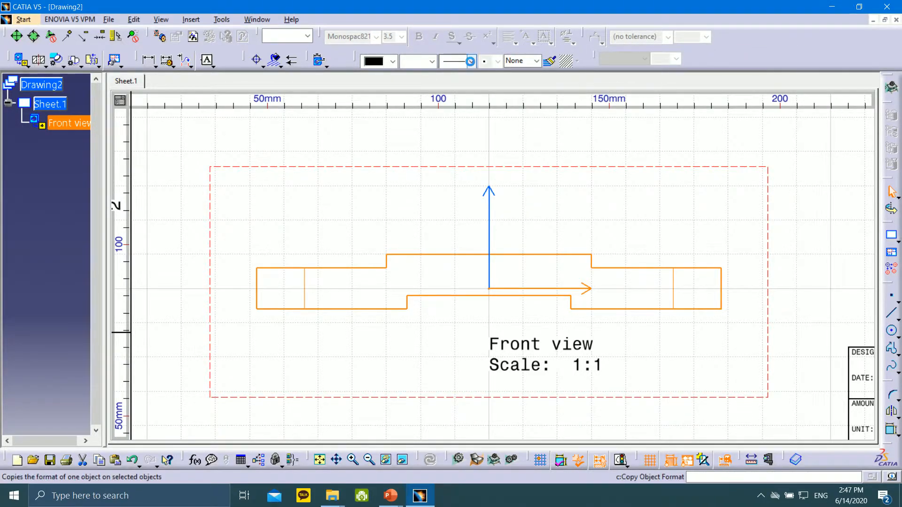
# - Set the line thickness of the front view's selected geometry to 0.7 mm and clear the selection
pyautogui.click(472, 61)
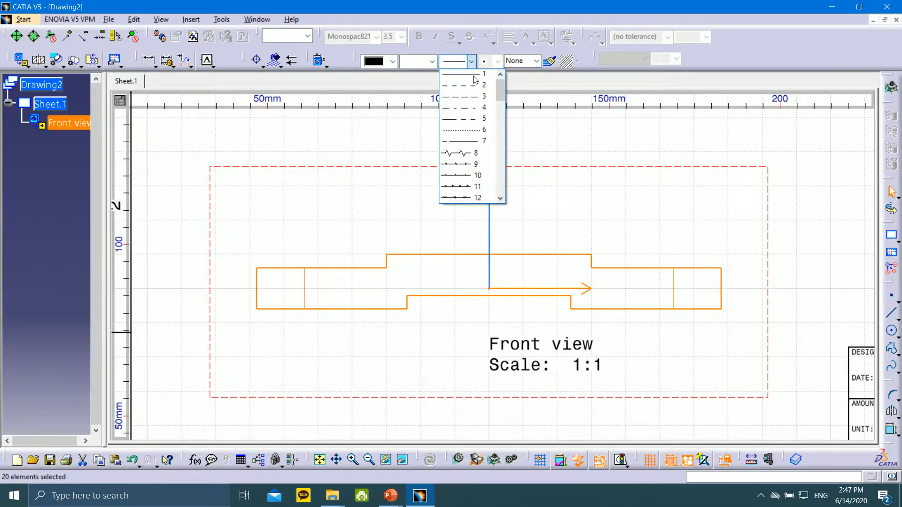
pyautogui.click(434, 65)
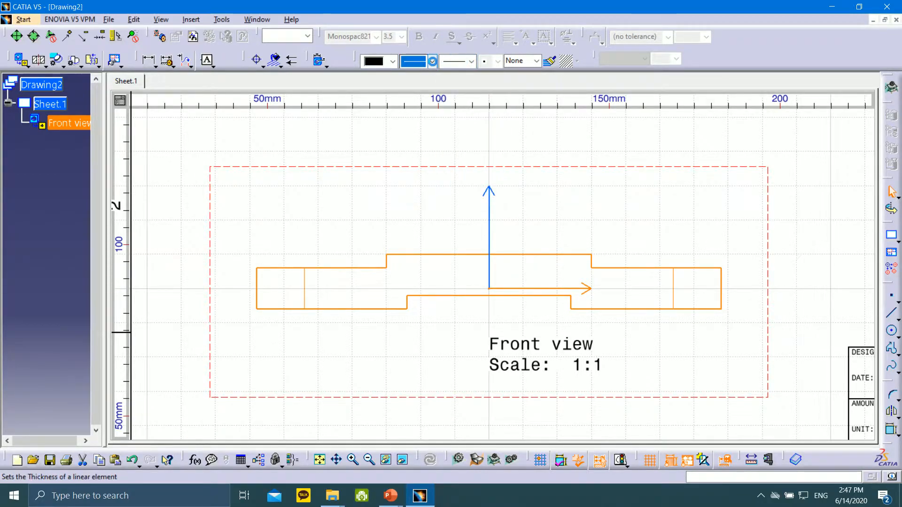
pyautogui.click(443, 98)
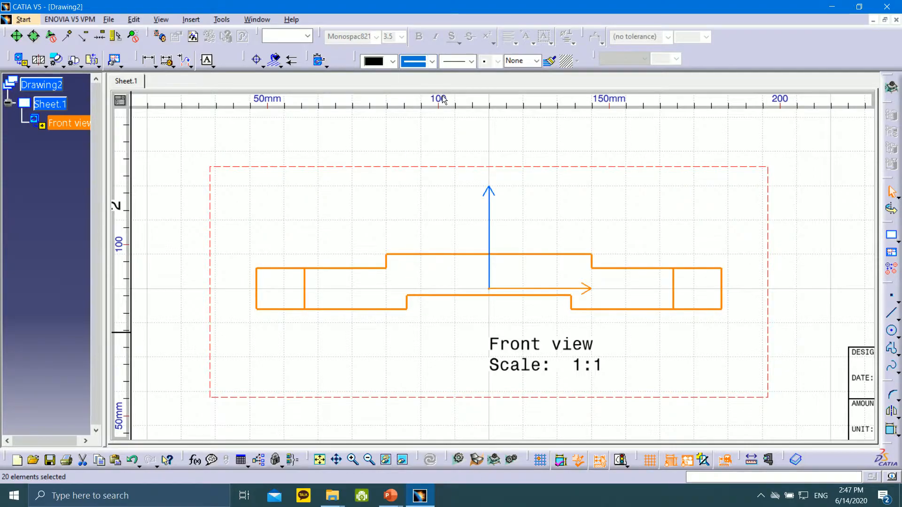
pyautogui.click(432, 63)
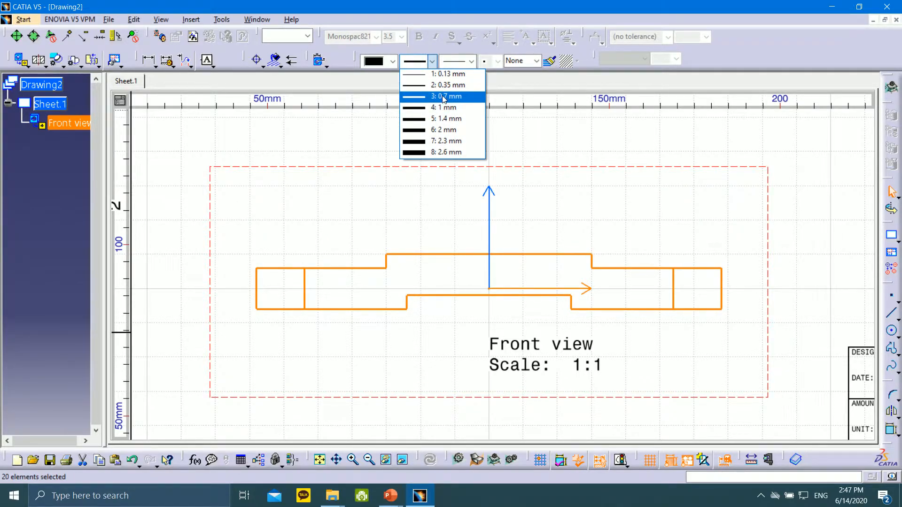
pyautogui.click(445, 97)
pyautogui.click(236, 241)
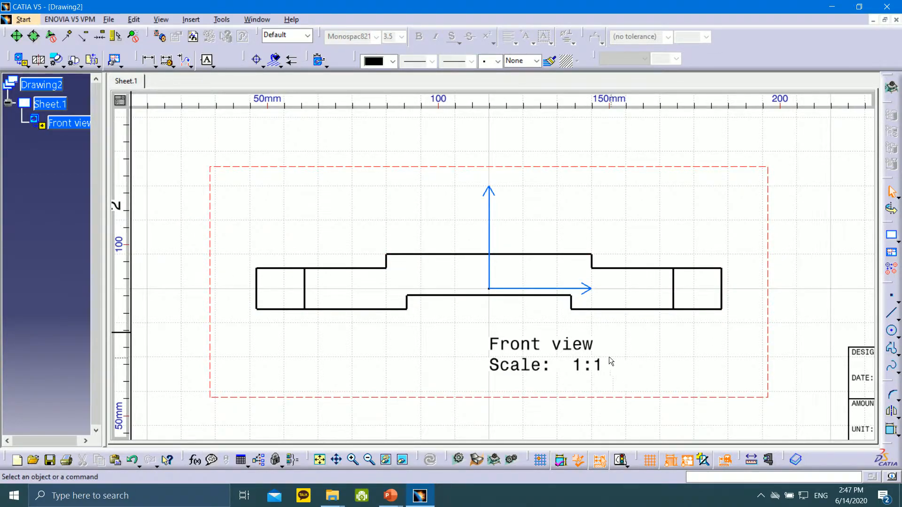
# - Enlarge the front view's name and scale label to text size 7.0 and move it further below the part outline
pyautogui.moveTo(301, 140); pyautogui.dragTo(344, 146, button='middle')
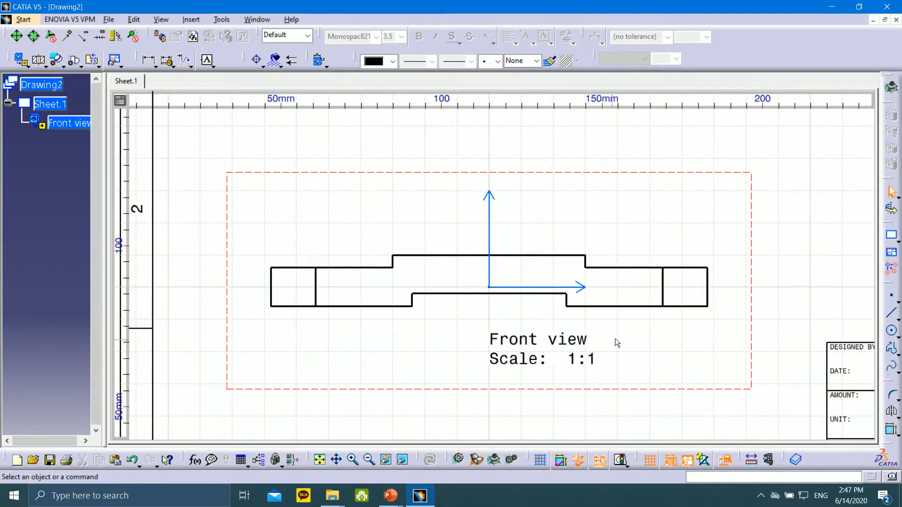
pyautogui.click(585, 334)
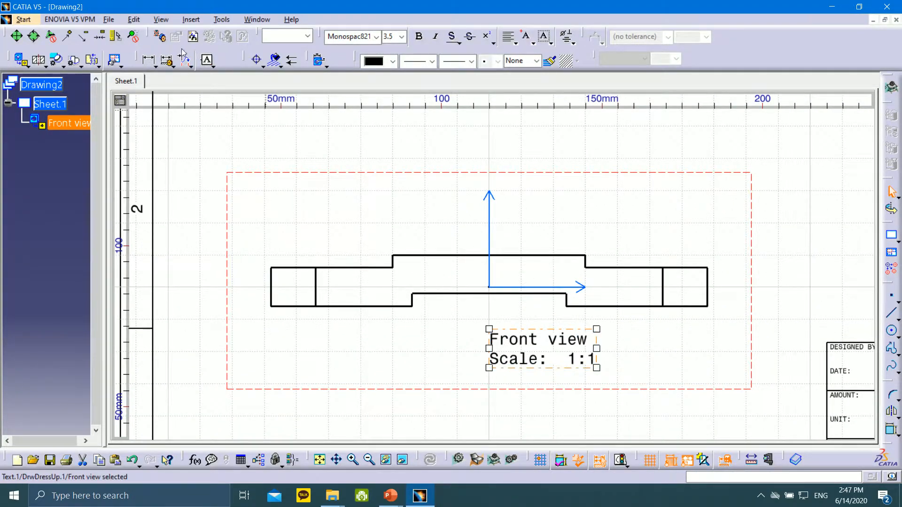
pyautogui.click(403, 37)
pyautogui.click(412, 68)
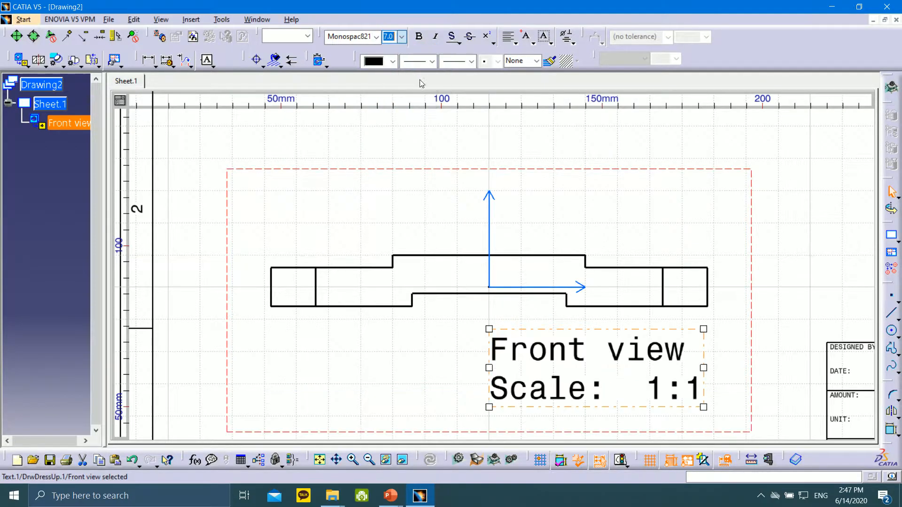
pyautogui.click(619, 152)
pyautogui.moveTo(612, 132)
pyautogui.mouseDown(button='middle')
pyautogui.moveTo(604, 244)
pyautogui.moveTo(581, 192)
pyautogui.mouseUp(button='middle')
pyautogui.click(561, 321)
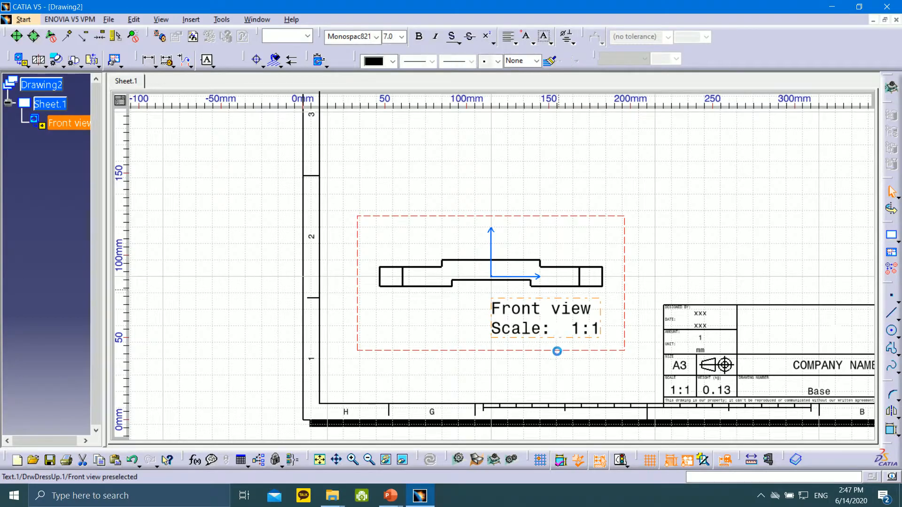
pyautogui.moveTo(557, 351); pyautogui.dragTo(554, 349)
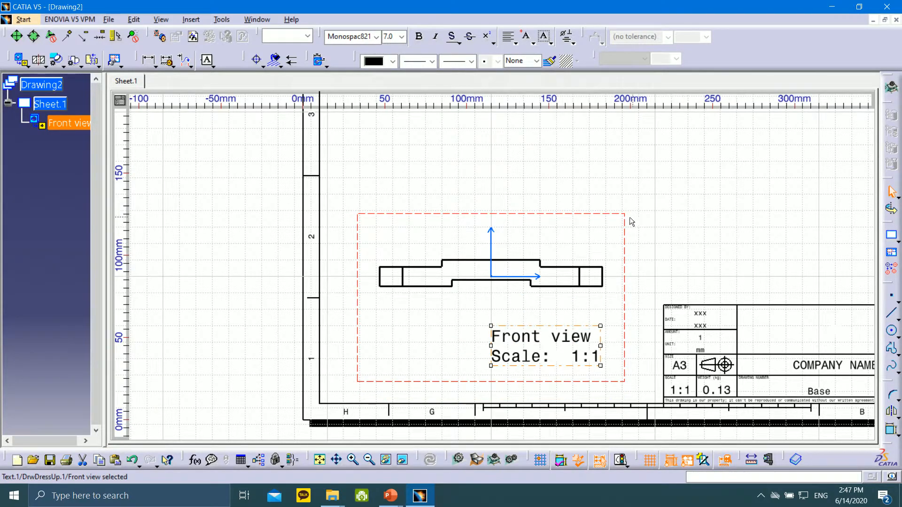
pyautogui.moveTo(639, 249)
pyautogui.mouseDown(button='middle')
pyautogui.moveTo(615, 324)
pyautogui.moveTo(577, 161)
pyautogui.moveTo(582, 275)
pyautogui.moveTo(578, 311)
pyautogui.moveTo(570, 214)
pyautogui.moveTo(562, 339)
pyautogui.moveTo(530, 270)
pyautogui.moveTo(530, 292)
pyautogui.mouseUp(button='middle')
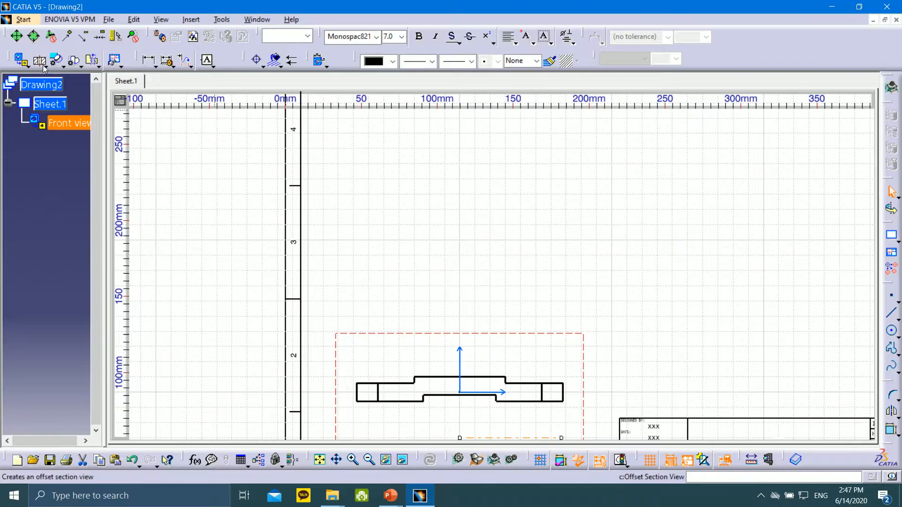
pyautogui.click(27, 66)
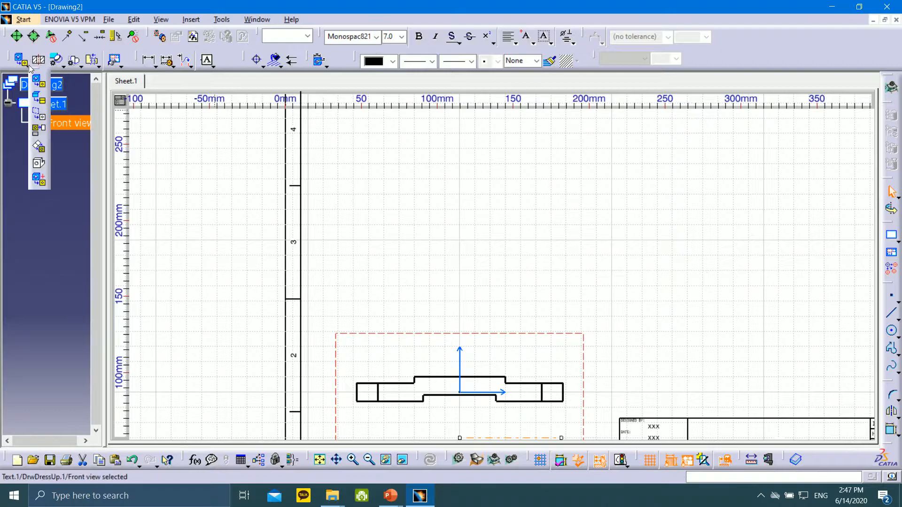
pyautogui.click(40, 131)
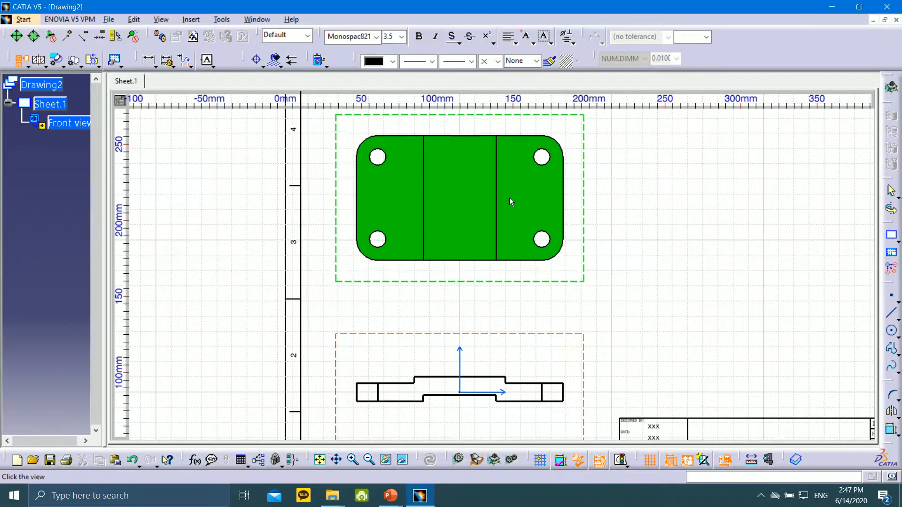
pyautogui.press('Escape')
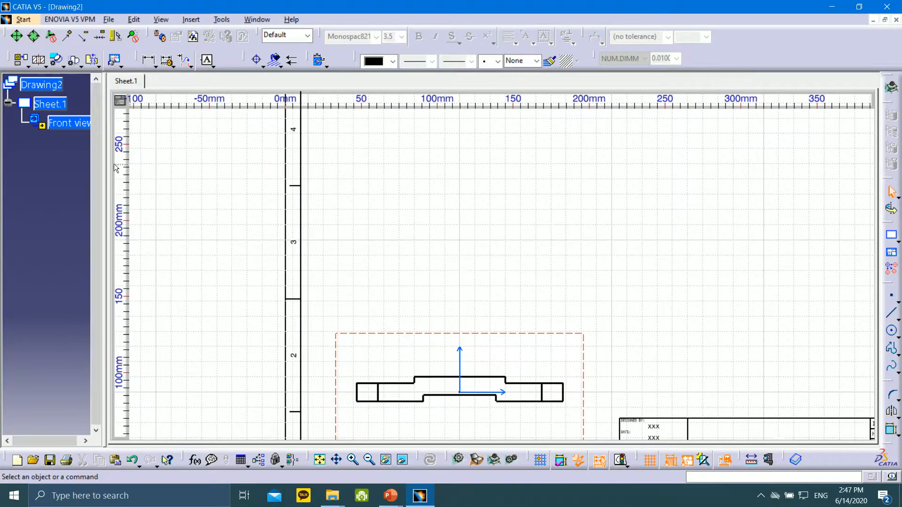
# - Delete the front view from Sheet.1
pyautogui.moveTo(704, 427); pyautogui.dragTo(604, 362, button='middle')
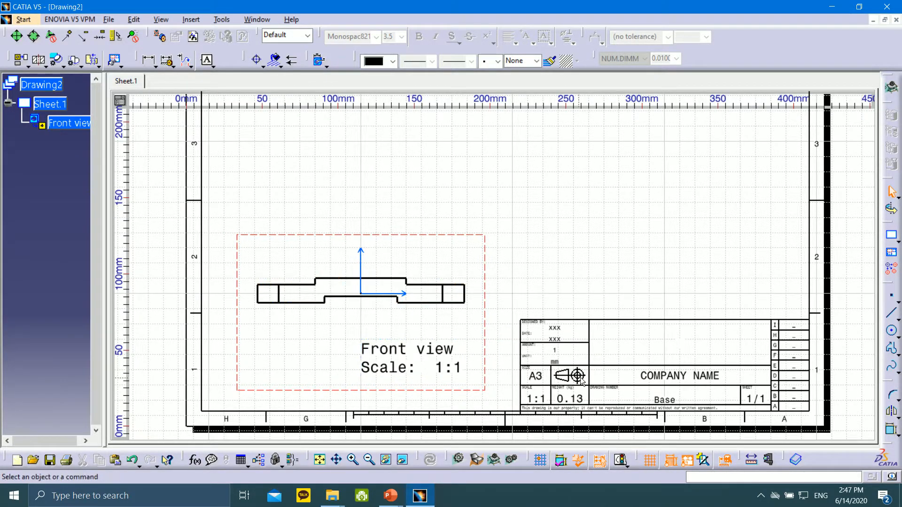
pyautogui.click(70, 123)
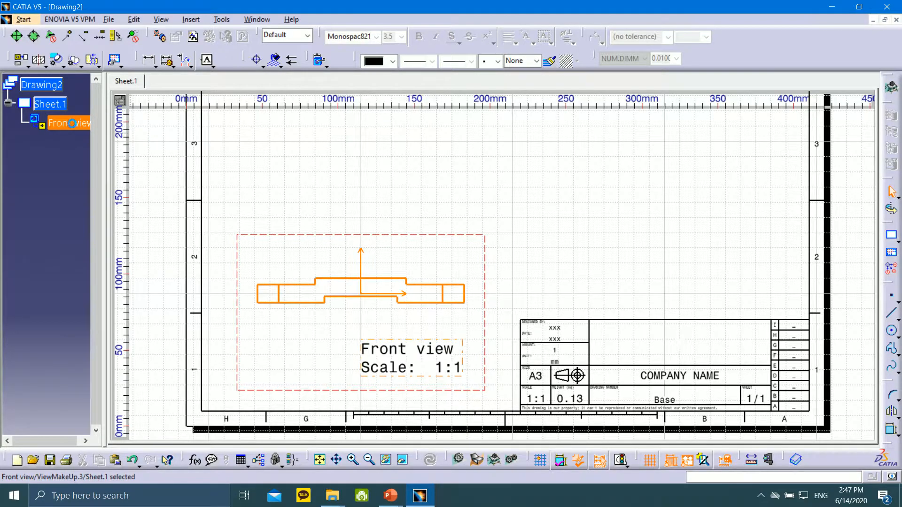
pyautogui.rightClick(71, 123)
pyautogui.click(130, 233)
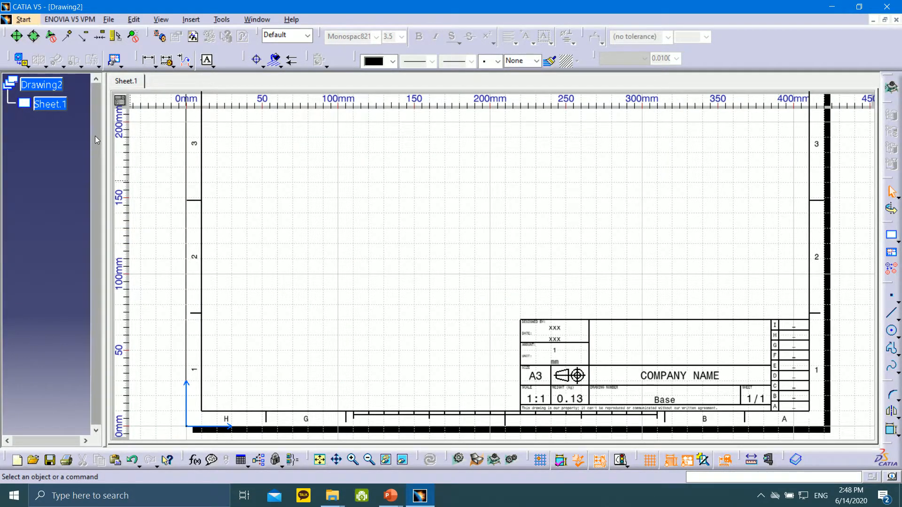
# - Set the projection method of Sheet.1 to Third angle standard in the sheet's properties
pyautogui.rightClick(62, 111)
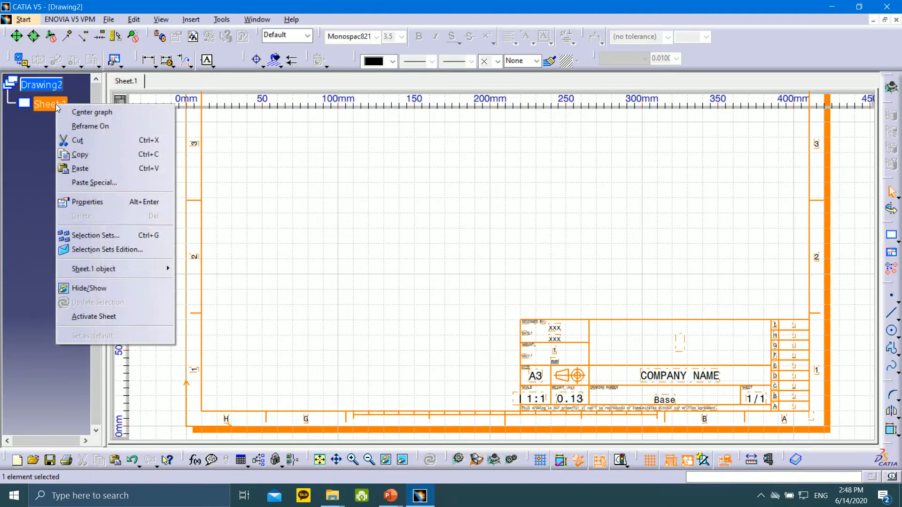
pyautogui.click(119, 203)
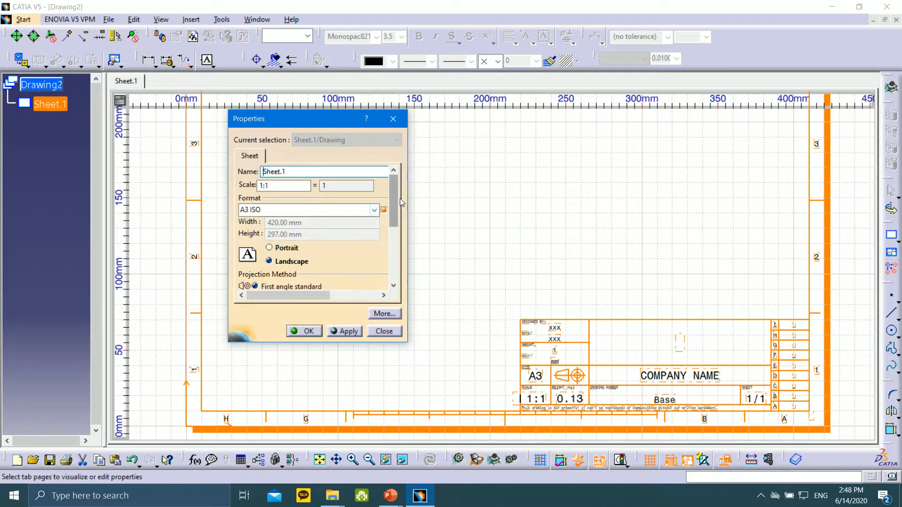
pyautogui.scroll(-3, 395, 210)
pyautogui.click(261, 252)
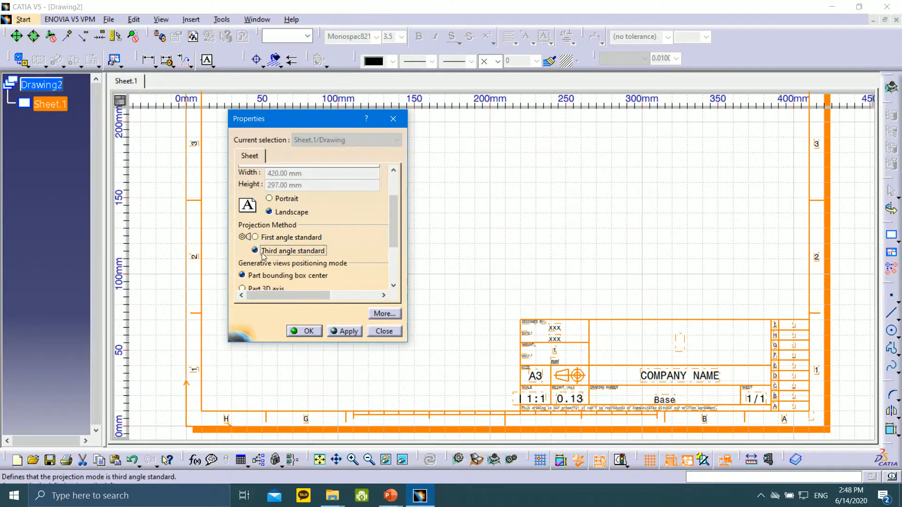
pyautogui.click(346, 332)
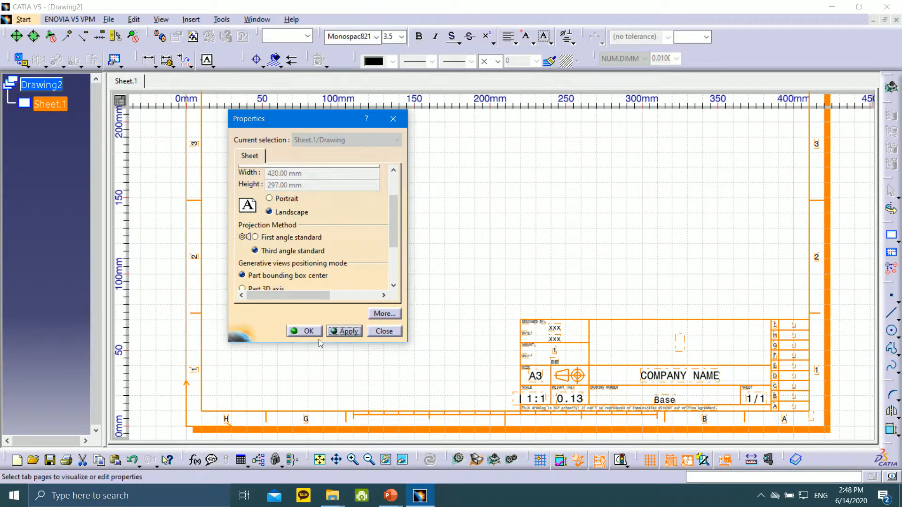
pyautogui.click(303, 332)
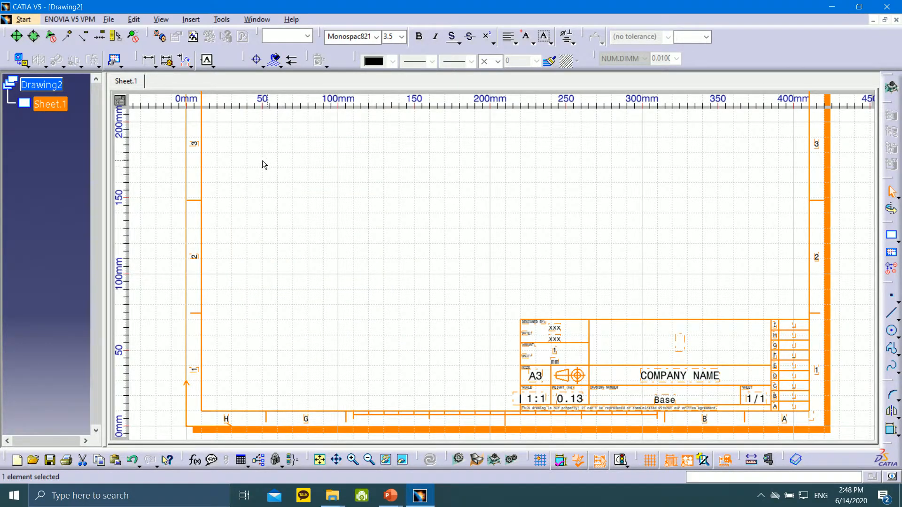
pyautogui.moveTo(166, 136)
pyautogui.keyDown('ctrl'); pyautogui.mouseDown(button='middle')
pyautogui.moveTo(184, 200)
pyautogui.moveTo(195, 162)
pyautogui.mouseUp(button='middle'); pyautogui.keyUp('ctrl')
pyautogui.moveTo(514, 269); pyautogui.dragTo(523, 290, button='middle')
pyautogui.click(212, 190)
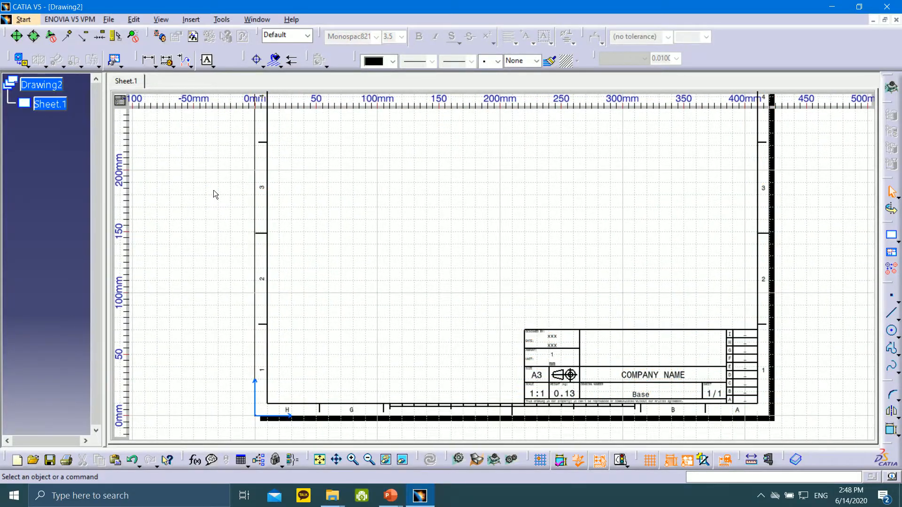
# - Check the projection method in the properties of Sheet.1
pyautogui.click(50, 104)
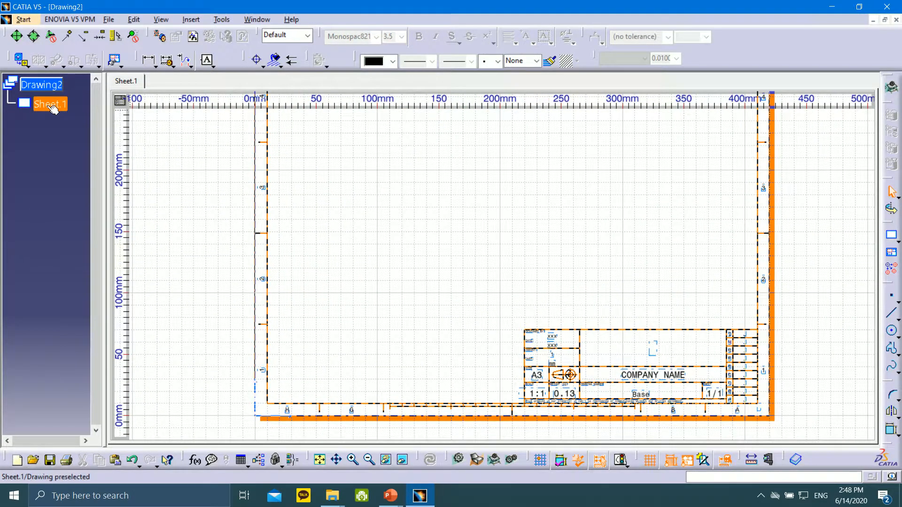
pyautogui.rightClick(49, 105)
pyautogui.click(80, 204)
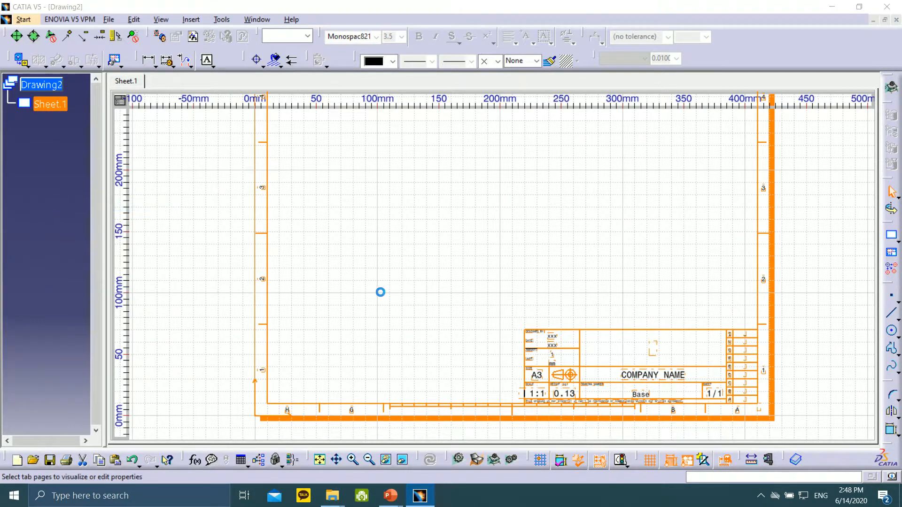
pyautogui.click(395, 234)
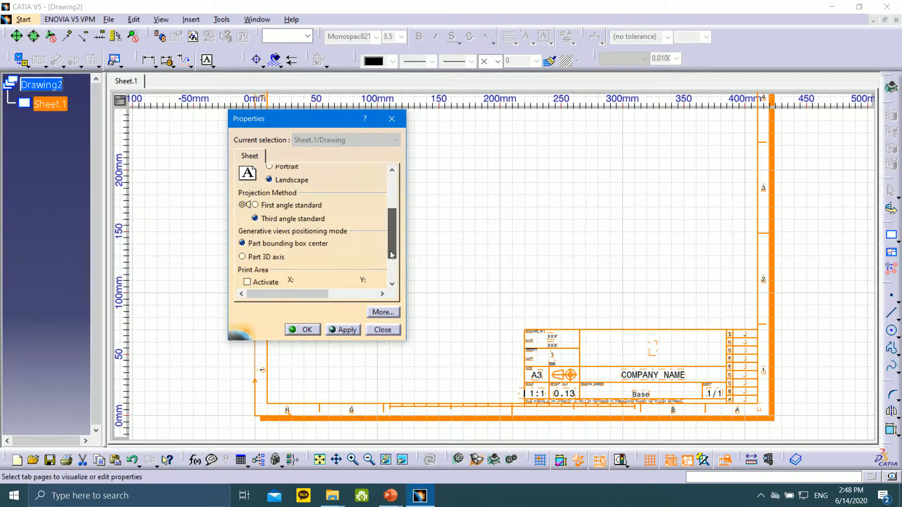
pyautogui.click(307, 330)
pyautogui.click(813, 343)
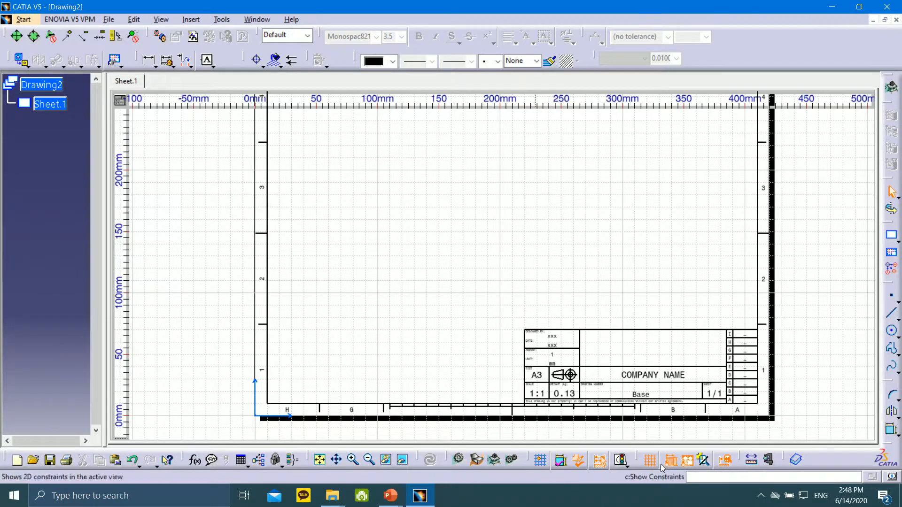
# - Switch the drawing from its working views to the sheet background
pyautogui.rightClick(44, 104)
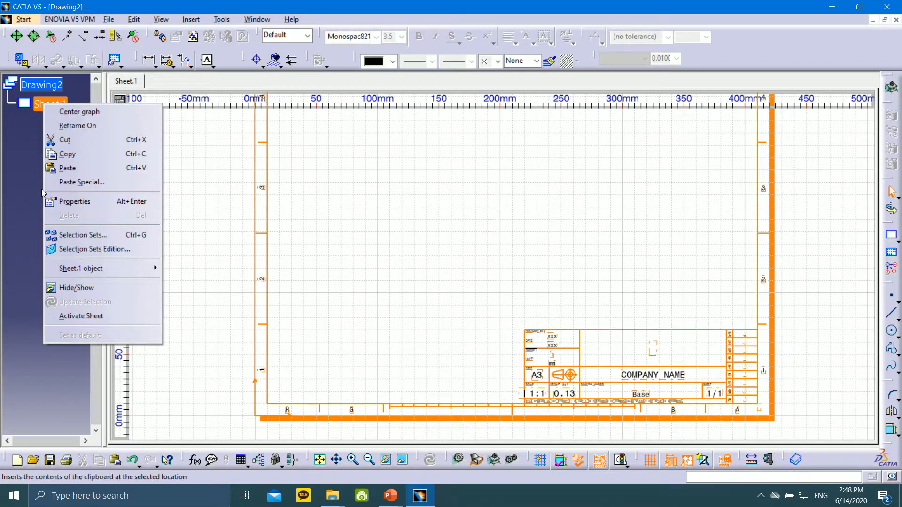
pyautogui.click(40, 207)
pyautogui.click(134, 19)
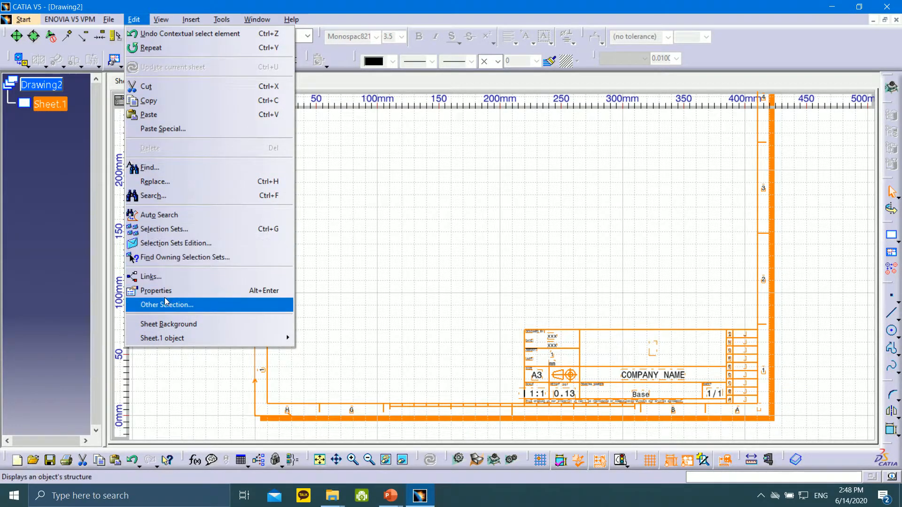
pyautogui.click(165, 324)
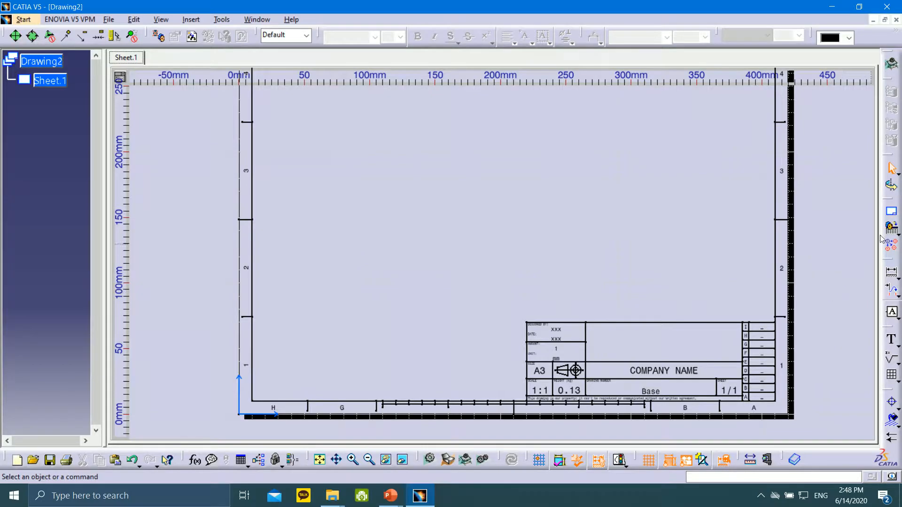
# - Delete the sheet's existing frame and title block, using the Drawing Titleblock Sample 1 style
pyautogui.click(894, 213)
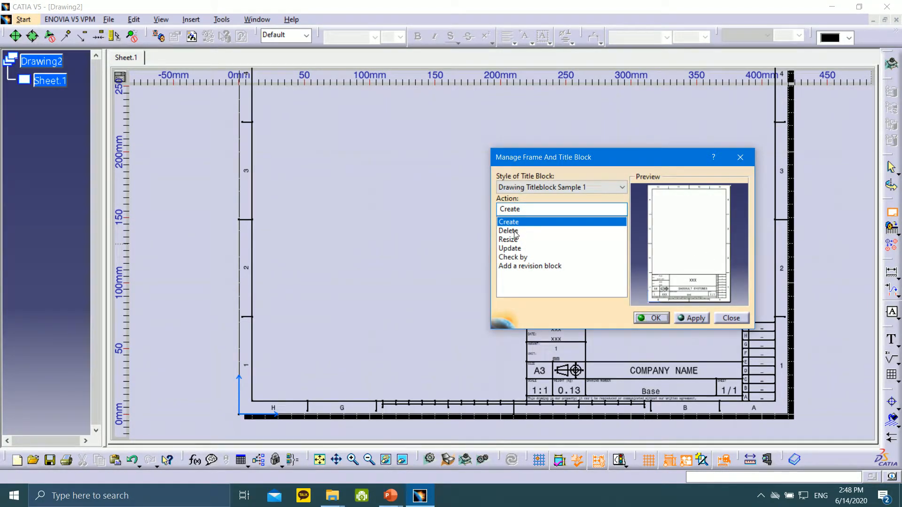
pyautogui.click(512, 231)
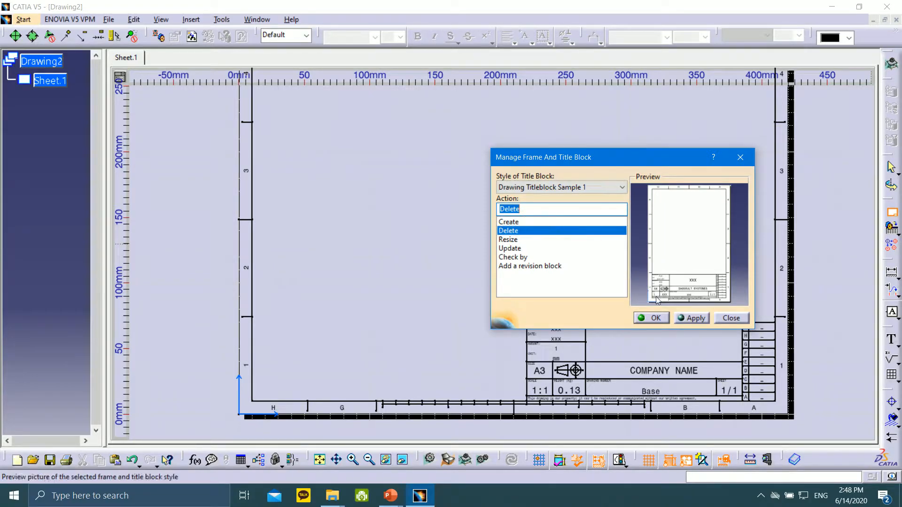
pyautogui.click(664, 319)
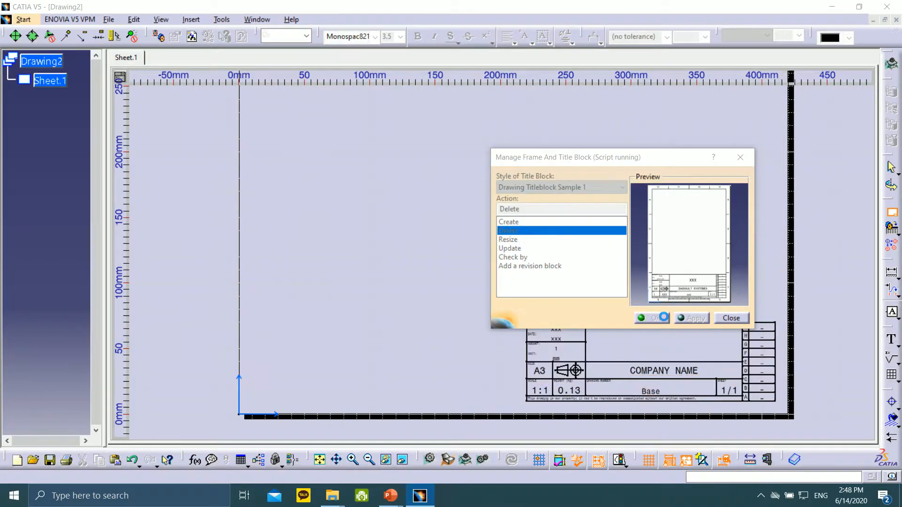
# - Create a new frame and title block on the sheet using the Drawing Titleblock Sample 1 style
pyautogui.click(892, 212)
pyautogui.click(551, 188)
pyautogui.click(541, 210)
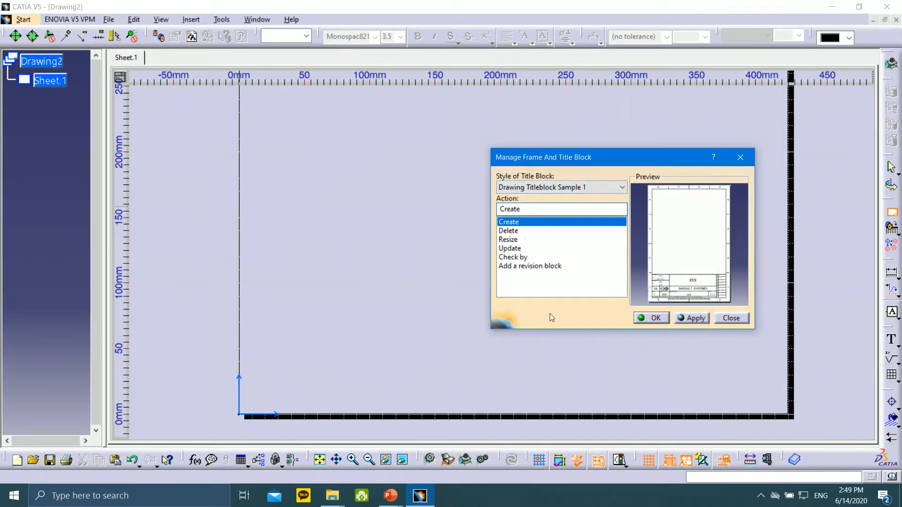
pyautogui.click(687, 319)
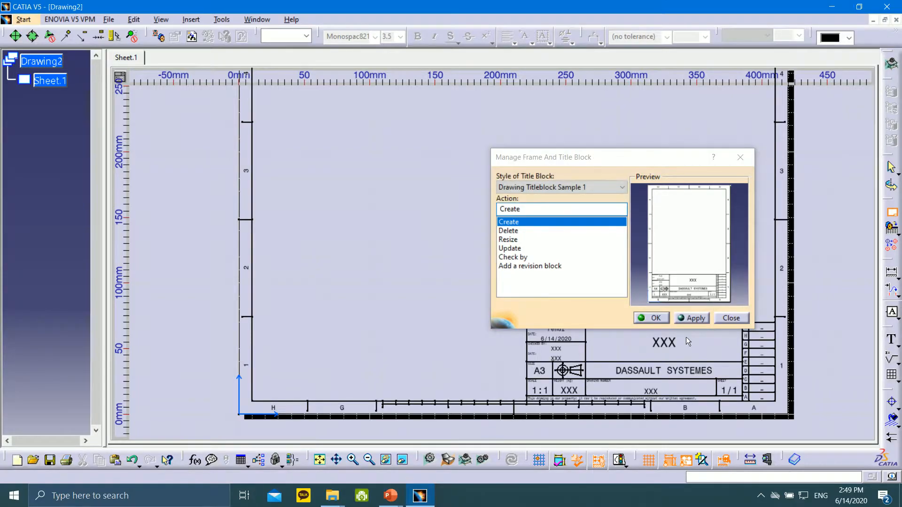
pyautogui.click(652, 319)
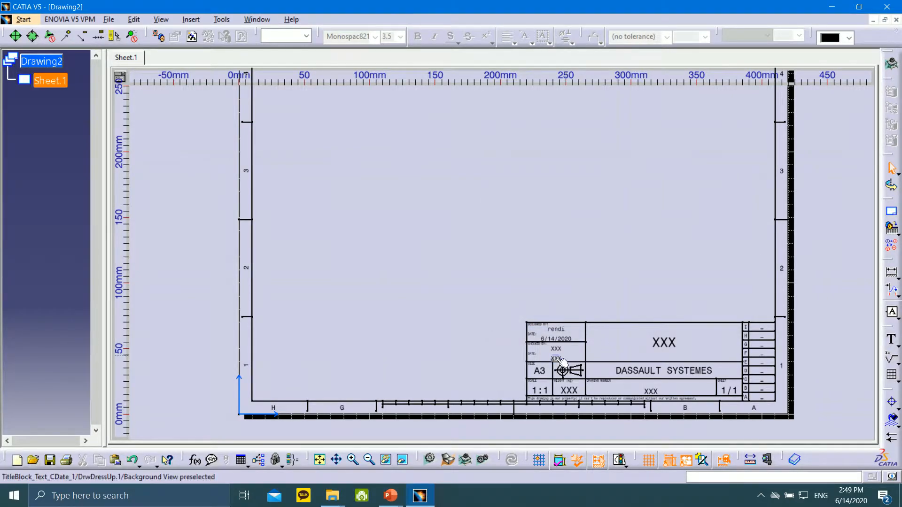
# - Return the drawing from the sheet background to its working views
pyautogui.moveTo(596, 331)
pyautogui.mouseDown(button='middle')
pyautogui.moveTo(491, 261)
pyautogui.moveTo(460, 201)
pyautogui.moveTo(441, 280)
pyautogui.moveTo(429, 196)
pyautogui.mouseUp(button='middle')
pyautogui.moveTo(430, 251)
pyautogui.mouseDown(button='middle')
pyautogui.moveTo(529, 211)
pyautogui.moveTo(529, 168)
pyautogui.moveTo(545, 300)
pyautogui.moveTo(570, 298)
pyautogui.moveTo(524, 214)
pyautogui.moveTo(549, 248)
pyautogui.moveTo(471, 169)
pyautogui.moveTo(439, 170)
pyautogui.moveTo(499, 199)
pyautogui.moveTo(521, 279)
pyautogui.moveTo(510, 264)
pyautogui.moveTo(518, 317)
pyautogui.moveTo(504, 299)
pyautogui.mouseUp(button='middle')
pyautogui.click(134, 20)
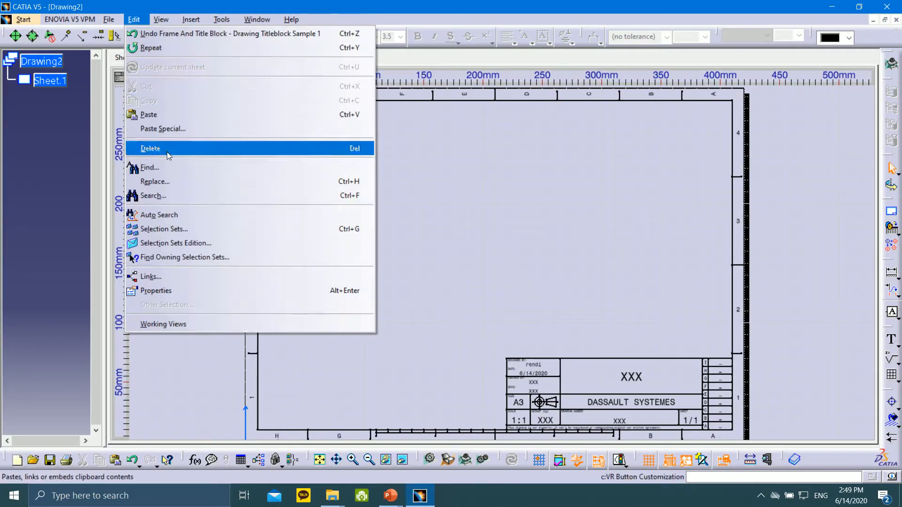
pyautogui.click(196, 326)
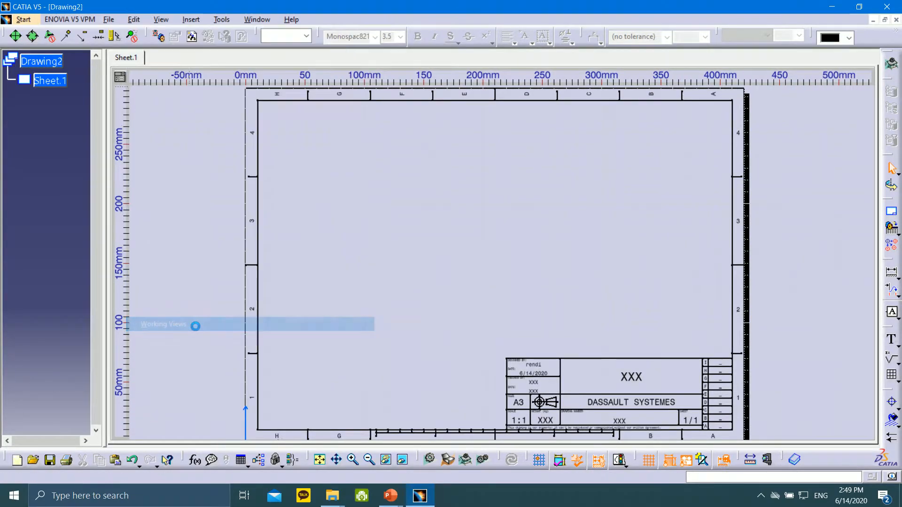
# - Reapply Third angle standard as the projection method in the properties of Sheet.1
pyautogui.click(49, 104)
pyautogui.rightClick(47, 106)
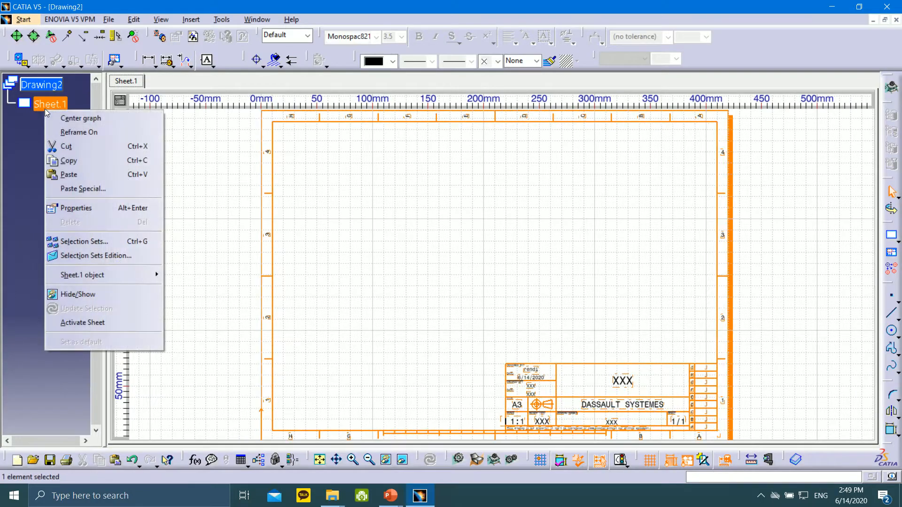
pyautogui.click(75, 208)
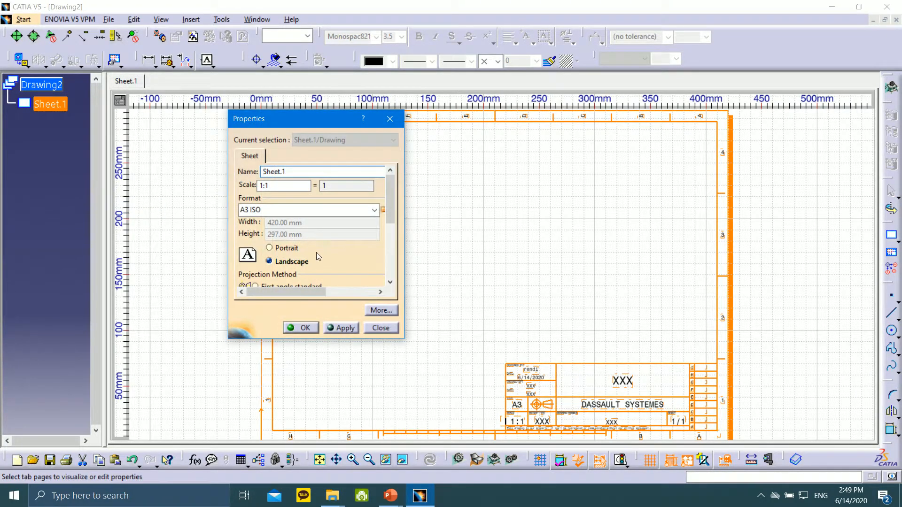
pyautogui.scroll(-3, 397, 197)
pyautogui.click(263, 236)
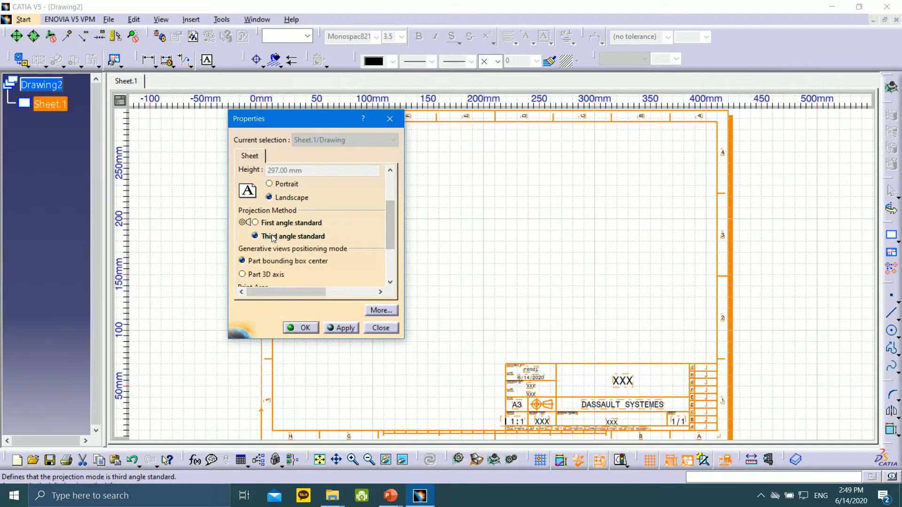
pyautogui.click(300, 327)
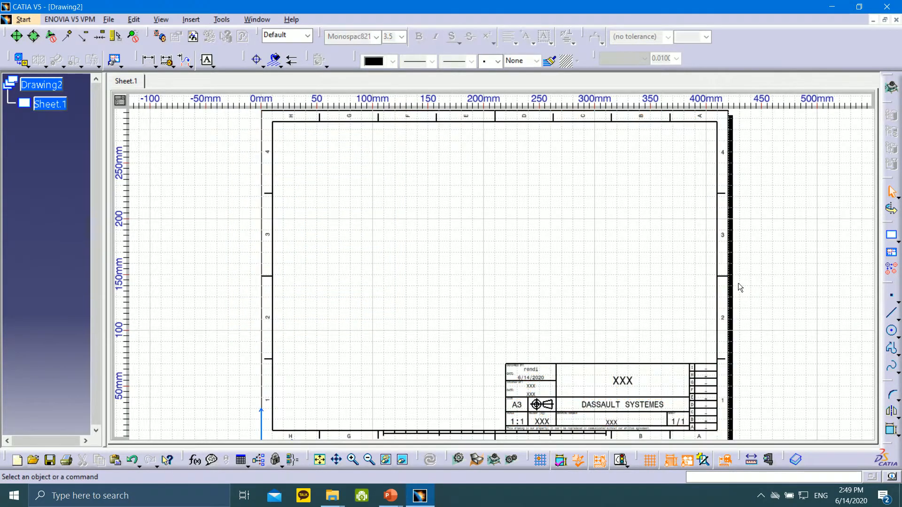
# - Restore the drawing window to a smaller size and arrange it beside the Base part window
pyautogui.moveTo(554, 280); pyautogui.dragTo(675, 348, button='middle')
pyautogui.moveTo(747, 260)
pyautogui.mouseDown(button='middle')
pyautogui.moveTo(757, 232)
pyautogui.moveTo(698, 224)
pyautogui.moveTo(699, 180)
pyautogui.mouseUp(button='middle')
pyautogui.moveTo(601, 178); pyautogui.dragTo(640, 208, button='middle')
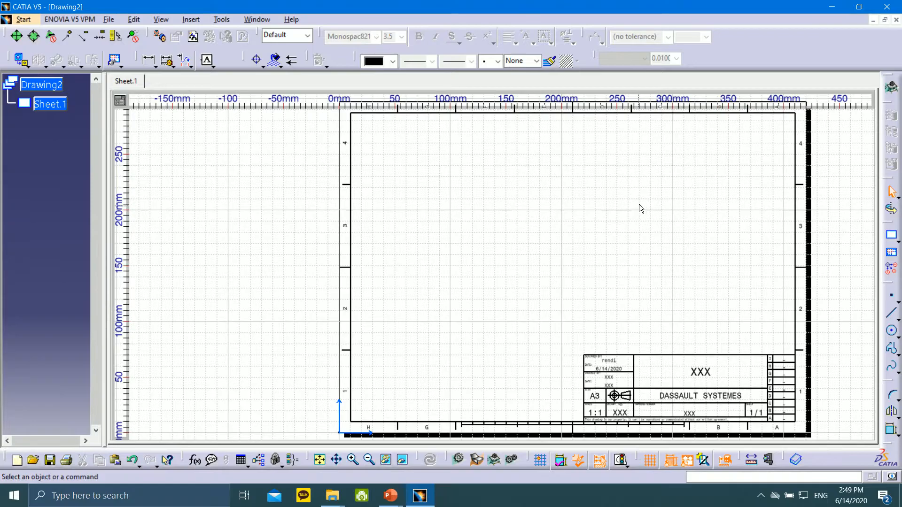
pyautogui.click(885, 20)
pyautogui.moveTo(691, 92); pyautogui.dragTo(646, 98)
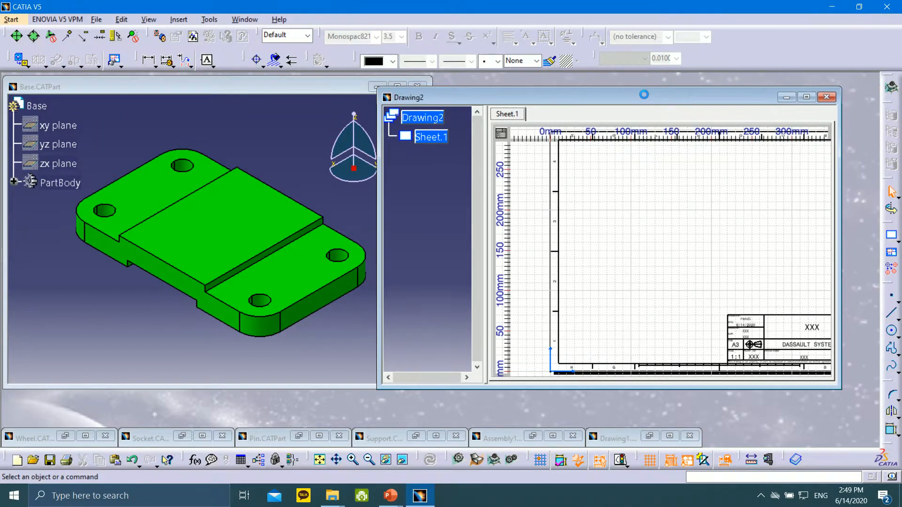
pyautogui.moveTo(715, 388); pyautogui.dragTo(717, 407)
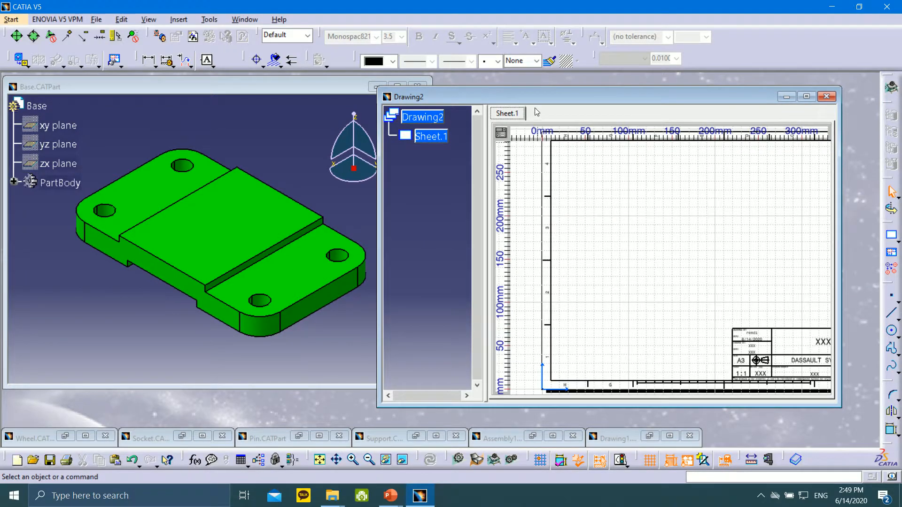
pyautogui.moveTo(551, 88); pyautogui.dragTo(551, 79)
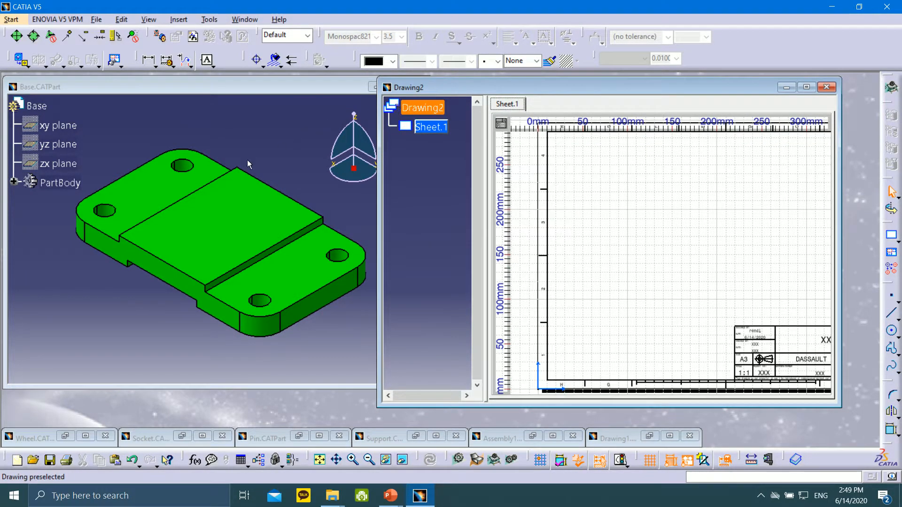
# - Create a front view from the long side face of the Base part and place it in the sheet's lower-left area
pyautogui.click(21, 61)
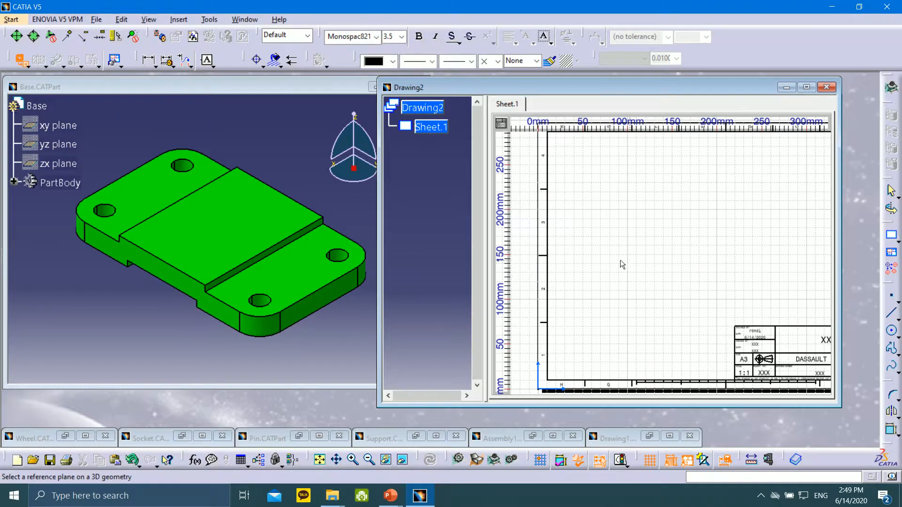
pyautogui.click(134, 259)
pyautogui.click(134, 259)
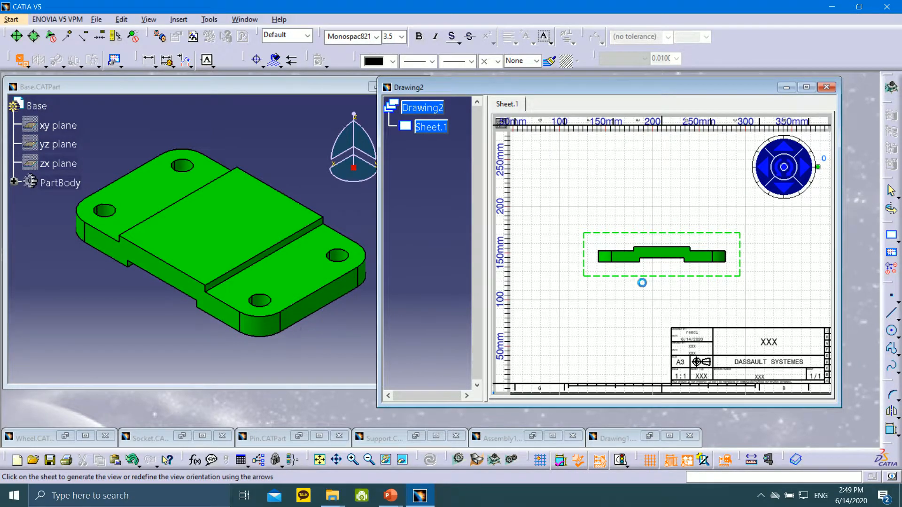
pyautogui.click(725, 329)
pyautogui.moveTo(621, 280); pyautogui.dragTo(703, 252, button='middle')
pyautogui.moveTo(708, 263); pyautogui.dragTo(626, 308)
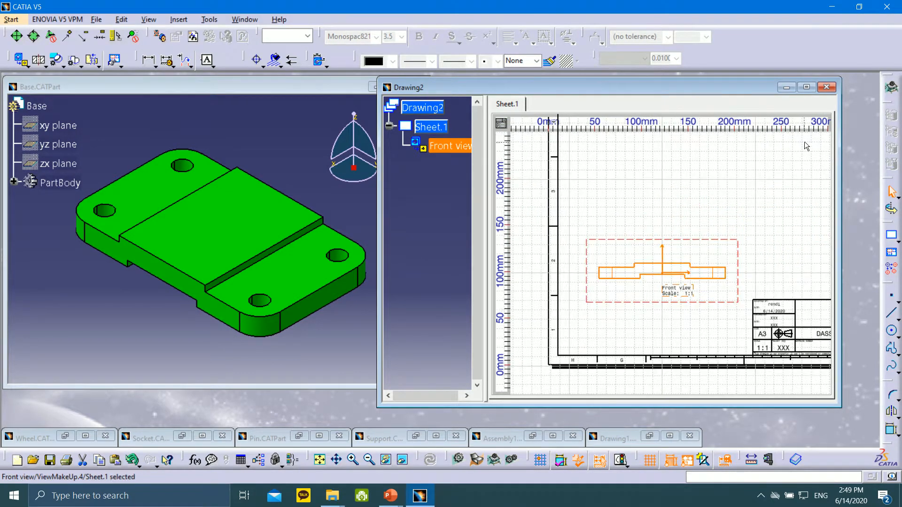
# - Maximise the drawing window and apply a thicker line weight to all geometry lines of the front view
pyautogui.click(807, 88)
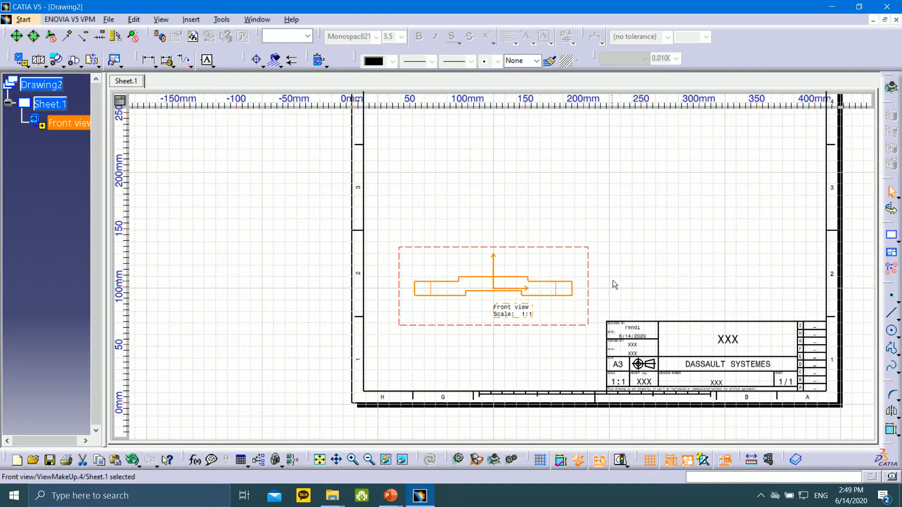
pyautogui.click(479, 223)
pyautogui.moveTo(373, 261); pyautogui.dragTo(531, 293)
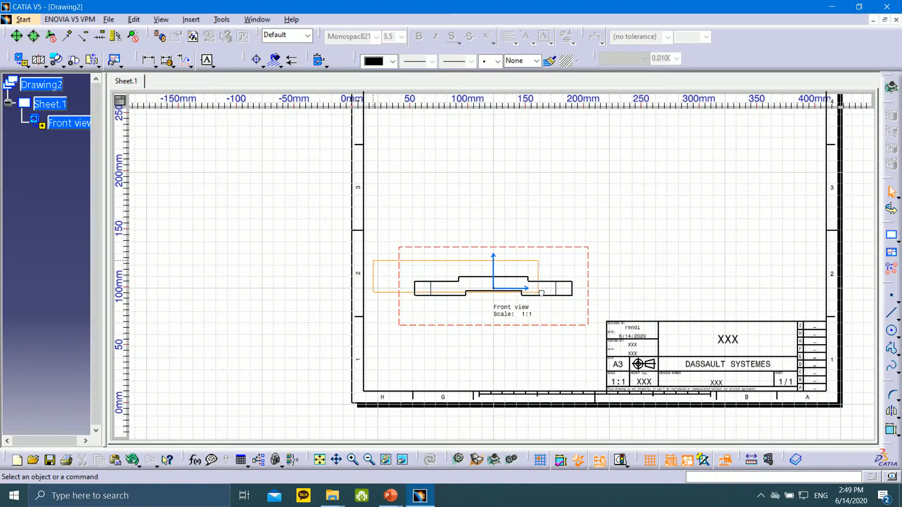
pyautogui.moveTo(596, 307); pyautogui.dragTo(596, 306)
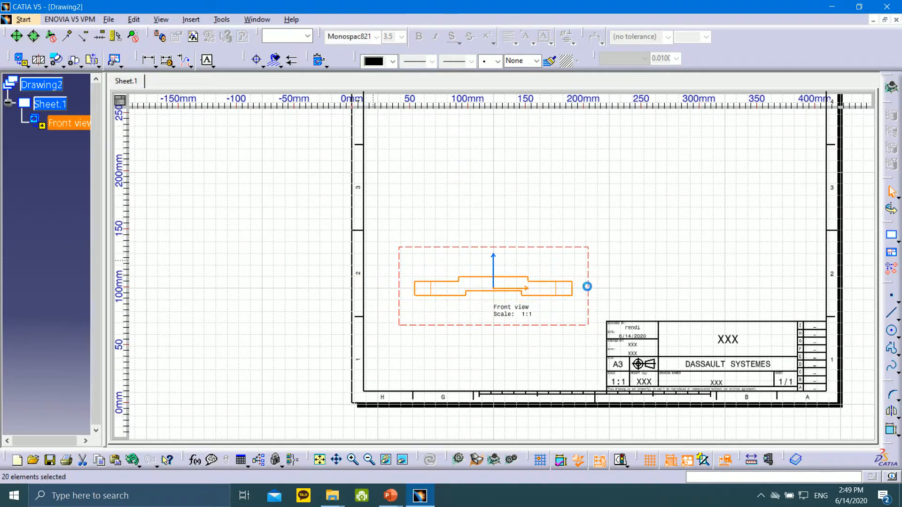
pyautogui.click(431, 61)
pyautogui.click(452, 76)
pyautogui.click(646, 242)
# - Set the font size of the front view's label to 7.0 mm
pyautogui.click(511, 310)
pyautogui.click(401, 36)
pyautogui.click(395, 79)
pyautogui.click(679, 304)
pyautogui.moveTo(679, 241)
pyautogui.mouseDown(button='middle')
pyautogui.moveTo(645, 259)
pyautogui.moveTo(602, 259)
pyautogui.mouseUp(button='middle')
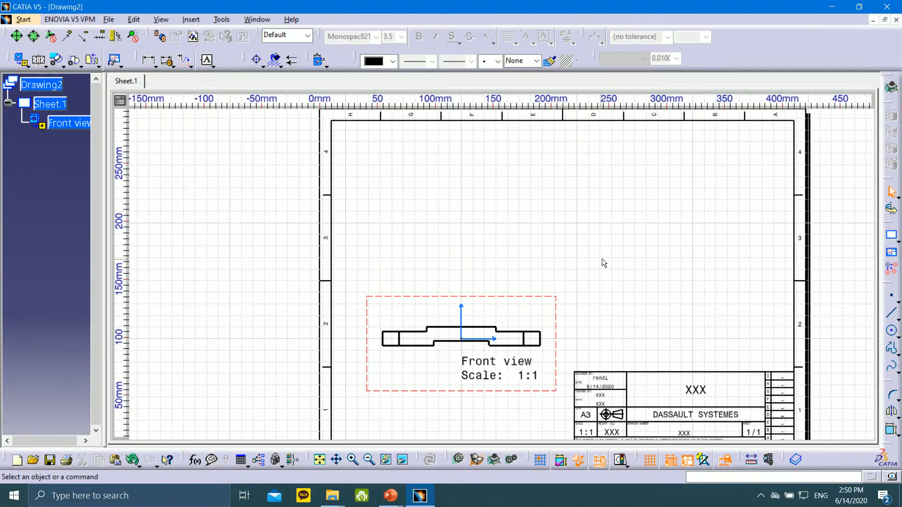
# - Project a top view above the front view and move the front view's label further below its geometry
pyautogui.click(27, 64)
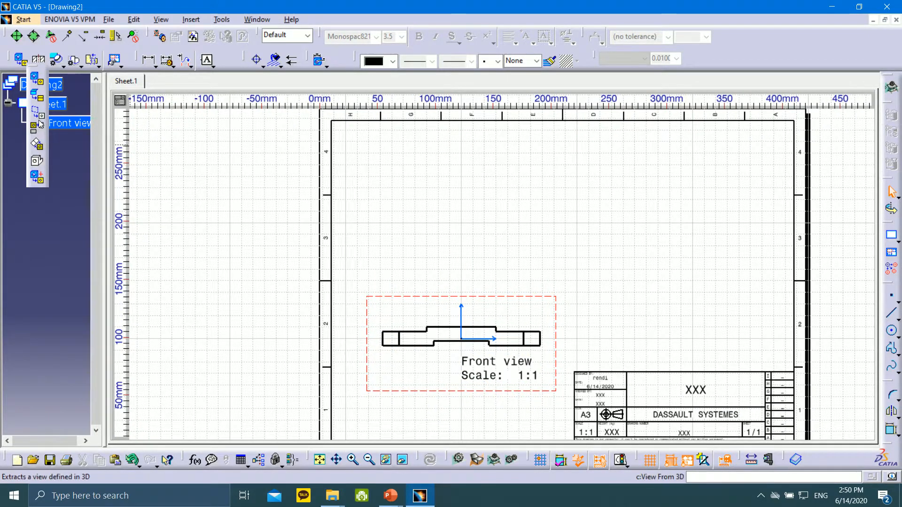
pyautogui.click(37, 95)
pyautogui.click(473, 215)
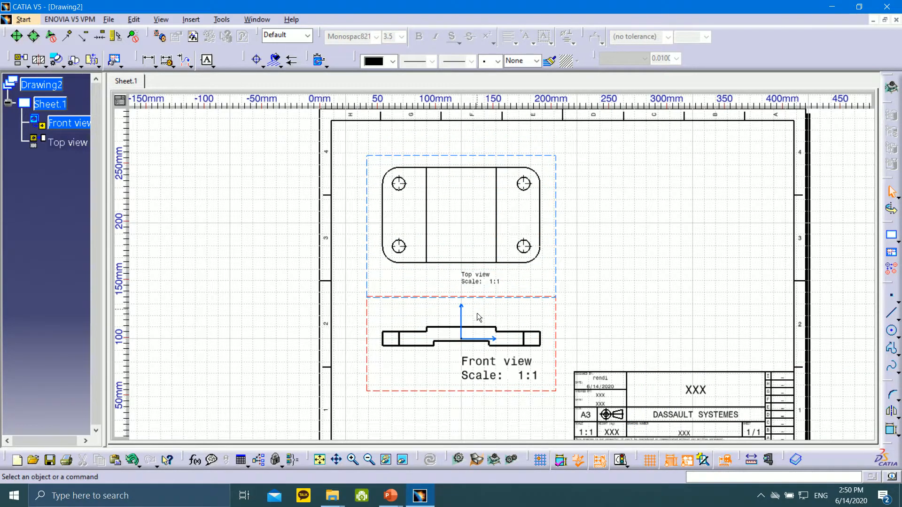
pyautogui.moveTo(531, 375); pyautogui.dragTo(536, 389)
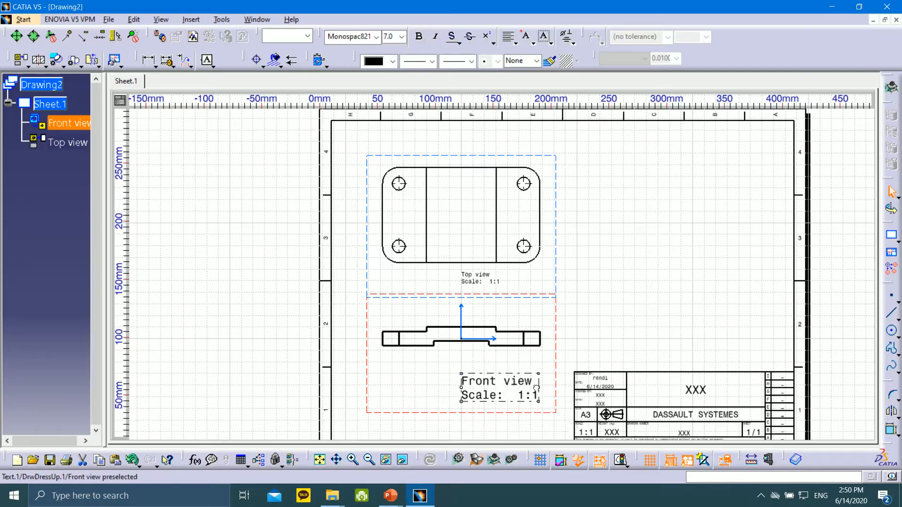
# - Set the font size of the top view's label to 7.0 mm
pyautogui.moveTo(582, 300)
pyautogui.mouseDown(button='middle')
pyautogui.moveTo(590, 253)
pyautogui.moveTo(585, 264)
pyautogui.moveTo(568, 260)
pyautogui.moveTo(503, 205)
pyautogui.moveTo(540, 217)
pyautogui.moveTo(614, 288)
pyautogui.moveTo(611, 354)
pyautogui.moveTo(609, 291)
pyautogui.mouseUp(button='middle')
pyautogui.click(528, 216)
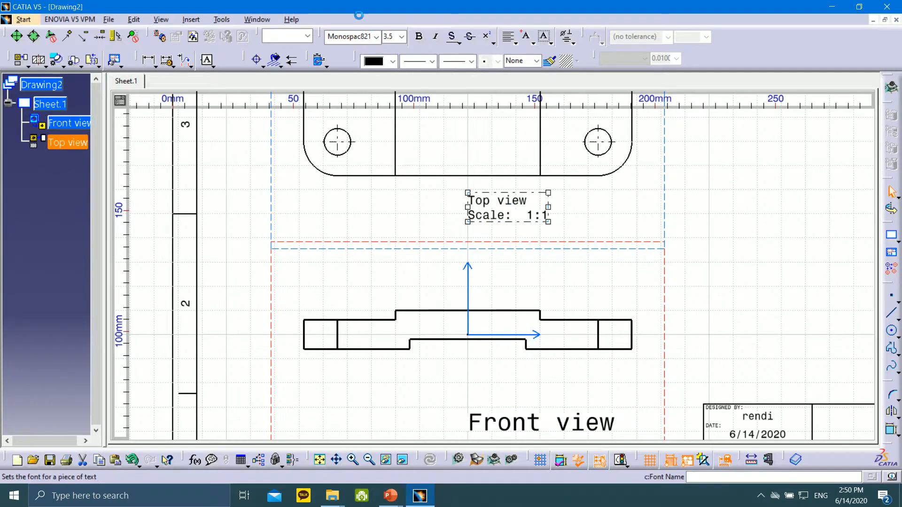
pyautogui.click(402, 36)
pyautogui.click(392, 78)
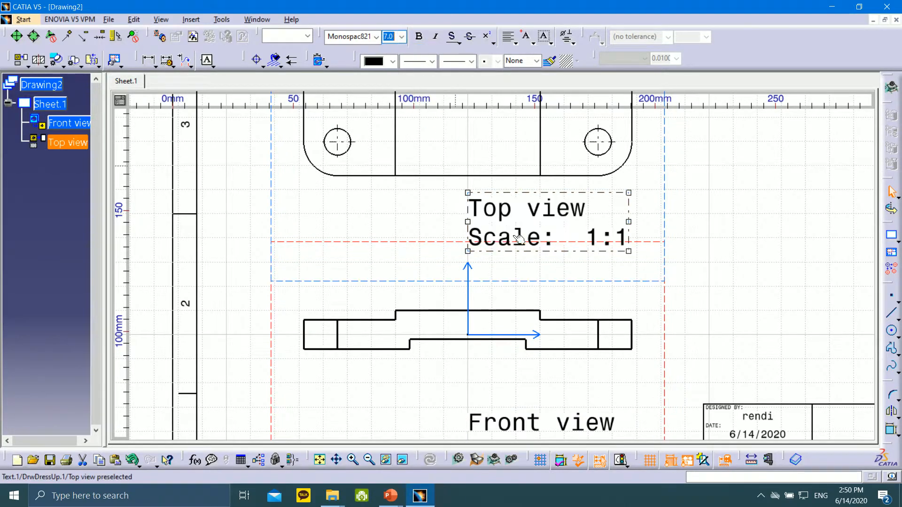
# - Move the front view down and the top view up to leave a gap between their view frames
pyautogui.moveTo(713, 287)
pyautogui.mouseDown(button='middle')
pyautogui.moveTo(693, 182)
pyautogui.moveTo(667, 237)
pyautogui.mouseUp(button='middle')
pyautogui.moveTo(576, 251); pyautogui.dragTo(576, 282)
pyautogui.click(618, 189)
pyautogui.moveTo(579, 161); pyautogui.dragTo(579, 117)
pyautogui.moveTo(640, 193); pyautogui.dragTo(629, 238, button='middle')
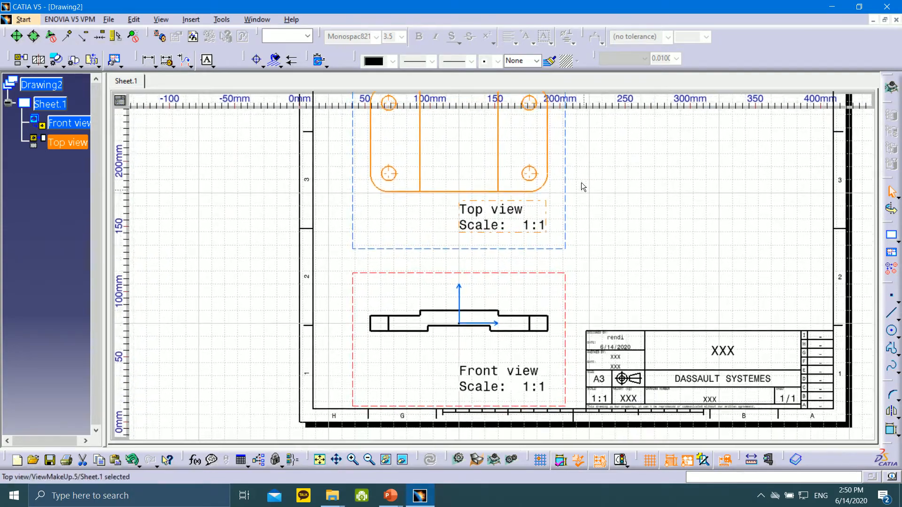
# - Dimension the width of the bottom recess in the front view, placing the dimension below the part
pyautogui.click(155, 65)
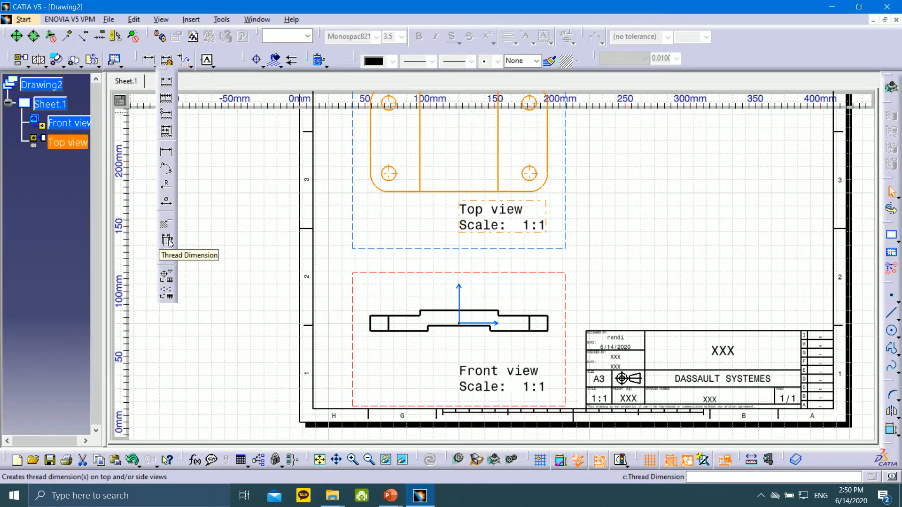
pyautogui.click(167, 154)
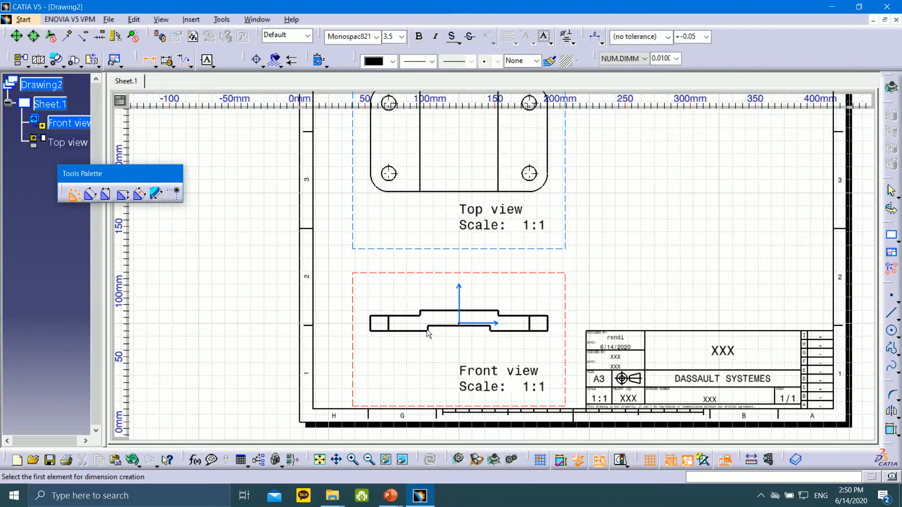
pyautogui.keyDown('ctrl'); pyautogui.moveTo(432, 330); pyautogui.dragTo(424, 254, button='middle'); pyautogui.keyUp('ctrl')
pyautogui.moveTo(426, 289); pyautogui.dragTo(512, 64, button='middle')
pyautogui.click(420, 199)
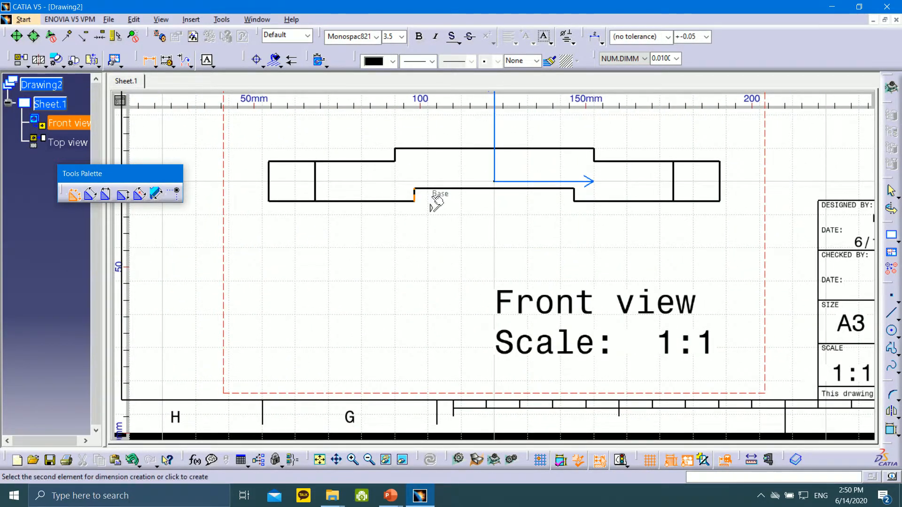
pyautogui.click(575, 196)
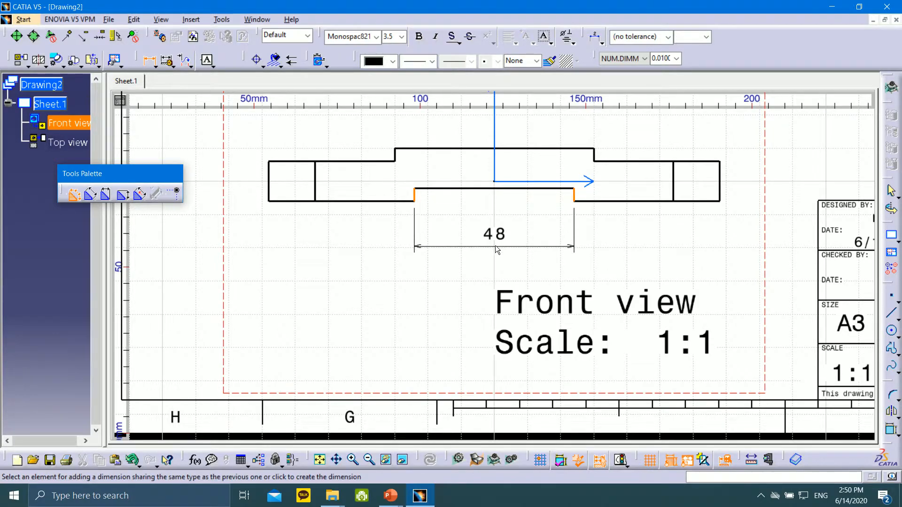
pyautogui.click(496, 244)
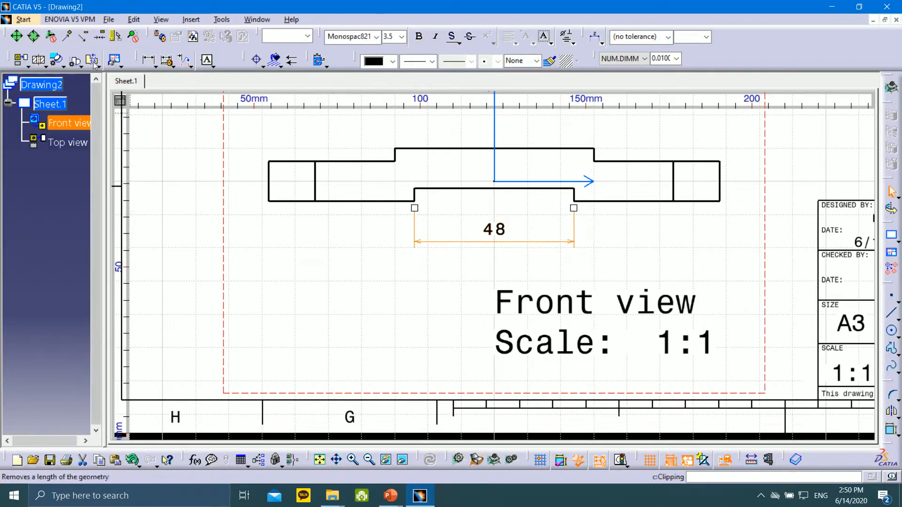
# - Dimension the depth of the bottom recess in the front view, placing the dimension beside the recess width dimension
pyautogui.click(149, 59)
pyautogui.click(382, 200)
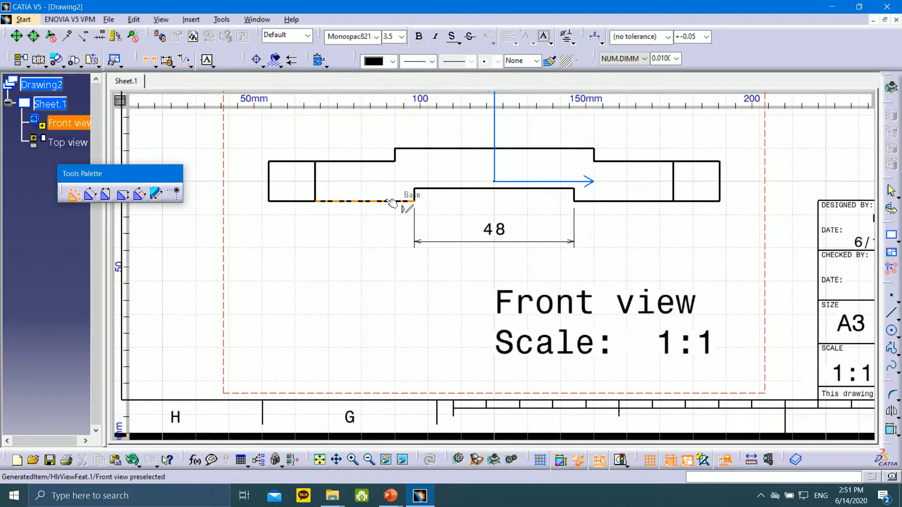
pyautogui.click(447, 195)
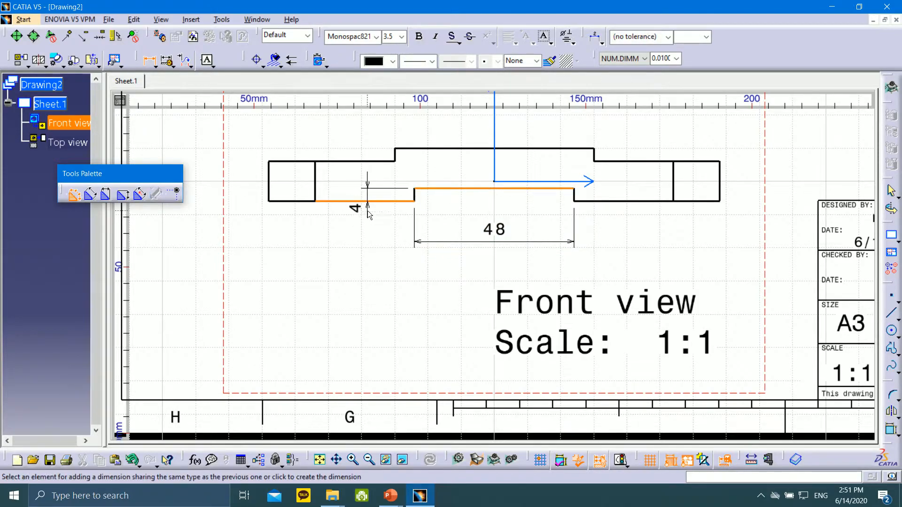
pyautogui.click(377, 248)
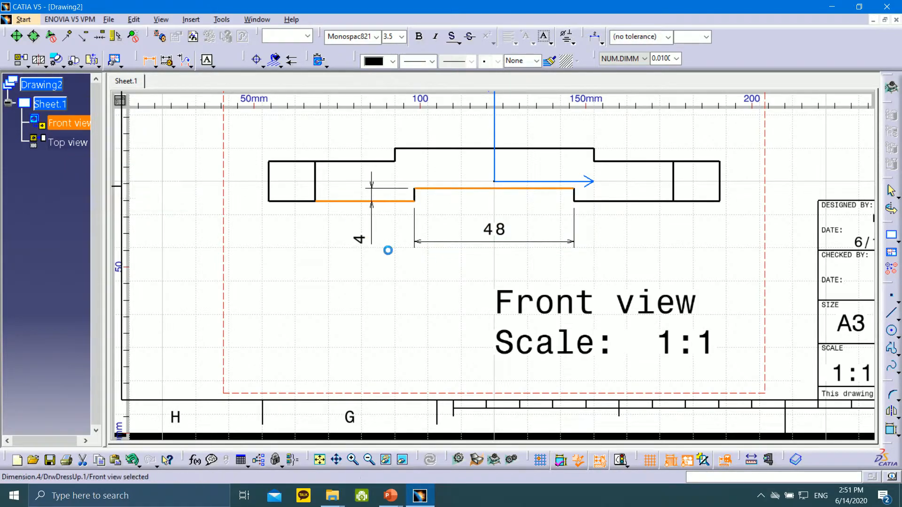
# - Set the font size of the recess width and recess depth dimensions in the front view to 7.0 mm
pyautogui.click(503, 231)
pyautogui.click(402, 37)
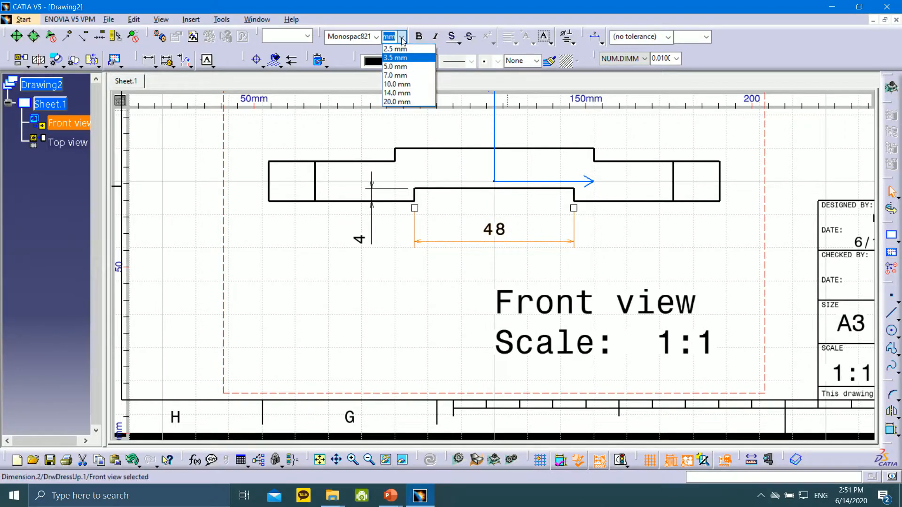
pyautogui.click(407, 75)
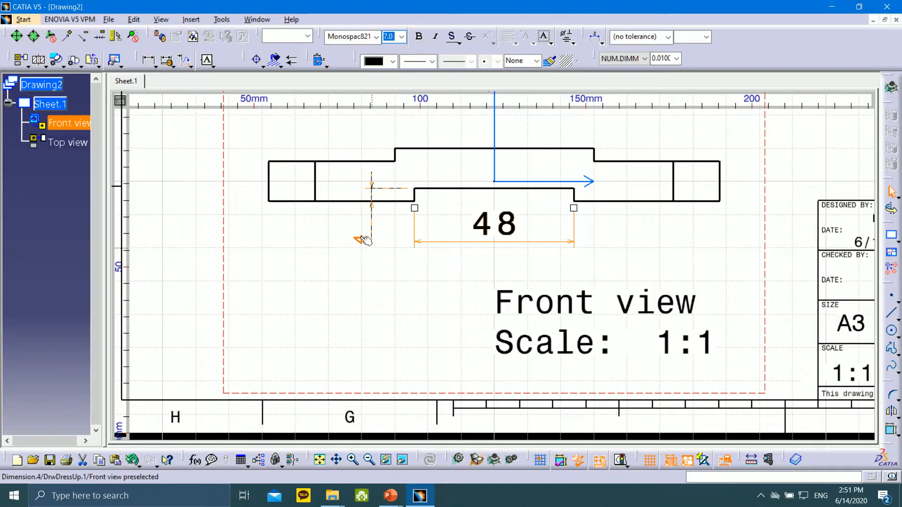
pyautogui.click(370, 209)
pyautogui.click(402, 36)
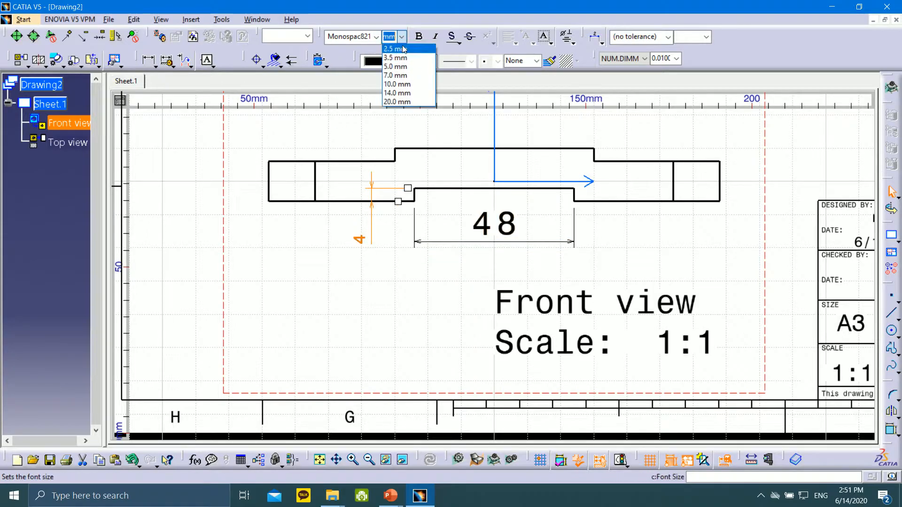
pyautogui.click(407, 75)
# - Move the top view's label straight down, farther below the part outline, to leave room for dimensions
pyautogui.moveTo(446, 129); pyautogui.dragTo(434, 271, button='middle')
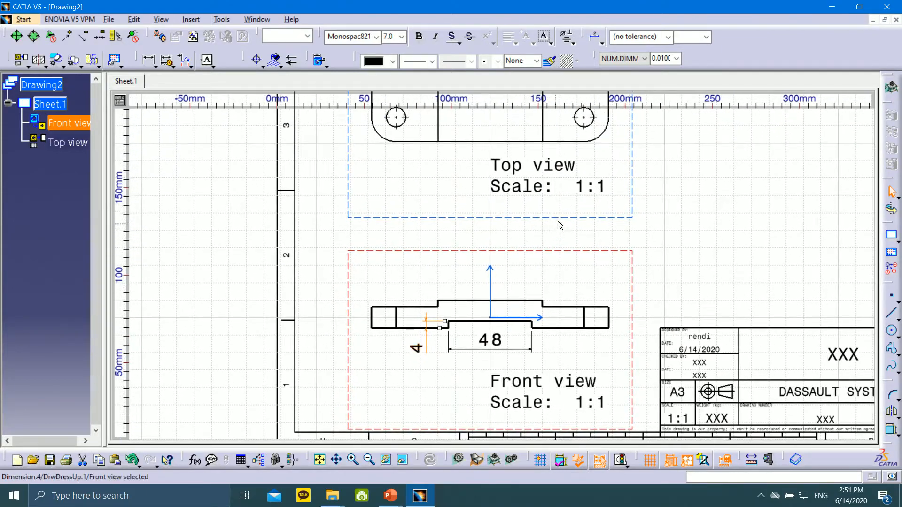
pyautogui.moveTo(617, 211)
pyautogui.mouseDown(button='middle')
pyautogui.moveTo(623, 226)
pyautogui.moveTo(600, 243)
pyautogui.moveTo(596, 214)
pyautogui.mouseUp(button='middle')
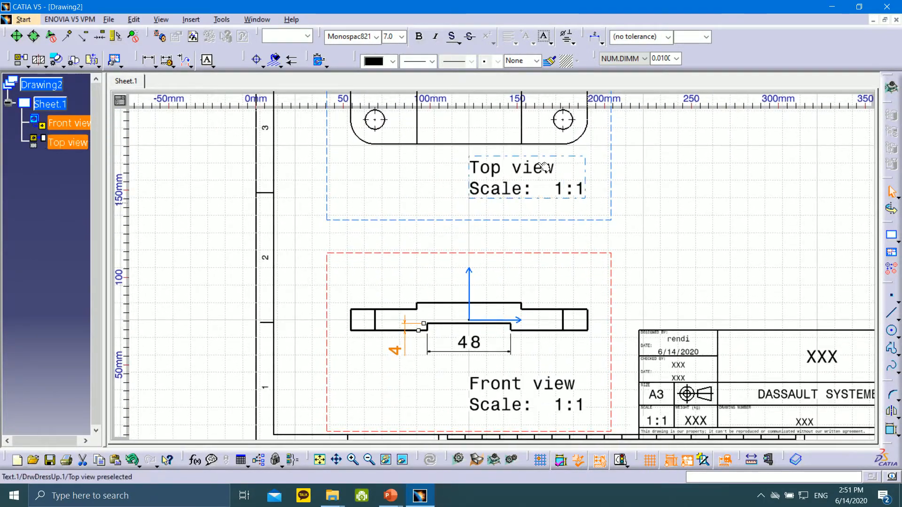
pyautogui.moveTo(545, 166); pyautogui.dragTo(545, 216)
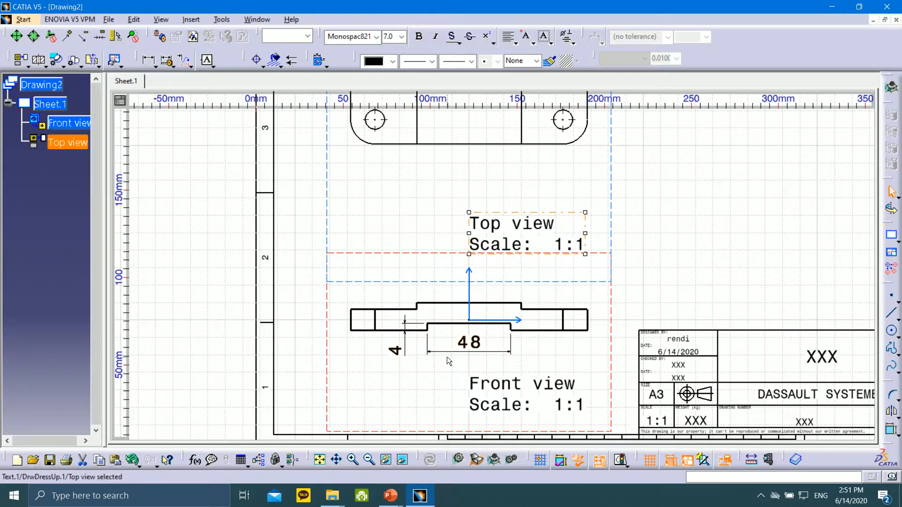
# - Set the line thickness of all the part geometry in the top view to 0.7 mm
pyautogui.moveTo(402, 151); pyautogui.dragTo(471, 345, button='middle')
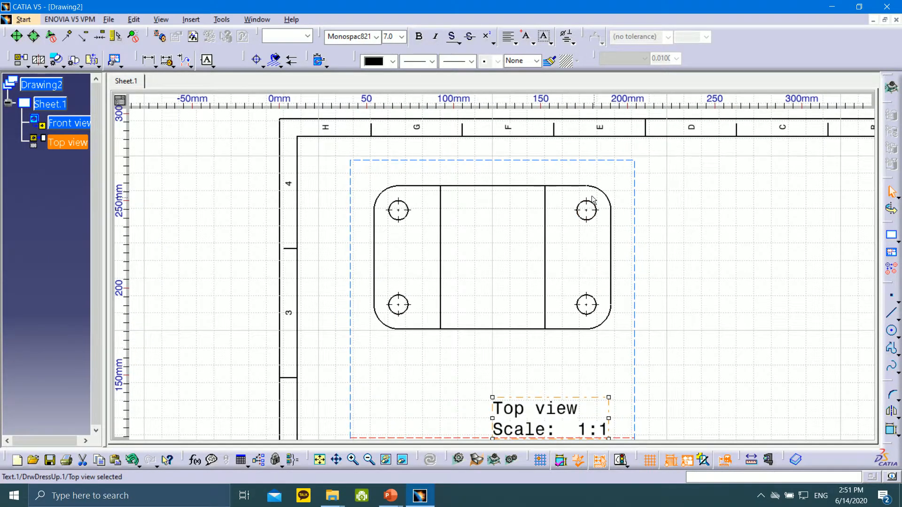
pyautogui.click(331, 166)
pyautogui.moveTo(331, 165); pyautogui.dragTo(649, 337)
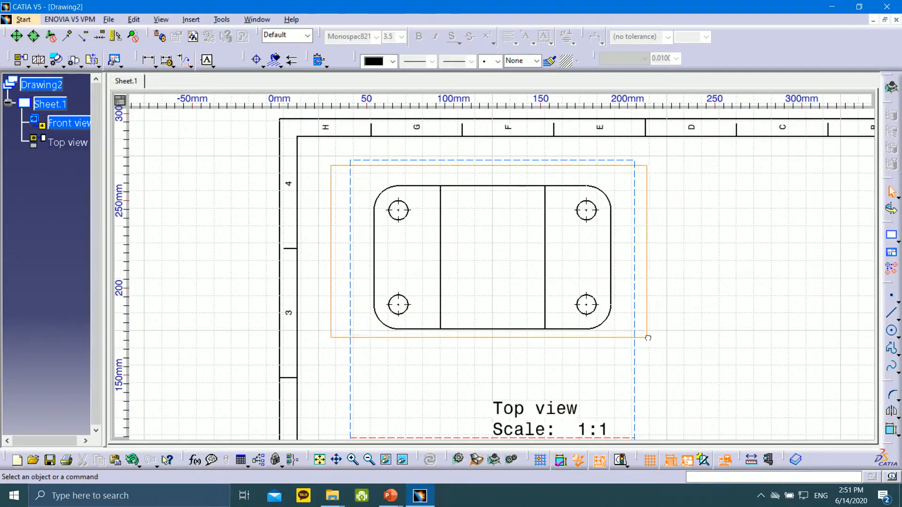
pyautogui.click(431, 61)
pyautogui.click(437, 95)
pyautogui.click(681, 252)
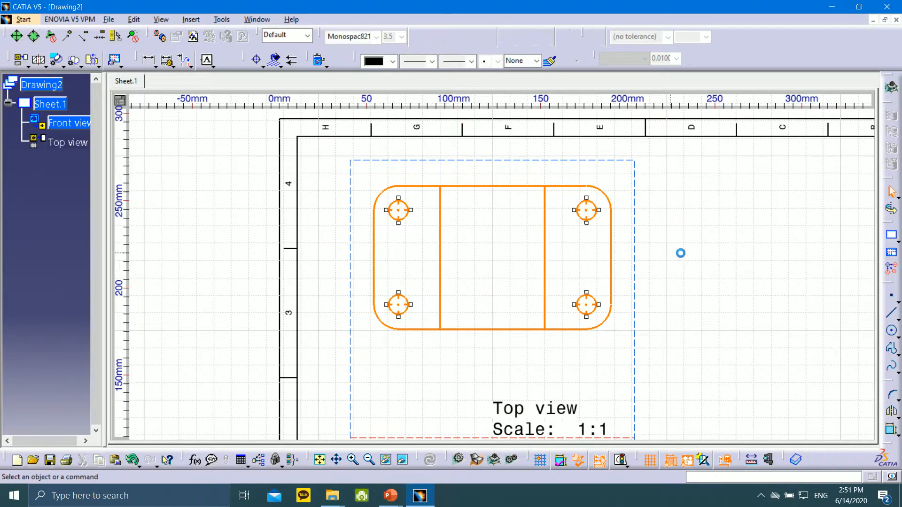
# - Set the line thickness of the hole center lines in the top view to 0.13 mm, one hole at a time
pyautogui.click(402, 216)
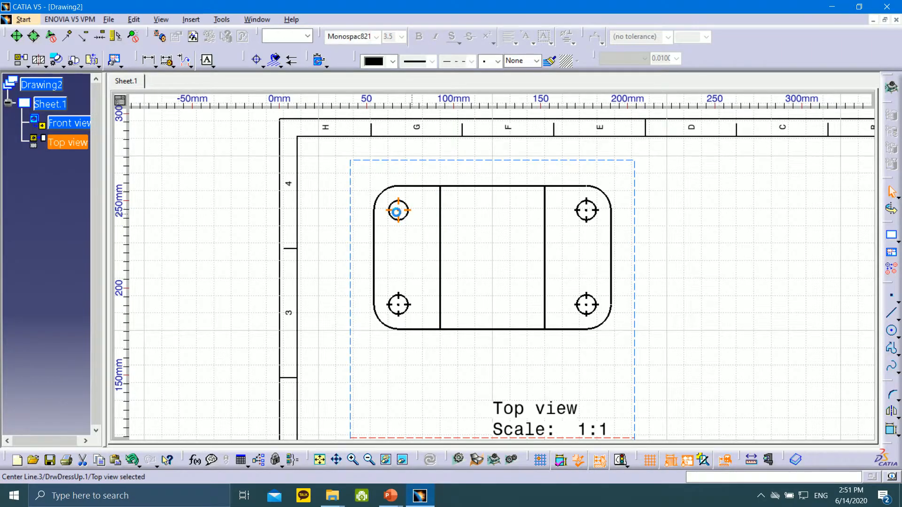
pyautogui.click(431, 61)
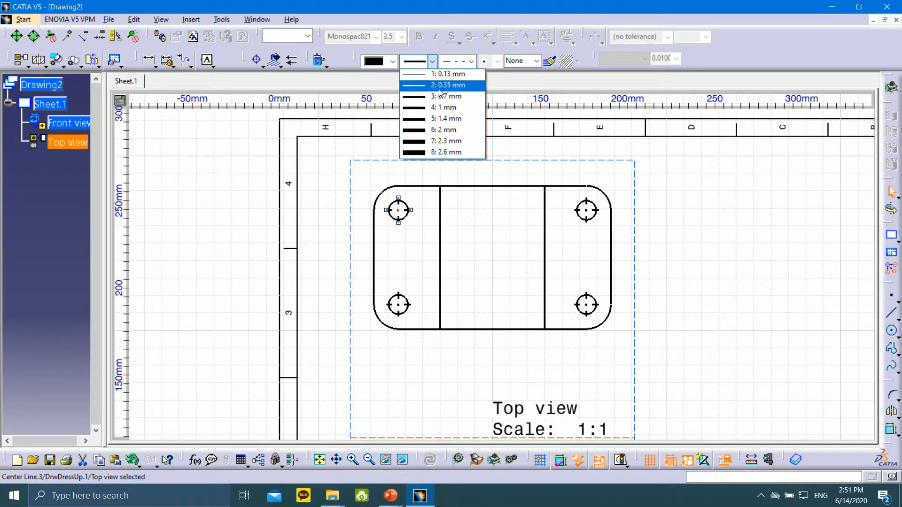
pyautogui.click(438, 75)
pyautogui.click(588, 212)
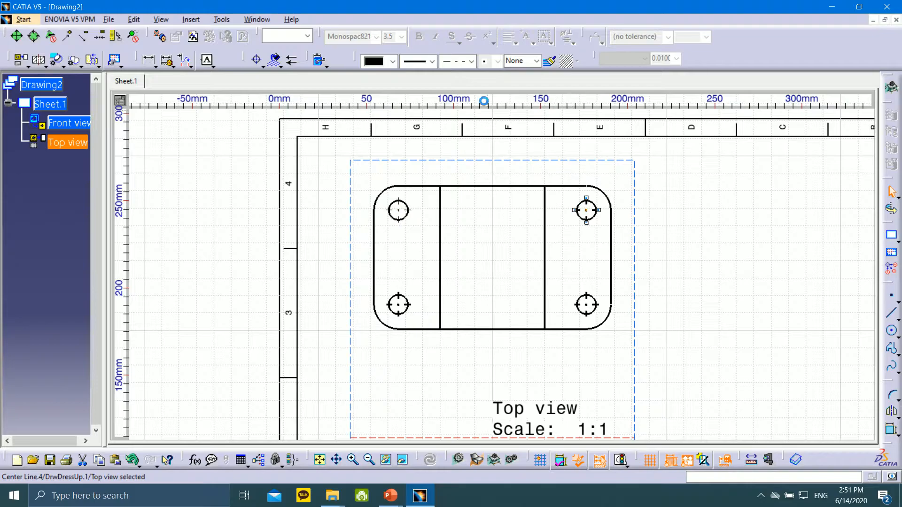
pyautogui.click(432, 63)
pyautogui.click(437, 75)
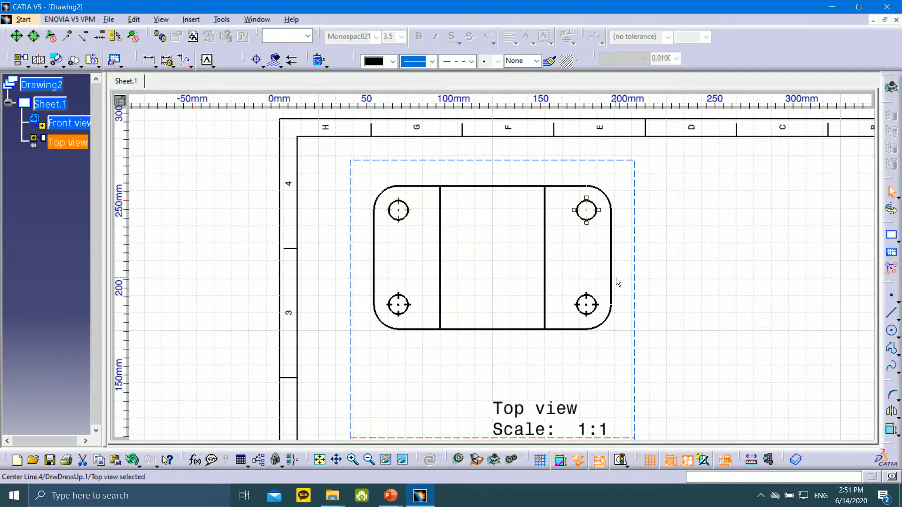
pyautogui.click(591, 306)
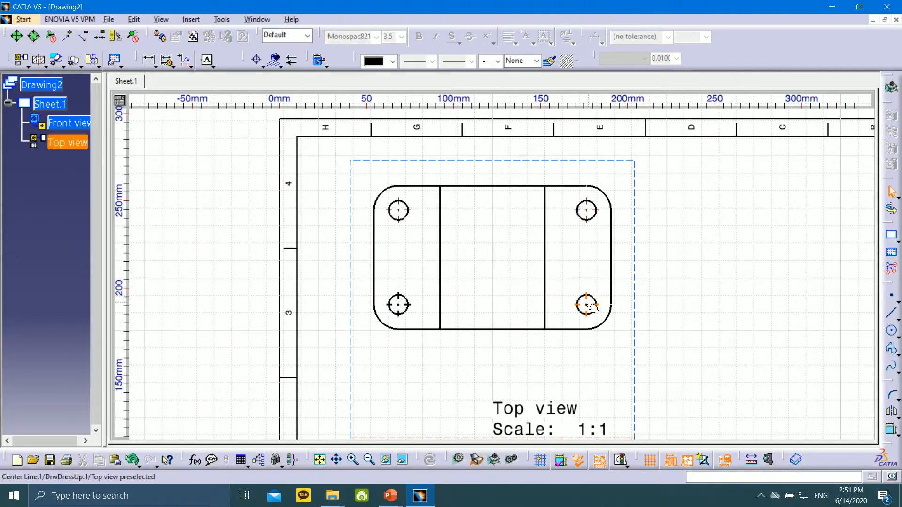
# - Set the lower-right hole's centre lines to 0.13 mm thickness and the upper-left hole's centre lines to 0.35 mm
pyautogui.click(408, 63)
pyautogui.click(433, 75)
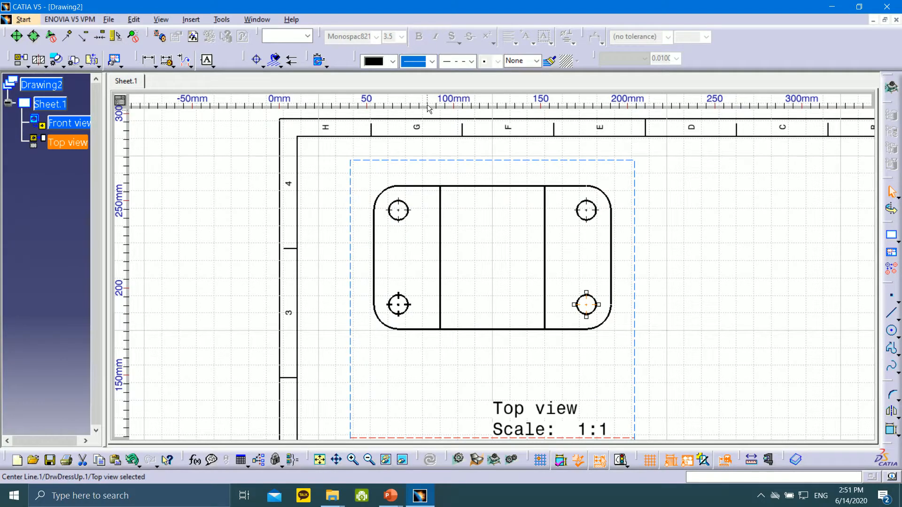
pyautogui.click(407, 211)
pyautogui.click(432, 61)
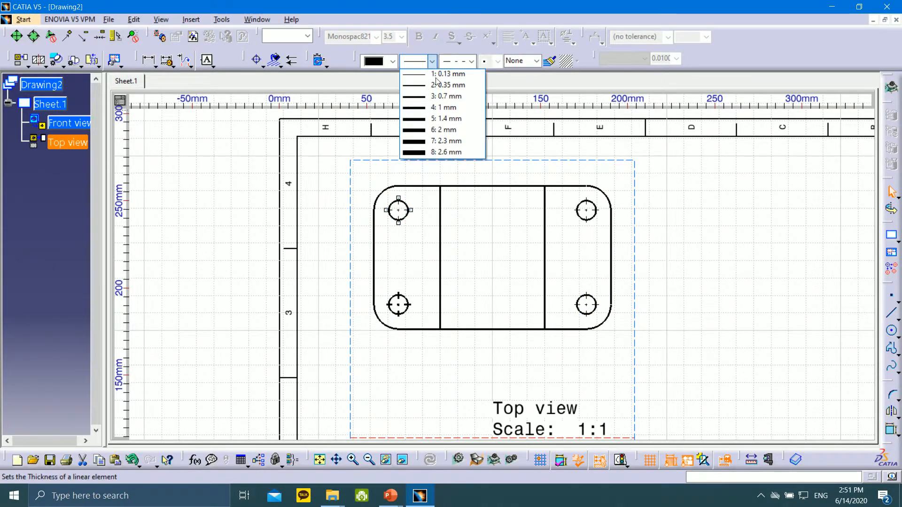
pyautogui.click(445, 86)
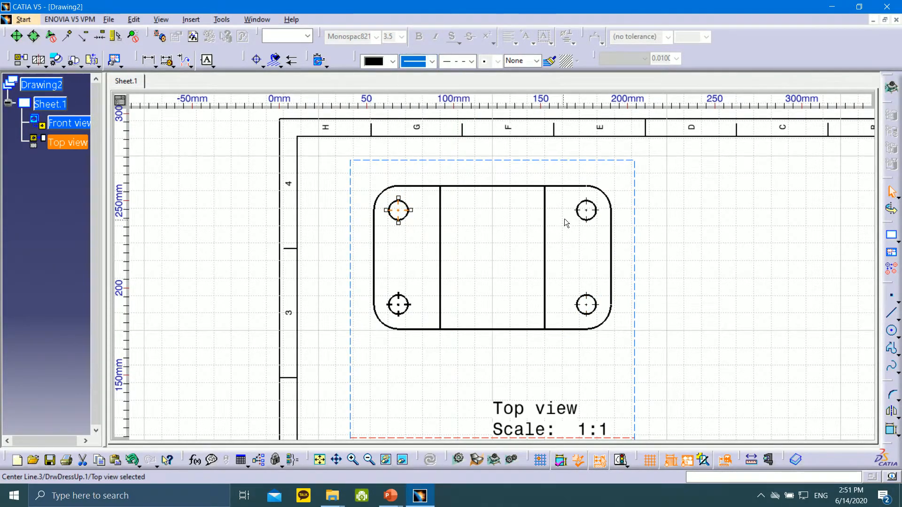
# - Set the centre lines of the upper-right and lower-left holes in the top view to 0.35 mm thickness
pyautogui.click(567, 195)
pyautogui.click(431, 61)
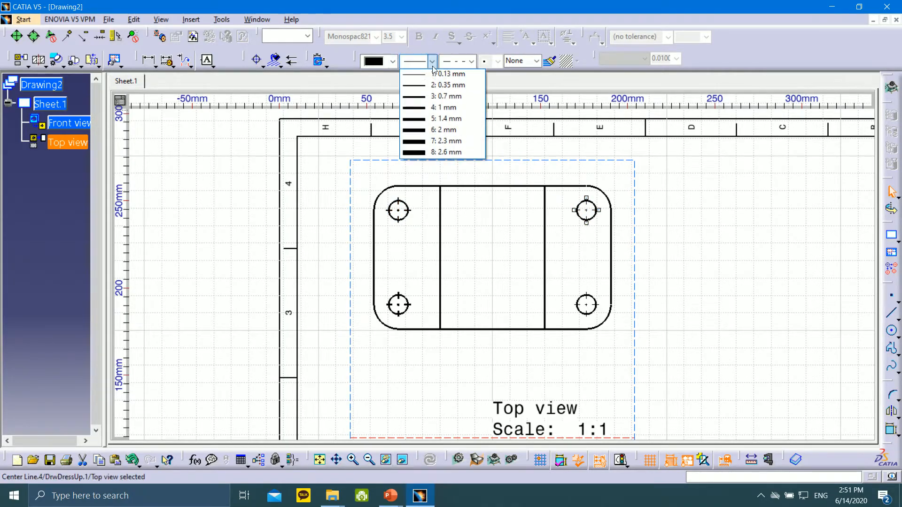
pyautogui.click(437, 85)
pyautogui.click(398, 305)
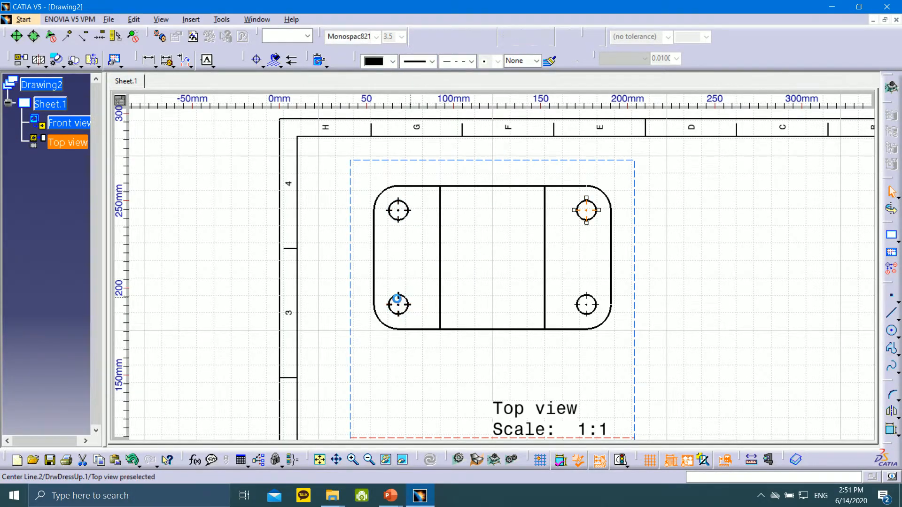
pyautogui.click(432, 61)
pyautogui.click(449, 86)
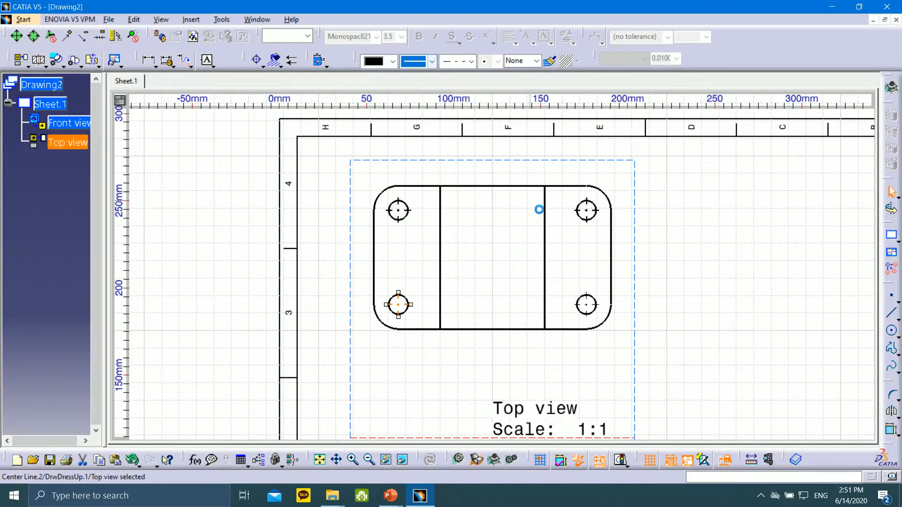
pyautogui.click(509, 311)
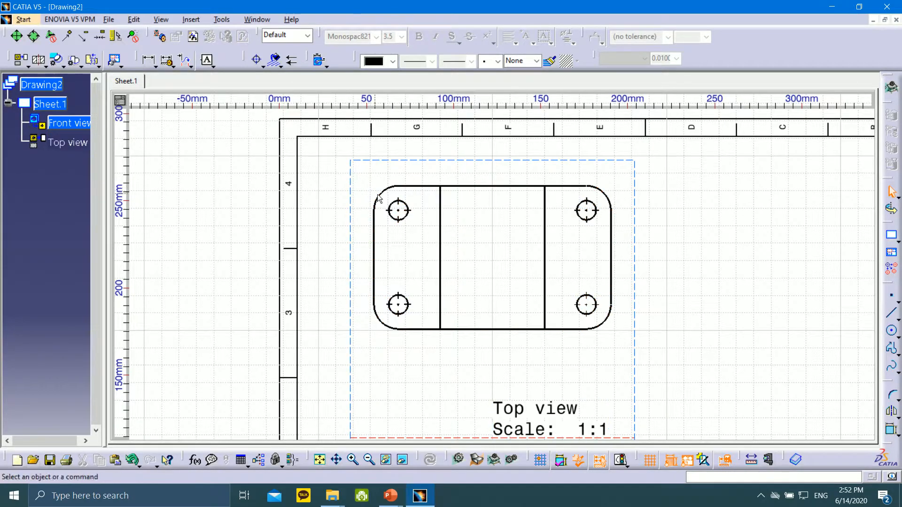
# - Make the top view the active view of the sheet
pyautogui.moveTo(566, 349); pyautogui.dragTo(544, 170, button='middle')
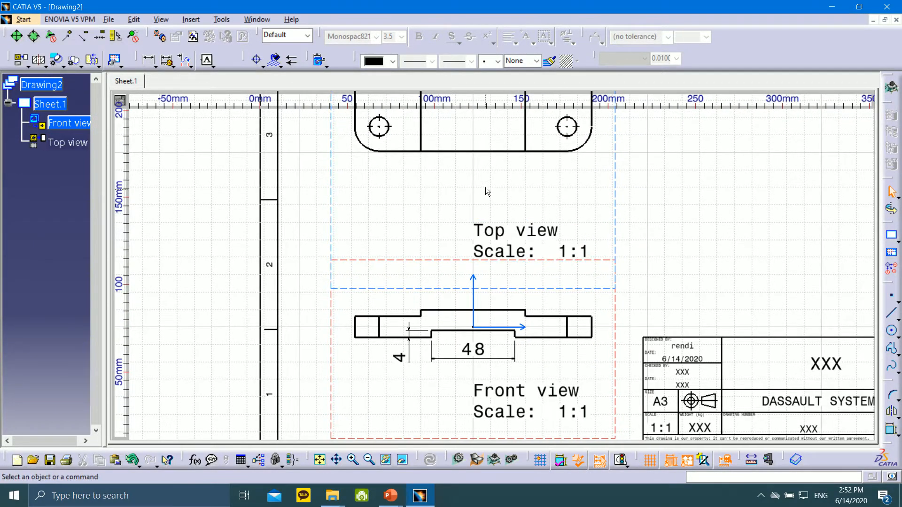
pyautogui.moveTo(486, 186); pyautogui.dragTo(490, 356, button='middle')
pyautogui.moveTo(636, 179)
pyautogui.mouseDown(button='middle')
pyautogui.moveTo(619, 306)
pyautogui.moveTo(568, 213)
pyautogui.mouseUp(button='middle')
pyautogui.moveTo(614, 299)
pyautogui.mouseDown(button='middle')
pyautogui.moveTo(586, 169)
pyautogui.moveTo(566, 248)
pyautogui.mouseUp(button='middle')
pyautogui.moveTo(603, 165); pyautogui.dragTo(600, 207, button='middle')
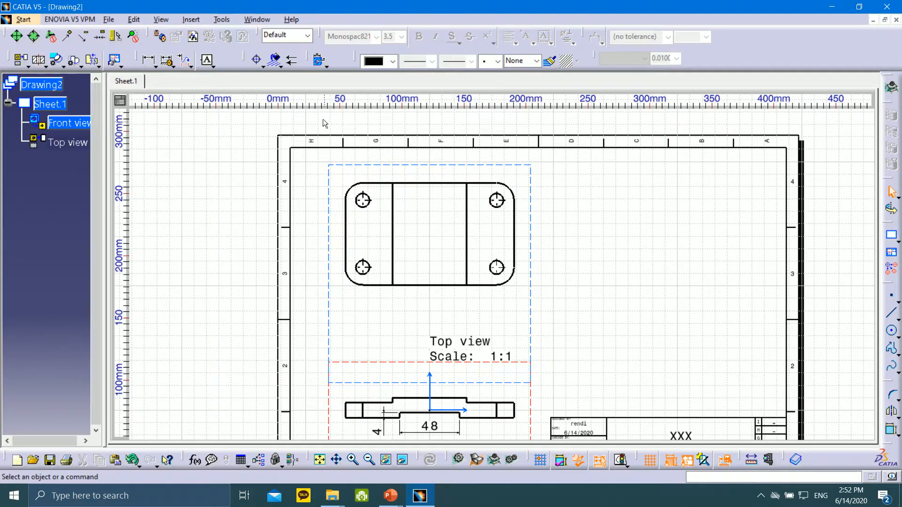
pyautogui.click(40, 60)
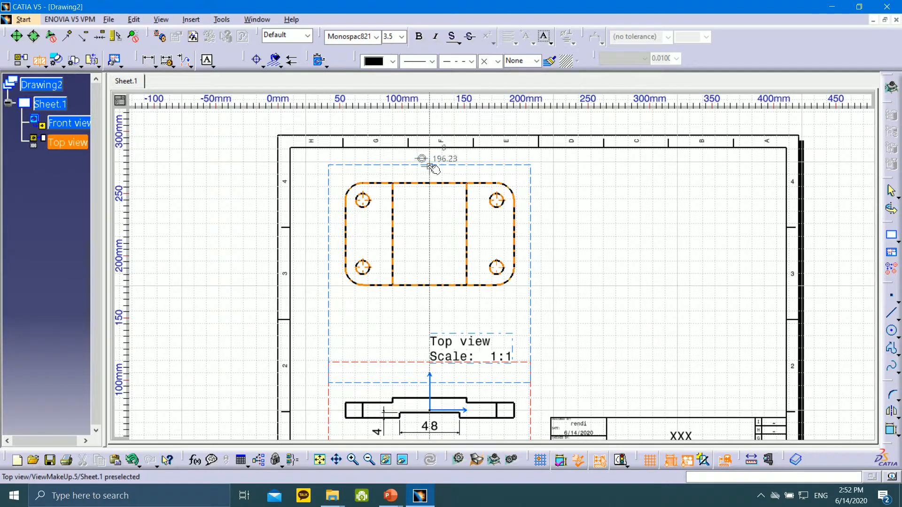
pyautogui.click(576, 244)
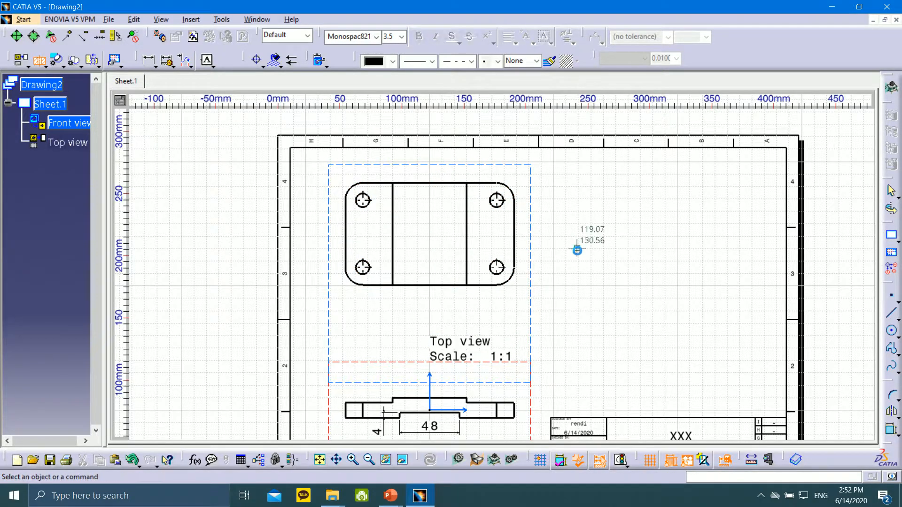
pyautogui.doubleClick(536, 258)
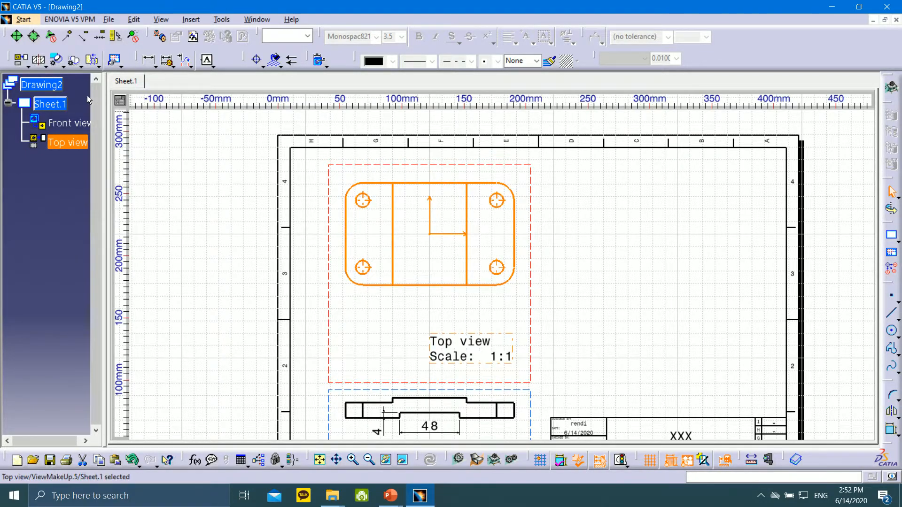
# - Create an offset section view cut along the plate's vertical centre line and place it to the right of the top view
pyautogui.click(40, 61)
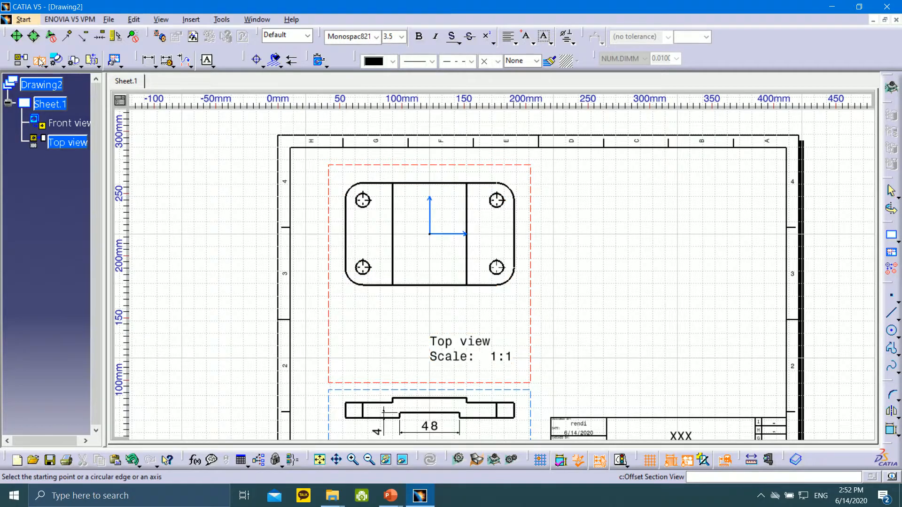
pyautogui.click(430, 168)
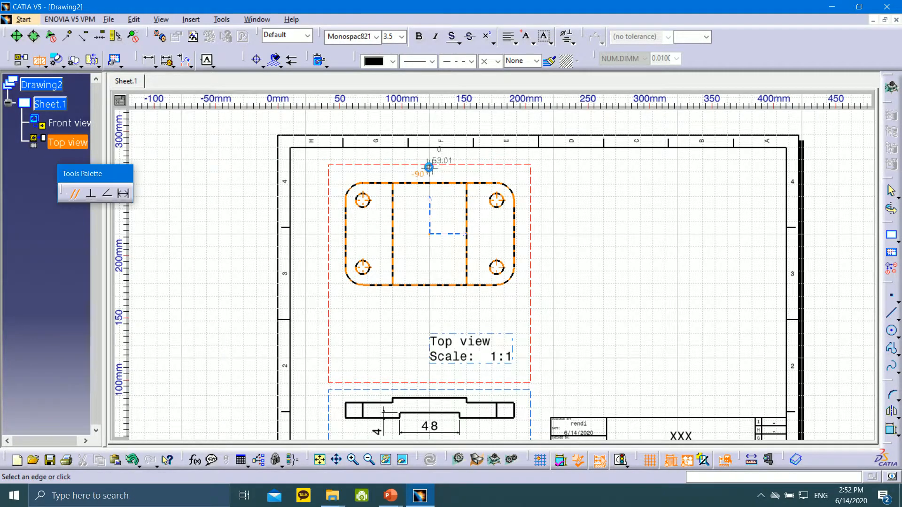
pyautogui.click(431, 302)
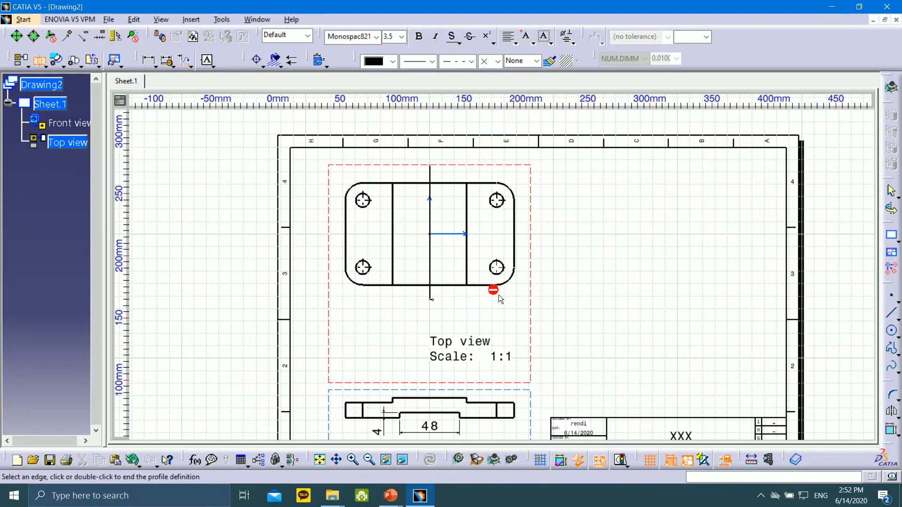
pyautogui.doubleClick(481, 281)
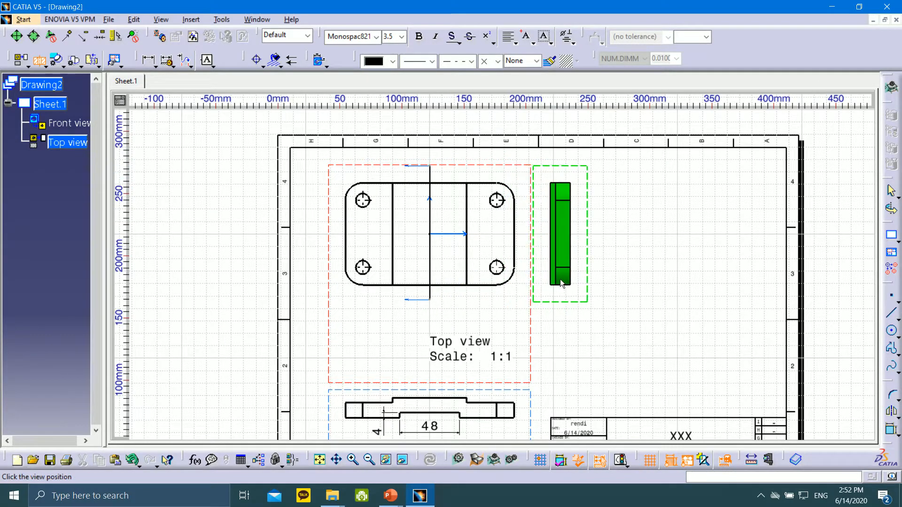
pyautogui.click(667, 278)
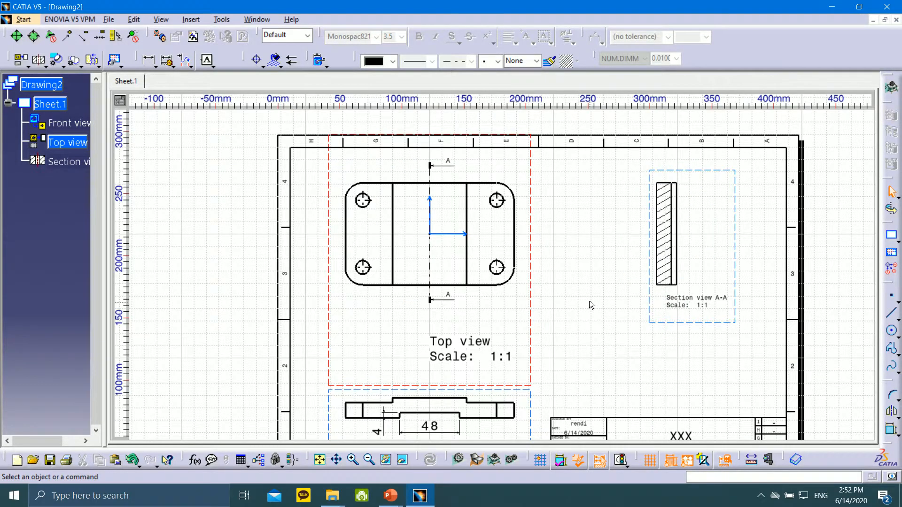
# - Set the hatching pitch of the section view to 2 mm
pyautogui.doubleClick(665, 202)
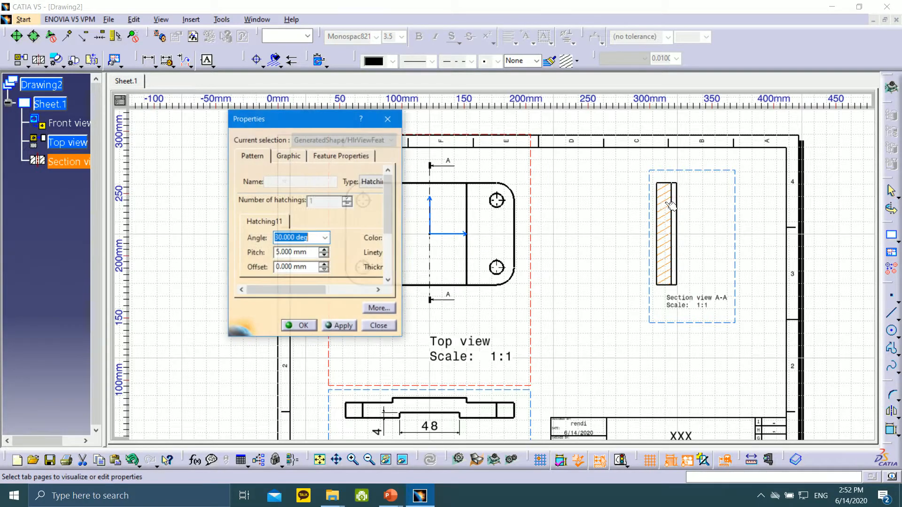
pyautogui.write('2')
pyautogui.click(346, 327)
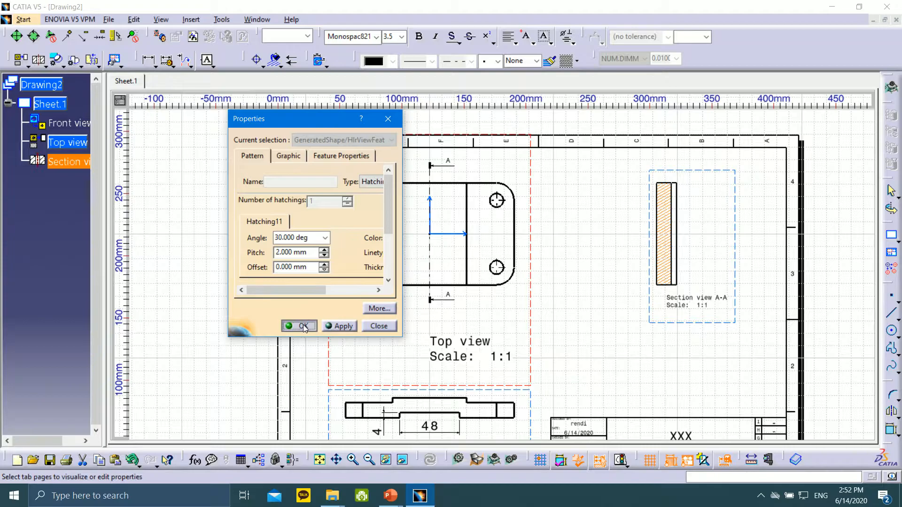
pyautogui.click(303, 327)
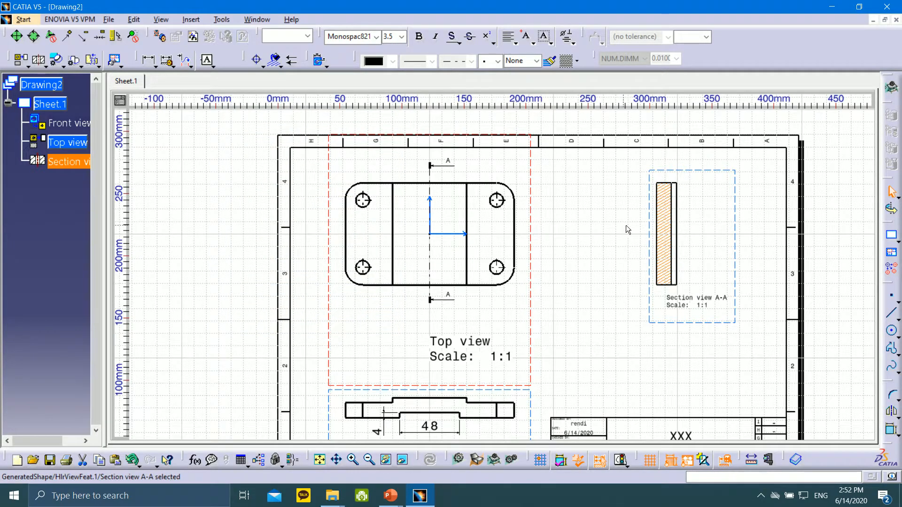
# - Examine the whole sheet layout and compare it with the reference drawing in the PowerPoint slide show preview
pyautogui.keyDown('ctrl'); pyautogui.moveTo(637, 252); pyautogui.dragTo(636, 181, button='middle'); pyautogui.keyUp('ctrl')
pyautogui.middleClick(708, 222)
pyautogui.keyDown('ctrl'); pyautogui.moveTo(719, 267); pyautogui.dragTo(704, 207, button='middle'); pyautogui.keyUp('ctrl')
pyautogui.moveTo(580, 262); pyautogui.dragTo(491, 249, button='middle')
pyautogui.moveTo(491, 249)
pyautogui.keyDown('ctrl'); pyautogui.mouseDown(button='middle')
pyautogui.moveTo(467, 294)
pyautogui.moveTo(449, 304)
pyautogui.moveTo(590, 264)
pyautogui.moveTo(697, 256)
pyautogui.mouseUp(button='middle'); pyautogui.keyUp('ctrl')
pyautogui.moveTo(626, 221)
pyautogui.keyDown('ctrl'); pyautogui.mouseDown(button='middle')
pyautogui.moveTo(622, 276)
pyautogui.moveTo(566, 228)
pyautogui.mouseUp(button='middle'); pyautogui.keyUp('ctrl')
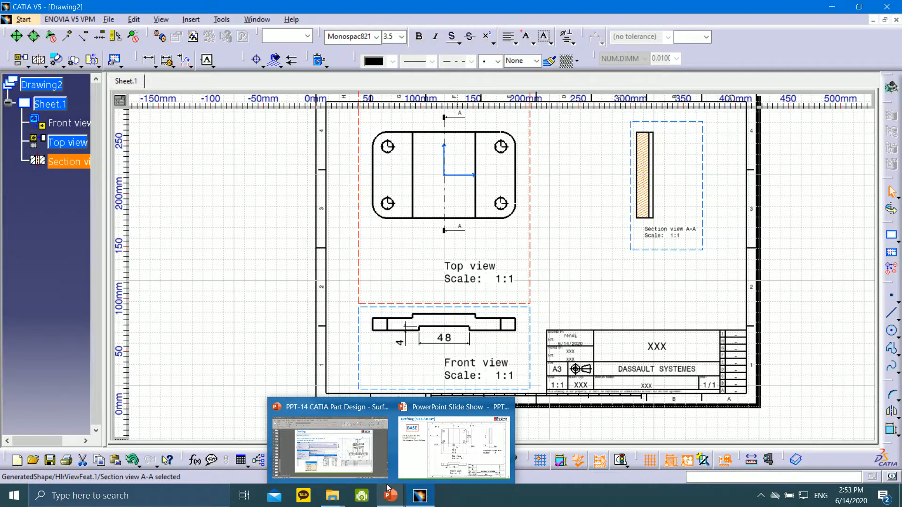
pyautogui.click(387, 484)
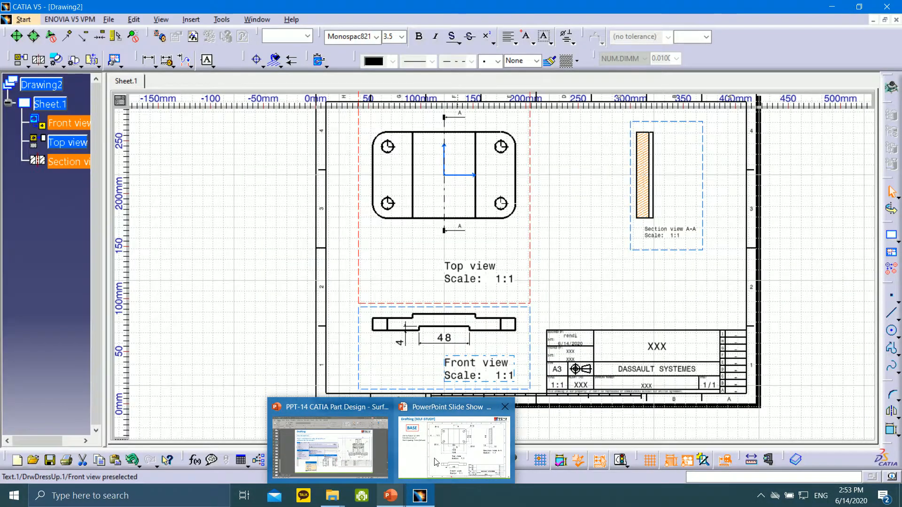
pyautogui.moveTo(449, 454)
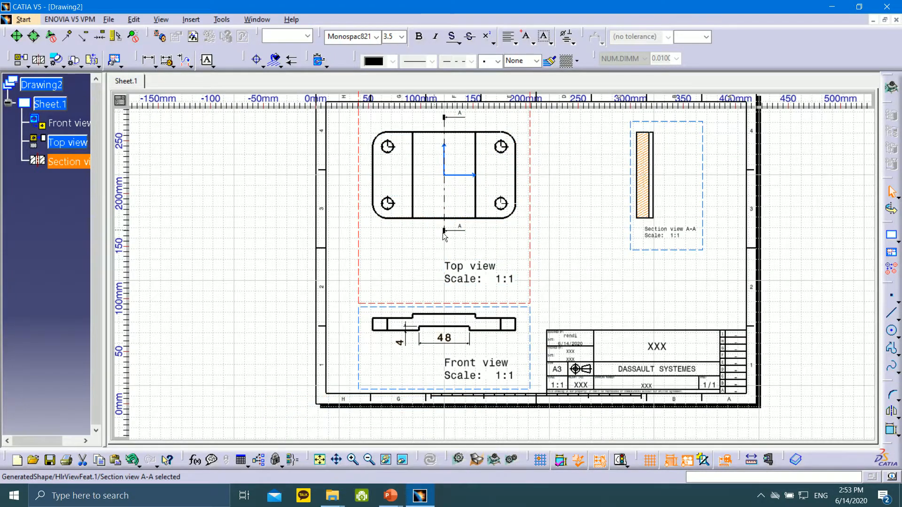
# - Set the text height of both section callout letters A in the top view to 7.0 mm
pyautogui.click(558, 193)
pyautogui.moveTo(551, 186)
pyautogui.mouseDown(button='middle')
pyautogui.moveTo(576, 274)
pyautogui.moveTo(548, 202)
pyautogui.moveTo(543, 241)
pyautogui.moveTo(533, 213)
pyautogui.mouseUp(button='middle')
pyautogui.click(499, 350)
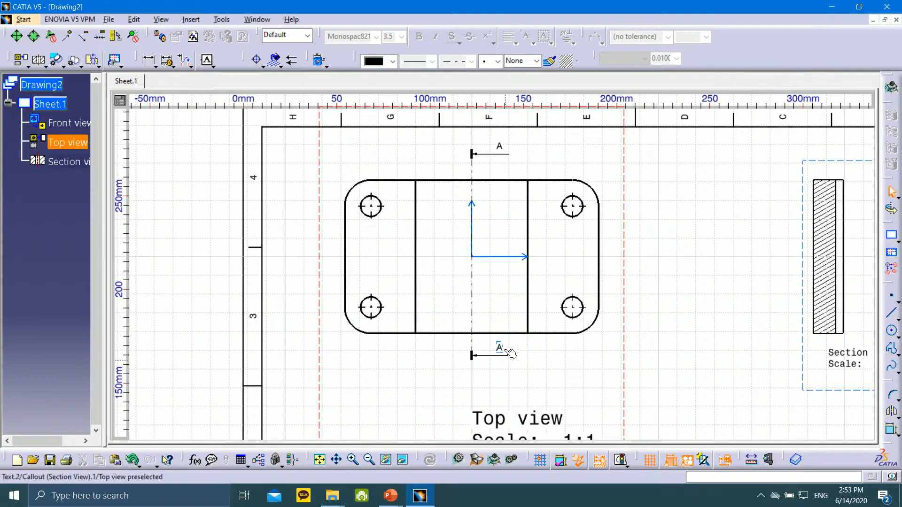
pyautogui.click(402, 36)
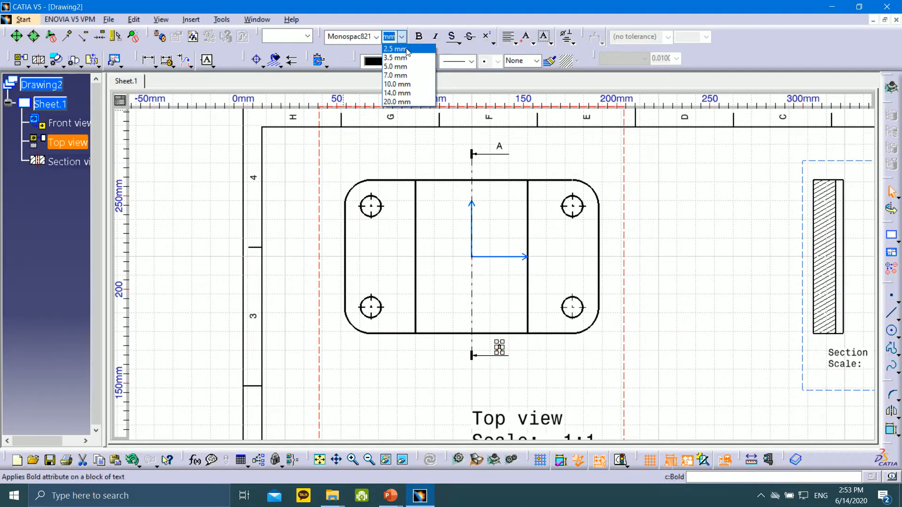
pyautogui.click(398, 74)
pyautogui.click(499, 144)
pyautogui.click(402, 37)
pyautogui.click(397, 74)
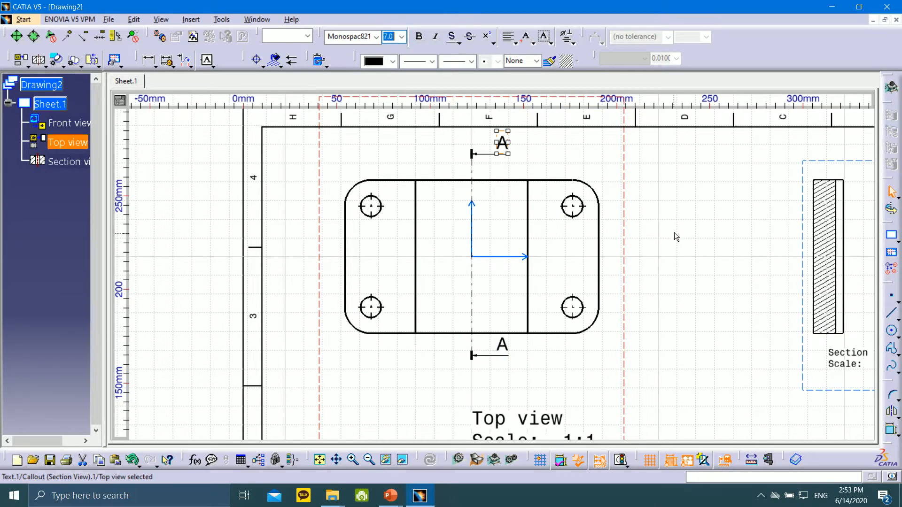
pyautogui.click(675, 235)
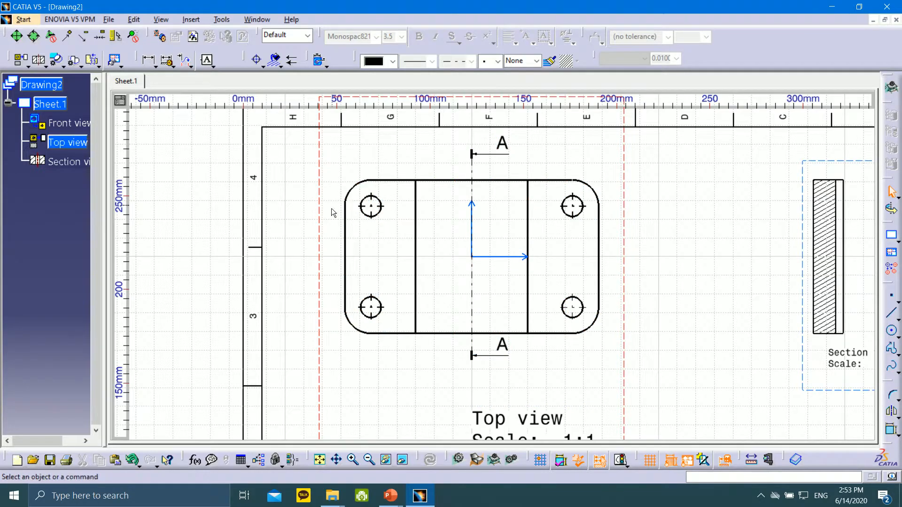
# - Add a radius dimension to the plate's lower-left rounded corner and place it outside the outline
pyautogui.click(149, 60)
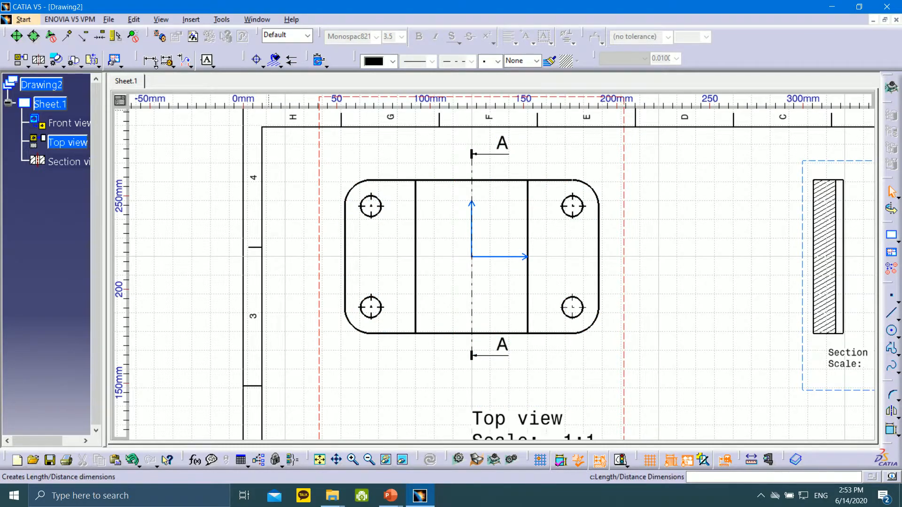
pyautogui.click(156, 65)
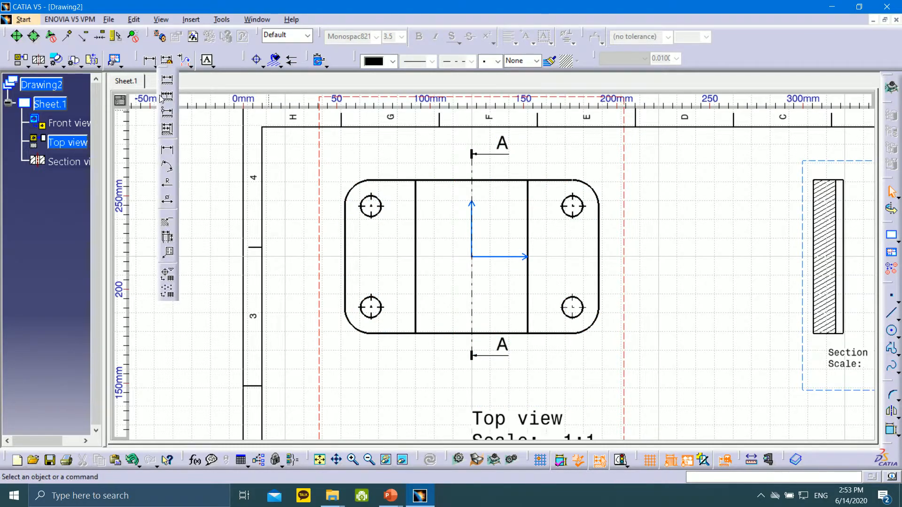
pyautogui.click(169, 187)
pyautogui.click(347, 342)
pyautogui.click(324, 357)
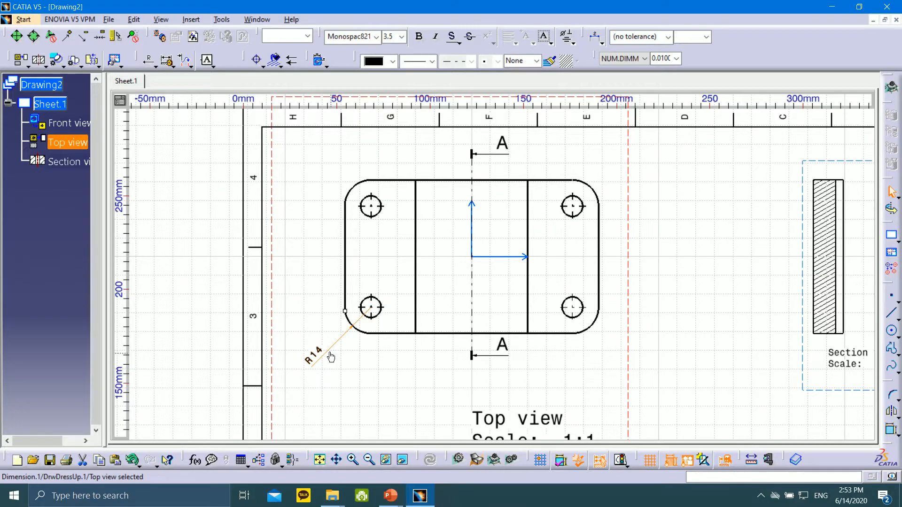
pyautogui.moveTo(356, 330); pyautogui.dragTo(332, 357)
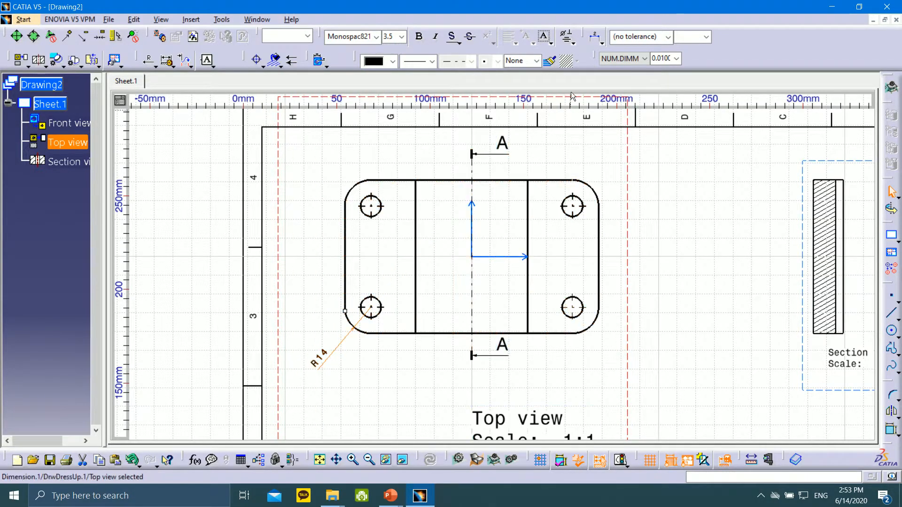
# - Try different dimension line representations and text placements for the radius dimension on the plate's lower-left corner
pyautogui.click(602, 44)
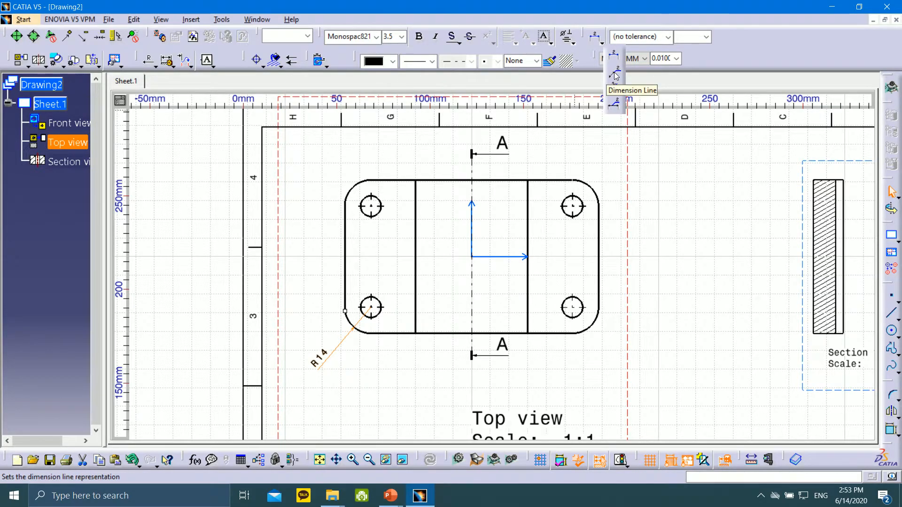
pyautogui.click(613, 103)
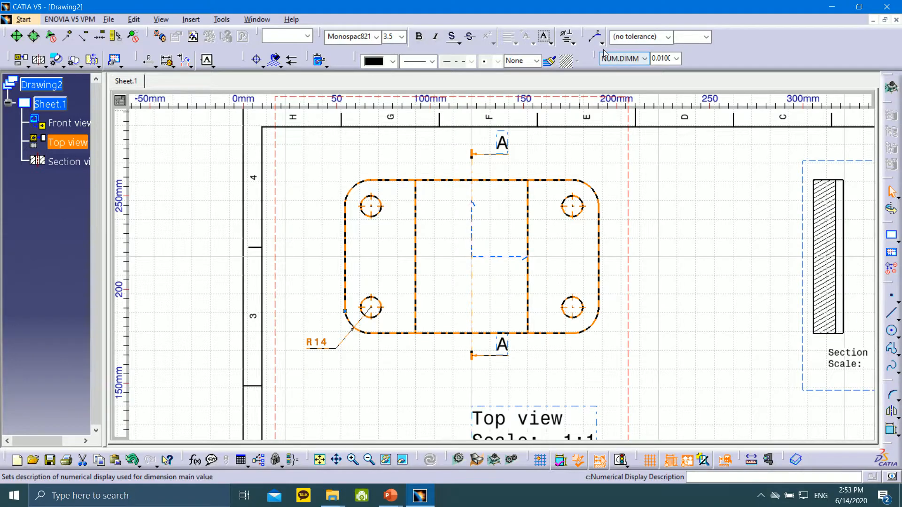
pyautogui.click(603, 43)
pyautogui.click(618, 92)
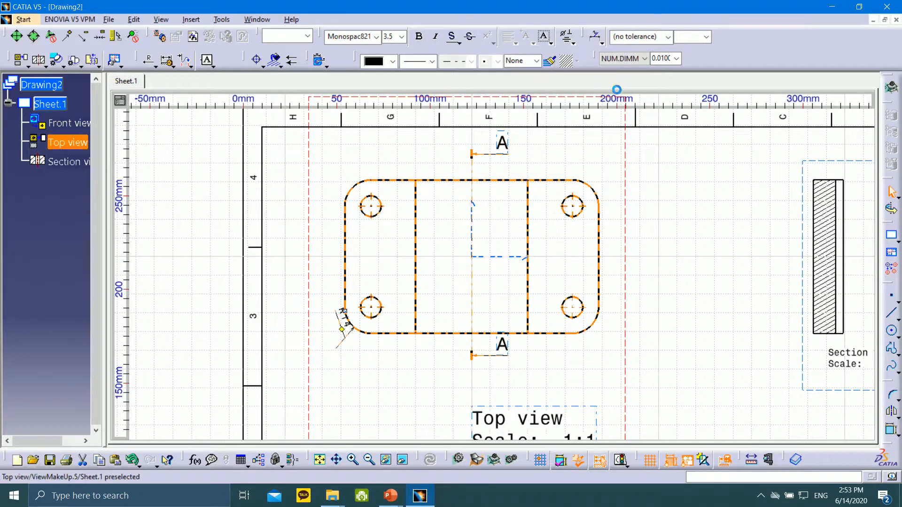
pyautogui.moveTo(338, 326); pyautogui.dragTo(305, 312)
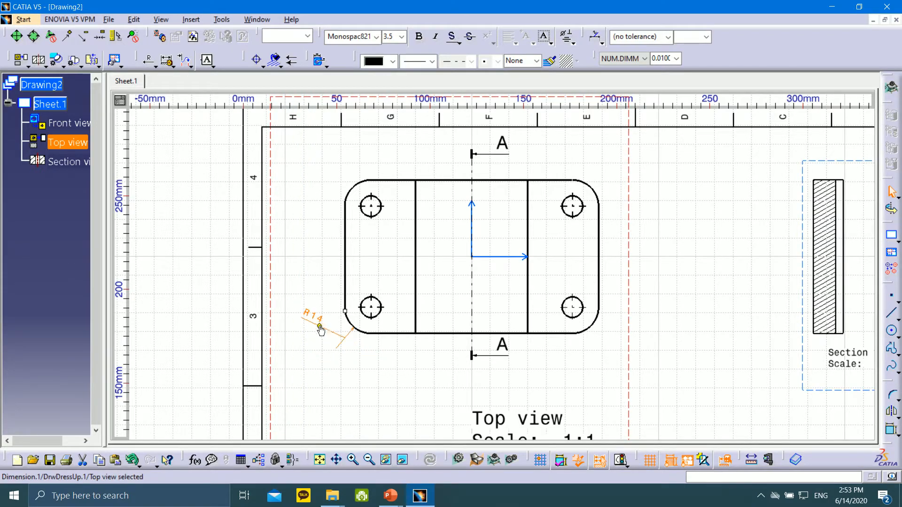
pyautogui.click(602, 43)
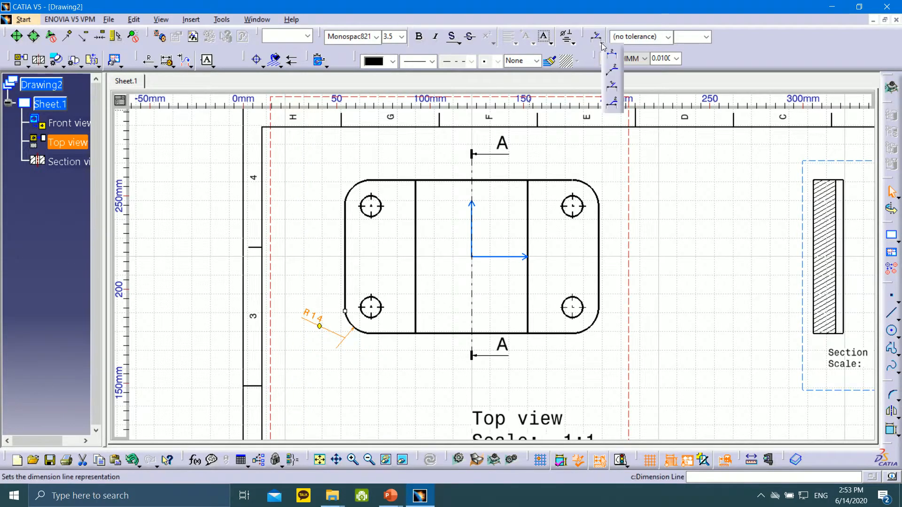
pyautogui.click(613, 105)
pyautogui.moveTo(303, 326)
pyautogui.mouseDown()
pyautogui.moveTo(328, 381)
pyautogui.moveTo(353, 384)
pyautogui.moveTo(389, 256)
pyautogui.moveTo(365, 316)
pyautogui.moveTo(366, 270)
pyautogui.moveTo(317, 271)
pyautogui.moveTo(307, 365)
pyautogui.moveTo(309, 330)
pyautogui.mouseUp()
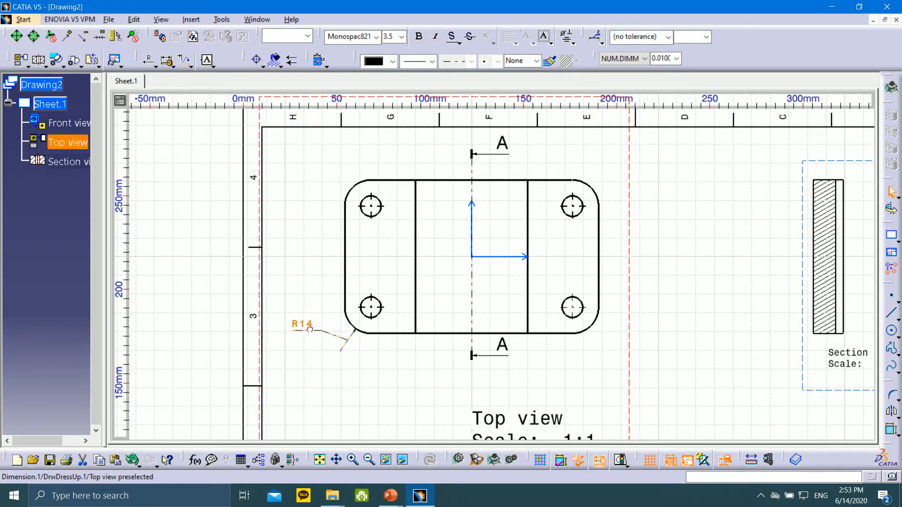
# - Give the lower-left corner's radius dimension a two-part line with horizontal text and a text height of 7.0 mm
pyautogui.click(602, 43)
pyautogui.moveTo(332, 352)
pyautogui.mouseDown()
pyautogui.moveTo(318, 353)
pyautogui.moveTo(331, 335)
pyautogui.moveTo(333, 350)
pyautogui.mouseUp()
pyautogui.click(401, 37)
pyautogui.click(391, 80)
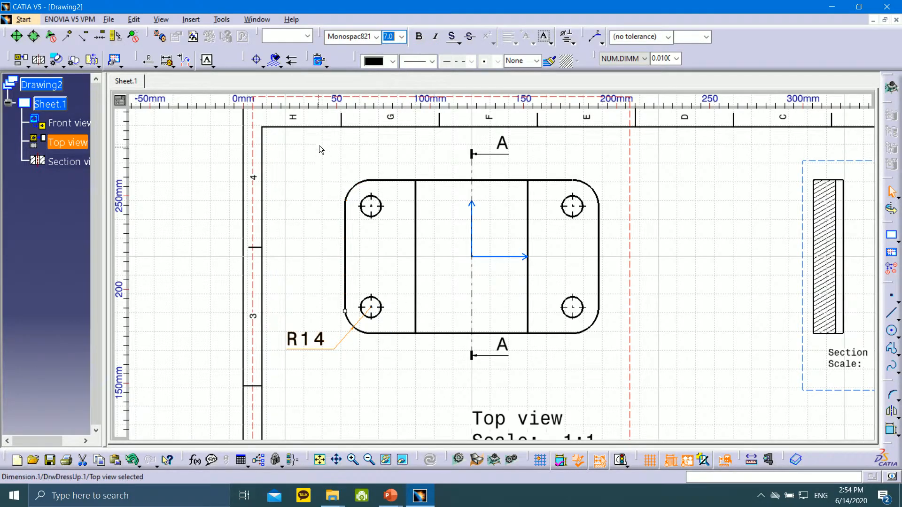
# - Add radius dimensions to the plate's upper-left, upper-right and lower-right rounded corners, placing each outside the outline
pyautogui.click(145, 60)
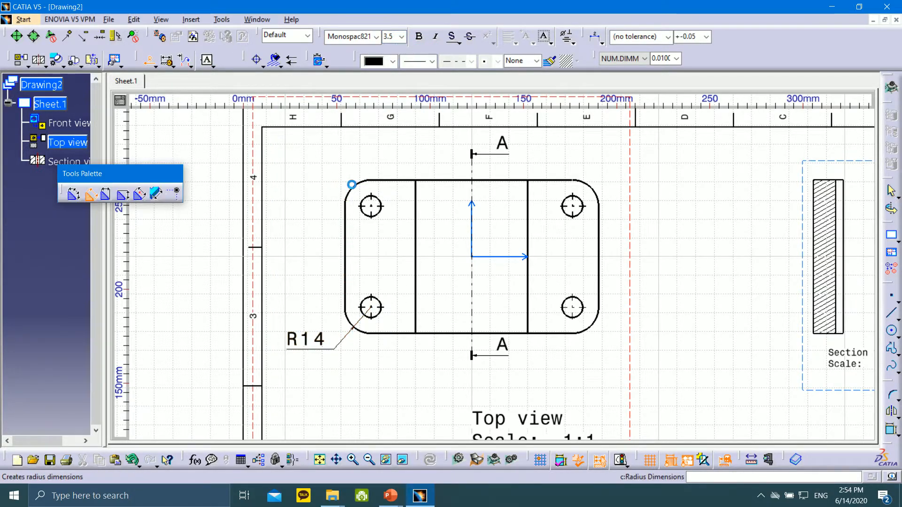
pyautogui.click(348, 184)
pyautogui.click(323, 164)
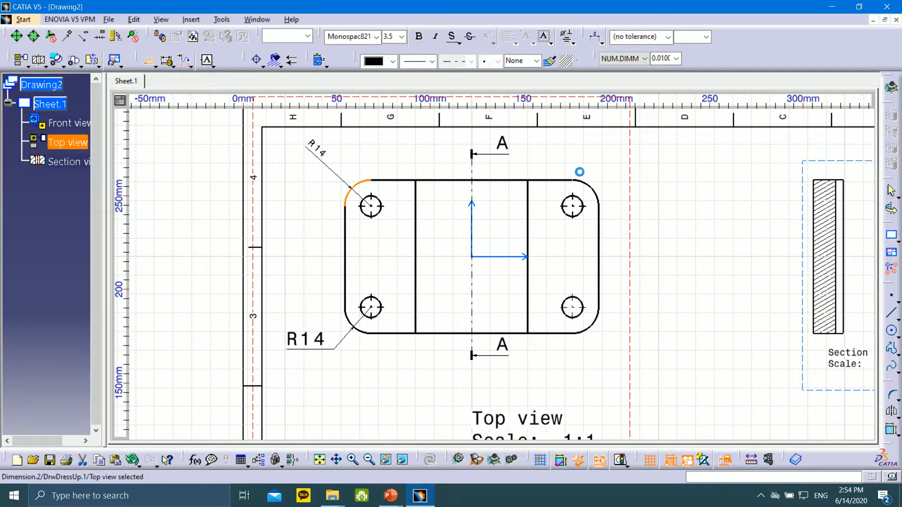
pyautogui.click(149, 59)
pyautogui.click(593, 186)
pyautogui.click(619, 153)
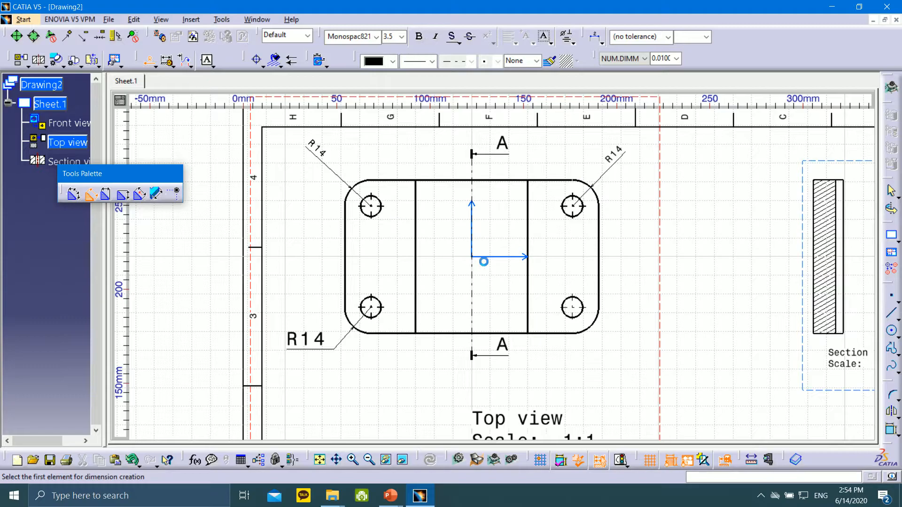
pyautogui.click(596, 325)
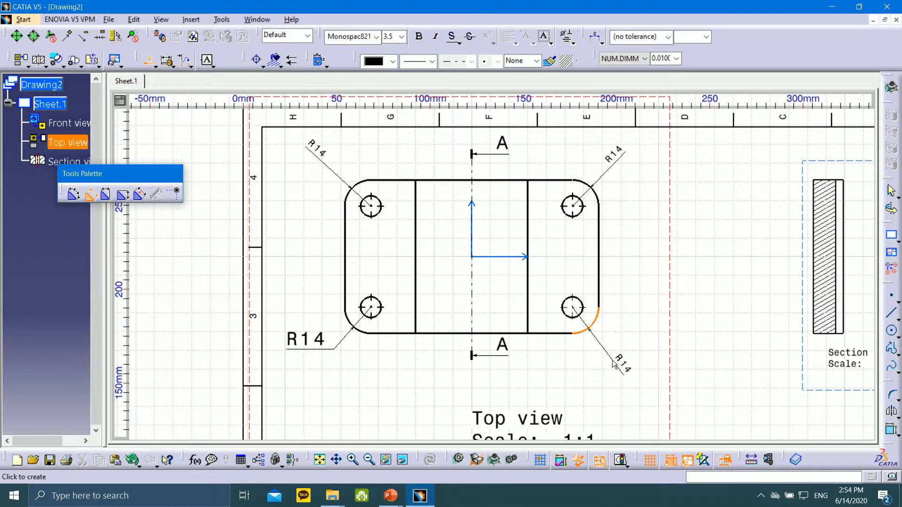
pyautogui.click(623, 355)
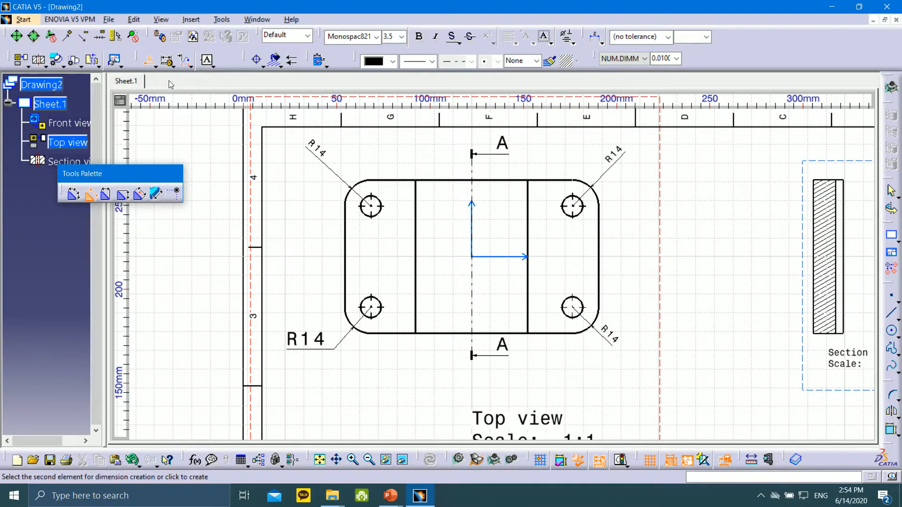
pyautogui.press('Escape')
# - Change the upper-left, upper-right and lower-right corner radius dimensions to a two-part dimension line with horizontal text
pyautogui.click(606, 333)
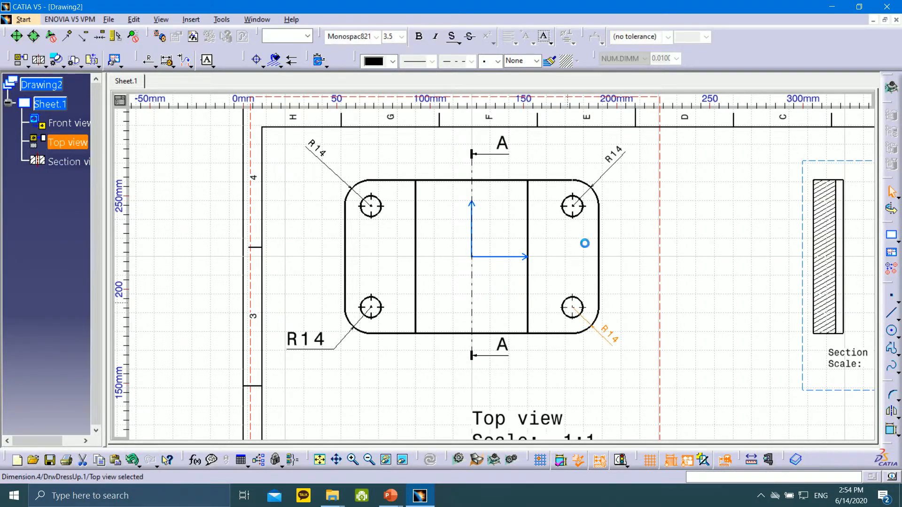
pyautogui.click(600, 40)
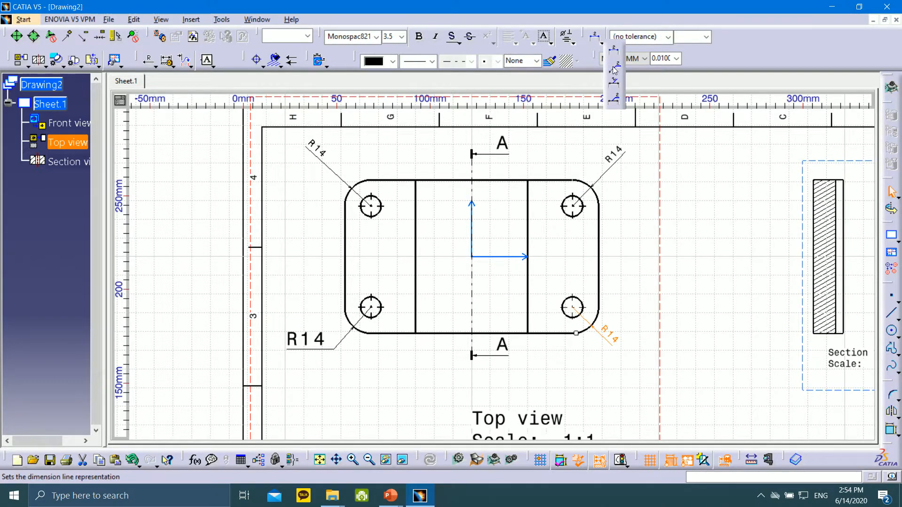
pyautogui.click(614, 65)
pyautogui.click(613, 151)
pyautogui.click(611, 82)
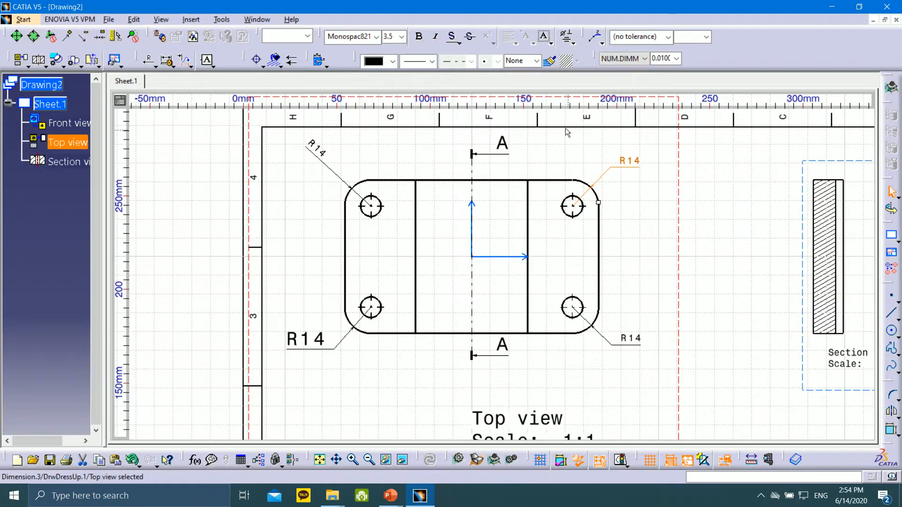
pyautogui.click(602, 44)
pyautogui.click(614, 72)
# - Set the text height of the same three radius dimensions to 7.0 mm and shift the lower-right one slightly downward
pyautogui.click(404, 37)
pyautogui.click(395, 77)
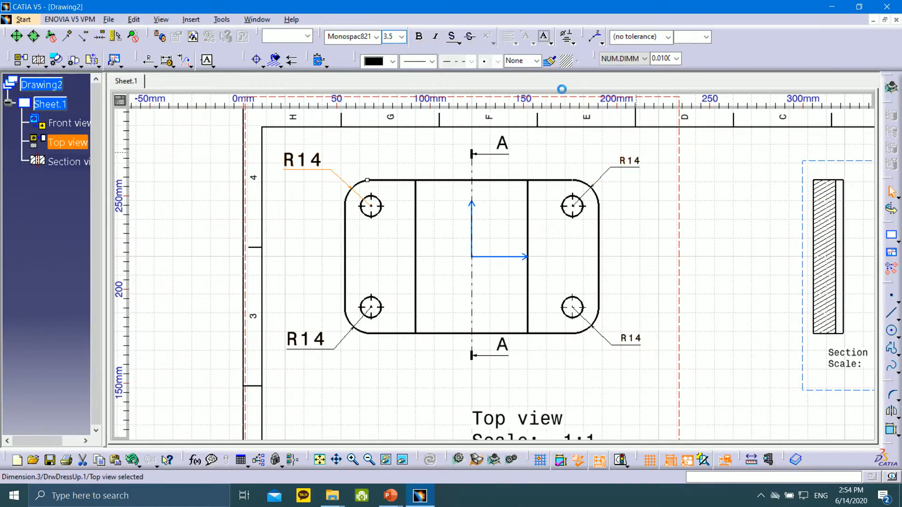
pyautogui.click(403, 36)
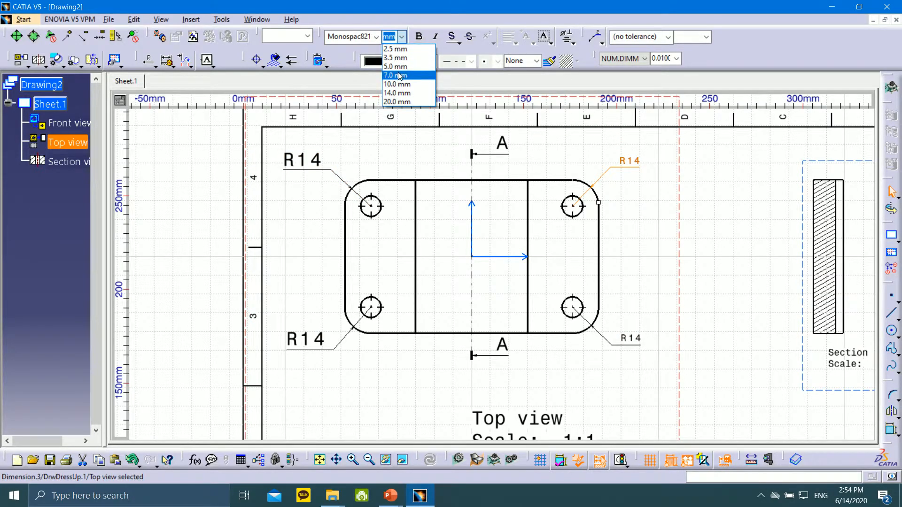
pyautogui.click(395, 76)
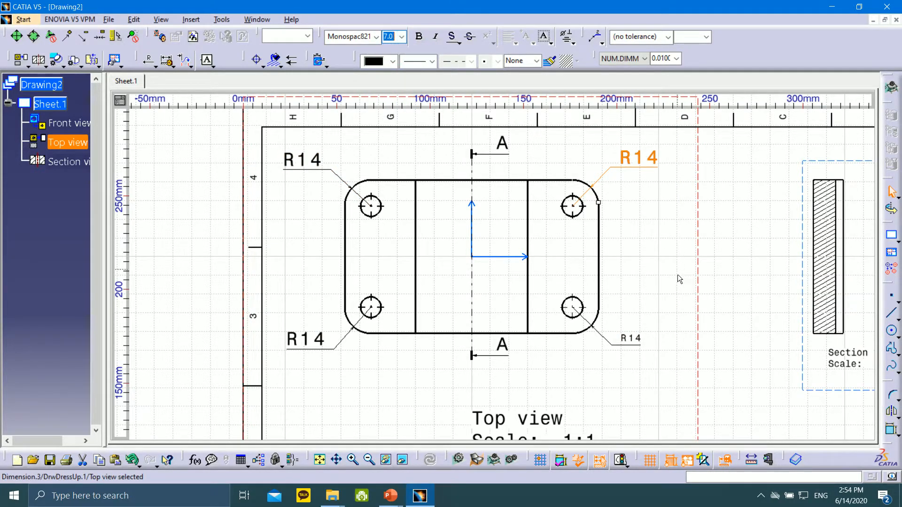
pyautogui.click(403, 36)
pyautogui.click(394, 76)
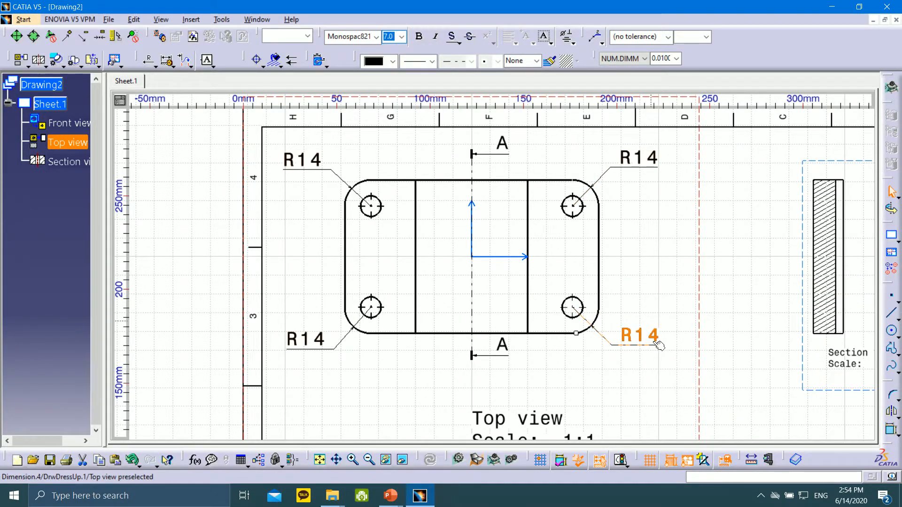
pyautogui.moveTo(641, 342)
pyautogui.mouseDown()
pyautogui.moveTo(689, 372)
pyautogui.moveTo(640, 350)
pyautogui.mouseUp()
pyautogui.click(708, 248)
# - Dimension the plate's overall height between its upper and lower edges, placing the dimension outside the right side of the top view
pyautogui.scroll(-1, 466, 269)
pyautogui.keyDown('ctrl'); pyautogui.moveTo(472, 269); pyautogui.dragTo(506, 250, button='middle'); pyautogui.keyUp('ctrl')
pyautogui.moveTo(583, 188); pyautogui.dragTo(584, 252, button='middle')
pyautogui.keyDown('ctrl'); pyautogui.moveTo(583, 252); pyautogui.dragTo(564, 252, button='middle'); pyautogui.keyUp('ctrl')
pyautogui.keyDown('ctrl'); pyautogui.moveTo(564, 252); pyautogui.dragTo(563, 266, button='middle'); pyautogui.keyUp('ctrl')
pyautogui.click(157, 68)
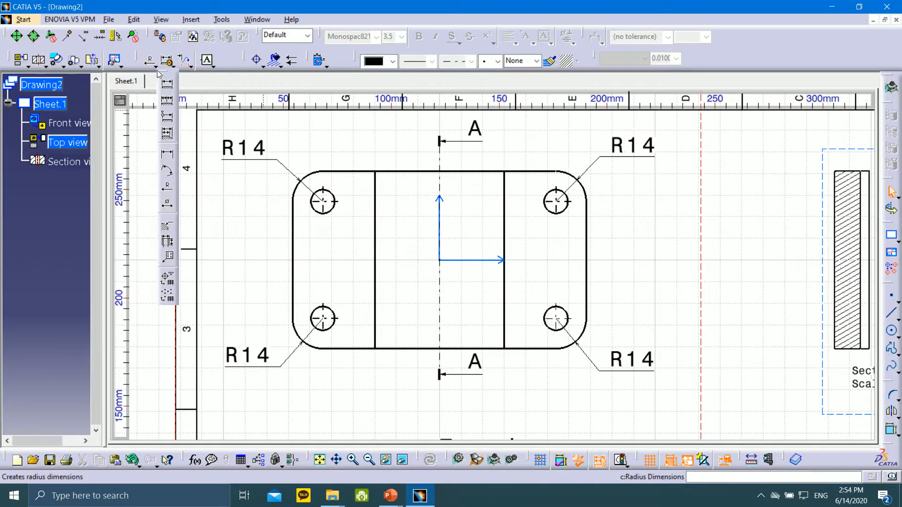
pyautogui.click(168, 158)
pyautogui.click(535, 172)
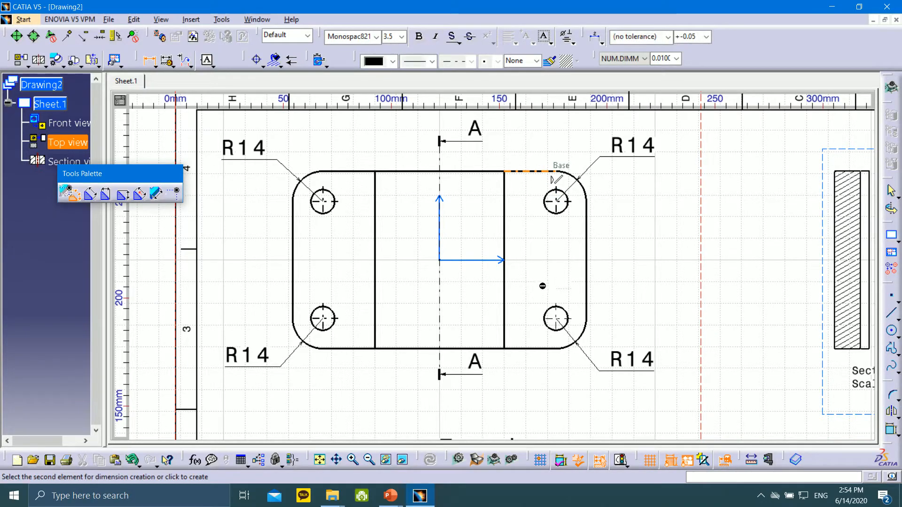
pyautogui.click(540, 348)
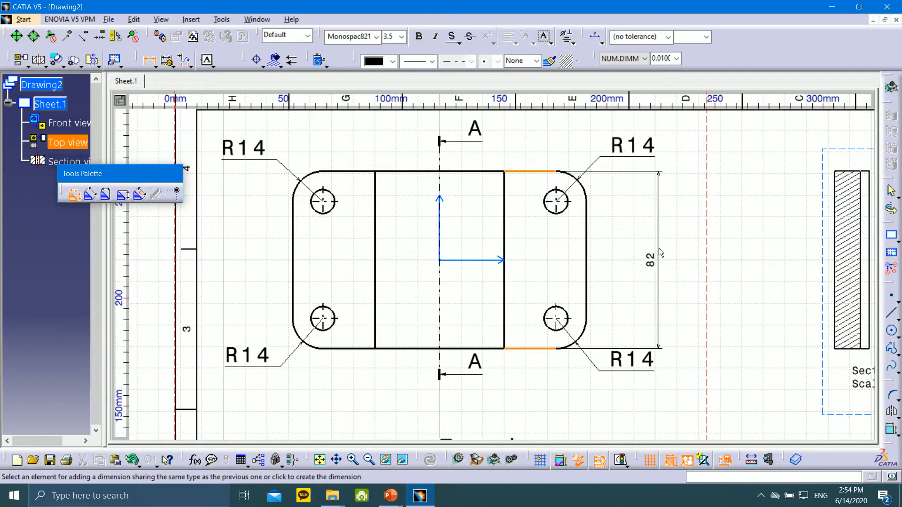
pyautogui.click(681, 254)
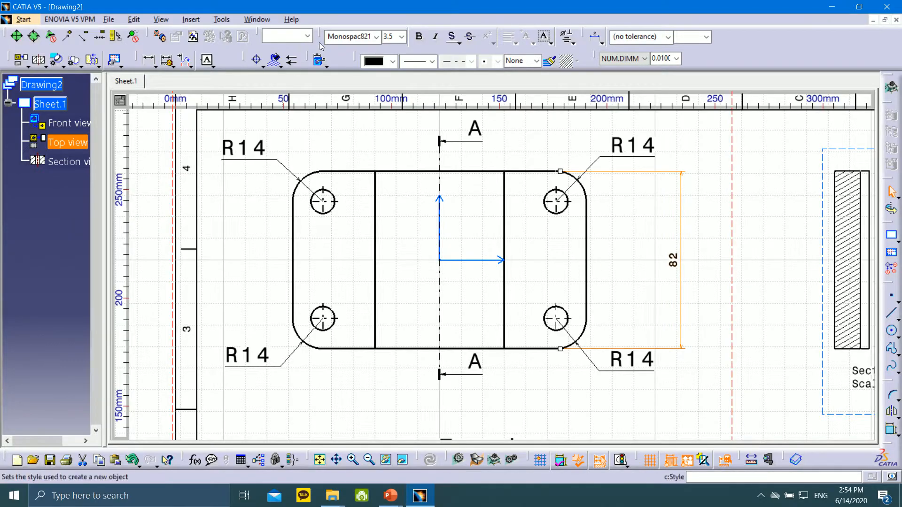
# - Set the overall height dimension's text height to 7.0 mm and move the lower-right radius dimension further down
pyautogui.click(402, 38)
pyautogui.click(390, 68)
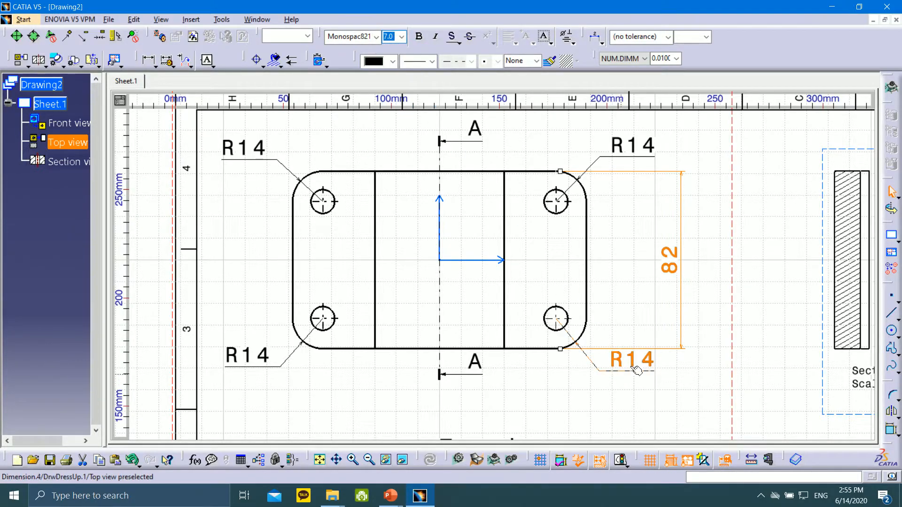
pyautogui.moveTo(644, 388)
pyautogui.mouseDown()
pyautogui.moveTo(682, 407)
pyautogui.moveTo(651, 403)
pyautogui.mouseUp()
# - Dimension the plate's overall width between its left and right edges, placing the dimension below the top view
pyautogui.moveTo(509, 335)
pyautogui.mouseDown(button='middle')
pyautogui.moveTo(542, 244)
pyautogui.moveTo(549, 253)
pyautogui.mouseUp(button='middle')
pyautogui.click(149, 62)
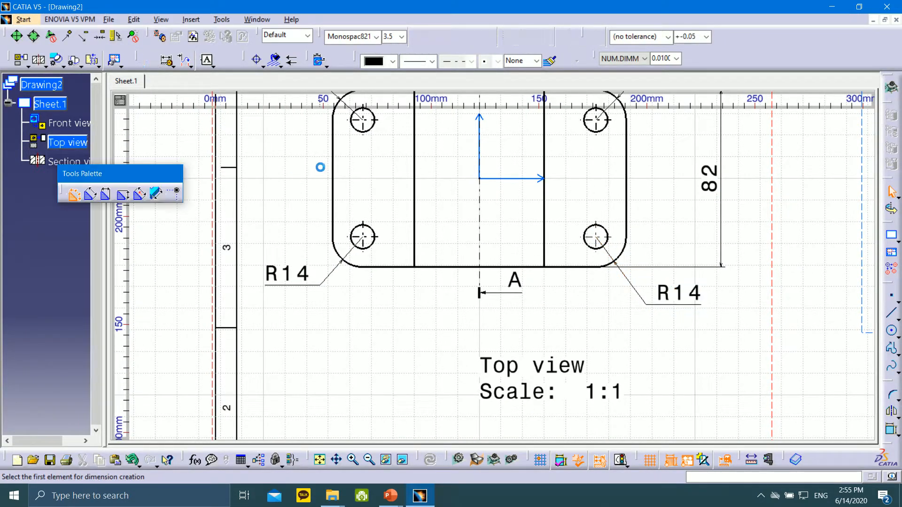
pyautogui.click(333, 170)
pyautogui.click(631, 196)
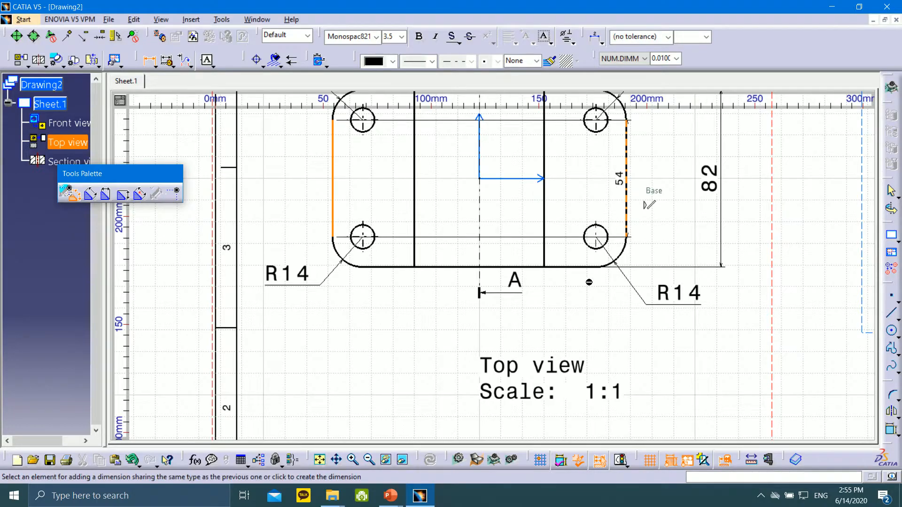
pyautogui.click(481, 348)
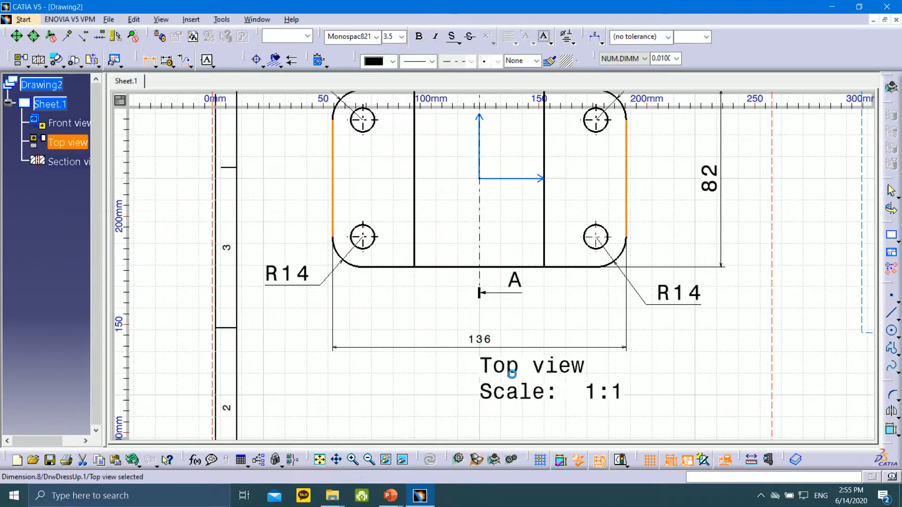
# - Move the Top view label to the lower right of the plate and lower the overall width dimension into the freed space
pyautogui.moveTo(579, 381); pyautogui.dragTo(549, 299, button='middle')
pyautogui.moveTo(549, 300); pyautogui.dragTo(683, 296)
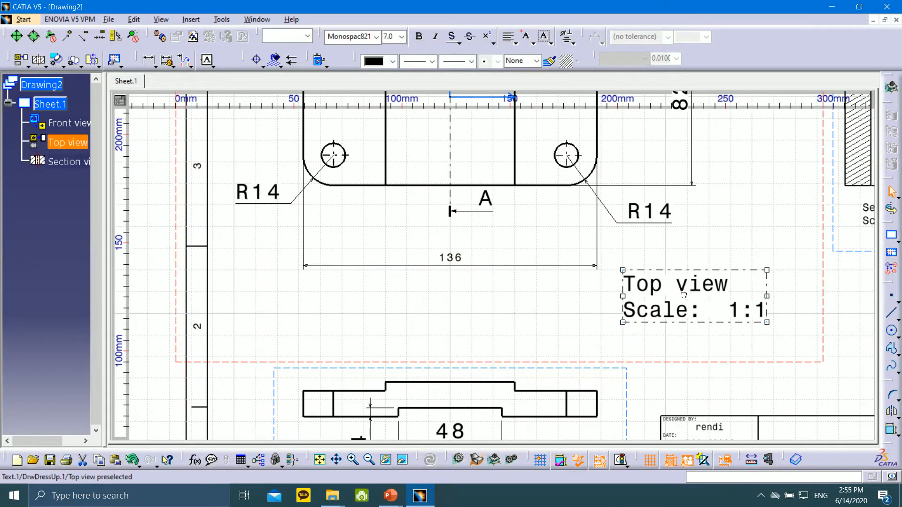
pyautogui.moveTo(450, 264); pyautogui.dragTo(454, 321)
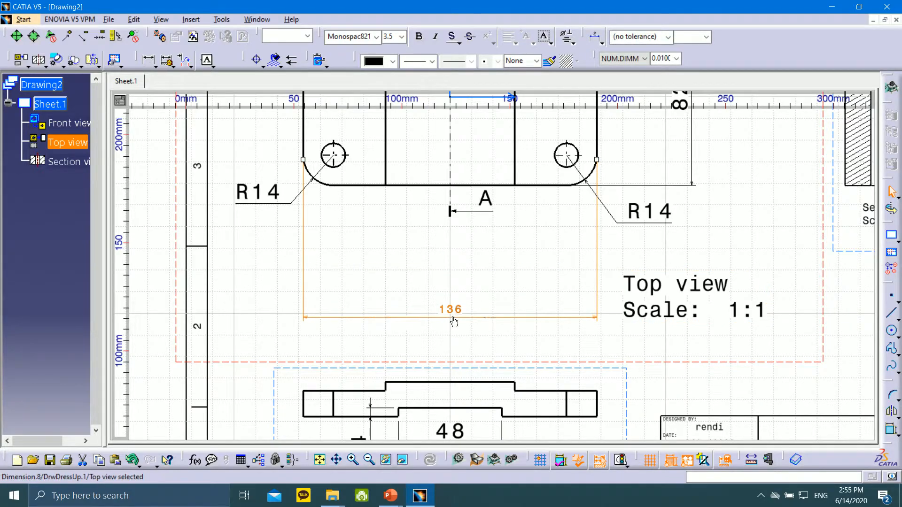
pyautogui.click(433, 62)
pyautogui.click(416, 94)
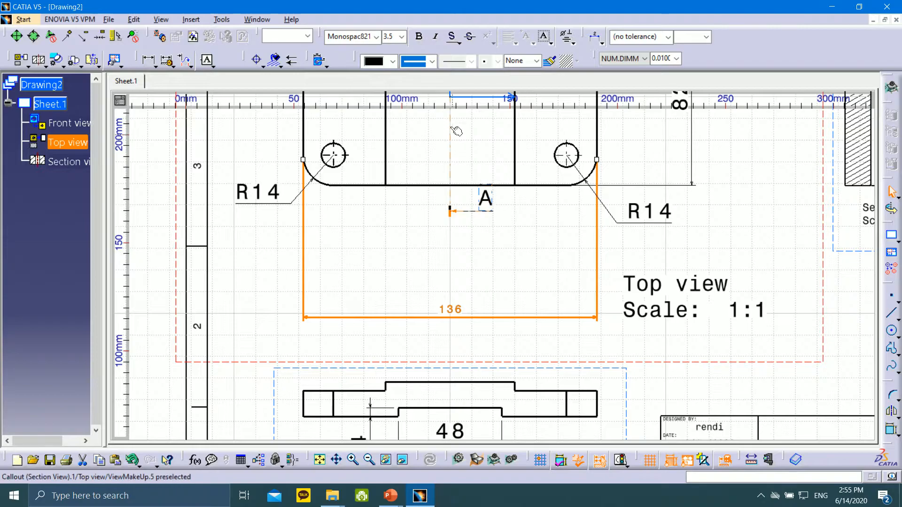
pyautogui.click(429, 64)
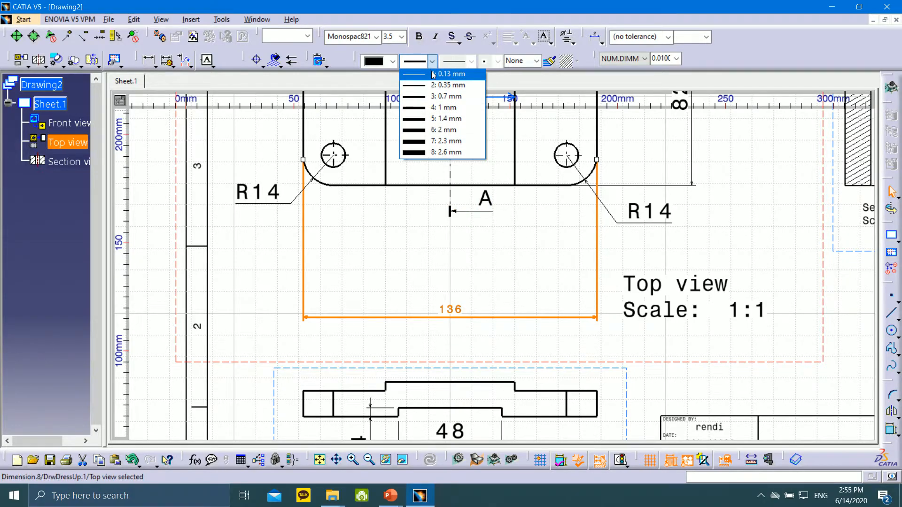
pyautogui.click(433, 74)
# - Set the text height of the overall width dimension to 7.0 mm
pyautogui.click(402, 37)
pyautogui.click(396, 78)
pyautogui.click(395, 325)
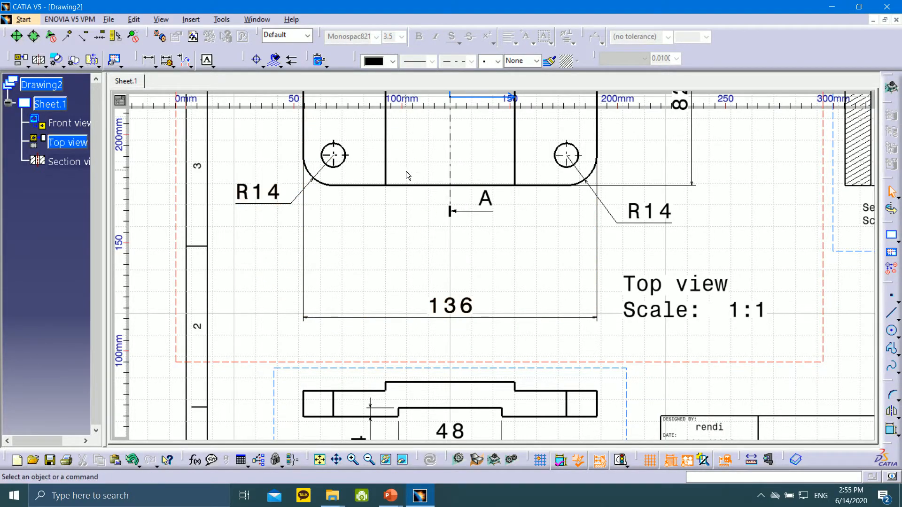
# - Dimension the distance between the two inner vertical lines, placing it between the plate outline and the overall width dimension
pyautogui.click(148, 59)
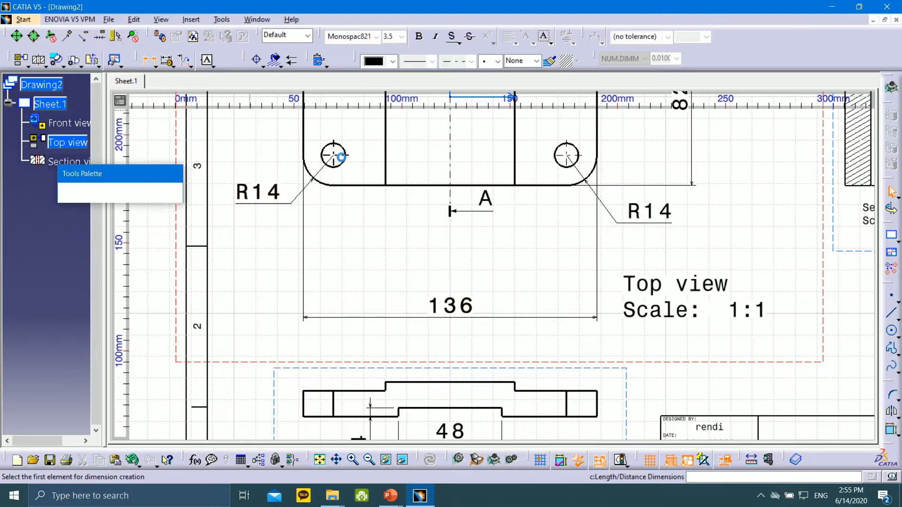
pyautogui.click(386, 153)
pyautogui.click(515, 155)
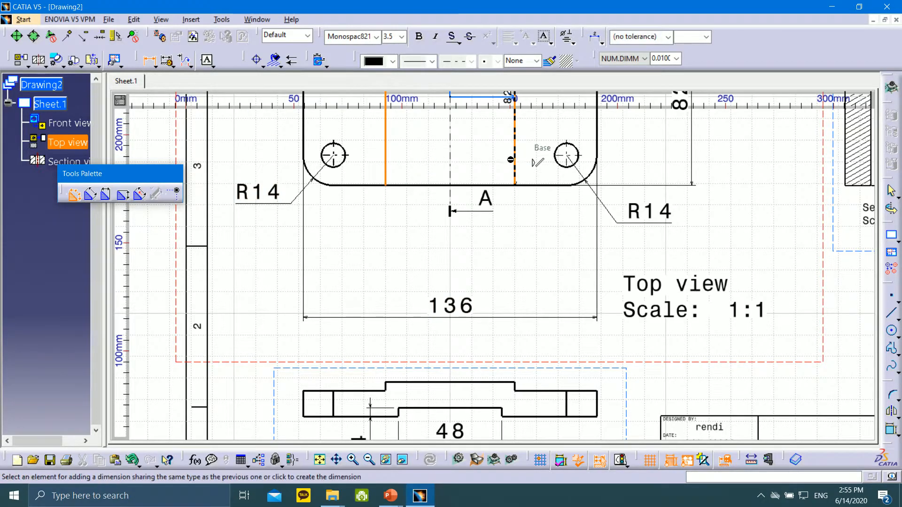
pyautogui.click(441, 243)
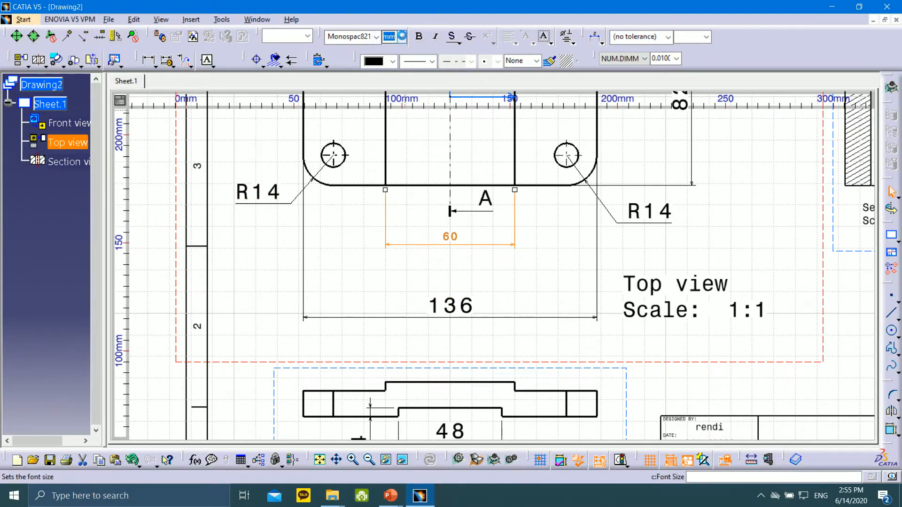
# - Set the text height of the dimension between the two inner vertical lines to 7.0 mm
pyautogui.click(401, 36)
pyautogui.click(400, 78)
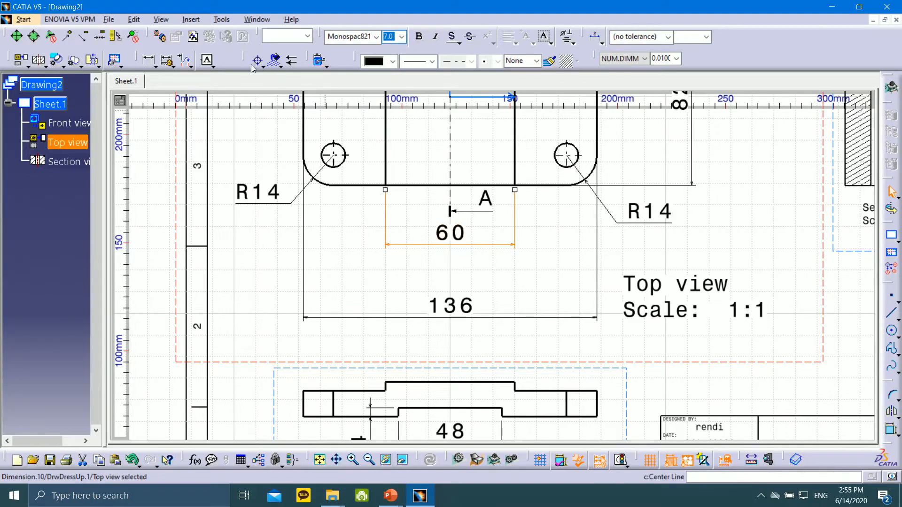
# - Dimension the spacing between the two lower holes, placing it above the overall width dimension with a text height of 7.0 mm
pyautogui.click(149, 60)
pyautogui.click(343, 149)
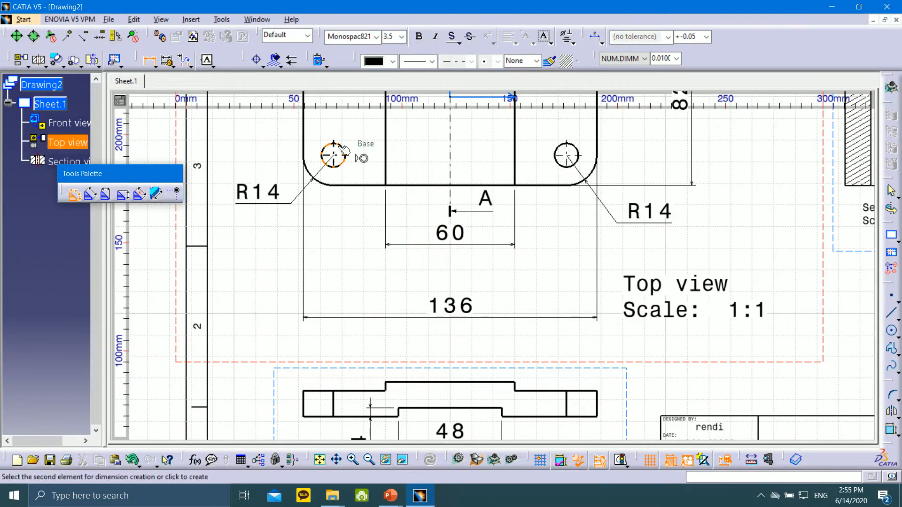
pyautogui.click(565, 153)
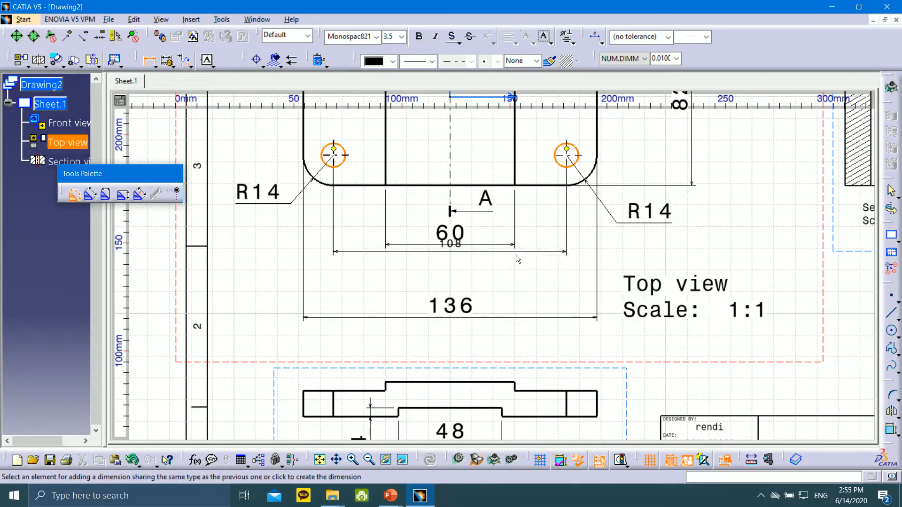
pyautogui.click(449, 275)
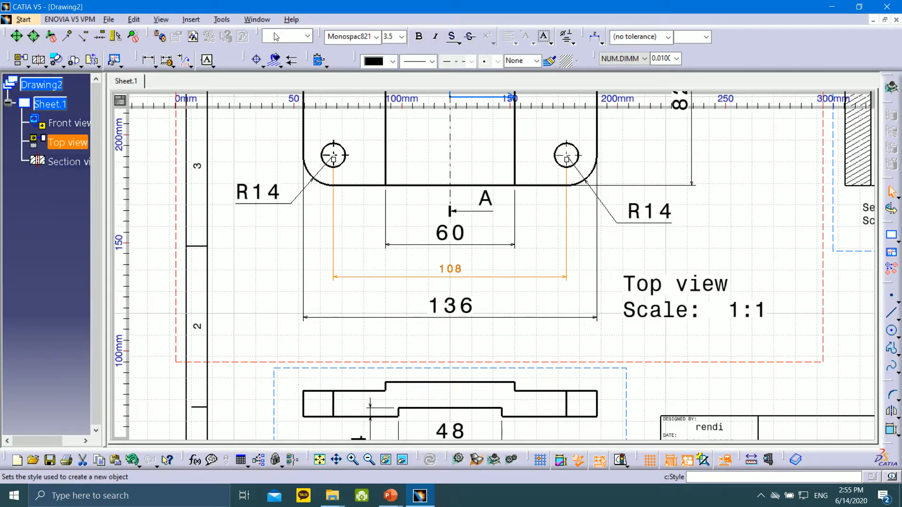
pyautogui.click(402, 36)
pyautogui.click(391, 77)
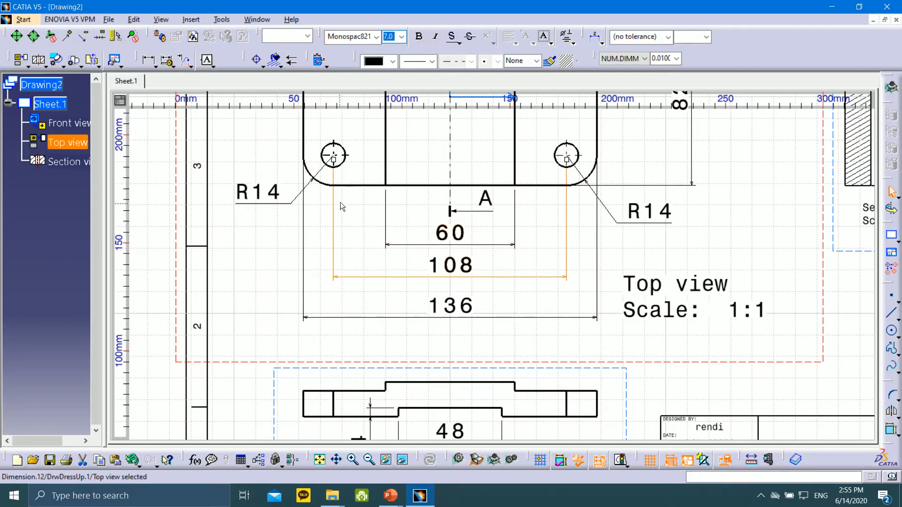
# - Dimension the horizontal distance from the lower left hole to the plate's left edge, in line with the hole spacing dimension
pyautogui.moveTo(337, 178)
pyautogui.mouseDown(button='middle')
pyautogui.moveTo(403, 292)
pyautogui.moveTo(416, 287)
pyautogui.mouseUp(button='middle')
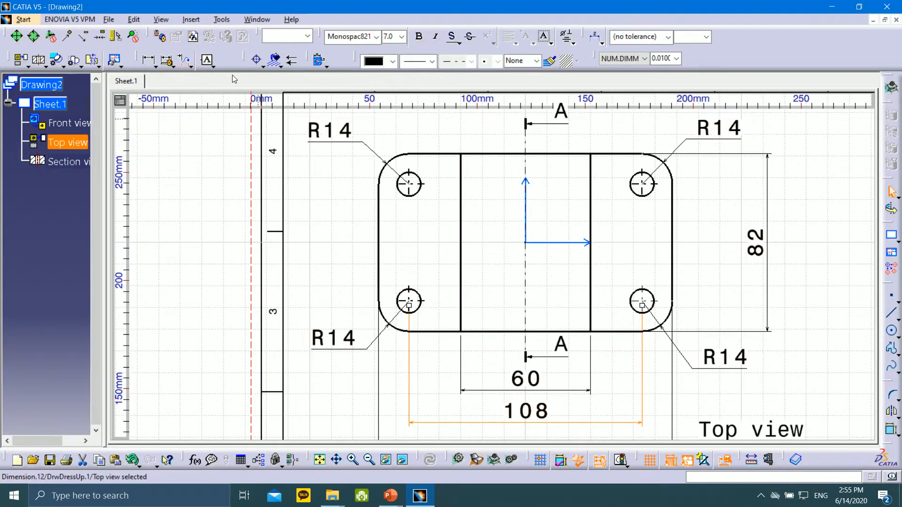
pyautogui.click(149, 60)
pyautogui.moveTo(455, 315); pyautogui.dragTo(448, 193, button='middle')
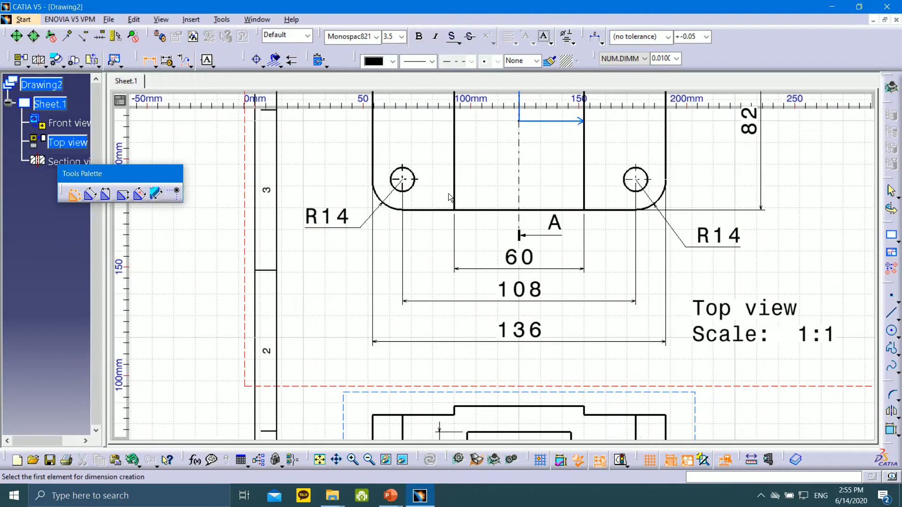
pyautogui.click(418, 189)
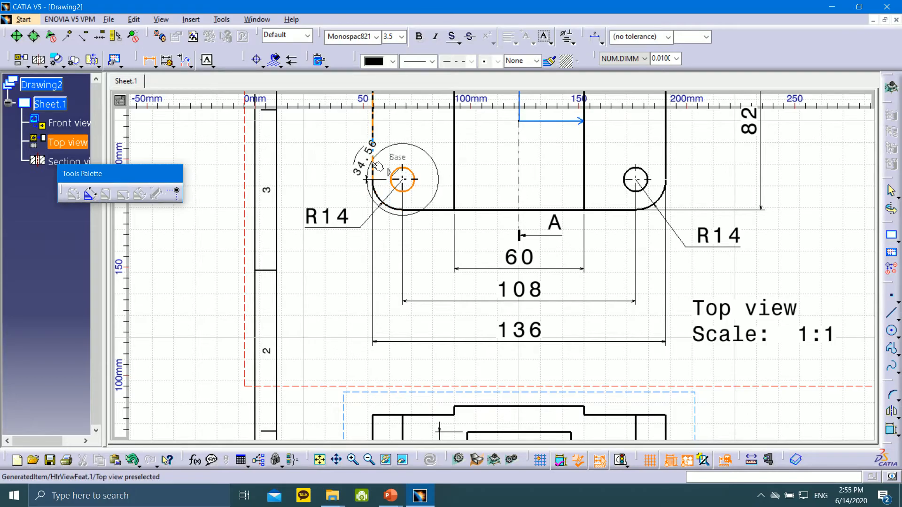
pyautogui.click(372, 162)
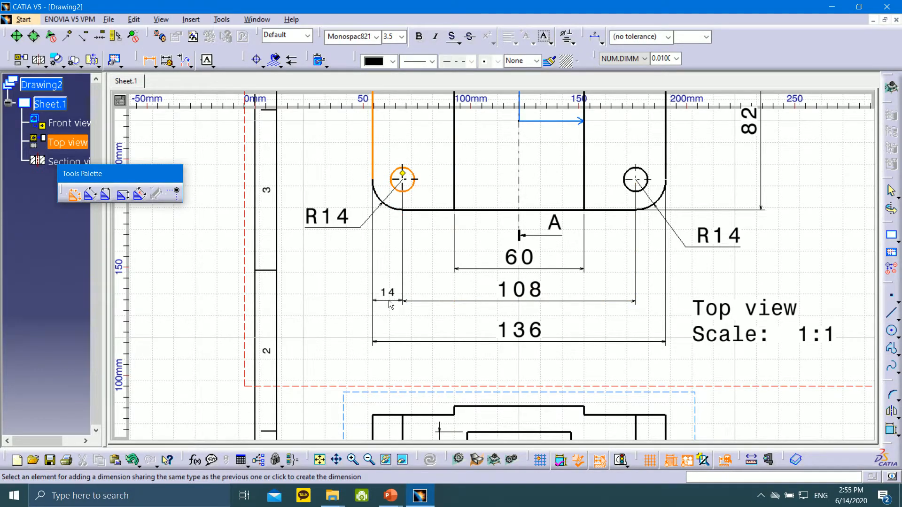
pyautogui.click(389, 302)
# - Set the left edge-to-hole dimension's text height to 7.0 mm and move its value outside the extension lines to the left
pyautogui.click(402, 36)
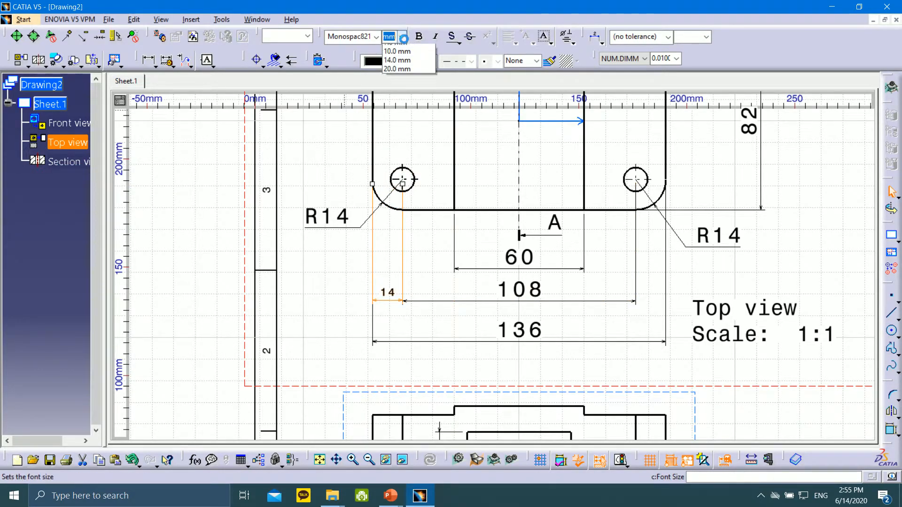
pyautogui.click(393, 77)
pyautogui.moveTo(441, 287); pyautogui.dragTo(337, 302)
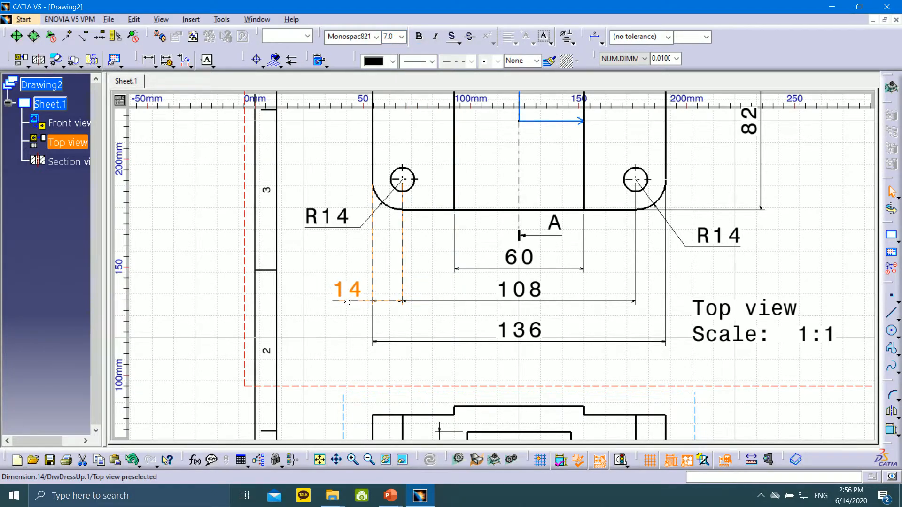
# - Try the dimension between the inner vertical lines inside the plate outline and return it below the plate
pyautogui.moveTo(631, 230)
pyautogui.mouseDown(button='middle')
pyautogui.moveTo(443, 343)
pyautogui.moveTo(457, 249)
pyautogui.moveTo(584, 258)
pyautogui.moveTo(598, 351)
pyautogui.mouseUp(button='middle')
pyautogui.moveTo(479, 284); pyautogui.dragTo(476, 168)
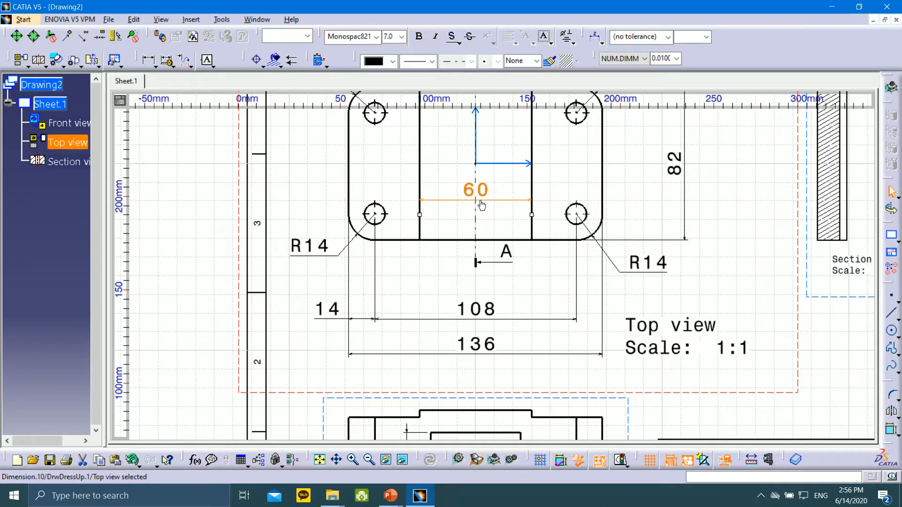
pyautogui.moveTo(588, 214); pyautogui.dragTo(554, 266, button='middle')
pyautogui.click(678, 300)
pyautogui.click(449, 245)
pyautogui.moveTo(449, 245); pyautogui.dragTo(451, 342)
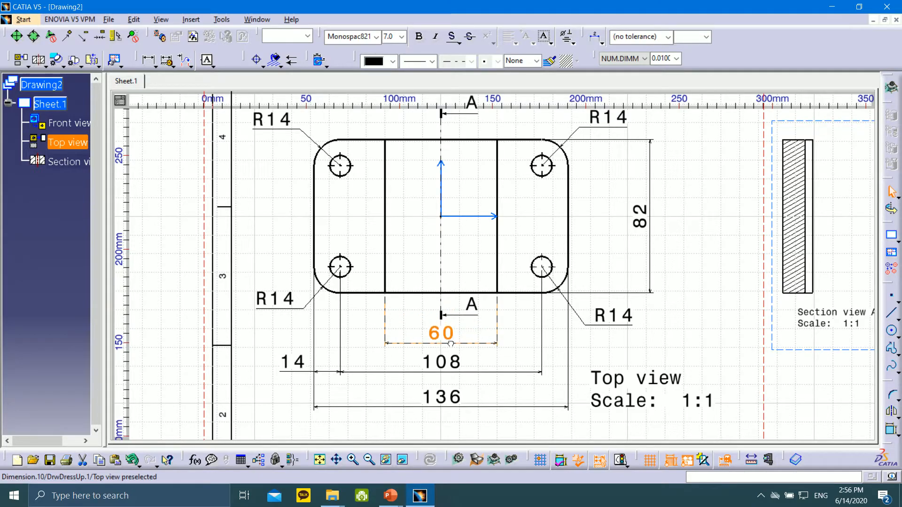
pyautogui.click(693, 187)
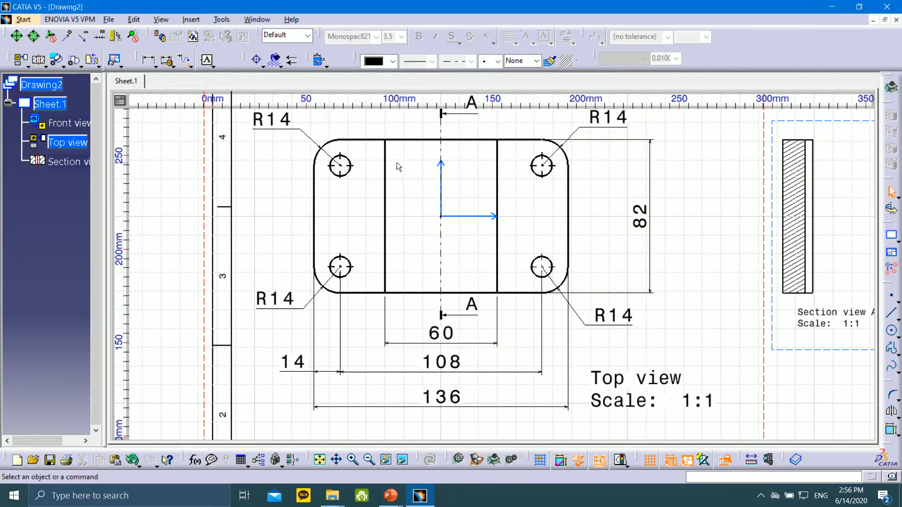
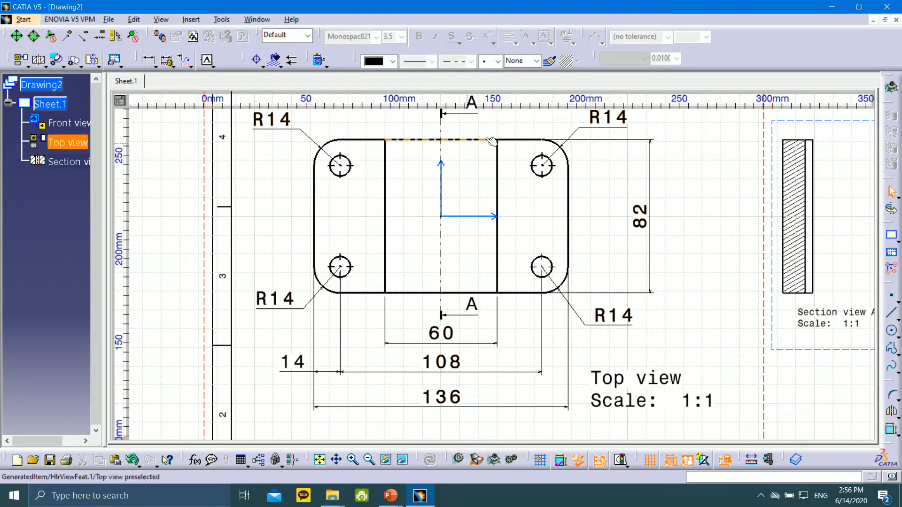
# - Try stacking the inner line, hole spacing and overall width dimensions inside the plate outline of the top view
pyautogui.moveTo(453, 334); pyautogui.dragTo(447, 259)
pyautogui.click(677, 294)
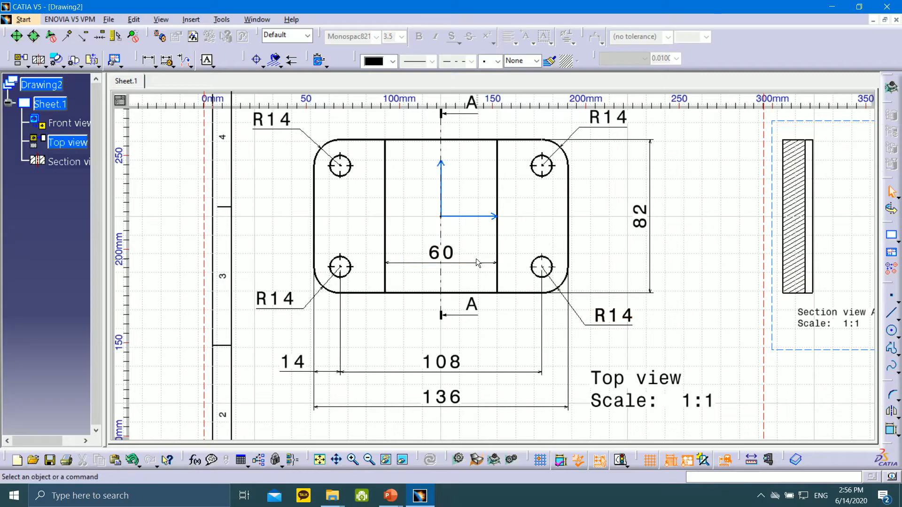
pyautogui.moveTo(450, 259); pyautogui.dragTo(448, 177)
pyautogui.moveTo(460, 367); pyautogui.dragTo(460, 181)
pyautogui.moveTo(449, 407); pyautogui.dragTo(457, 212)
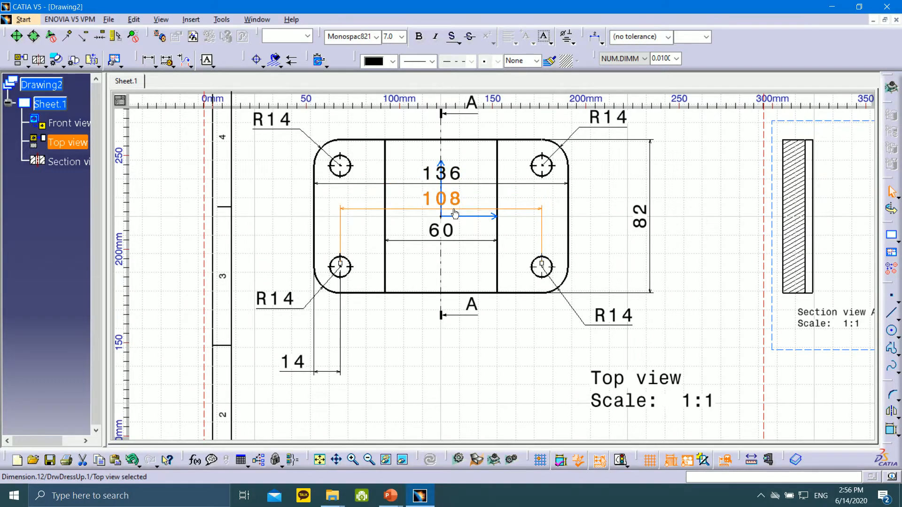
pyautogui.click(712, 219)
pyautogui.moveTo(450, 214)
pyautogui.mouseDown(button='middle')
pyautogui.moveTo(449, 169)
pyautogui.moveTo(437, 242)
pyautogui.moveTo(473, 250)
pyautogui.moveTo(478, 242)
pyautogui.mouseUp(button='middle')
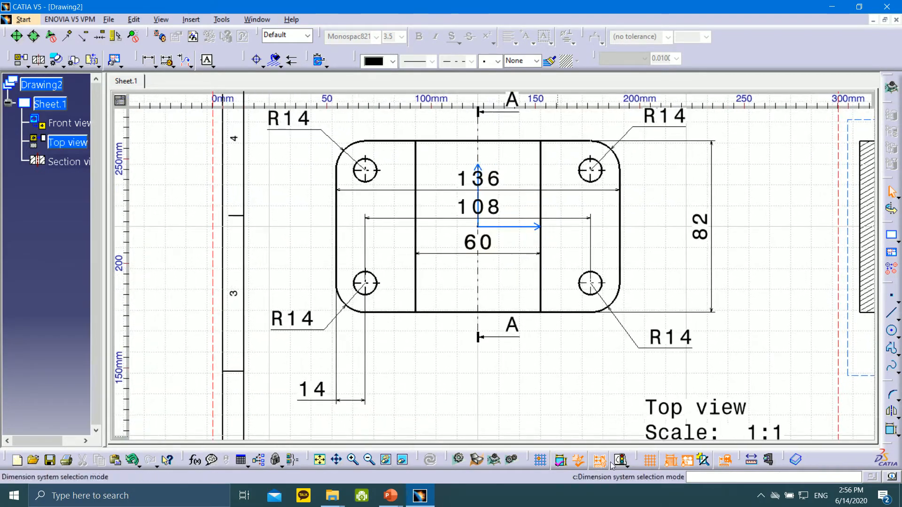
# - Hide the sketcher grid on the drawing sheet
pyautogui.click(651, 460)
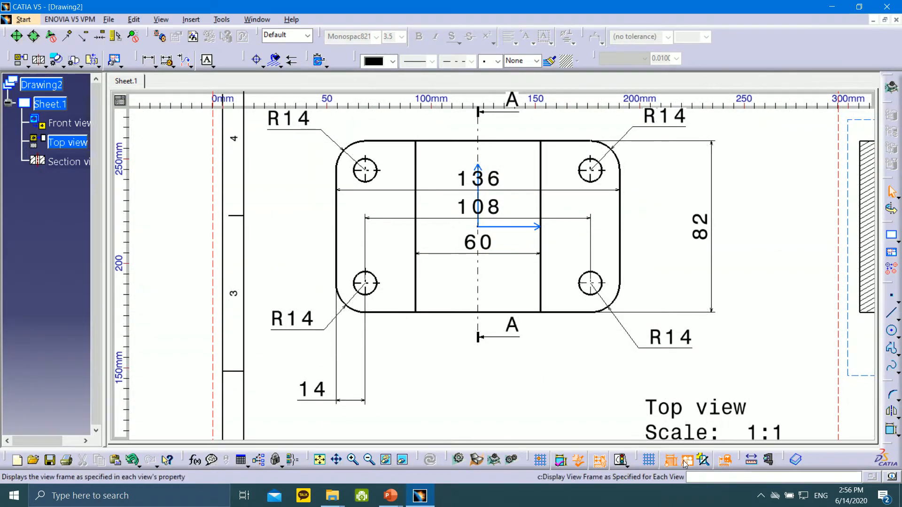
pyautogui.moveTo(647, 171)
pyautogui.mouseDown(button='middle')
pyautogui.moveTo(598, 268)
pyautogui.moveTo(459, 155)
pyautogui.moveTo(463, 147)
pyautogui.mouseUp(button='middle')
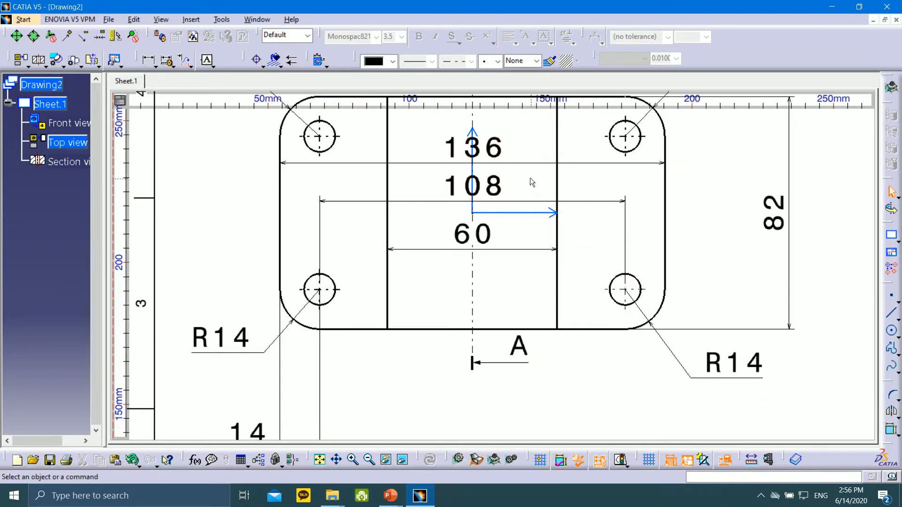
pyautogui.moveTo(535, 181); pyautogui.dragTo(553, 238, button='middle')
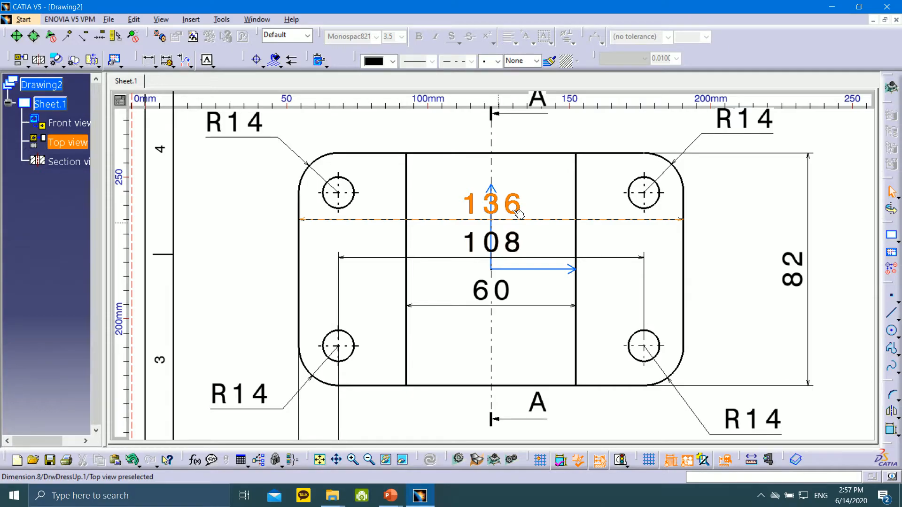
# - Move the inner line, hole spacing and overall width dimensions below the plate, stacked from narrowest to widest
pyautogui.moveTo(624, 232)
pyautogui.mouseDown(button='middle')
pyautogui.moveTo(525, 191)
pyautogui.moveTo(525, 141)
pyautogui.mouseUp(button='middle')
pyautogui.moveTo(512, 136); pyautogui.dragTo(526, 400)
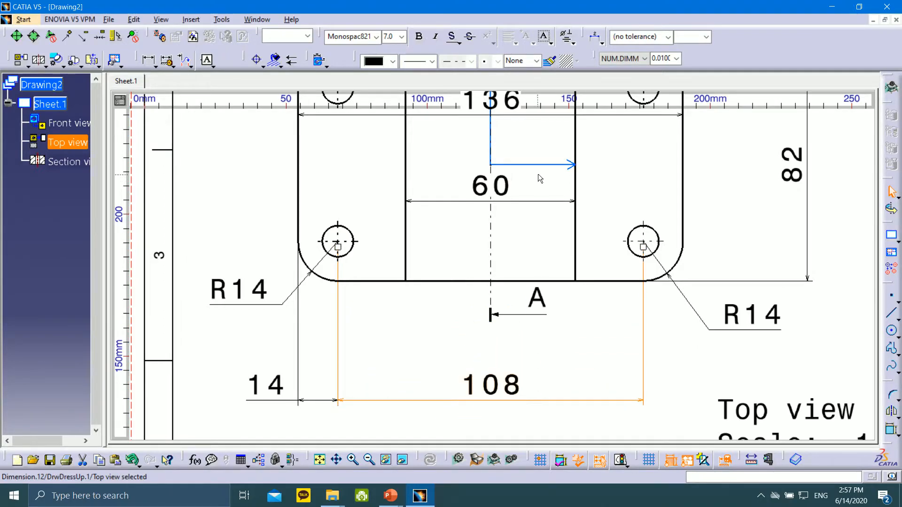
pyautogui.moveTo(503, 185); pyautogui.dragTo(503, 338)
pyautogui.moveTo(517, 150); pyautogui.dragTo(509, 184, button='middle')
pyautogui.moveTo(498, 131); pyautogui.dragTo(590, 379)
pyautogui.moveTo(590, 380); pyautogui.dragTo(563, 198, button='middle')
pyautogui.moveTo(496, 201); pyautogui.dragTo(496, 303)
pyautogui.moveTo(591, 165); pyautogui.dragTo(562, 232, button='middle')
pyautogui.moveTo(493, 158); pyautogui.dragTo(500, 203, button='middle')
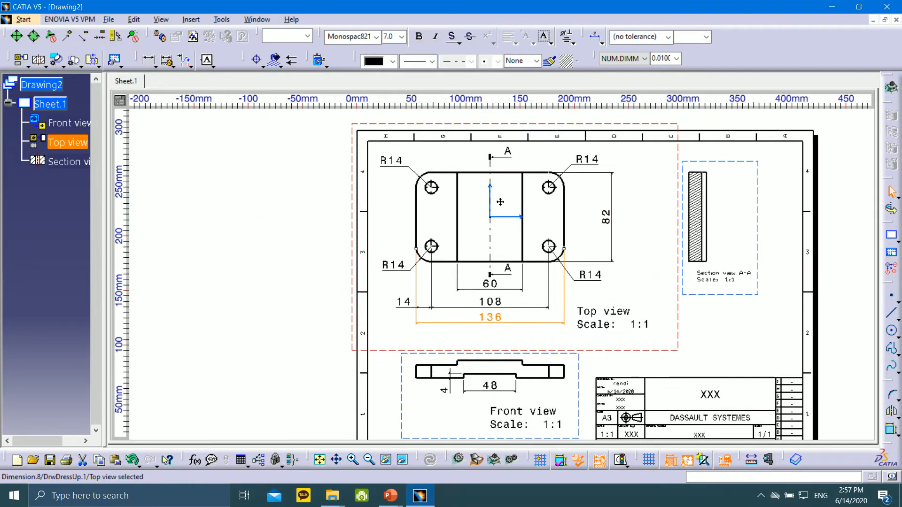
pyautogui.click(472, 221)
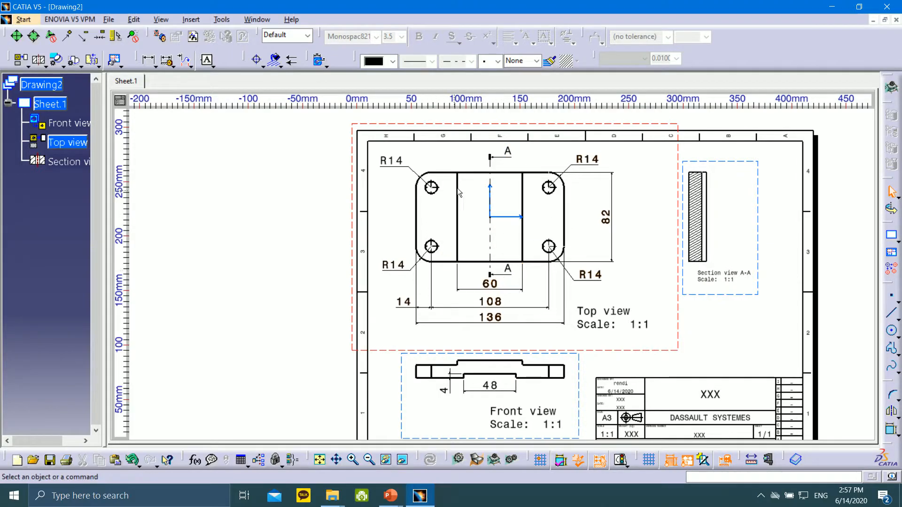
# - Raise the hole spacing dimension slightly and realign the left edge-to-hole dimension with it
pyautogui.moveTo(496, 308); pyautogui.dragTo(494, 306)
pyautogui.moveTo(405, 305); pyautogui.dragTo(406, 298)
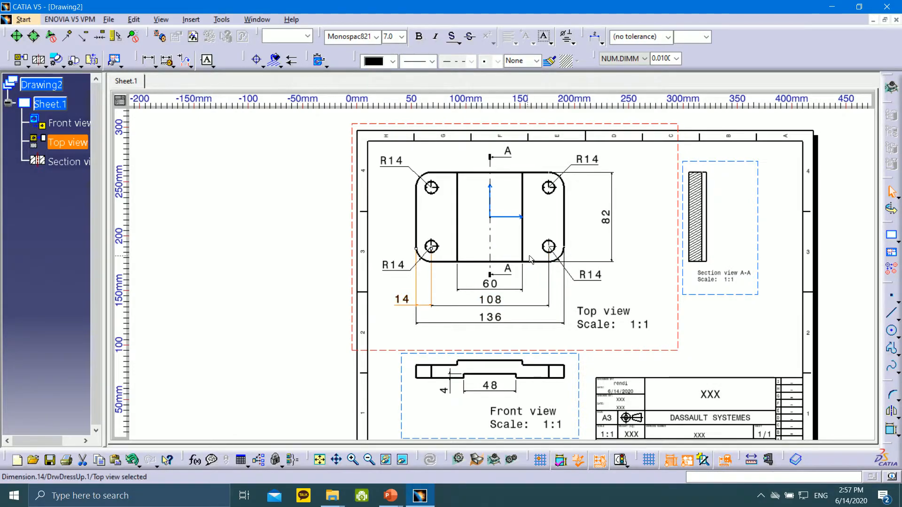
# - Dimension from the lower right hole to the plate's right edge, in line with the hole spacing dimension, with a text height of 7.0 mm
pyautogui.moveTo(586, 255); pyautogui.dragTo(505, 168, button='middle')
pyautogui.click(150, 60)
pyautogui.click(511, 163)
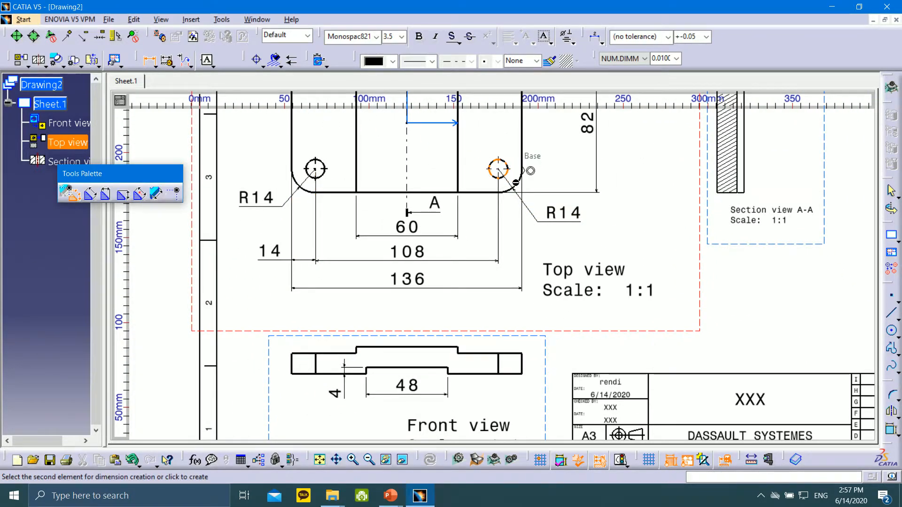
pyautogui.click(525, 156)
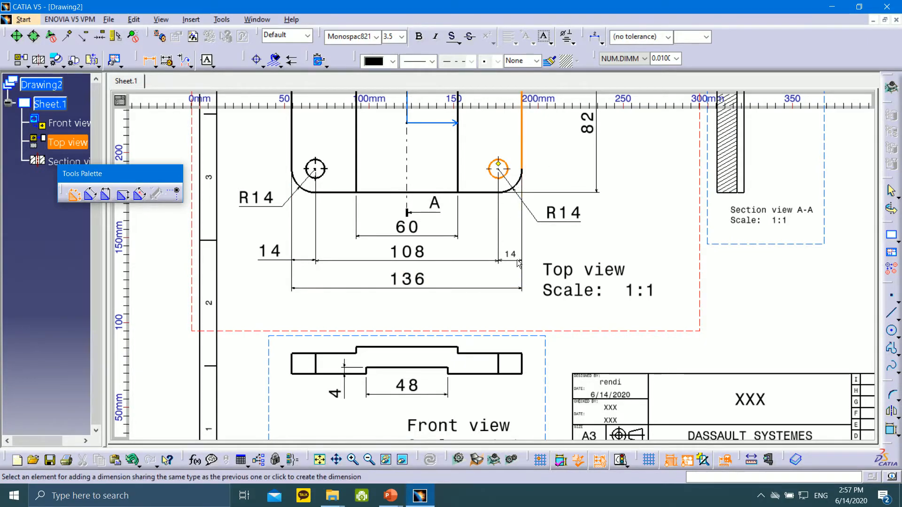
pyautogui.click(518, 264)
pyautogui.click(402, 37)
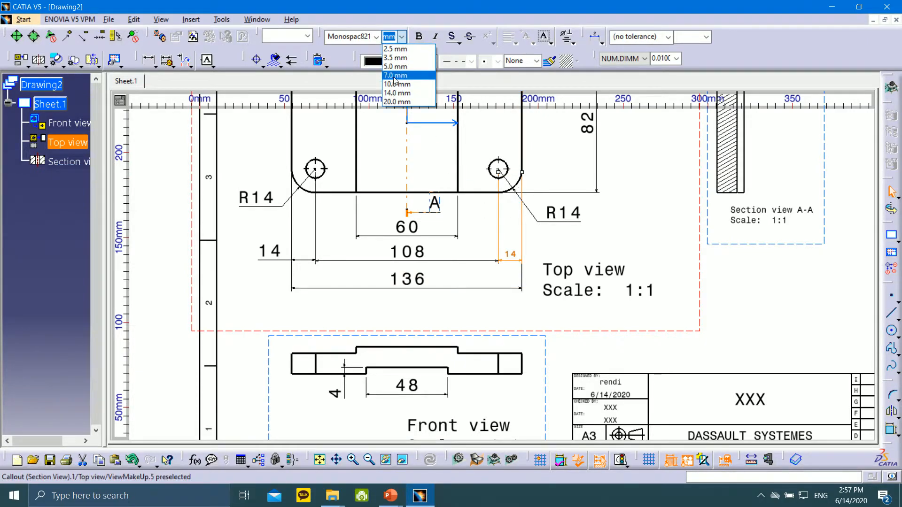
pyautogui.click(395, 76)
# - Move the right edge-to-hole dimension's value outside the extension lines to the right and lower the Top view label clear of it
pyautogui.moveTo(477, 260); pyautogui.dragTo(570, 293)
pyautogui.moveTo(493, 305); pyautogui.dragTo(522, 259, button='middle')
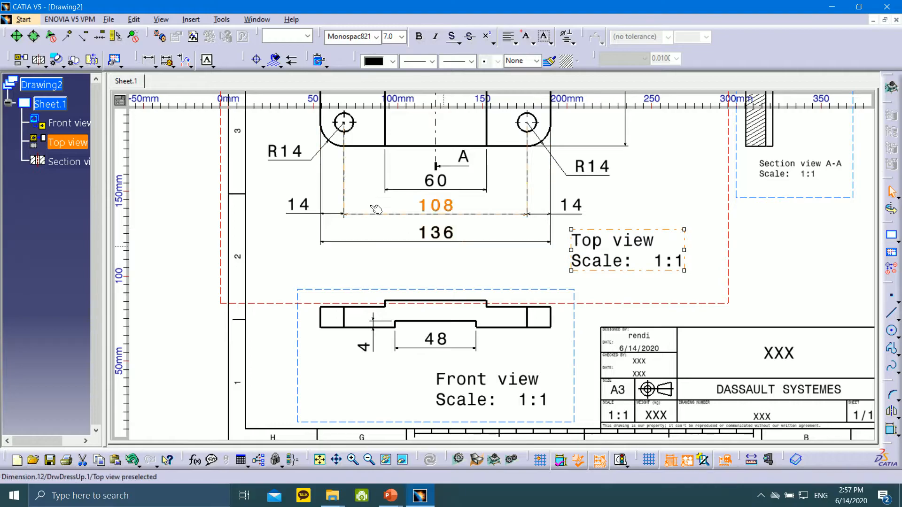
# - Dimension the width of the raised middle section above the front view, with a text height of 7.0 mm
pyautogui.click(150, 61)
pyautogui.moveTo(429, 320); pyautogui.dragTo(420, 276, button='middle')
pyautogui.moveTo(420, 276); pyautogui.dragTo(502, 235, button='middle')
pyautogui.click(382, 294)
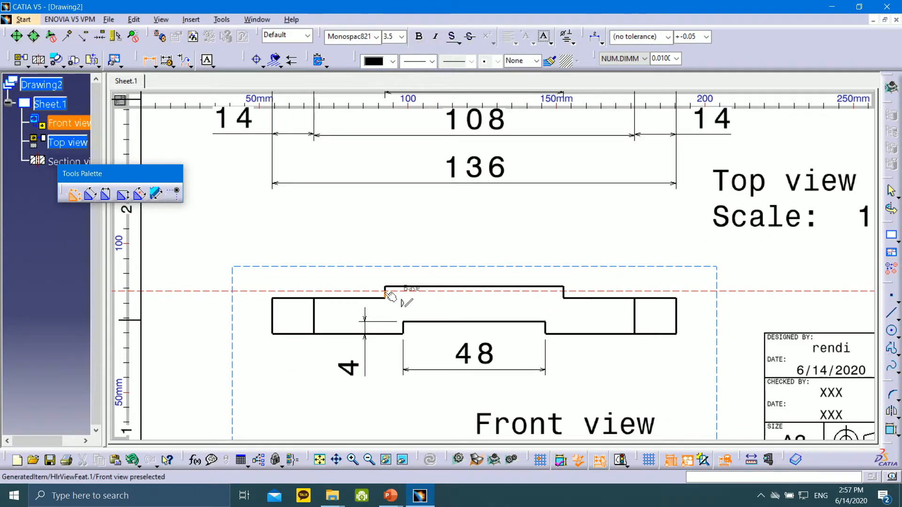
pyautogui.click(565, 296)
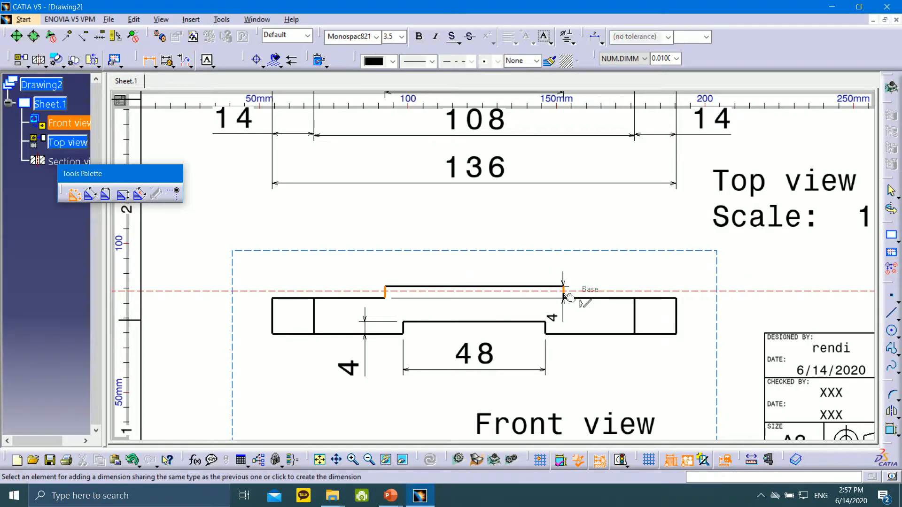
pyautogui.click(473, 257)
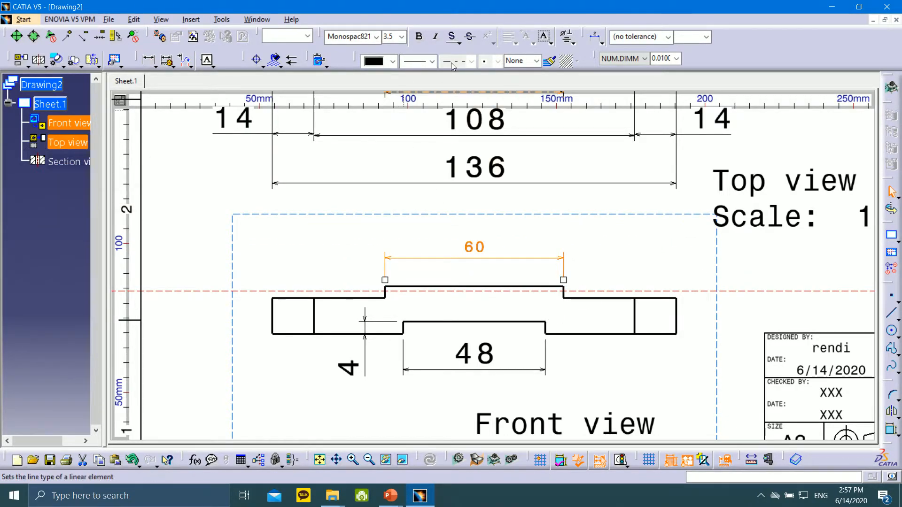
pyautogui.click(397, 76)
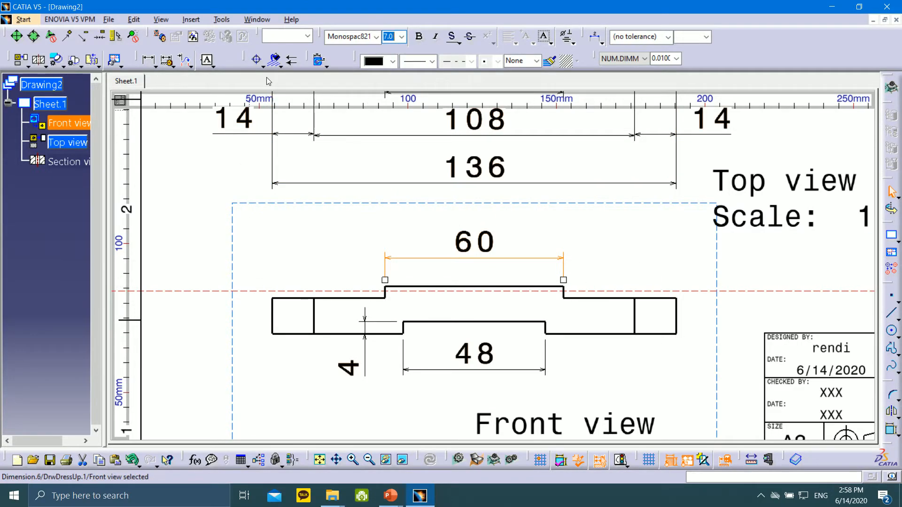
# - Dimension the overall height of the base plate in the front view, from the raised section's top edge to the bottom edge
pyautogui.click(148, 59)
pyautogui.click(415, 287)
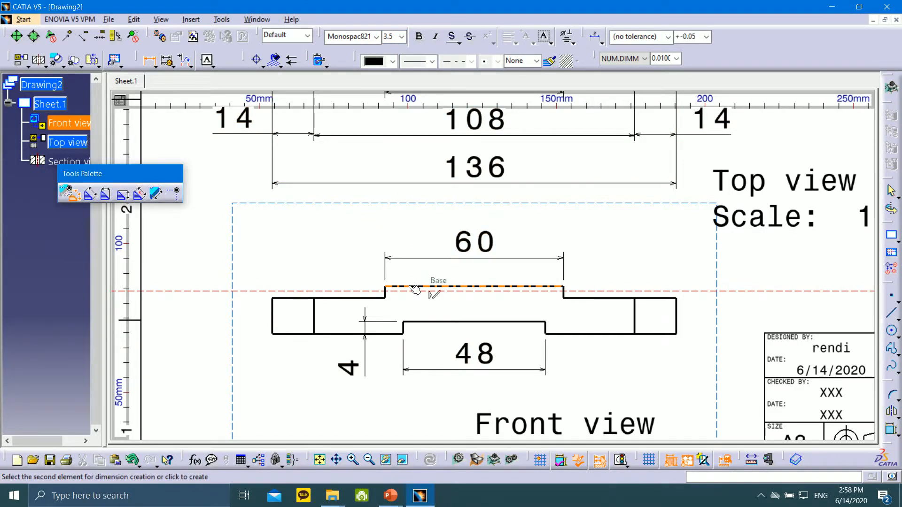
pyautogui.click(310, 336)
pyautogui.moveTo(209, 308); pyautogui.dragTo(314, 296, button='middle')
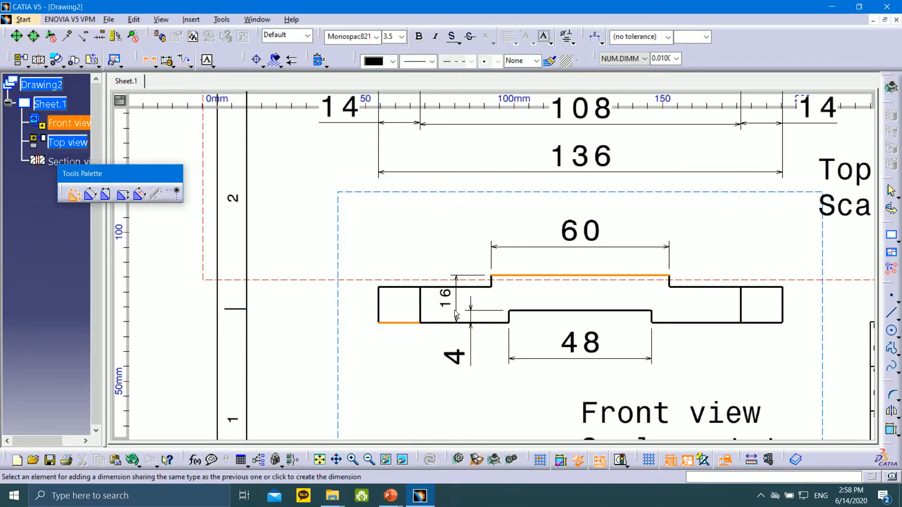
pyautogui.click(451, 307)
pyautogui.click(332, 267)
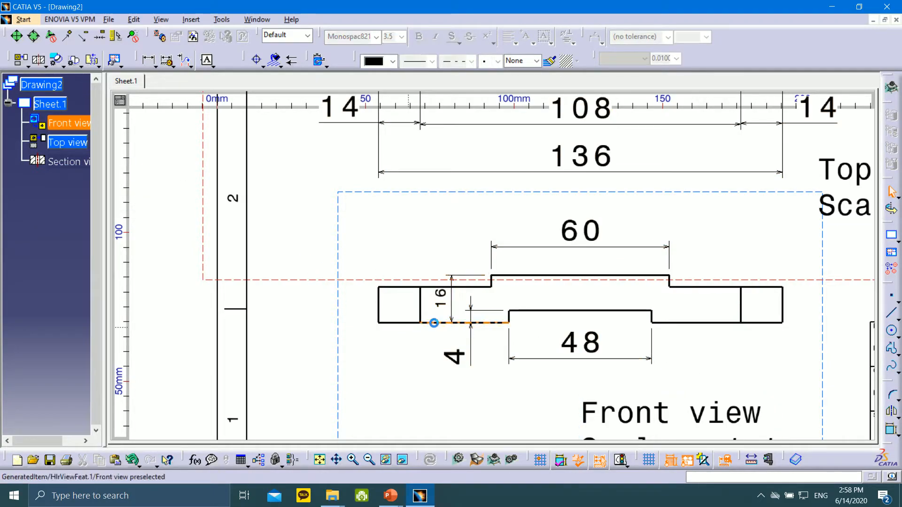
# - Move the overall height dimension out to the left of the front view and set its text height to 7.0 mm
pyautogui.moveTo(447, 303); pyautogui.dragTo(471, 293)
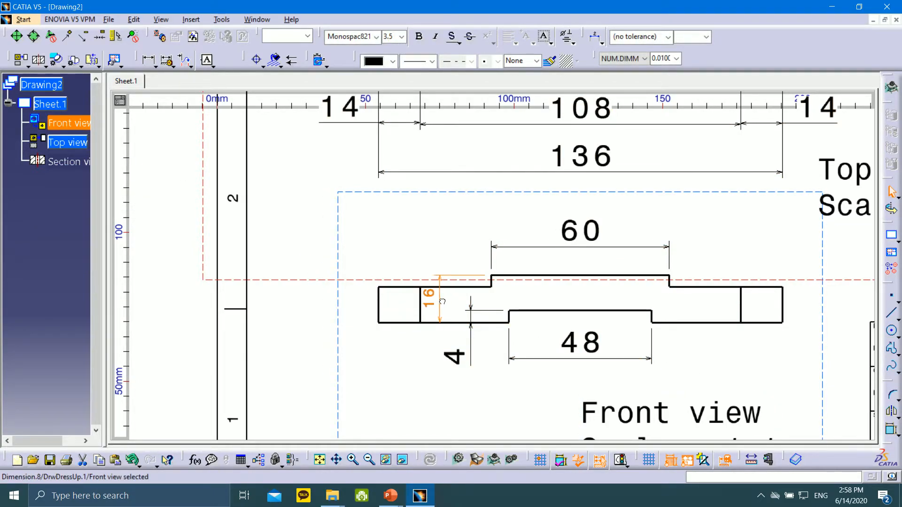
pyautogui.moveTo(441, 301); pyautogui.dragTo(302, 299)
pyautogui.click(402, 37)
pyautogui.click(405, 75)
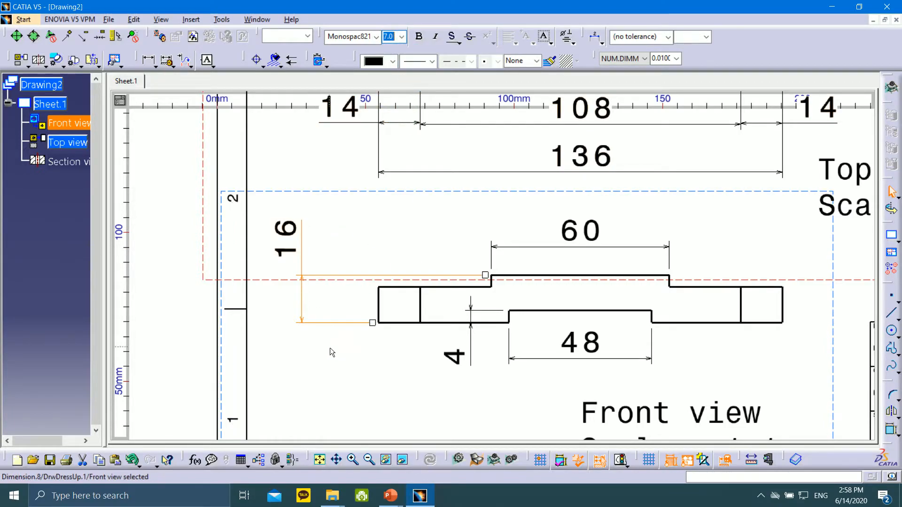
pyautogui.click(312, 348)
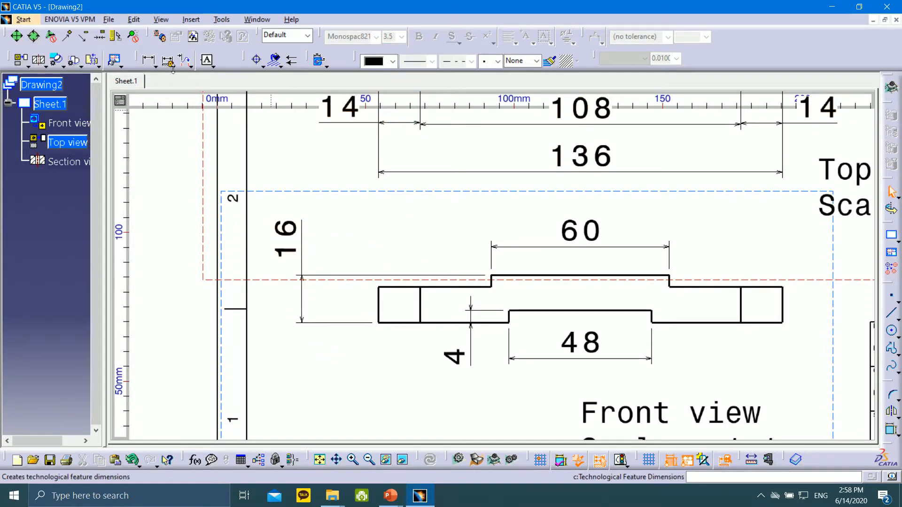
# - Dimension the left flange's thickness beside the front view, with the value below the extension lines and a text height of 7.0 mm
pyautogui.click(148, 60)
pyautogui.click(413, 288)
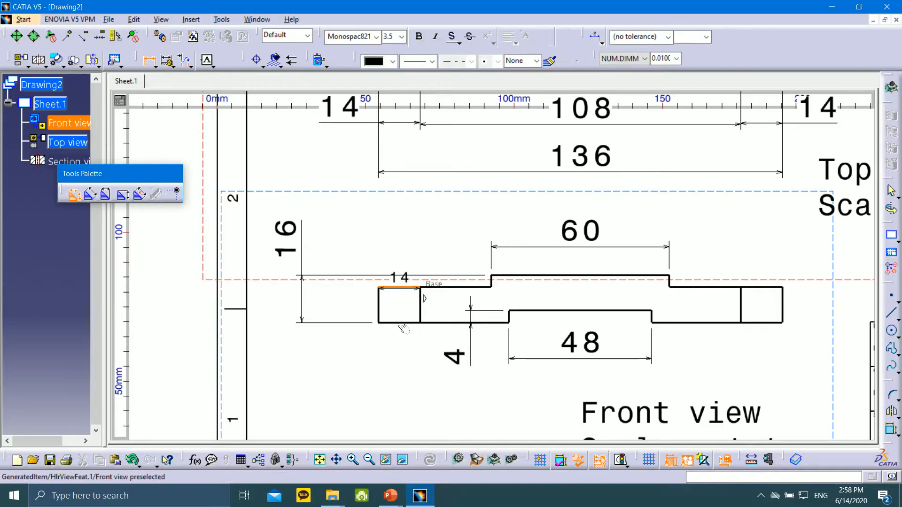
pyautogui.click(408, 322)
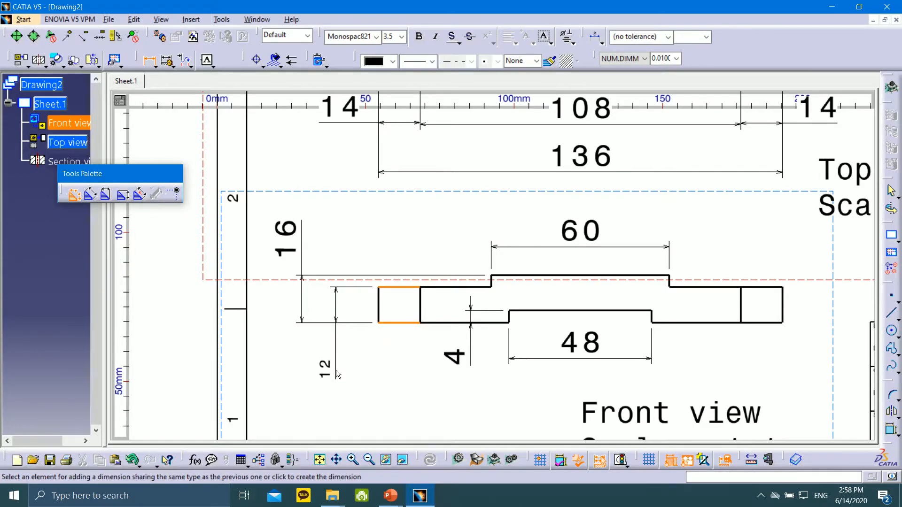
pyautogui.click(337, 374)
pyautogui.click(402, 37)
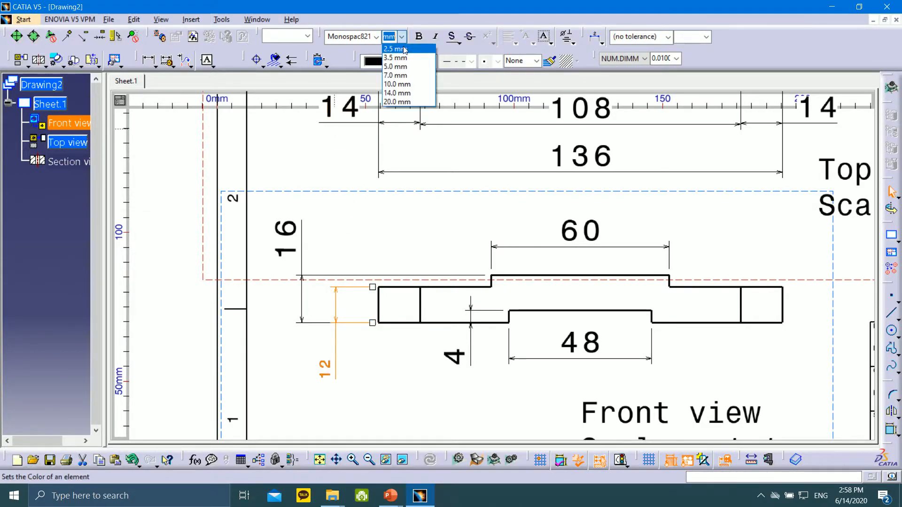
pyautogui.click(395, 75)
# - Hide the view frames around the drawing views
pyautogui.moveTo(445, 227); pyautogui.dragTo(462, 268, button='middle')
pyautogui.click(761, 260)
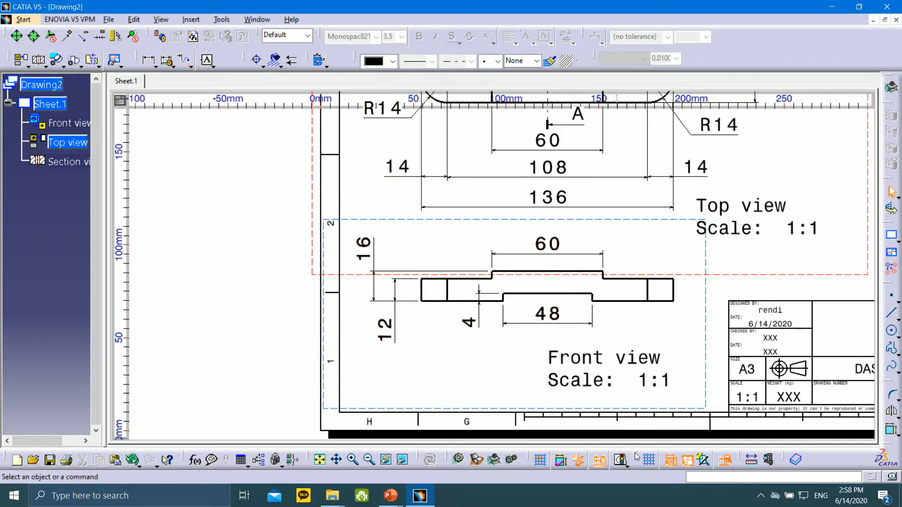
pyautogui.click(620, 460)
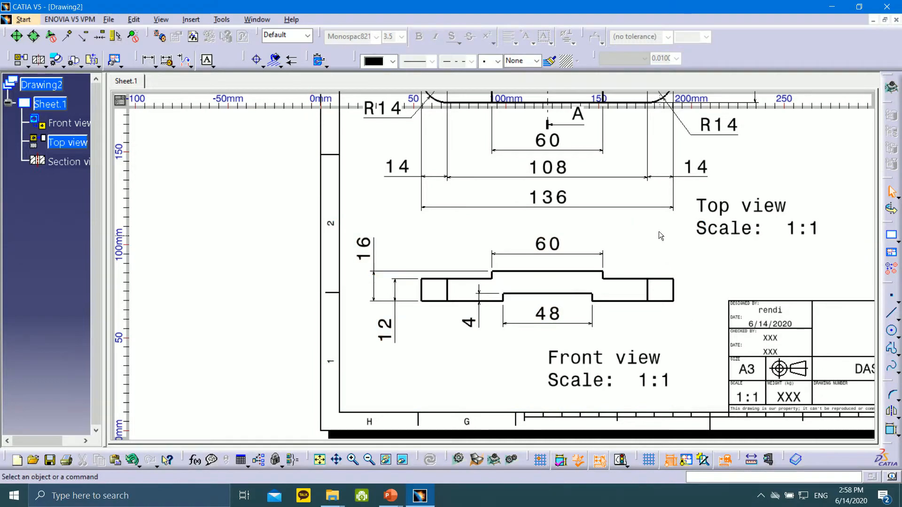
pyautogui.moveTo(655, 219)
pyautogui.mouseDown(button='middle')
pyautogui.moveTo(554, 249)
pyautogui.moveTo(527, 268)
pyautogui.moveTo(528, 227)
pyautogui.mouseUp(button='middle')
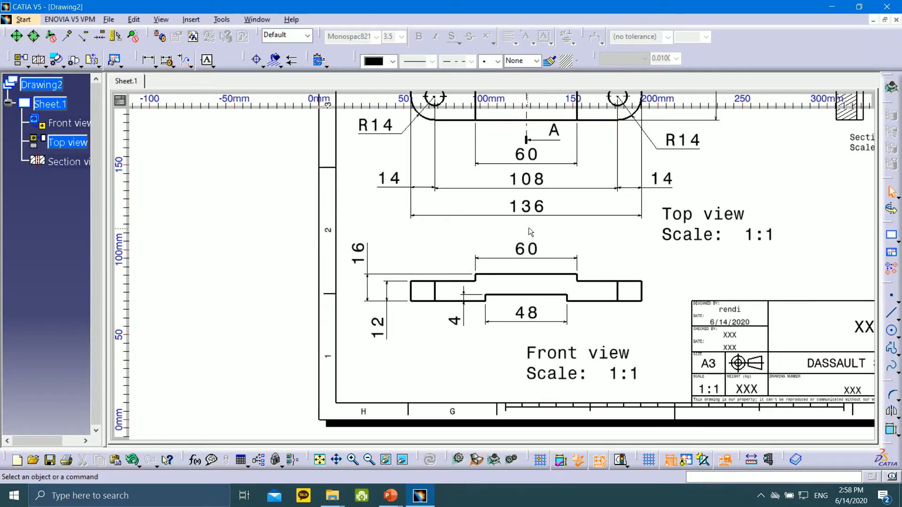
# - Try placing the overall height dimension inside the front view's profile, near the raised section
pyautogui.moveTo(365, 253); pyautogui.dragTo(530, 302)
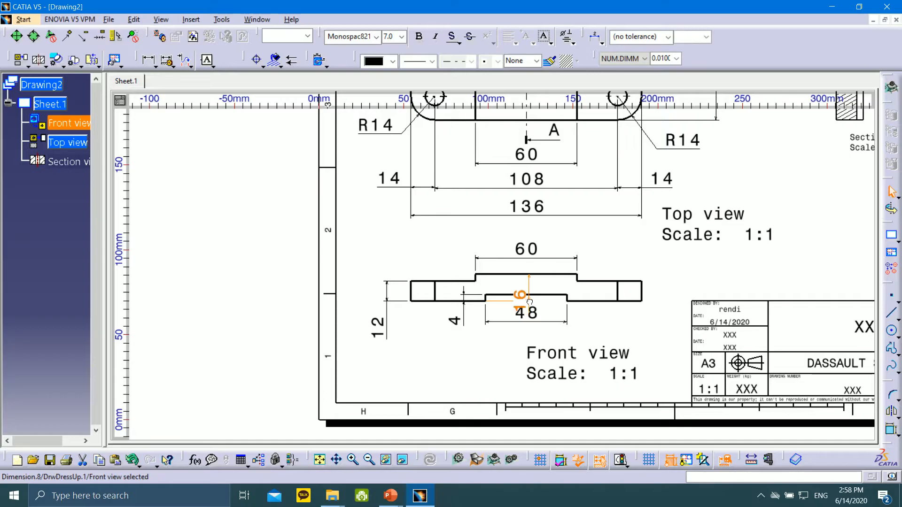
pyautogui.click(682, 288)
pyautogui.moveTo(511, 310); pyautogui.dragTo(549, 291)
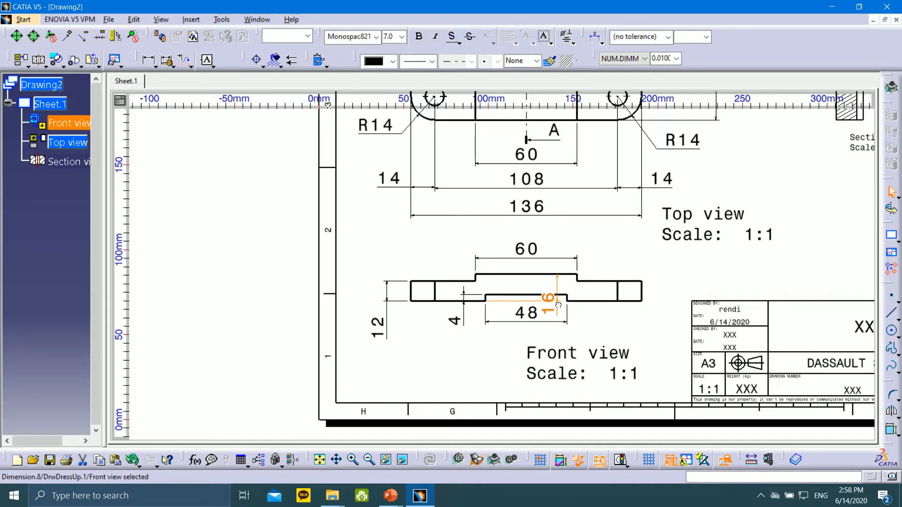
pyautogui.click(623, 335)
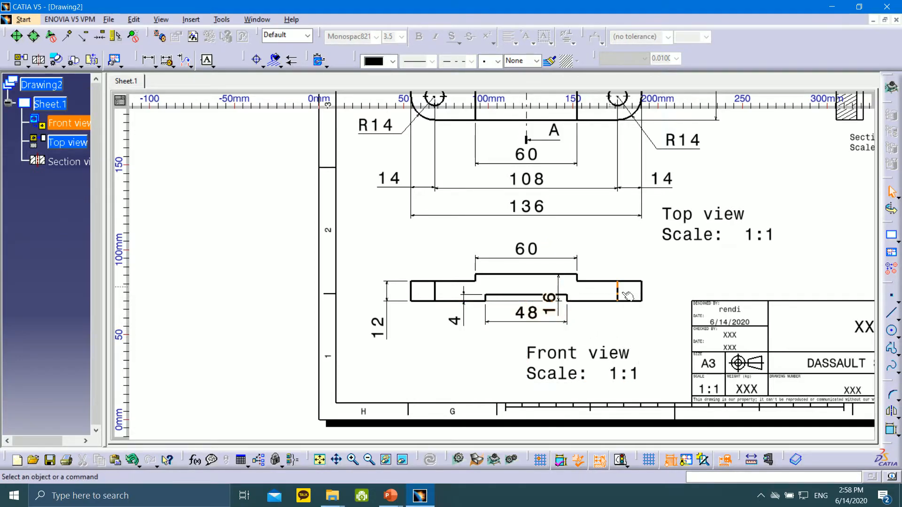
# - Place the overall height dimension left of the flange thickness dimension, with its value above the extension lines
pyautogui.moveTo(548, 301)
pyautogui.keyDown('ctrl'); pyautogui.mouseDown(button='middle')
pyautogui.moveTo(544, 346)
pyautogui.moveTo(534, 272)
pyautogui.moveTo(535, 307)
pyautogui.mouseUp(button='middle'); pyautogui.keyUp('ctrl')
pyautogui.moveTo(573, 345)
pyautogui.mouseDown()
pyautogui.moveTo(403, 344)
pyautogui.moveTo(335, 336)
pyautogui.moveTo(334, 322)
pyautogui.mouseUp()
pyautogui.moveTo(342, 301); pyautogui.dragTo(382, 290)
pyautogui.moveTo(322, 290); pyautogui.dragTo(333, 288)
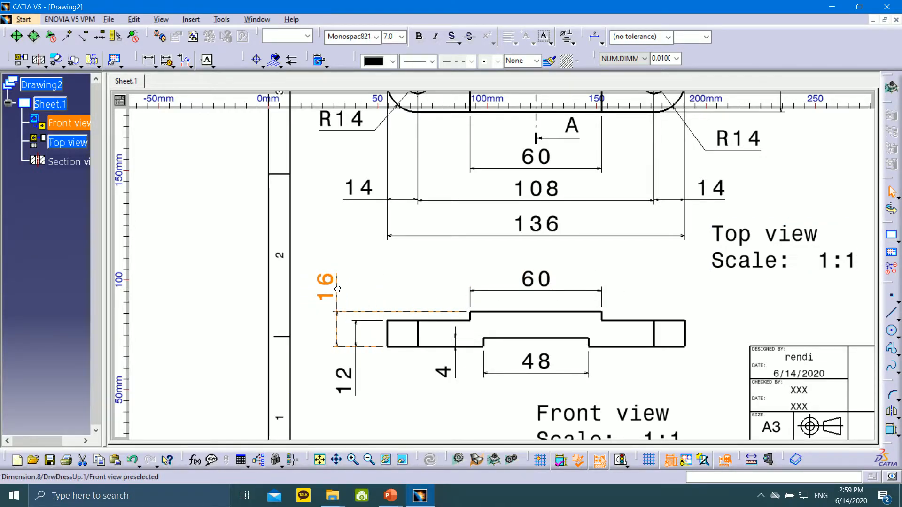
pyautogui.click(321, 231)
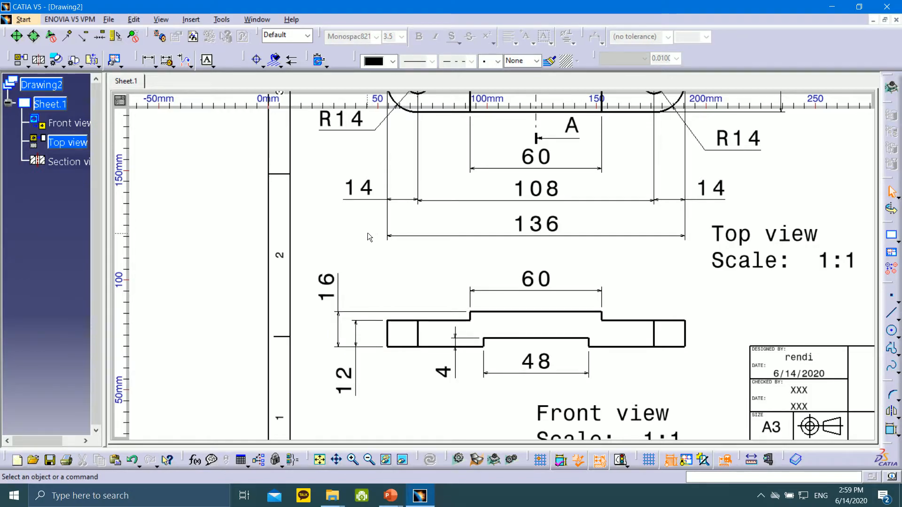
# - Dimension the vertical spacing between the two right holes in the top view, inside the overall depth dimension, with a text height of 7.0 mm
pyautogui.keyDown('ctrl'); pyautogui.moveTo(366, 234); pyautogui.dragTo(370, 267, button='middle'); pyautogui.keyUp('ctrl')
pyautogui.moveTo(530, 267); pyautogui.dragTo(320, 369, button='middle')
pyautogui.moveTo(465, 306)
pyautogui.mouseDown(button='middle')
pyautogui.moveTo(538, 302)
pyautogui.moveTo(652, 379)
pyautogui.mouseUp(button='middle')
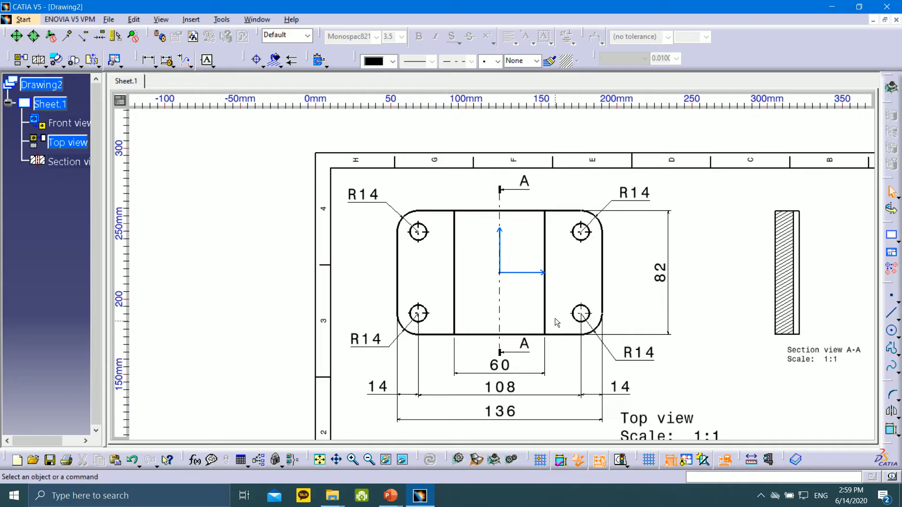
pyautogui.keyDown('ctrl'); pyautogui.moveTo(455, 258); pyautogui.dragTo(447, 217, button='middle'); pyautogui.keyUp('ctrl')
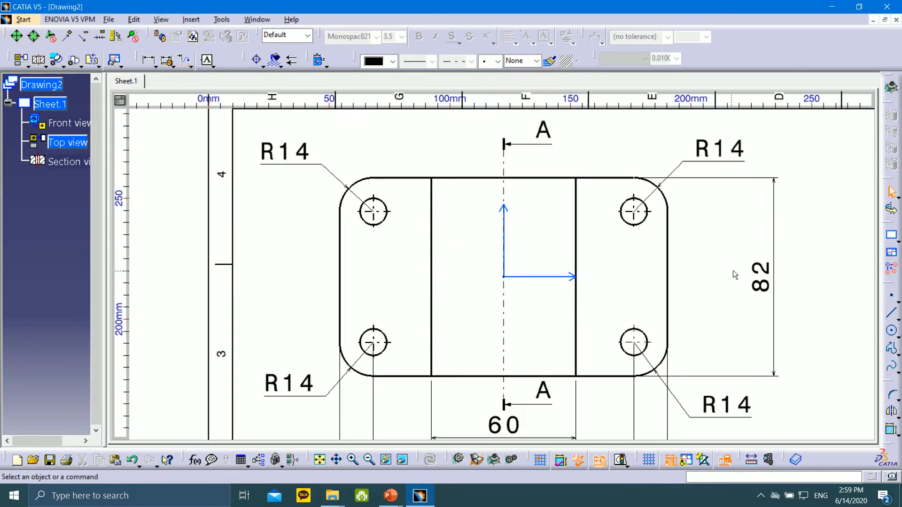
pyautogui.moveTo(710, 292); pyautogui.dragTo(543, 278, button='middle')
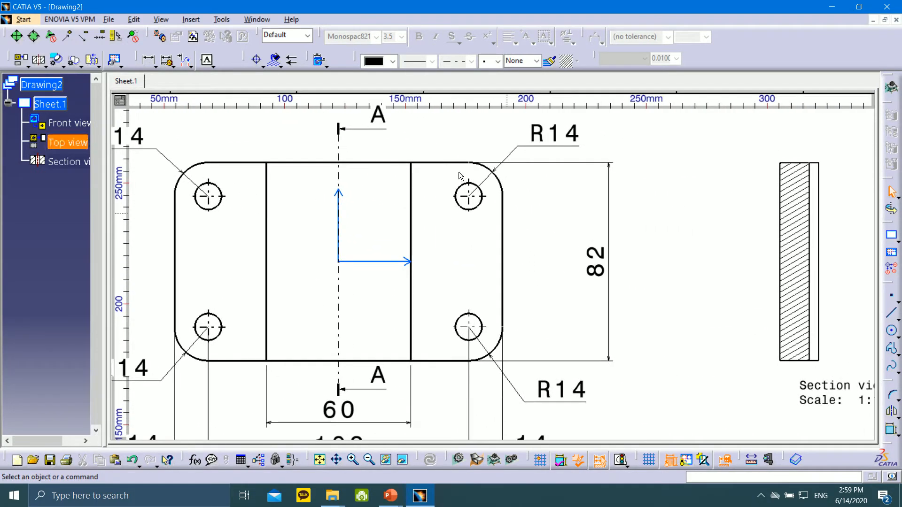
pyautogui.click(149, 60)
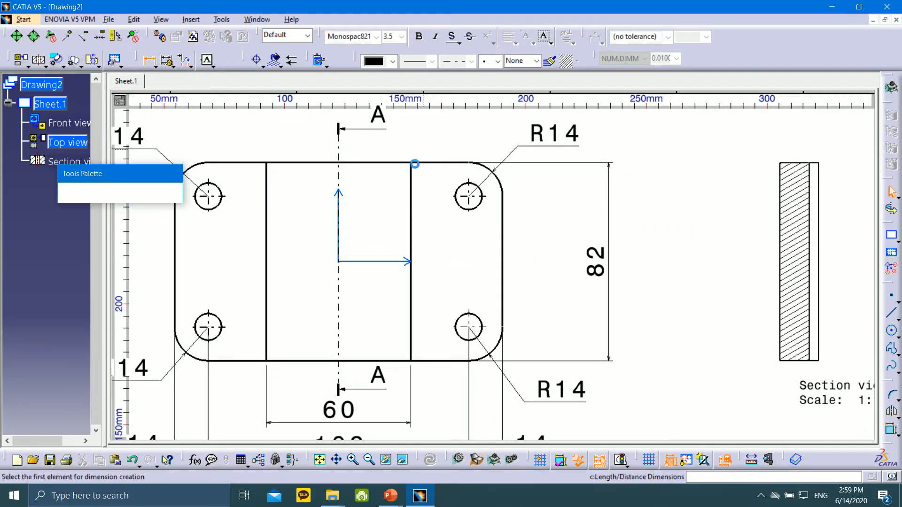
pyautogui.click(483, 320)
pyautogui.click(479, 198)
pyautogui.click(545, 225)
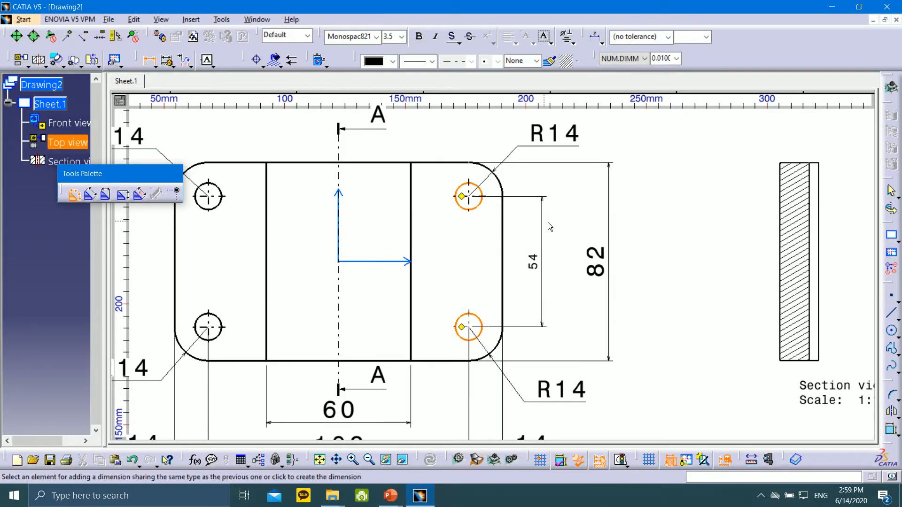
pyautogui.click(563, 255)
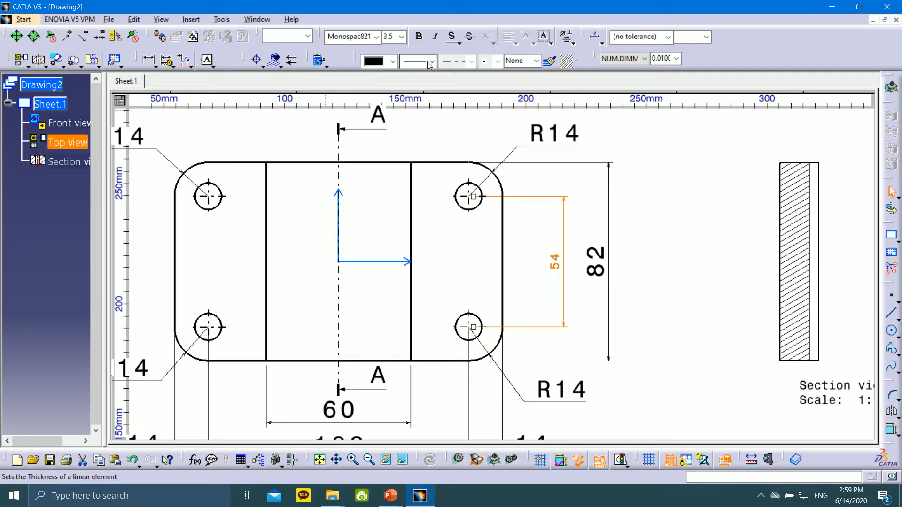
pyautogui.click(402, 37)
pyautogui.click(393, 79)
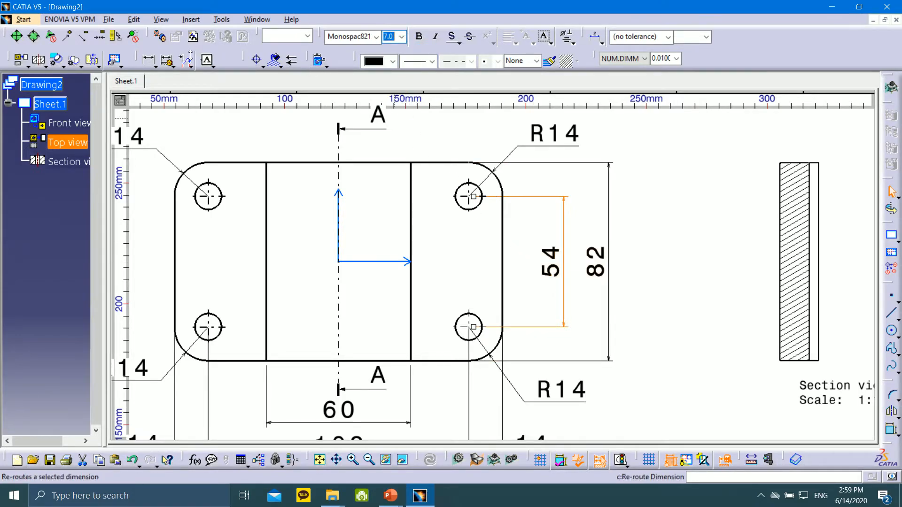
# - Dimension from the lower right hole to the plate's bottom edge in the top view, with a text height of 7.0 mm
pyautogui.click(149, 59)
pyautogui.click(467, 360)
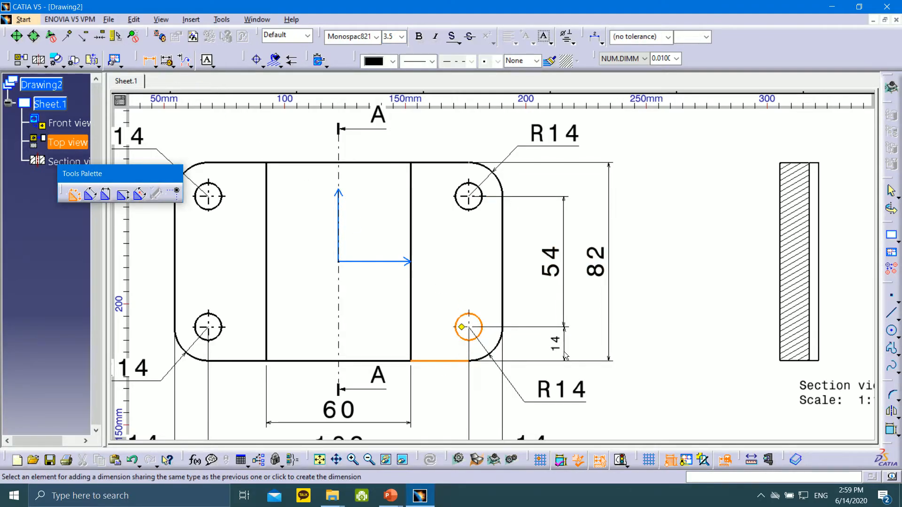
pyautogui.click(565, 353)
pyautogui.moveTo(625, 389); pyautogui.dragTo(596, 375, button='middle')
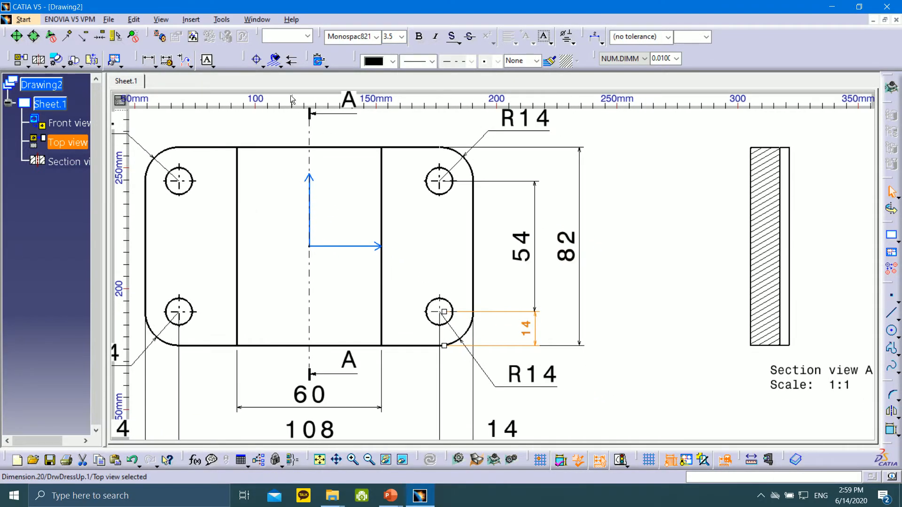
pyautogui.click(402, 36)
pyautogui.click(408, 78)
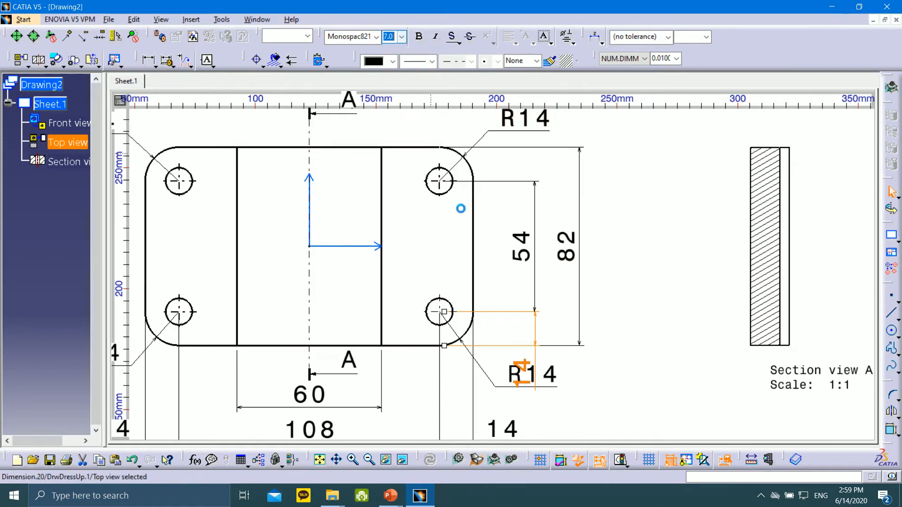
# - Shift the overall depth and vertical hole spacing dimensions further right and move the lower edge-to-hole value up, clear of the R14 callout
pyautogui.moveTo(579, 254); pyautogui.dragTo(622, 255)
pyautogui.moveTo(530, 254); pyautogui.dragTo(577, 262)
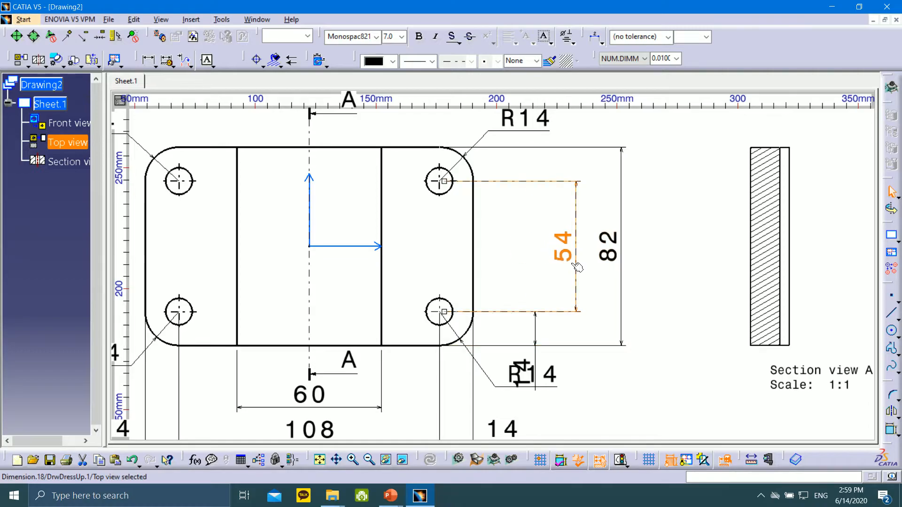
pyautogui.moveTo(523, 325); pyautogui.dragTo(528, 279)
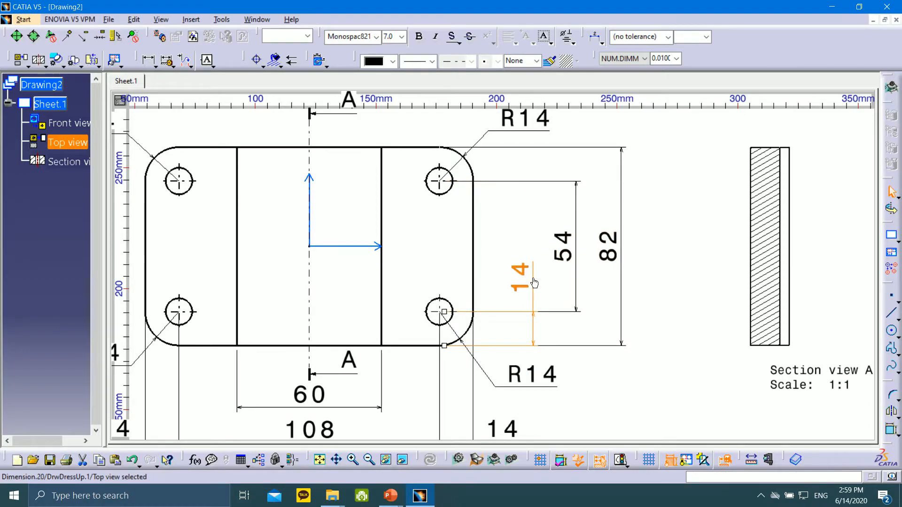
# - Dimension from the upper right hole to the plate's top edge, with the value below the extension lines and a text height of 7.0 mm
pyautogui.click(148, 60)
pyautogui.click(440, 175)
pyautogui.click(430, 148)
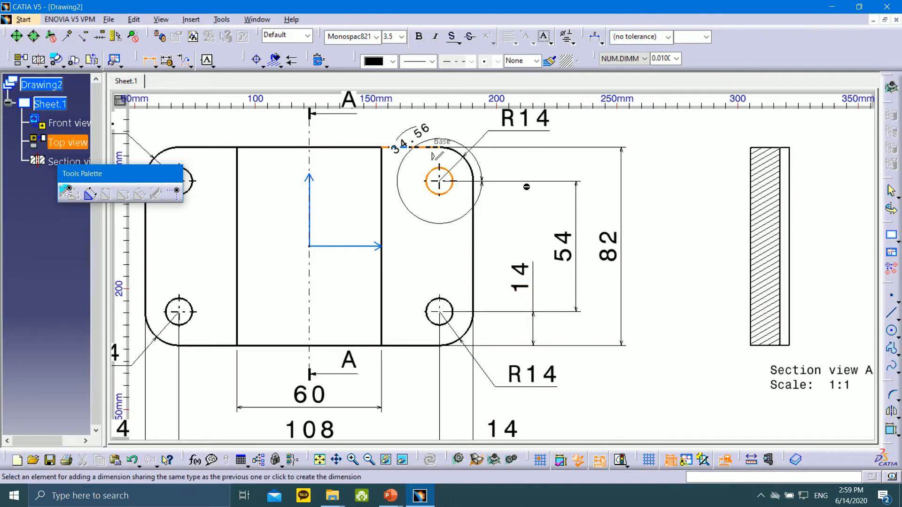
pyautogui.click(535, 215)
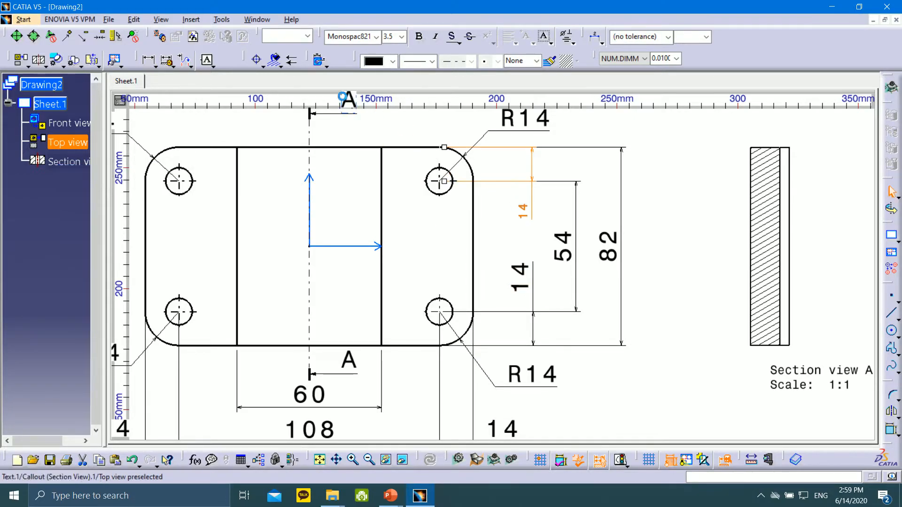
pyautogui.click(401, 37)
pyautogui.click(394, 76)
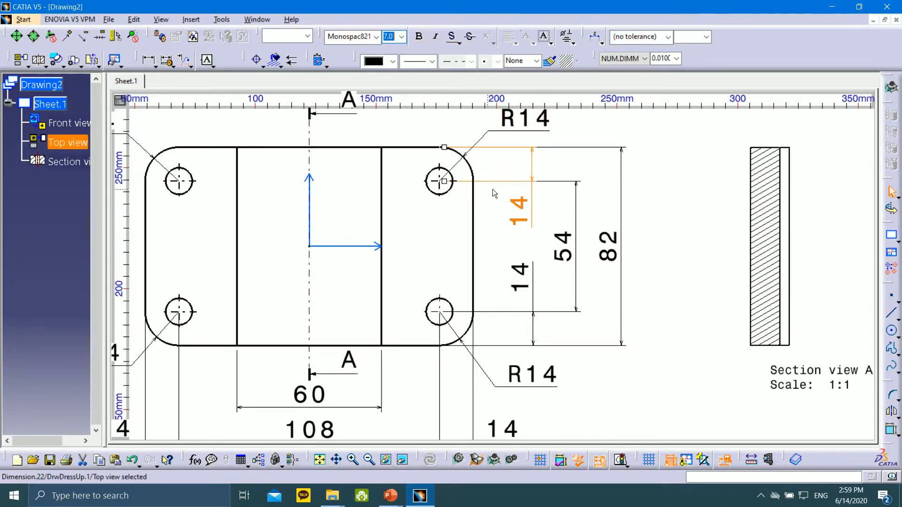
pyautogui.click(665, 215)
pyautogui.moveTo(485, 224)
pyautogui.mouseDown(button='middle')
pyautogui.moveTo(622, 264)
pyautogui.moveTo(584, 242)
pyautogui.moveTo(607, 262)
pyautogui.moveTo(616, 301)
pyautogui.mouseUp(button='middle')
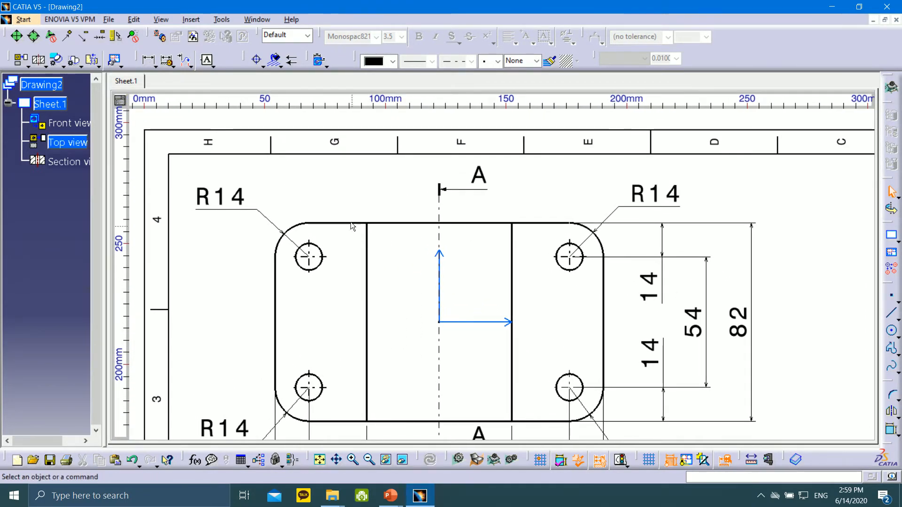
pyautogui.click(149, 59)
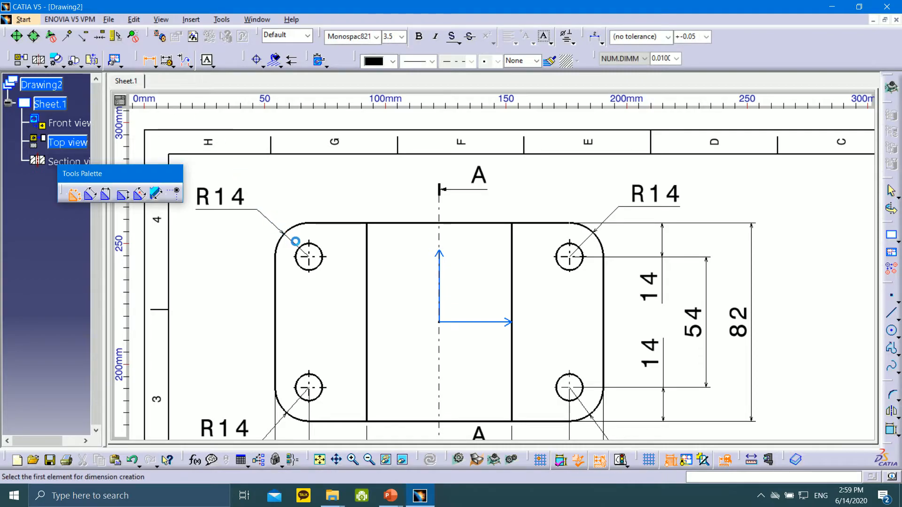
pyautogui.click(324, 252)
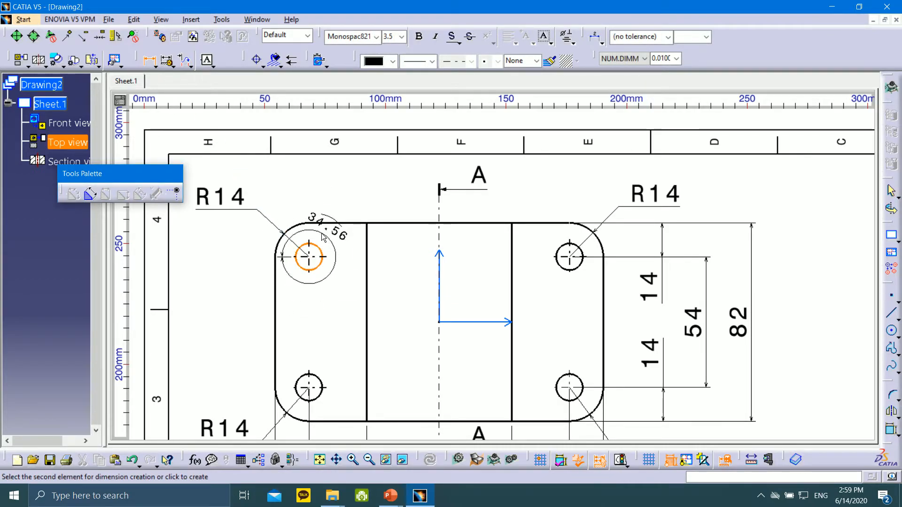
pyautogui.press('Escape')
# - Dimension the upper left hole's diameter in the top view on a horizontal leader above the plate, with a text height of 10.0 mm
pyautogui.click(156, 68)
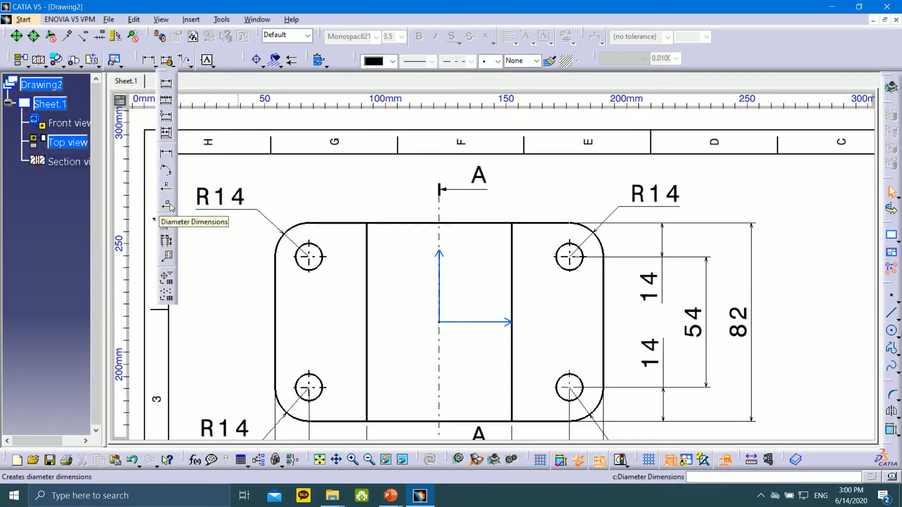
pyautogui.click(316, 247)
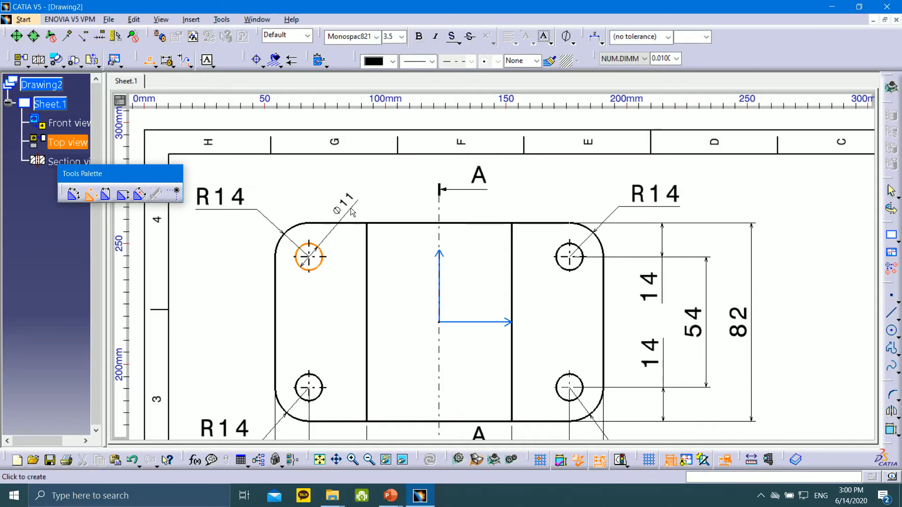
pyautogui.click(355, 200)
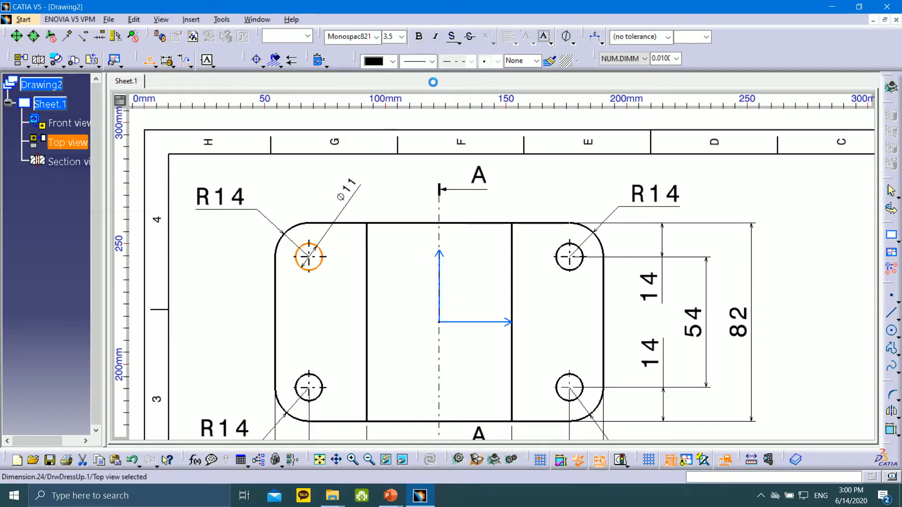
pyautogui.click(603, 43)
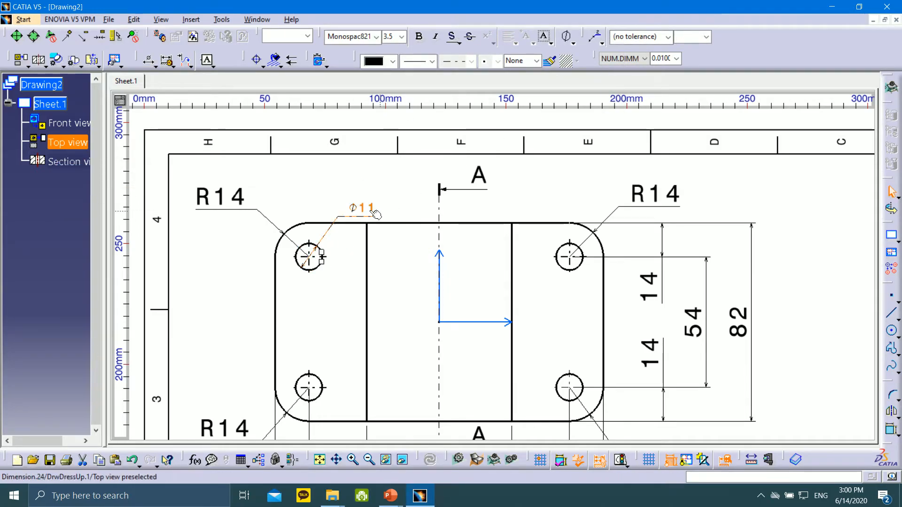
pyautogui.moveTo(362, 189); pyautogui.dragTo(331, 194)
pyautogui.click(402, 37)
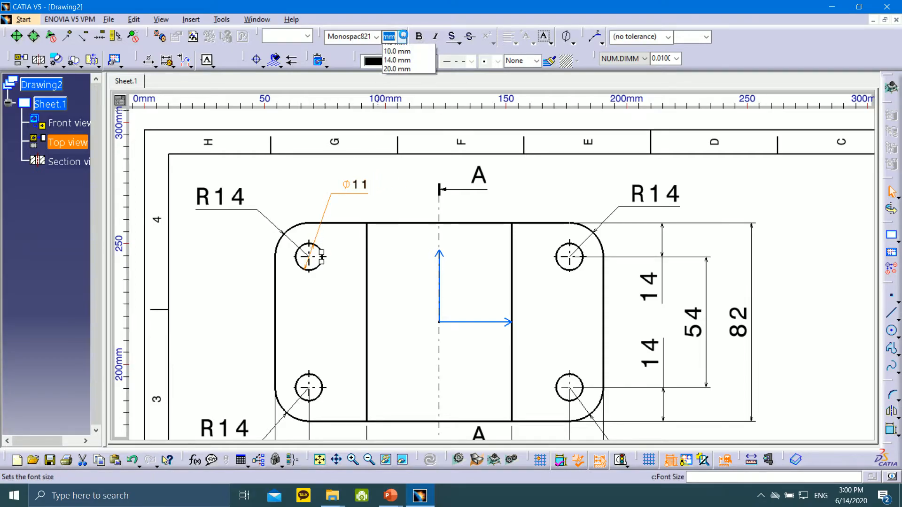
pyautogui.click(393, 84)
pyautogui.moveTo(406, 173); pyautogui.dragTo(334, 203)
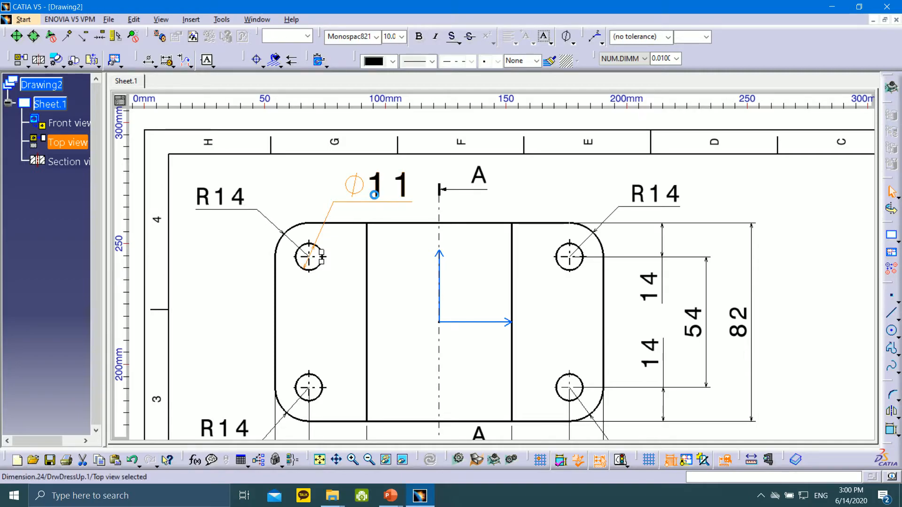
# - Add the associated text "4 -" in front of the hole diameter dimension's main value
pyautogui.doubleClick(376, 200)
pyautogui.click(526, 204)
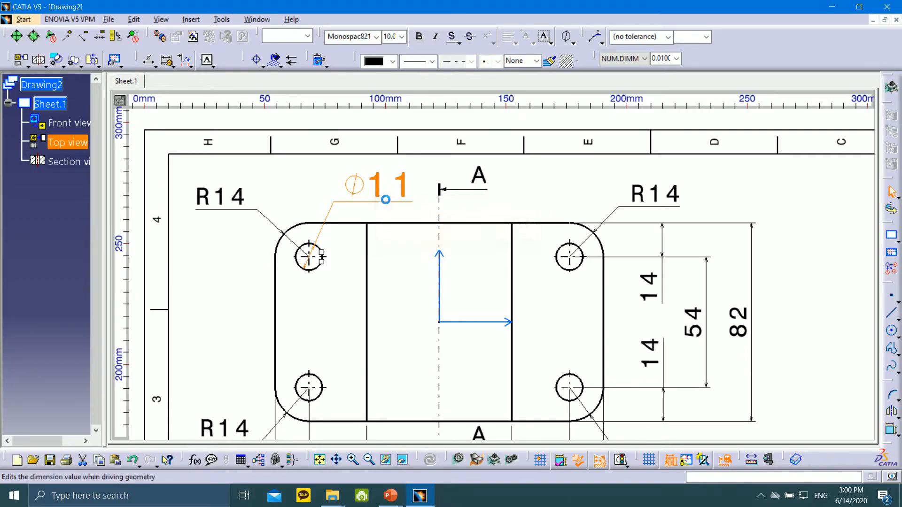
pyautogui.rightClick(378, 200)
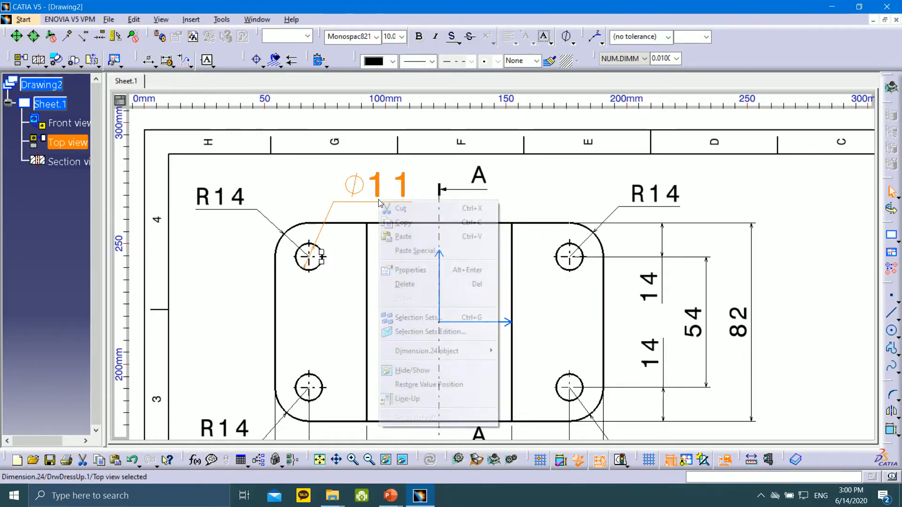
pyautogui.click(429, 272)
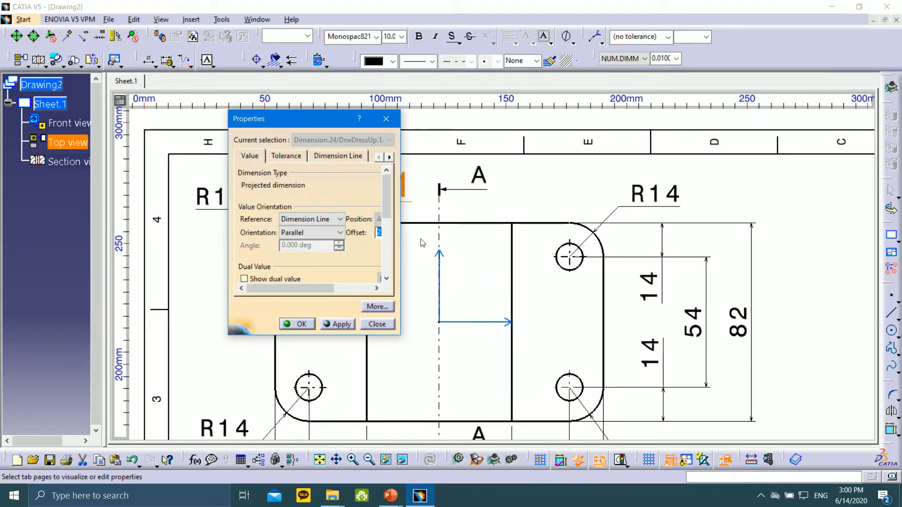
pyautogui.click(390, 157)
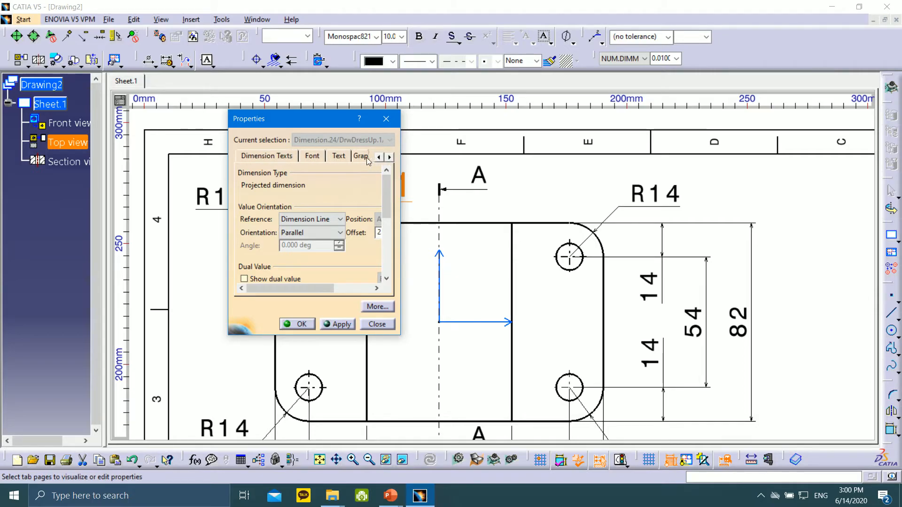
pyautogui.click(264, 155)
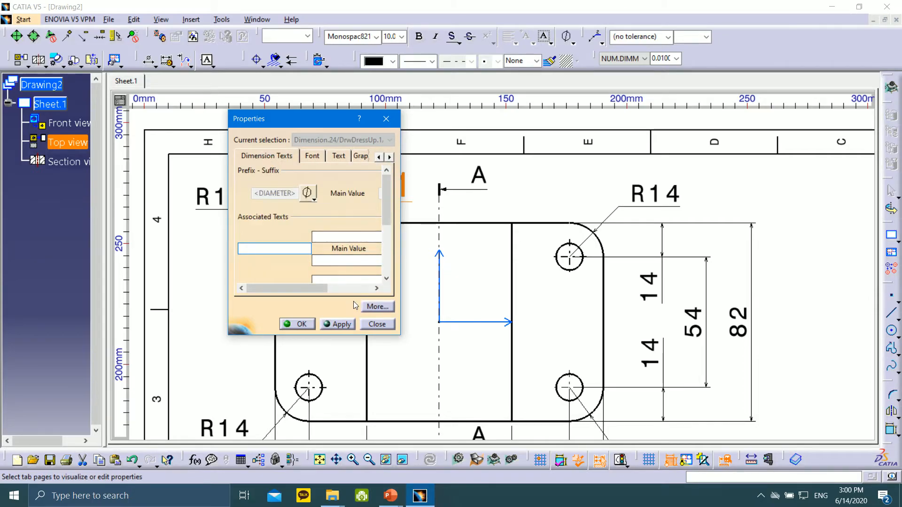
pyautogui.click(377, 288)
pyautogui.click(377, 288)
pyautogui.click(376, 289)
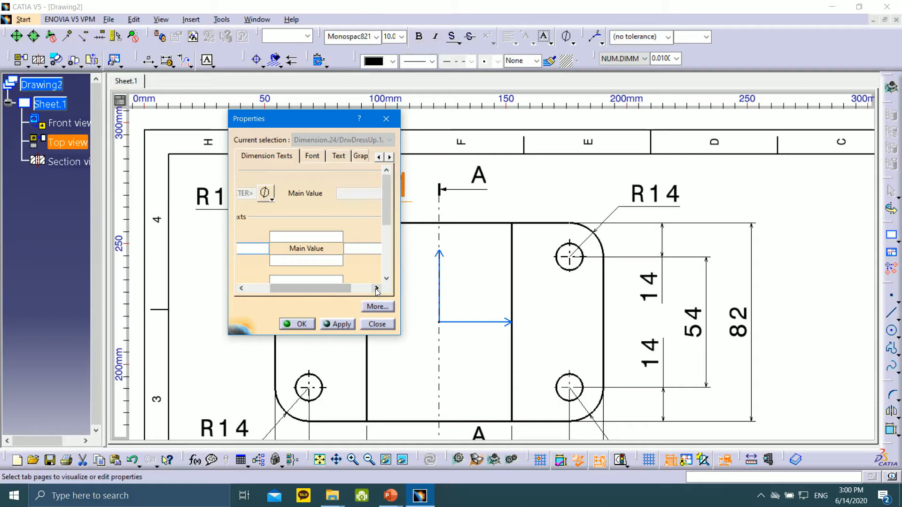
pyautogui.moveTo(346, 286); pyautogui.dragTo(254, 281)
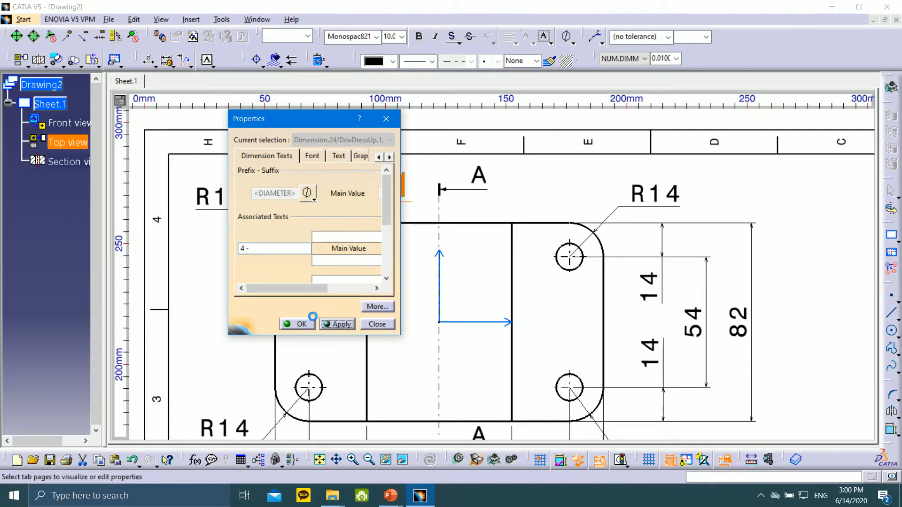
pyautogui.click(301, 325)
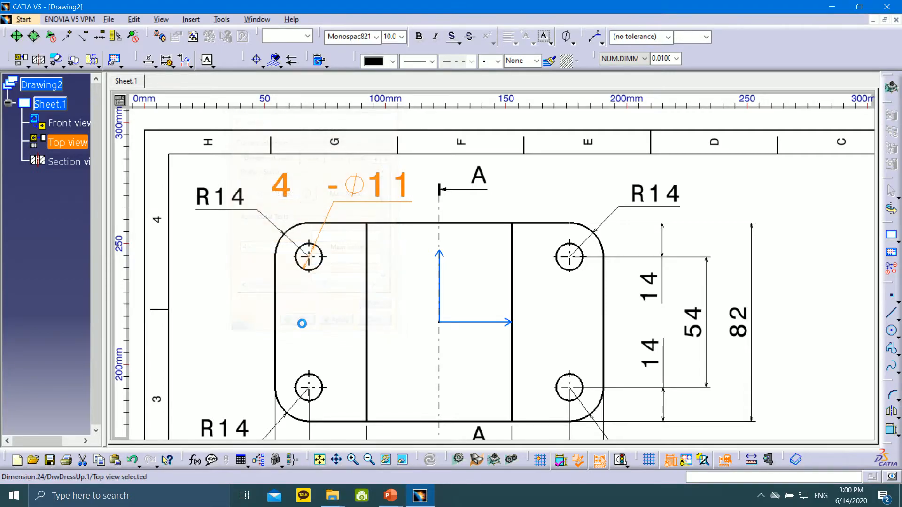
# - Tighten the text in front of the hole diameter value to "4-", without the space
pyautogui.rightClick(350, 194)
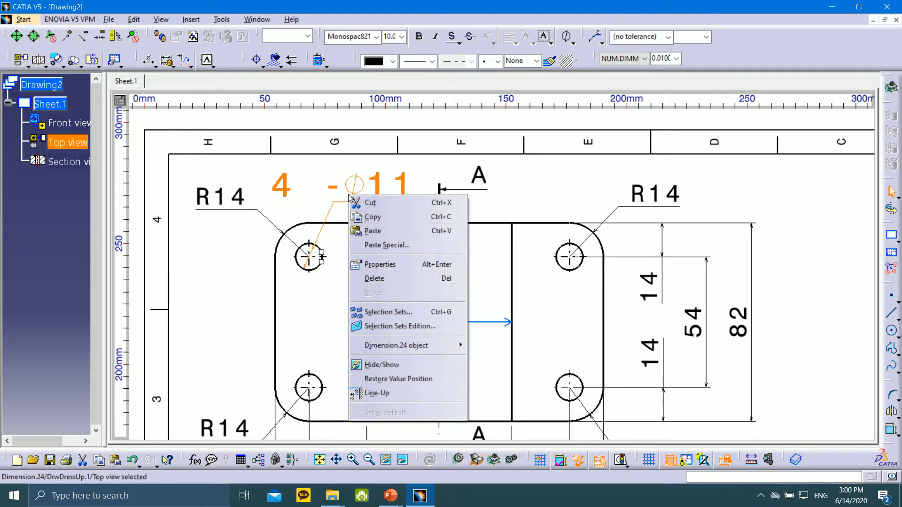
pyautogui.click(380, 265)
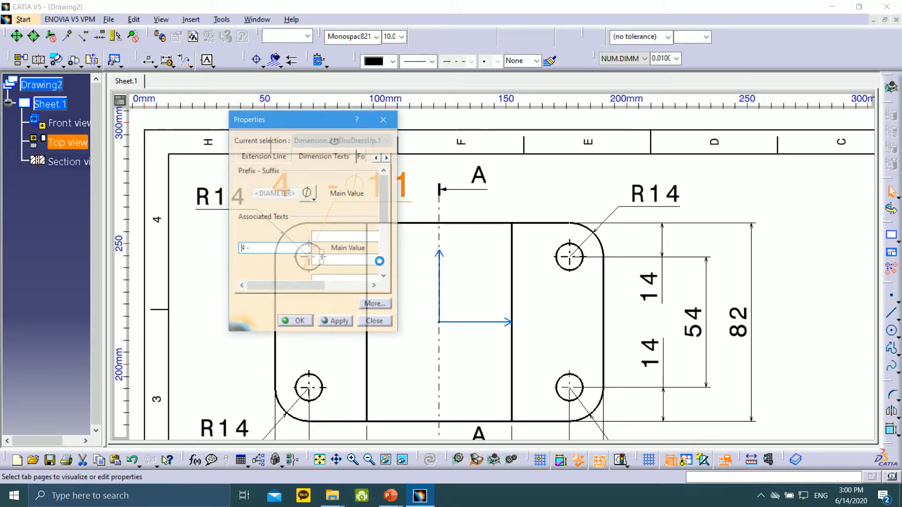
pyautogui.press('Delete')
pyautogui.press('Delete')
pyautogui.write('-')
pyautogui.click(337, 323)
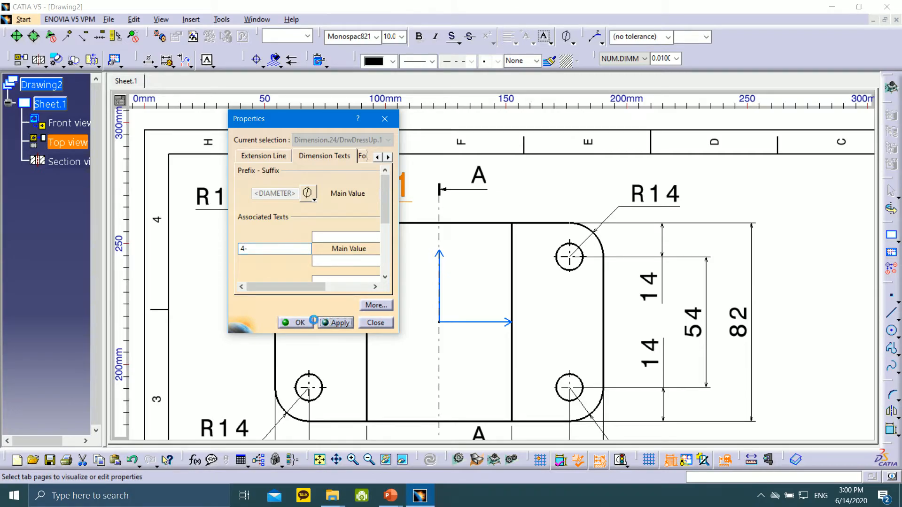
pyautogui.click(301, 322)
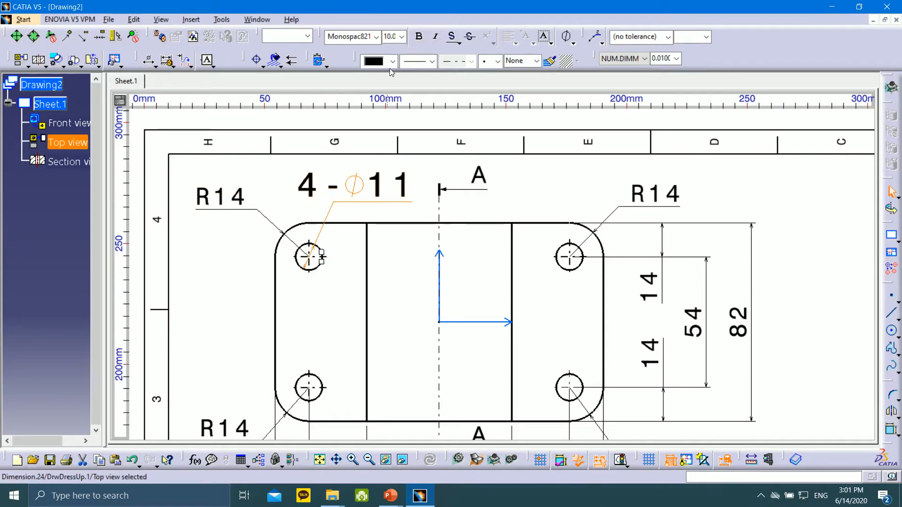
# - Set the hole diameter callout's text height to 7.0 mm
pyautogui.click(401, 37)
pyautogui.click(401, 76)
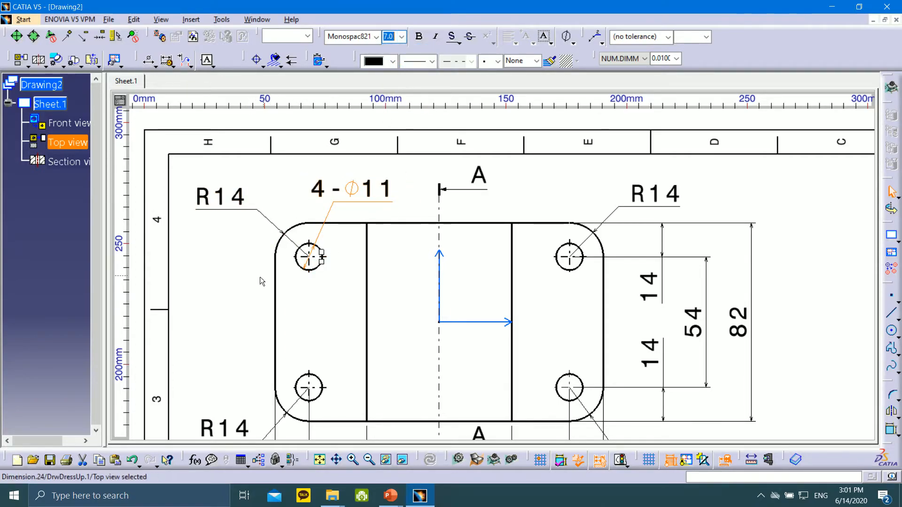
pyautogui.click(248, 326)
# - Shift the Front view label slightly right and down, clear of the space beneath the front view
pyautogui.moveTo(575, 180)
pyautogui.mouseDown(button='middle')
pyautogui.moveTo(541, 423)
pyautogui.moveTo(498, 350)
pyautogui.mouseUp(button='middle')
pyautogui.moveTo(498, 350)
pyautogui.mouseDown(button='middle')
pyautogui.moveTo(471, 174)
pyautogui.moveTo(445, 158)
pyautogui.moveTo(451, 167)
pyautogui.moveTo(456, 146)
pyautogui.mouseUp(button='middle')
pyautogui.moveTo(480, 347); pyautogui.dragTo(493, 351)
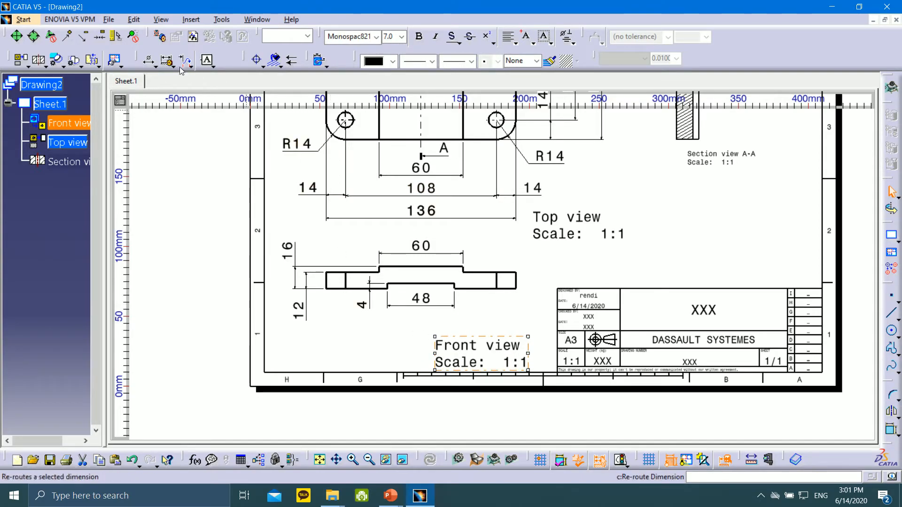
# - Dimension the plate's overall width in the front view below the 48 mm dimension, with a text height of 7.0 mm
pyautogui.click(155, 67)
pyautogui.click(164, 137)
pyautogui.click(327, 282)
pyautogui.click(516, 282)
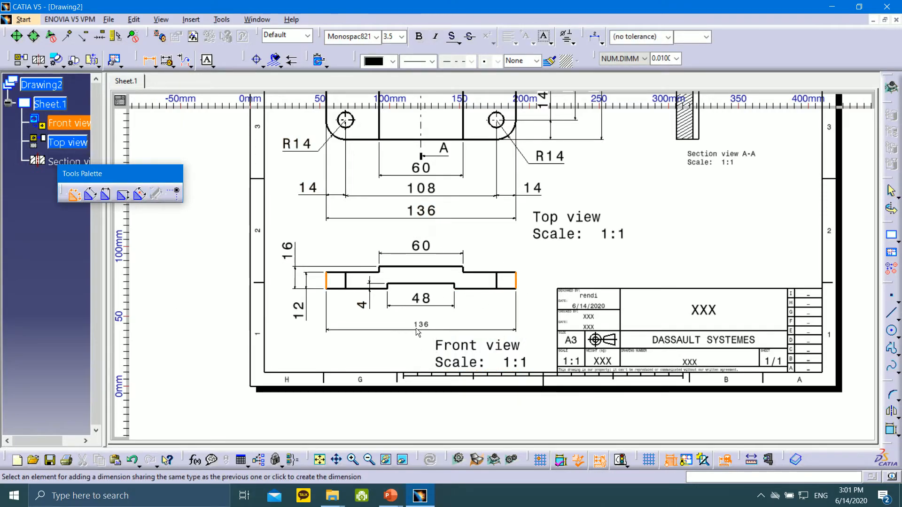
pyautogui.click(421, 329)
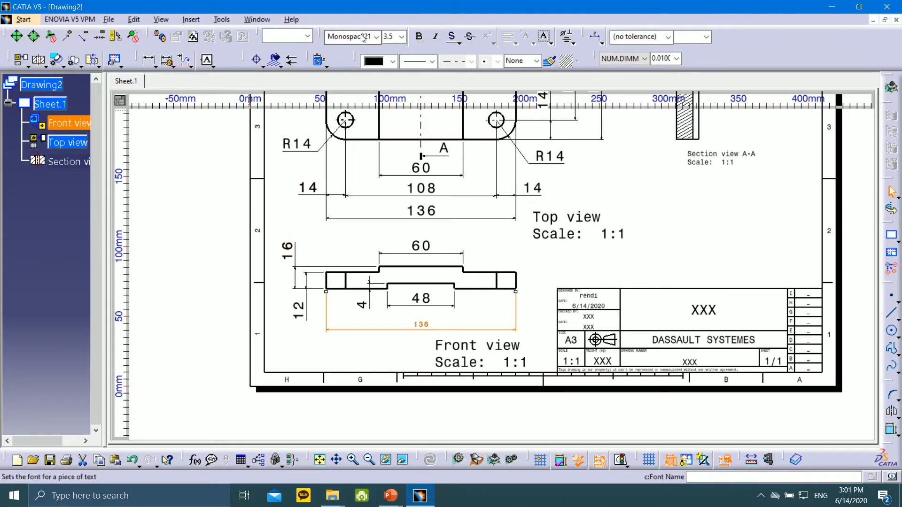
pyautogui.click(402, 37)
pyautogui.click(403, 75)
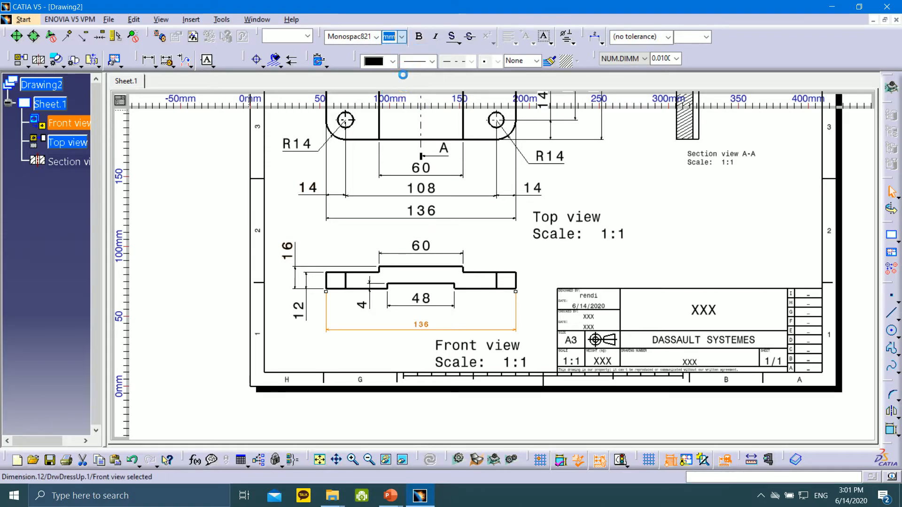
pyautogui.click(566, 259)
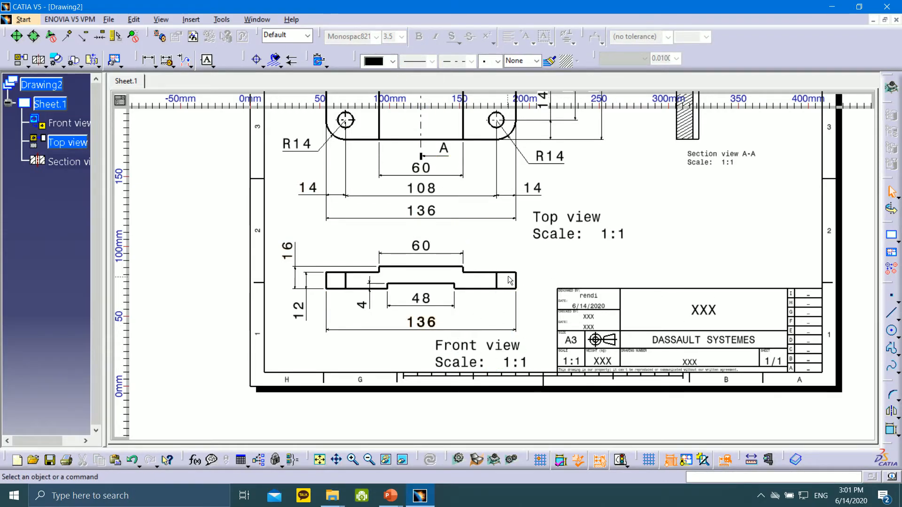
# - Set the Section view A-A label's text height to 7.0 mm and move the label further below the section view
pyautogui.moveTo(512, 279)
pyautogui.mouseDown(button='middle')
pyautogui.moveTo(406, 275)
pyautogui.moveTo(368, 303)
pyautogui.moveTo(413, 344)
pyautogui.moveTo(446, 353)
pyautogui.mouseUp(button='middle')
pyautogui.scroll(2, 619, 271)
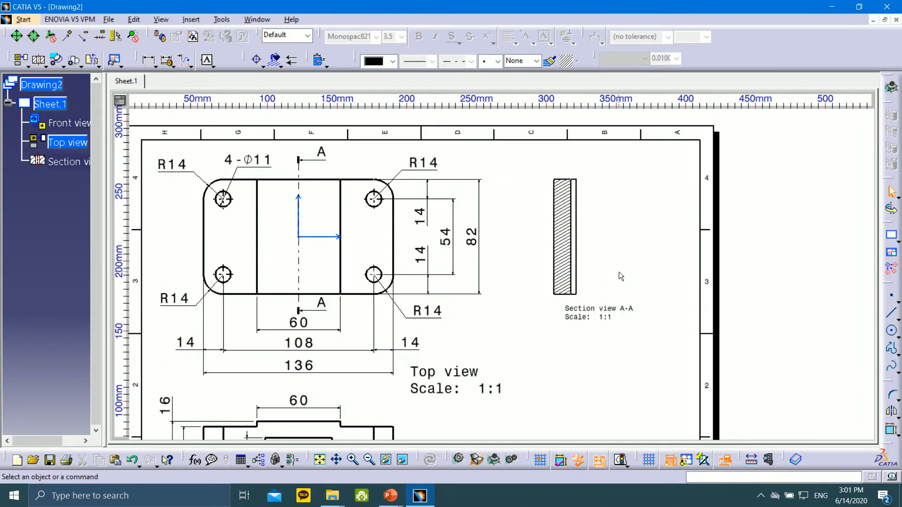
pyautogui.click(603, 307)
pyautogui.click(402, 37)
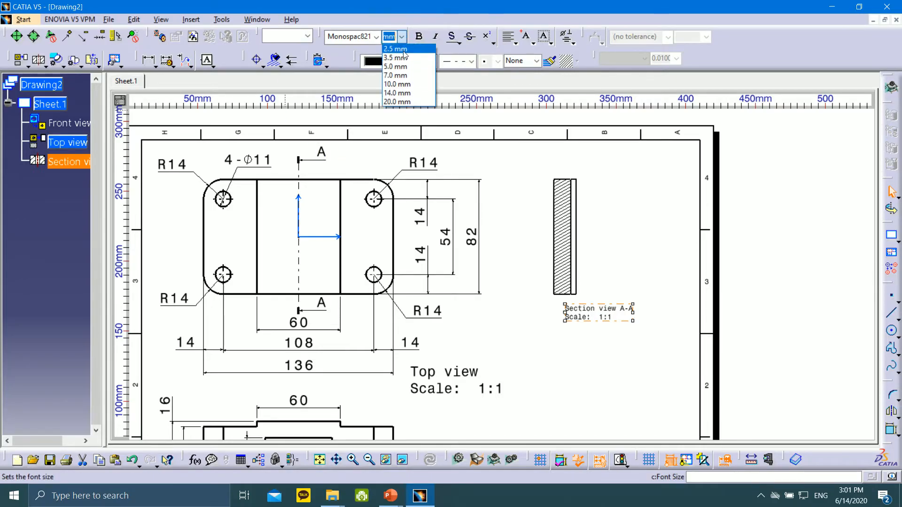
pyautogui.click(405, 76)
pyautogui.moveTo(617, 308); pyautogui.dragTo(592, 336)
pyautogui.moveTo(501, 326)
pyautogui.mouseDown(button='middle')
pyautogui.moveTo(556, 266)
pyautogui.moveTo(562, 183)
pyautogui.mouseUp(button='middle')
pyautogui.moveTo(522, 229)
pyautogui.mouseDown()
pyautogui.moveTo(483, 244)
pyautogui.moveTo(509, 218)
pyautogui.moveTo(523, 173)
pyautogui.moveTo(500, 242)
pyautogui.moveTo(512, 231)
pyautogui.mouseUp()
# - Dimension the plate's overall thickness below the hatched section view, with a text height of 7.0 mm
pyautogui.moveTo(630, 152); pyautogui.dragTo(585, 275, button='middle')
pyautogui.click(150, 60)
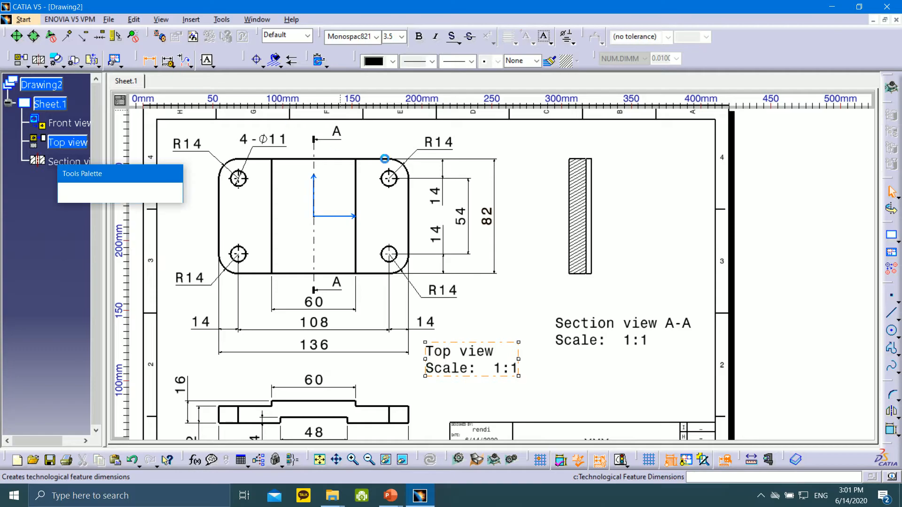
pyautogui.moveTo(593, 224); pyautogui.dragTo(589, 181, button='middle')
pyautogui.moveTo(601, 203); pyautogui.dragTo(455, 258, button='middle')
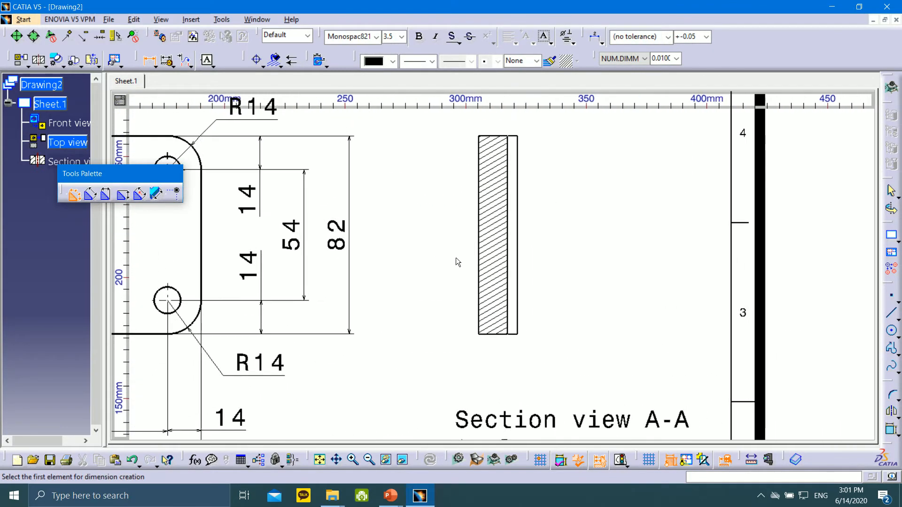
pyautogui.click(478, 271)
pyautogui.click(517, 278)
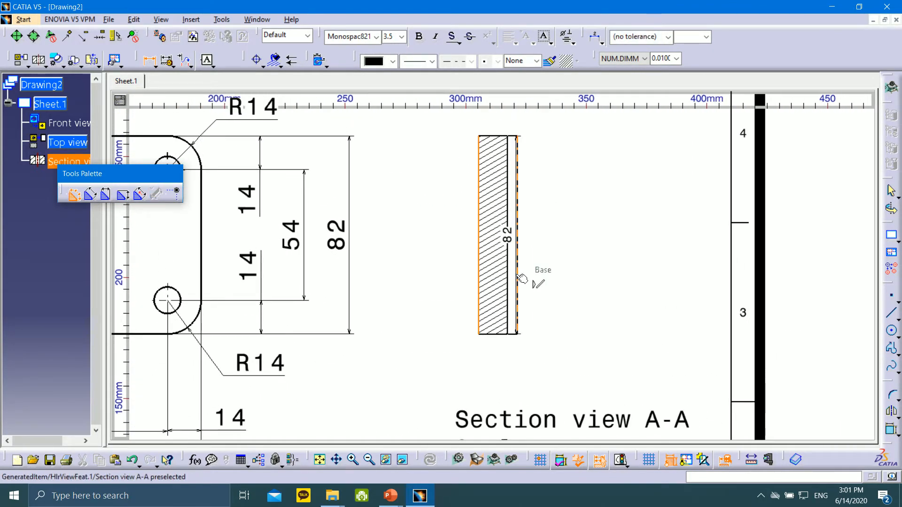
pyautogui.click(504, 374)
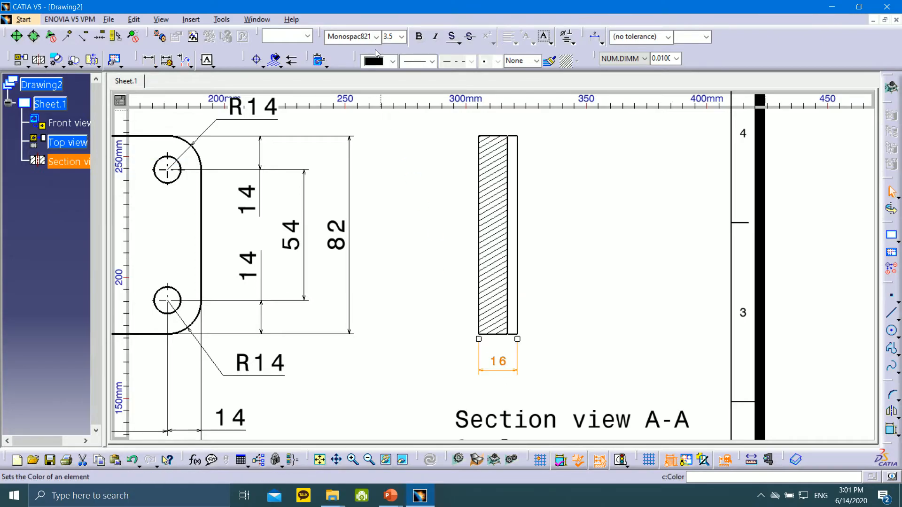
pyautogui.click(398, 75)
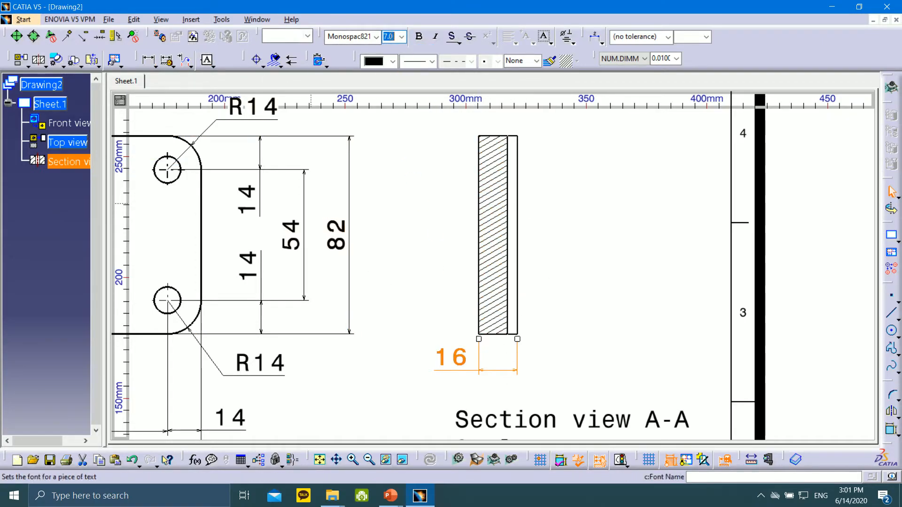
# - Dimension the plate's overall height on the near side of the hatched section view, beside the top view, with a text height of 7.0 mm
pyautogui.click(149, 60)
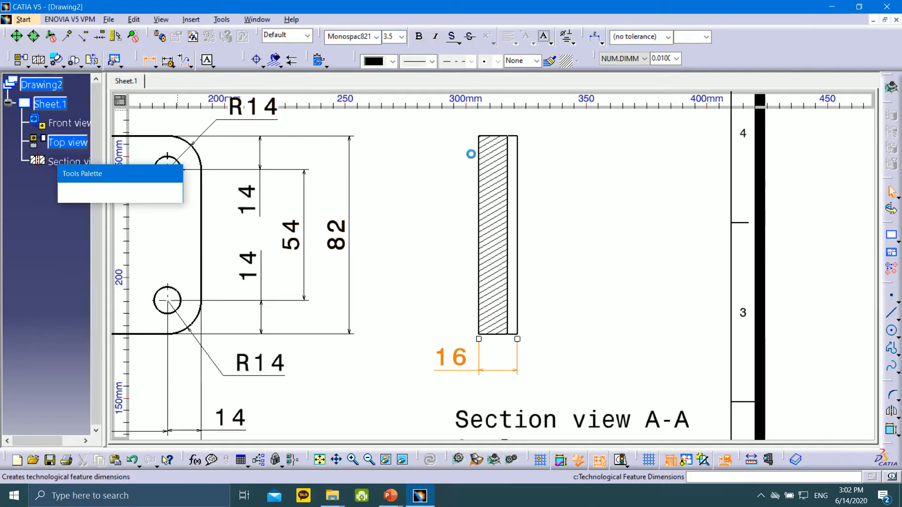
pyautogui.click(494, 137)
pyautogui.click(499, 331)
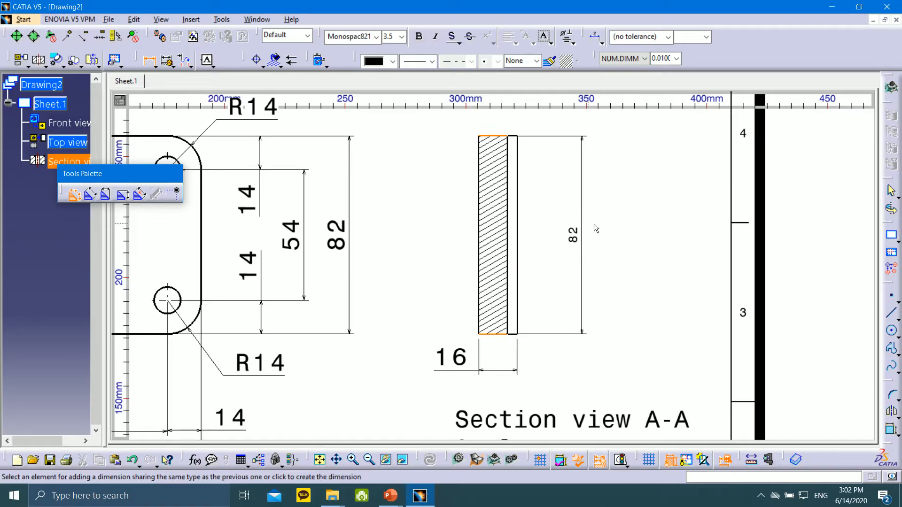
pyautogui.click(452, 231)
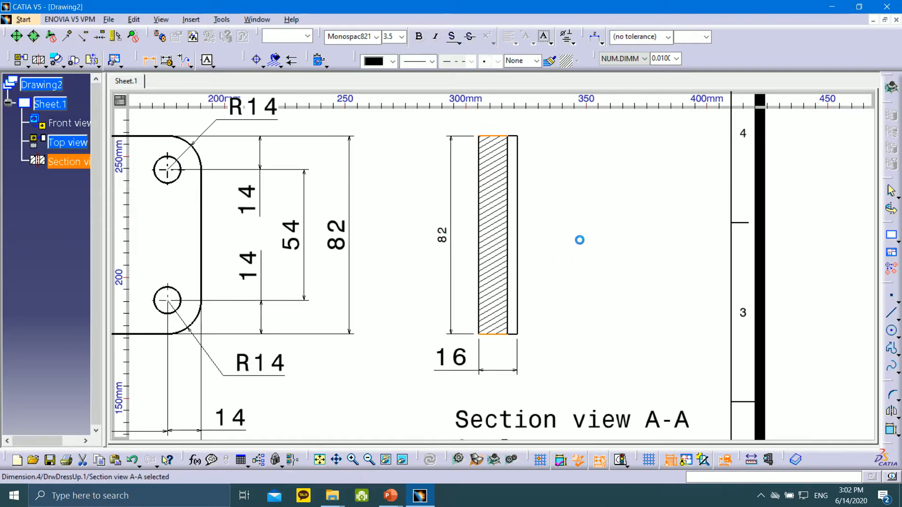
pyautogui.click(401, 37)
pyautogui.click(403, 75)
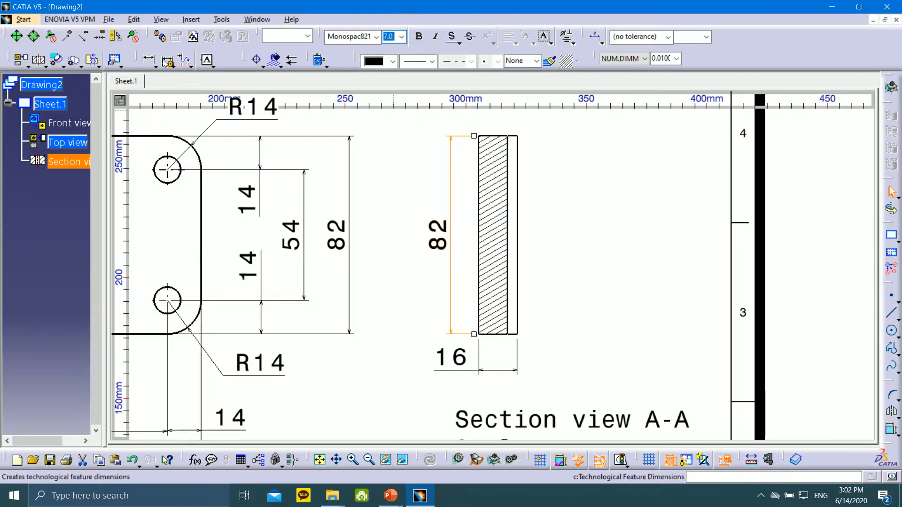
# - Dimension the hatched portion's thickness above the section view with 7.0 mm text, and shift the dimension text left of the view
pyautogui.click(149, 60)
pyautogui.moveTo(455, 157); pyautogui.dragTo(460, 210, button='middle')
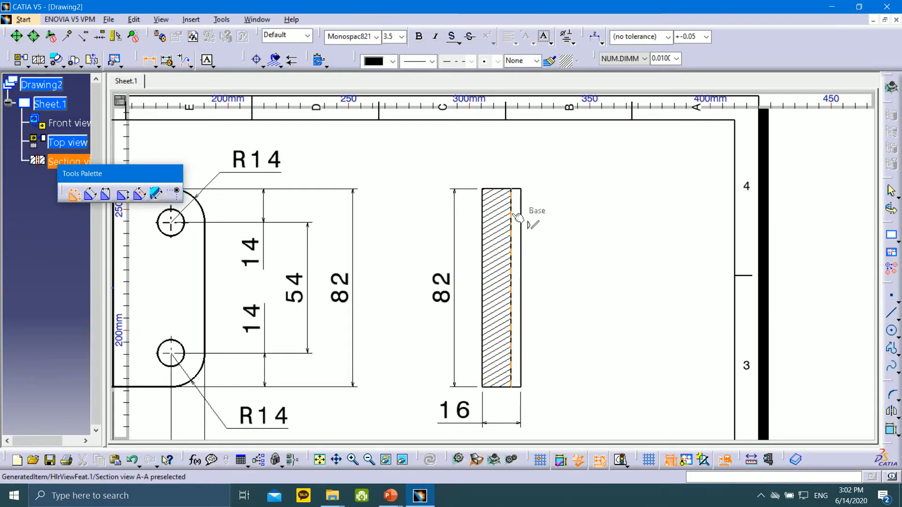
pyautogui.click(512, 216)
pyautogui.click(482, 209)
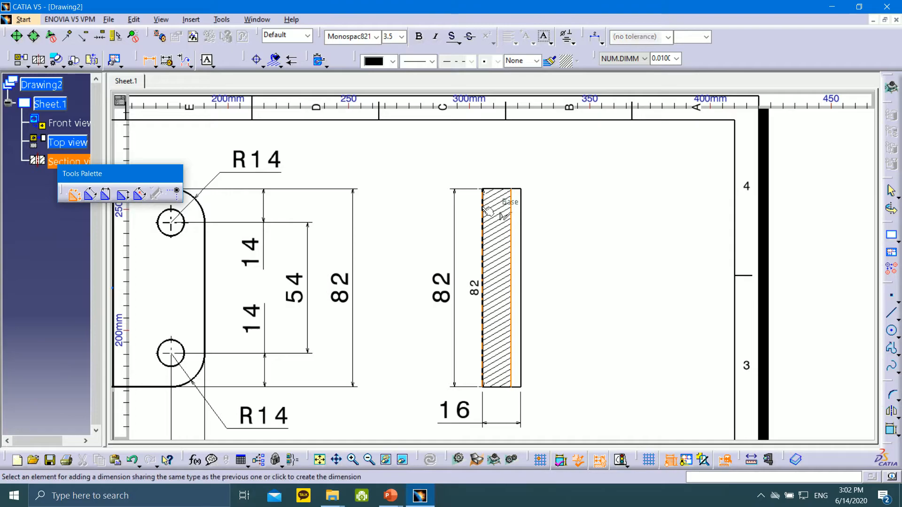
pyautogui.click(503, 158)
pyautogui.click(402, 37)
pyautogui.click(403, 76)
pyautogui.moveTo(463, 153); pyautogui.dragTo(438, 156)
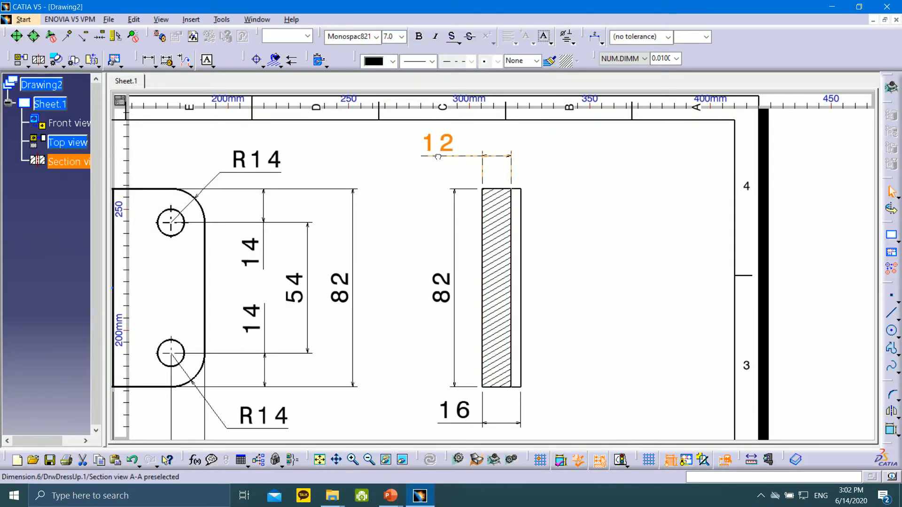
pyautogui.click(402, 37)
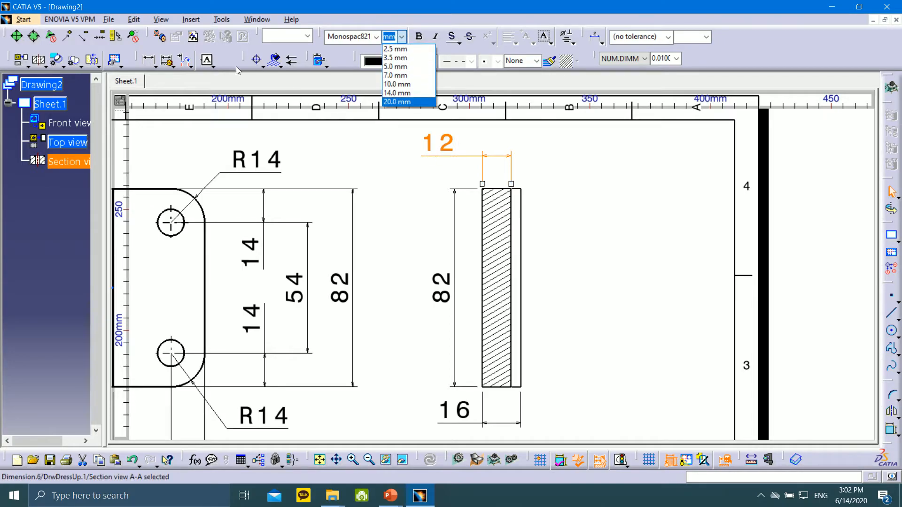
# - Dimension the thickness of the narrow unhatched strip above the section view, placing the text to its right
pyautogui.click(150, 56)
pyautogui.click(149, 60)
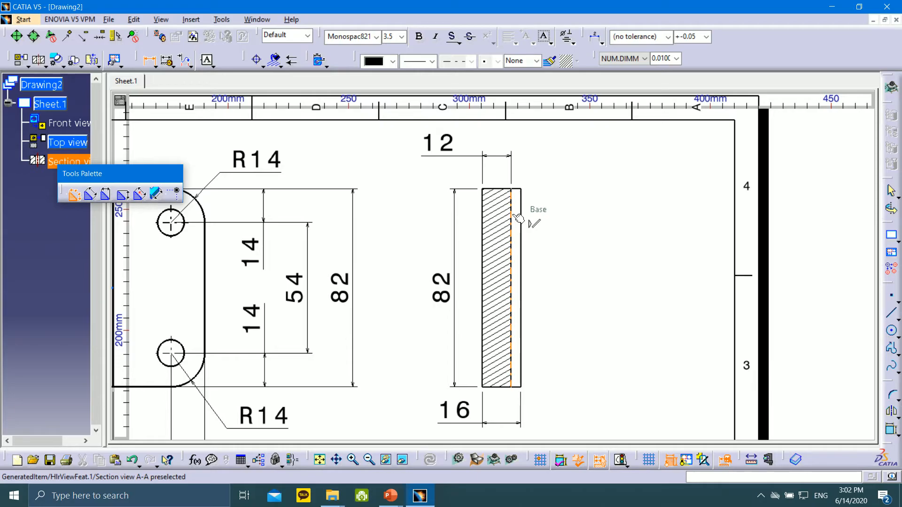
pyautogui.moveTo(517, 219)
pyautogui.mouseDown(button='middle')
pyautogui.moveTo(540, 254)
pyautogui.moveTo(643, 203)
pyautogui.mouseUp(button='middle')
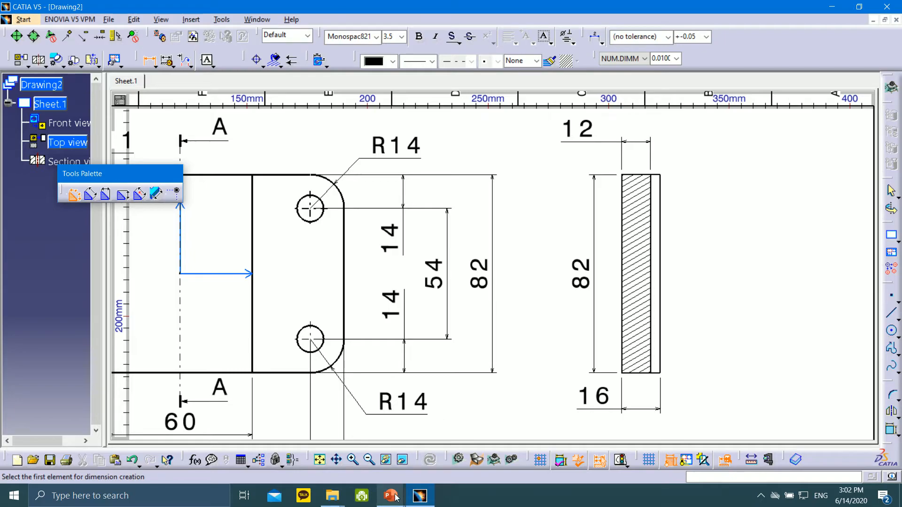
pyautogui.moveTo(395, 495)
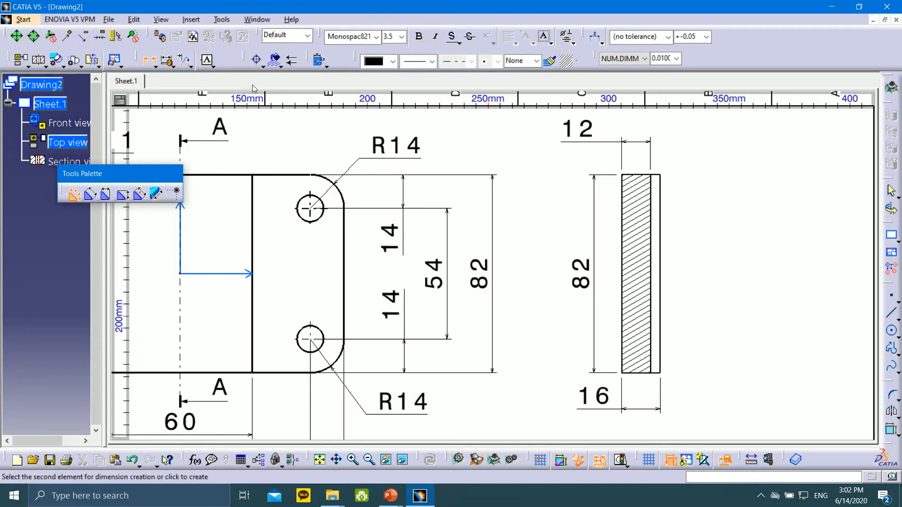
pyautogui.moveTo(723, 357); pyautogui.dragTo(572, 397, button='middle')
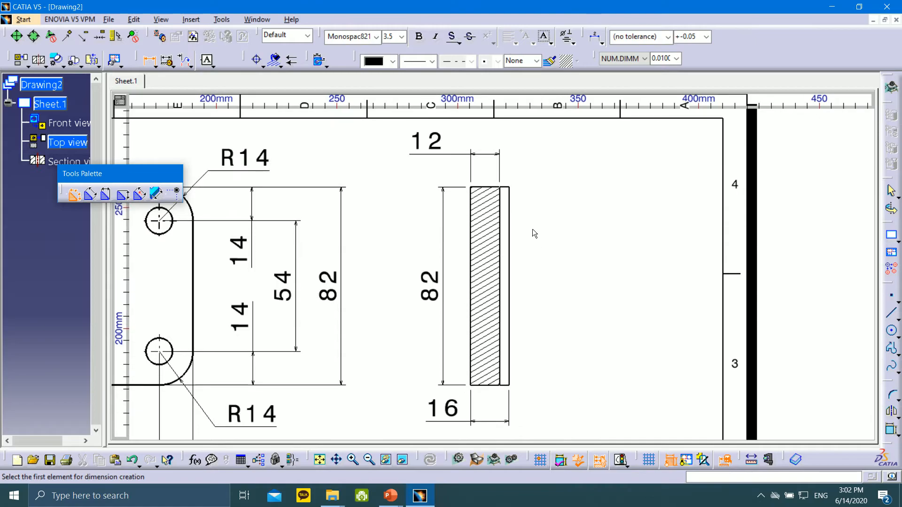
pyautogui.click(500, 216)
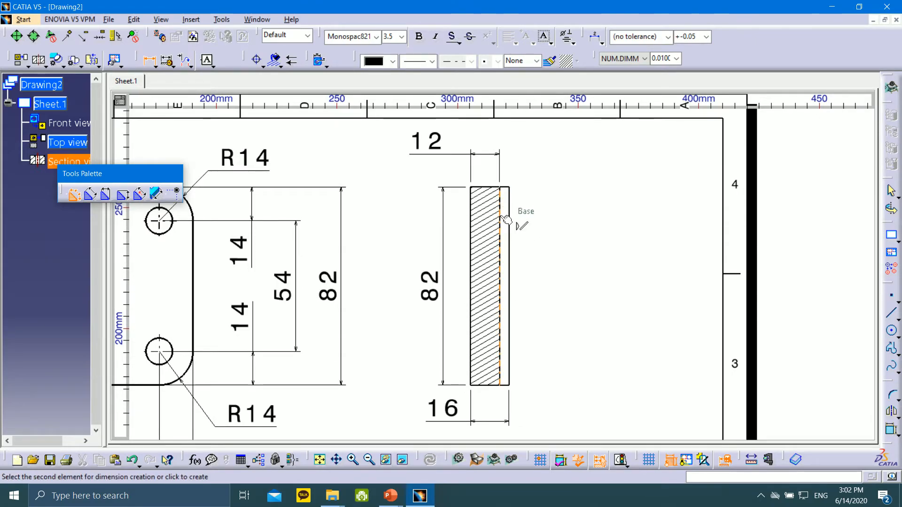
pyautogui.click(514, 230)
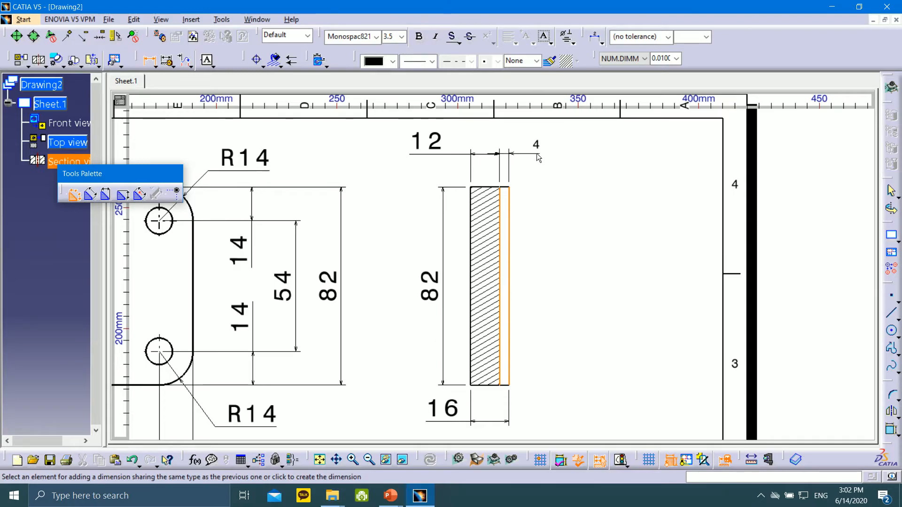
pyautogui.click(537, 153)
# - Stagger the hatched portion's dimension above the strip's dimension, and set the strip dimension's text height to 7.0 mm
pyautogui.moveTo(426, 148); pyautogui.dragTo(424, 163)
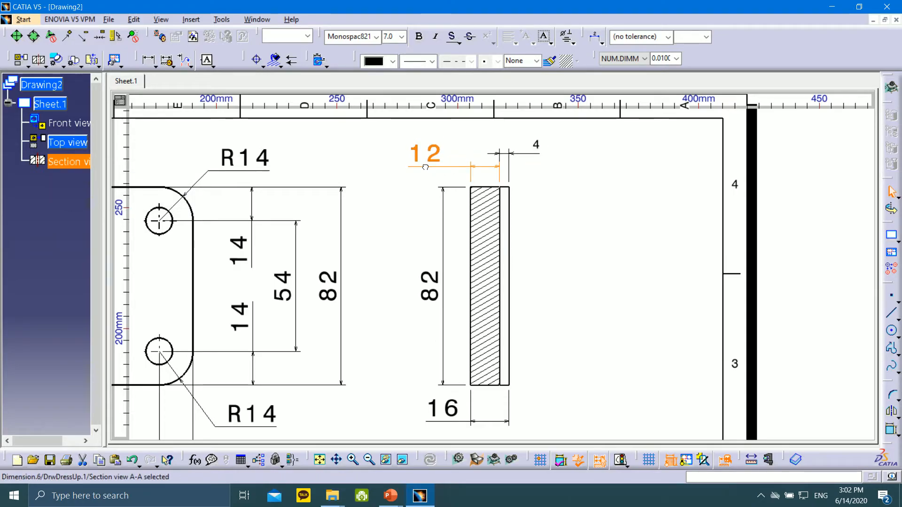
pyautogui.moveTo(483, 168); pyautogui.dragTo(533, 157)
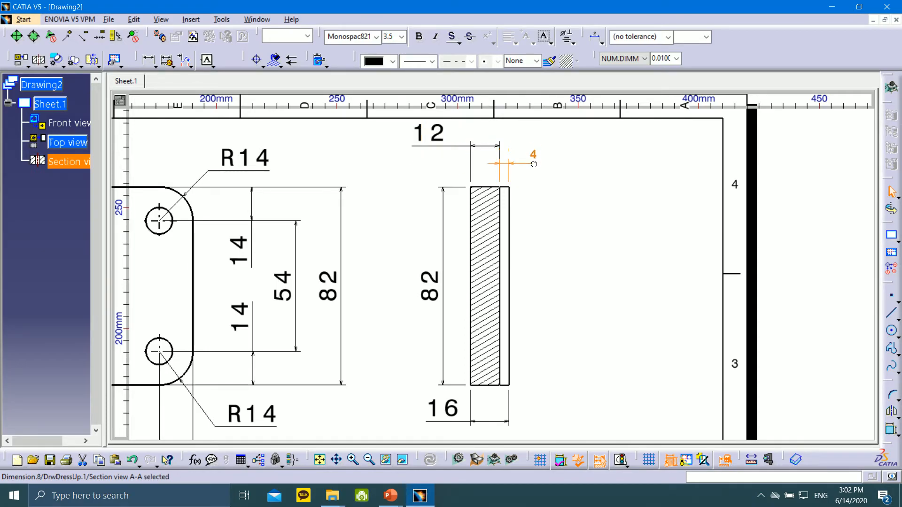
pyautogui.click(403, 39)
pyautogui.click(397, 77)
pyautogui.click(693, 294)
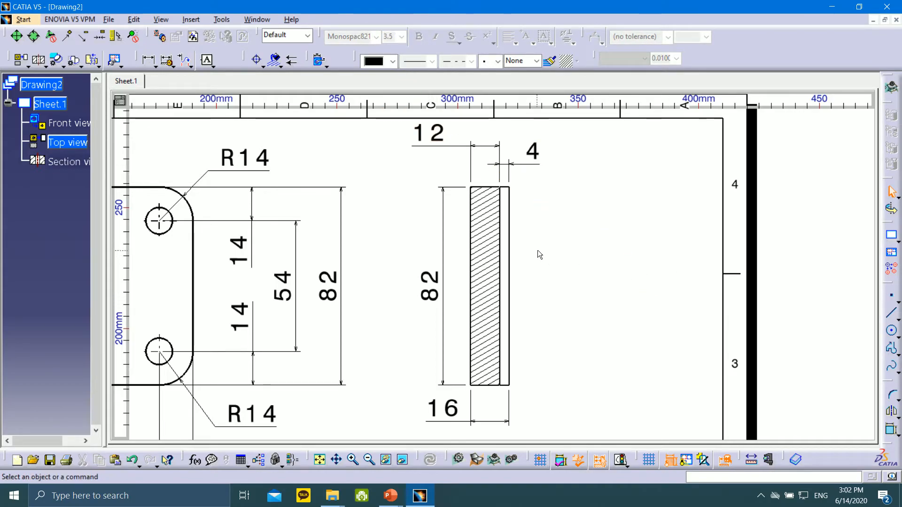
# - Fine-tune the positions of the 12 mm and 4 mm thickness dimensions above the section view
pyautogui.moveTo(524, 244)
pyautogui.mouseDown(button='middle')
pyautogui.moveTo(524, 301)
pyautogui.moveTo(512, 287)
pyautogui.mouseUp(button='middle')
pyautogui.click(465, 207)
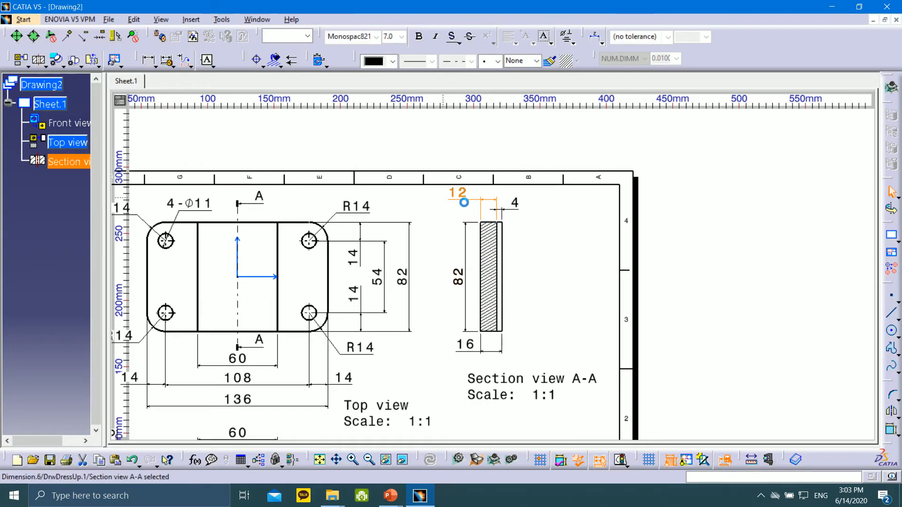
pyautogui.moveTo(522, 214); pyautogui.dragTo(523, 220)
# - Shift the front view and its linked views slightly right on the sheet, displaying the view frames only for the move
pyautogui.moveTo(524, 268)
pyautogui.mouseDown(button='middle')
pyautogui.moveTo(709, 241)
pyautogui.moveTo(773, 207)
pyautogui.mouseUp(button='middle')
pyautogui.moveTo(674, 169)
pyautogui.keyDown('ctrl'); pyautogui.mouseDown(button='middle')
pyautogui.moveTo(675, 201)
pyautogui.moveTo(637, 185)
pyautogui.mouseUp(button='middle'); pyautogui.keyUp('ctrl')
pyautogui.moveTo(661, 281)
pyautogui.mouseDown(button='middle')
pyautogui.moveTo(637, 217)
pyautogui.moveTo(588, 246)
pyautogui.mouseUp(button='middle')
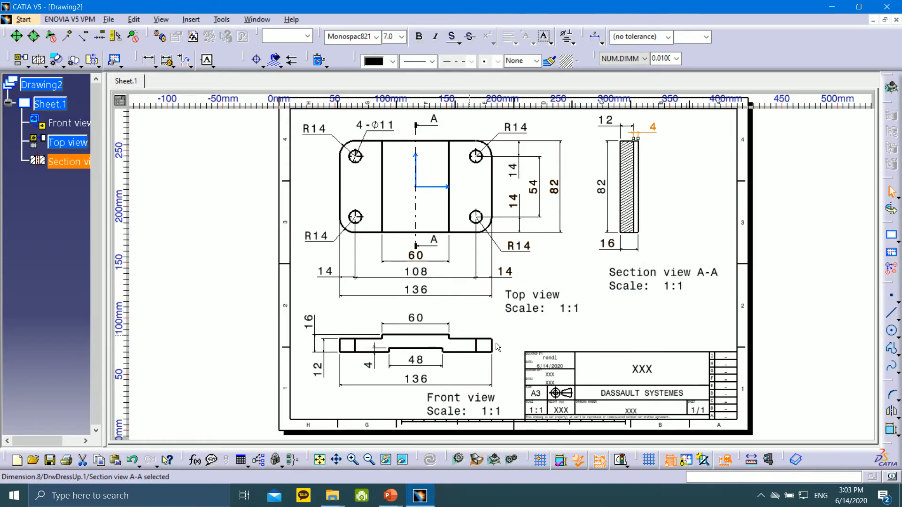
pyautogui.moveTo(601, 182); pyautogui.dragTo(581, 184, button='middle')
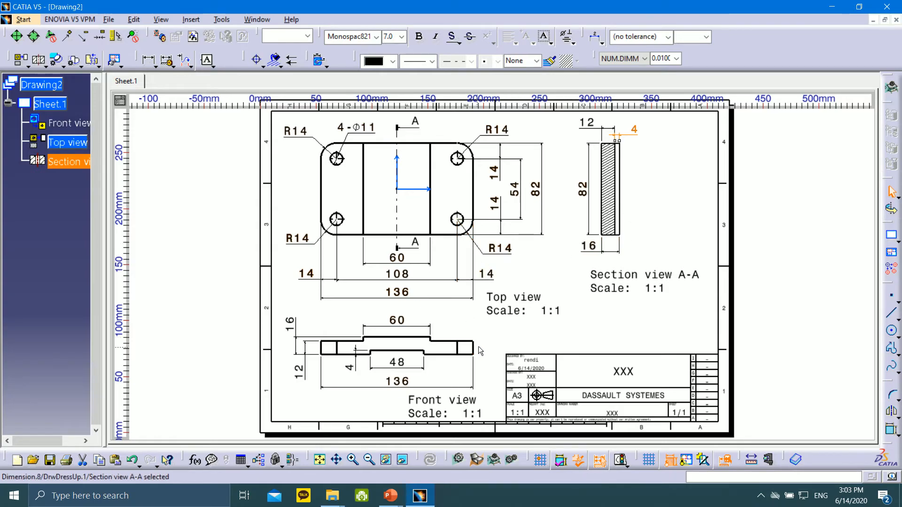
pyautogui.click(686, 461)
pyautogui.moveTo(505, 350)
pyautogui.mouseDown()
pyautogui.moveTo(517, 351)
pyautogui.moveTo(510, 338)
pyautogui.moveTo(516, 350)
pyautogui.mouseUp()
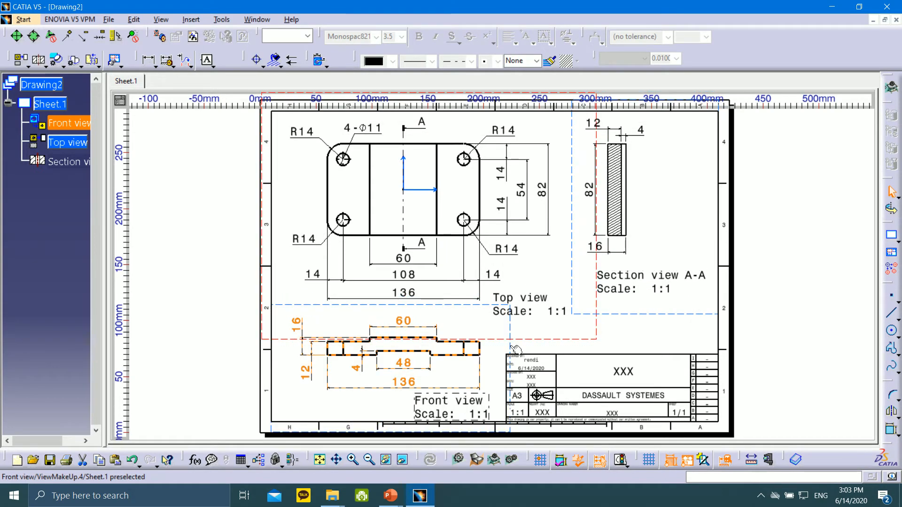
pyautogui.click(690, 323)
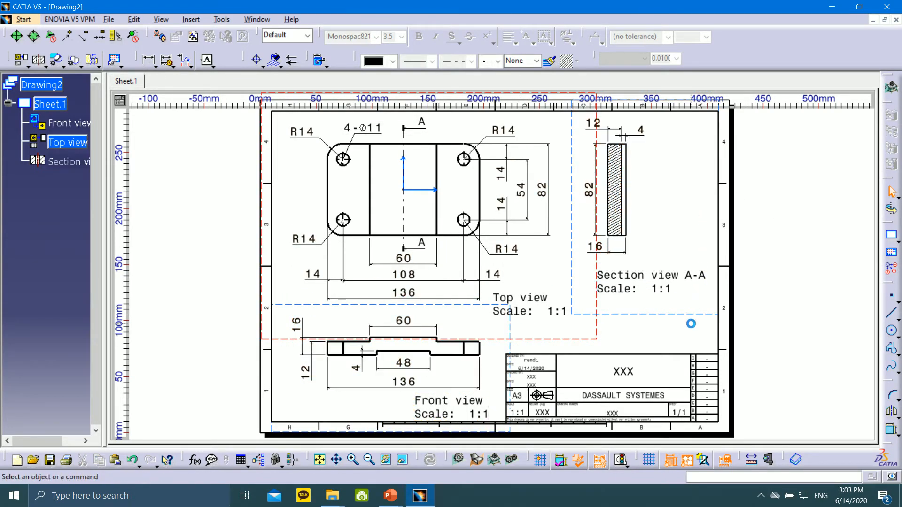
pyautogui.click(687, 460)
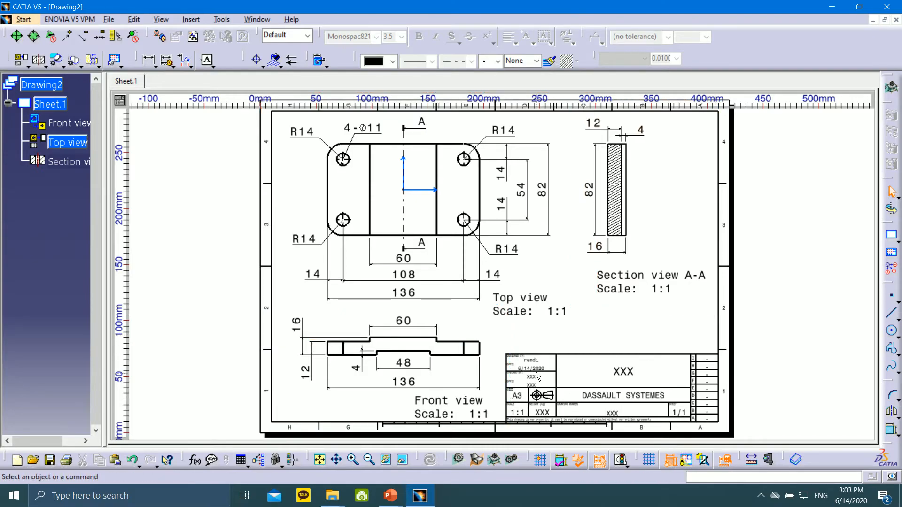
# - Switch to the sheet background and replace the title block's DESIGNED BY name with xxx
pyautogui.click(134, 19)
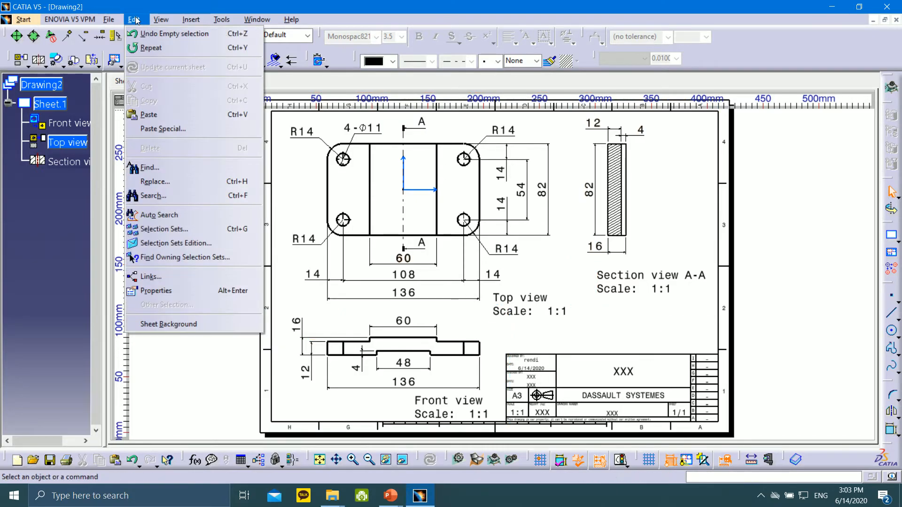
pyautogui.click(168, 324)
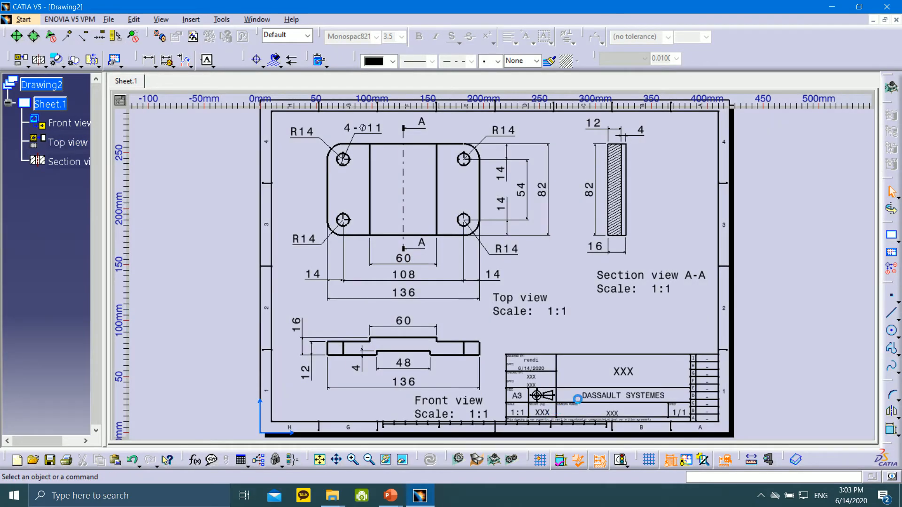
pyautogui.moveTo(606, 378); pyautogui.dragTo(525, 169, button='middle')
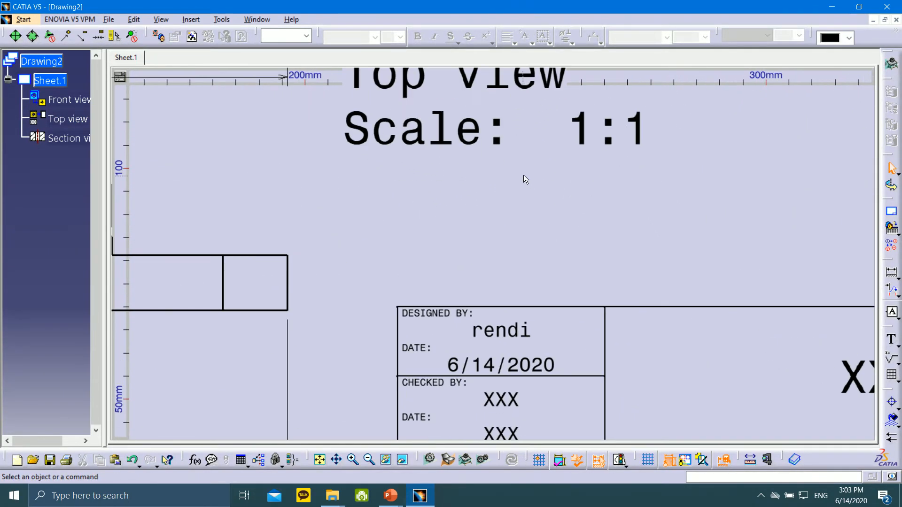
pyautogui.moveTo(545, 284); pyautogui.dragTo(520, 222, button='middle')
pyautogui.doubleClick(491, 268)
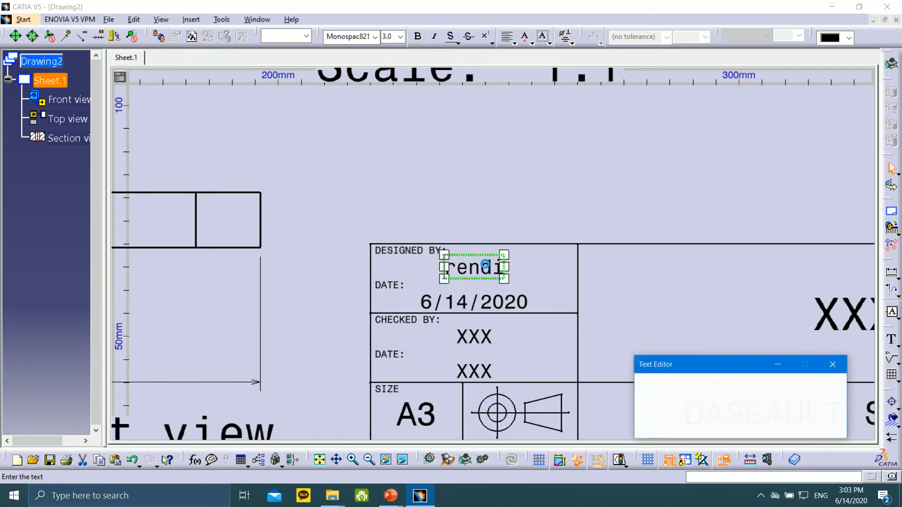
pyautogui.write('cd')
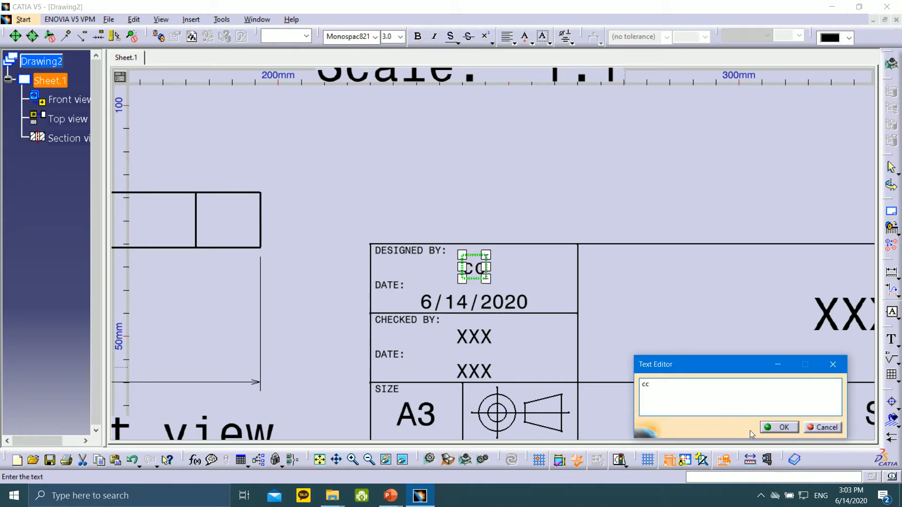
pyautogui.press('BackSpace')
pyautogui.press('BackSpace')
pyautogui.write('XXX')
pyautogui.click(780, 428)
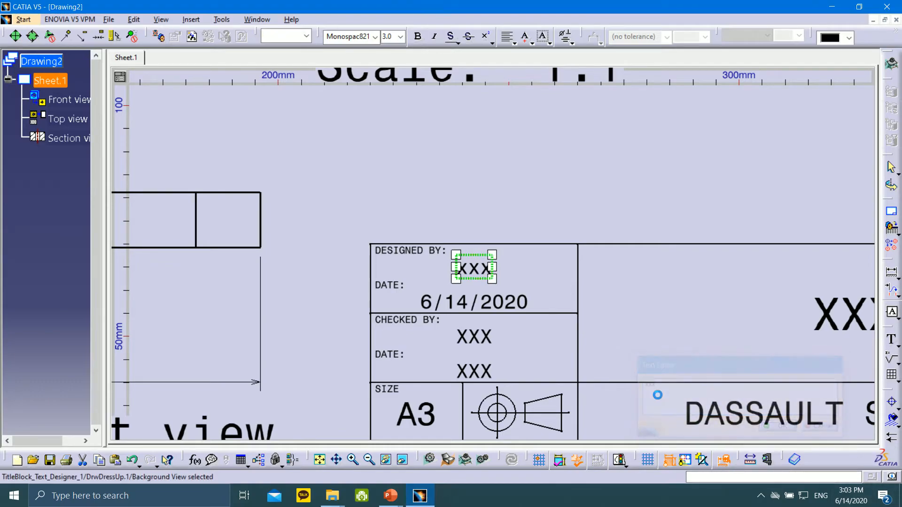
# - Replace the date under DESIGNED BY in the title block with xxx
pyautogui.doubleClick(494, 299)
pyautogui.write('xxx')
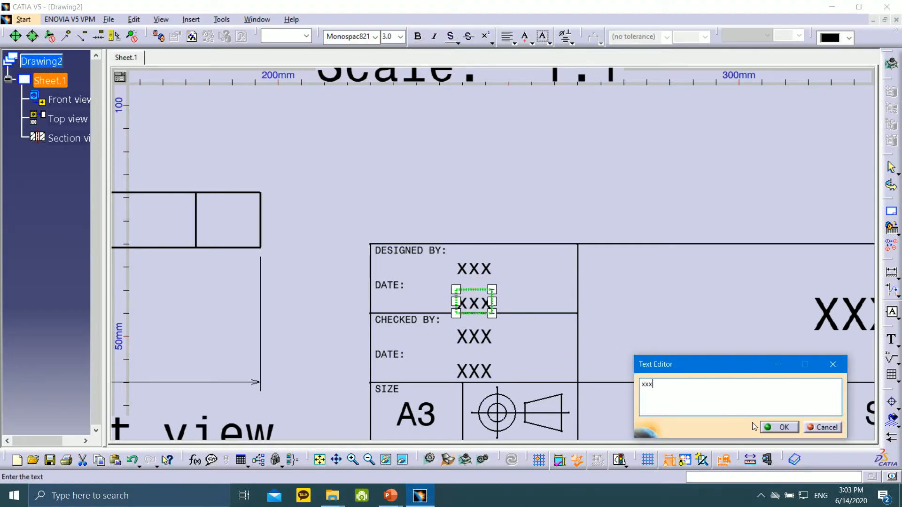
pyautogui.click(778, 428)
# - Set the title block's DRAWING NUMBER text to BASE
pyautogui.moveTo(631, 376)
pyautogui.mouseDown(button='middle')
pyautogui.moveTo(466, 239)
pyautogui.moveTo(555, 316)
pyautogui.mouseUp(button='middle')
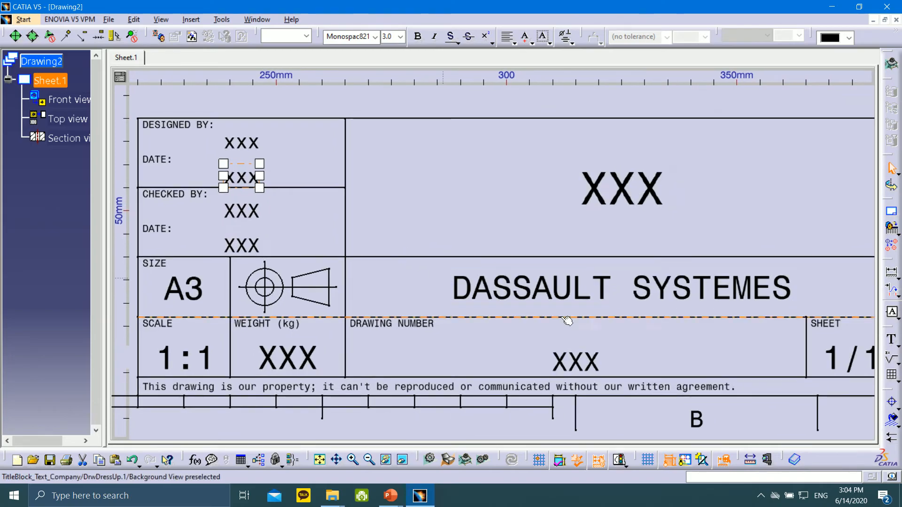
pyautogui.doubleClick(592, 358)
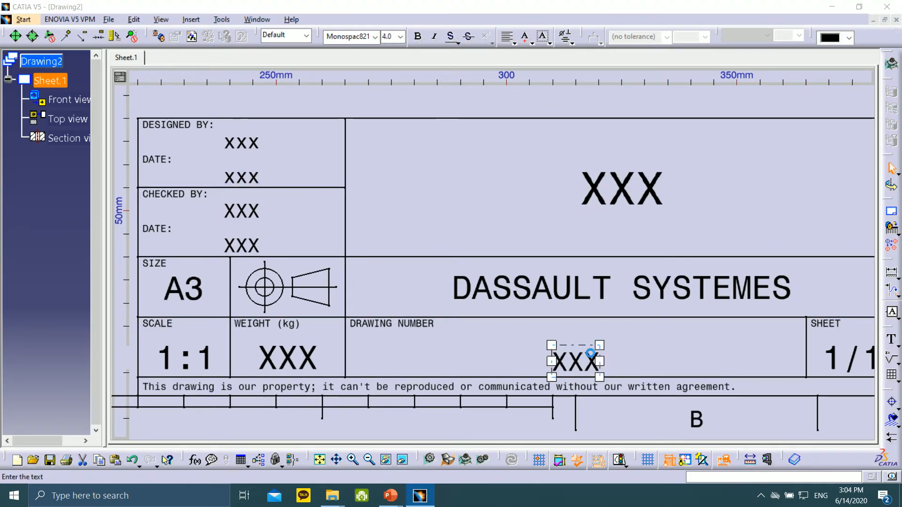
pyautogui.write('BASE')
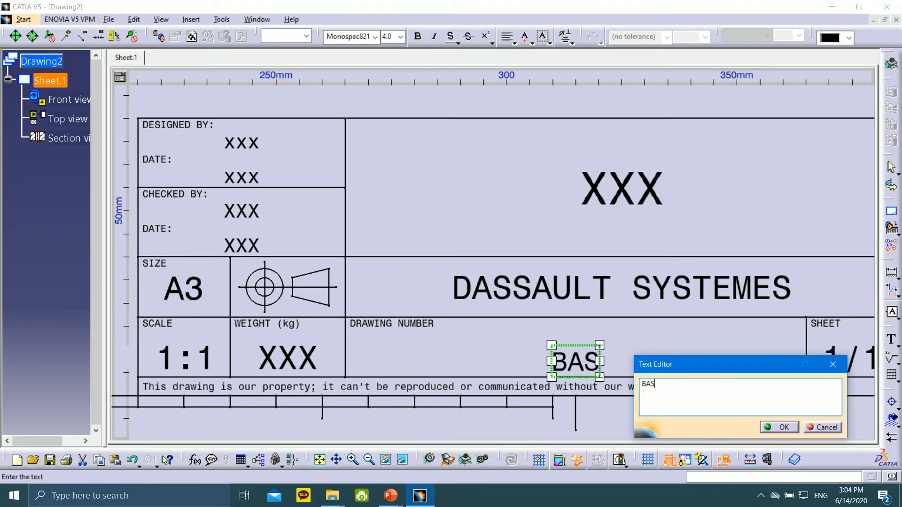
pyautogui.click(774, 427)
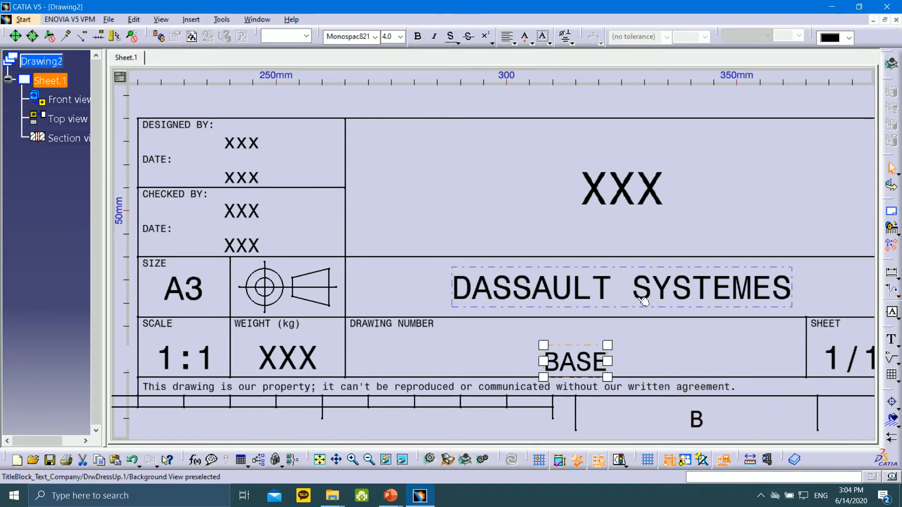
# - Replace the company text DASSAULT SYSTEMES in the title block with COMPANY NAME
pyautogui.doubleClick(640, 294)
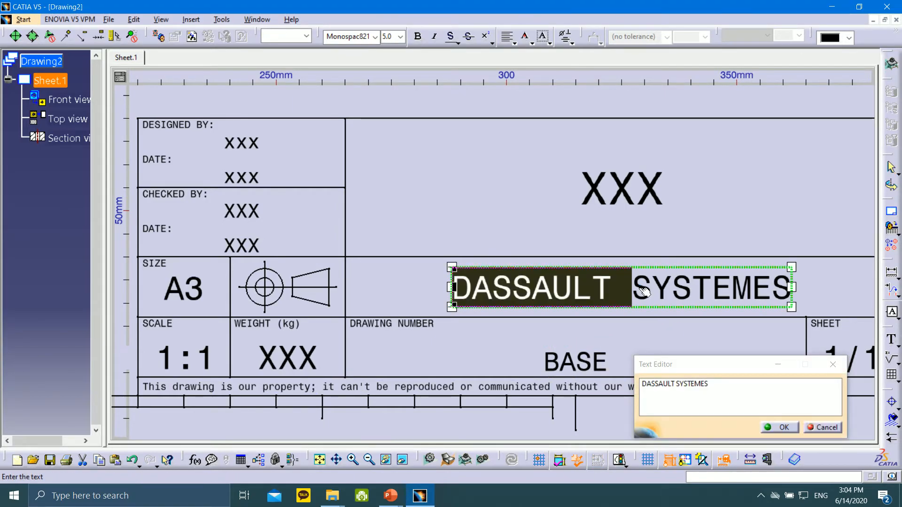
pyautogui.write('CC')
pyautogui.press('BackSpace')
pyautogui.press('BackSpace')
pyautogui.press('BackSpace')
pyautogui.press('BackSpace')
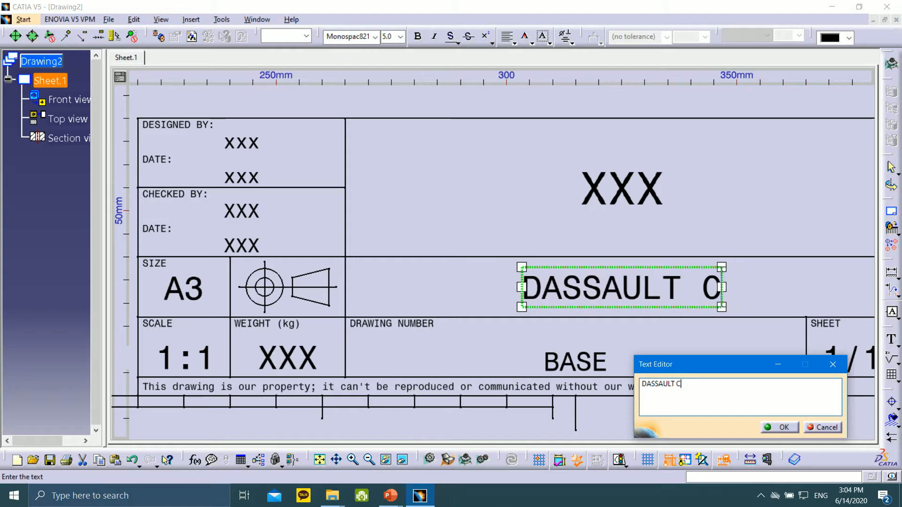
pyautogui.press('BackSpace')
pyautogui.press('BackSpace')
pyautogui.press('BackSpace')
pyautogui.press('BackSpace')
pyautogui.press('BackSpace')
pyautogui.press('BackSpace')
pyautogui.press('BackSpace')
pyautogui.write('COM')
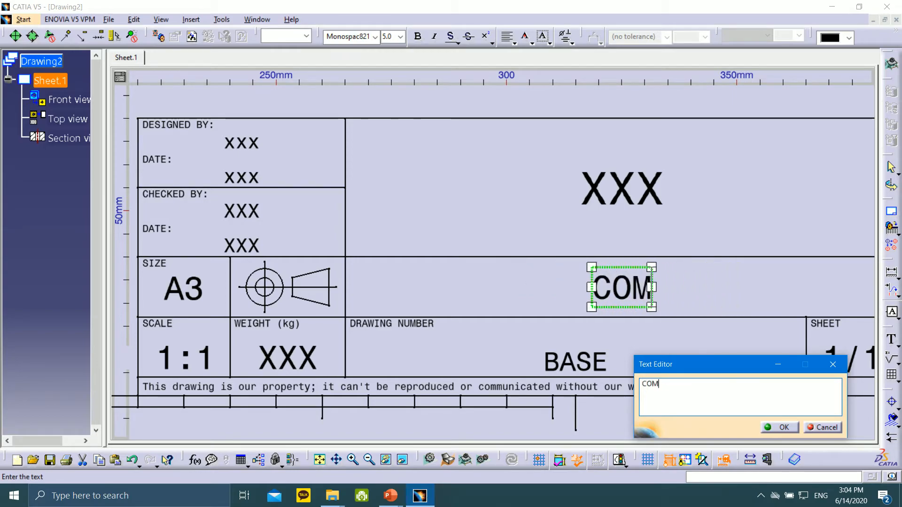
pyautogui.write('PANY NAME')
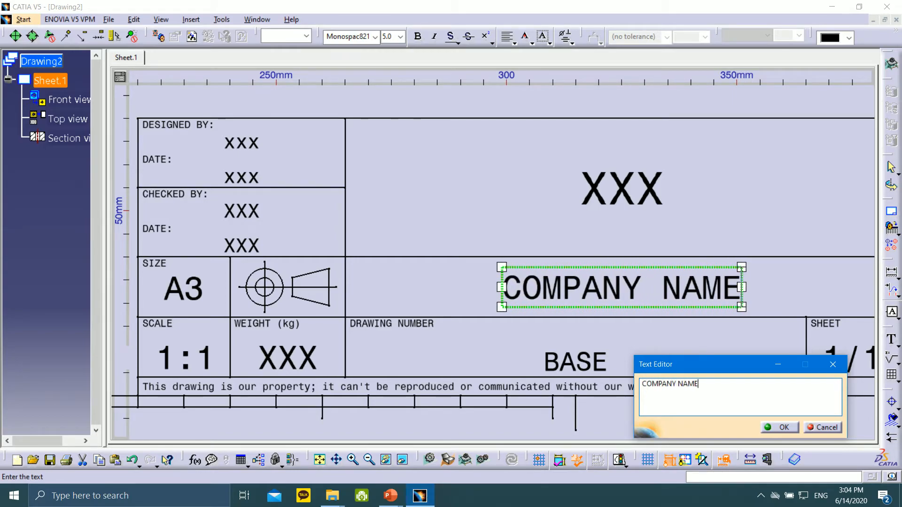
pyautogui.click(781, 427)
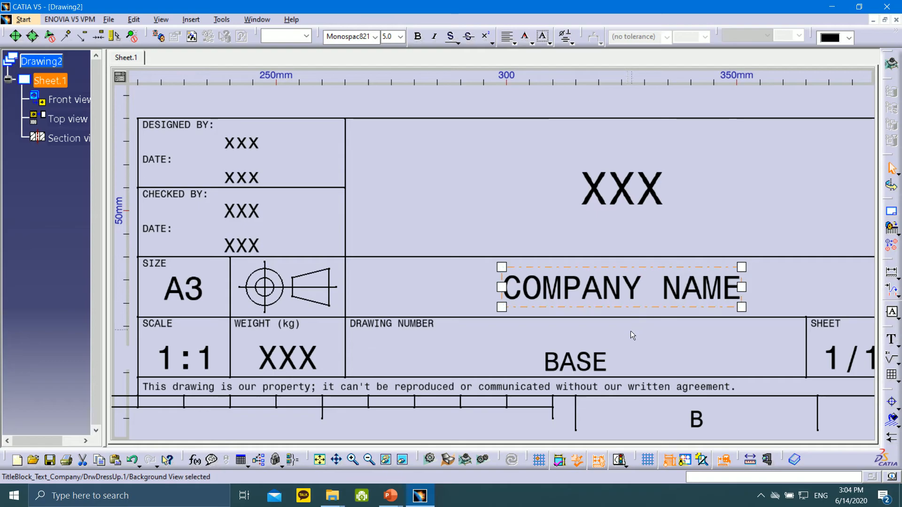
# - Set the title block's DRAWING NUMBER text to 1
pyautogui.doubleClick(580, 369)
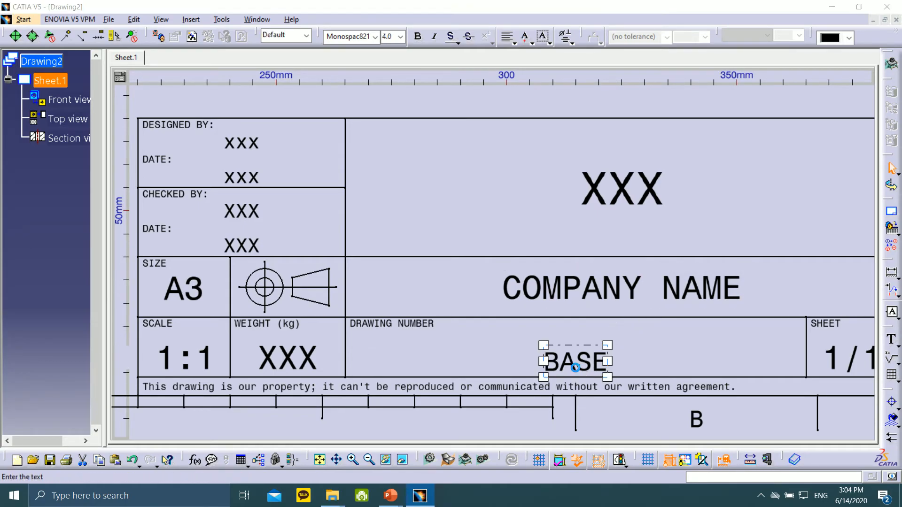
pyautogui.write('1')
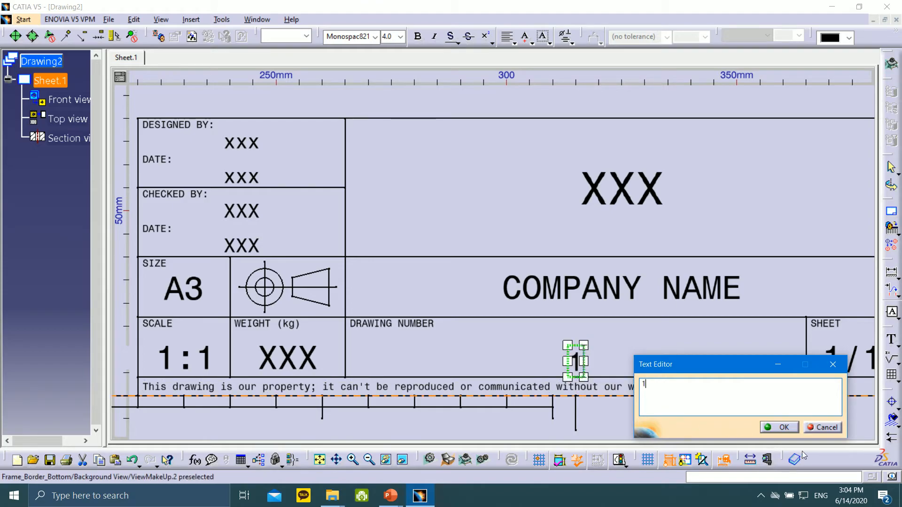
pyautogui.click(785, 428)
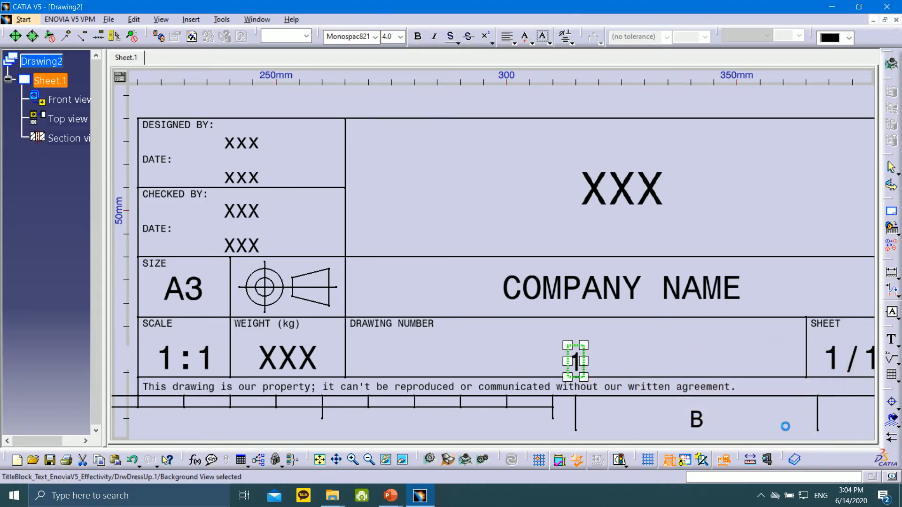
# - Replace the large XXX title text above the company name with BASE and clear the selection
pyautogui.doubleClick(626, 202)
pyautogui.write('BASE')
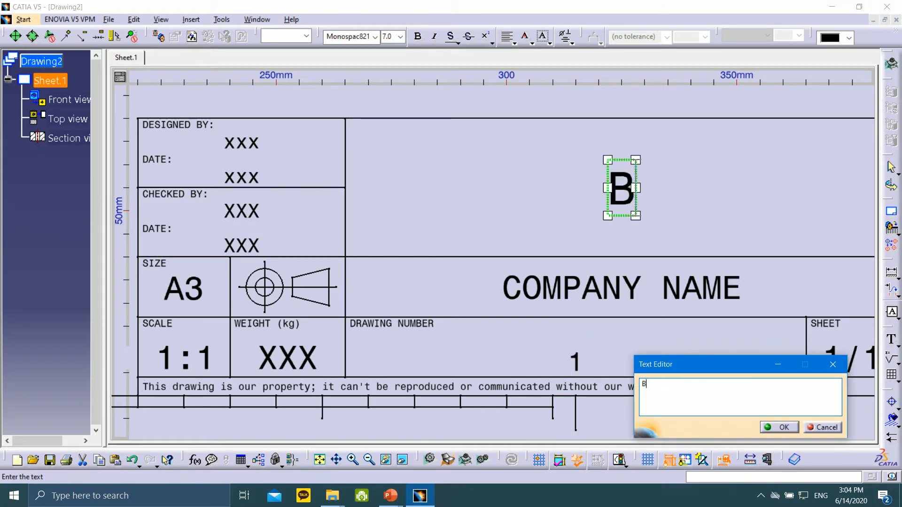
pyautogui.click(780, 427)
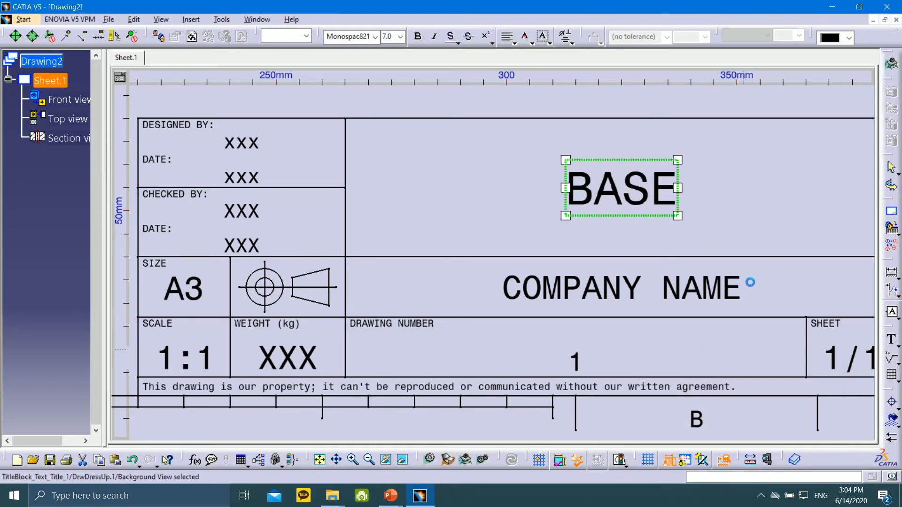
pyautogui.click(613, 120)
# - Return from the sheet background to the working views and bring the whole A3 sheet into view
pyautogui.moveTo(651, 130)
pyautogui.mouseDown(button='middle')
pyautogui.moveTo(559, 202)
pyautogui.moveTo(447, 137)
pyautogui.moveTo(566, 193)
pyautogui.moveTo(567, 224)
pyautogui.moveTo(564, 183)
pyautogui.moveTo(619, 203)
pyautogui.moveTo(634, 240)
pyautogui.moveTo(710, 261)
pyautogui.mouseUp(button='middle')
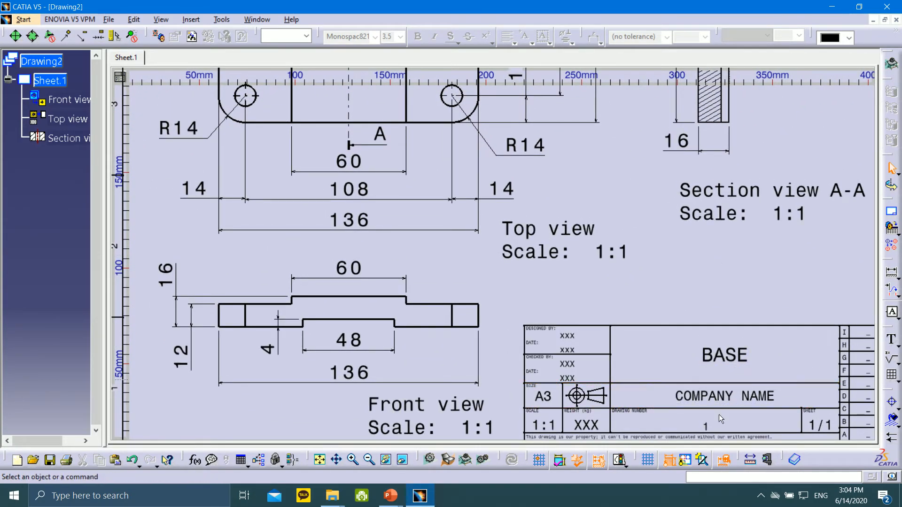
pyautogui.moveTo(721, 276)
pyautogui.mouseDown(button='middle')
pyautogui.moveTo(682, 345)
pyautogui.moveTo(613, 239)
pyautogui.moveTo(644, 317)
pyautogui.moveTo(641, 337)
pyautogui.moveTo(638, 253)
pyautogui.mouseUp(button='middle')
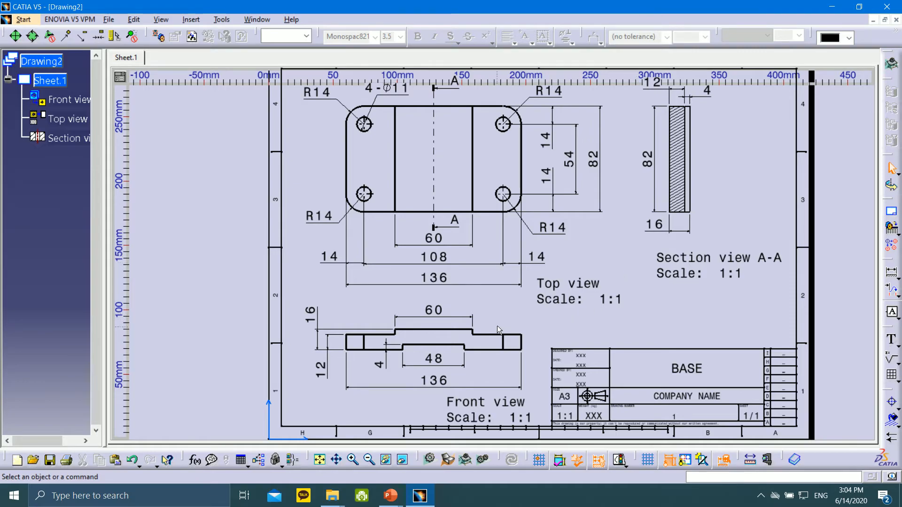
pyautogui.click(134, 20)
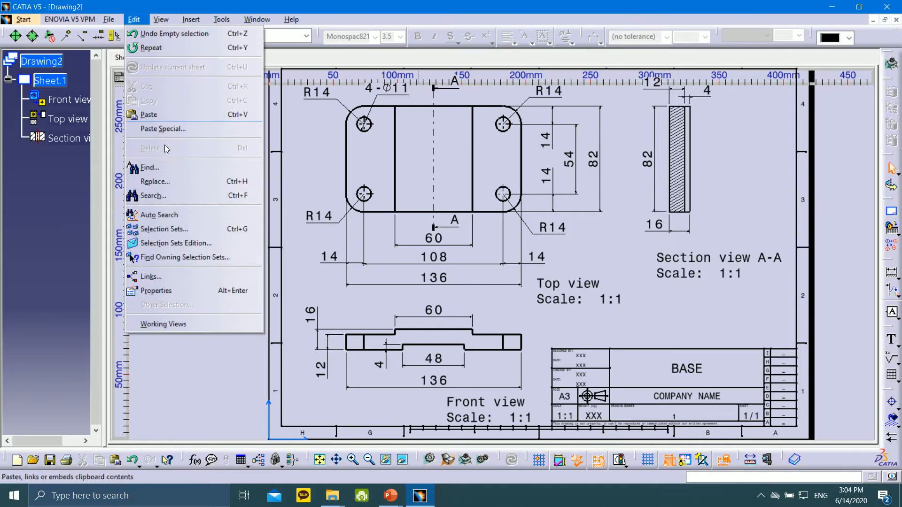
pyautogui.click(193, 326)
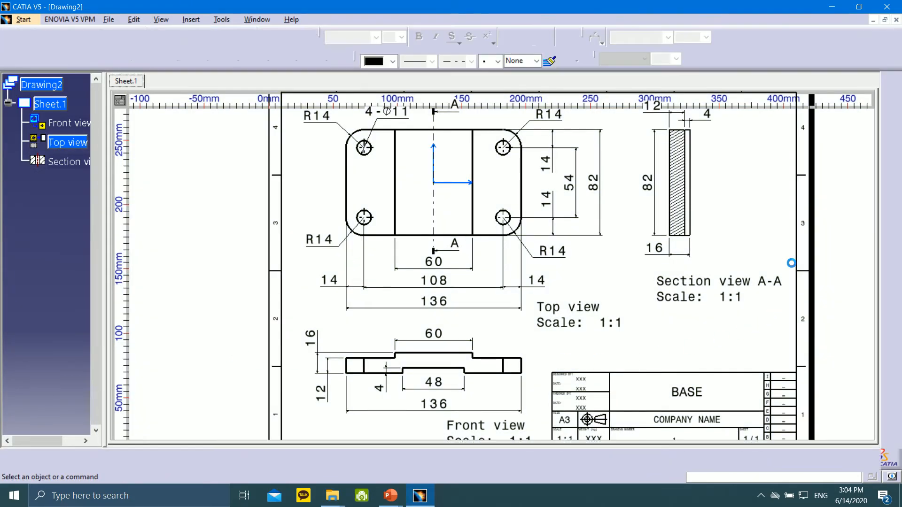
pyautogui.moveTo(698, 166)
pyautogui.mouseDown(button='middle')
pyautogui.moveTo(668, 192)
pyautogui.moveTo(641, 188)
pyautogui.mouseUp(button='middle')
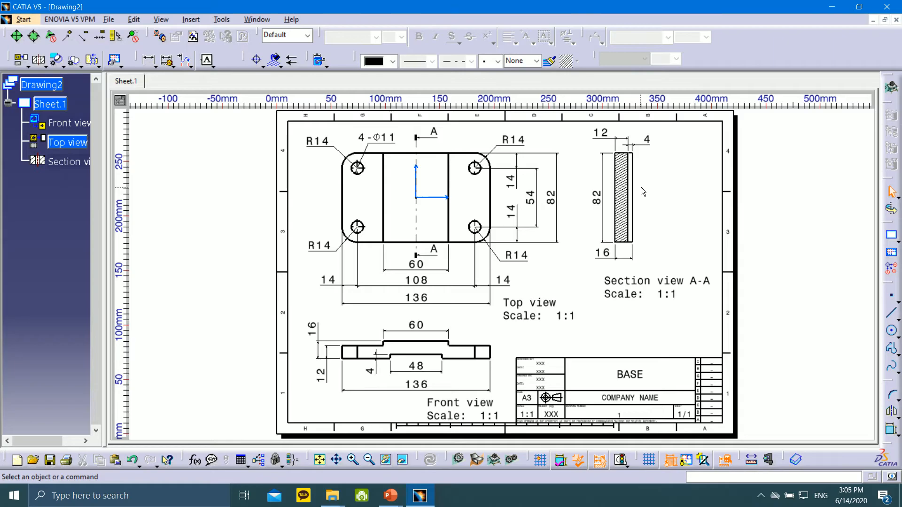
pyautogui.click(155, 67)
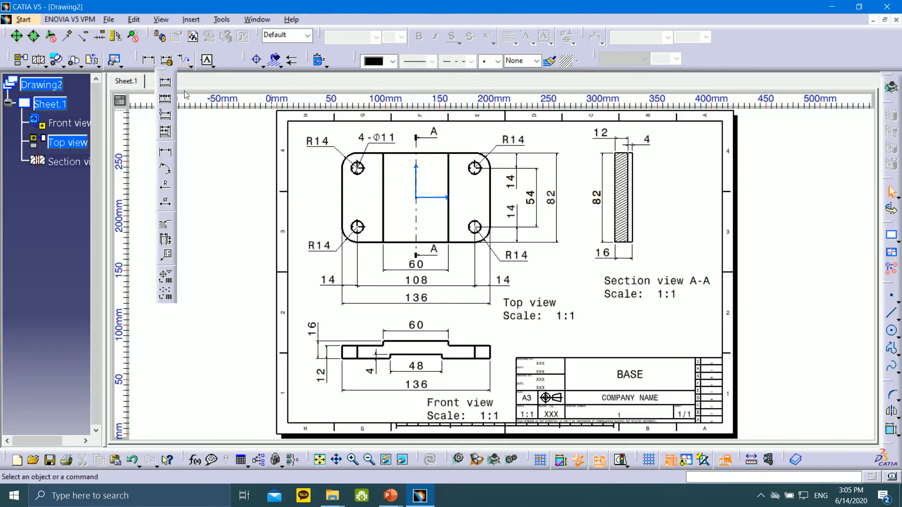
pyautogui.click(175, 67)
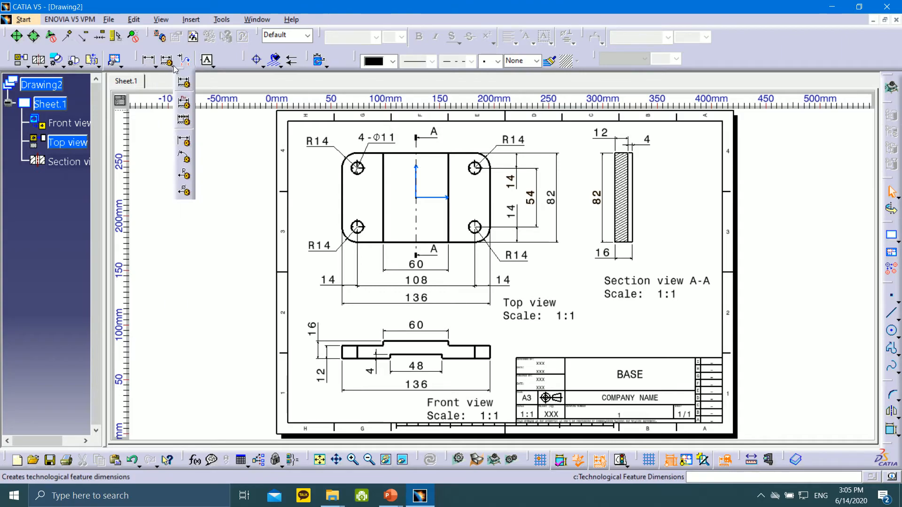
pyautogui.click(193, 68)
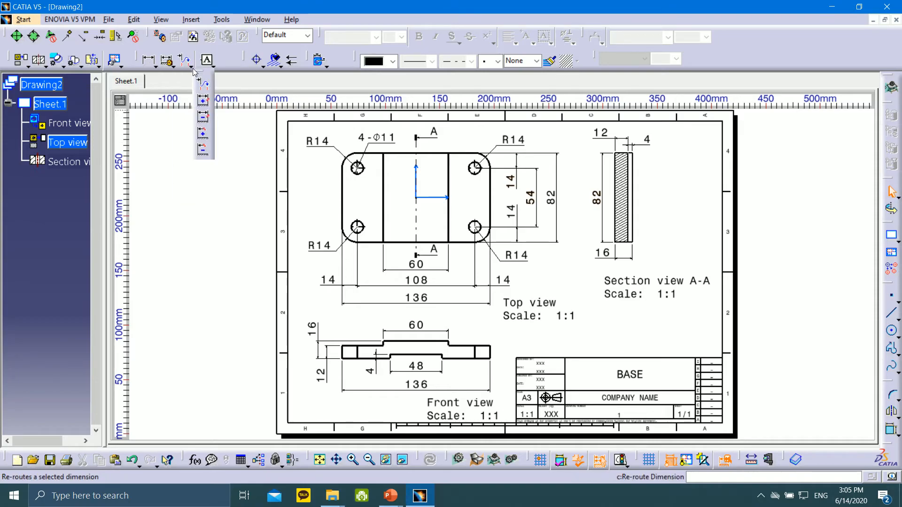
pyautogui.click(214, 69)
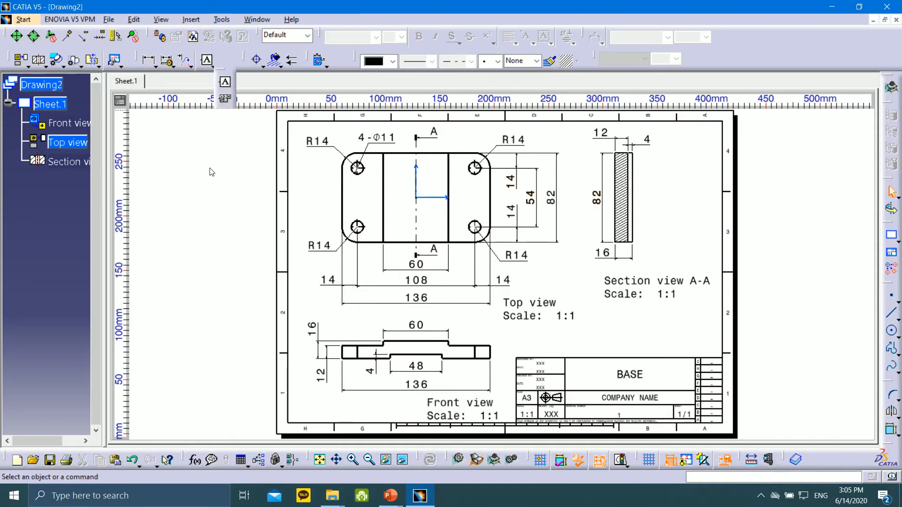
pyautogui.click(262, 65)
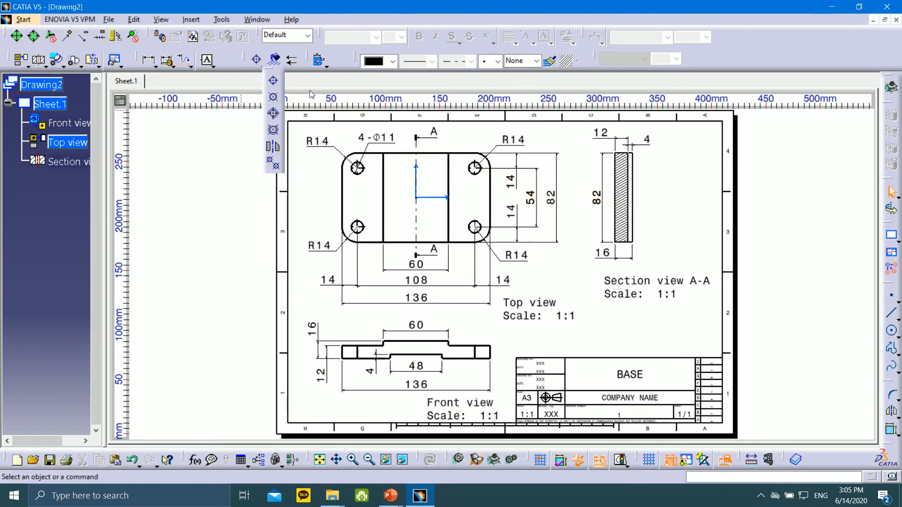
pyautogui.click(283, 68)
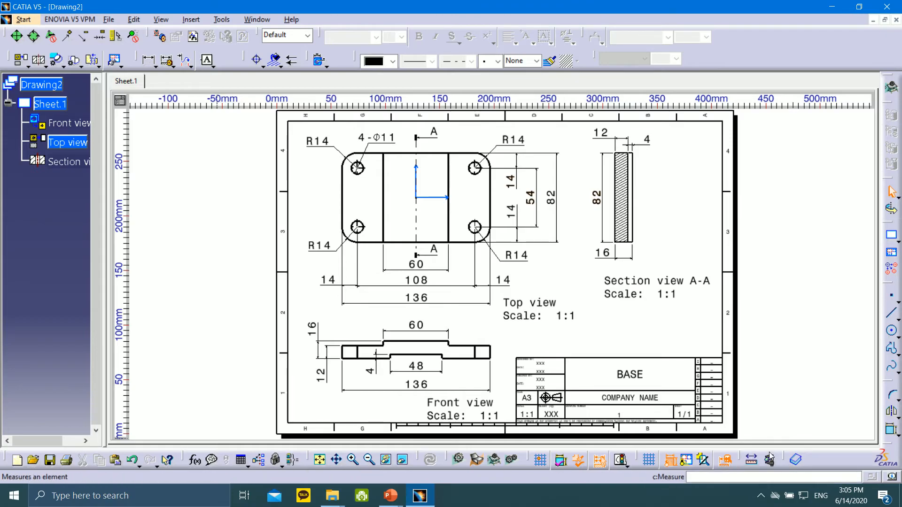
pyautogui.click(148, 60)
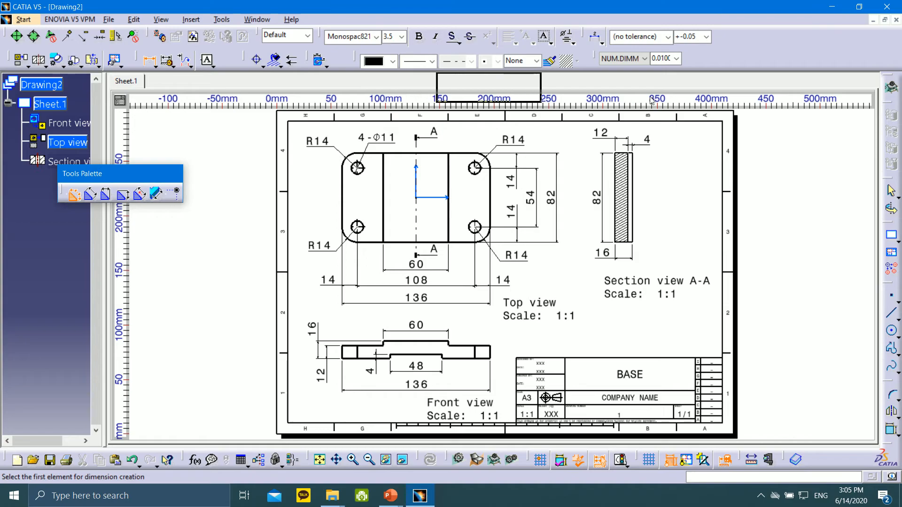
pyautogui.moveTo(496, 226); pyautogui.dragTo(487, 235)
pyautogui.press('Escape')
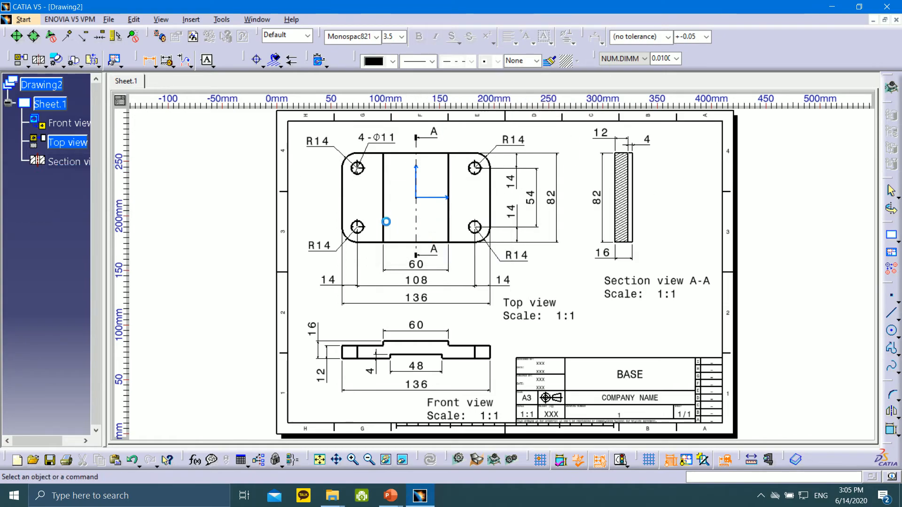
pyautogui.click(45, 67)
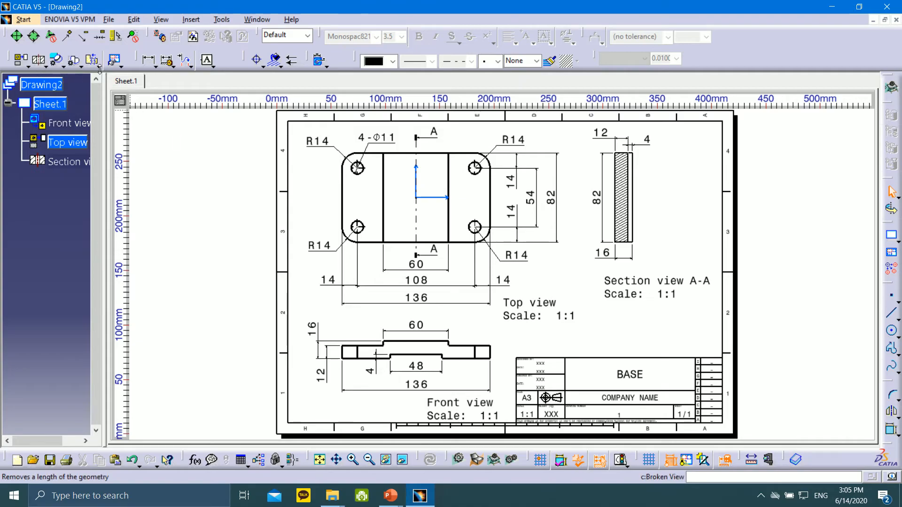
pyautogui.click(169, 66)
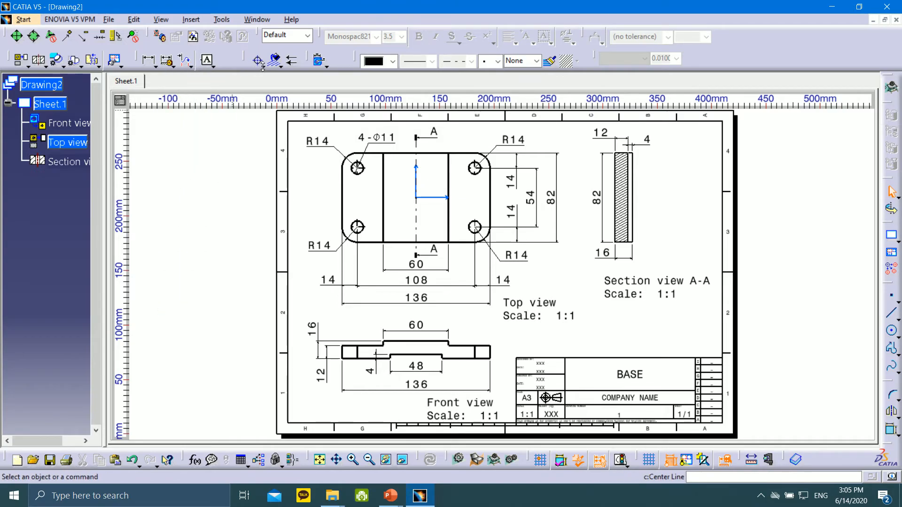
pyautogui.click(214, 67)
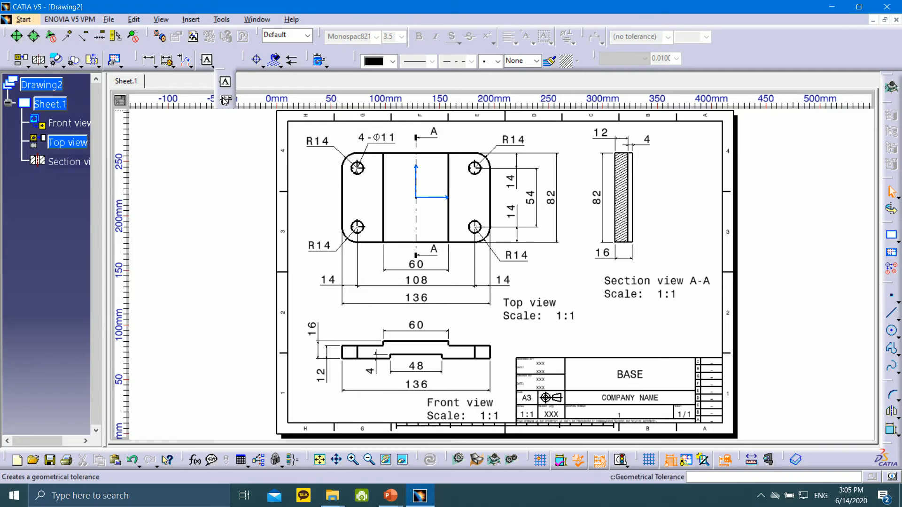
pyautogui.click(263, 69)
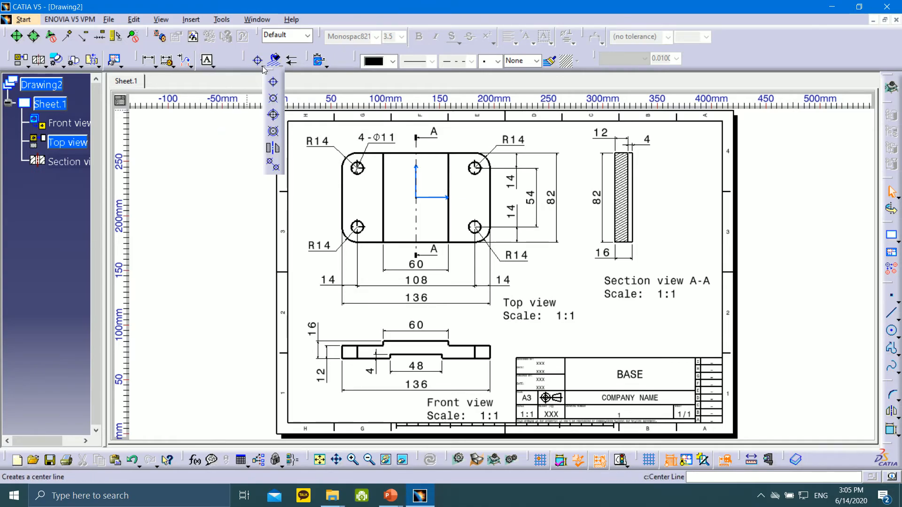
pyautogui.click(326, 67)
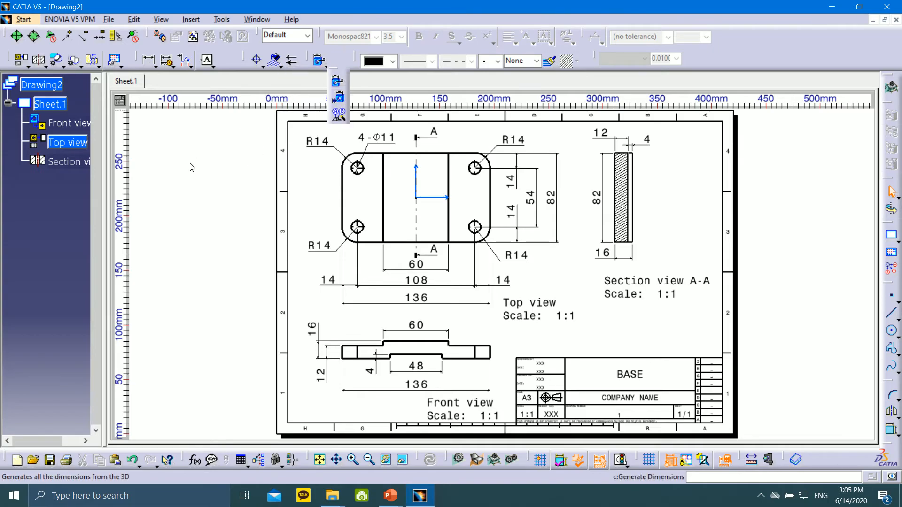
pyautogui.rightClick(683, 65)
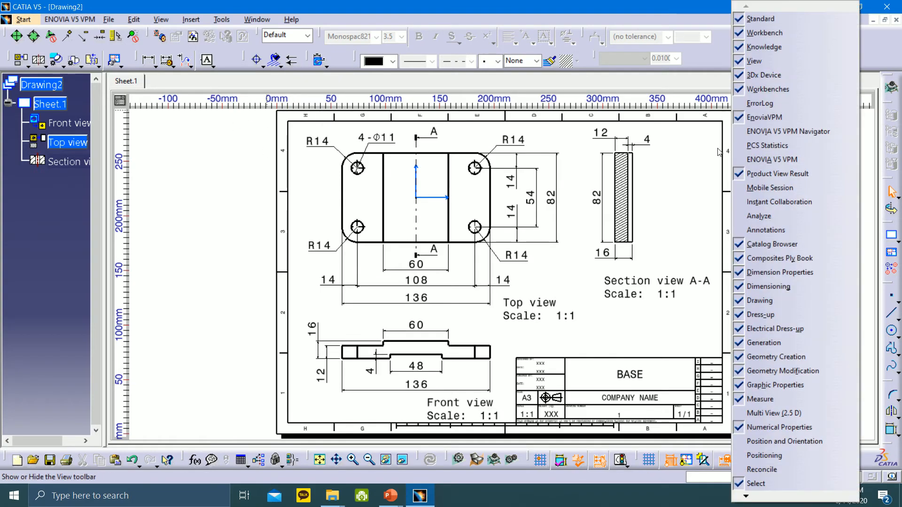
pyautogui.click(869, 279)
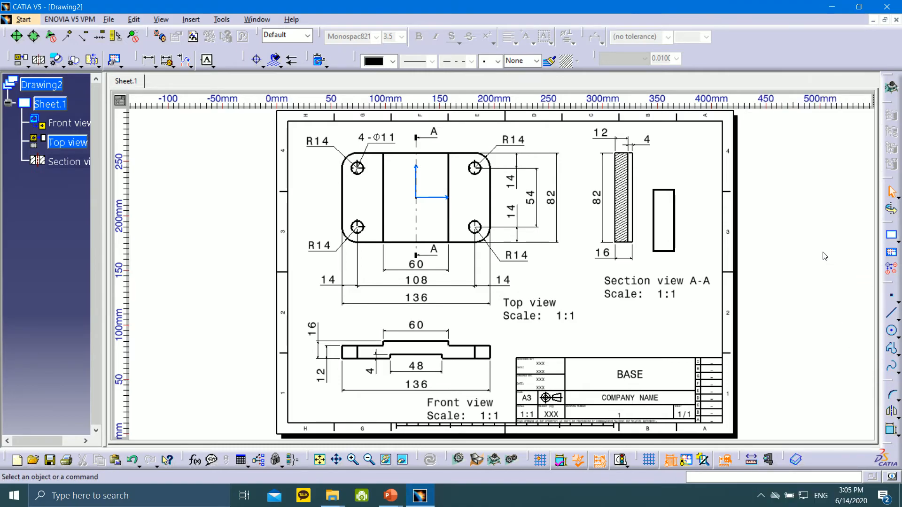
# - Undock the Geometry Modification, Electrical Dress-up and Composites Ply Book toolbars and float them beside the drawing sheet
pyautogui.doubleClick(888, 383)
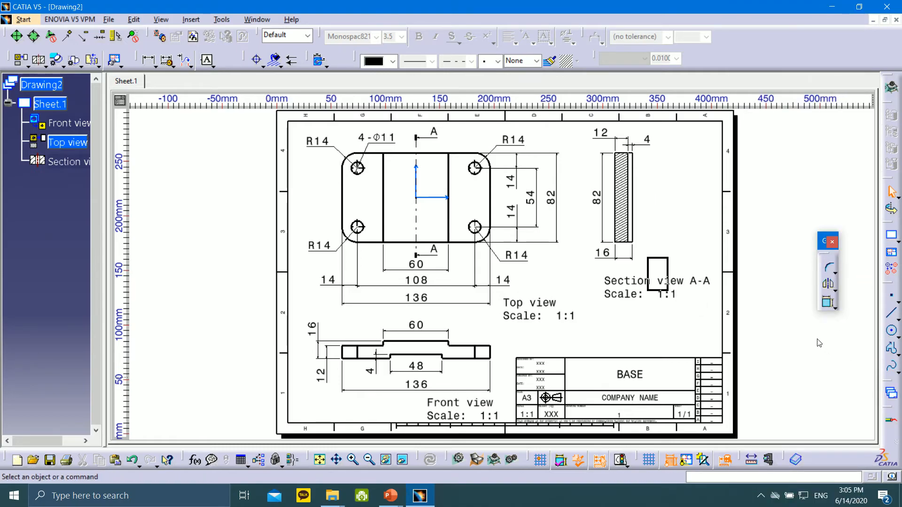
pyautogui.doubleClick(888, 385)
pyautogui.moveTo(890, 386); pyautogui.dragTo(782, 323)
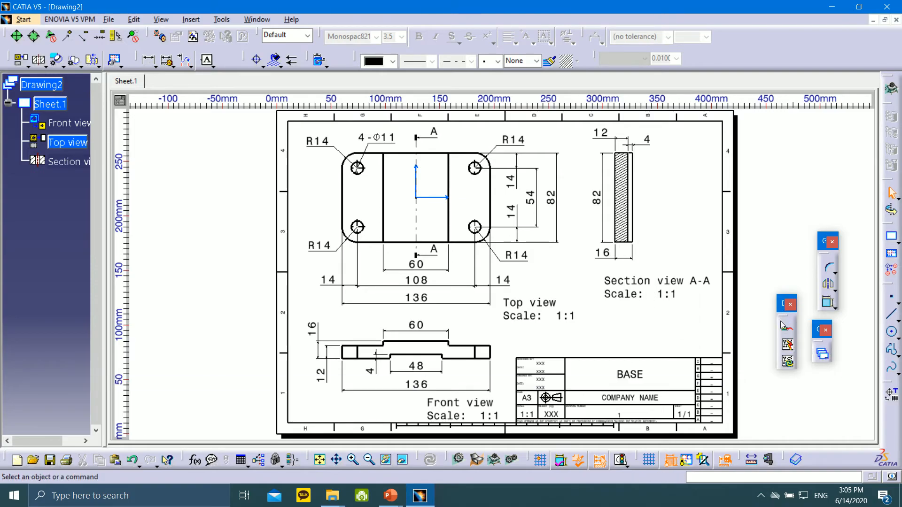
pyautogui.moveTo(783, 292); pyautogui.dragTo(793, 178)
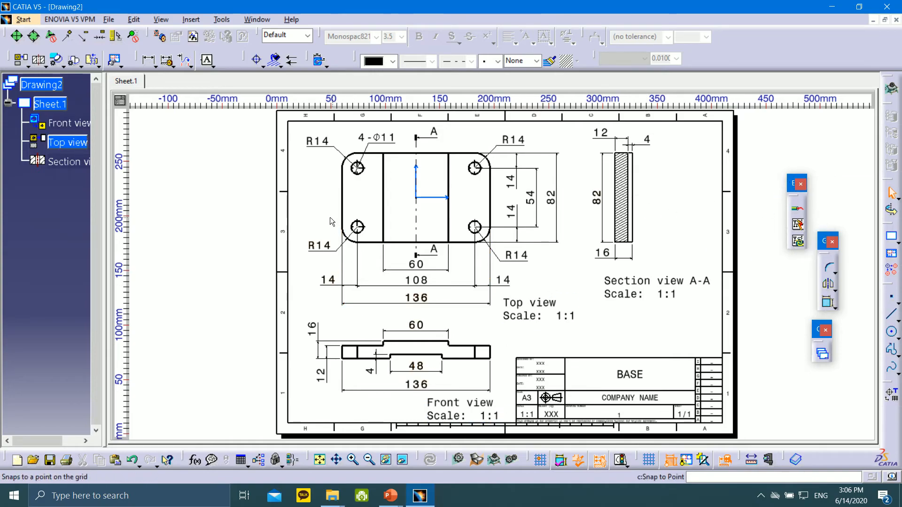
pyautogui.click(156, 67)
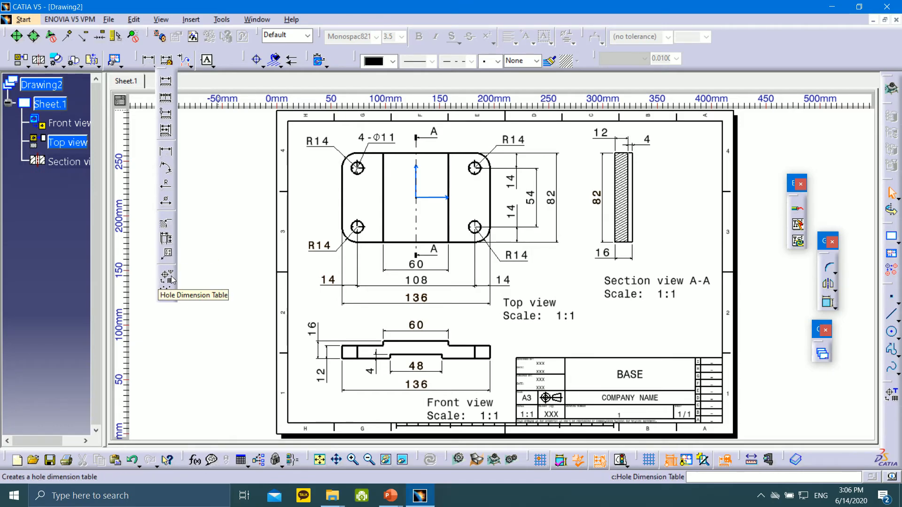
pyautogui.click(215, 186)
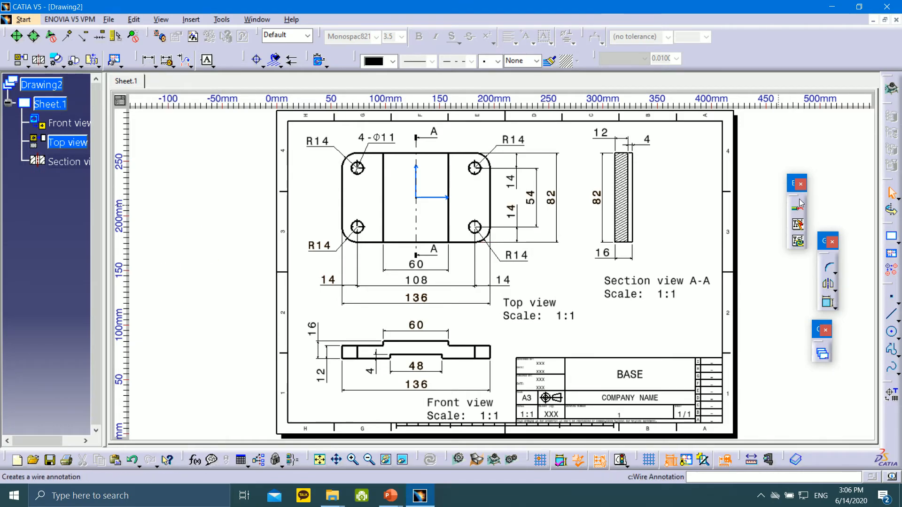
# - Save the drawing in the Lecture-14 folder under the file name BASE as a CATDrawing
pyautogui.click(109, 19)
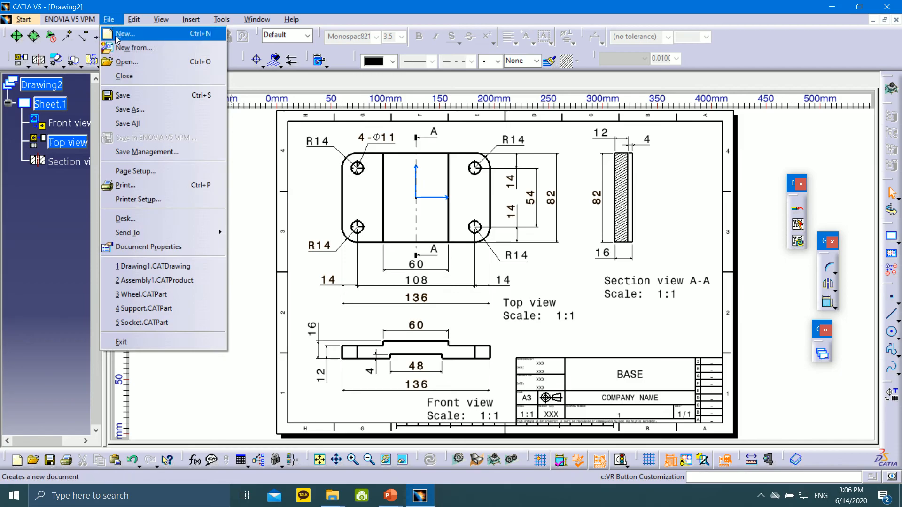
pyautogui.click(137, 110)
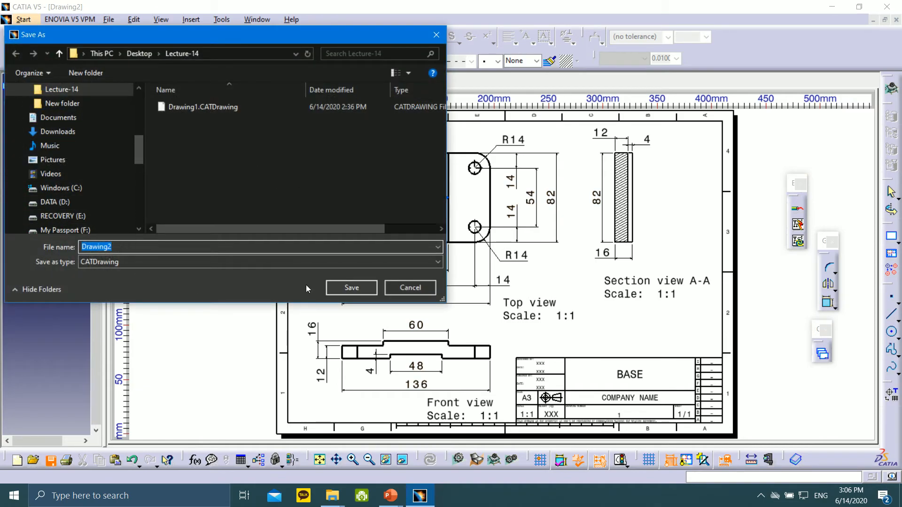
pyautogui.write('BASE')
pyautogui.click(283, 284)
pyautogui.click(340, 285)
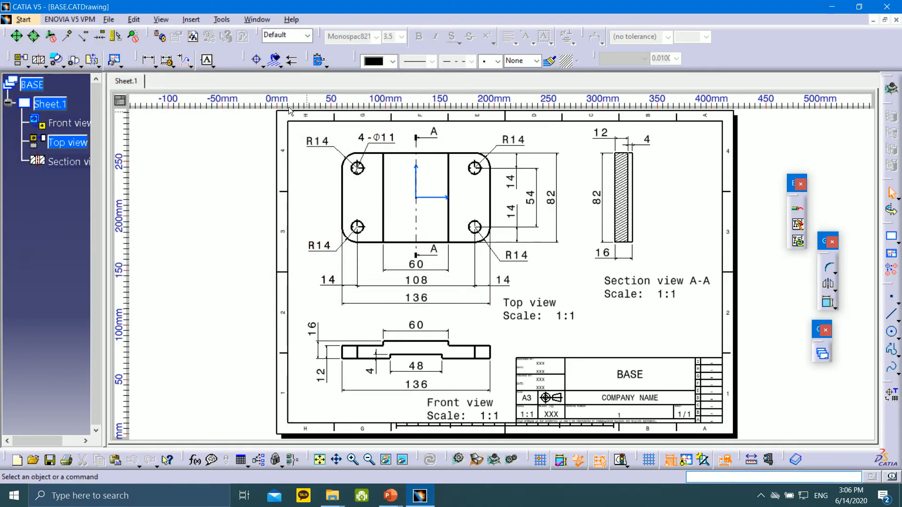
# - Export the drawing as a jpg image named BASE in the Lecture-14 folder
pyautogui.click(109, 20)
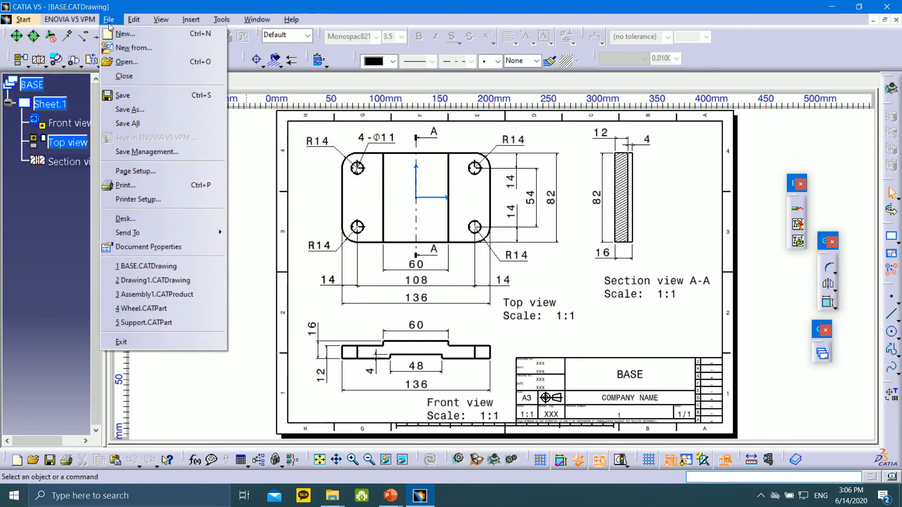
pyautogui.click(140, 111)
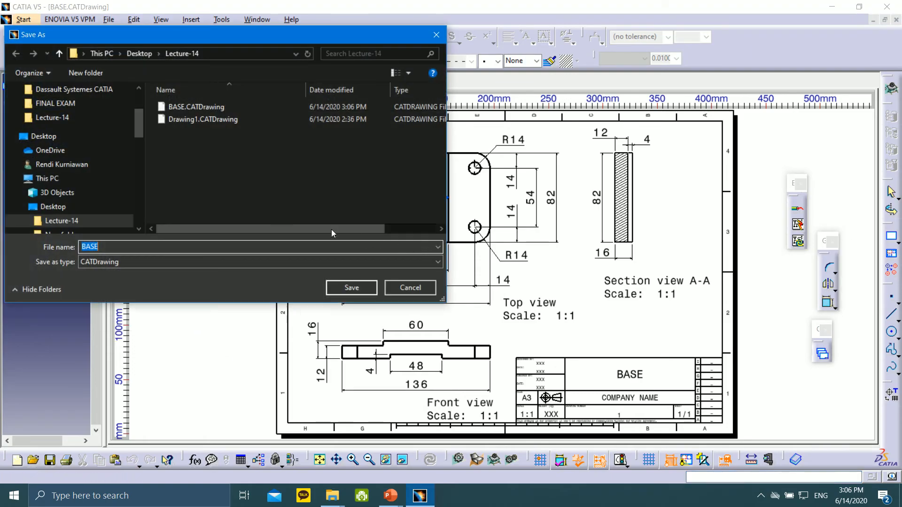
pyautogui.click(137, 262)
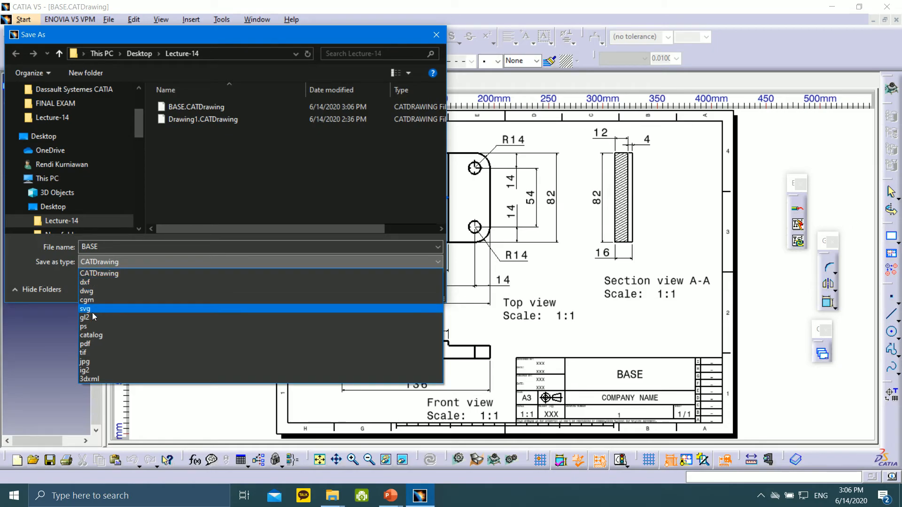
pyautogui.click(91, 361)
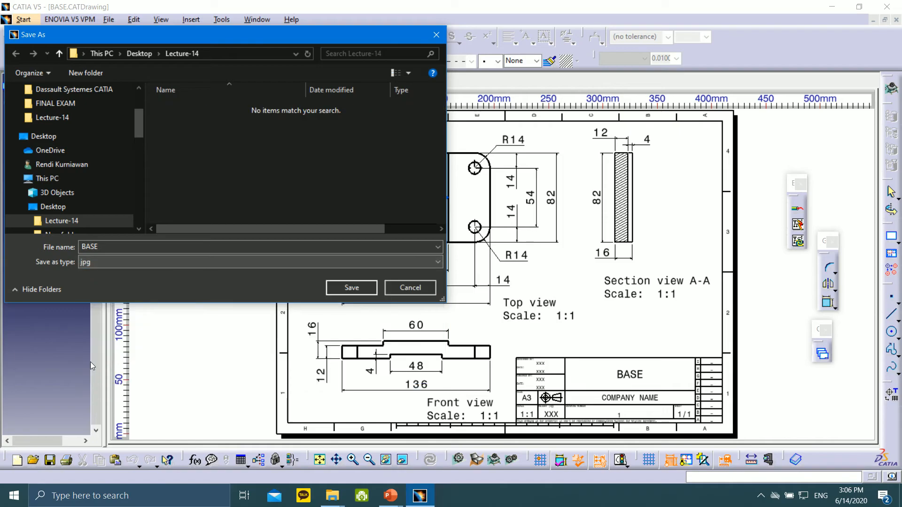
pyautogui.click(351, 288)
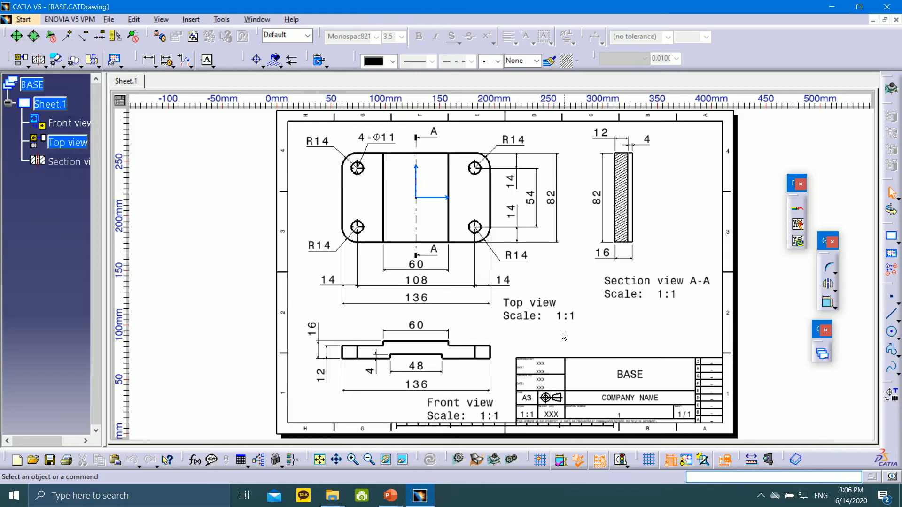
# - Switch to the Lecture-14 folder in File Explorer, inspect the exported BASE jpg enlarged, and close the image and folder windows
pyautogui.moveTo(331, 498)
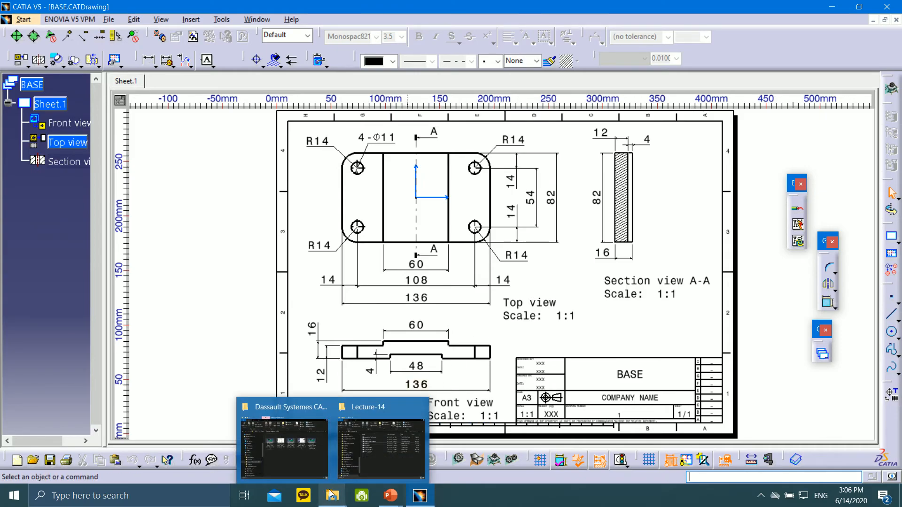
pyautogui.click(374, 440)
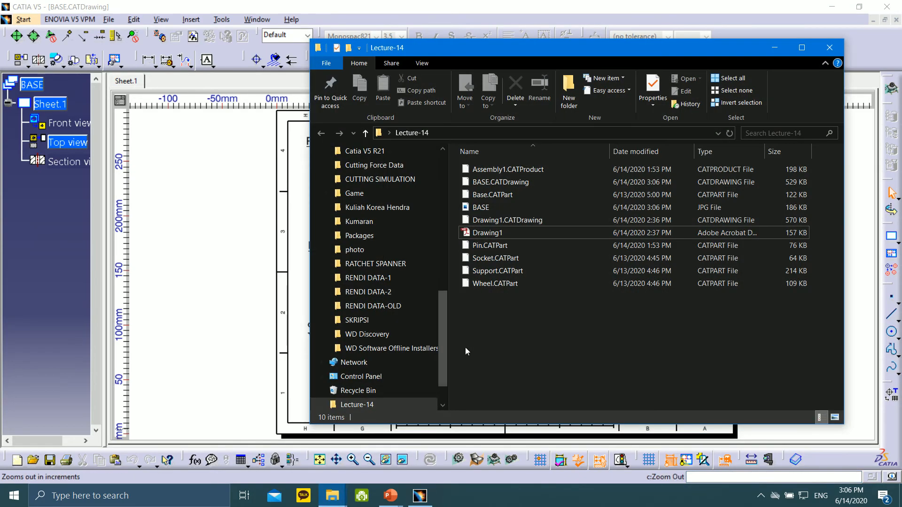
pyautogui.click(484, 209)
pyautogui.doubleClick(484, 209)
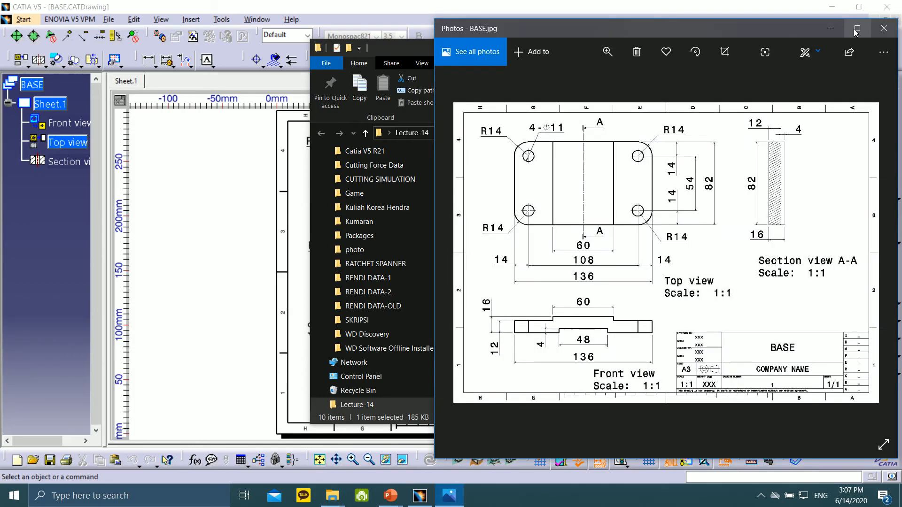
pyautogui.click(857, 28)
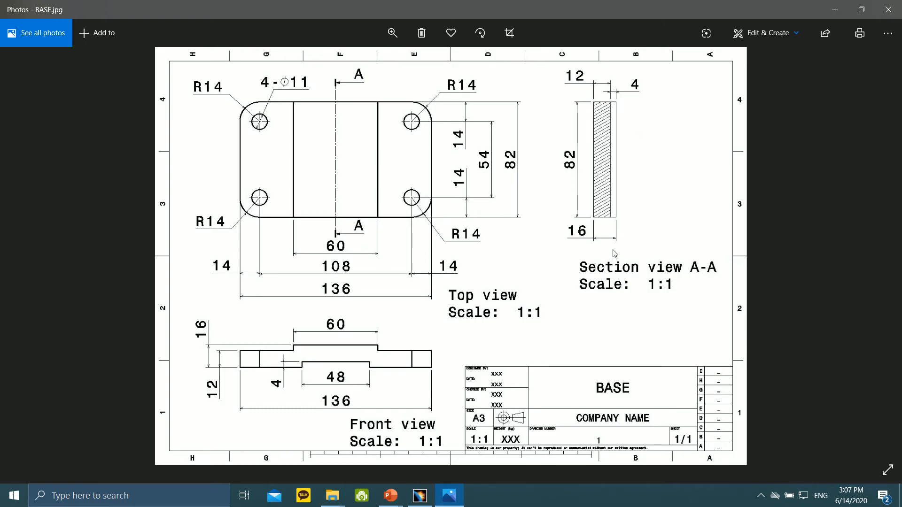
pyautogui.click(888, 9)
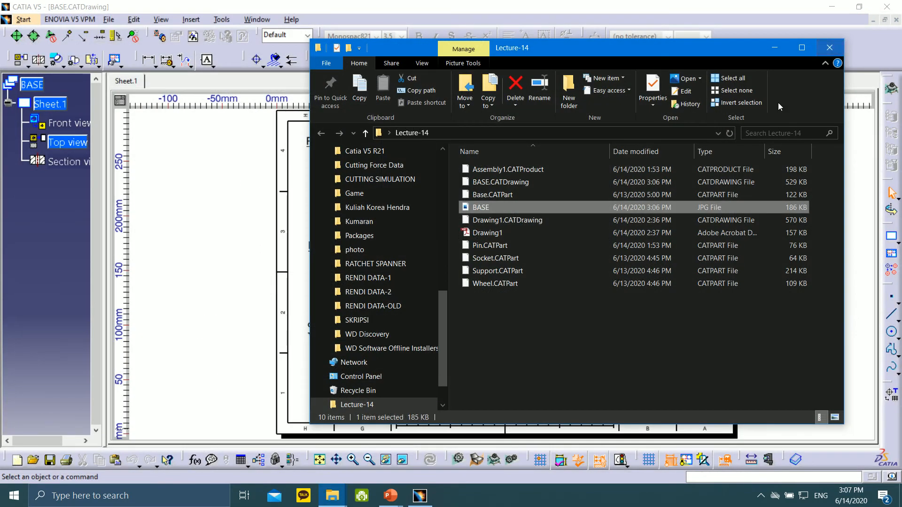
pyautogui.click(827, 47)
# - Select the whole profile of section view A-A, give its lines a thicker line weight, and clear the selection
pyautogui.scroll(3, 648, 153)
pyautogui.moveTo(648, 153); pyautogui.dragTo(467, 337, button='middle')
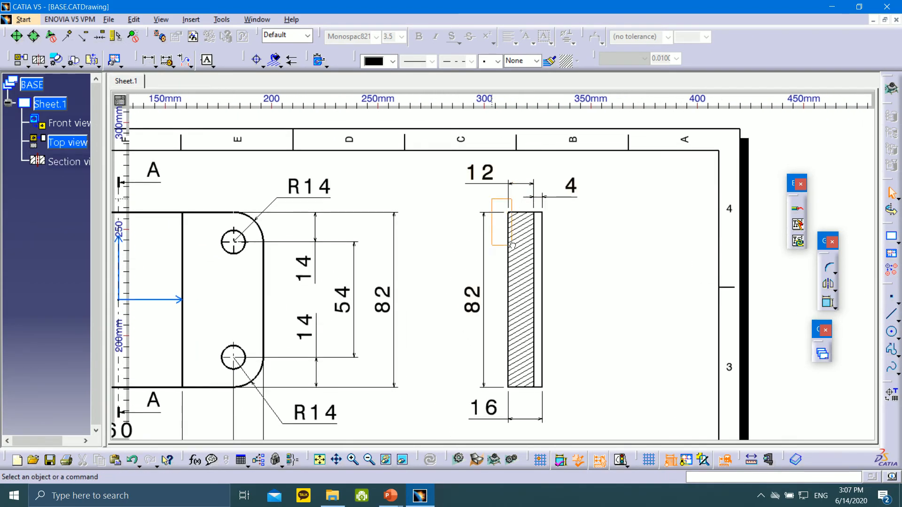
pyautogui.click(566, 393)
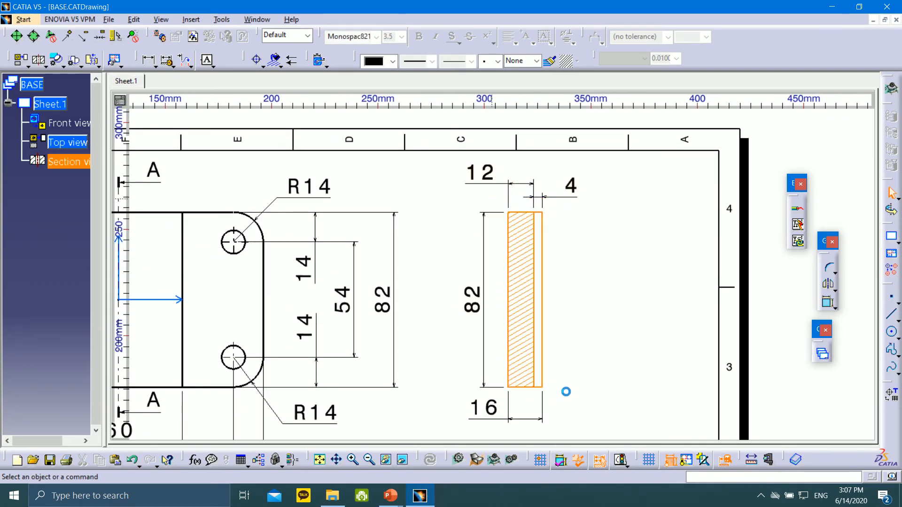
pyautogui.click(431, 61)
pyautogui.click(445, 96)
pyautogui.click(591, 233)
pyautogui.moveTo(591, 223)
pyautogui.mouseDown(button='middle')
pyautogui.moveTo(651, 183)
pyautogui.moveTo(655, 229)
pyautogui.moveTo(665, 216)
pyautogui.mouseUp(button='middle')
pyautogui.moveTo(567, 237); pyautogui.dragTo(603, 221, button='middle')
# - Export the drawing again as a jpg named BASE, overwriting the existing image
pyautogui.click(108, 20)
pyautogui.click(141, 110)
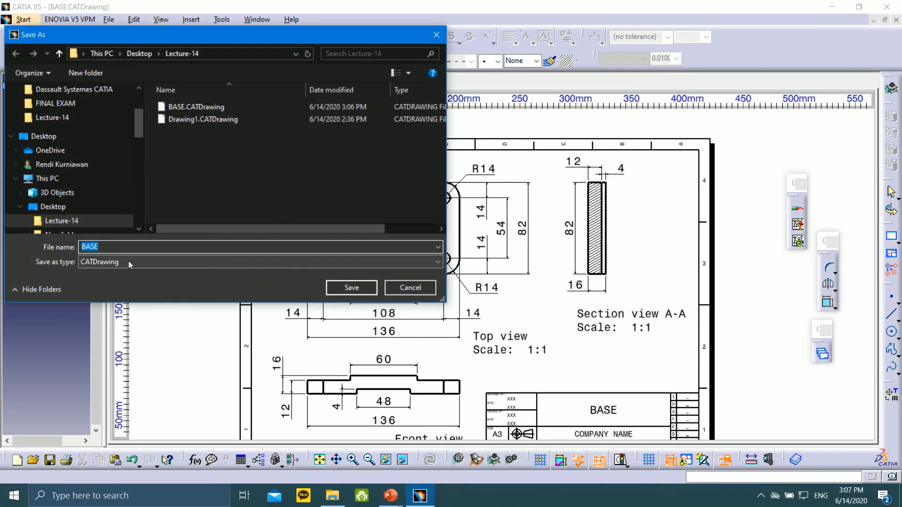
pyautogui.click(129, 262)
pyautogui.click(92, 362)
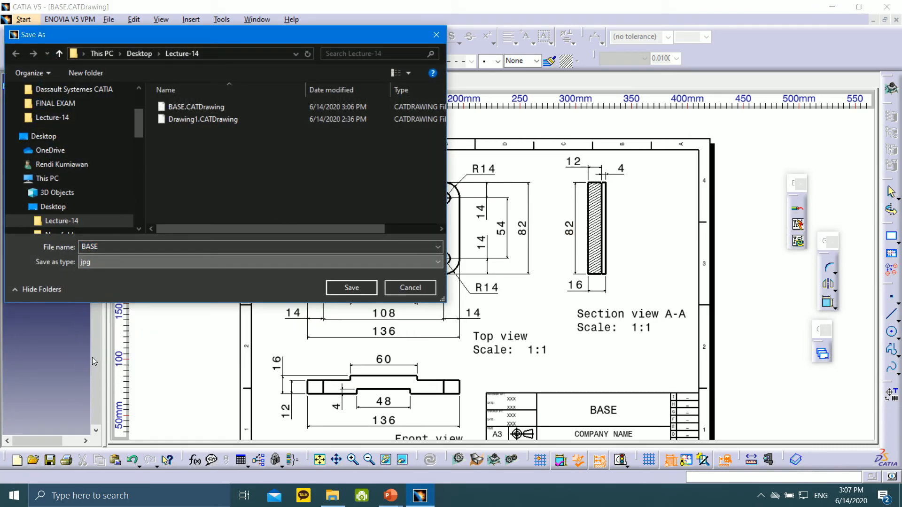
pyautogui.click(353, 286)
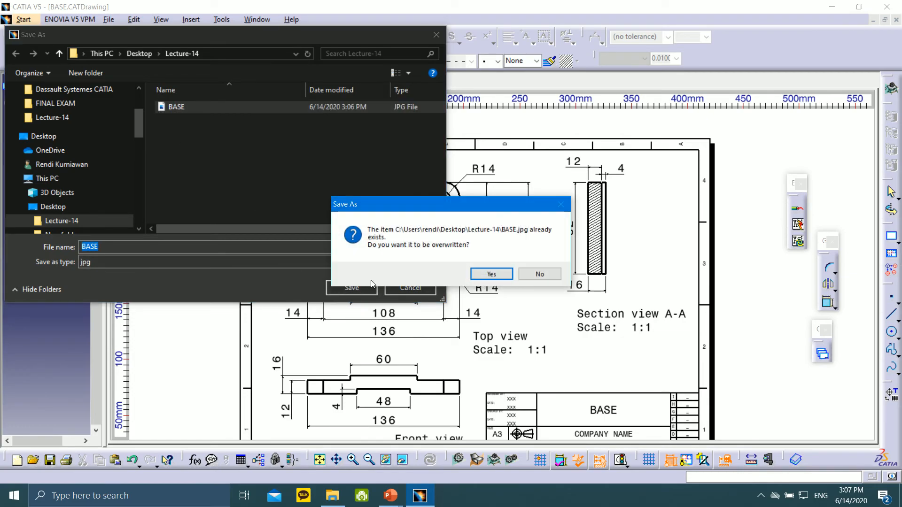
pyautogui.click(491, 275)
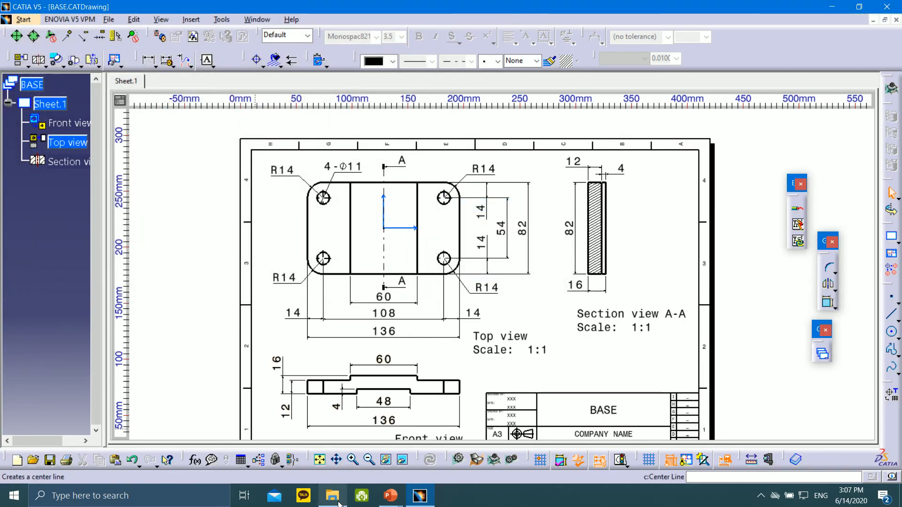
# - Open the Lecture-14 folder from the desktop, check the section view's lines in the BASE jpg, and put the windows away
pyautogui.click(337, 499)
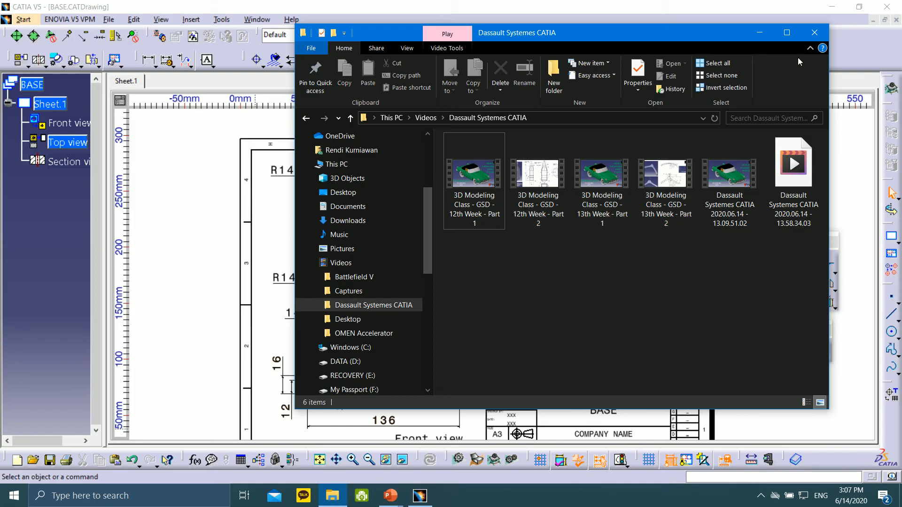
pyautogui.click(761, 36)
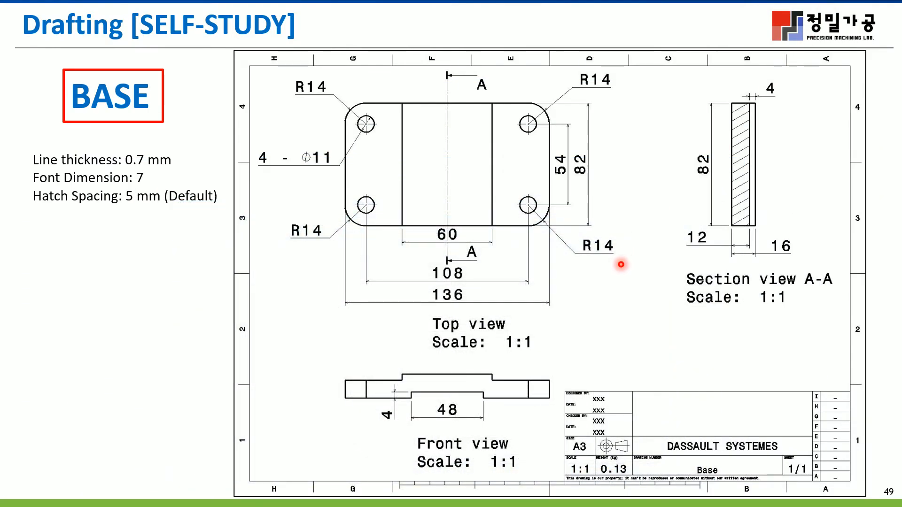
pyautogui.press('Escape')
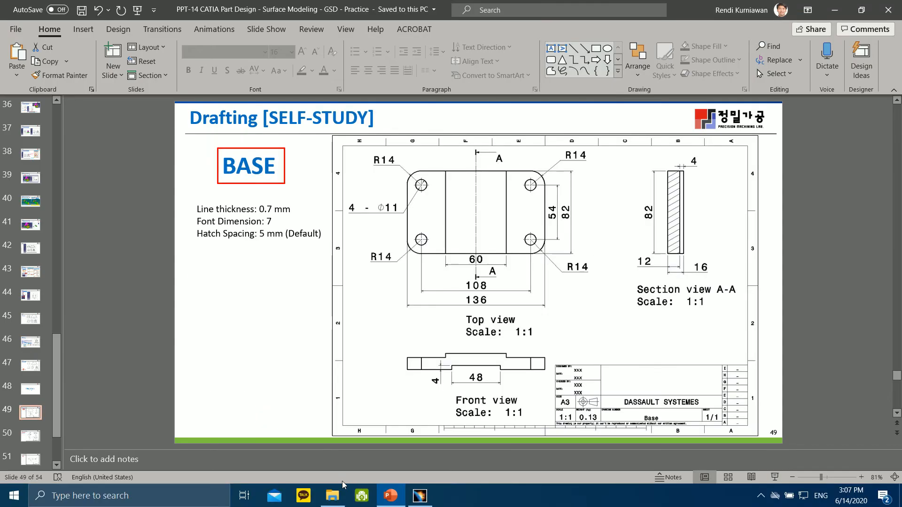
pyautogui.click(838, 9)
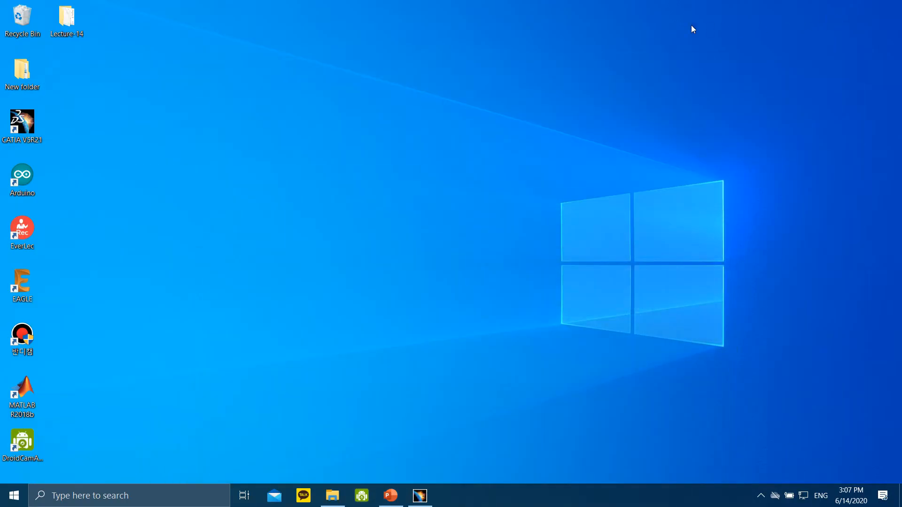
pyautogui.doubleClick(76, 25)
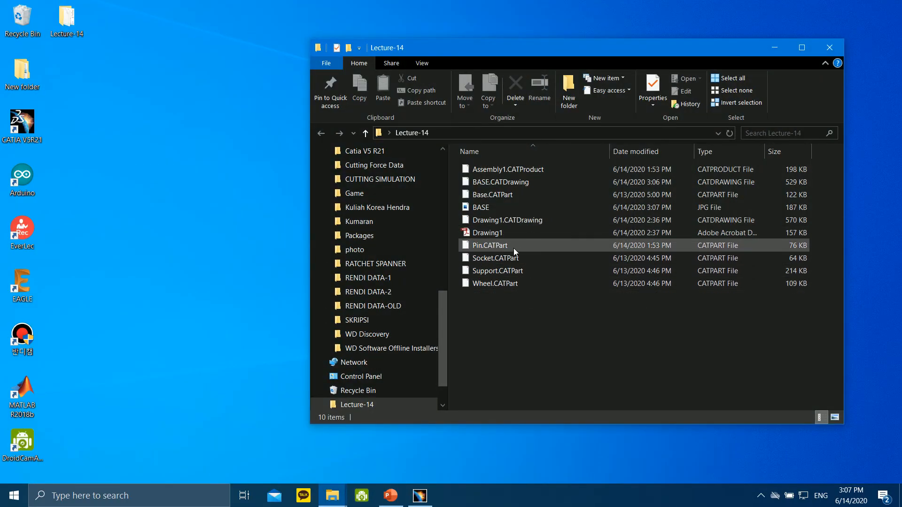
pyautogui.doubleClick(484, 207)
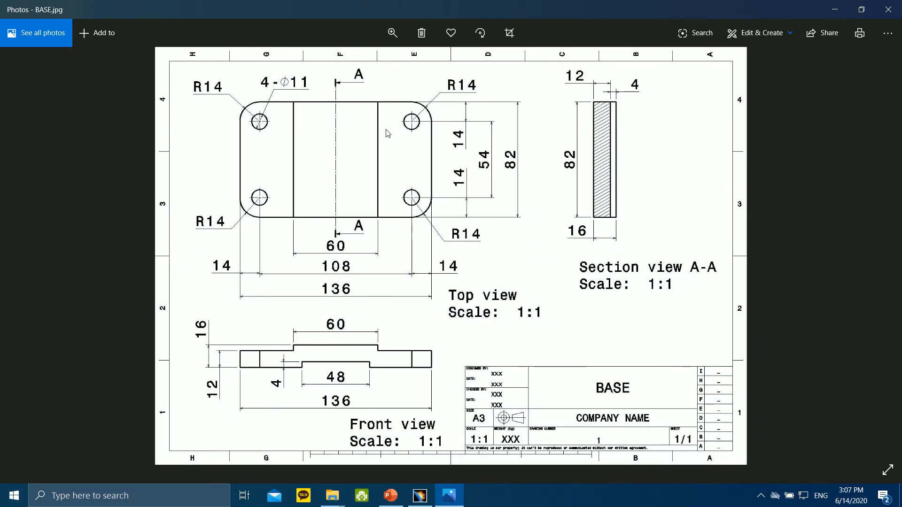
pyautogui.click(887, 13)
pyautogui.click(775, 49)
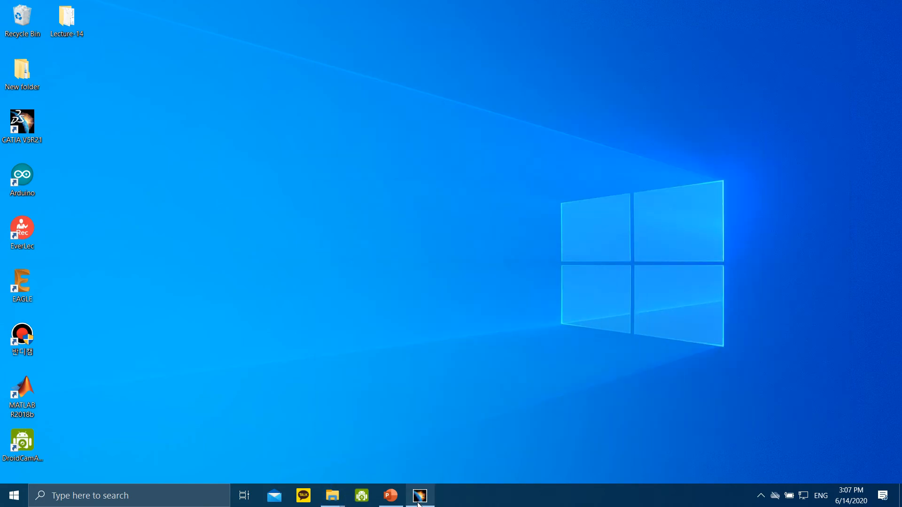
# - Switch back to CATIA, review the file formats offered for saving the BASE drawing, and leave without saving
pyautogui.click(420, 496)
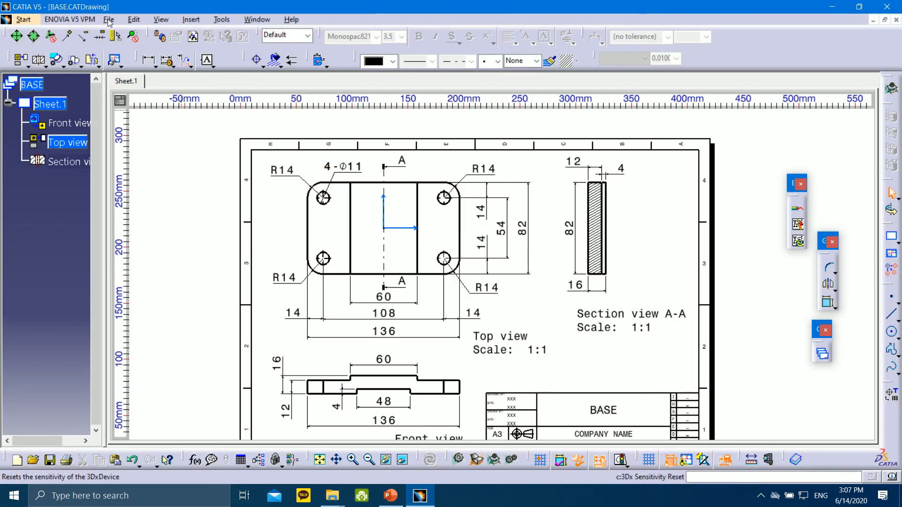
pyautogui.click(107, 20)
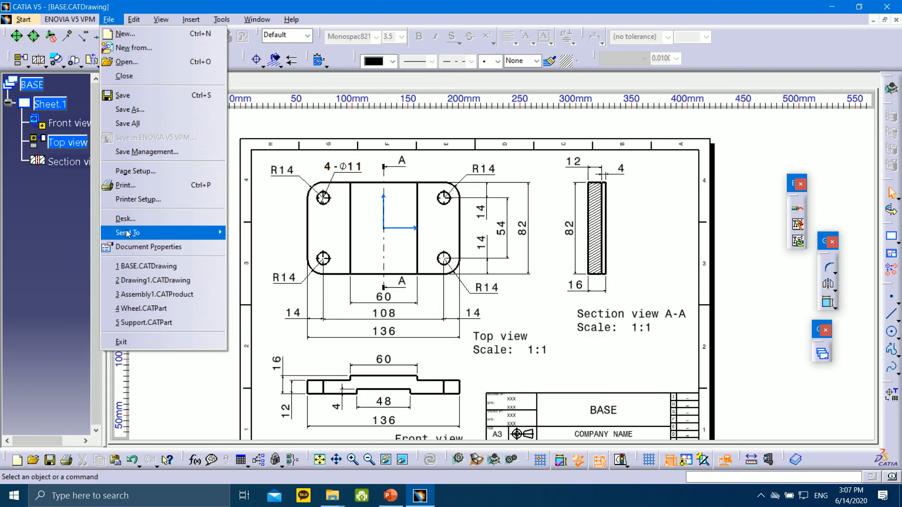
pyautogui.moveTo(128, 234)
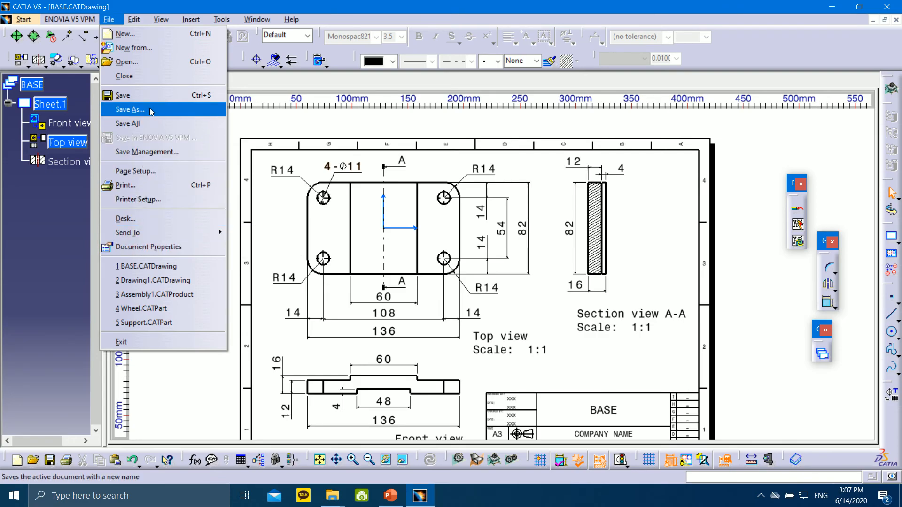
pyautogui.moveTo(139, 21)
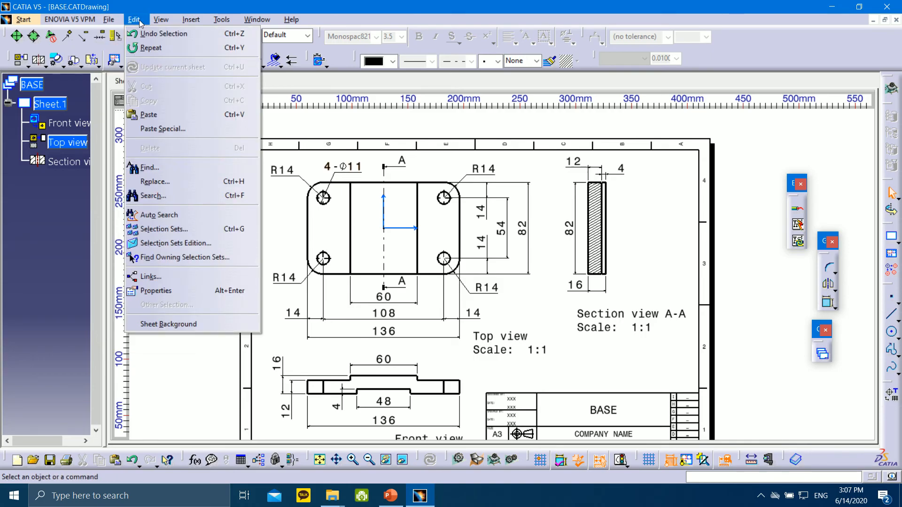
pyautogui.moveTo(109, 19)
pyautogui.click(141, 110)
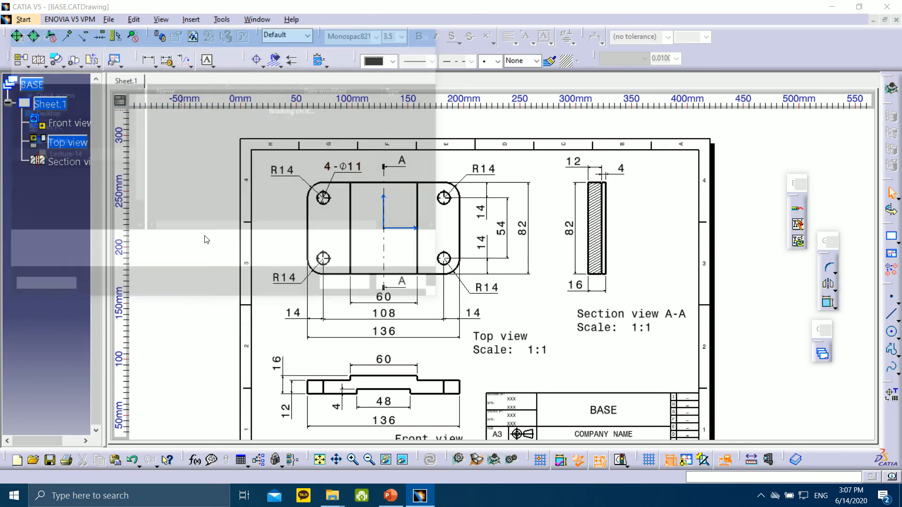
pyautogui.click(210, 261)
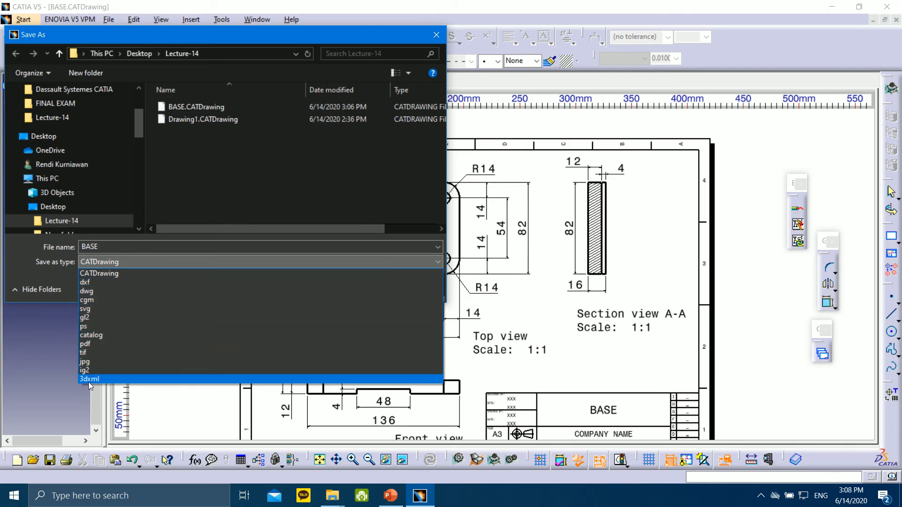
pyautogui.click(41, 271)
pyautogui.click(435, 35)
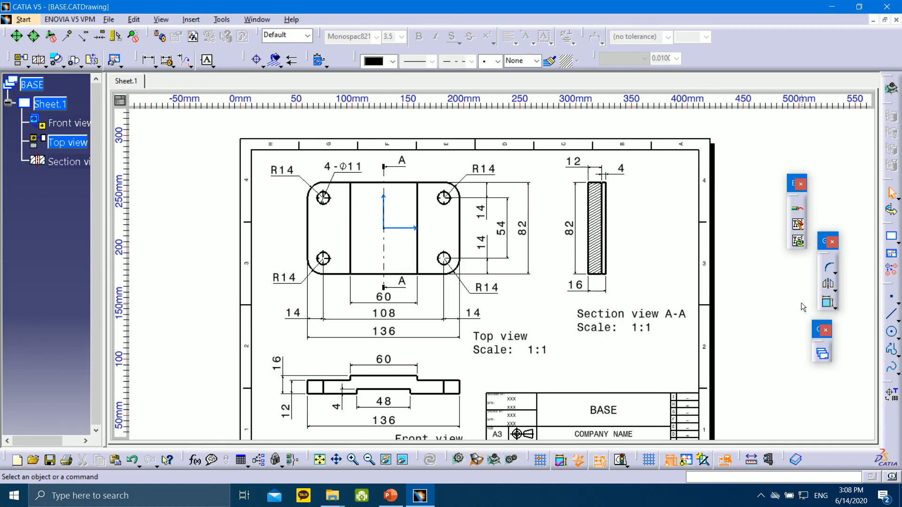
# - Close the floating Electrical Dress-up, Geometry Modification and Composites Ply Book toolbars beside the sheet
pyautogui.moveTo(793, 189)
pyautogui.mouseDown()
pyautogui.moveTo(601, 73)
pyautogui.moveTo(642, 149)
pyautogui.moveTo(799, 187)
pyautogui.mouseUp()
pyautogui.click(809, 187)
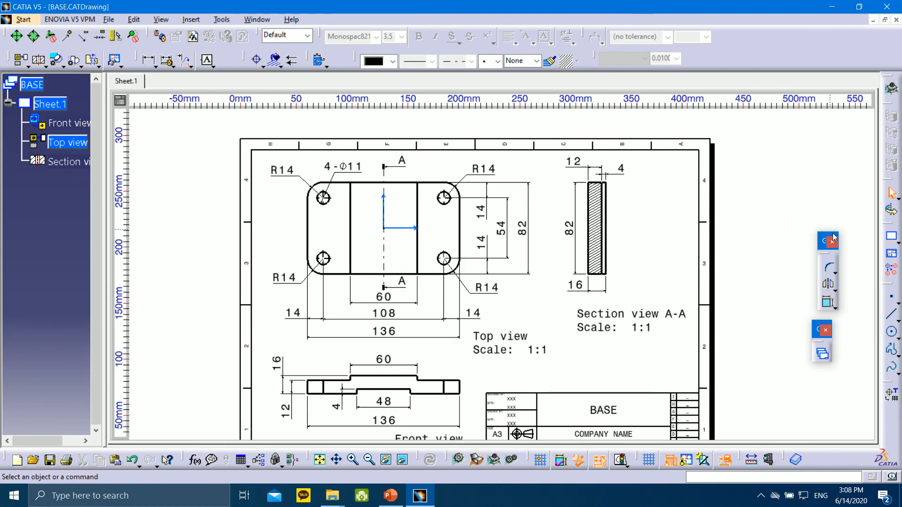
pyautogui.click(832, 242)
pyautogui.click(826, 331)
# - Display the Electrical Dress-up toolbar again
pyautogui.rightClick(891, 404)
pyautogui.click(817, 329)
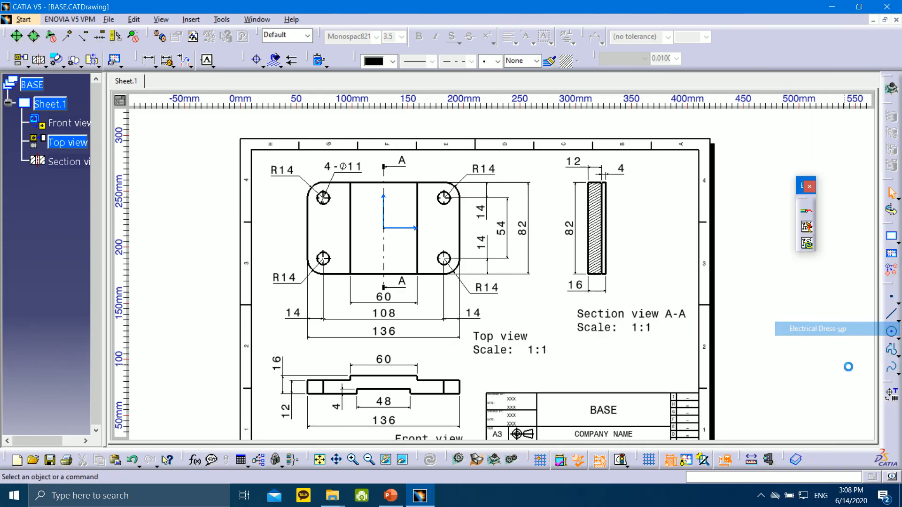
# - Display the Geometry Modification toolbar again, docked beside the sheet with the other drafting toolbars, and clear the floating Electrical Dress-up toolbar off the sheet
pyautogui.rightClick(892, 405)
pyautogui.click(816, 371)
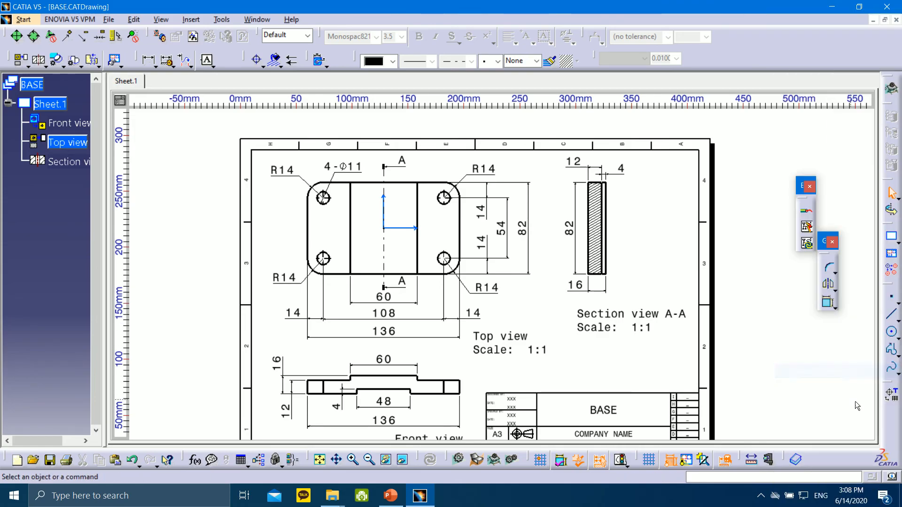
pyautogui.moveTo(823, 242); pyautogui.dragTo(886, 422)
pyautogui.moveTo(807, 210); pyautogui.dragTo(720, 323)
pyautogui.moveTo(523, 207); pyautogui.dragTo(544, 182, button='middle')
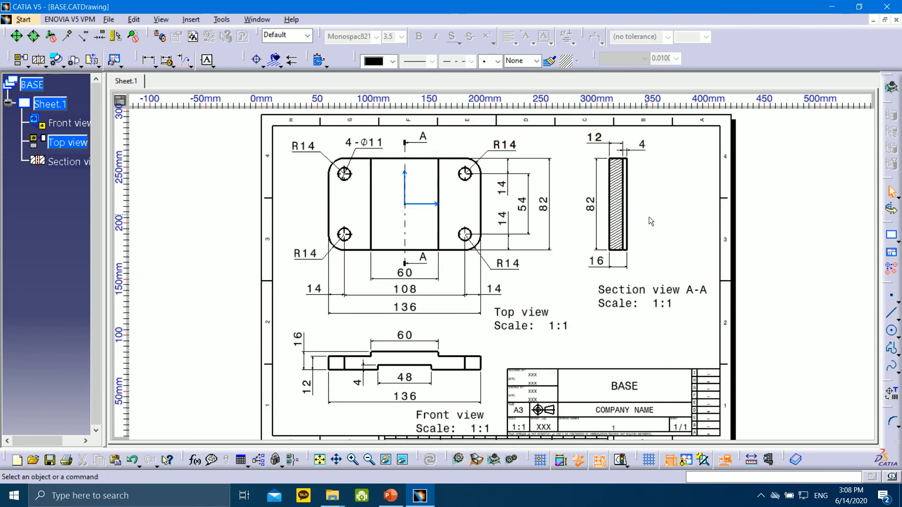
pyautogui.moveTo(684, 205)
pyautogui.mouseDown(button='middle')
pyautogui.moveTo(654, 246)
pyautogui.moveTo(548, 215)
pyautogui.moveTo(526, 271)
pyautogui.moveTo(542, 169)
pyautogui.moveTo(540, 246)
pyautogui.moveTo(524, 266)
pyautogui.moveTo(532, 262)
pyautogui.moveTo(525, 241)
pyautogui.mouseUp(button='middle')
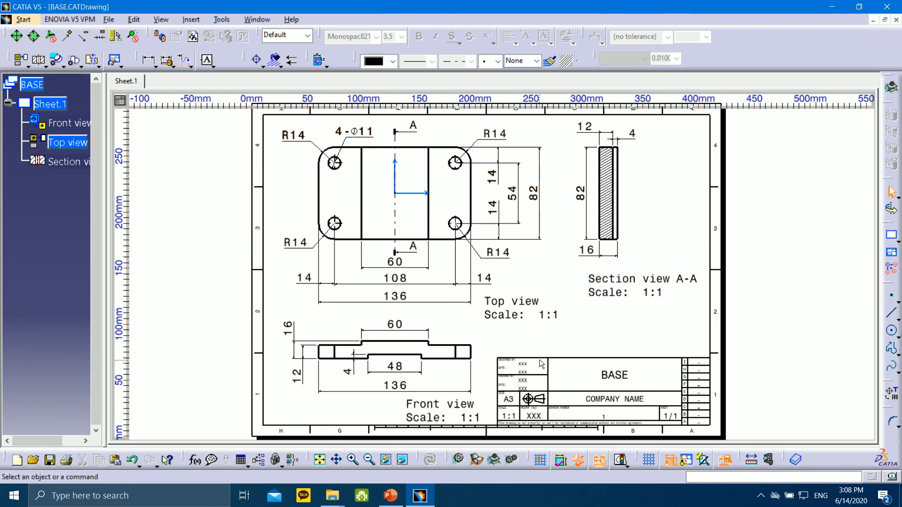
# - Switch to PowerPoint and present the self-study drafting slides from BASE through SUPPORT, PIN and WHEEL to the closing slide
pyautogui.click(383, 497)
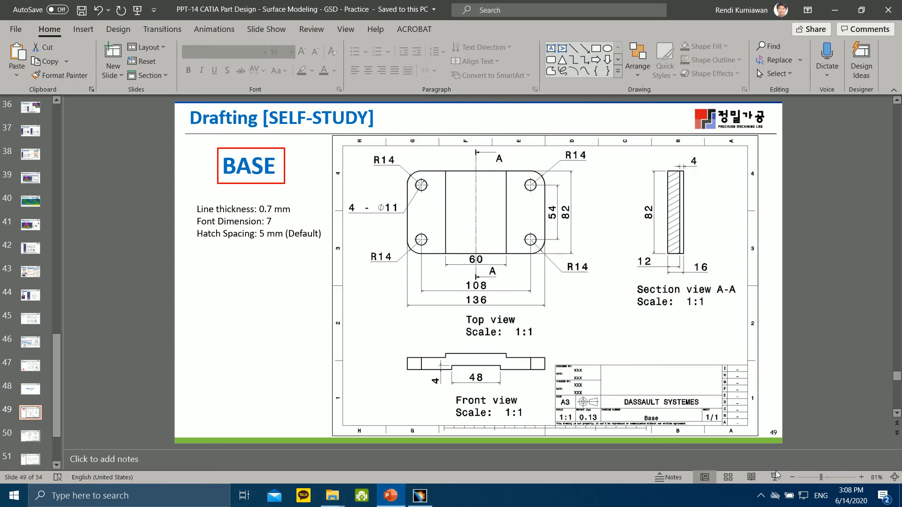
pyautogui.hotkey('shift', 'F5')
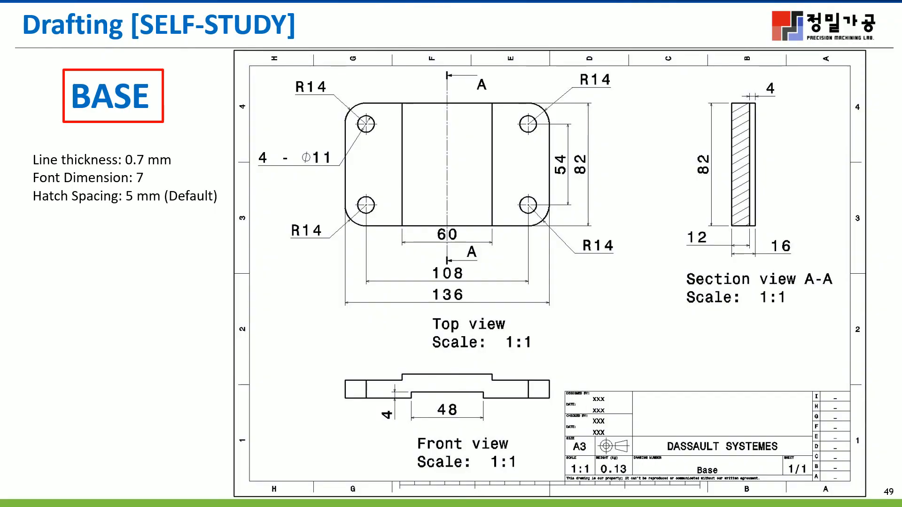
pyautogui.click(31, 501)
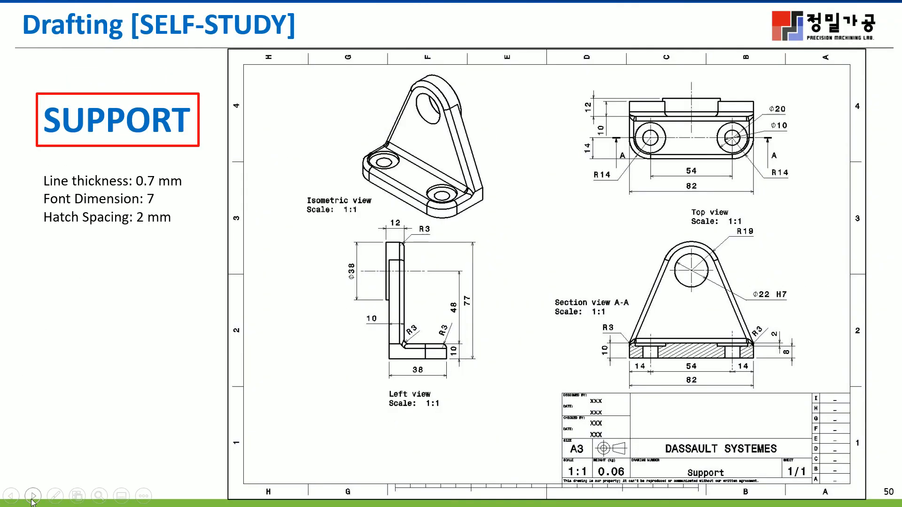
pyautogui.click(33, 497)
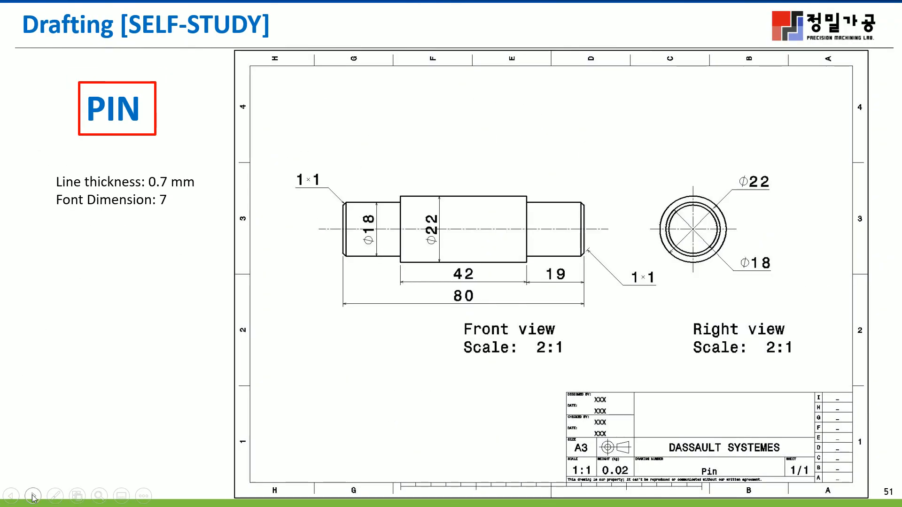
pyautogui.click(33, 496)
pyautogui.click(33, 496)
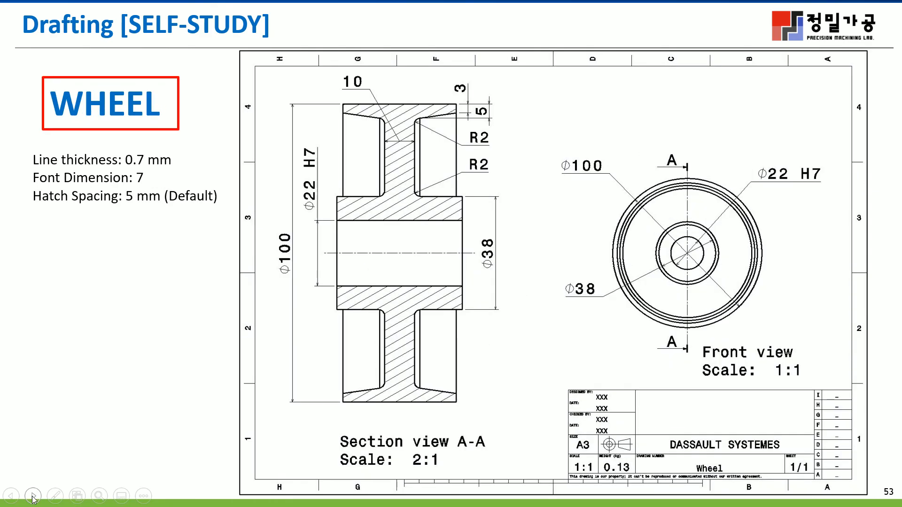
pyautogui.click(33, 497)
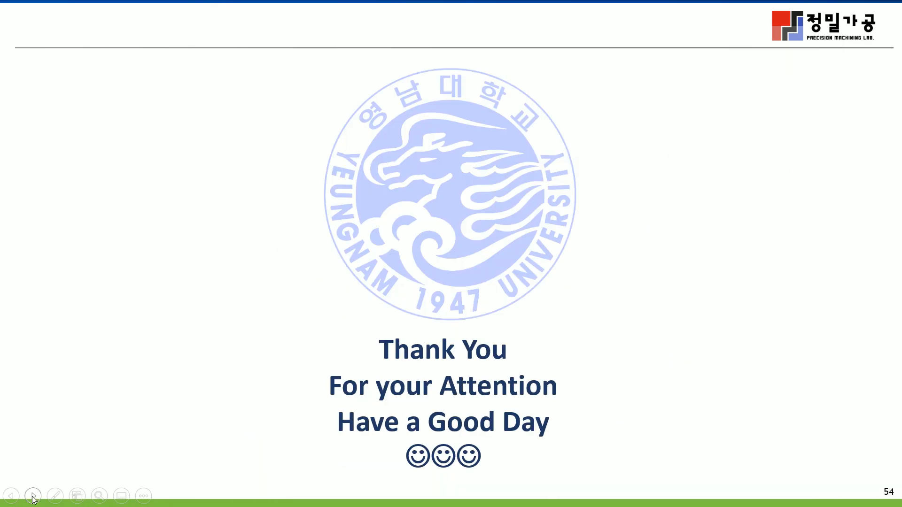